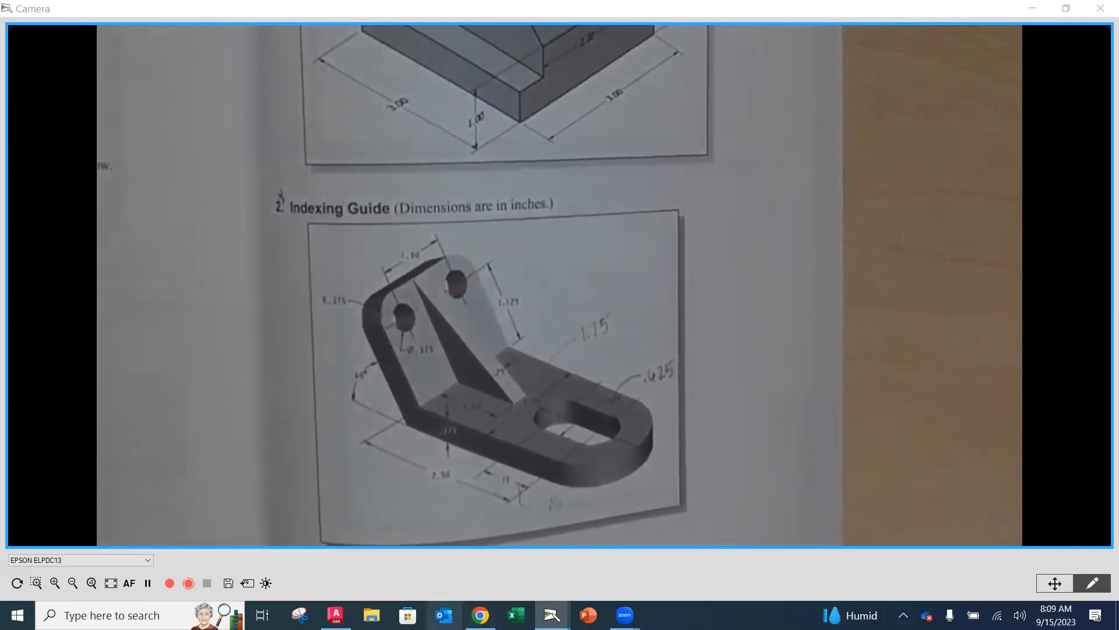
# Open IndexingGuide-Model-3.pdf from the Mod 4 assignment page in Chrome and examine all views of the part
pyautogui.moveTo(480, 615)
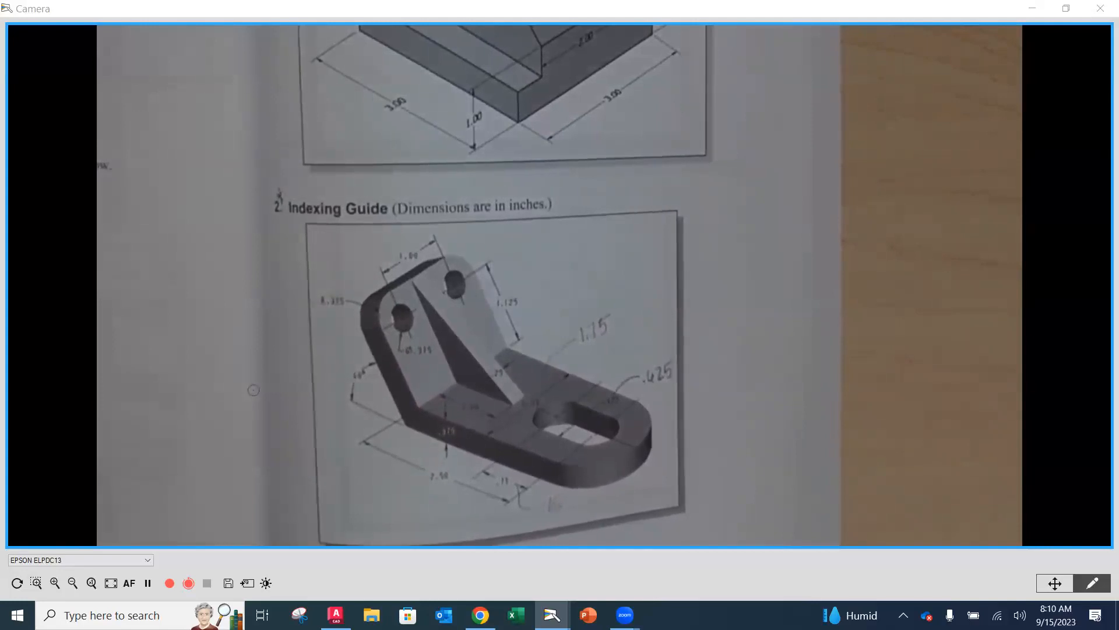
pyautogui.click(480, 615)
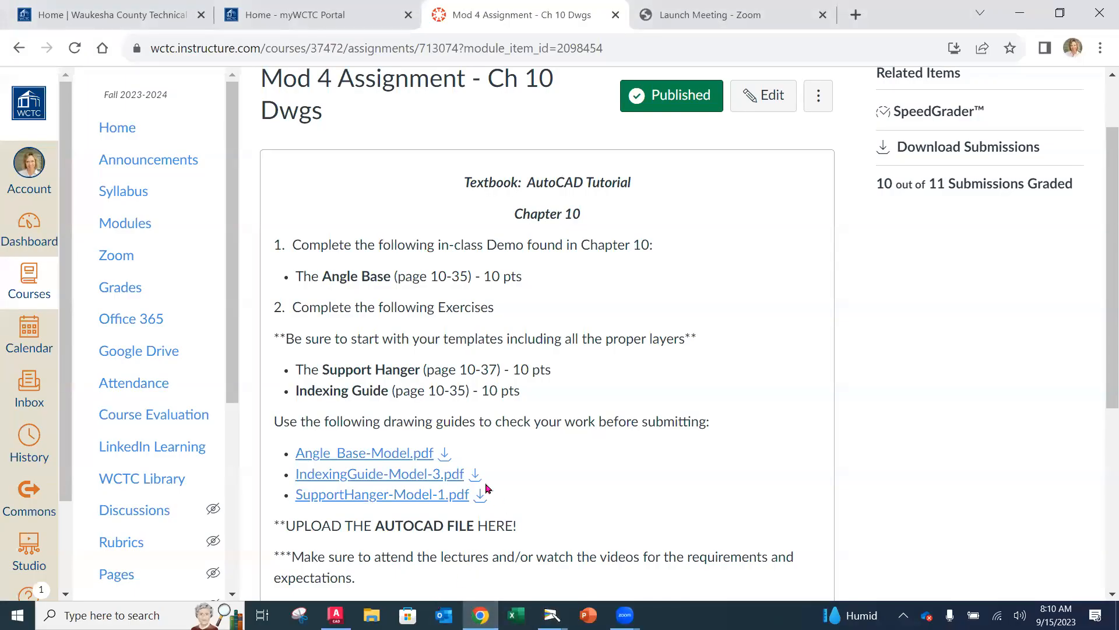
pyautogui.scroll(-1, 484, 458)
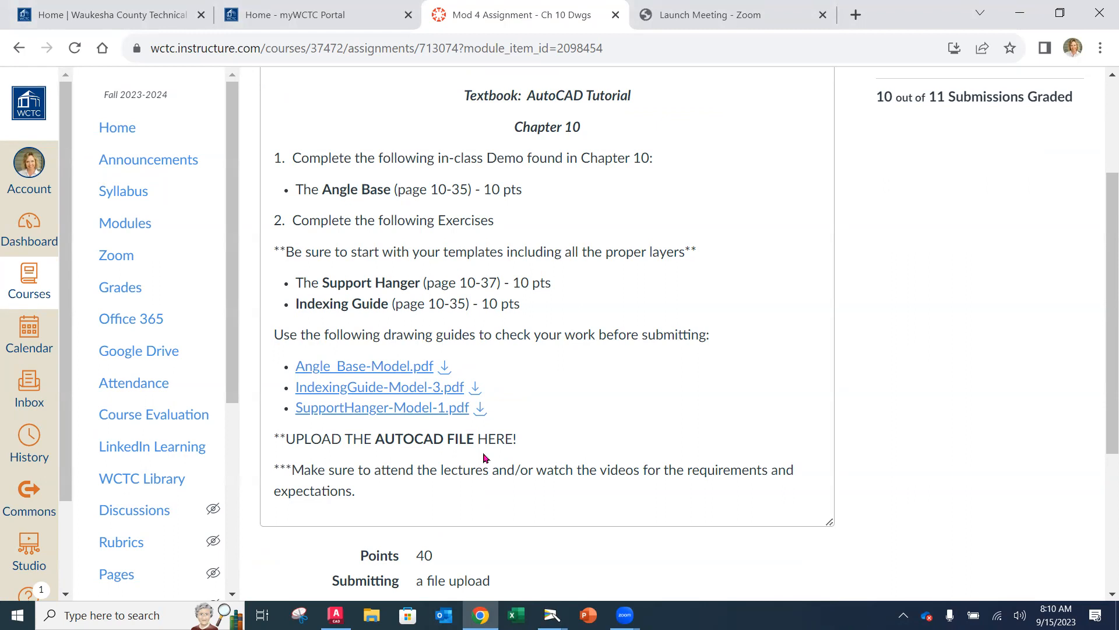
pyautogui.click(385, 388)
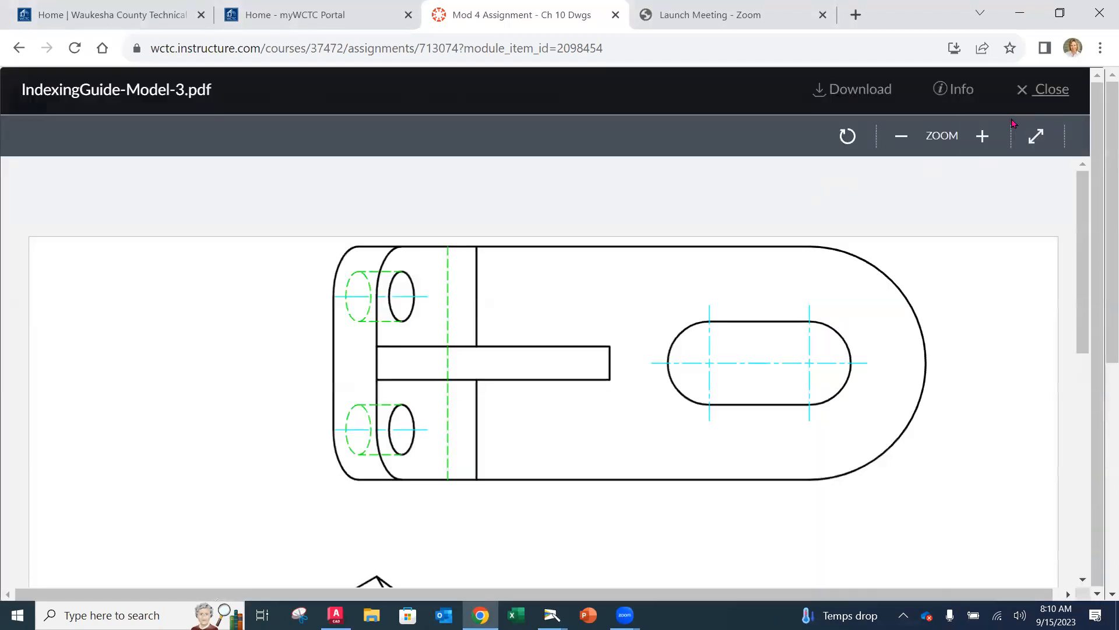
pyautogui.click(902, 138)
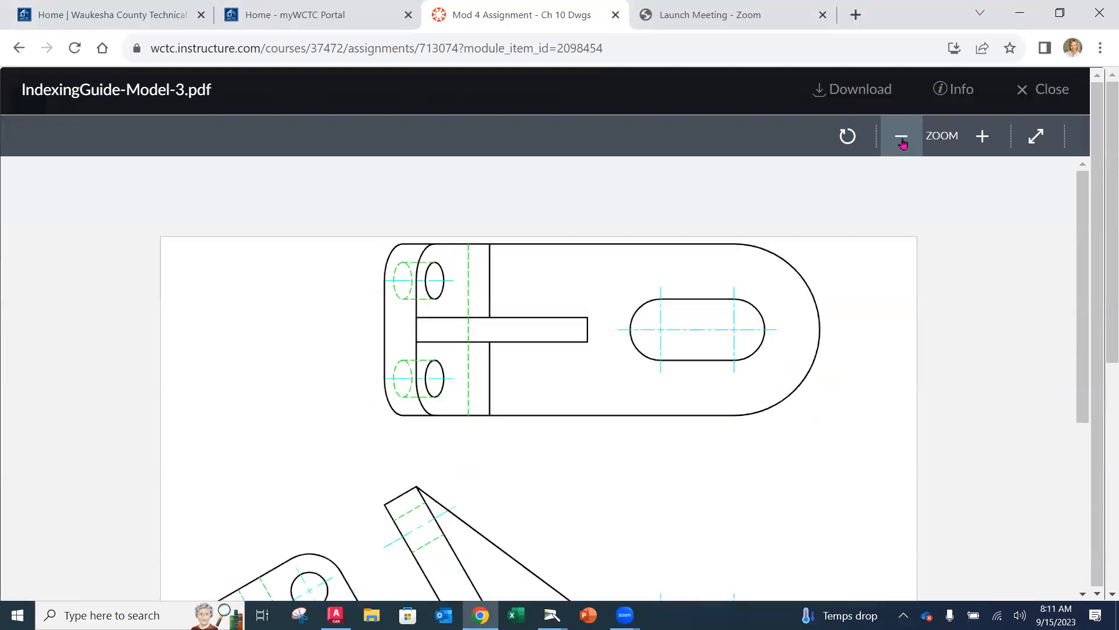
pyautogui.click(901, 137)
pyautogui.click(916, 137)
pyautogui.scroll(-2, 784, 241)
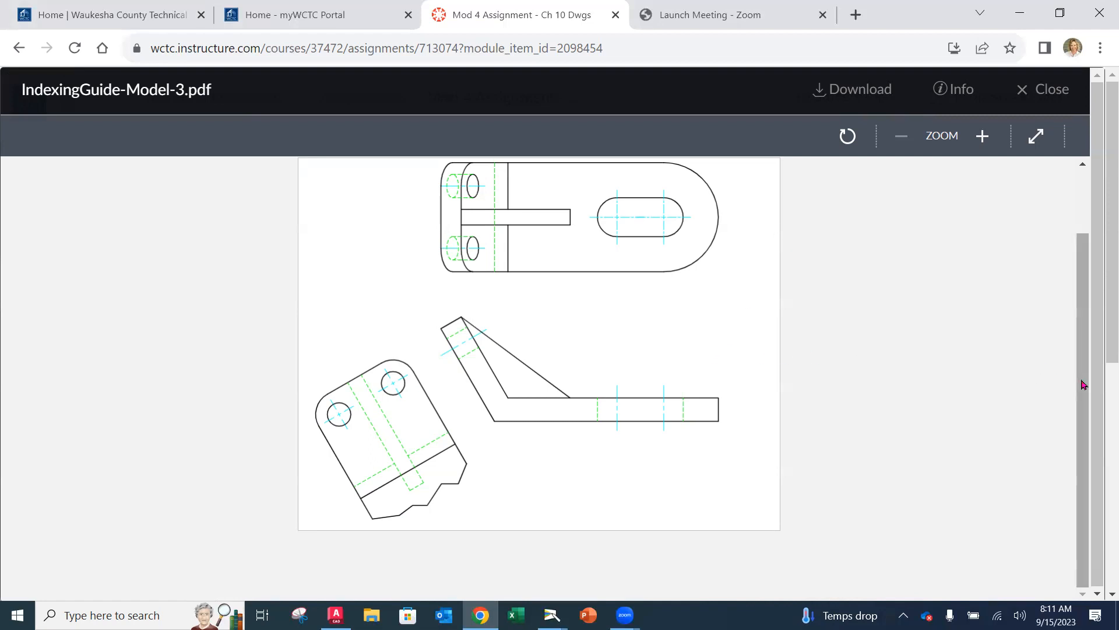
pyautogui.scroll(1, 1079, 379)
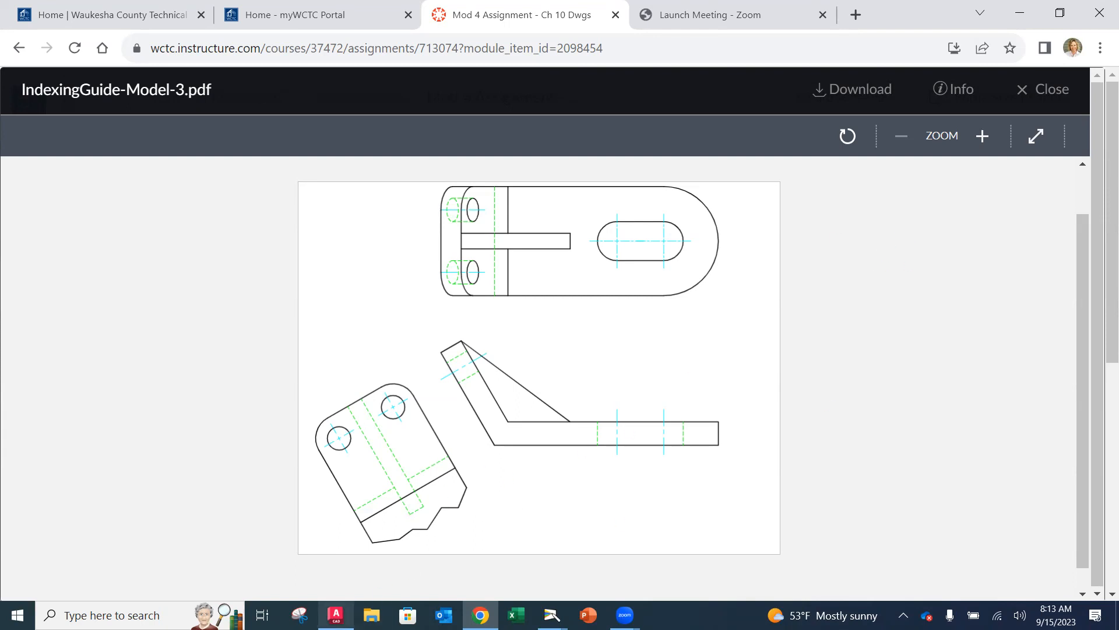
# Switch to AutoCAD and set the 2D model space crosshairs colour to White in the options
pyautogui.click(336, 614)
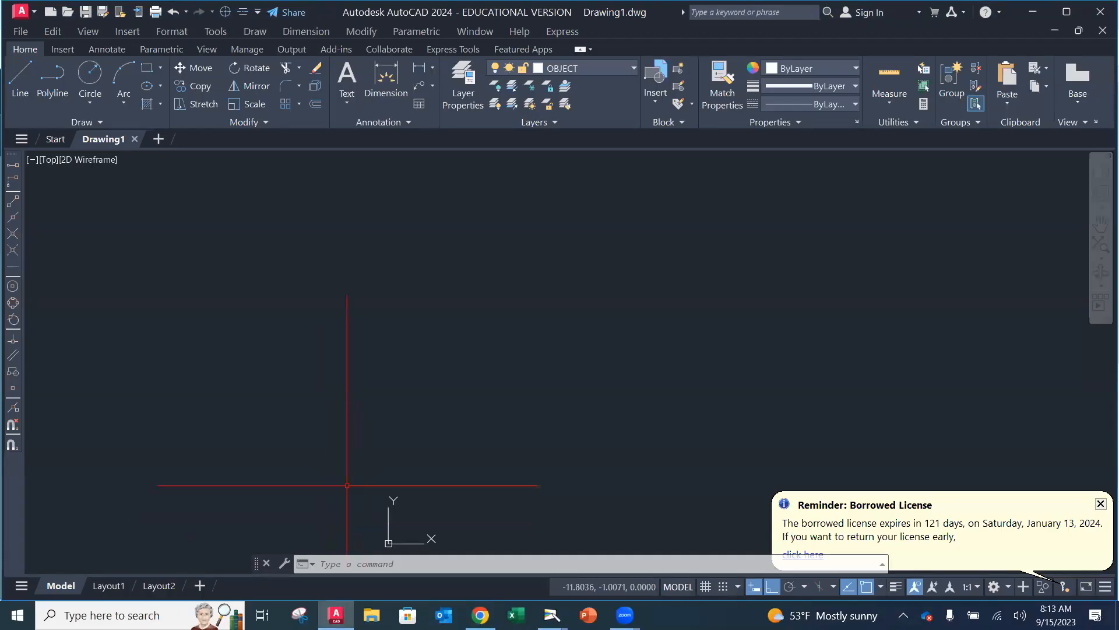
pyautogui.click(221, 34)
pyautogui.click(236, 565)
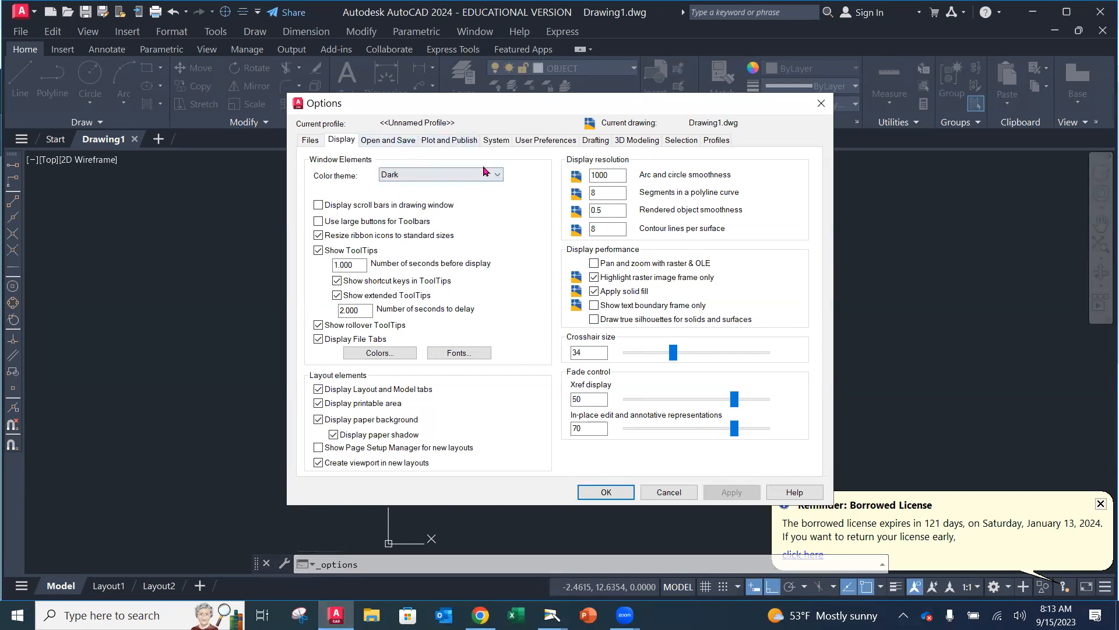
pyautogui.click(595, 142)
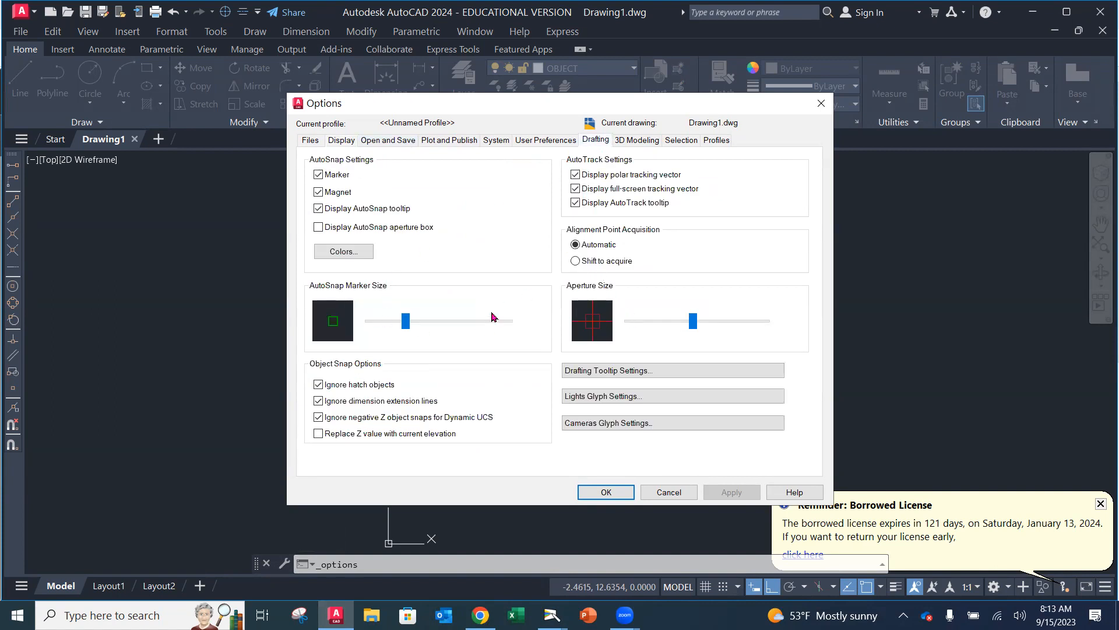
pyautogui.click(347, 251)
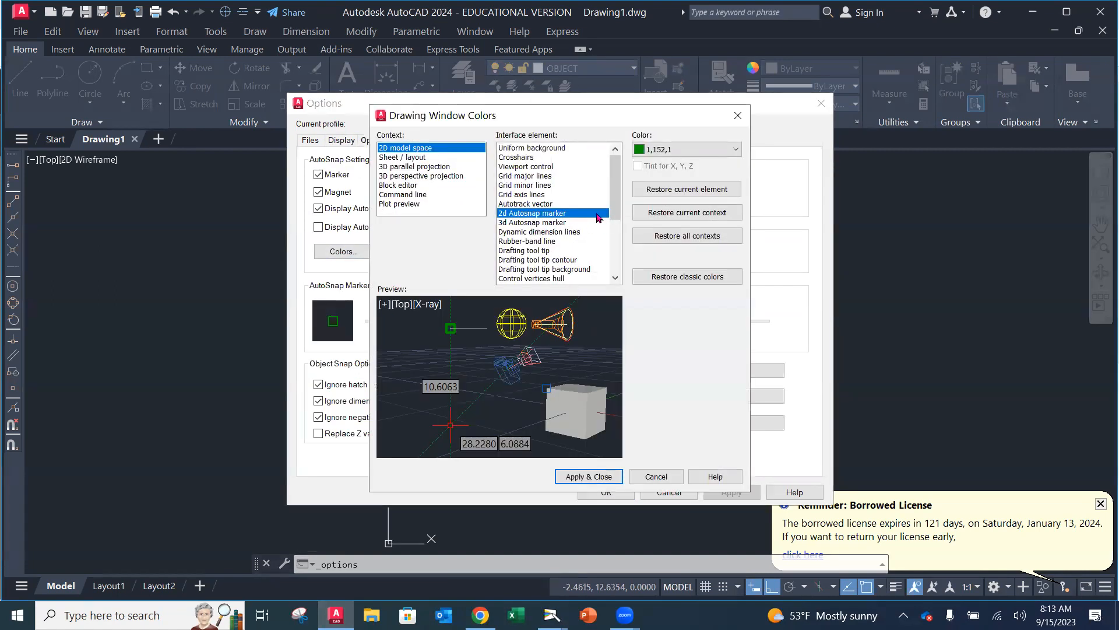
pyautogui.click(544, 158)
pyautogui.click(671, 151)
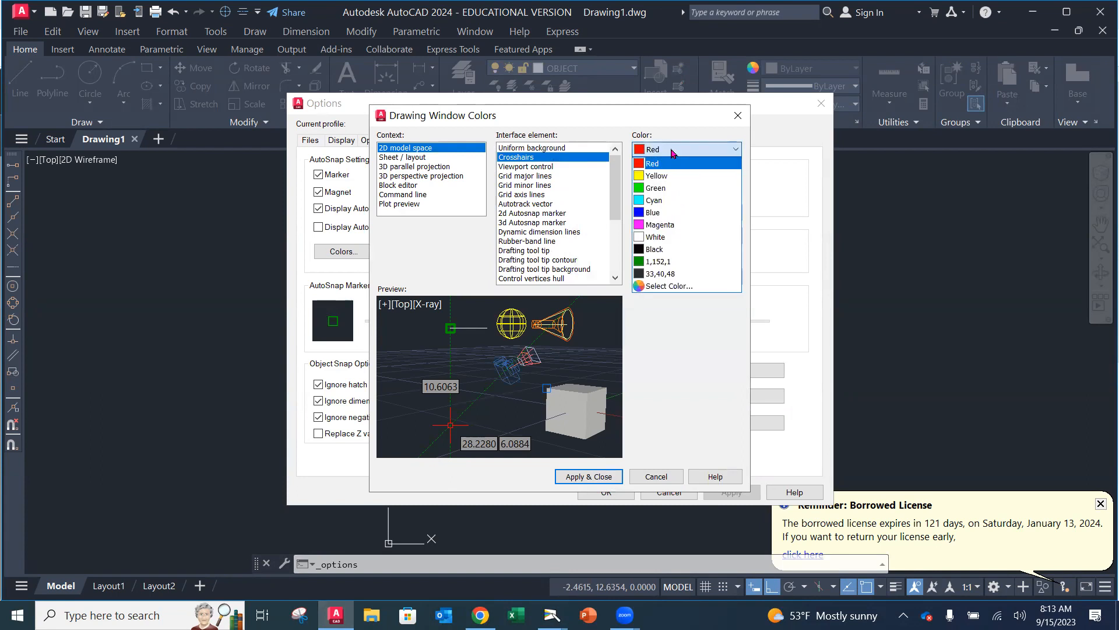
pyautogui.click(655, 236)
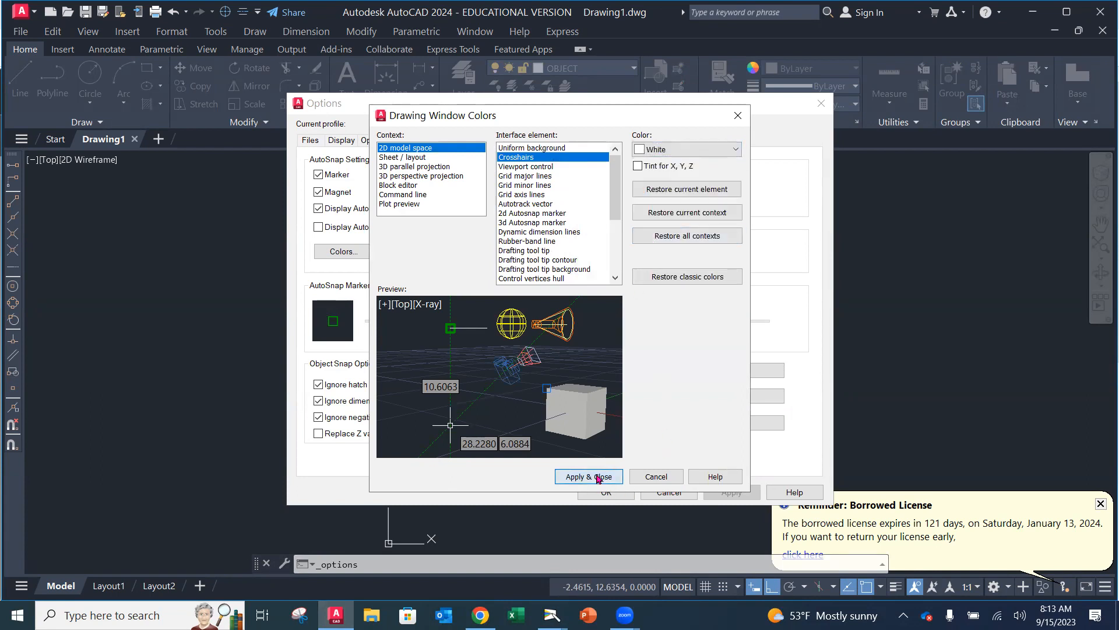
pyautogui.click(586, 476)
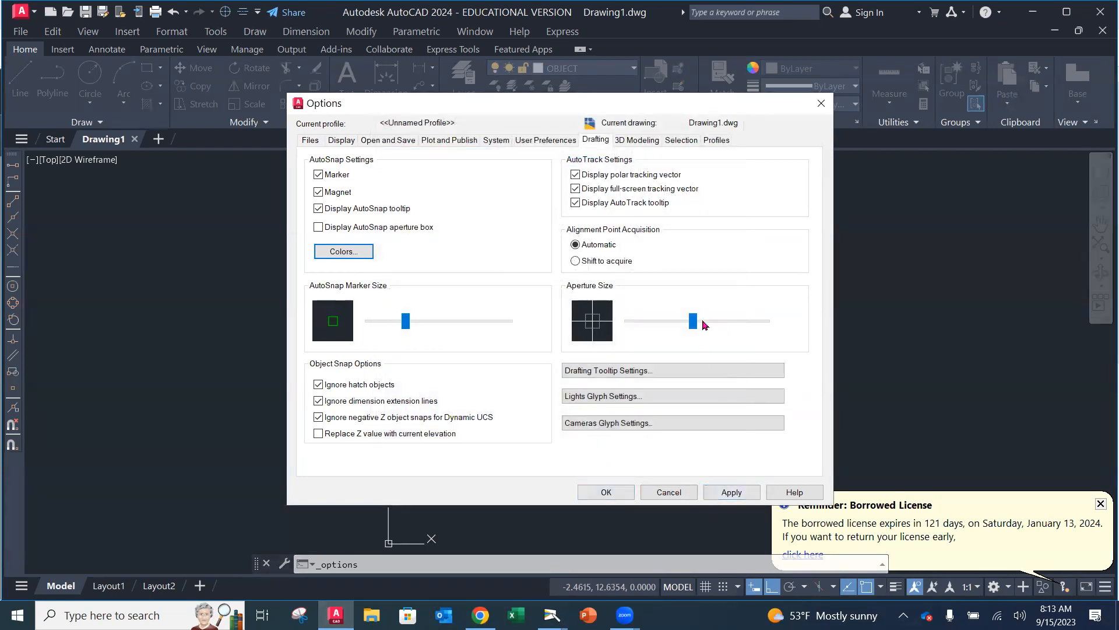
# Slightly reduce the aperture size, shorten the crosshairs, and apply the options
pyautogui.moveTo(694, 321); pyautogui.dragTo(686, 322)
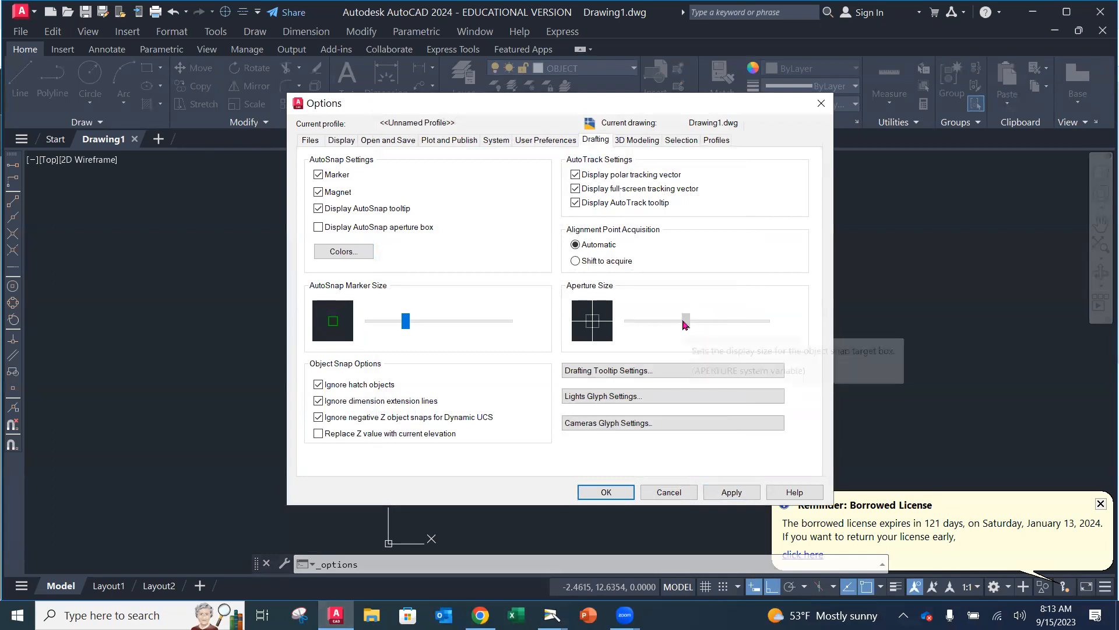
pyautogui.click(345, 143)
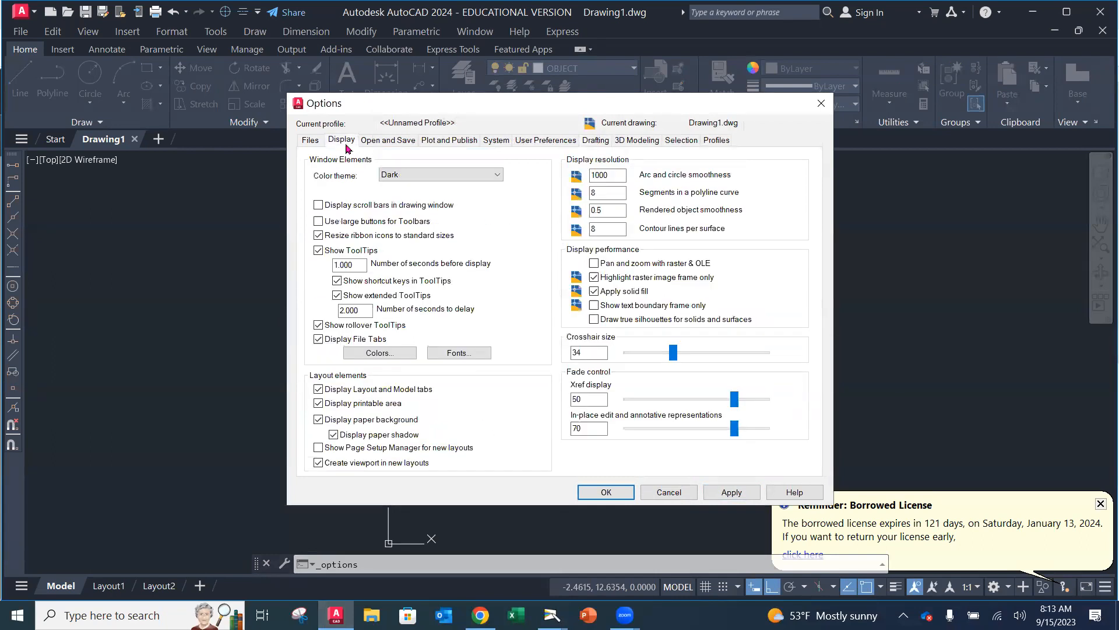
pyautogui.moveTo(673, 352); pyautogui.dragTo(651, 352)
pyautogui.click(711, 493)
pyautogui.click(624, 488)
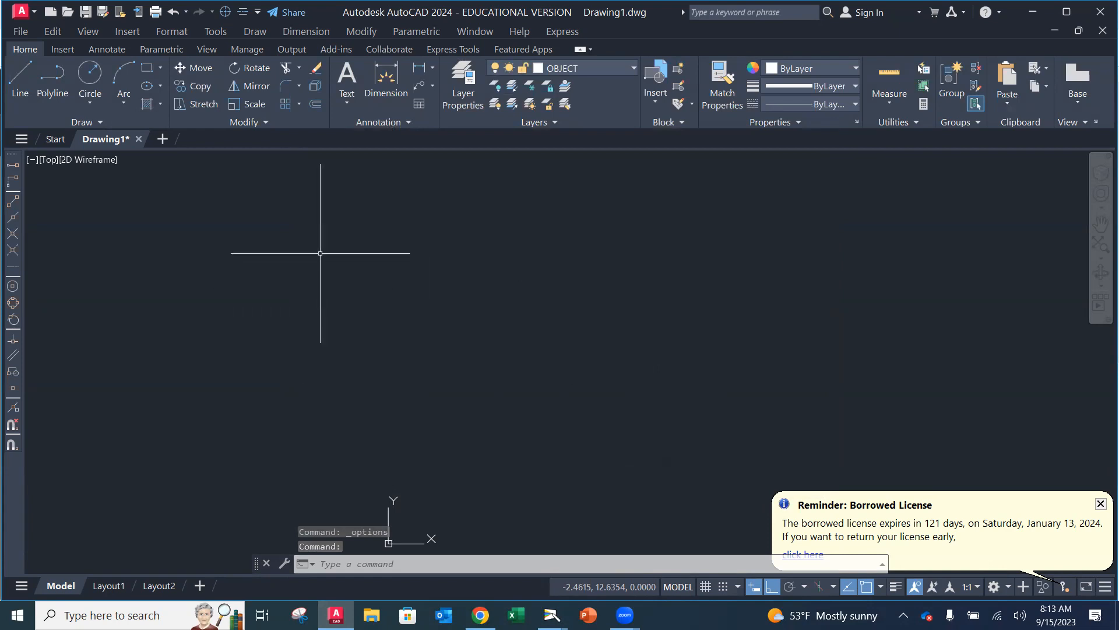
# Draw a horizontal line from 0,0 along positive X, about 2.7 units long, checking the Indexing Guide sketch in the Camera app
pyautogui.moveTo(436, 401)
pyautogui.mouseDown(button='middle')
pyautogui.moveTo(450, 340)
pyautogui.moveTo(429, 247)
pyautogui.moveTo(424, 256)
pyautogui.mouseUp(button='middle')
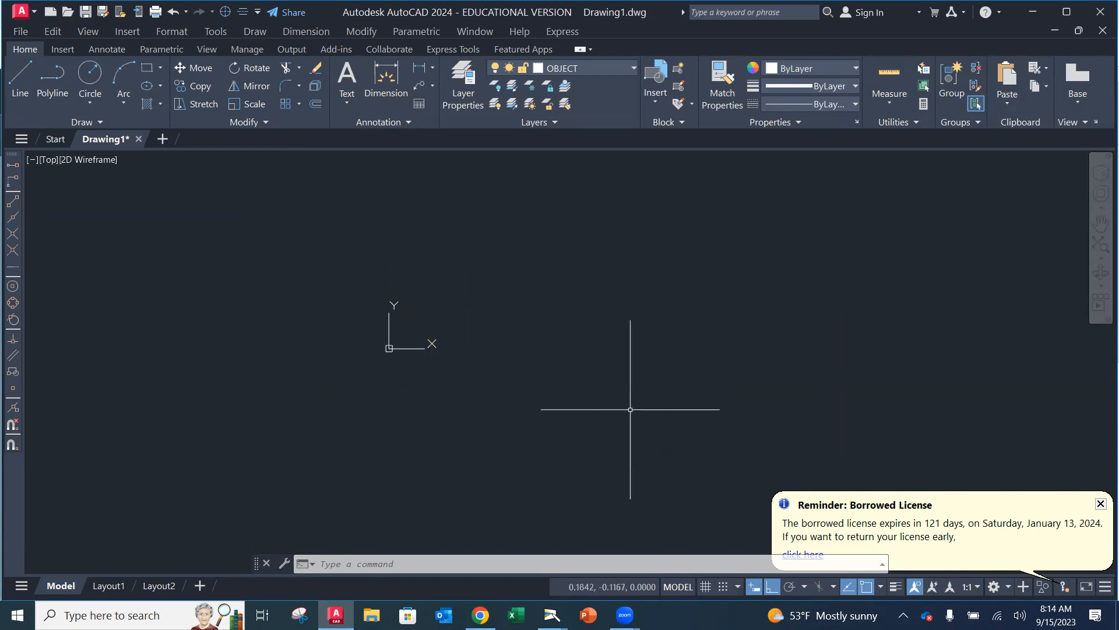
pyautogui.click(21, 82)
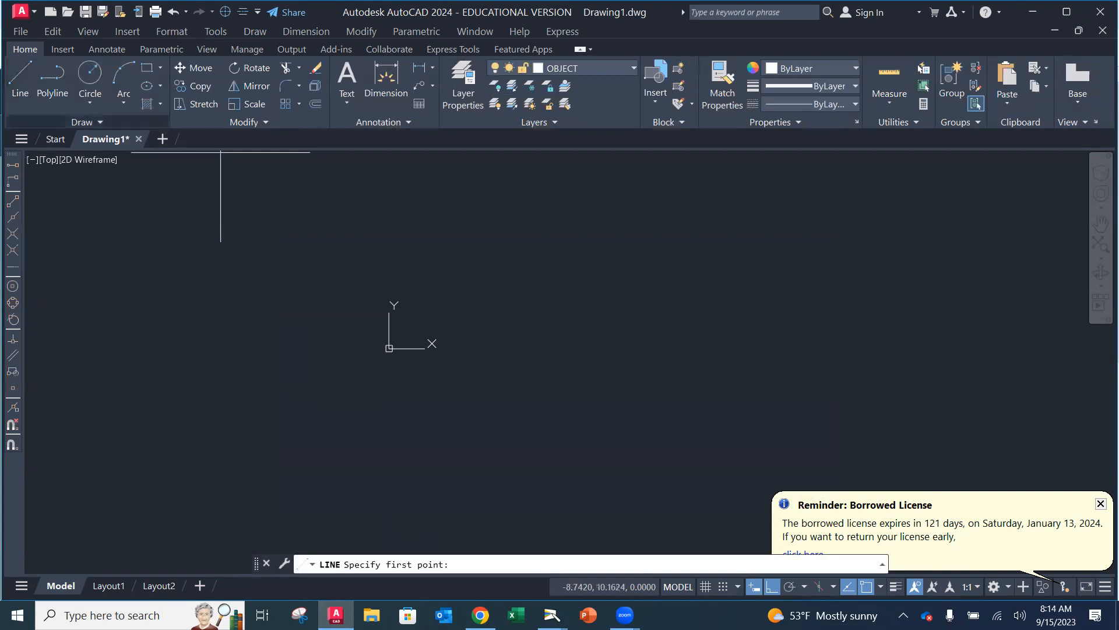
pyautogui.write('0,0')
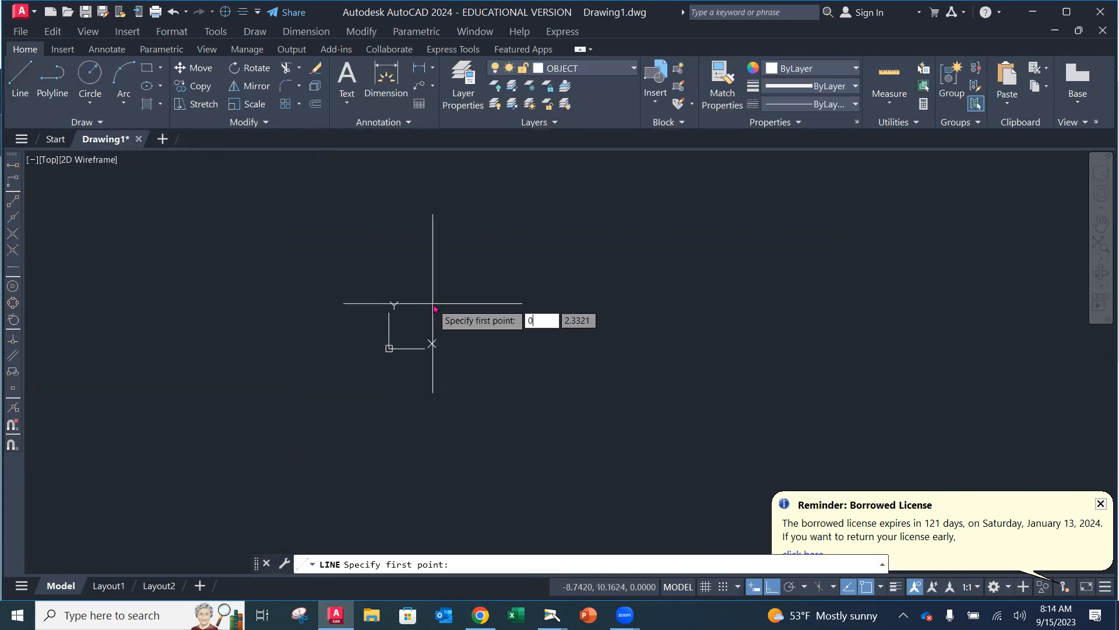
pyautogui.press('Return')
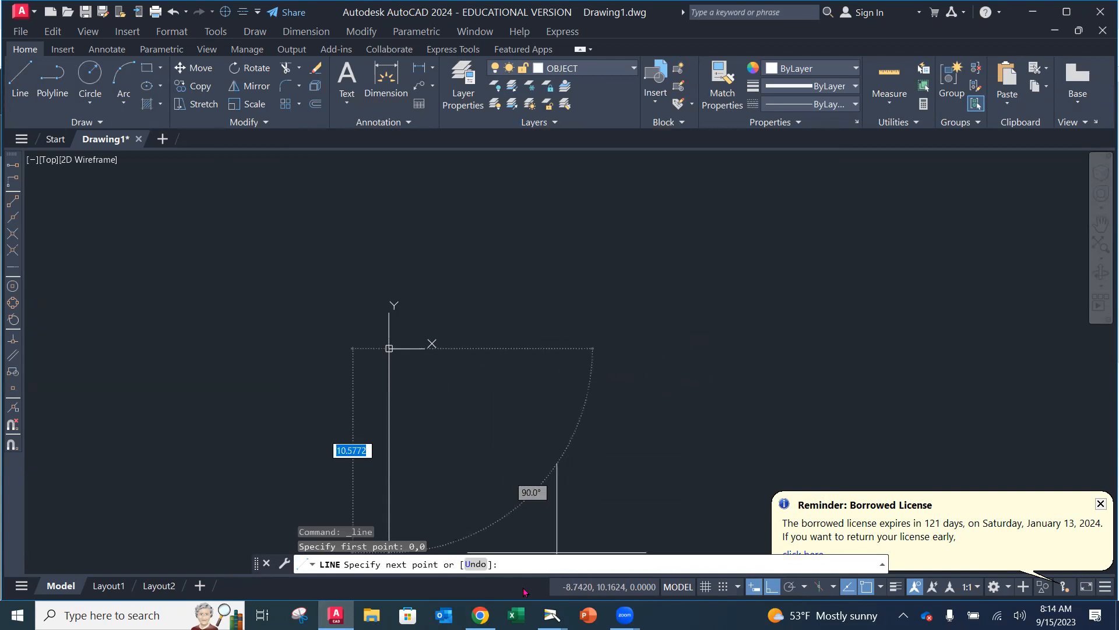
pyautogui.moveTo(552, 615)
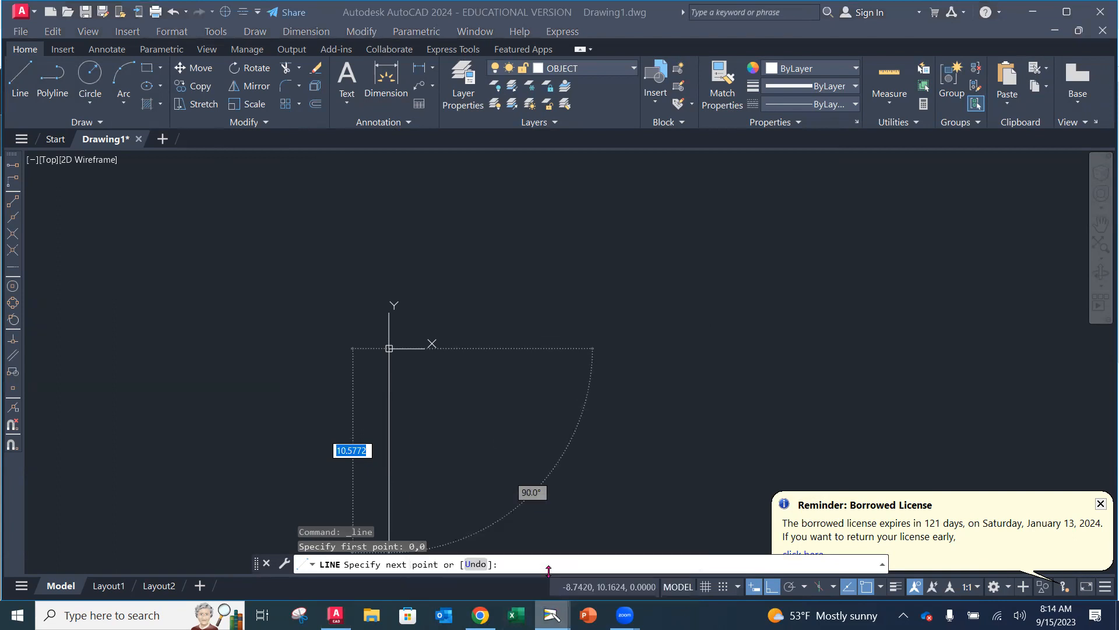
pyautogui.click(600, 564)
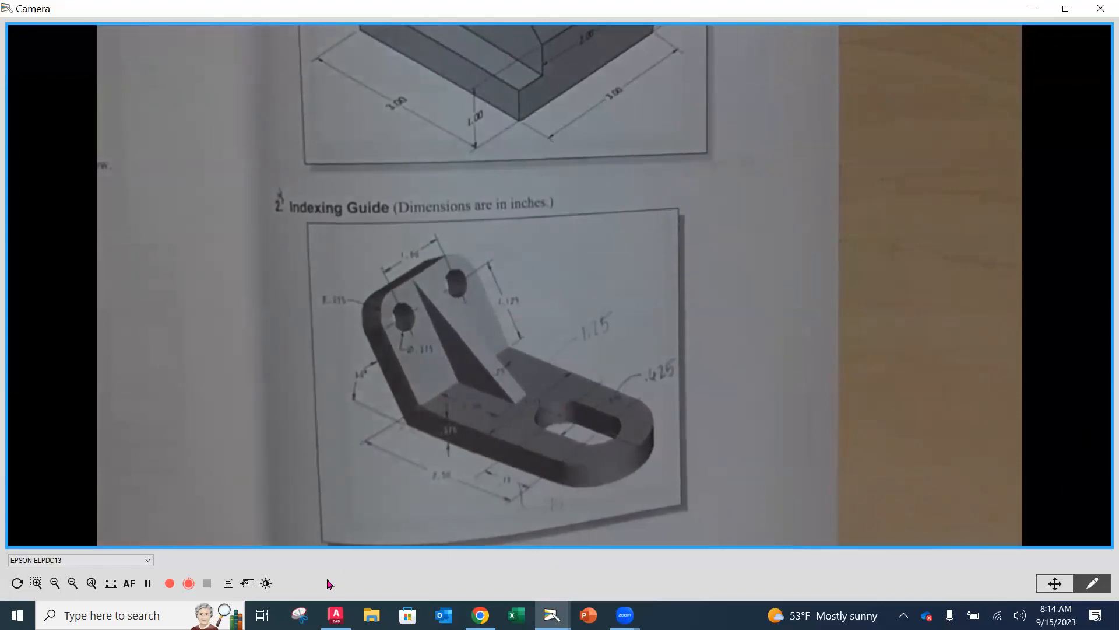
pyautogui.click(335, 614)
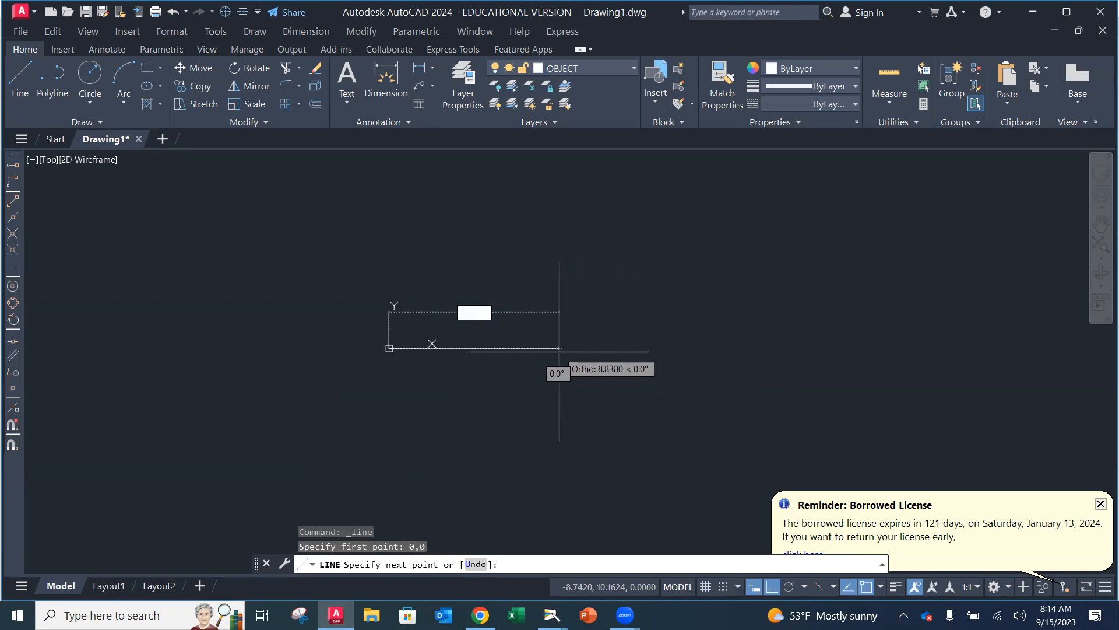
pyautogui.scroll(3, 473, 341)
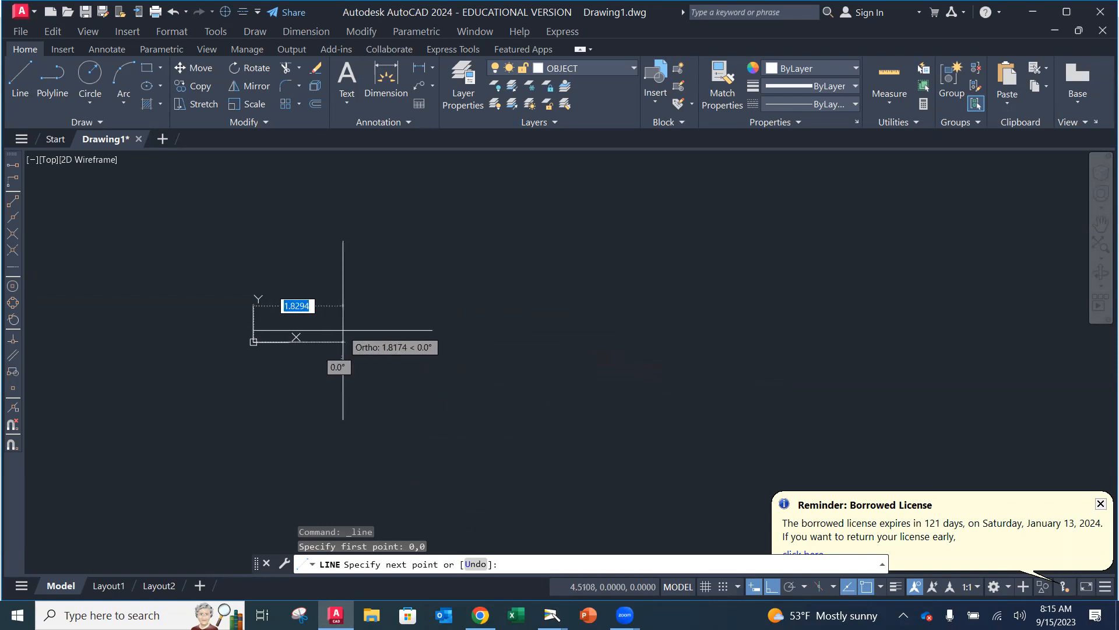
pyautogui.click(386, 342)
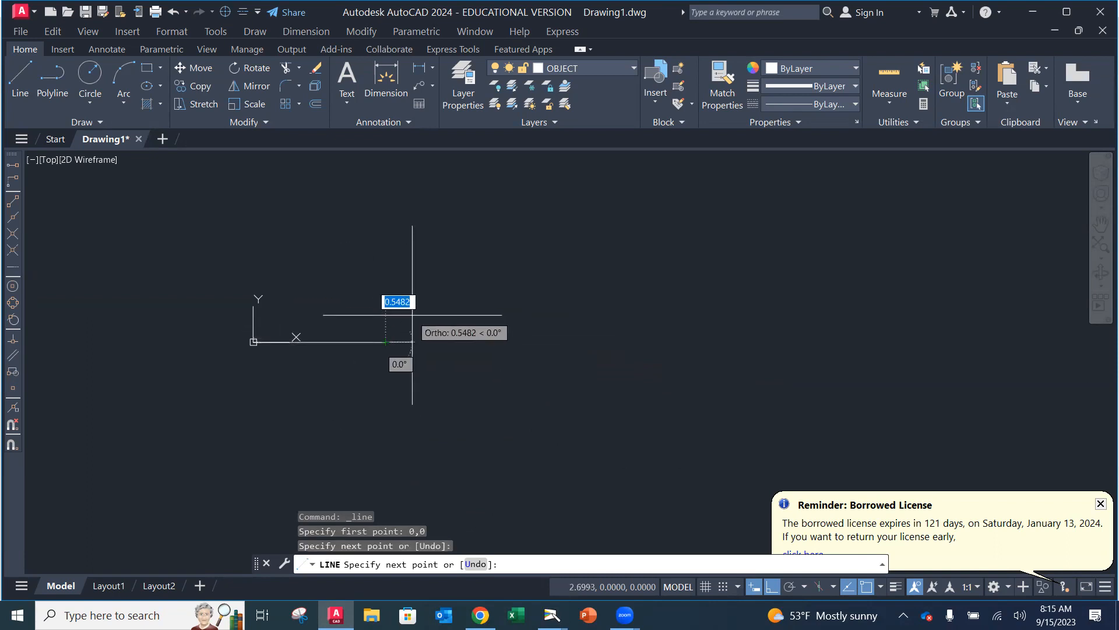
pyautogui.press('Escape')
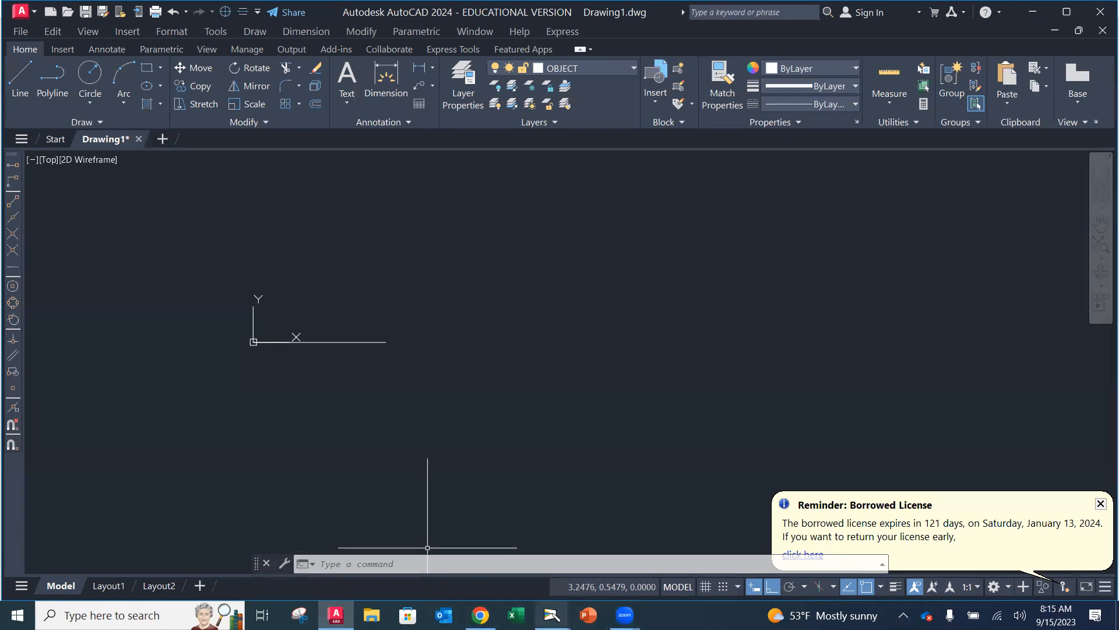
# Consult the Indexing Guide sketch in the Camera app again, and turn on lineweight display in the AutoCAD drawing
pyautogui.moveTo(552, 615)
pyautogui.click(597, 560)
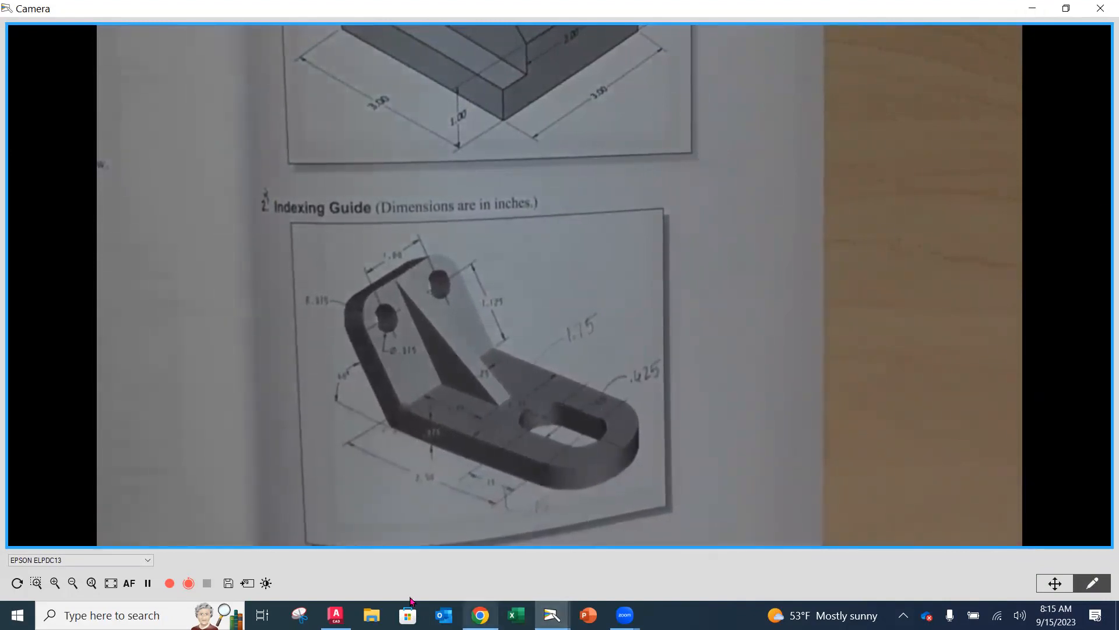
pyautogui.click(344, 615)
pyautogui.scroll(4, 354, 372)
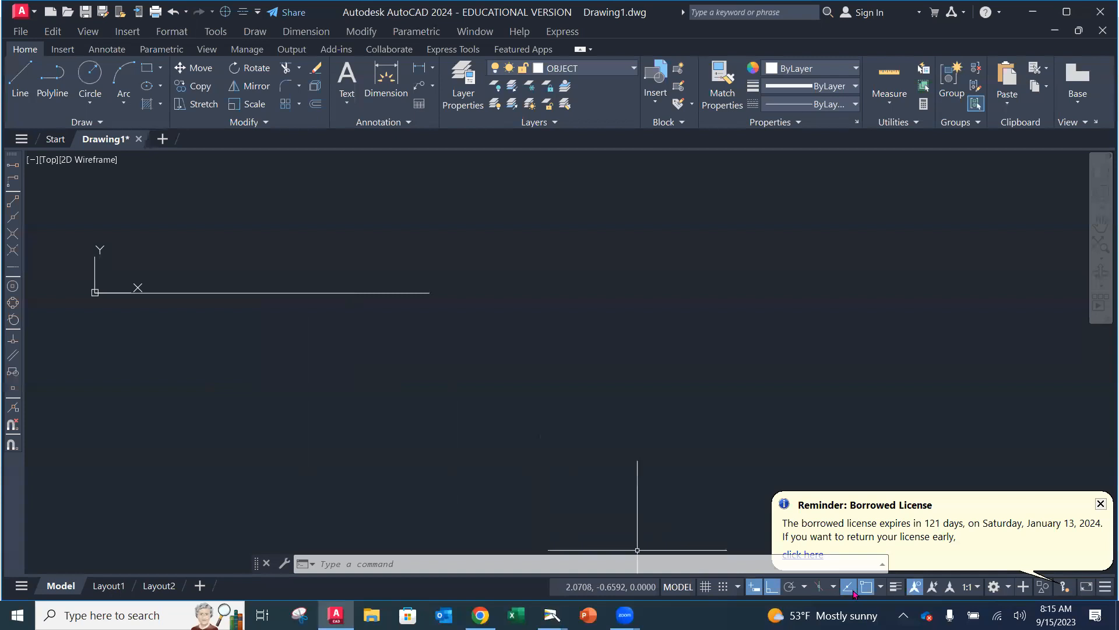
pyautogui.click(895, 587)
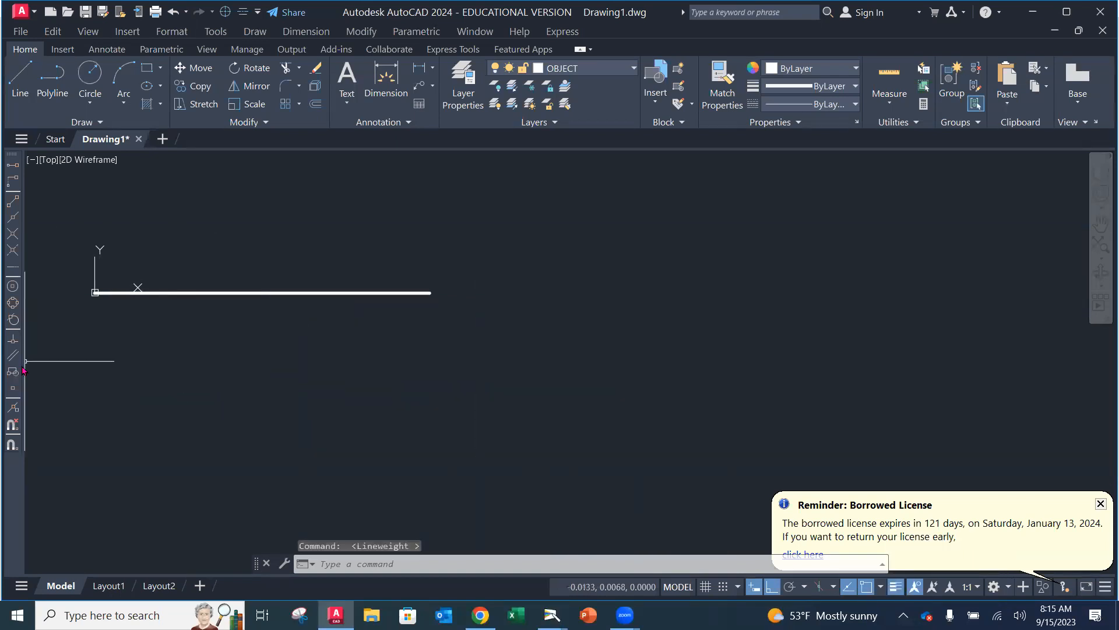
# Offset the horizontal line from the origin by .375 downward to form the base plate's lower edge
pyautogui.write('oo')
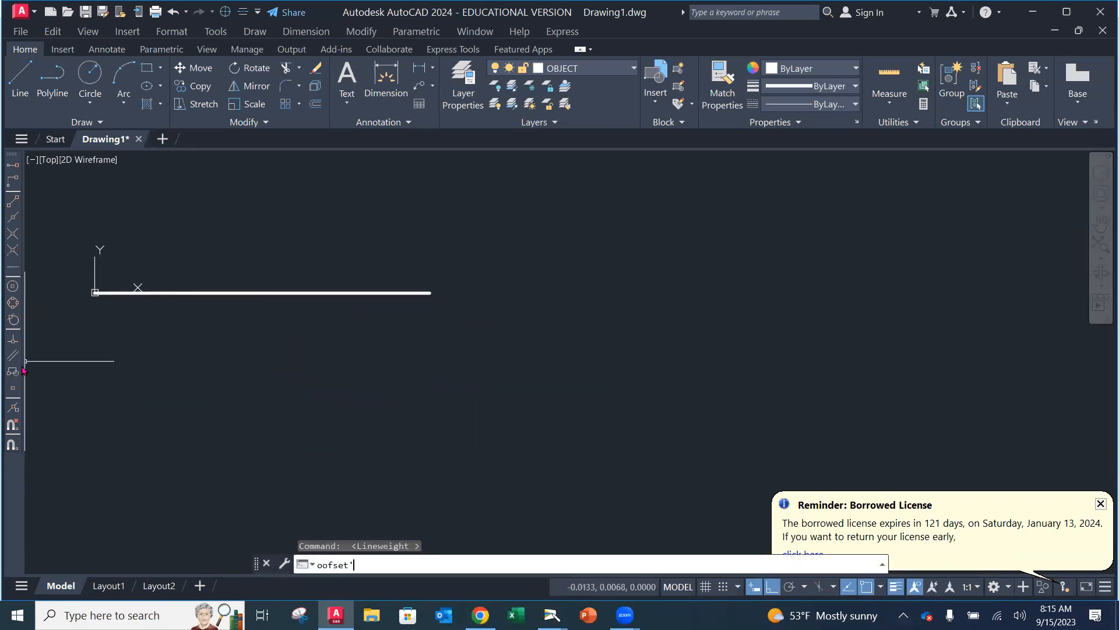
pyautogui.write("fset'")
pyautogui.press('BackSpace')
pyautogui.press('BackSpace')
pyautogui.press('BackSpace')
pyautogui.press('BackSpace')
pyautogui.write('ff')
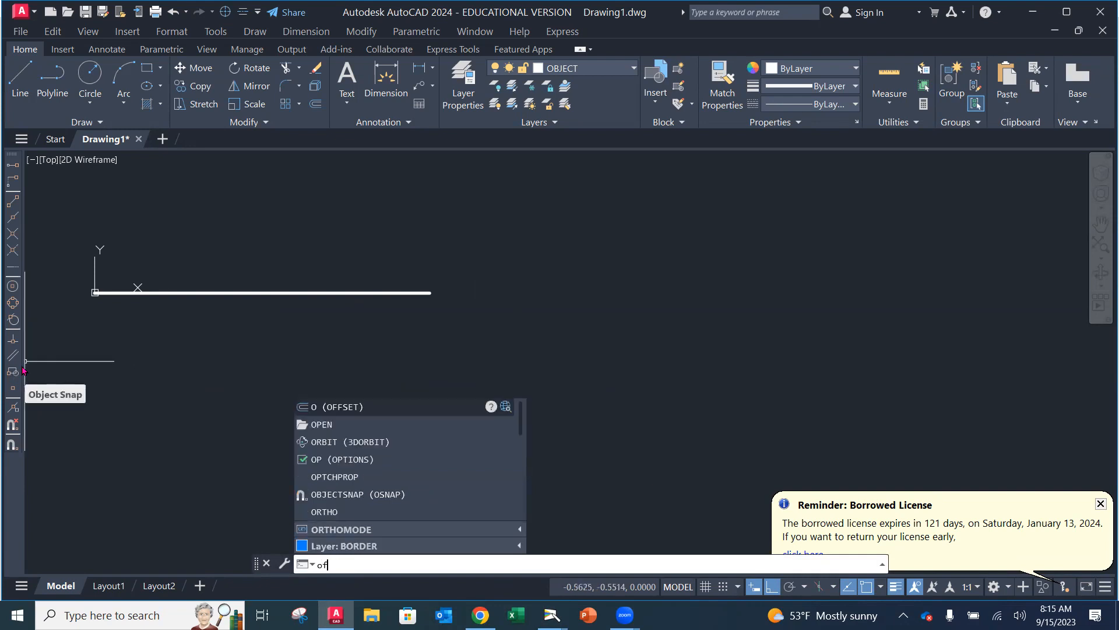
pyautogui.press('Return')
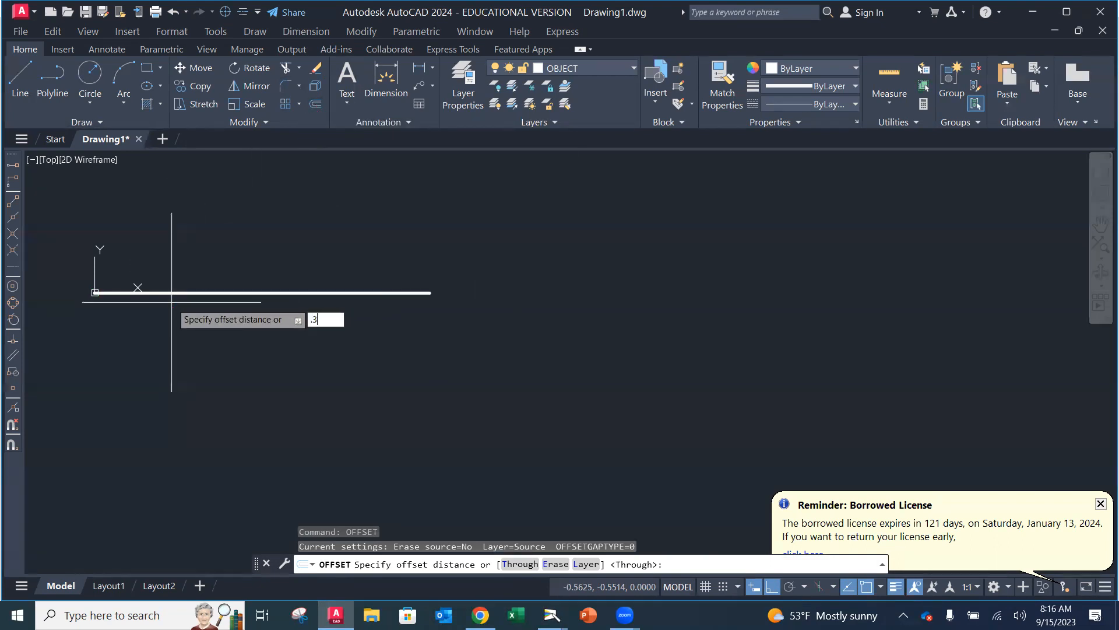
pyautogui.press('Return')
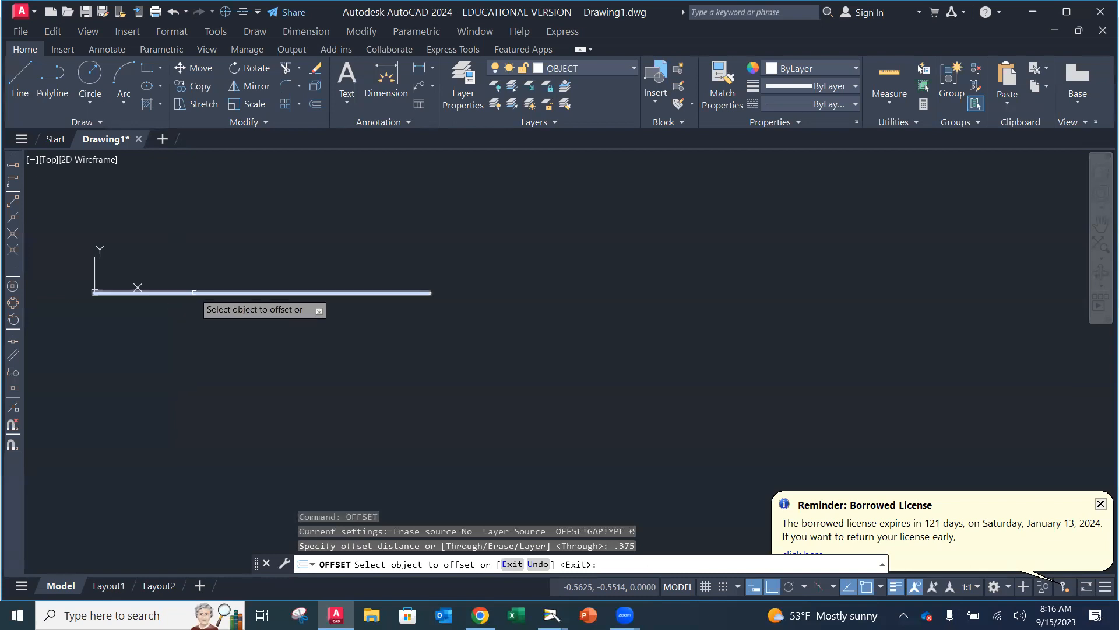
pyautogui.click(189, 293)
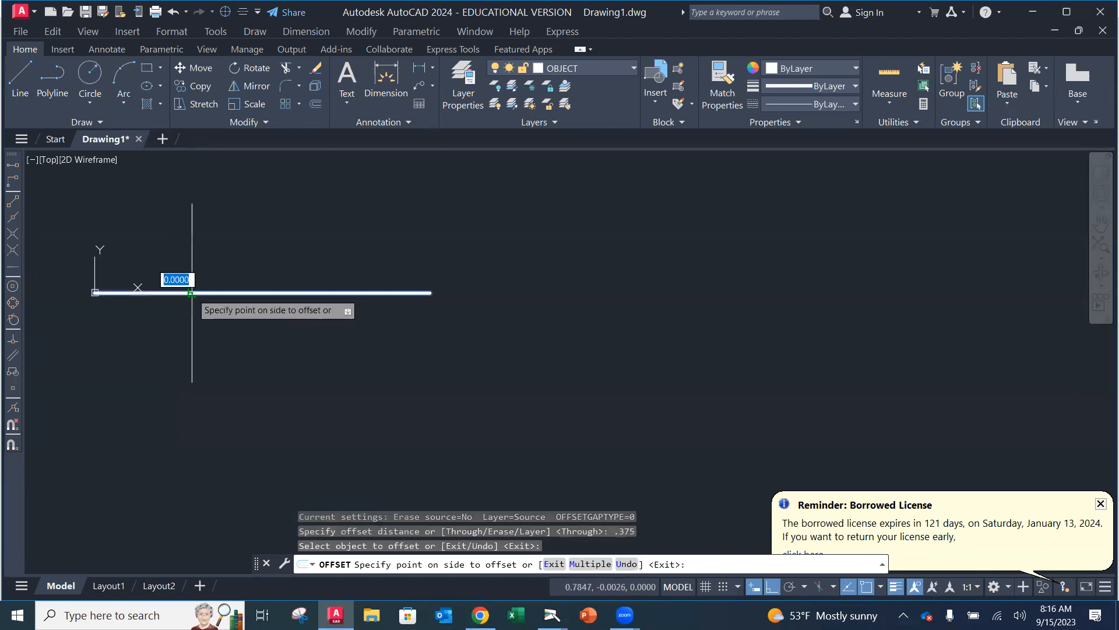
pyautogui.click(168, 330)
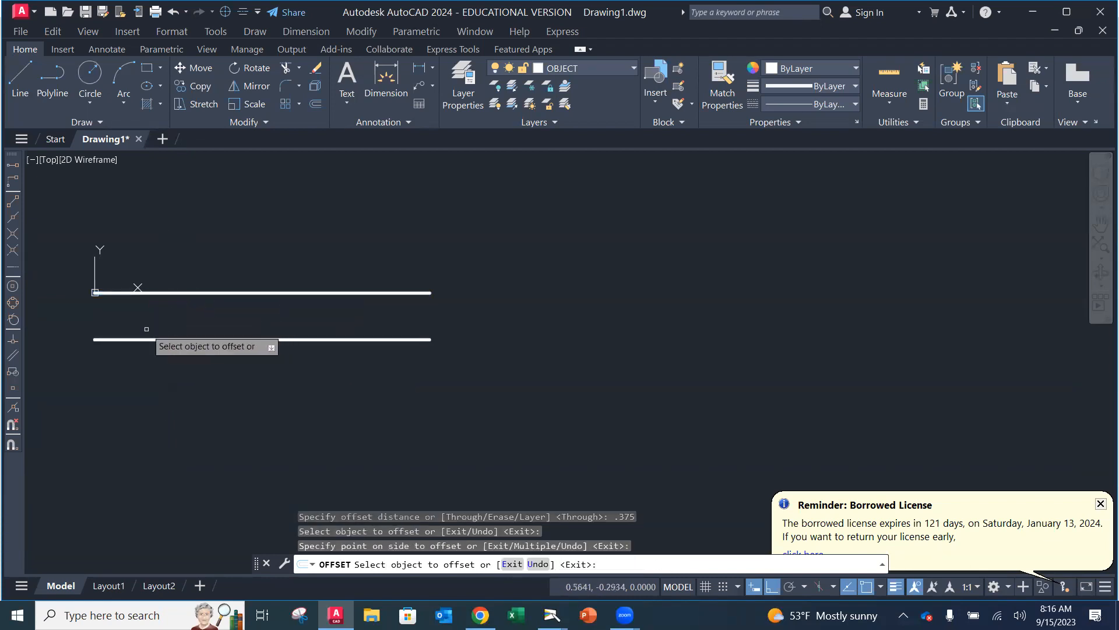
pyautogui.press('Escape')
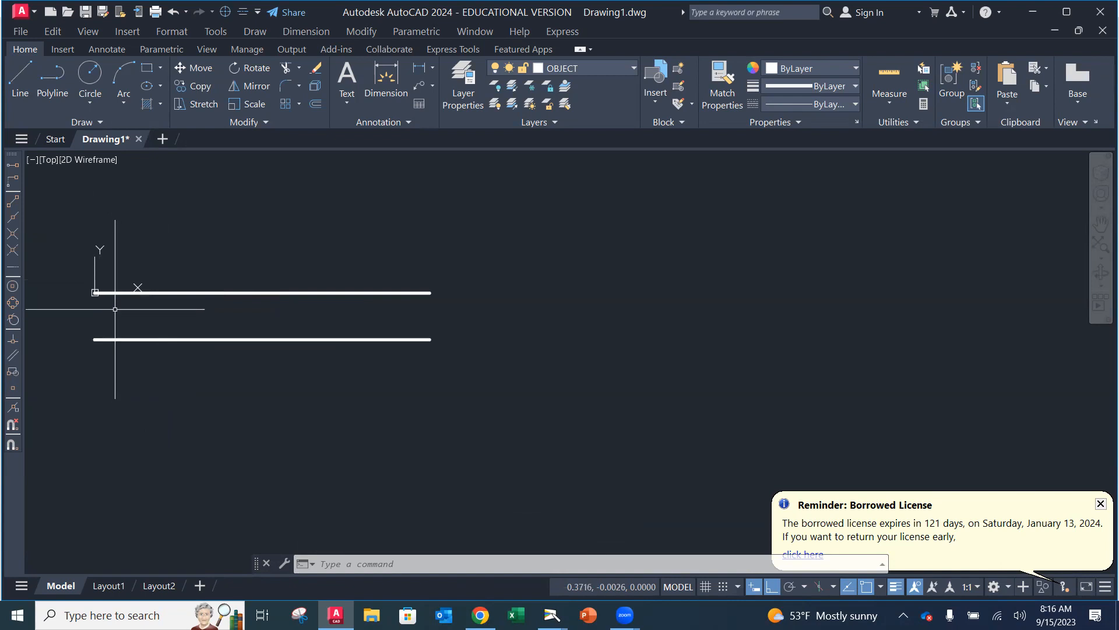
# Draw a vertical line from the origin straight up, about 2.1 units long
pyautogui.scroll(2, 114, 305)
pyautogui.scroll(2, 106, 316)
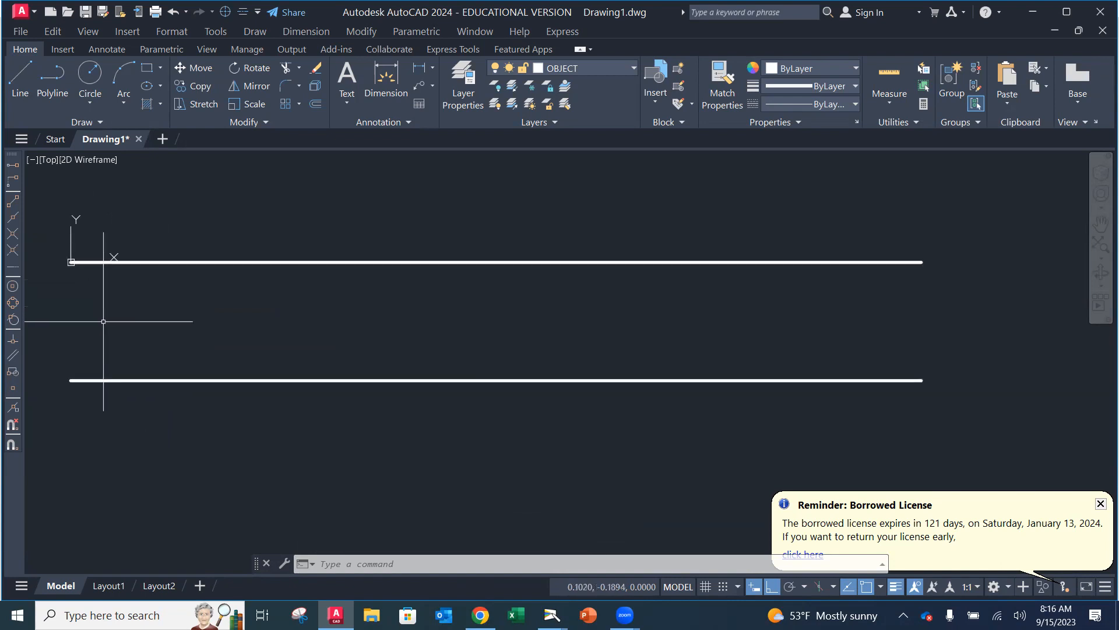
pyautogui.scroll(-4, 105, 316)
pyautogui.moveTo(111, 313); pyautogui.dragTo(281, 390, button='middle')
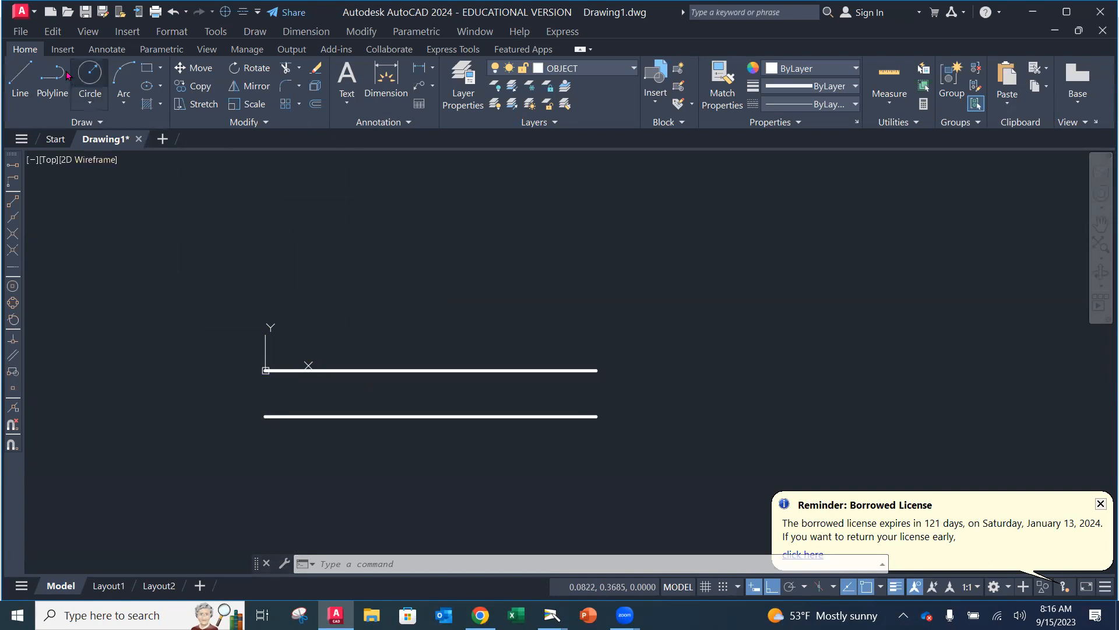
pyautogui.click(28, 77)
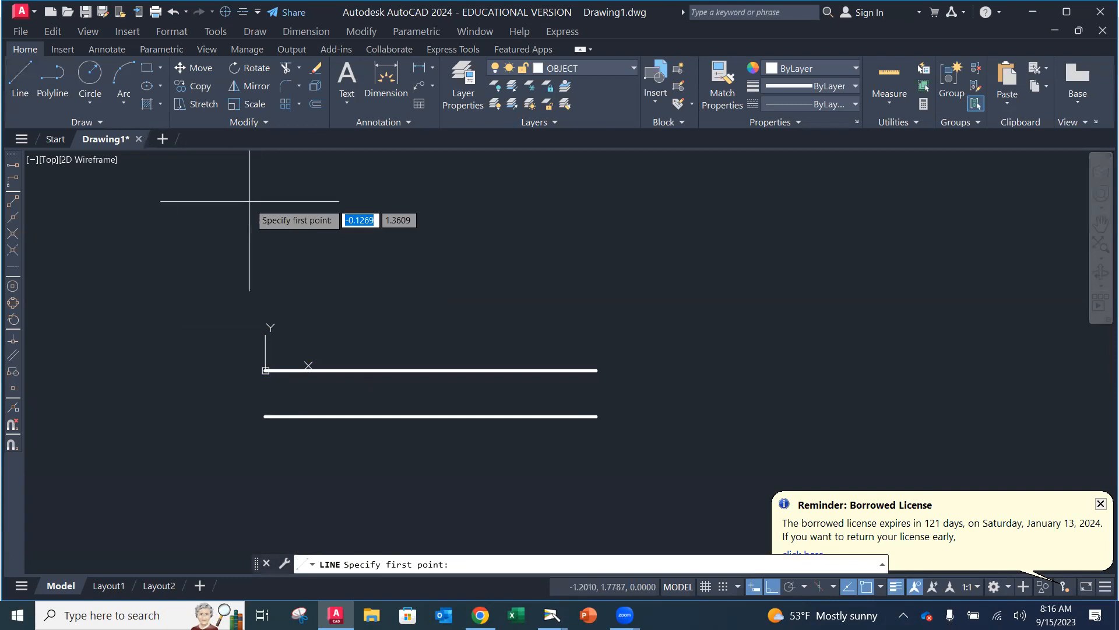
pyautogui.click(265, 369)
pyautogui.scroll(1, 270, 235)
pyautogui.scroll(-1, 265, 255)
pyautogui.scroll(-2, 263, 239)
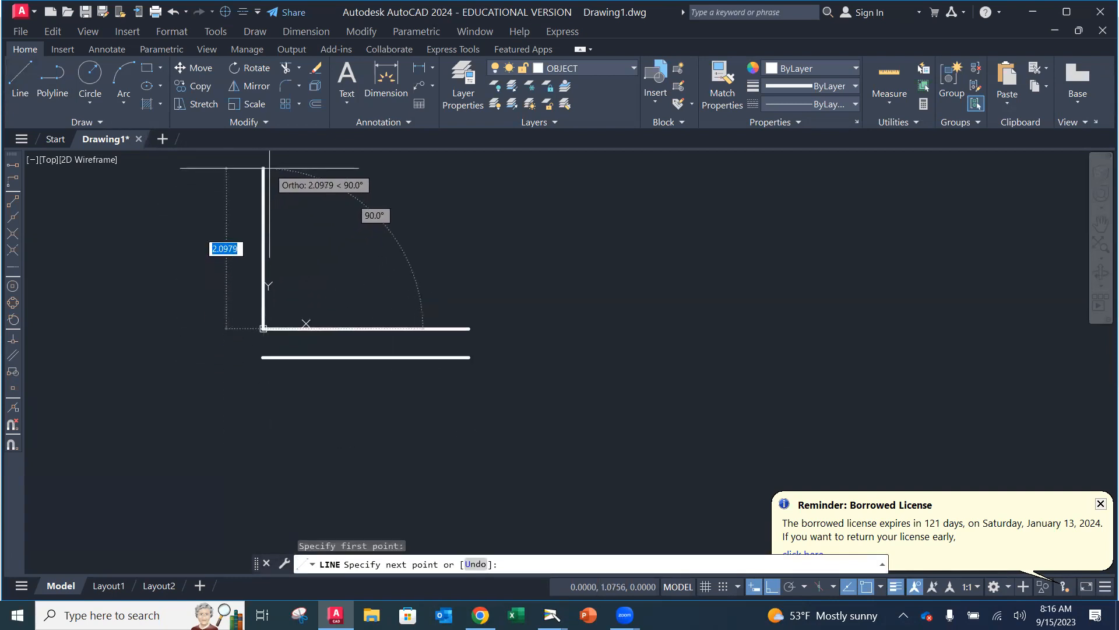
pyautogui.click(268, 167)
pyautogui.press('Escape')
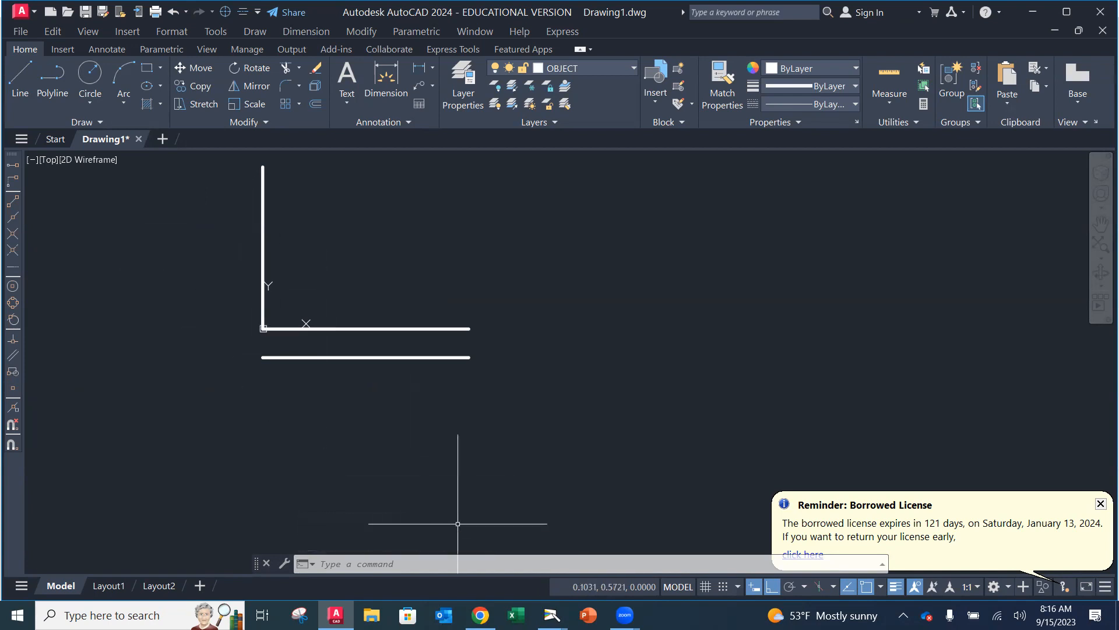
# Check the slanted plate's angle in the Camera app, and in AutoCAD rotate the vertical line 30 degrees counterclockwise about the origin with Ortho off
pyautogui.click(524, 612)
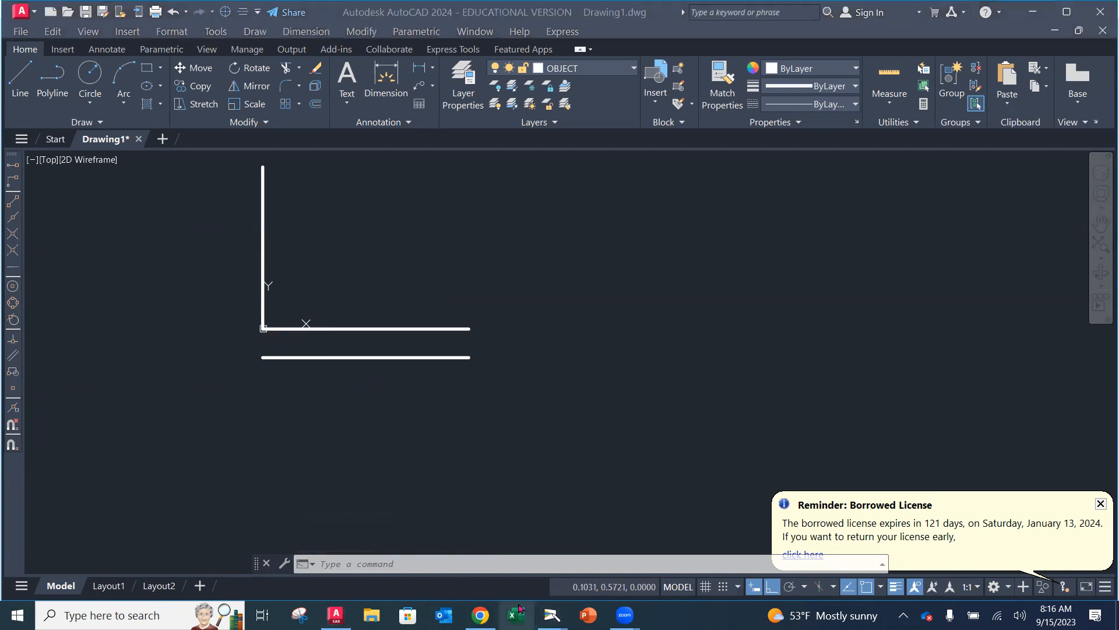
pyautogui.moveTo(552, 614)
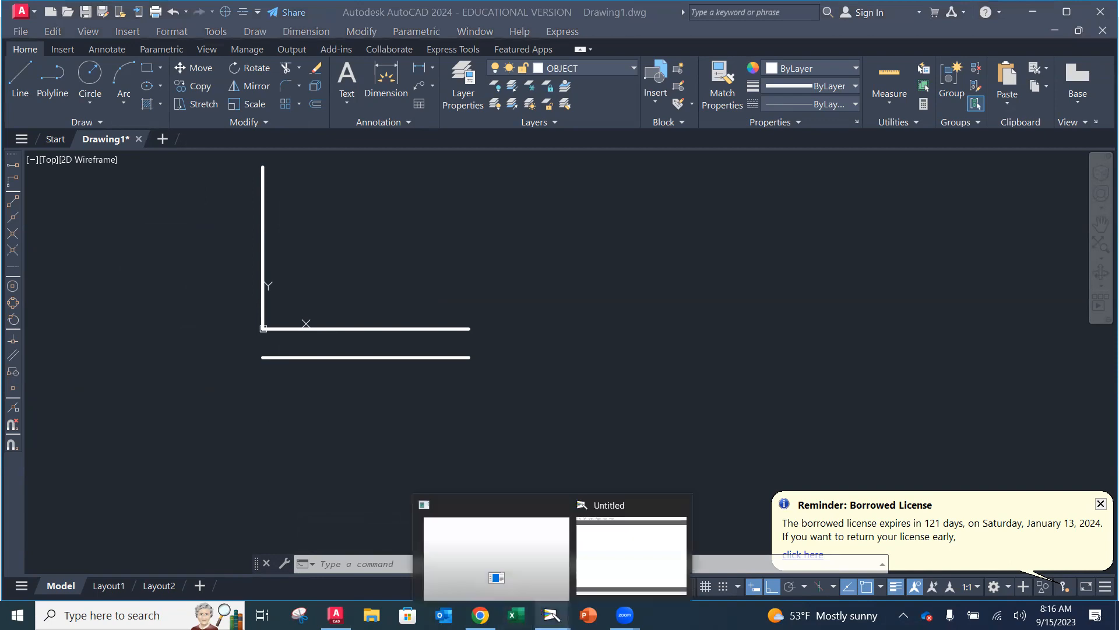
pyautogui.click(679, 570)
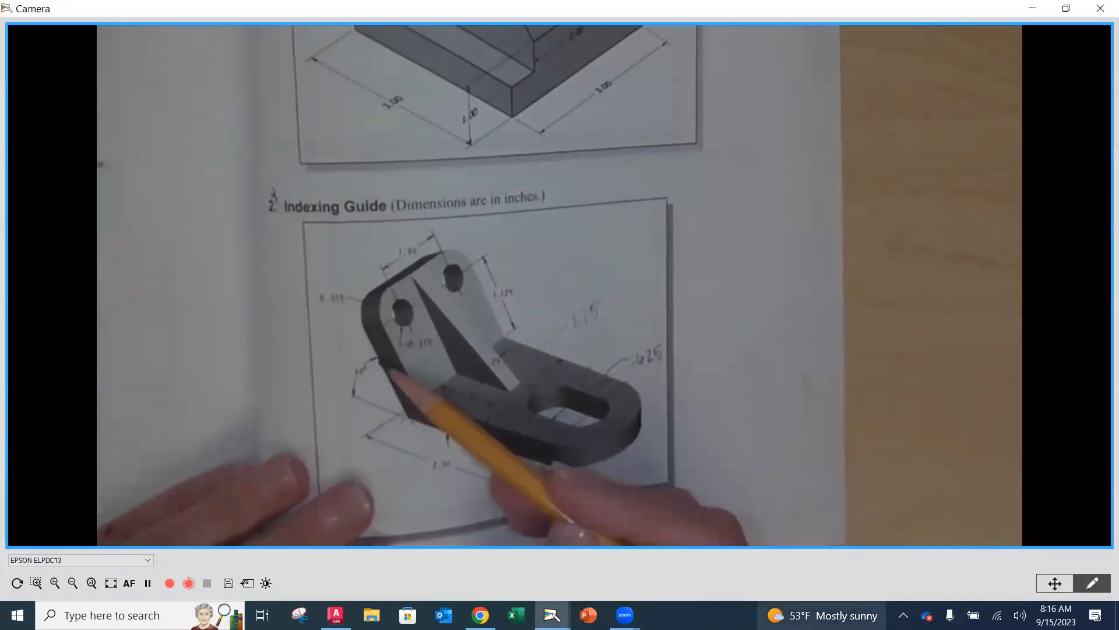
pyautogui.moveTo(822, 620)
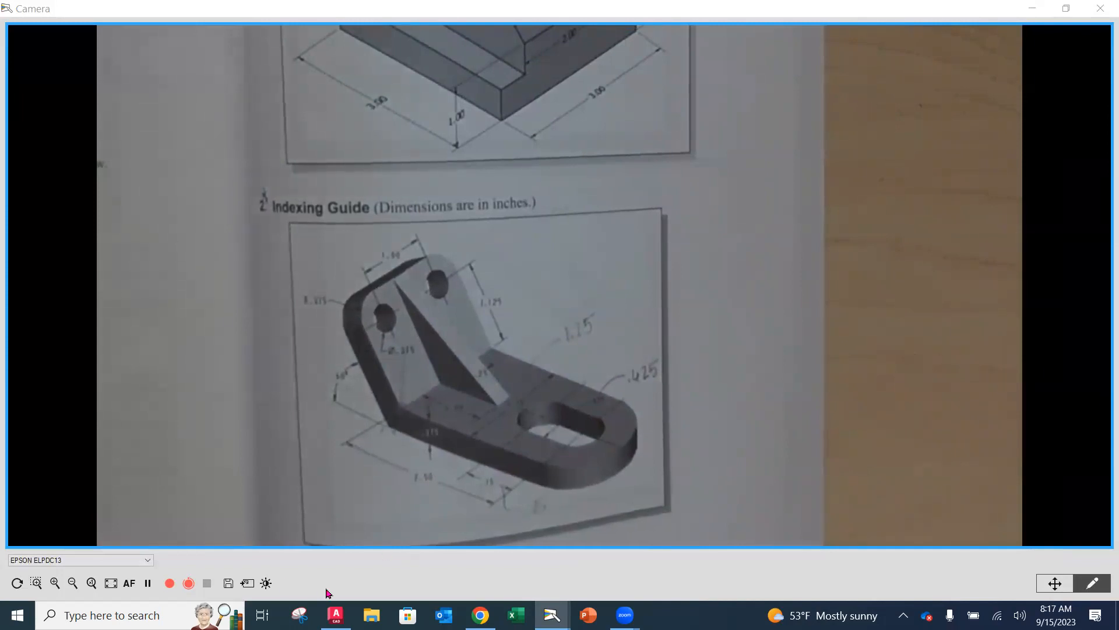
pyautogui.click(336, 614)
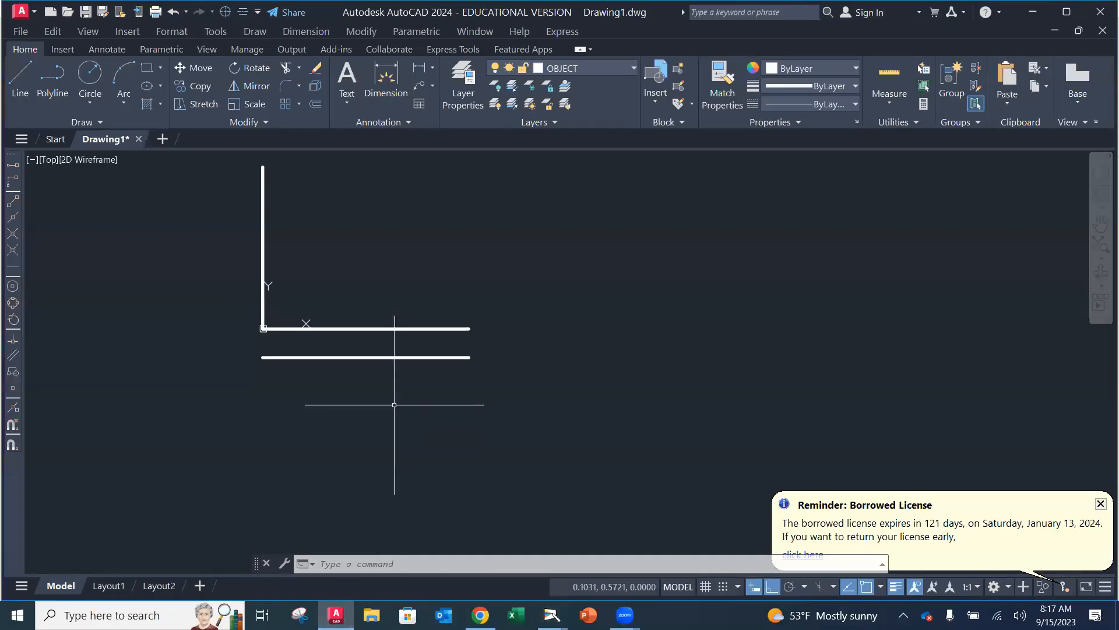
pyautogui.click(250, 68)
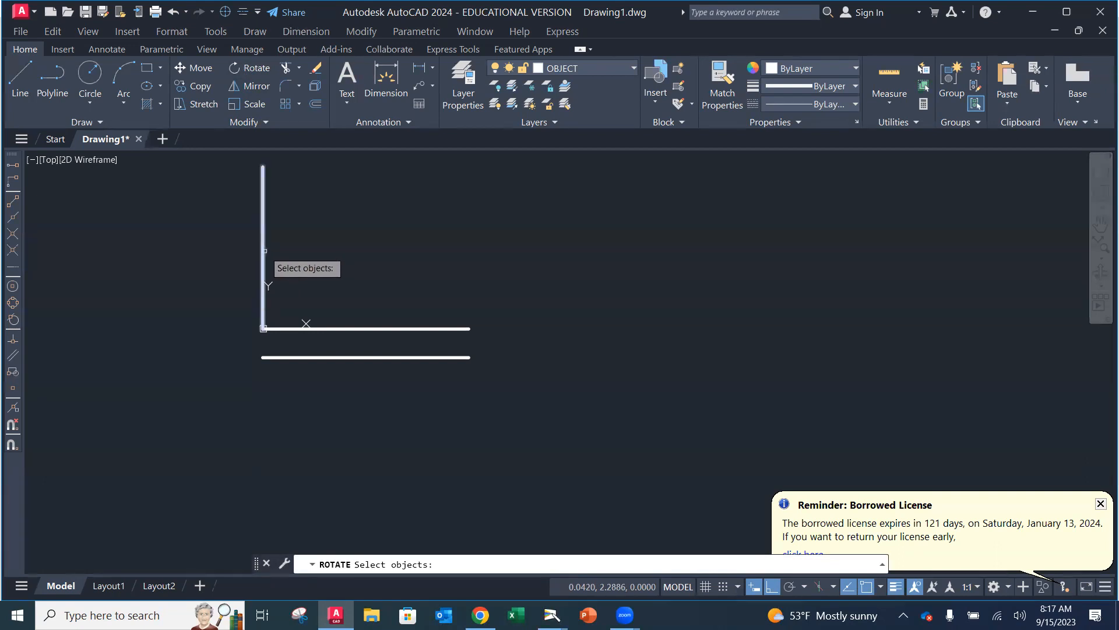
pyautogui.click(264, 251)
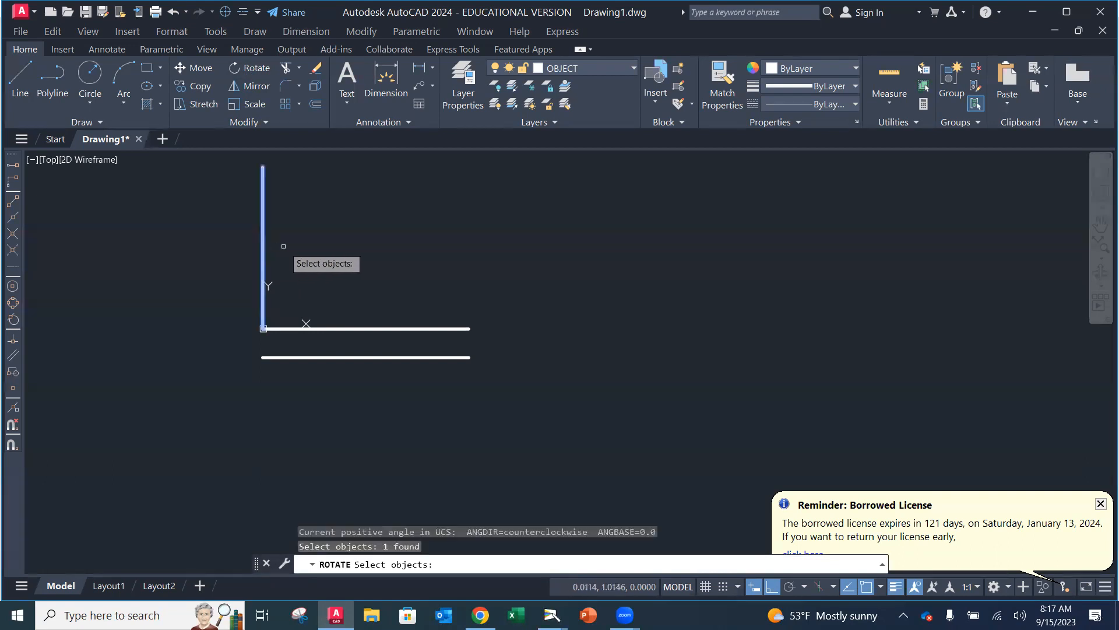
pyautogui.press('Return')
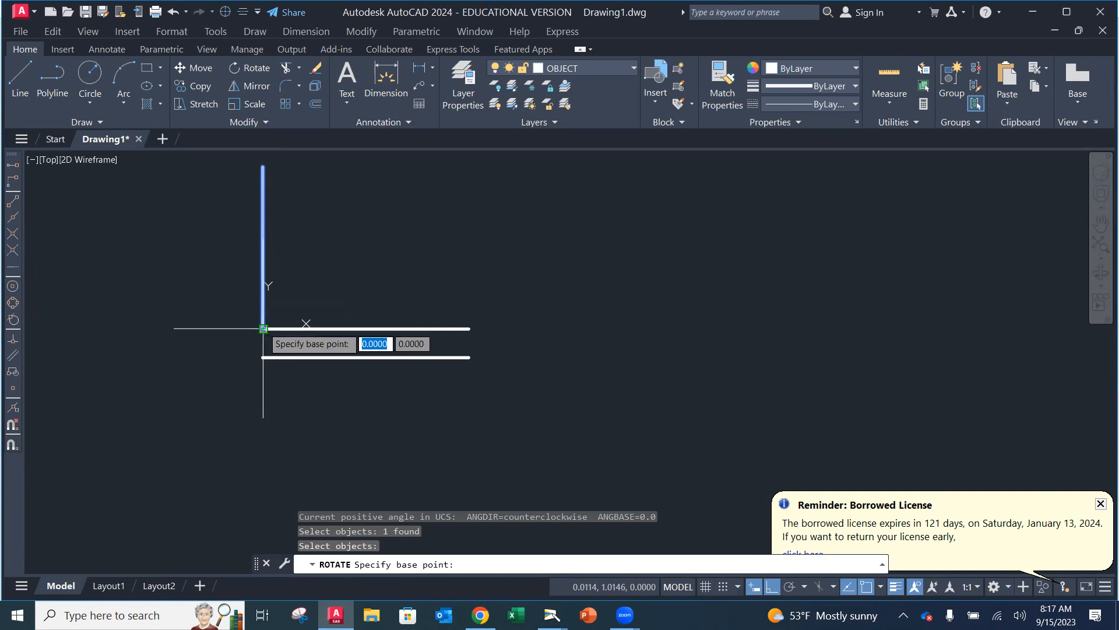
pyautogui.click(262, 328)
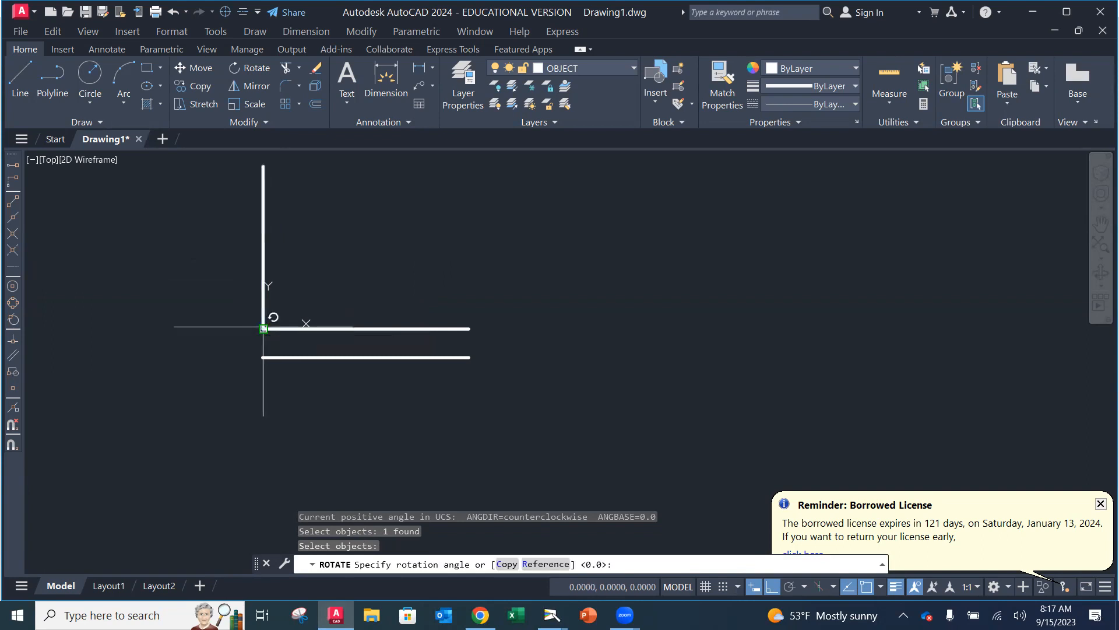
pyautogui.click(303, 281)
pyautogui.click(772, 587)
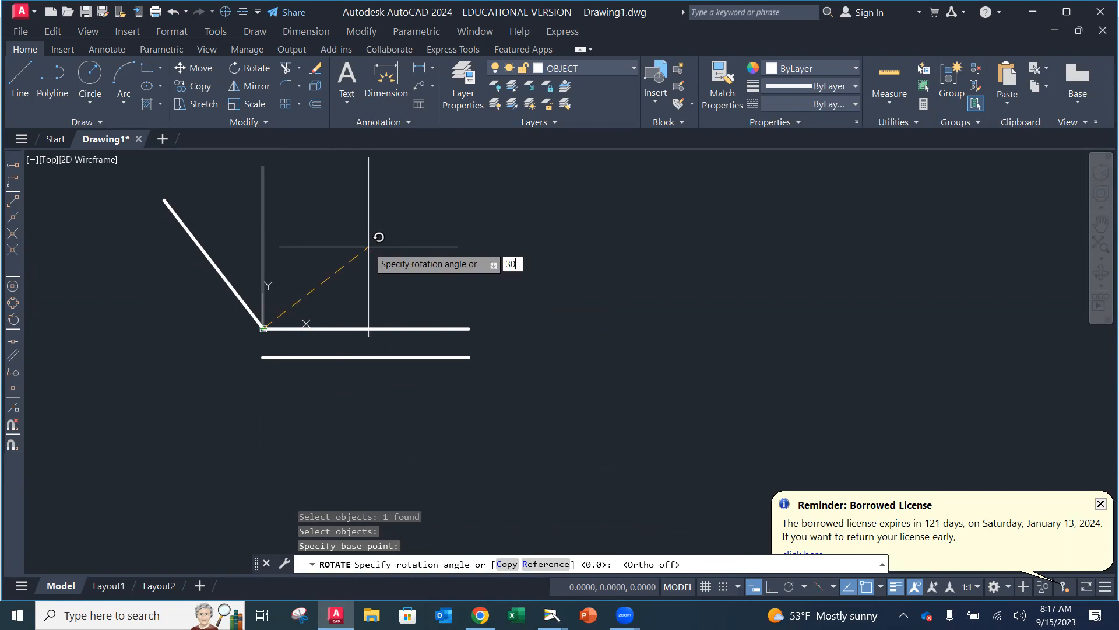
pyautogui.press('Return')
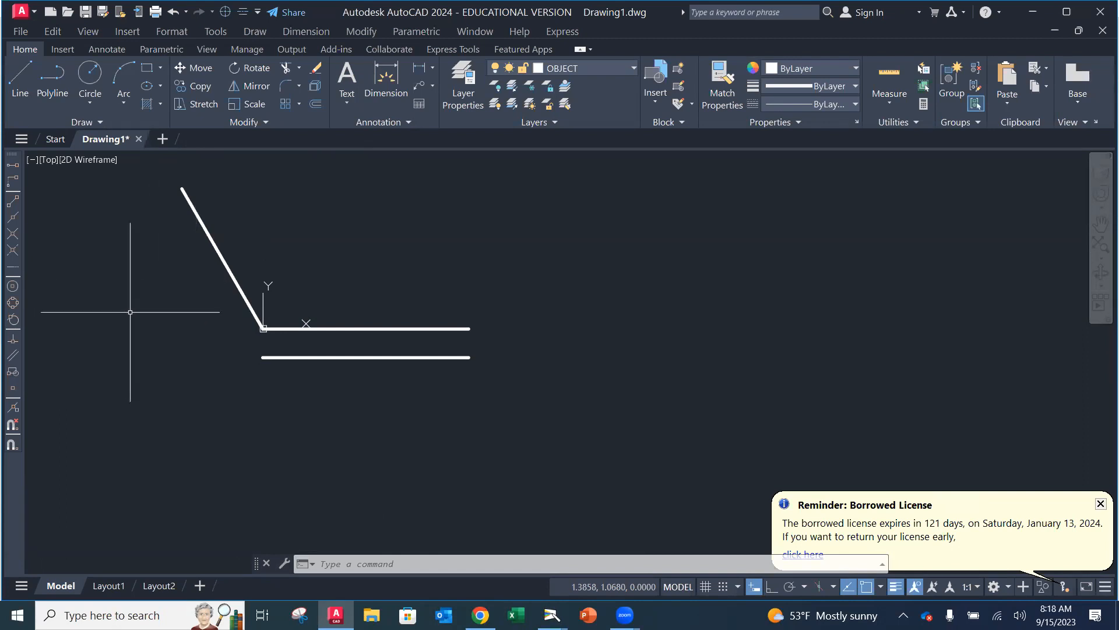
# Offset the slanted line by .375 to its outer, lower-left side
pyautogui.click(315, 104)
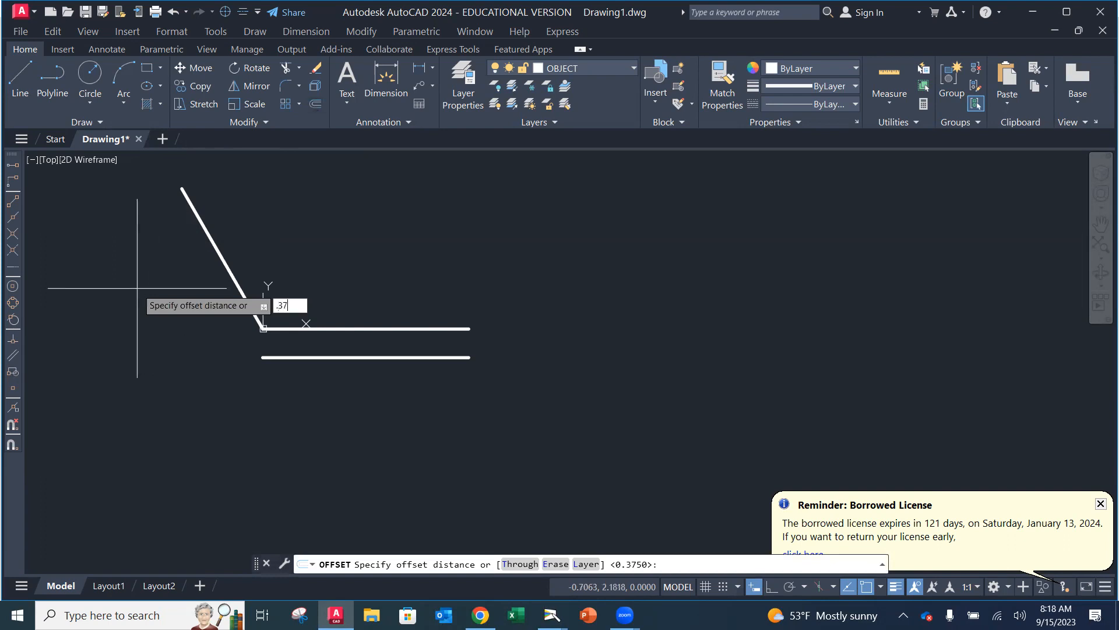
pyautogui.write('.375')
pyautogui.press('Return')
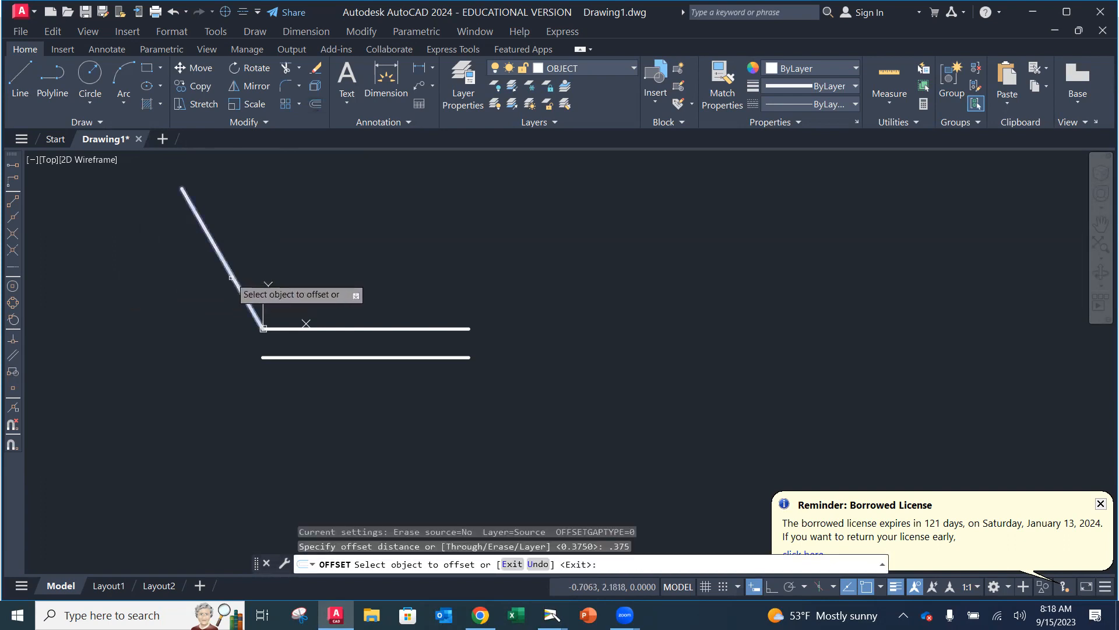
pyautogui.click(235, 284)
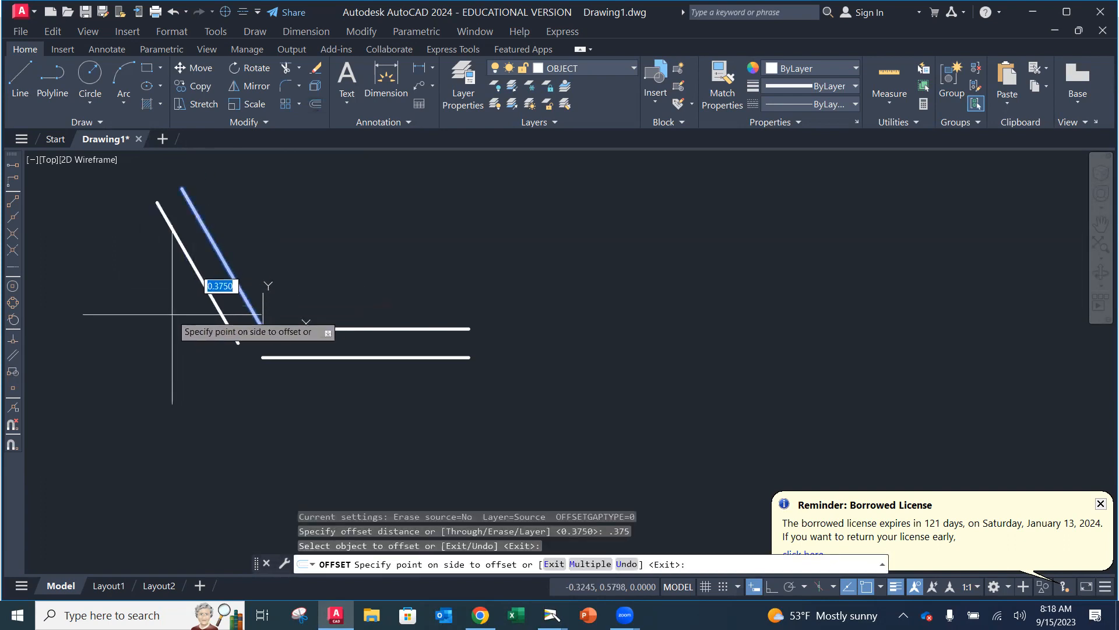
pyautogui.click(175, 318)
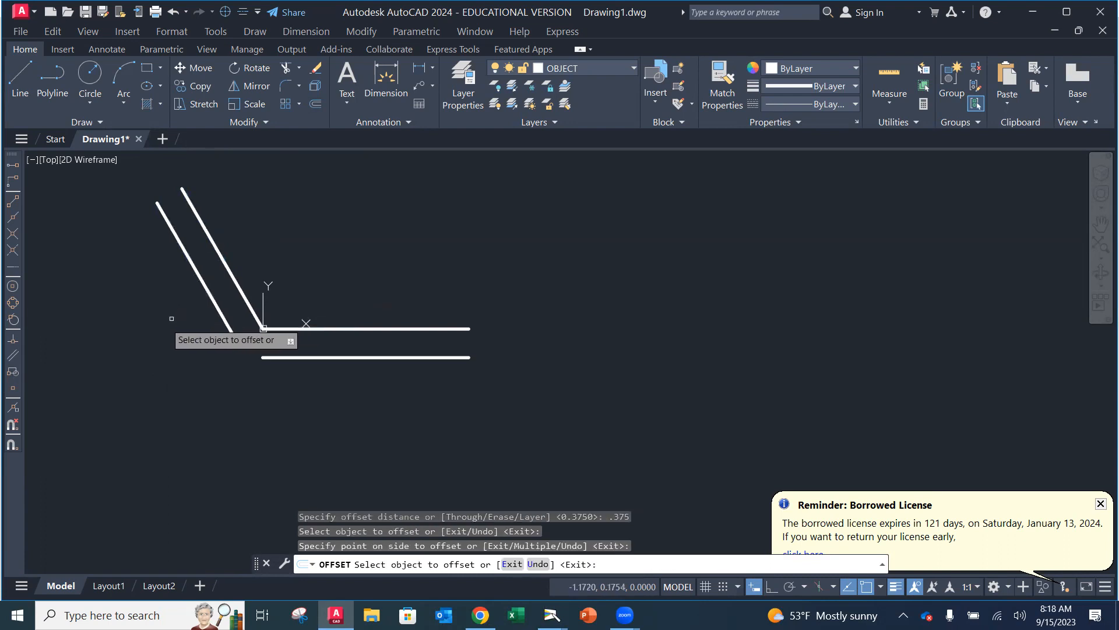
pyautogui.press('Escape')
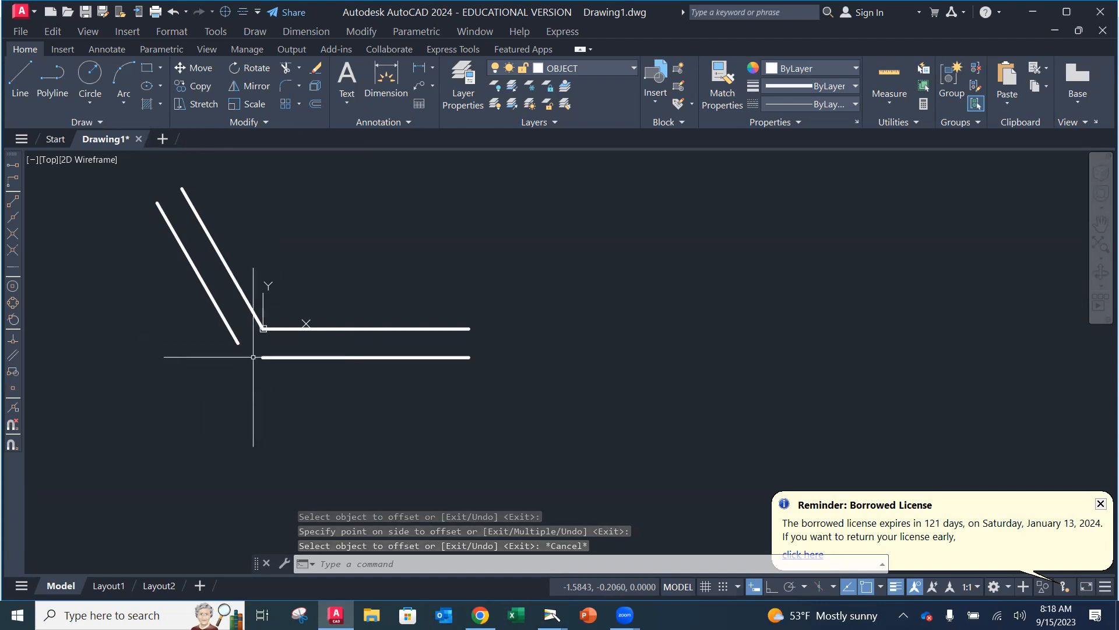
# Fillet the outer slanted line and the lower horizontal line with radius 0 to join them in a sharp corner
pyautogui.click(285, 86)
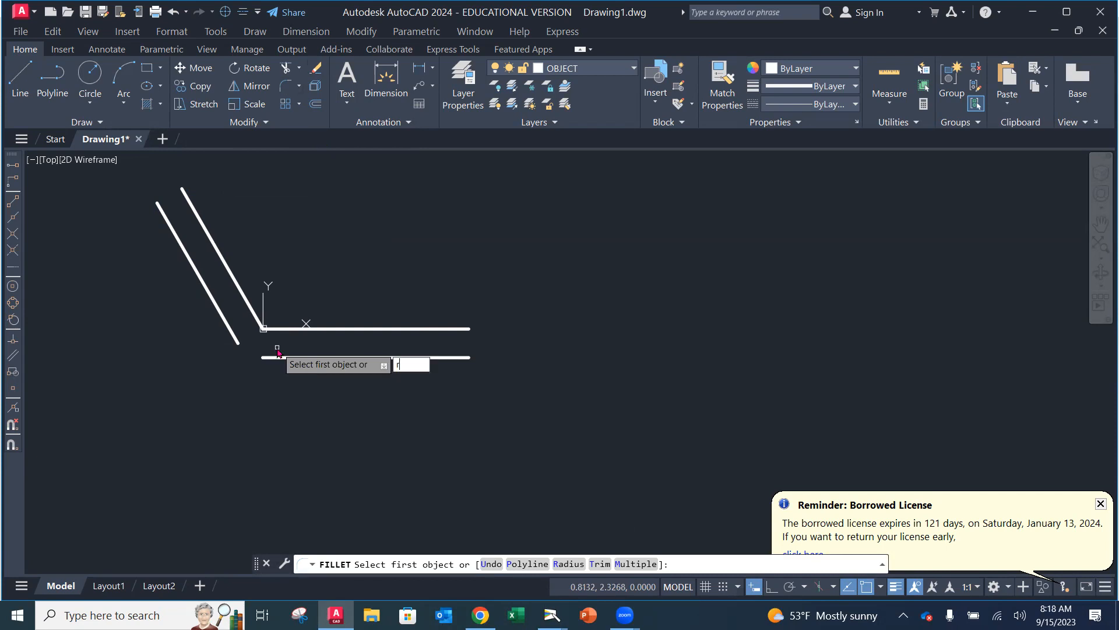
pyautogui.write('r')
pyautogui.press('Return')
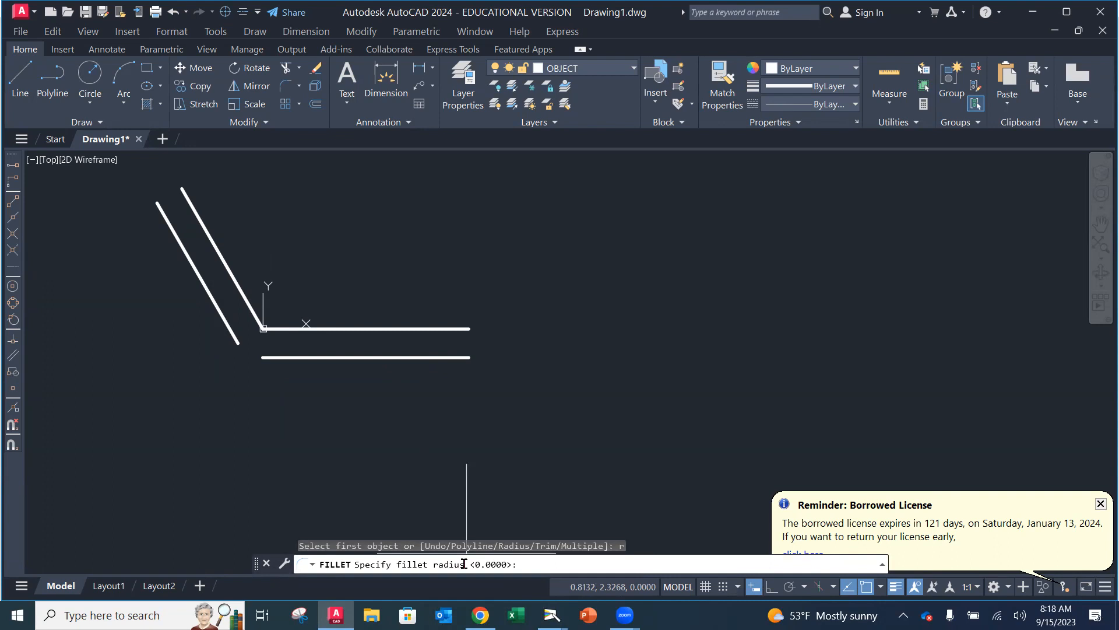
pyautogui.press('Return')
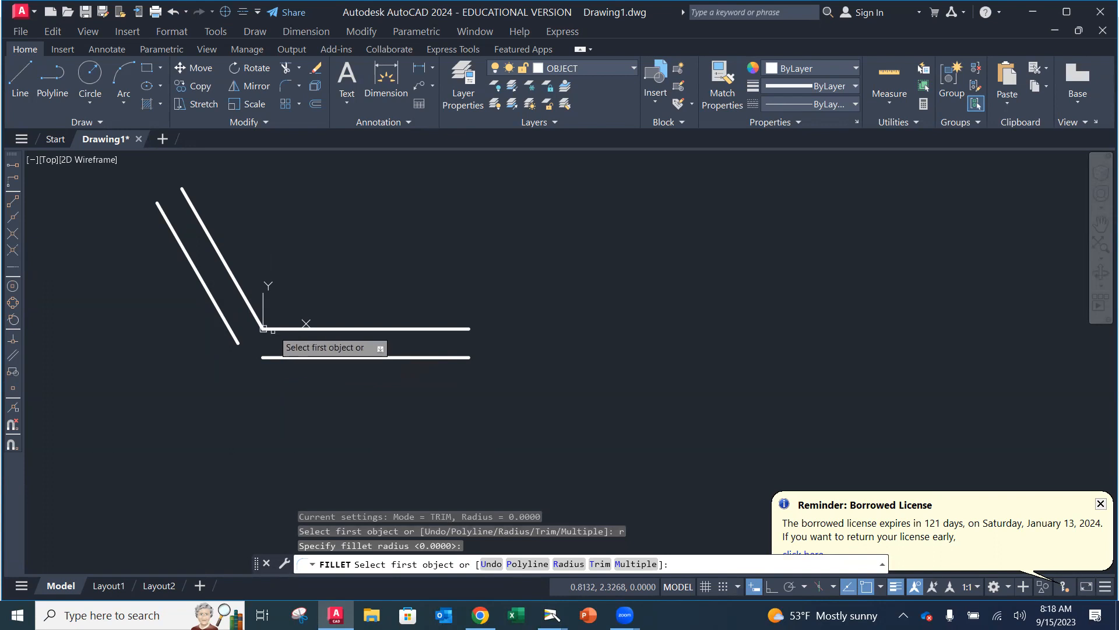
pyautogui.click(234, 337)
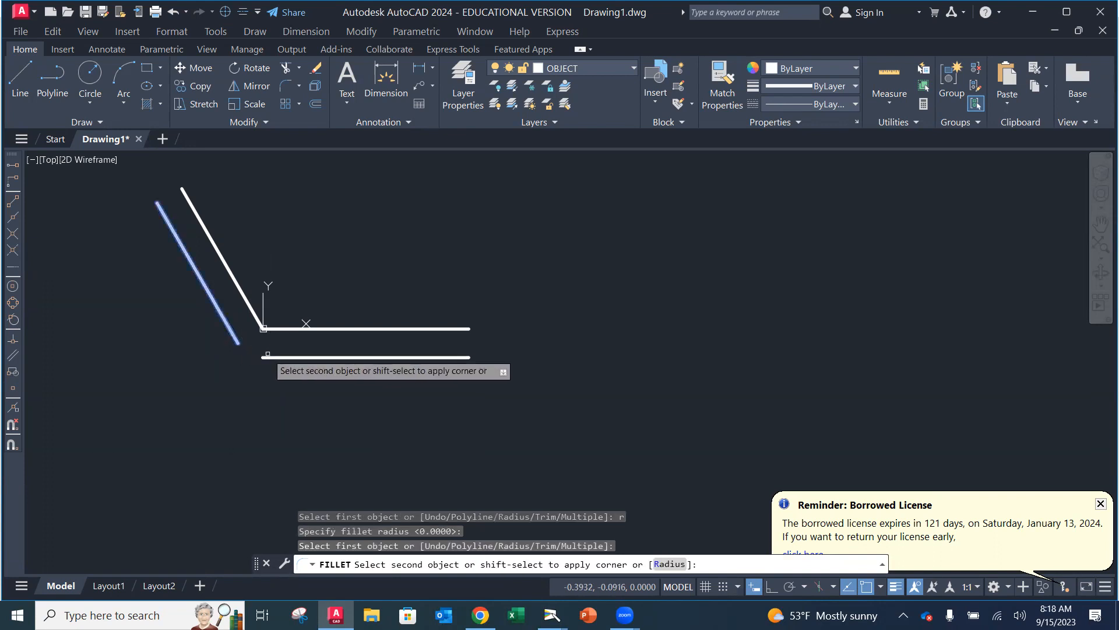
pyautogui.click(269, 357)
pyautogui.press('Escape')
pyautogui.press('Escape')
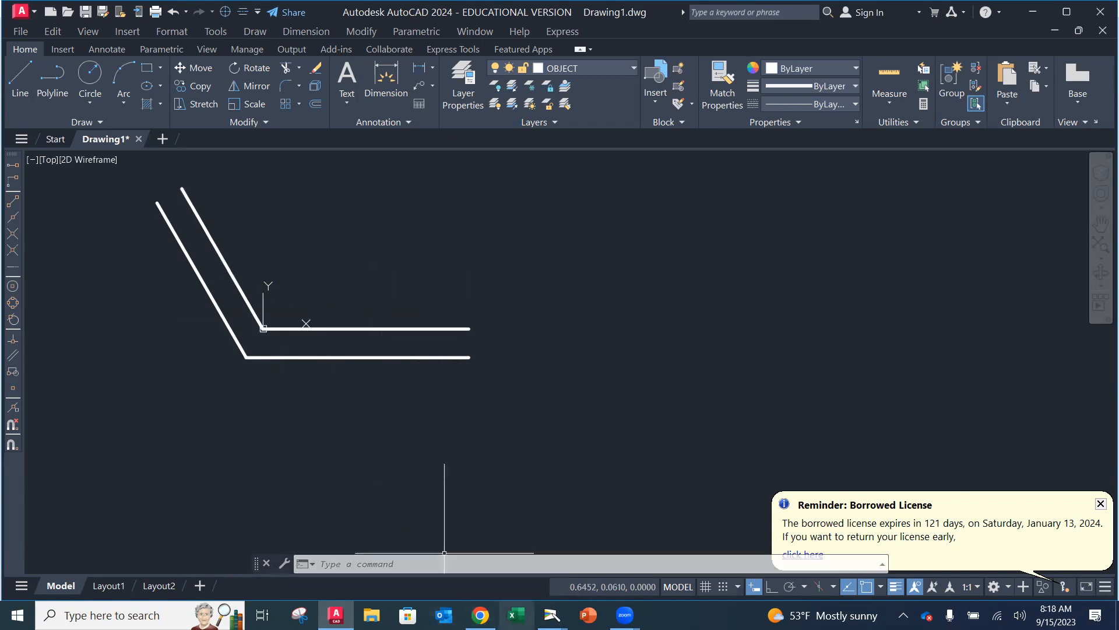
# Switch to the Camera app and examine the Indexing Guide sketch for further dimensions
pyautogui.moveTo(481, 615)
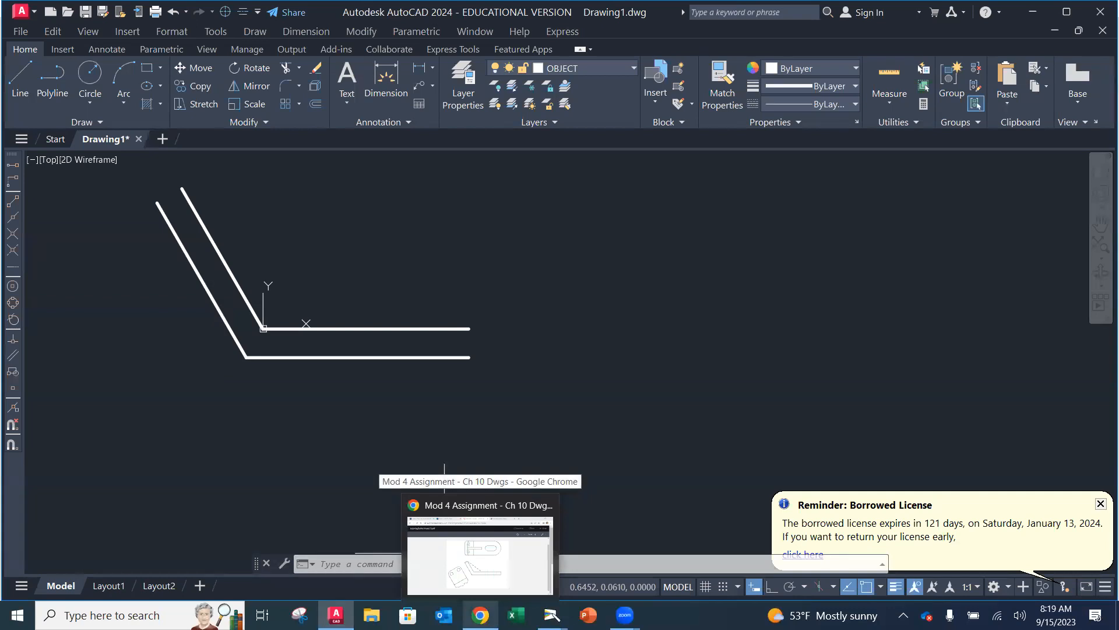
pyautogui.moveTo(552, 615)
pyautogui.click(630, 581)
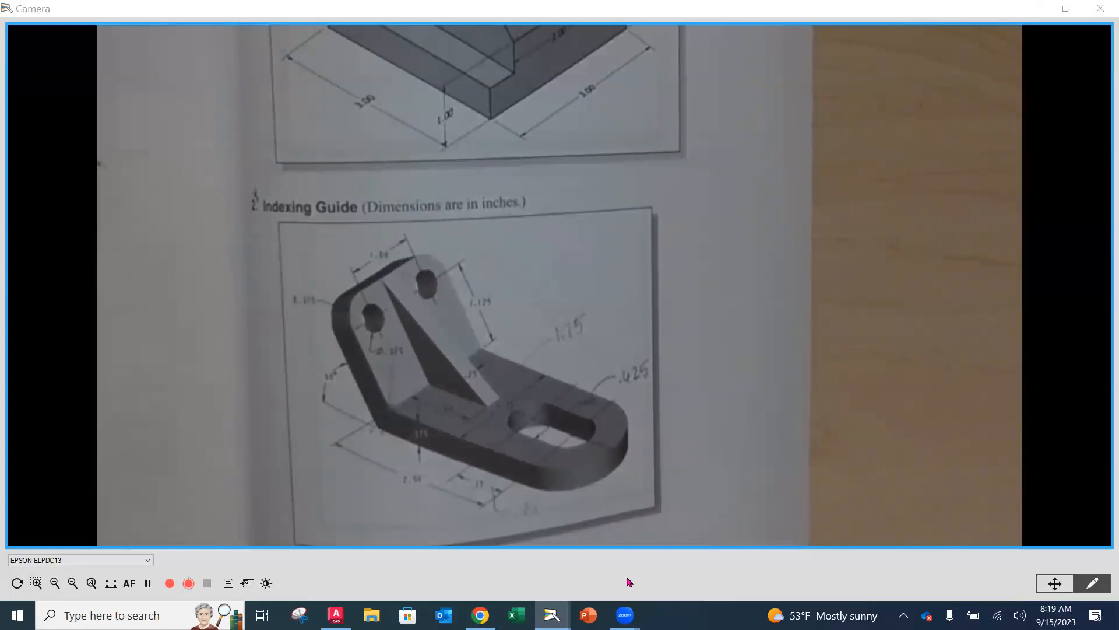
# Return to AutoCAD and draw a vertical line about 0.99 long downward from the inner corner at the origin
pyautogui.click(336, 615)
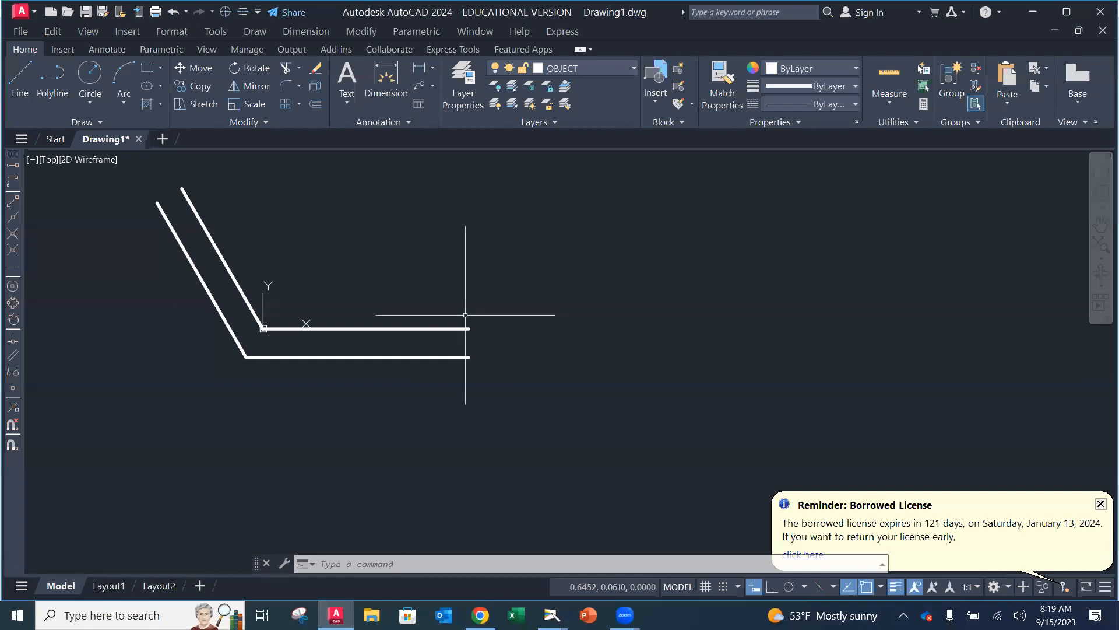
pyautogui.write('l')
pyautogui.press('Return')
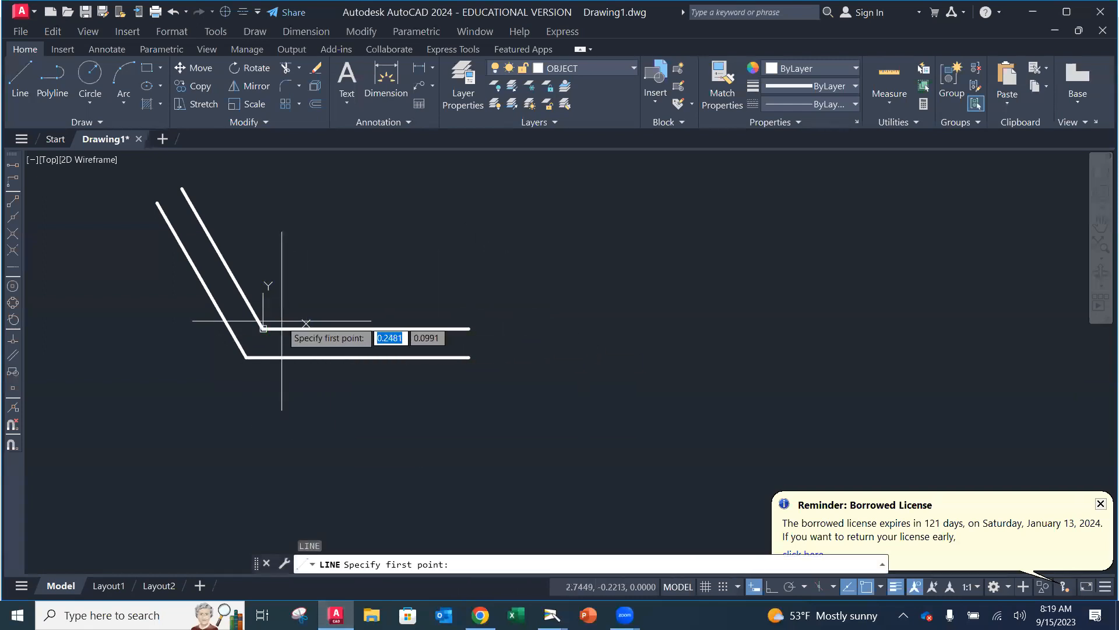
pyautogui.click(263, 329)
pyautogui.click(263, 404)
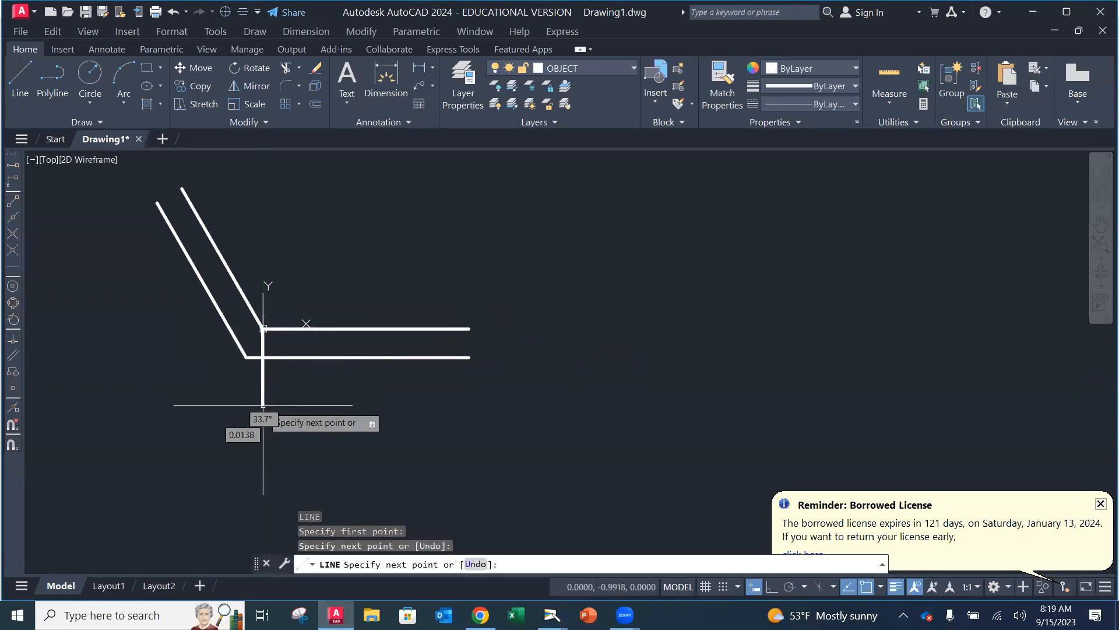
pyautogui.press('Escape')
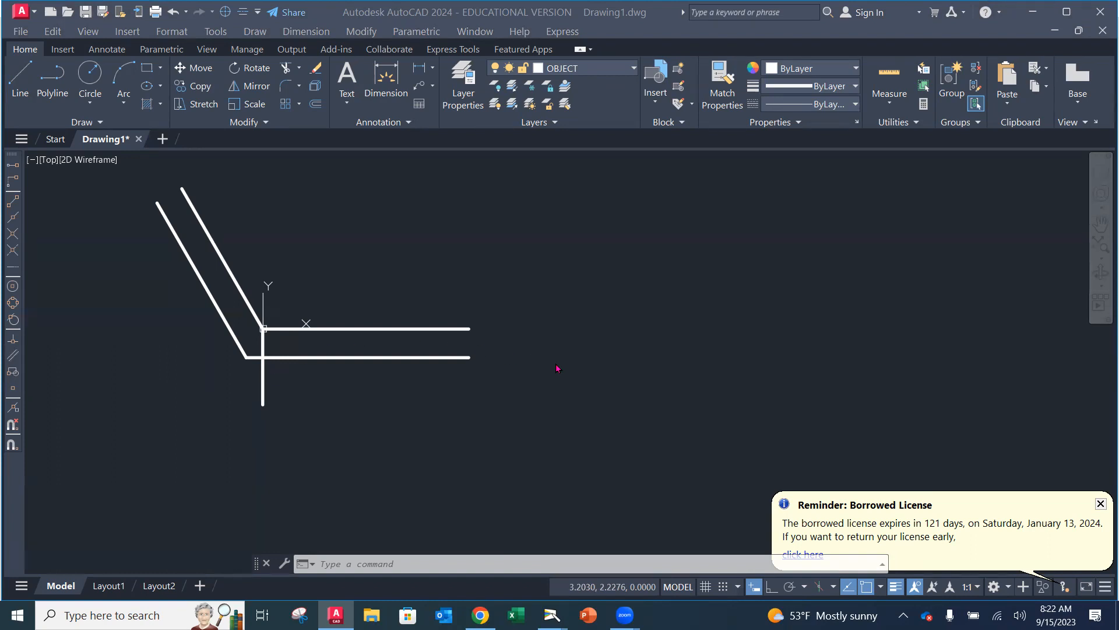
pyautogui.click(312, 103)
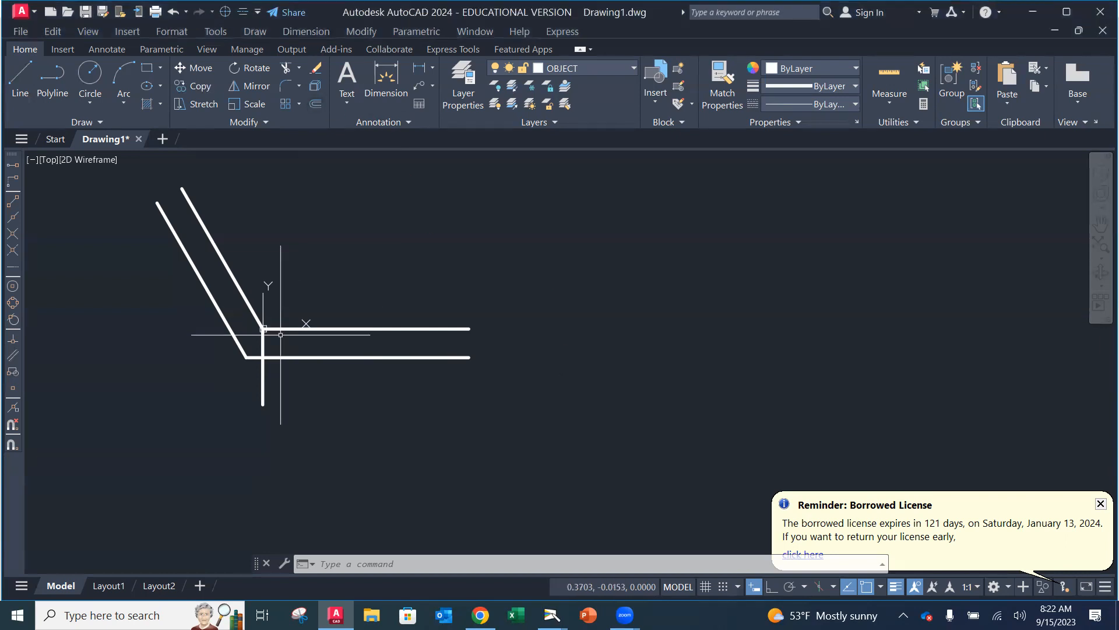
pyautogui.click(532, 354)
pyautogui.press('Escape')
pyautogui.press('Escape')
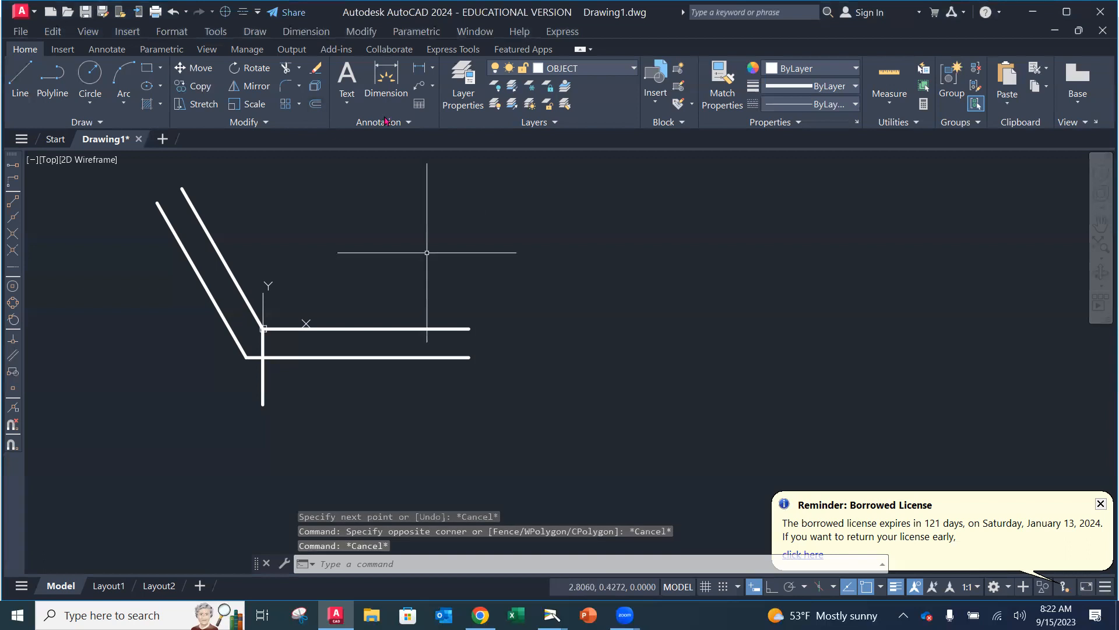
# Offset the vertical line at the origin by 3.375 to its right side to locate the base plate's end
pyautogui.click(316, 103)
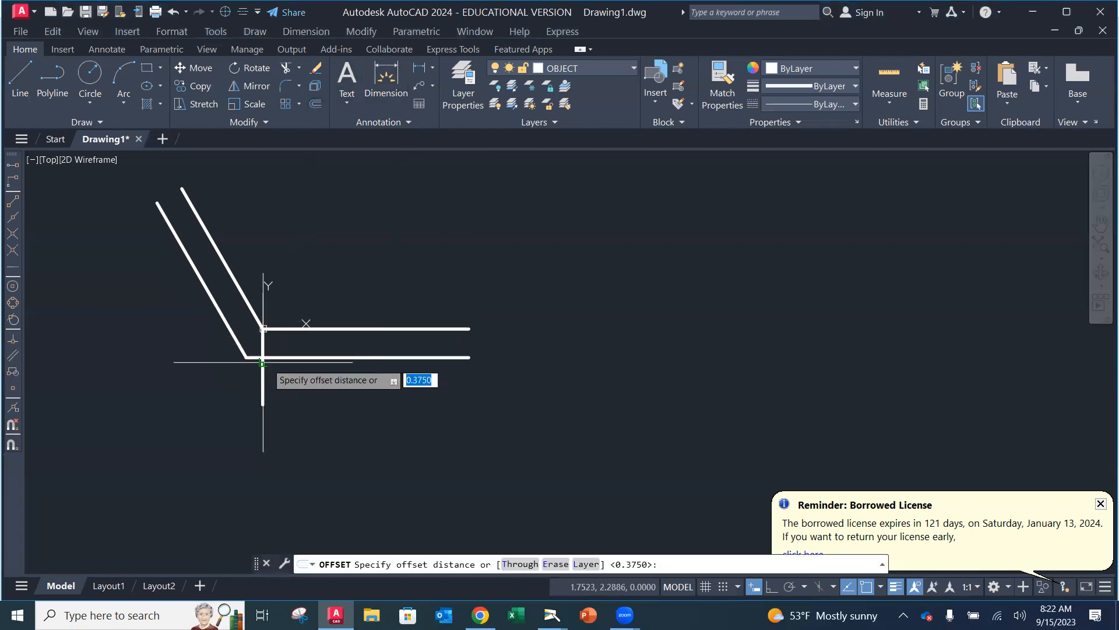
pyautogui.write('3.375')
pyautogui.press('Return')
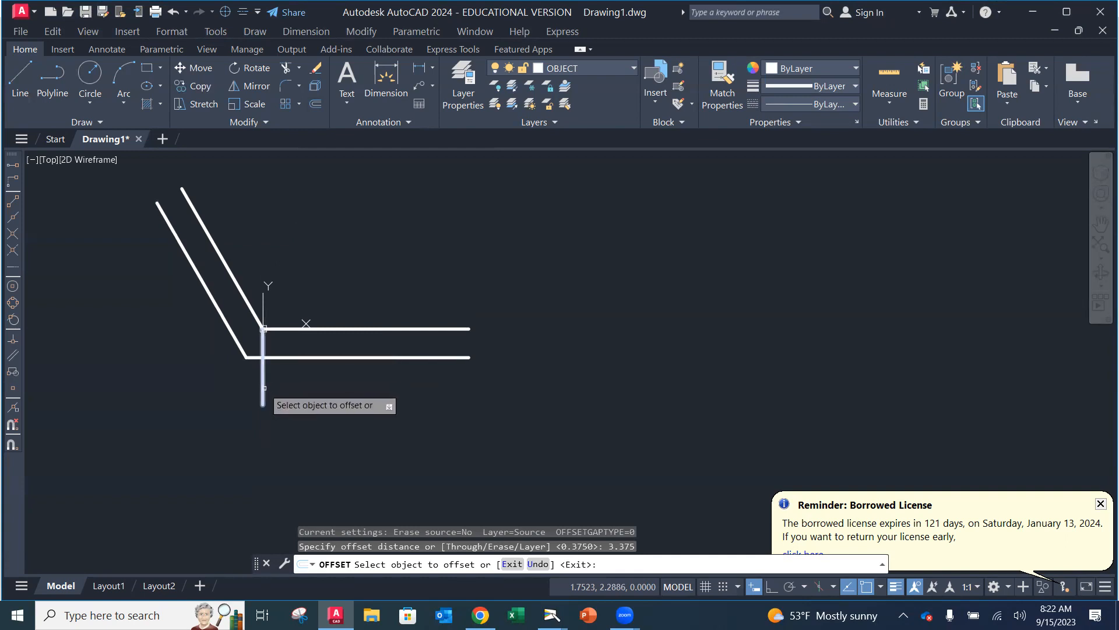
pyautogui.click(263, 390)
pyautogui.click(583, 385)
pyautogui.press('Escape')
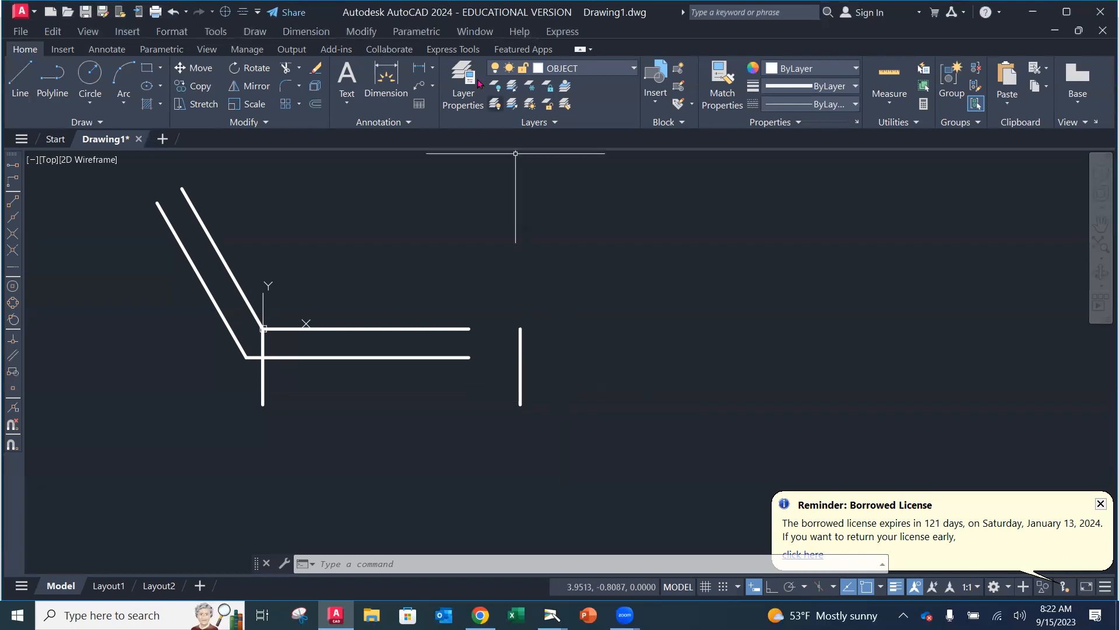
pyautogui.click(315, 104)
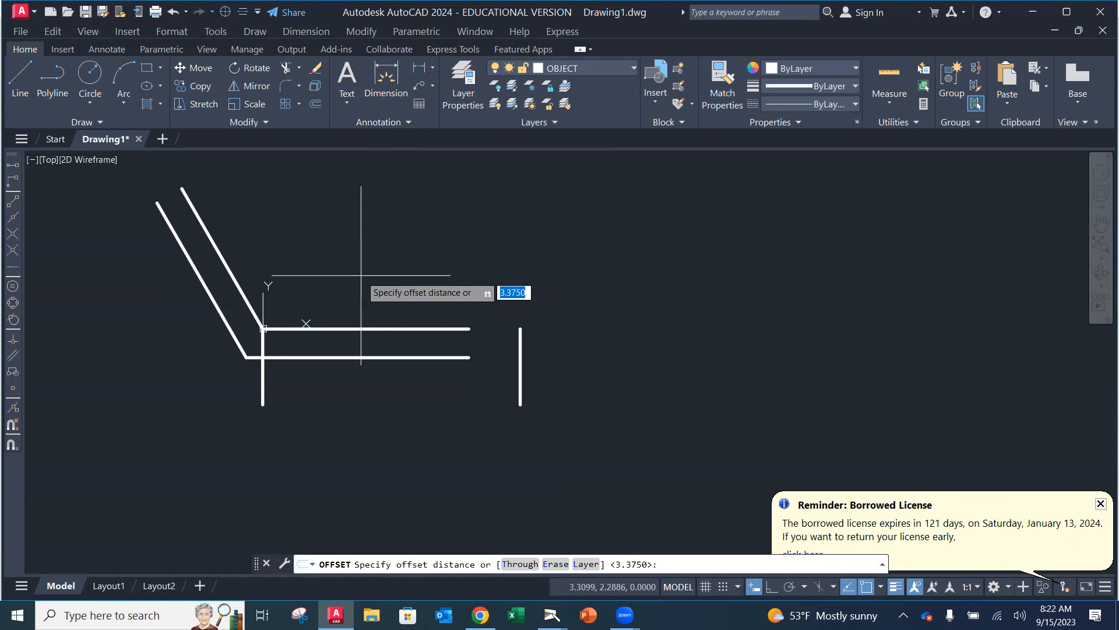
pyautogui.write('r')
pyautogui.press('Return')
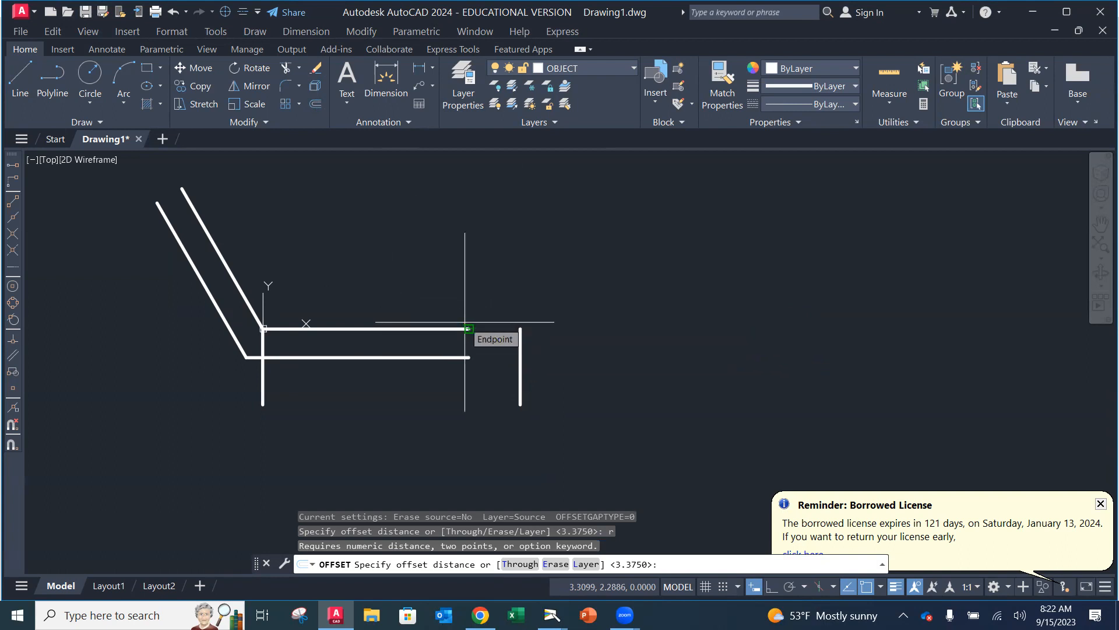
pyautogui.press('Escape')
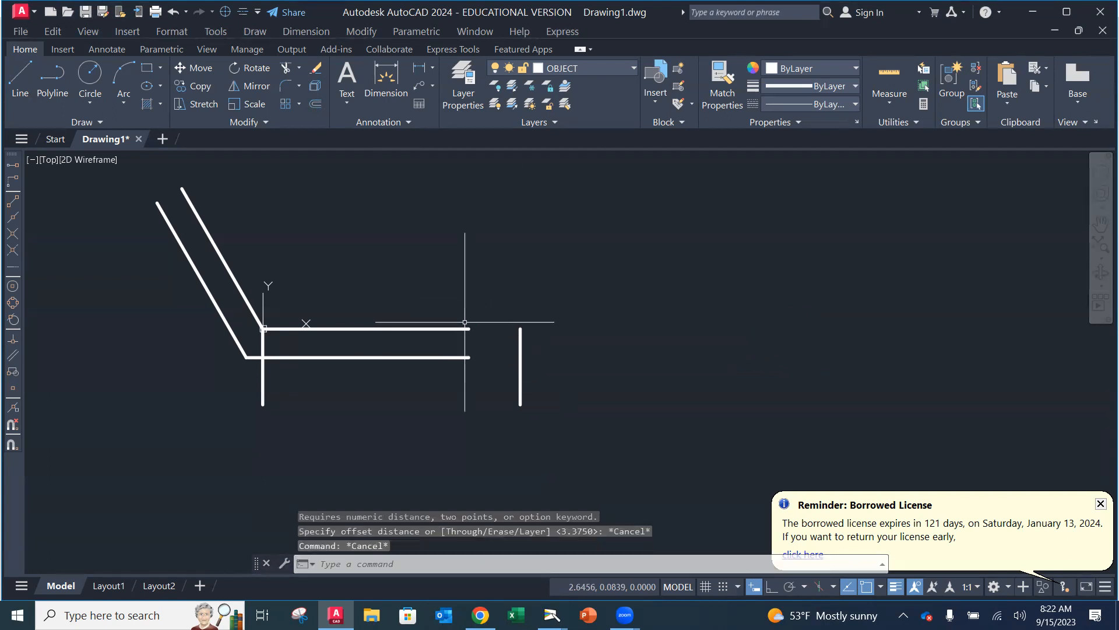
# Fillet the base plate's upper horizontal line and the right vertical line with radius 0 to form a sharp corner
pyautogui.click(285, 86)
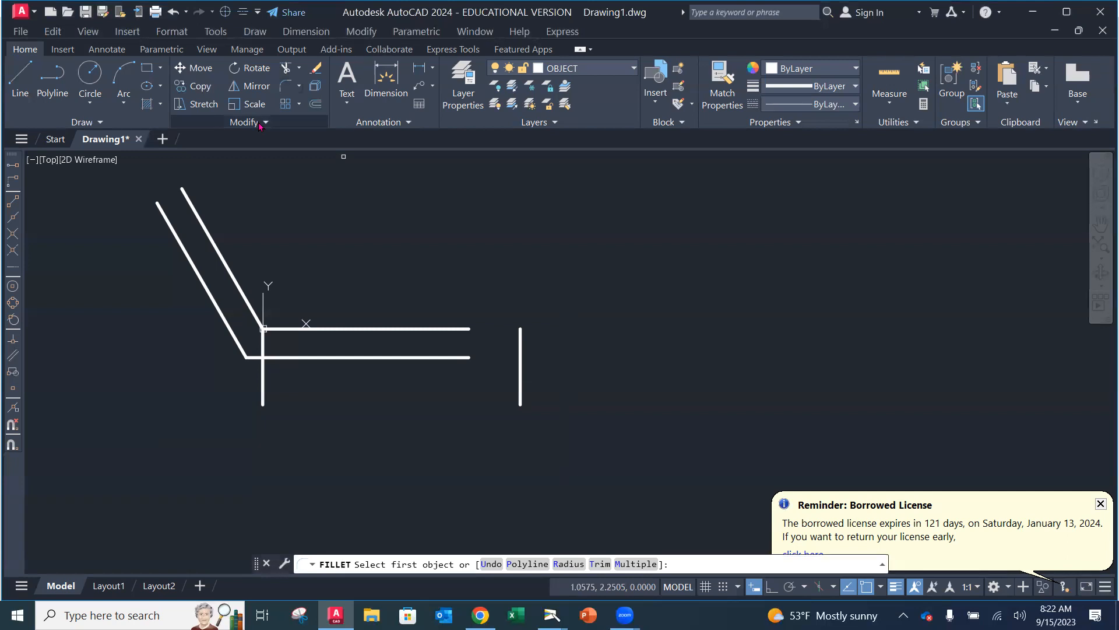
pyautogui.write('r')
pyautogui.press('Return')
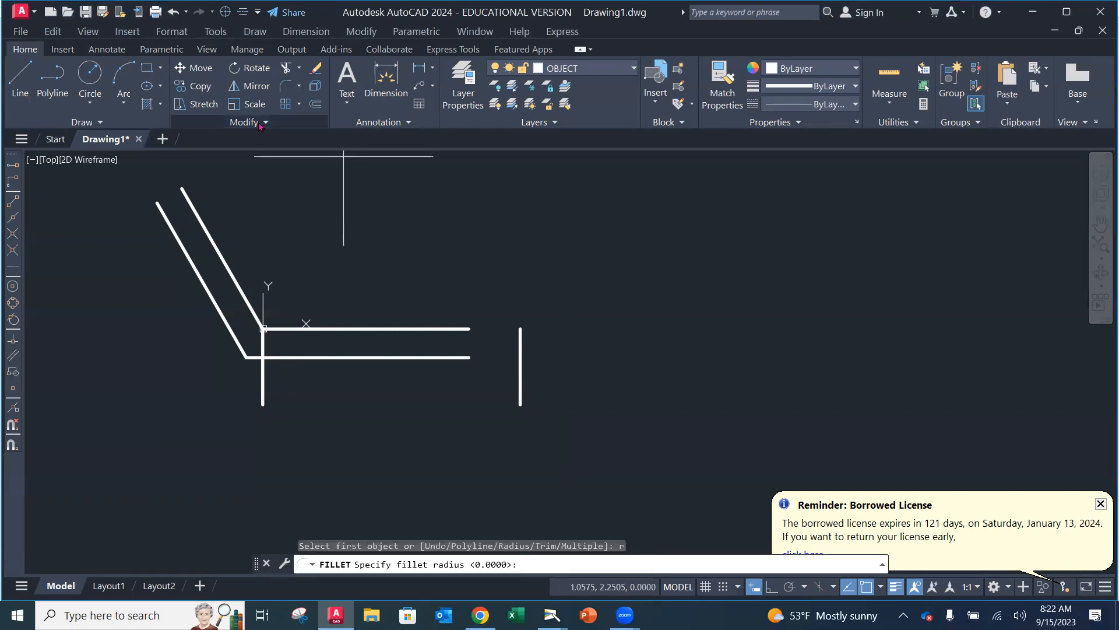
pyautogui.press('Return')
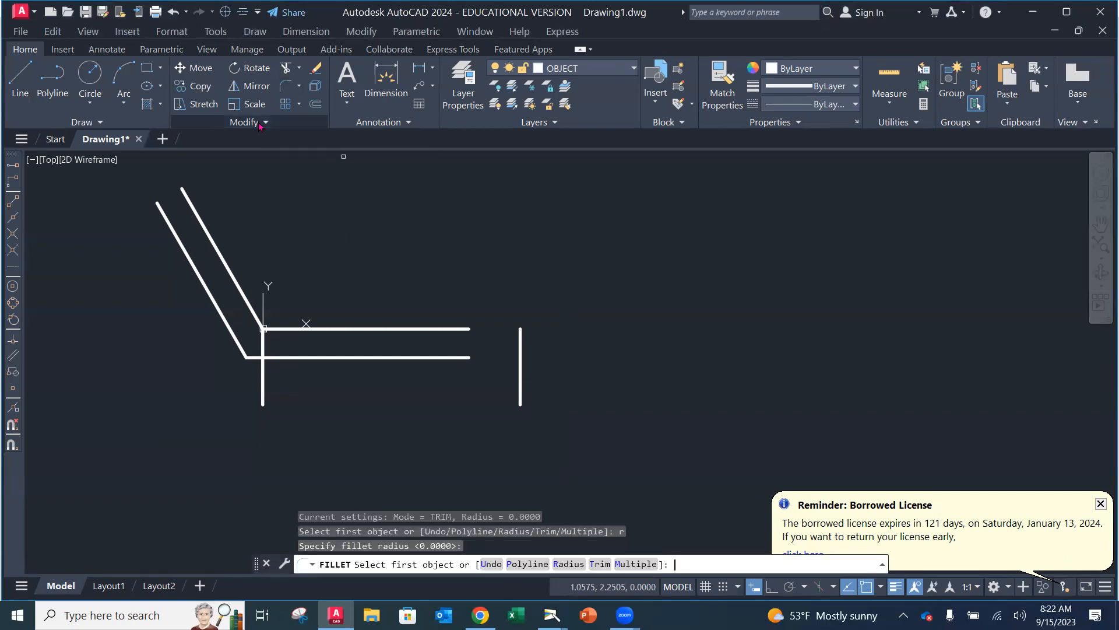
pyautogui.click(455, 327)
pyautogui.click(520, 346)
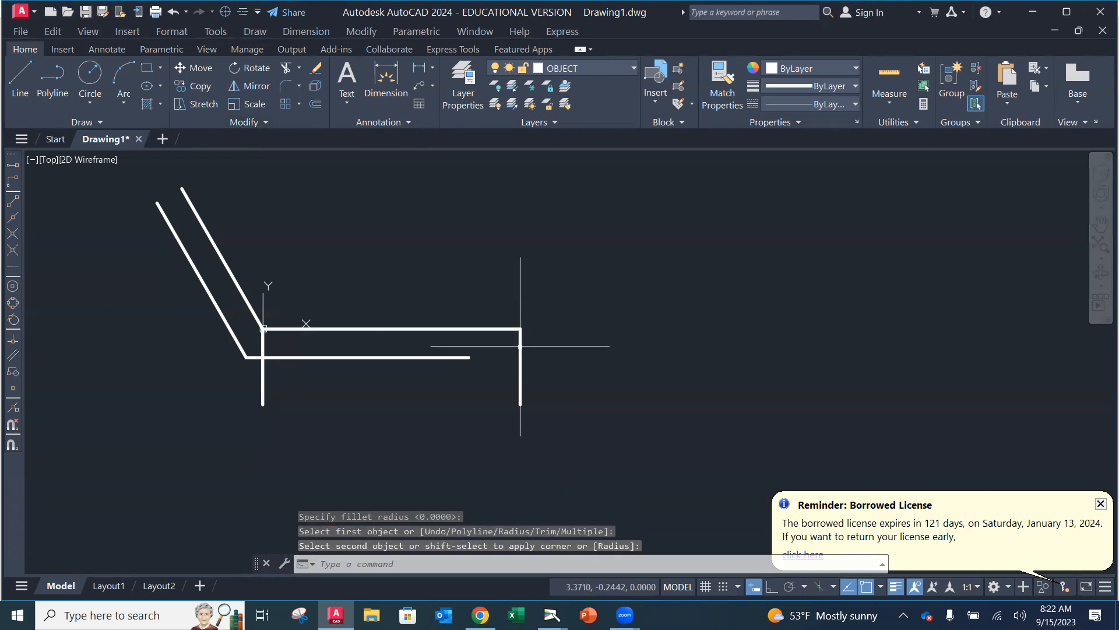
# Fillet the right vertical line and the lower horizontal line with radius 0 to close the base plate's end
pyautogui.press('Return')
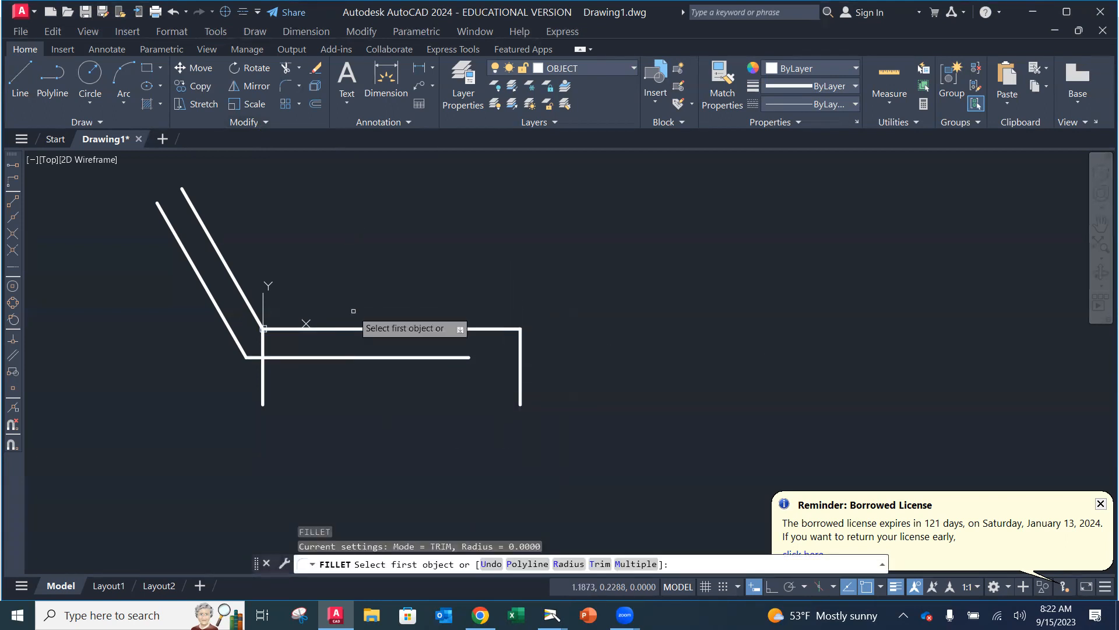
pyautogui.click(521, 344)
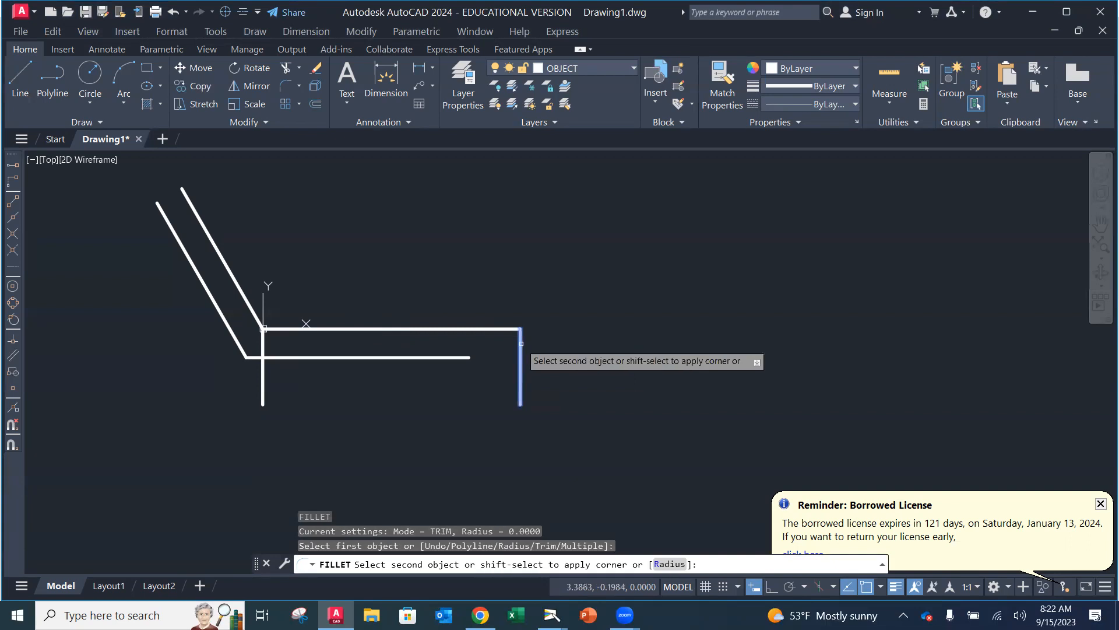
pyautogui.click(467, 356)
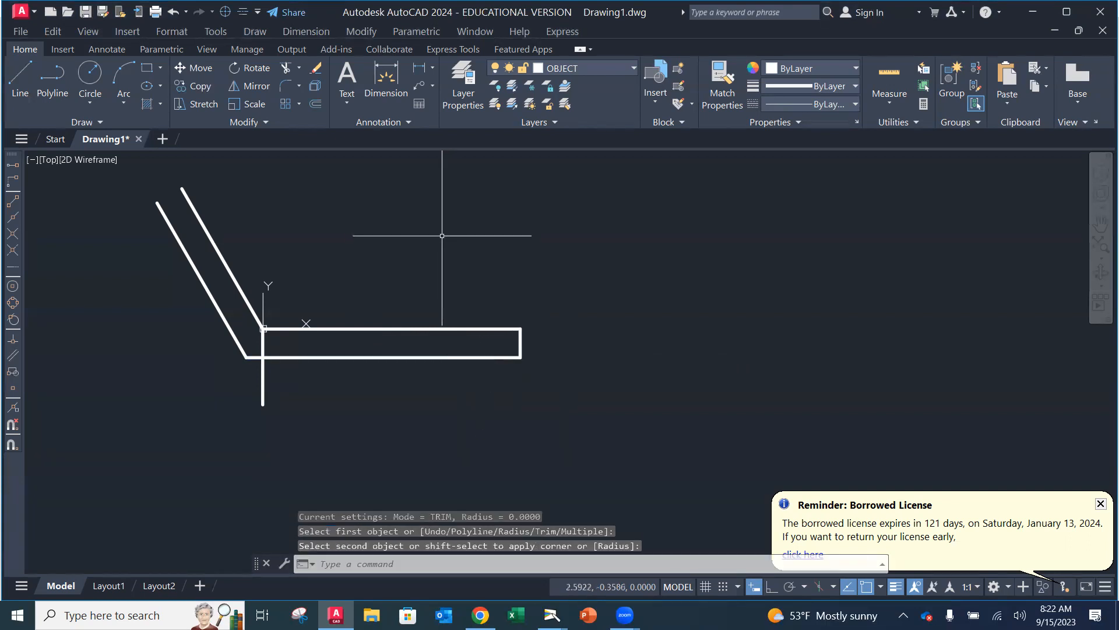
pyautogui.press('Escape')
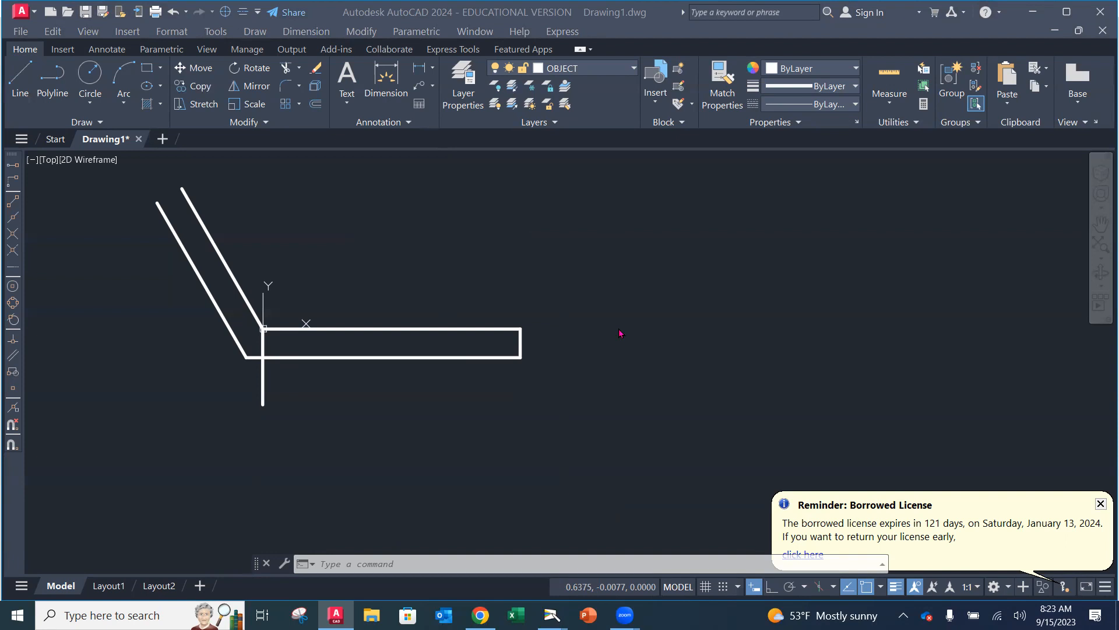
# Check the Indexing Guide sketch in the Camera app for the base plate's dimensions, and return to AutoCAD
pyautogui.moveTo(460, 349); pyautogui.dragTo(463, 395, button='middle')
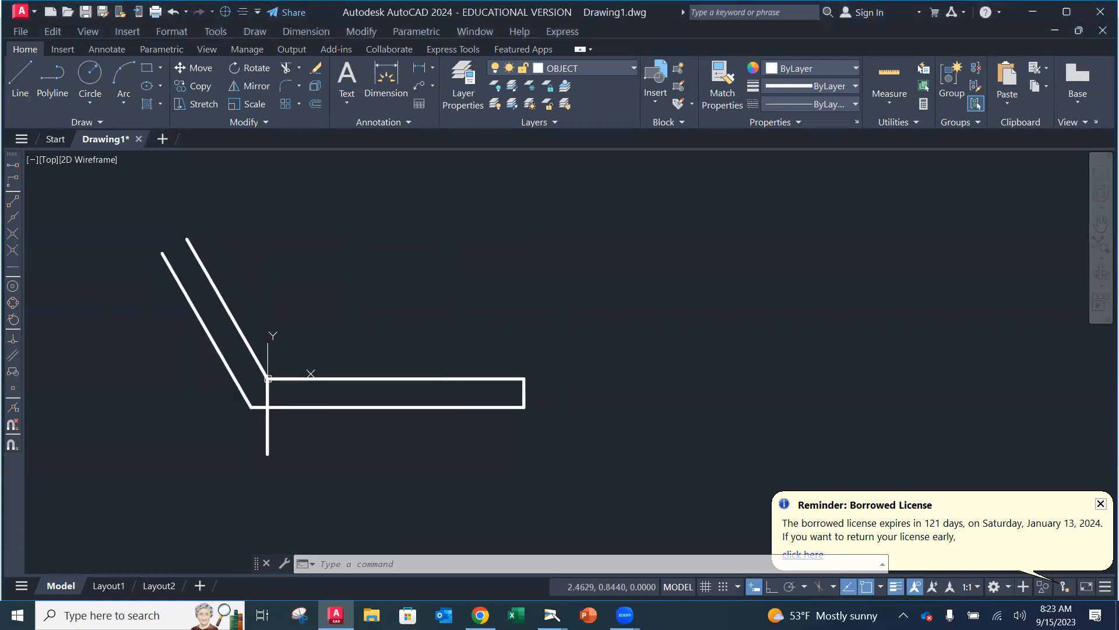
pyautogui.moveTo(450, 326); pyautogui.dragTo(451, 384, button='middle')
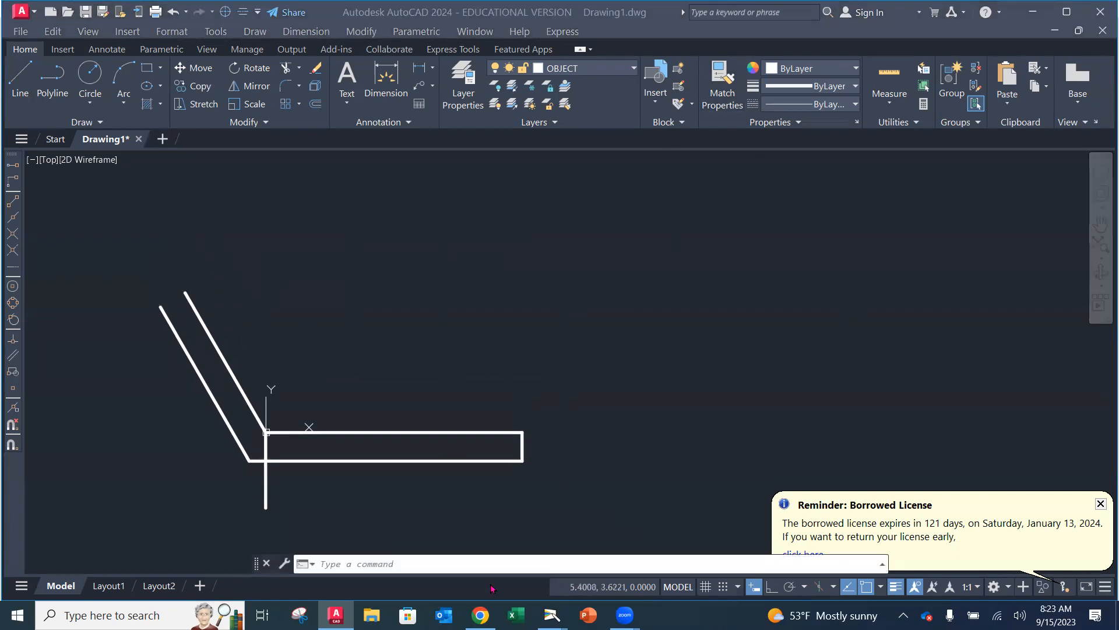
pyautogui.moveTo(552, 615)
pyautogui.click(609, 568)
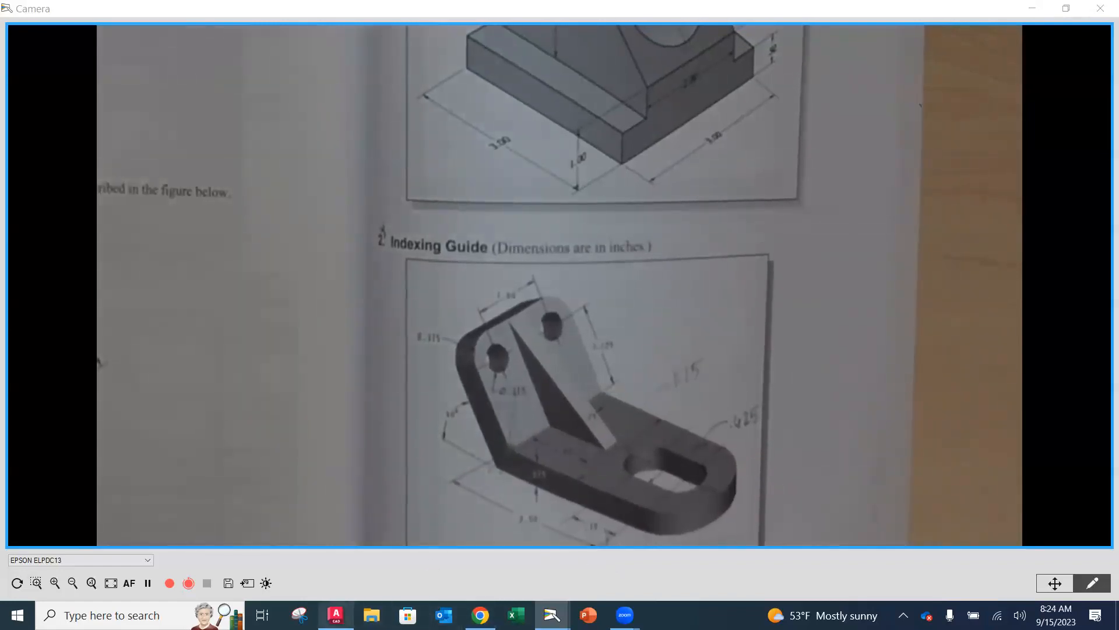
pyautogui.click(336, 615)
# Turn Ortho on and draw a 1.75 vertical line upward, starting directly above the origin and clear of the side profile
pyautogui.moveTo(370, 299)
pyautogui.mouseDown(button='middle')
pyautogui.moveTo(343, 362)
pyautogui.moveTo(350, 354)
pyautogui.mouseUp(button='middle')
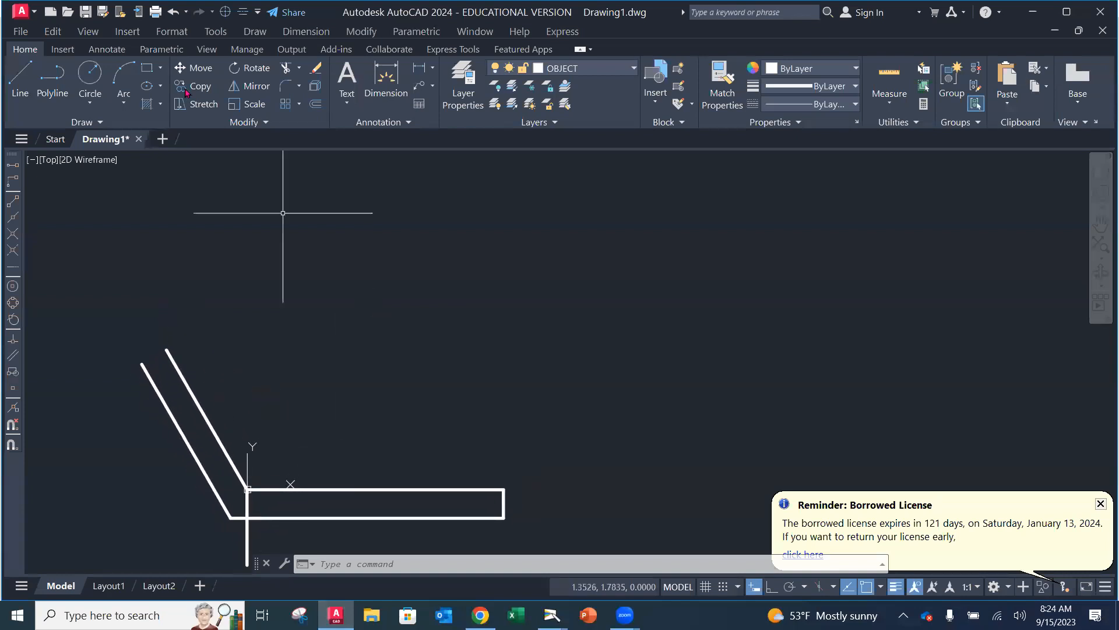
pyautogui.click(23, 81)
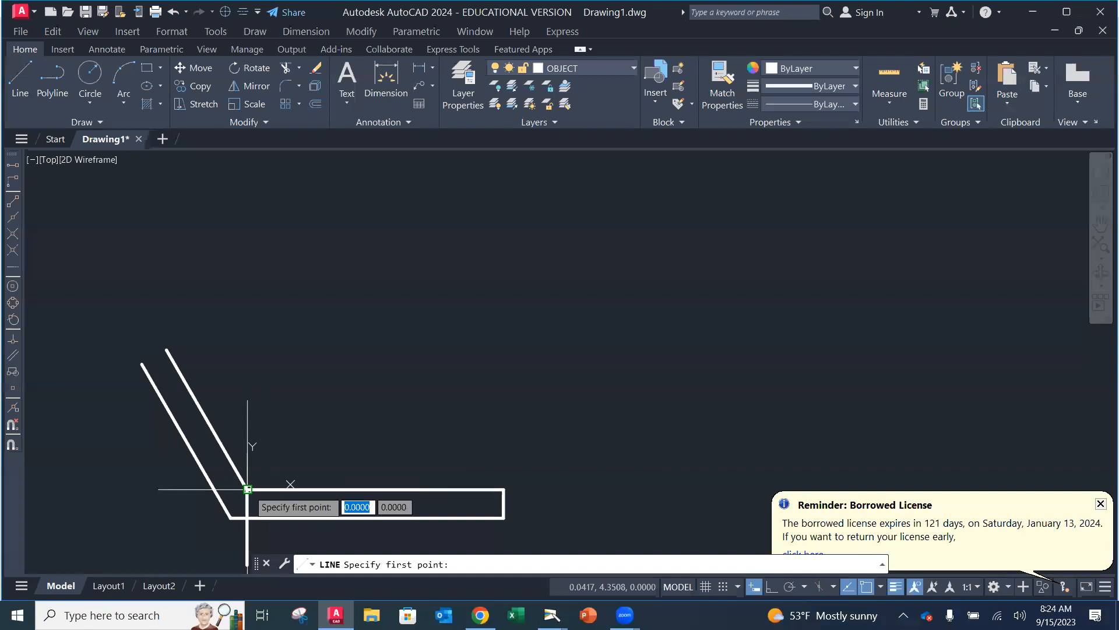
pyautogui.click(249, 310)
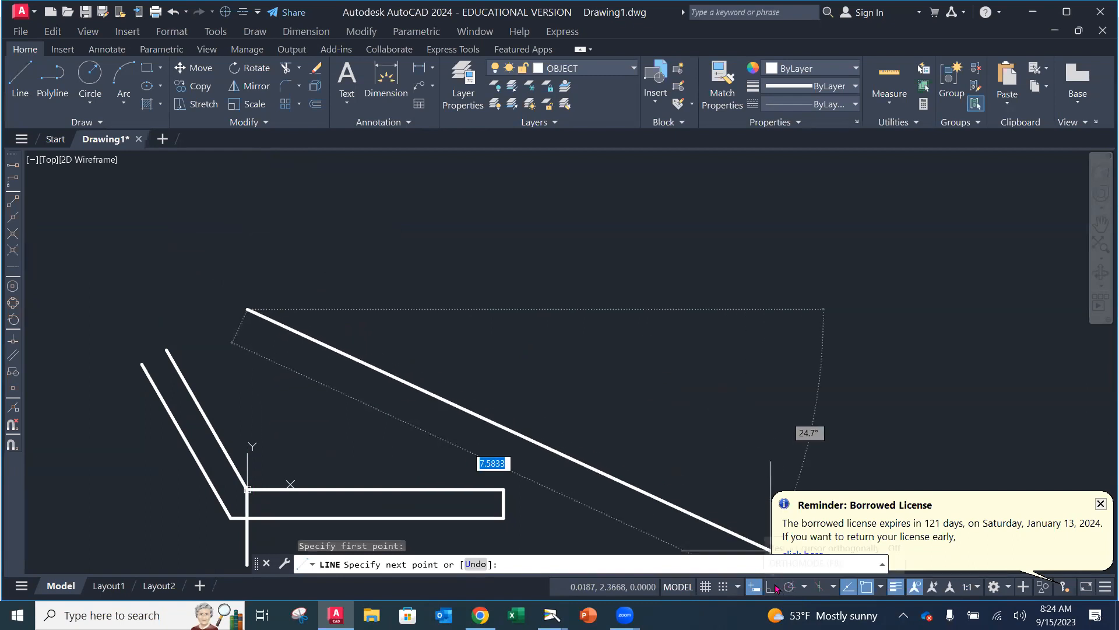
pyautogui.press('F8')
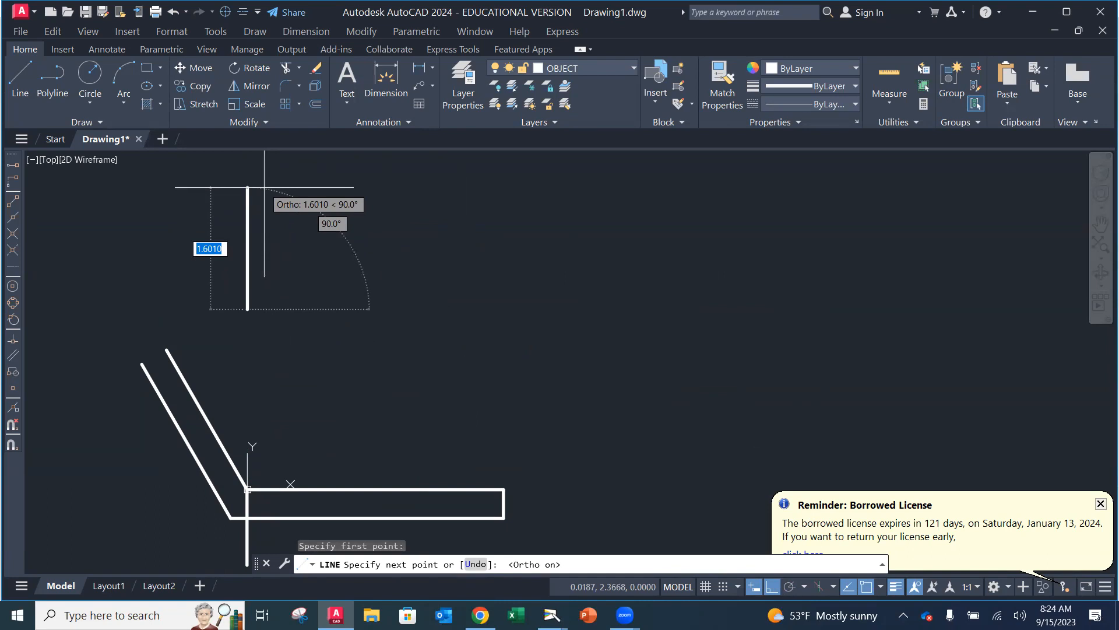
pyautogui.write('1.')
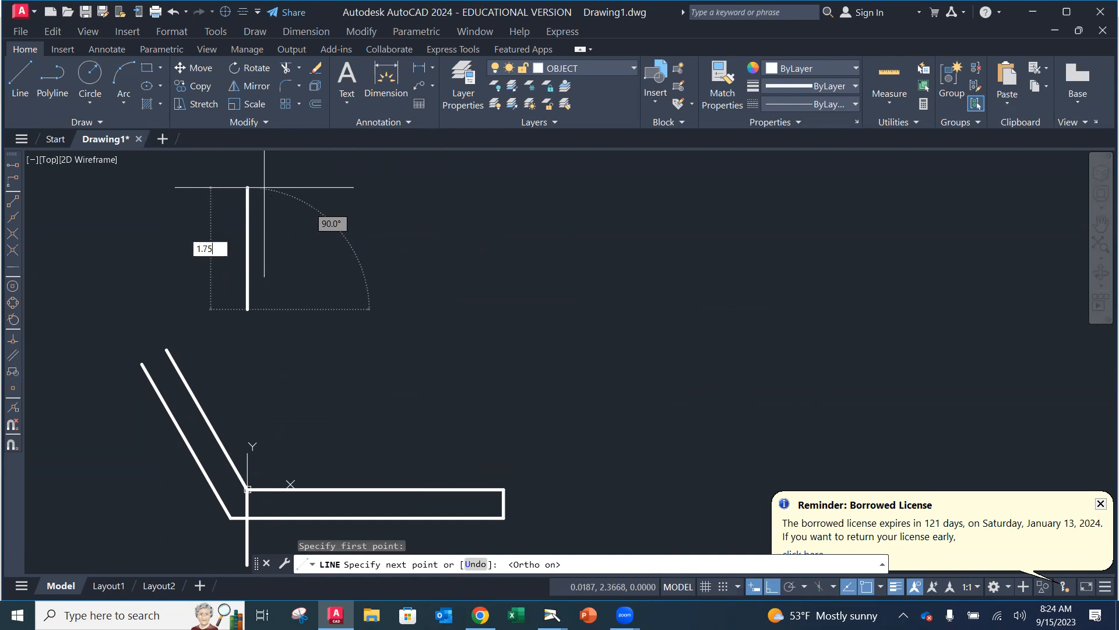
pyautogui.write('75')
pyautogui.press('Return')
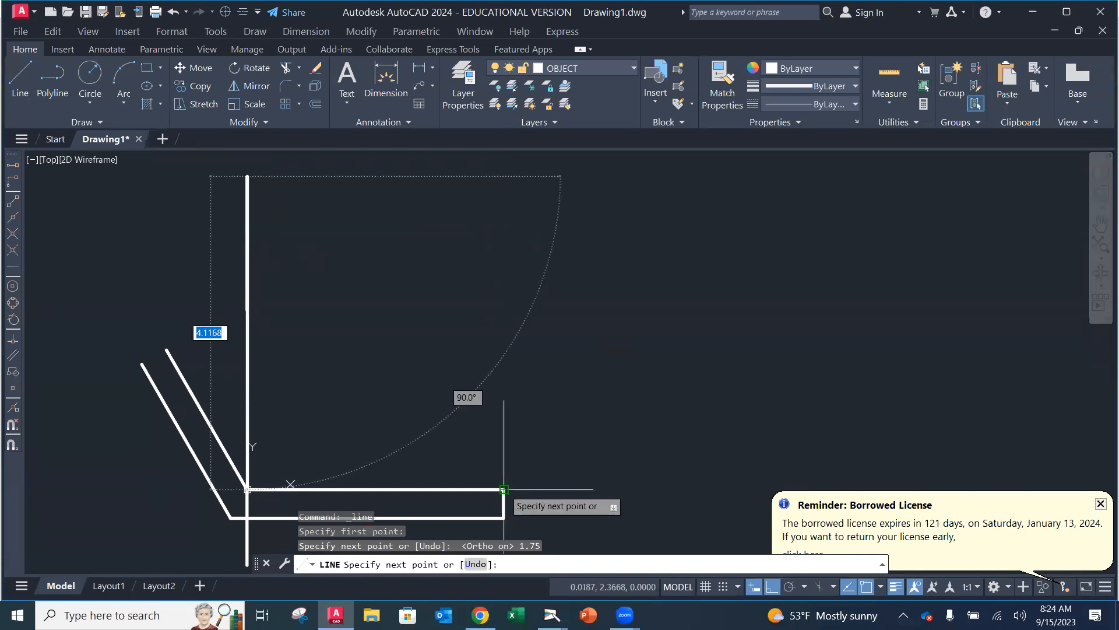
# Continue the line 2.5 horizontally to the right, bring it down level with the start point, and close the rectangle
pyautogui.click(399, 177)
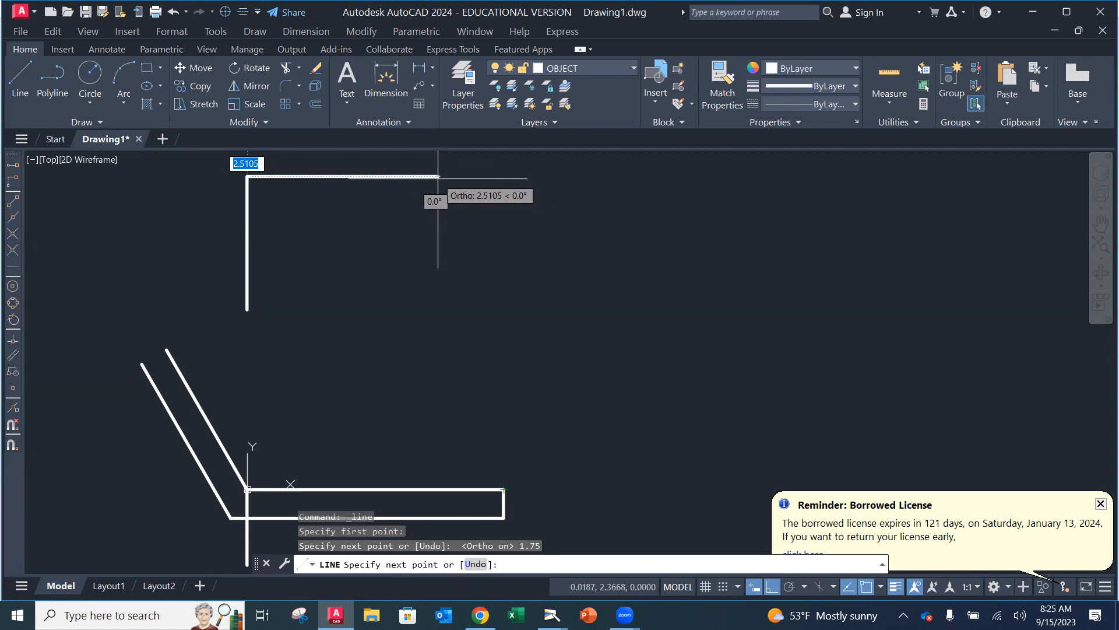
pyautogui.write('2')
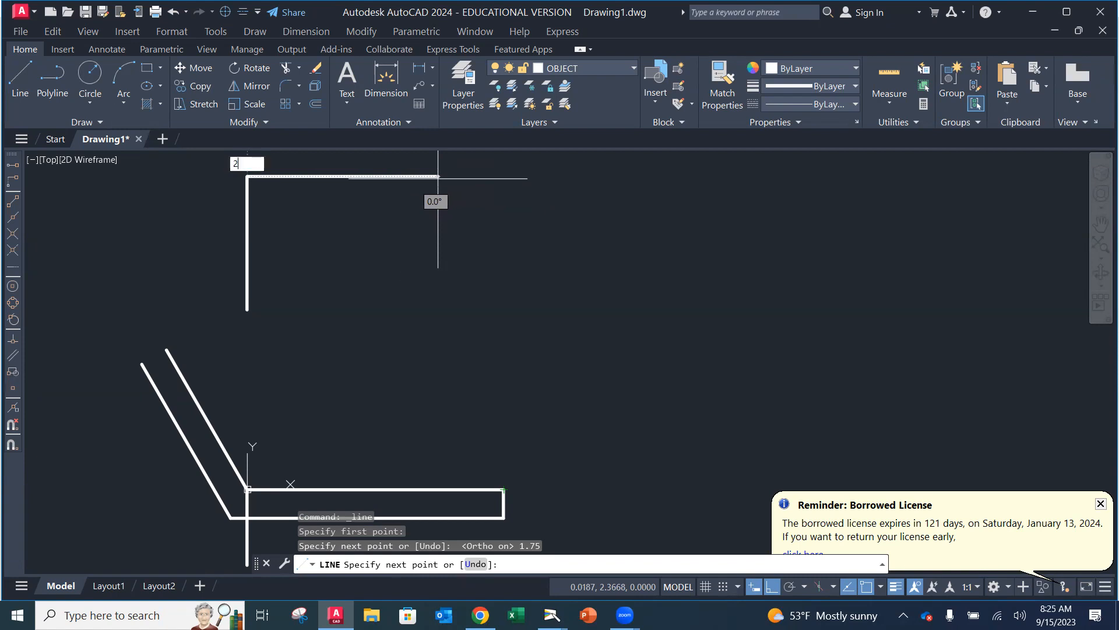
pyautogui.write('.5')
pyautogui.press('Return')
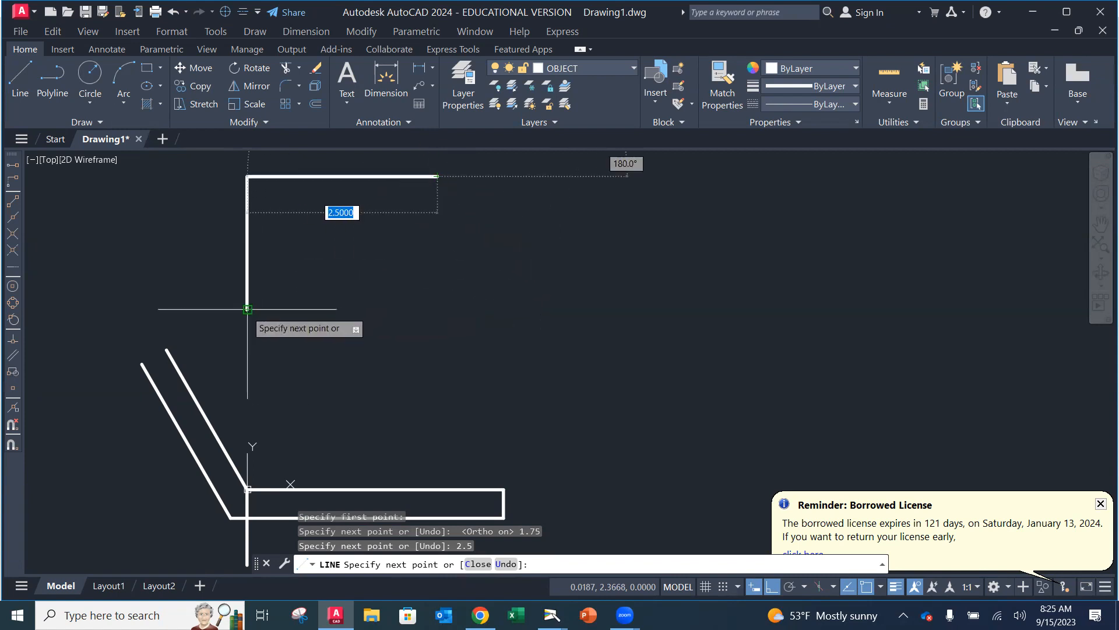
pyautogui.click(437, 308)
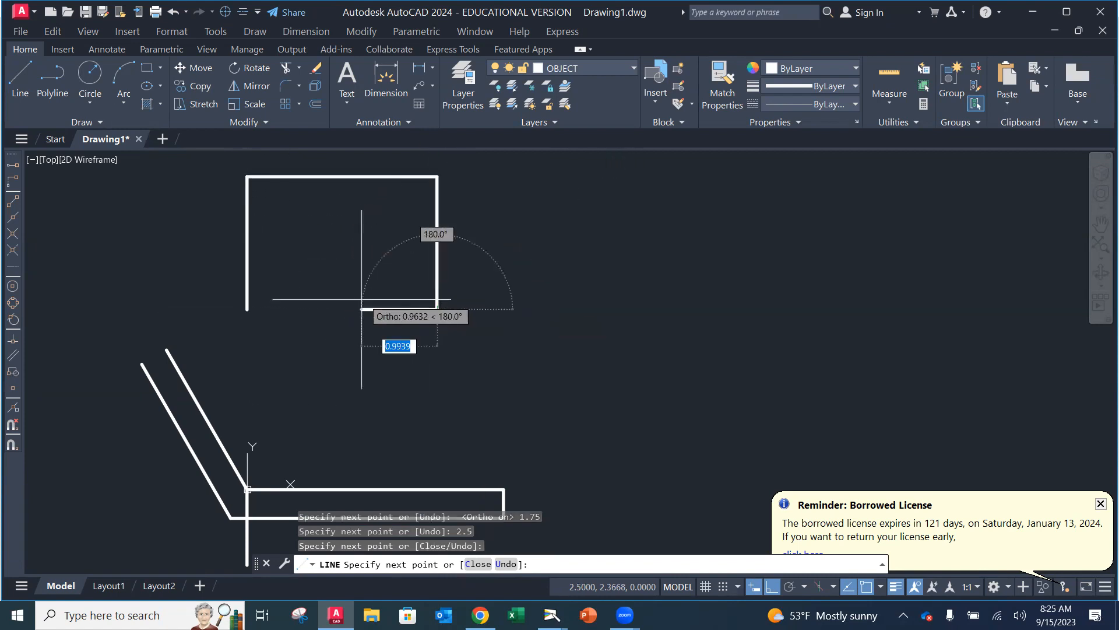
pyautogui.write('c')
pyautogui.press('Return')
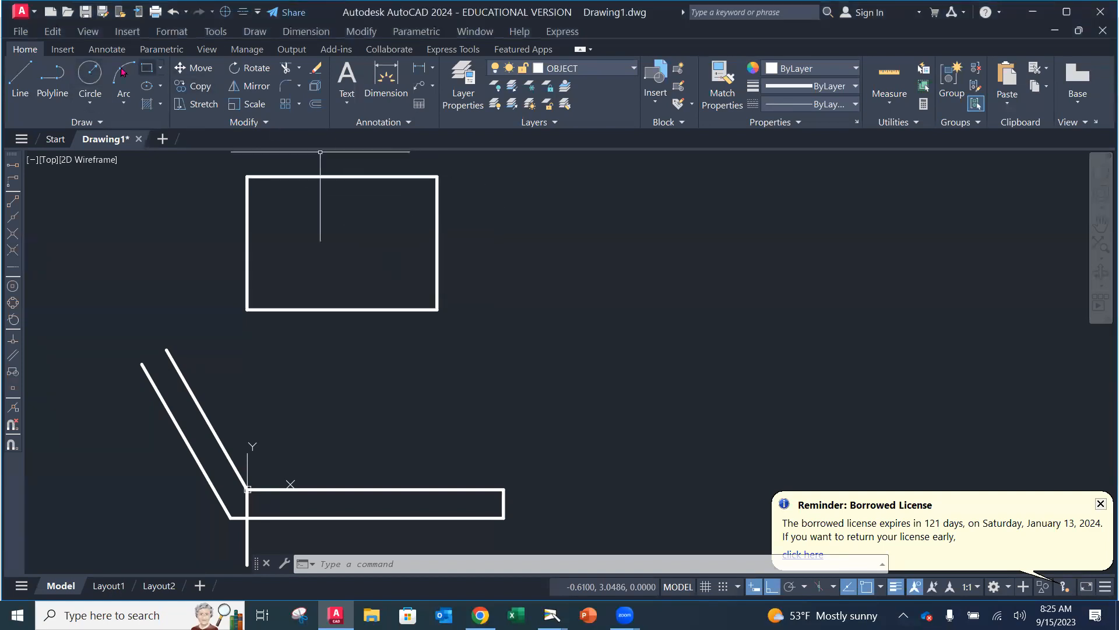
# Draw a circle centred on the midpoint of the top-view rectangle's right edge, with its radius reaching the upper right corner
pyautogui.click(86, 76)
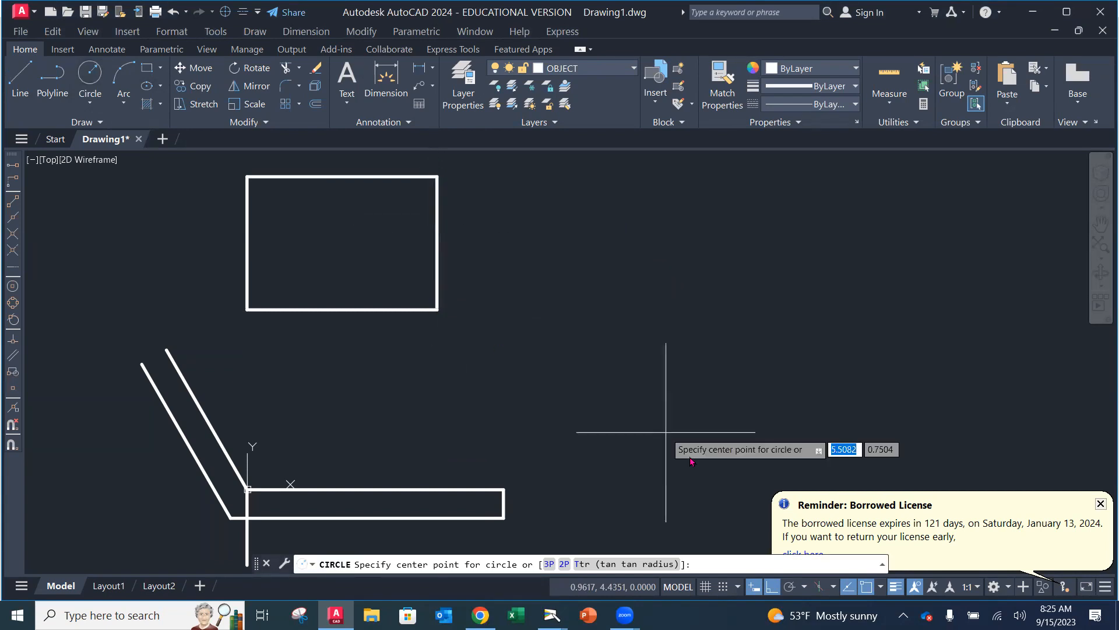
pyautogui.keyDown('shift'); pyautogui.rightClick(425, 225); pyautogui.keyUp('shift')
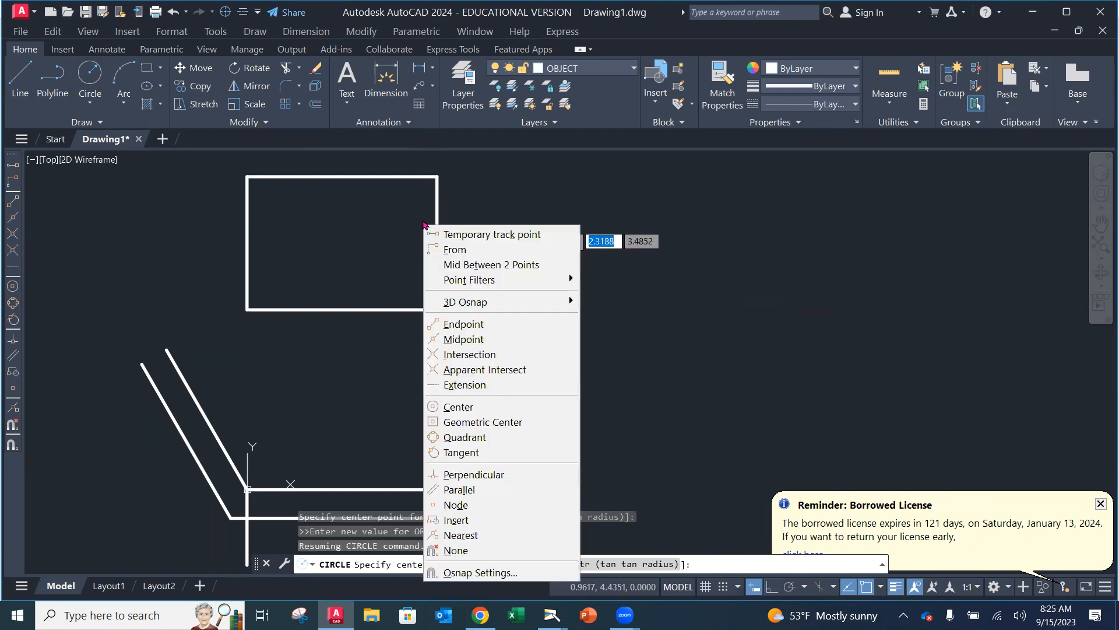
pyautogui.click(463, 339)
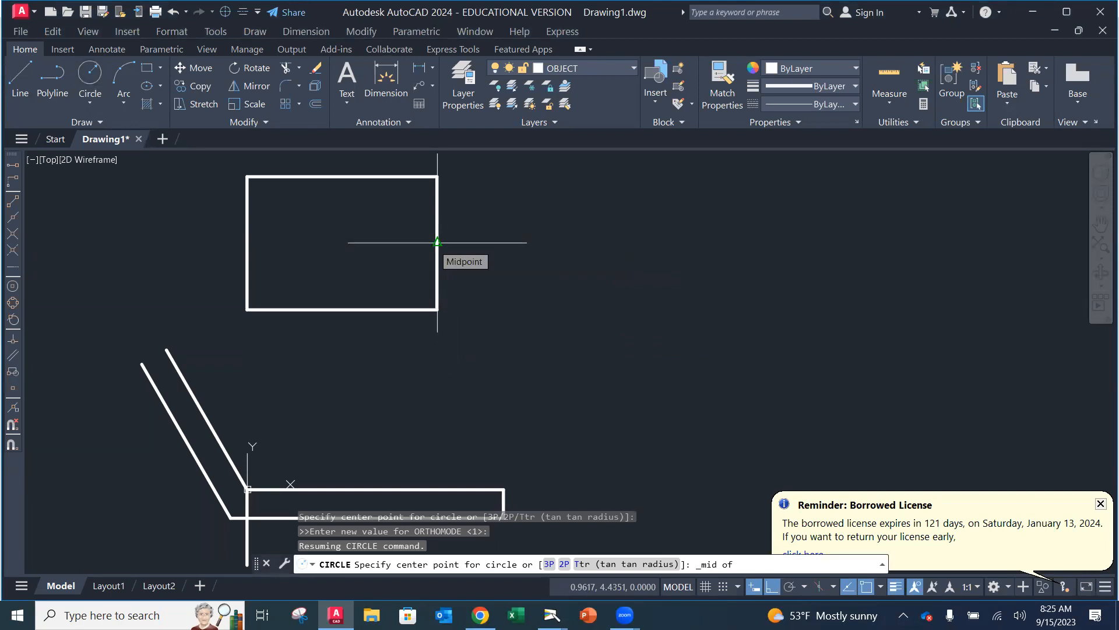
pyautogui.click(437, 242)
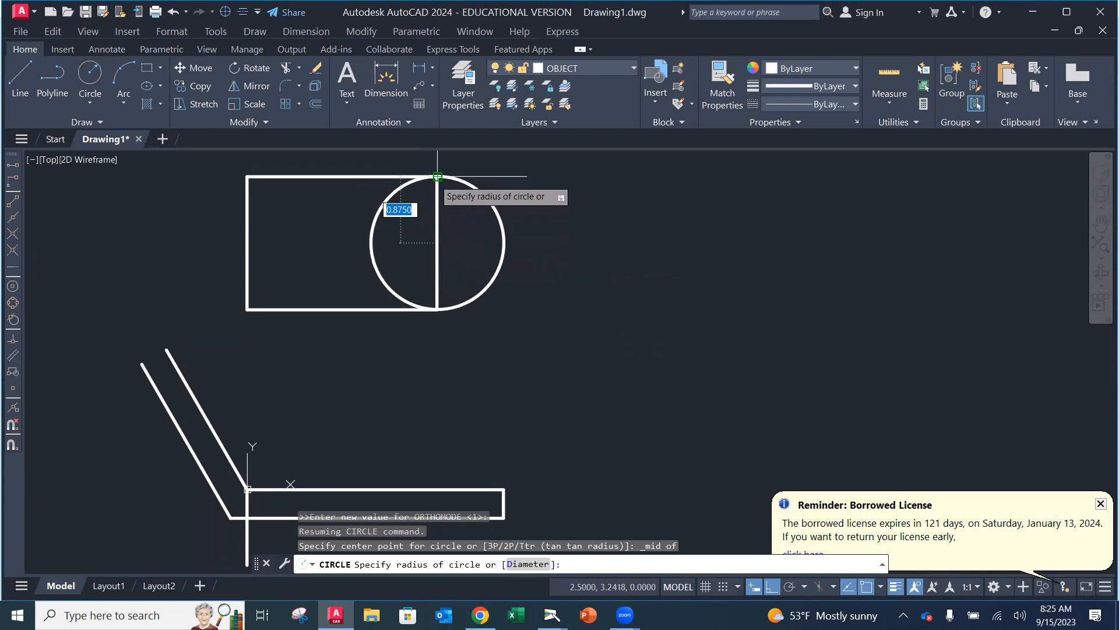
pyautogui.click(437, 176)
pyautogui.press('Escape')
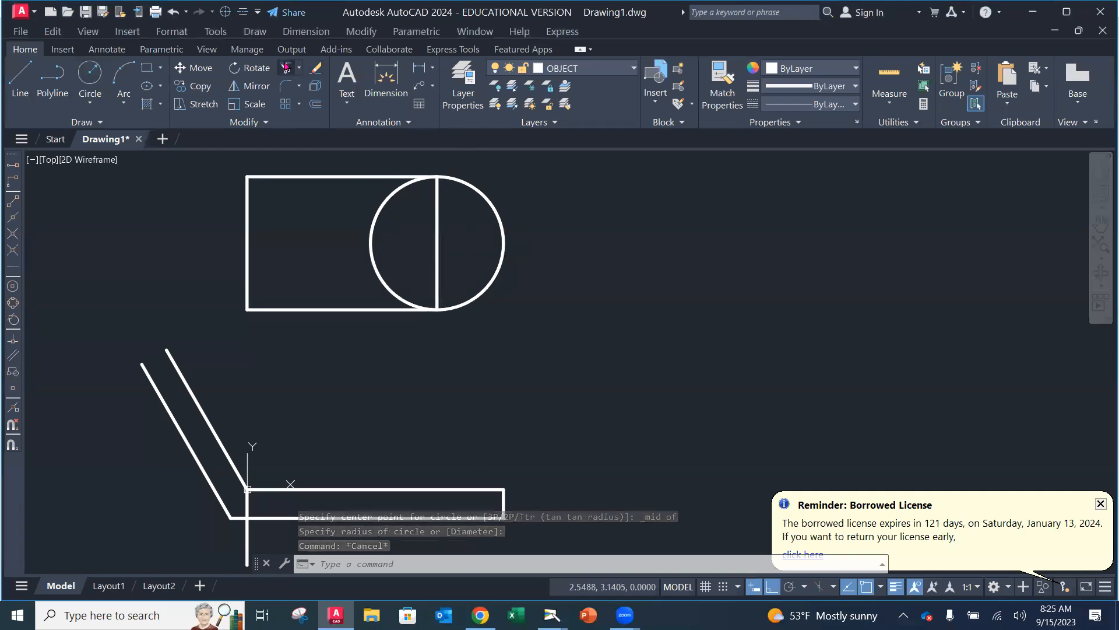
# Trim away the circle's left half inside the rectangle and erase the vertical line at the start of the rounded end
pyautogui.click(286, 68)
pyautogui.click(371, 239)
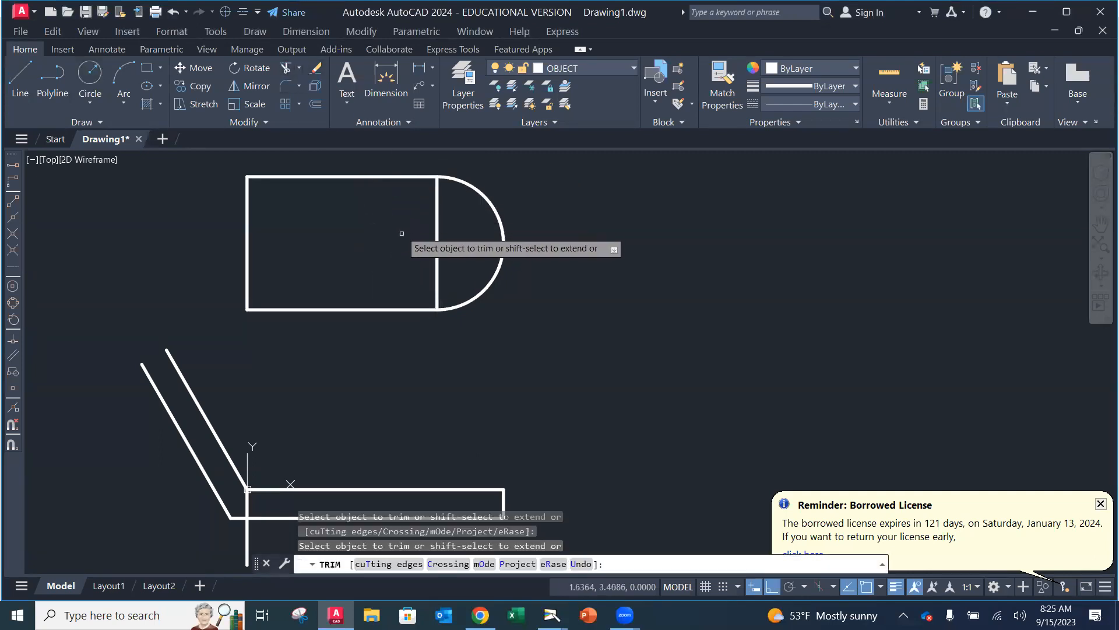
pyautogui.press('Escape')
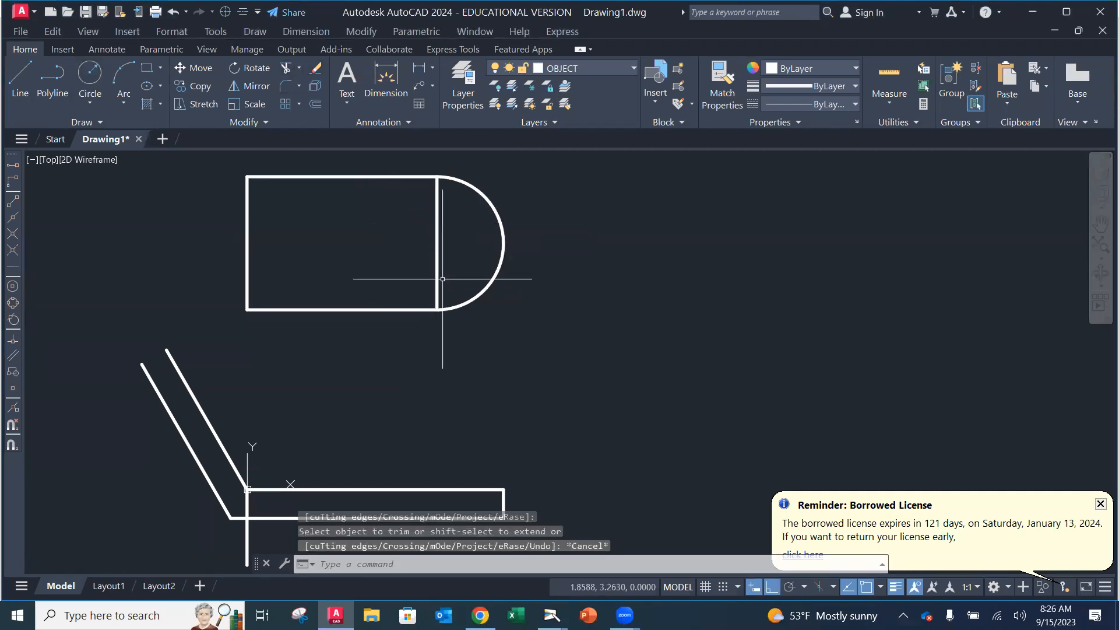
pyautogui.click(315, 71)
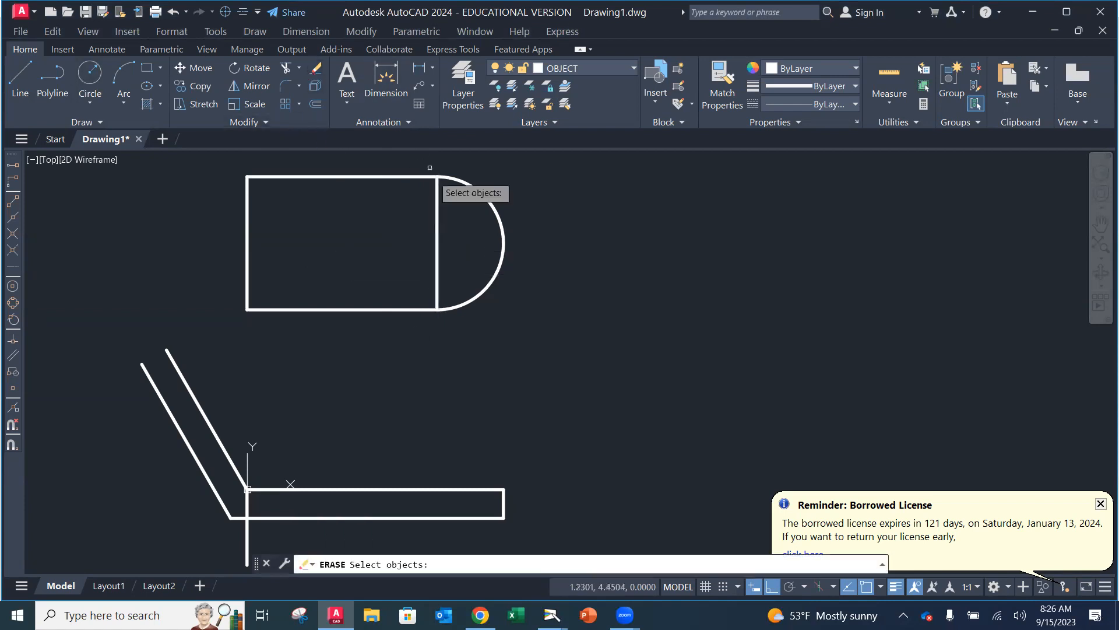
pyautogui.click(437, 251)
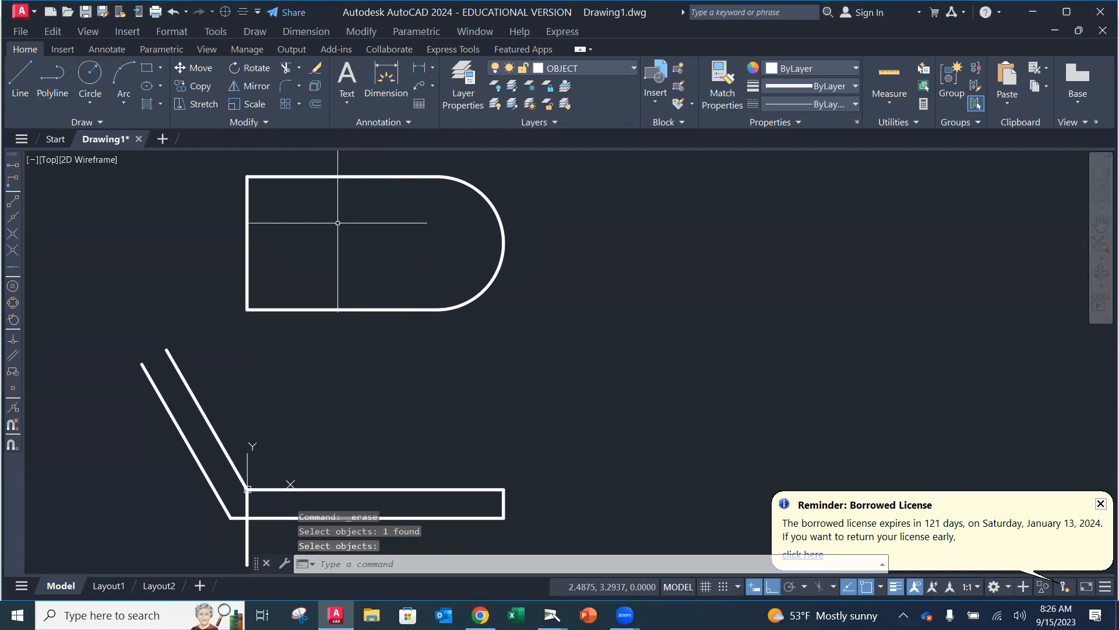
# Start saving the drawing under a new name and browse to the TechDrafting_AutoCAD folder within Mech Design Courses on the college OneDrive
pyautogui.click(21, 31)
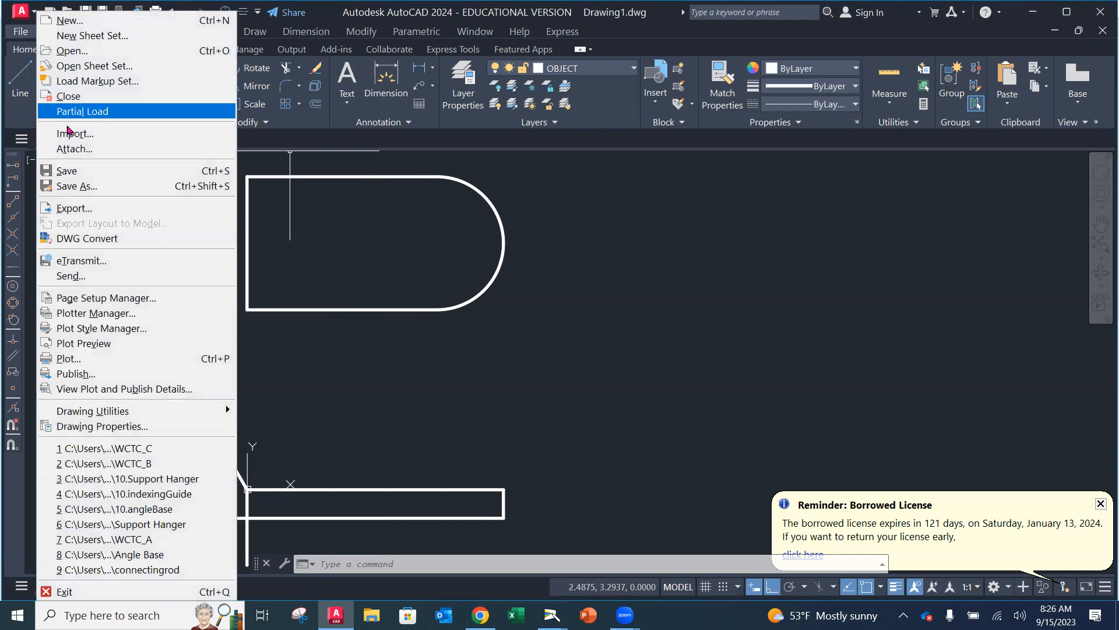
pyautogui.click(77, 186)
pyautogui.click(474, 152)
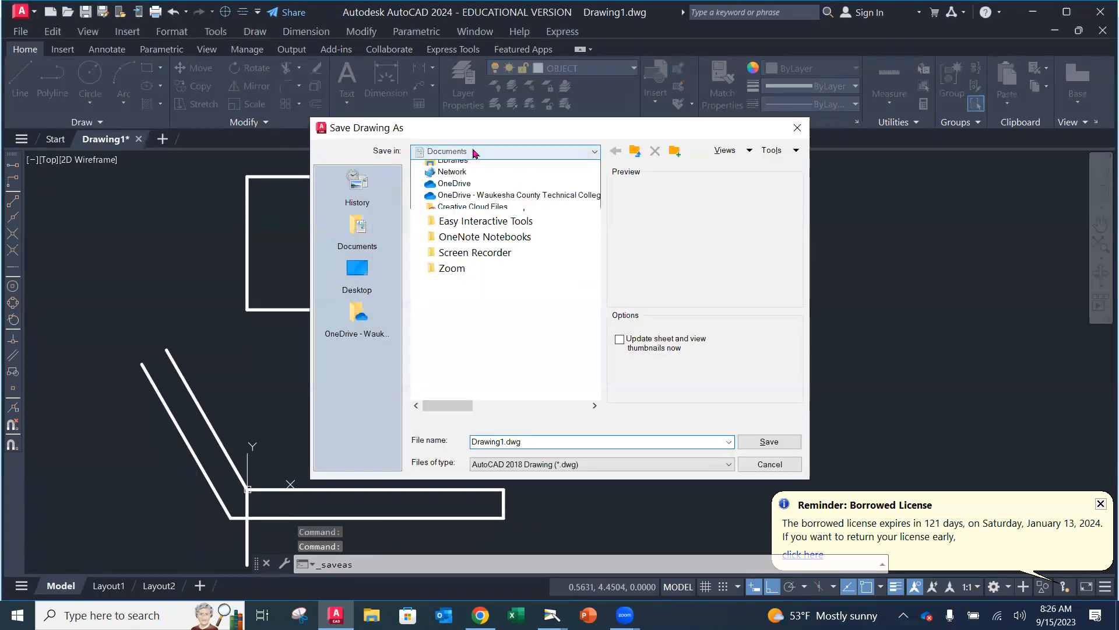
pyautogui.click(495, 221)
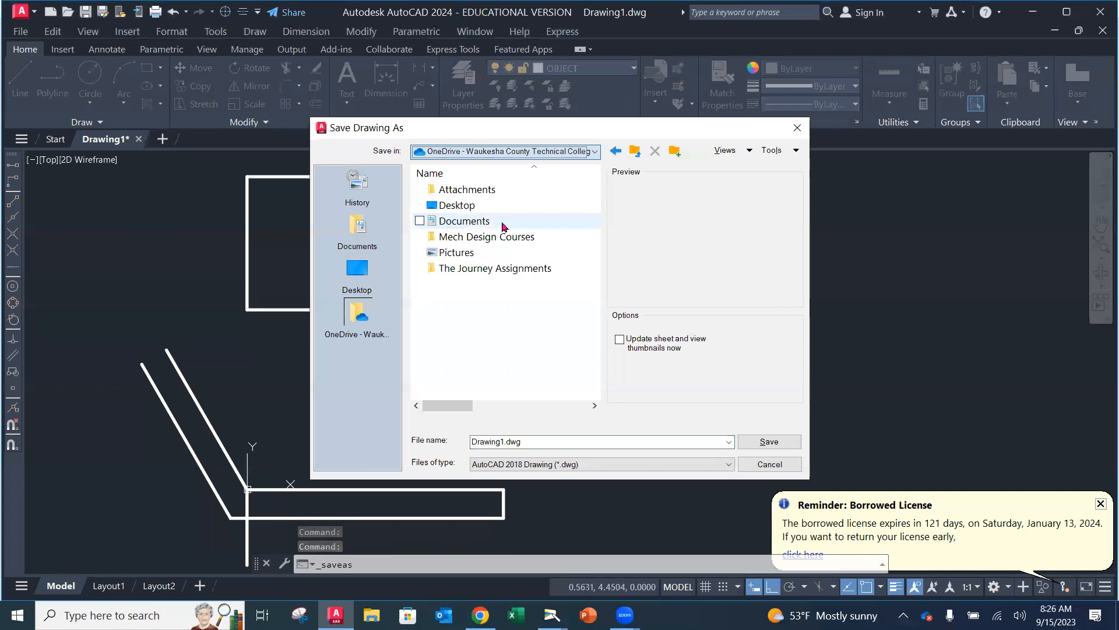
pyautogui.doubleClick(475, 238)
pyautogui.doubleClick(475, 204)
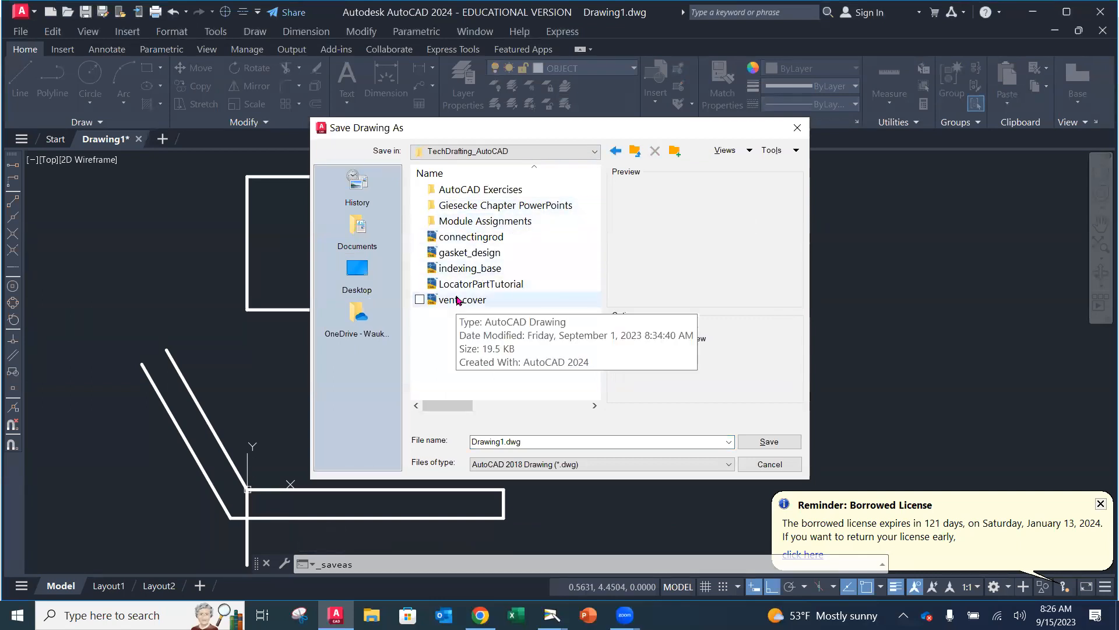
# Save the drawing as indexing_base_10 and dismiss the pop-up notices
pyautogui.press('i')
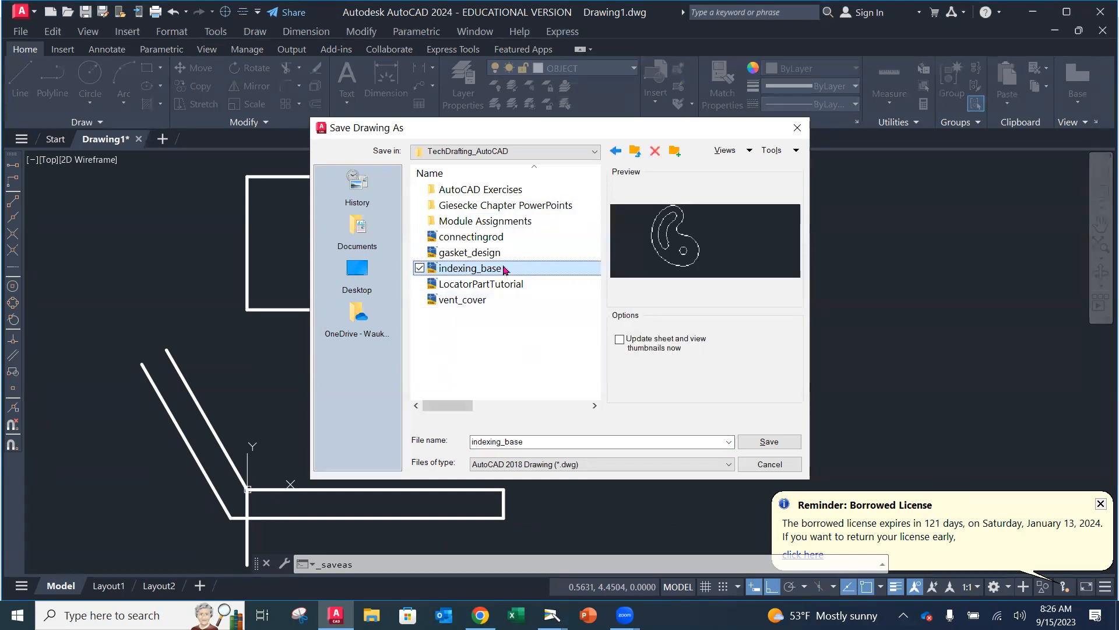
pyautogui.doubleClick(557, 445)
pyautogui.write('indexing')
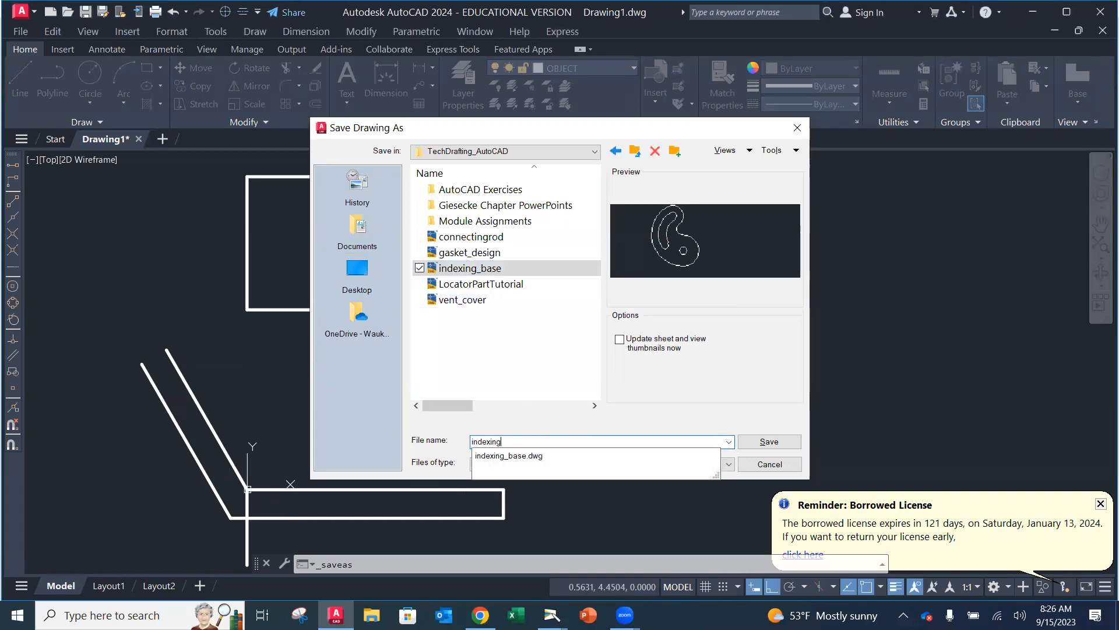
pyautogui.write('_base_10')
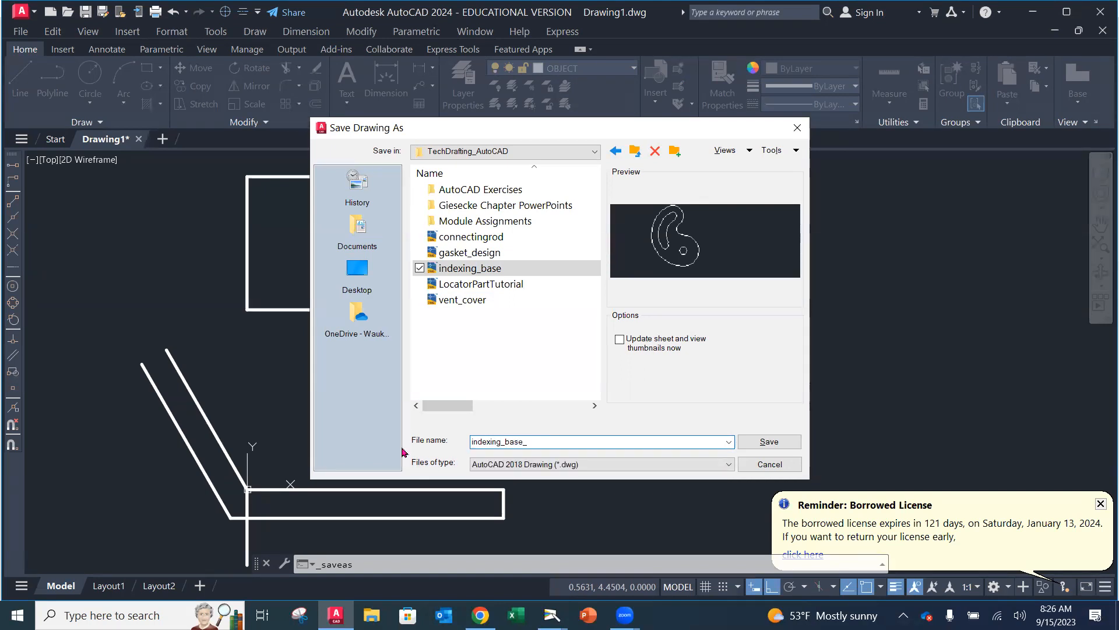
pyautogui.click(770, 440)
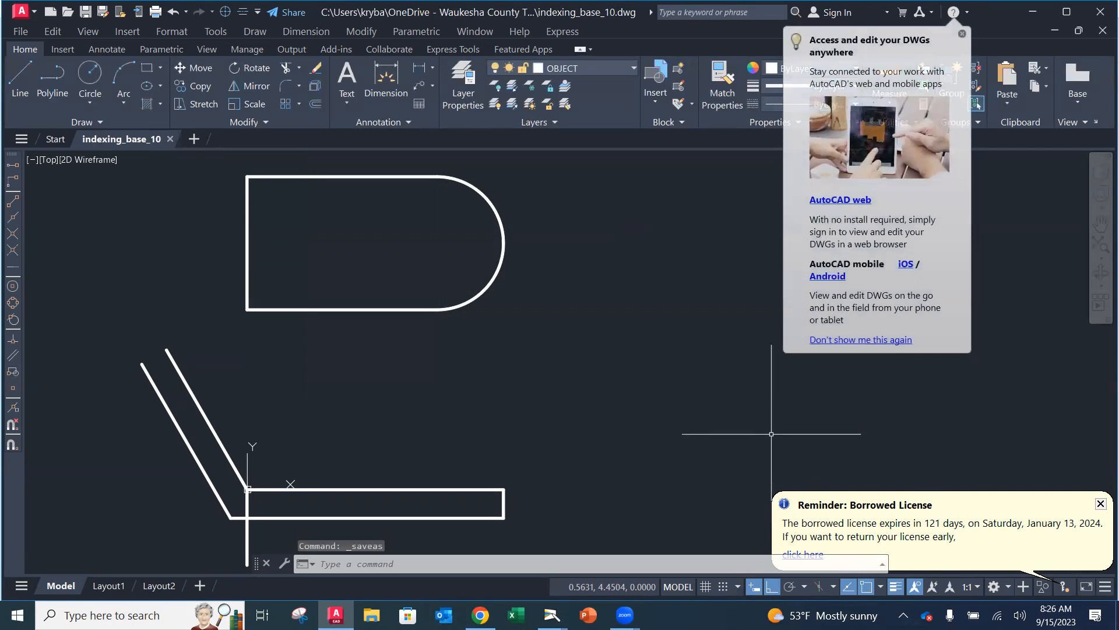
pyautogui.click(764, 223)
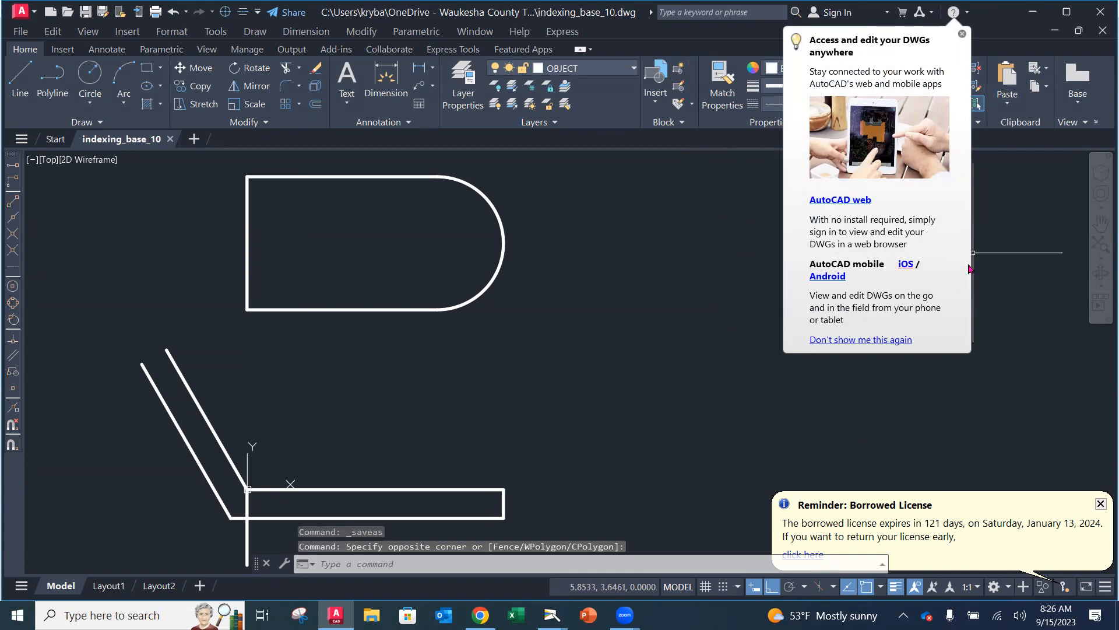
pyautogui.click(1101, 505)
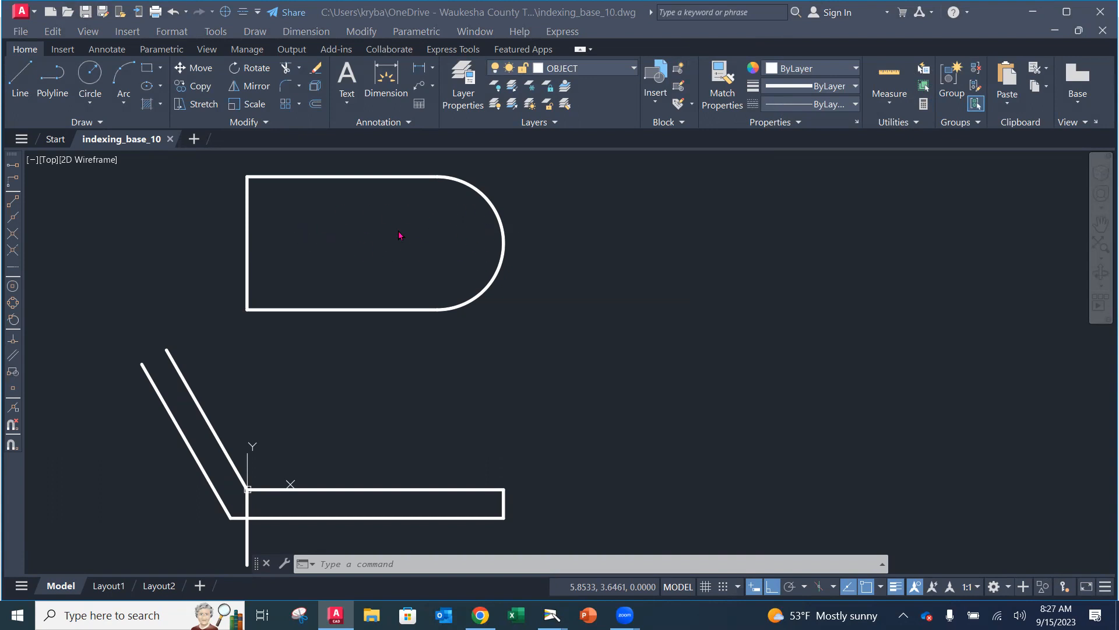
# Draw a circle of diameter .625 at the rounded end's centre, checking the Indexing Guide sketch in the Camera app for the size
pyautogui.click(91, 99)
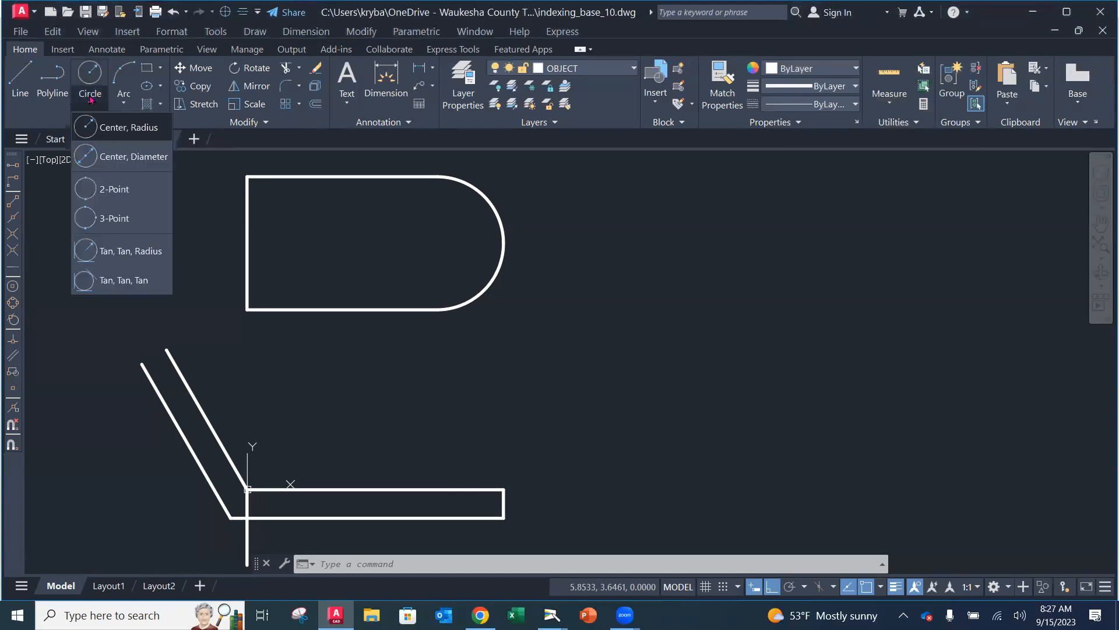
pyautogui.click(113, 156)
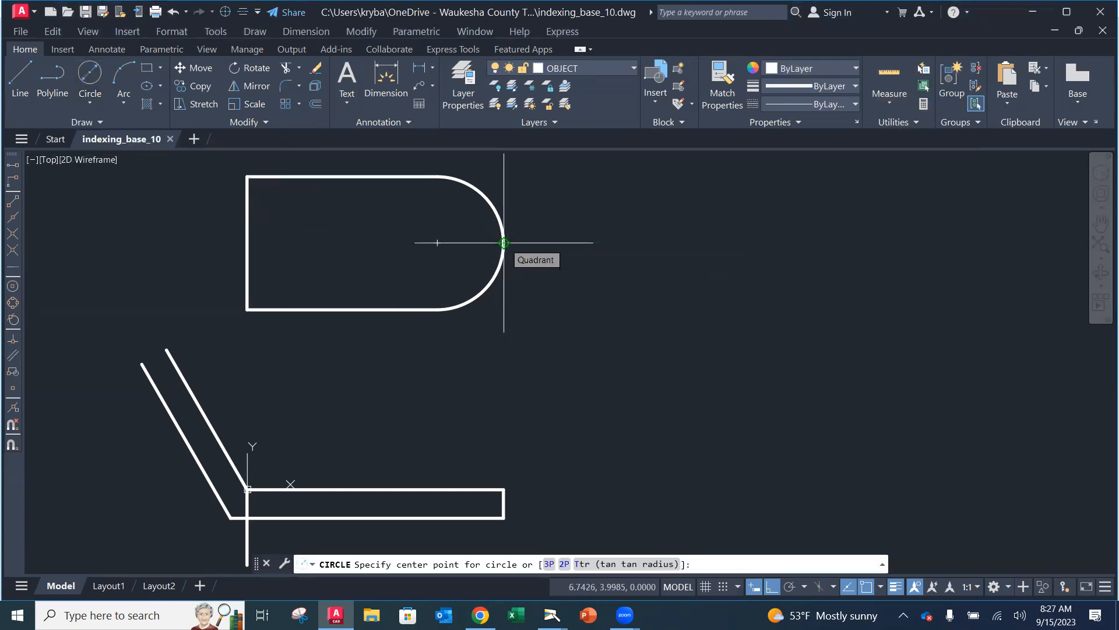
pyautogui.click(438, 243)
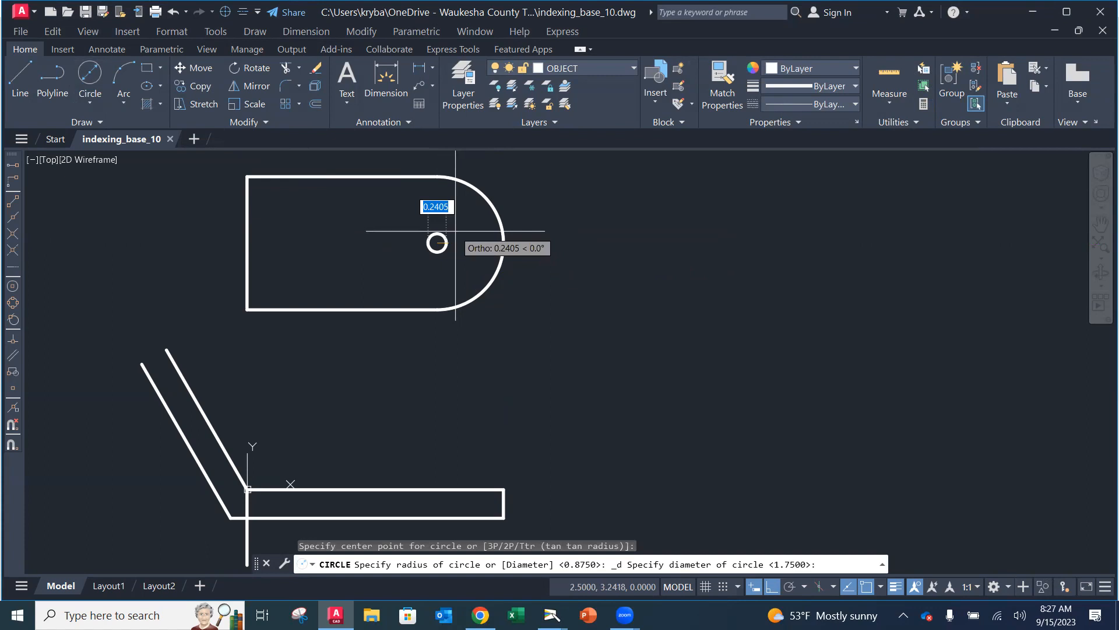
pyautogui.moveTo(551, 615)
pyautogui.click(608, 561)
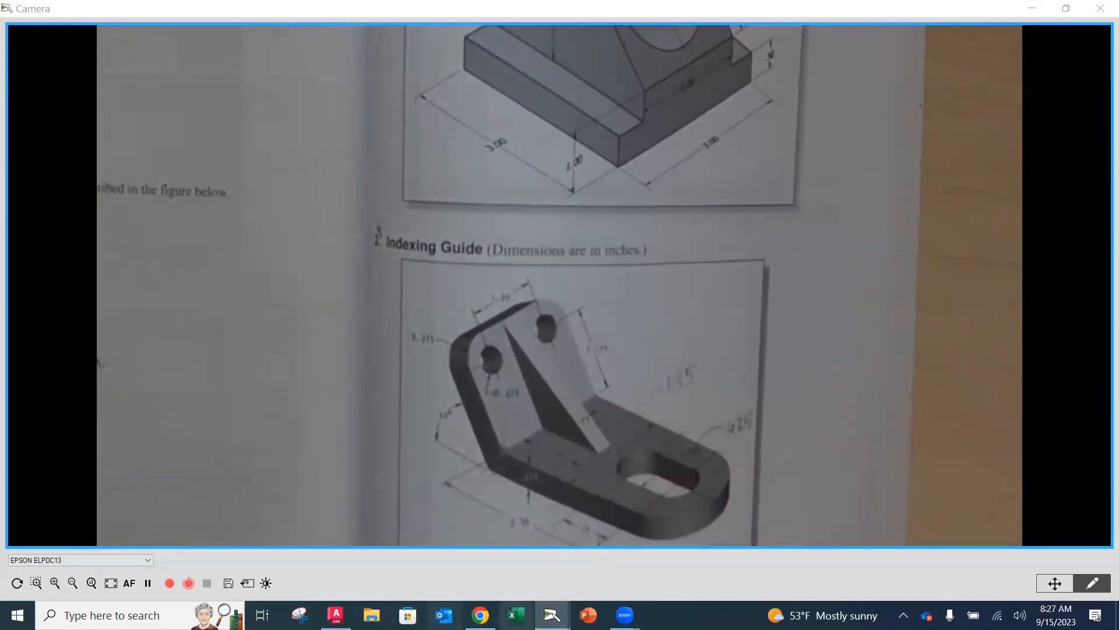
pyautogui.click(336, 614)
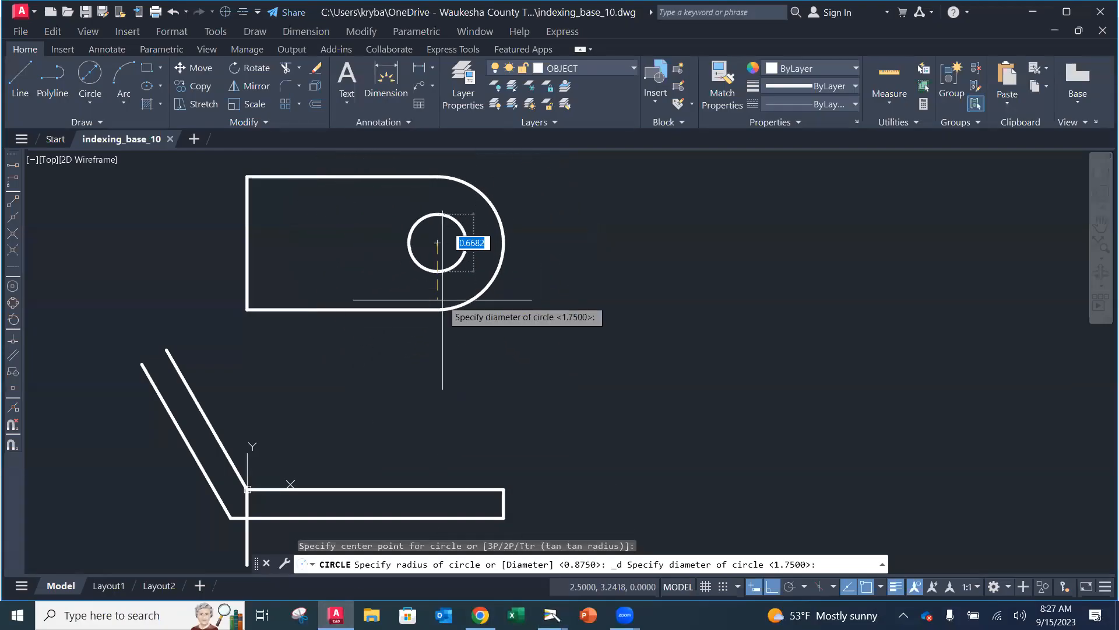
pyautogui.write('.6')
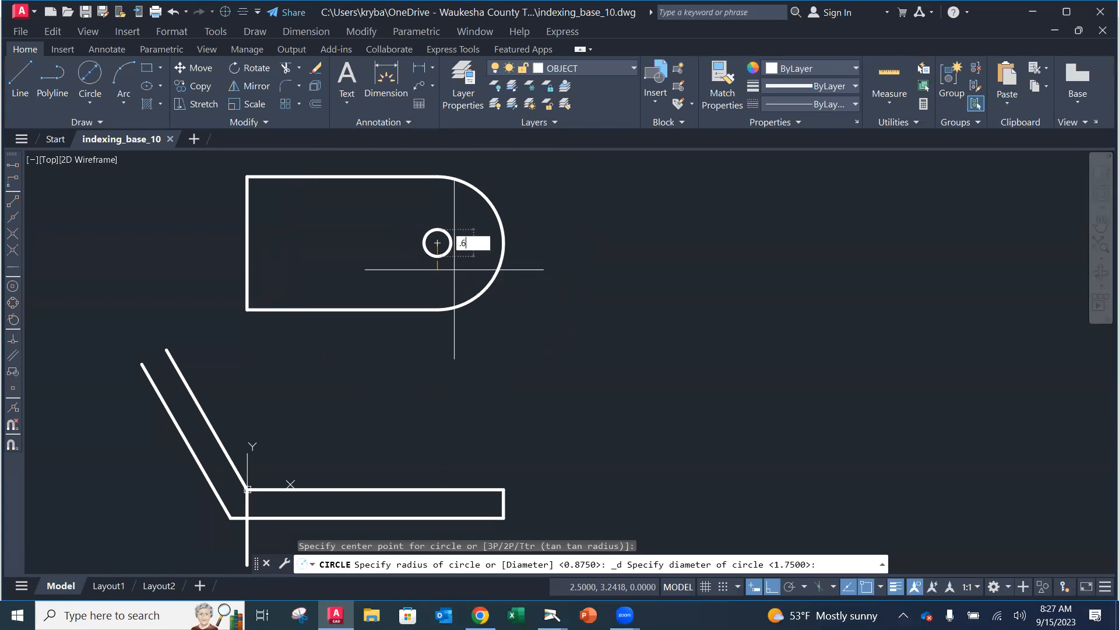
pyautogui.write('25')
pyautogui.press('Return')
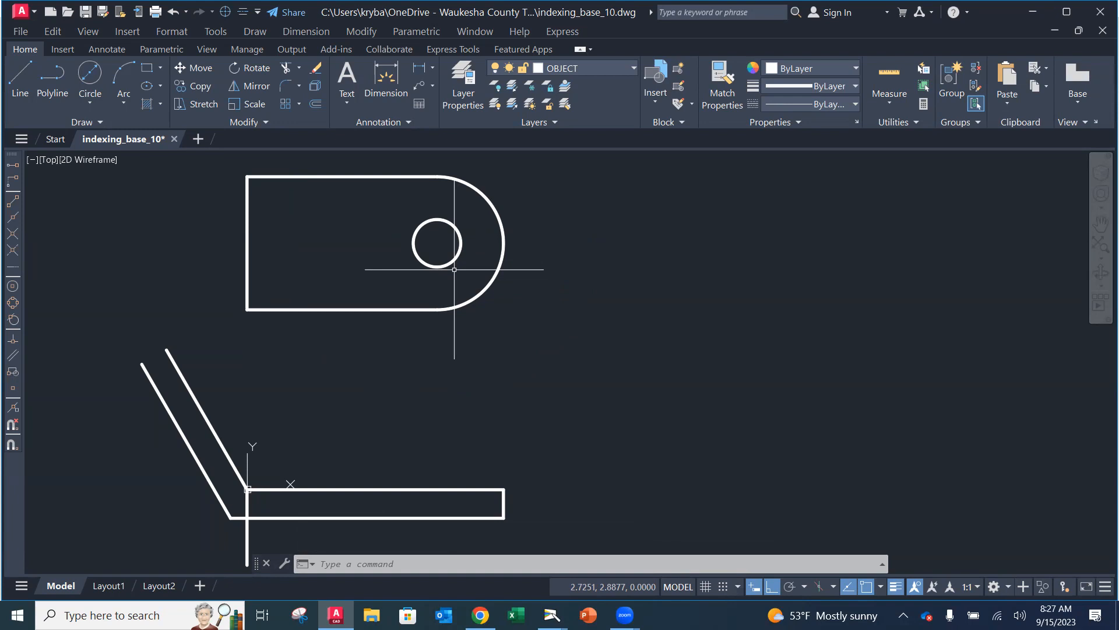
# Copy the .625 circle from its centre by -.75,0 to place the slot's other end
pyautogui.click(193, 89)
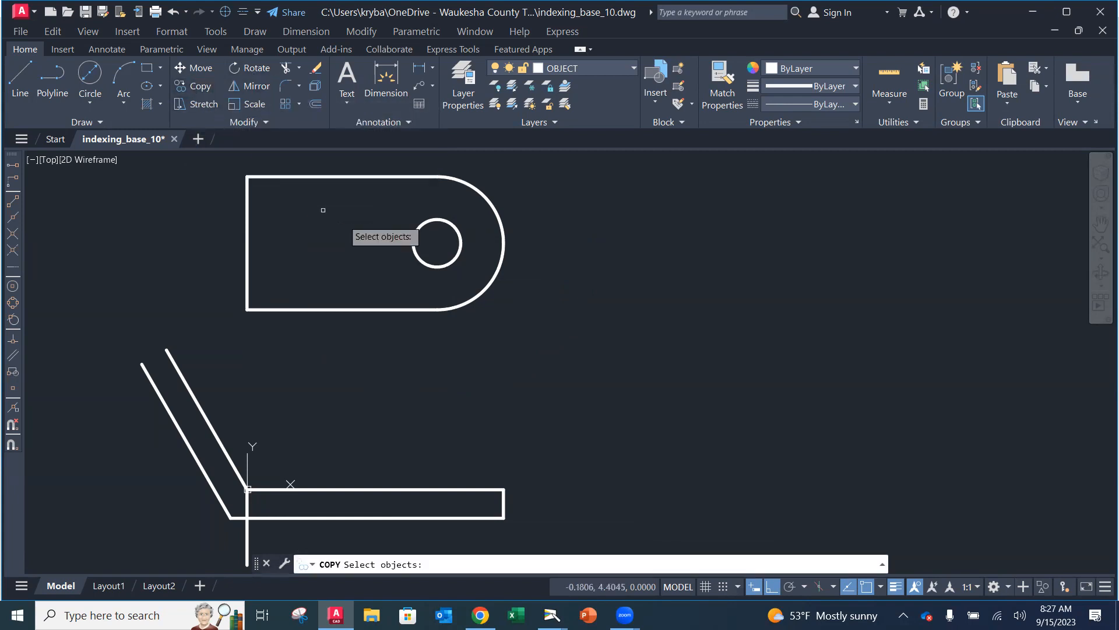
pyautogui.click(419, 224)
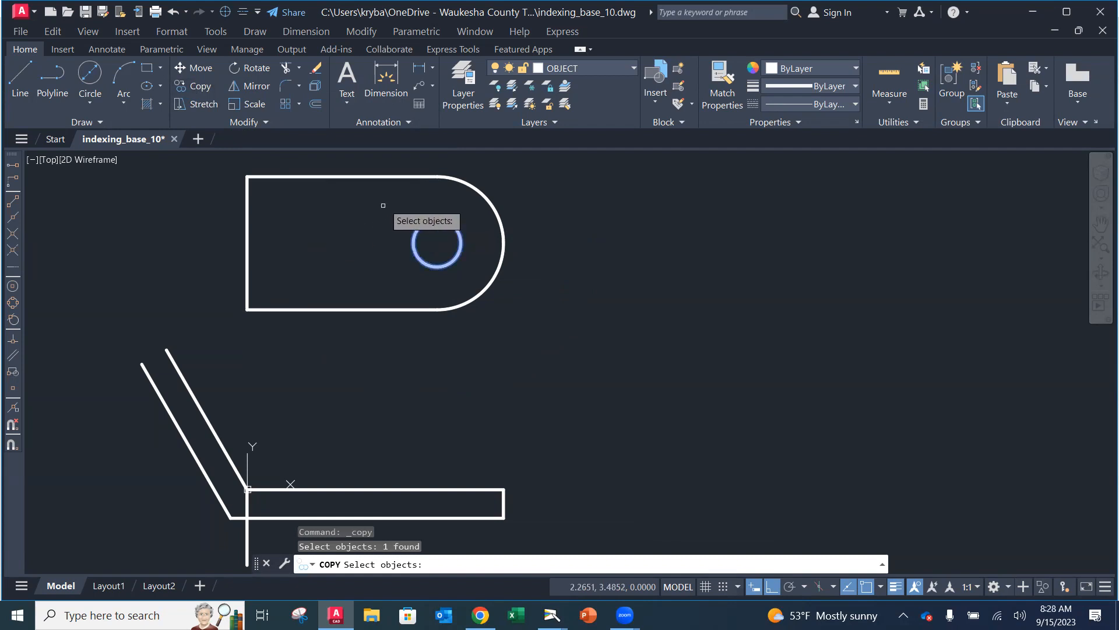
pyautogui.press('Return')
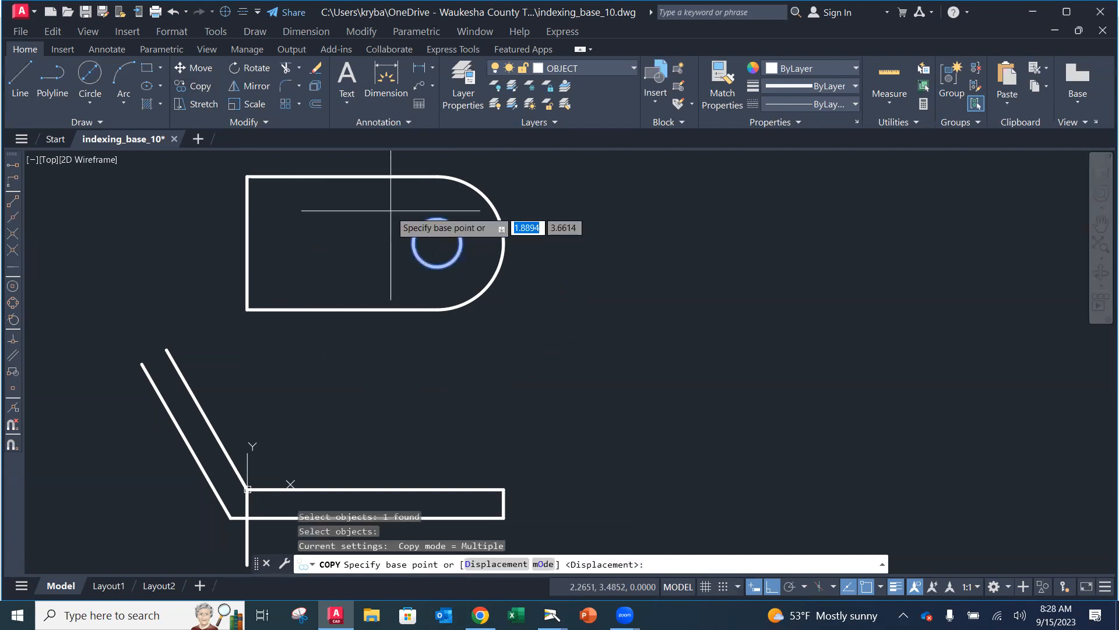
pyautogui.click(437, 242)
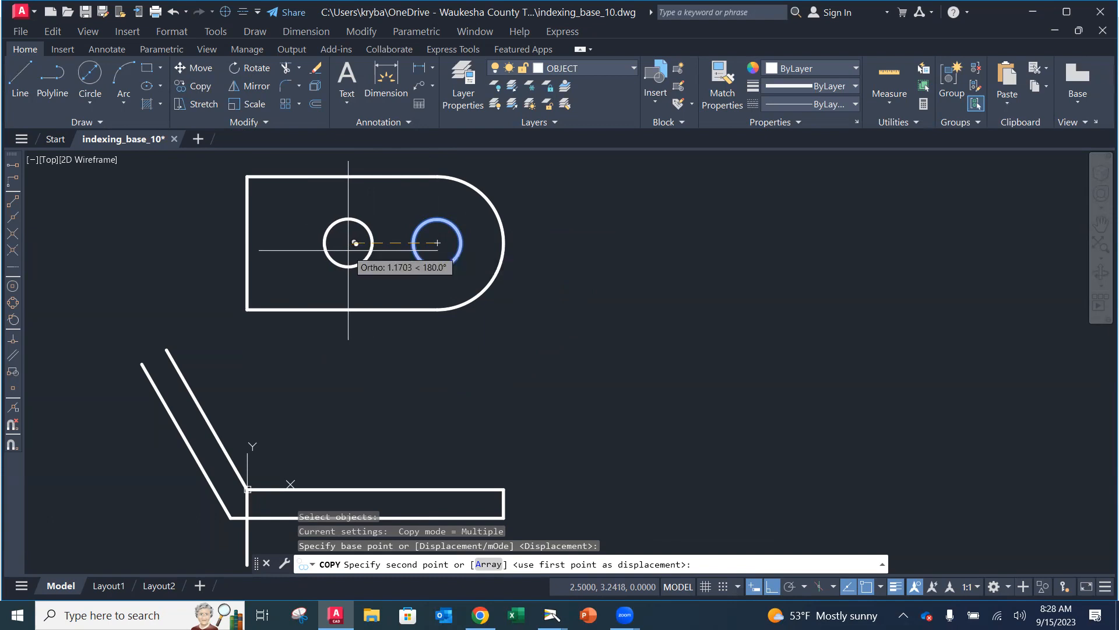
pyautogui.write('-.7')
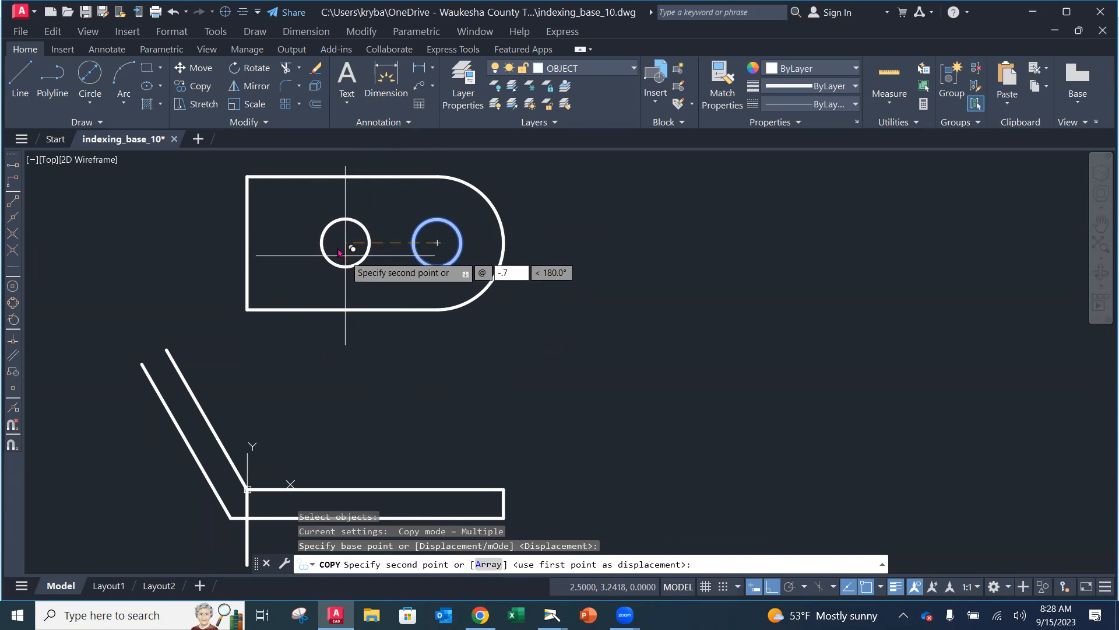
pyautogui.write('5')
pyautogui.press('Tab')
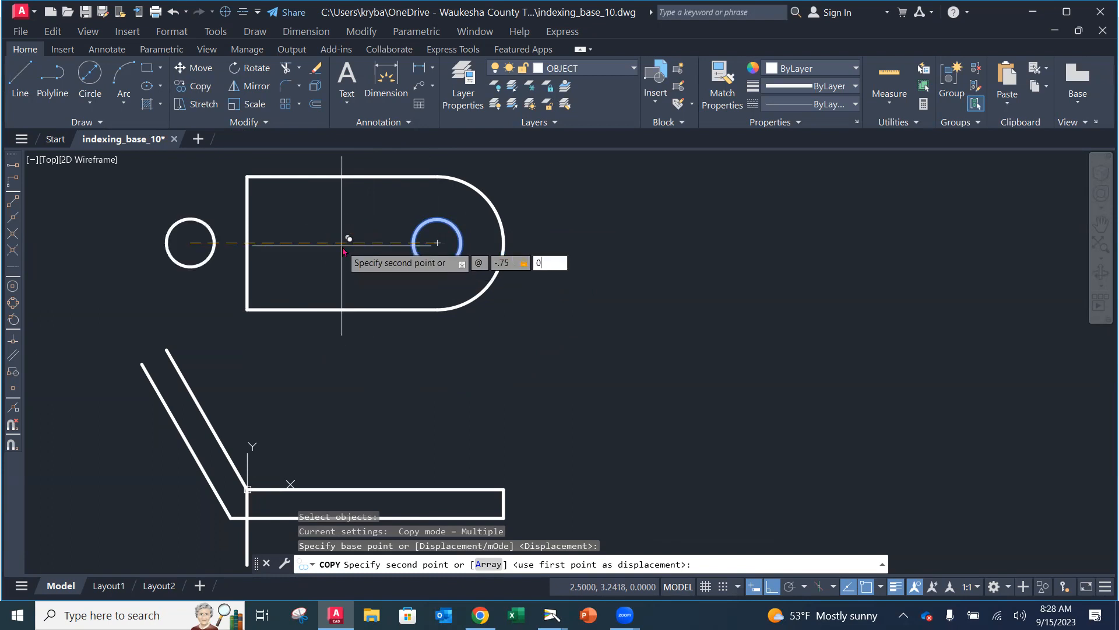
pyautogui.write('0')
pyautogui.press('Return')
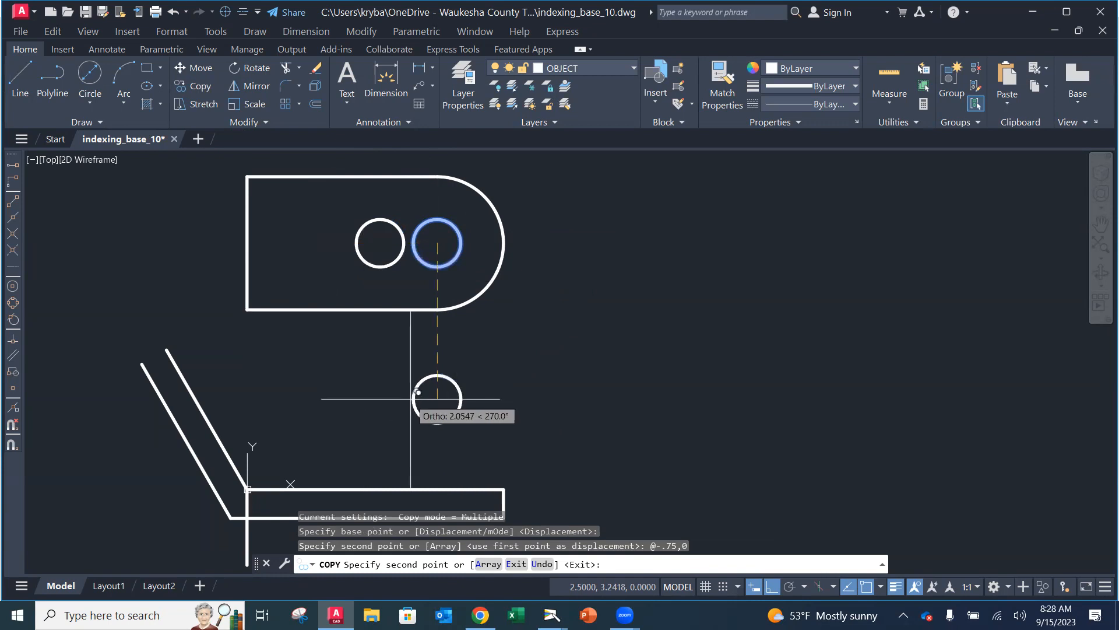
pyautogui.press('Escape')
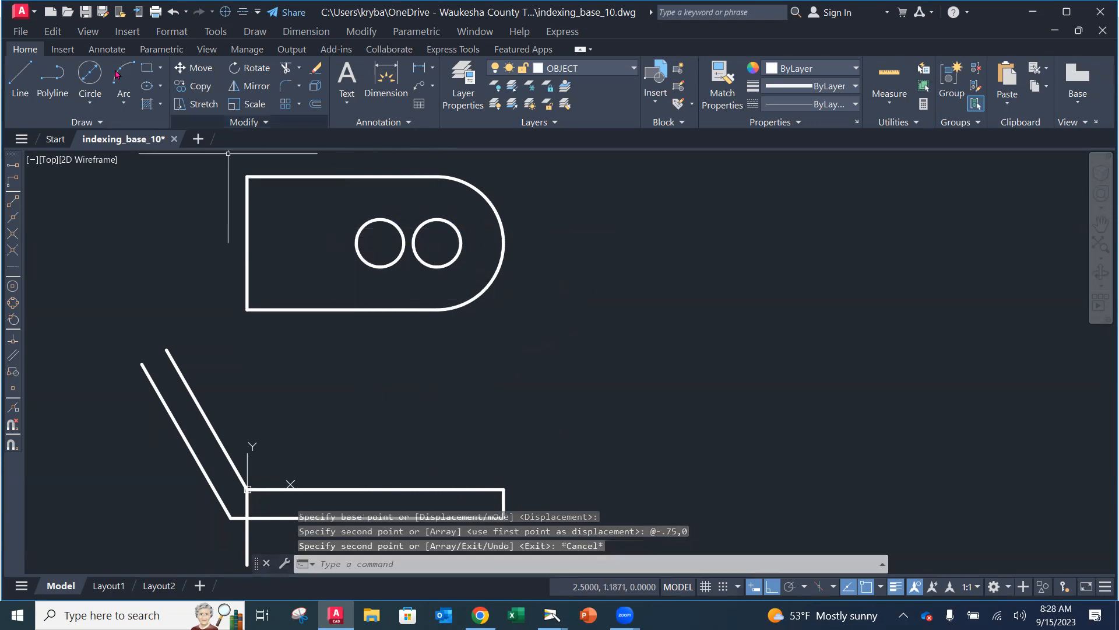
# Connect the two .625 circles in the top view with straight tangent lines across their upper and lower quadrants
pyautogui.click(21, 76)
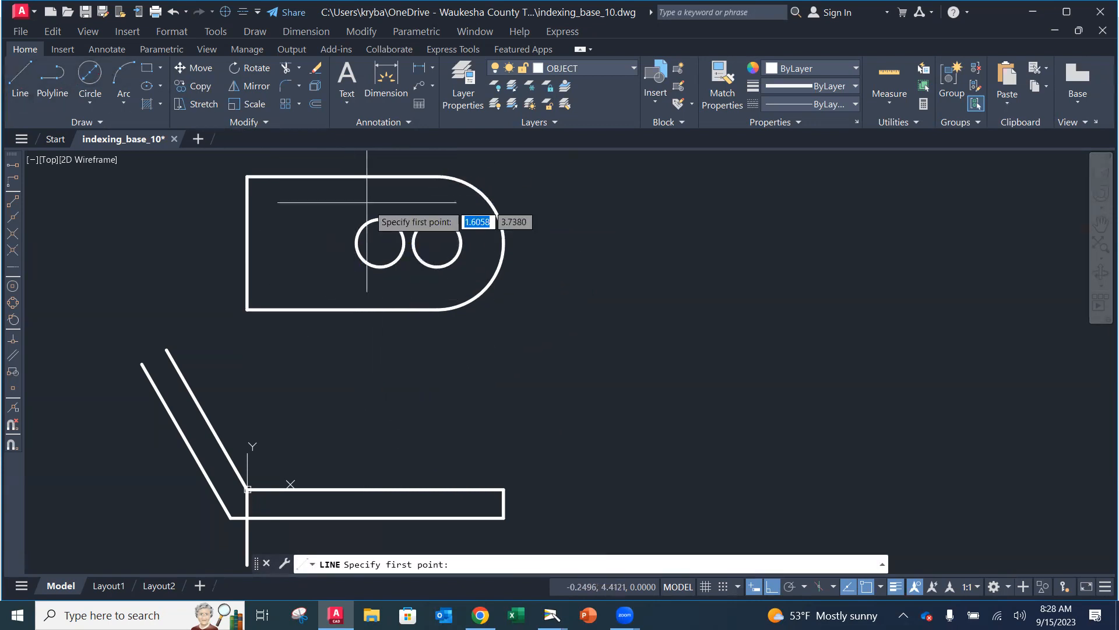
pyautogui.click(380, 218)
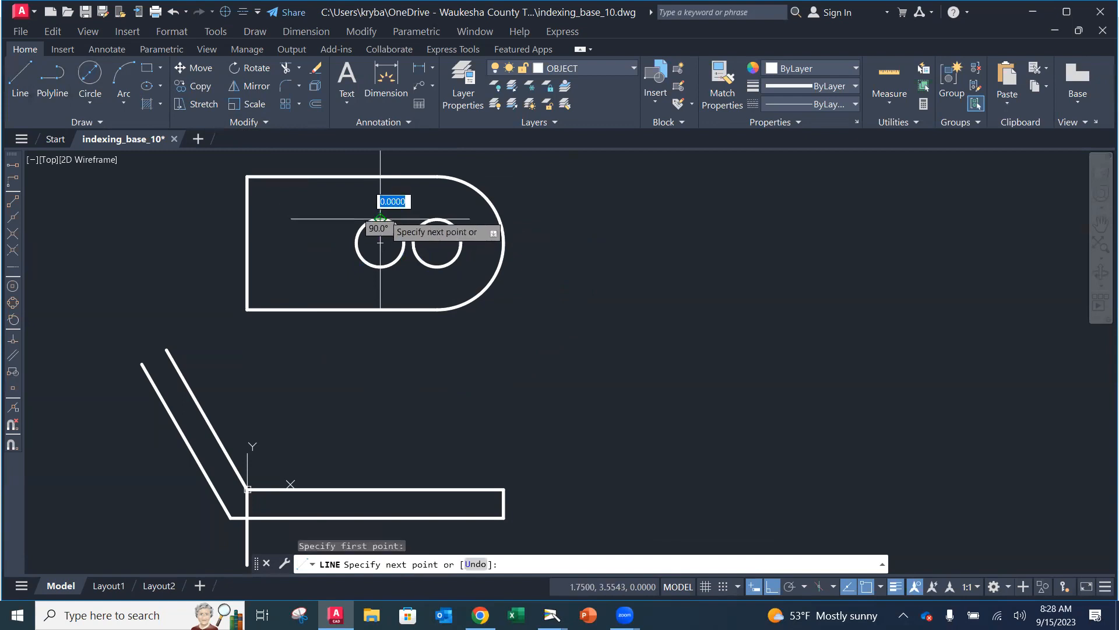
pyautogui.click(437, 219)
pyautogui.press('Escape')
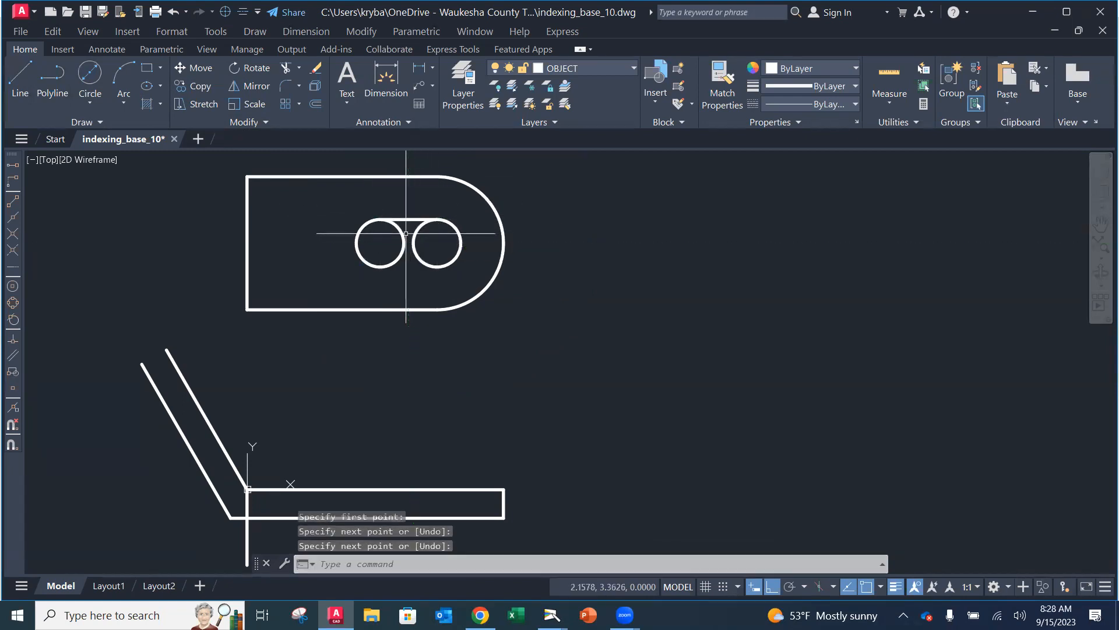
pyautogui.click(20, 75)
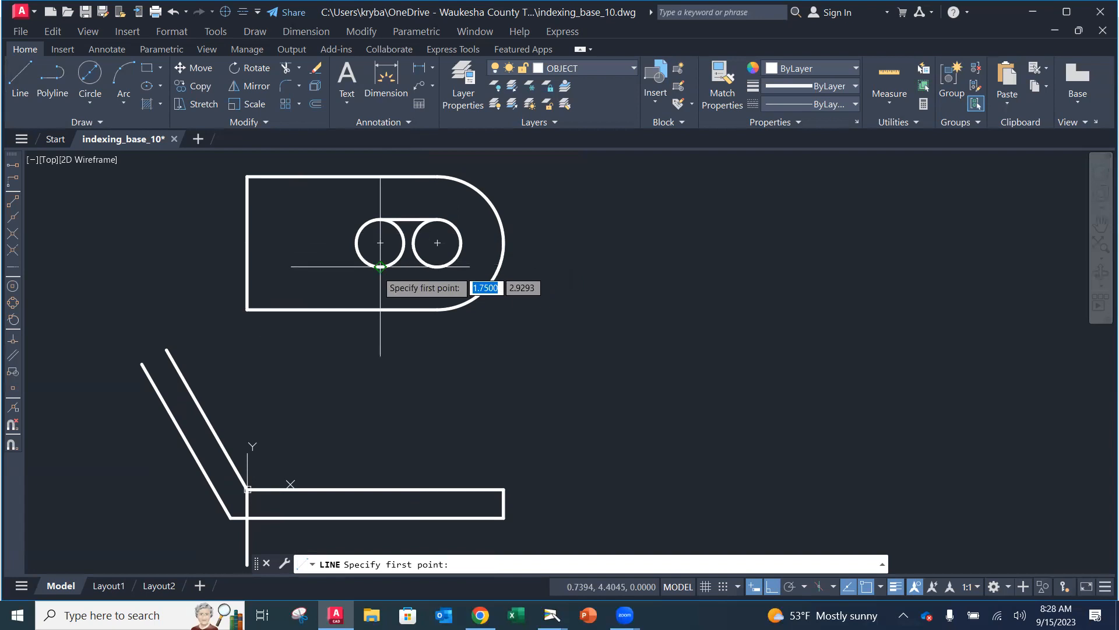
pyautogui.click(437, 268)
pyautogui.press('Escape')
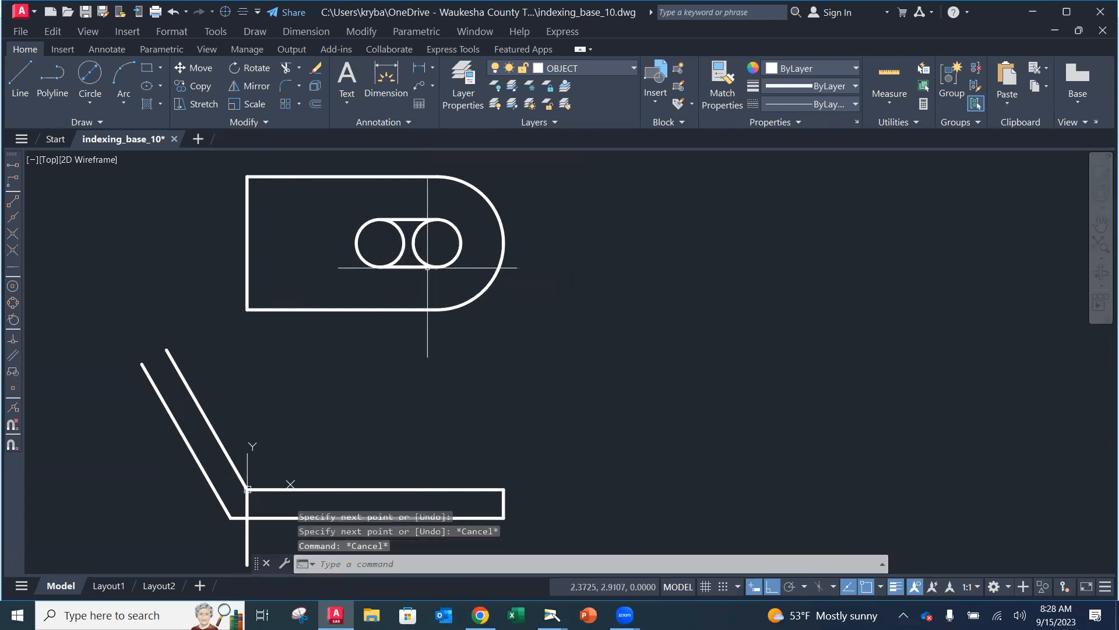
# Trim away the inner halves of both circles to leave a clean slot outline in the top view
pyautogui.scroll(2, 427, 267)
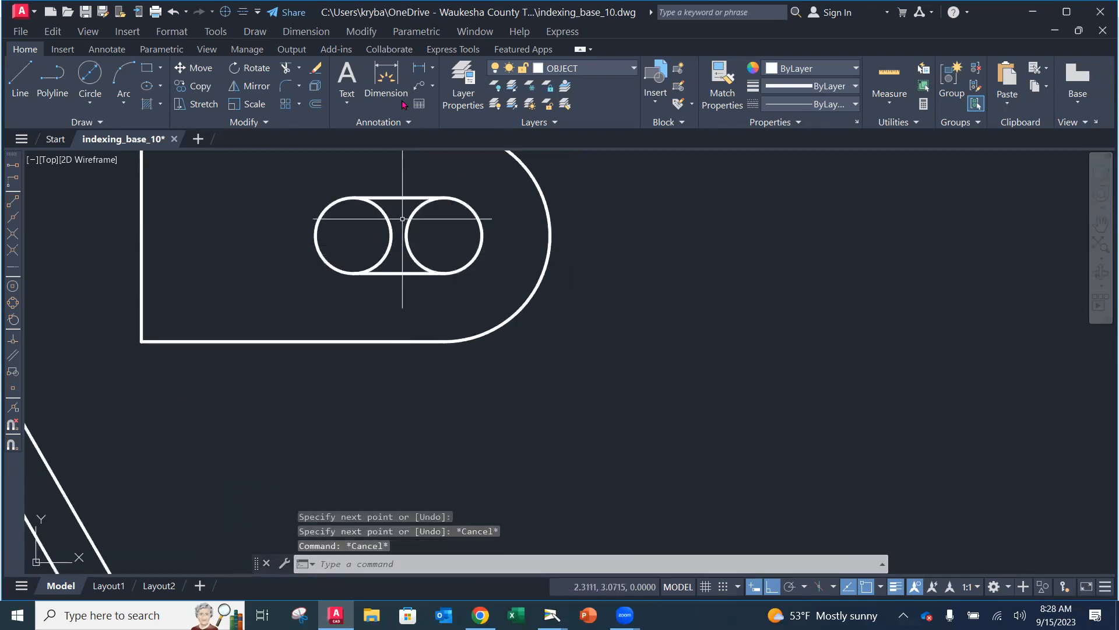
pyautogui.click(286, 69)
pyautogui.click(390, 236)
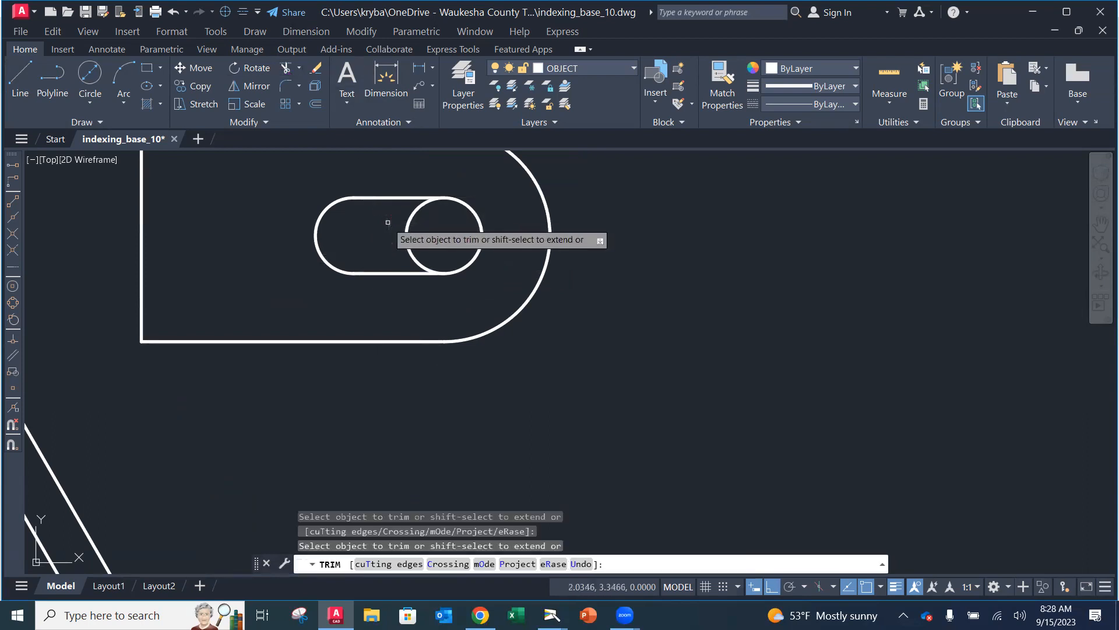
pyautogui.click(409, 237)
pyautogui.press('Escape')
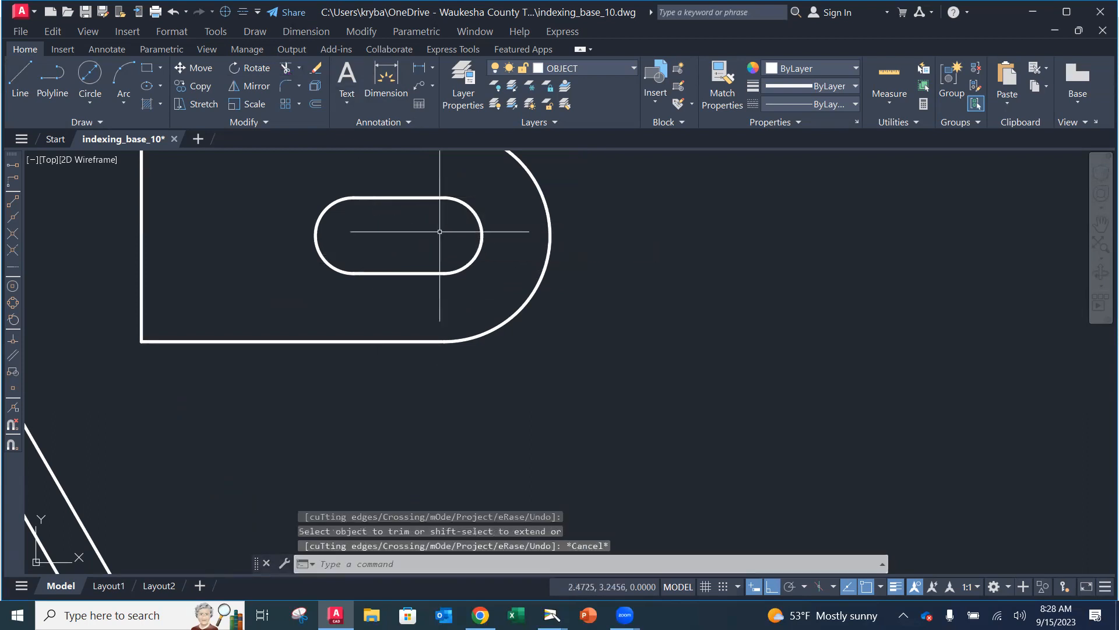
# On the HIDDEN layer, draw a vertical line through the side profile's base thickness, aligned with the slot's right-hand quadrant
pyautogui.scroll(-3, 414, 246)
pyautogui.moveTo(415, 245)
pyautogui.mouseDown(button='middle')
pyautogui.moveTo(438, 191)
pyautogui.moveTo(445, 262)
pyautogui.moveTo(442, 247)
pyautogui.mouseUp(button='middle')
pyautogui.scroll(-2, 450, 252)
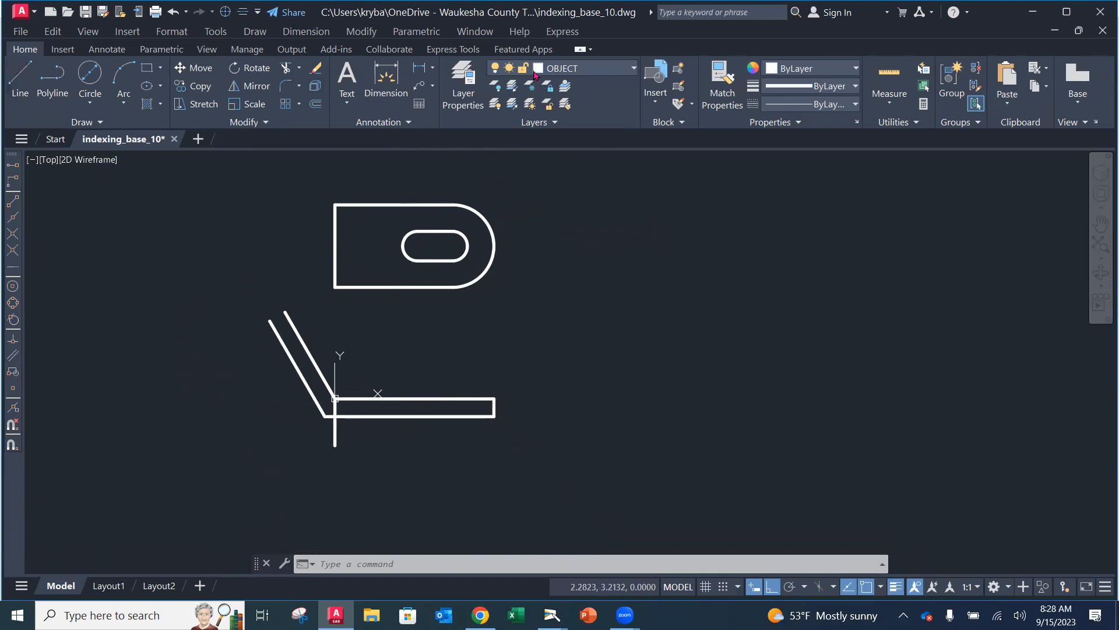
pyautogui.click(589, 73)
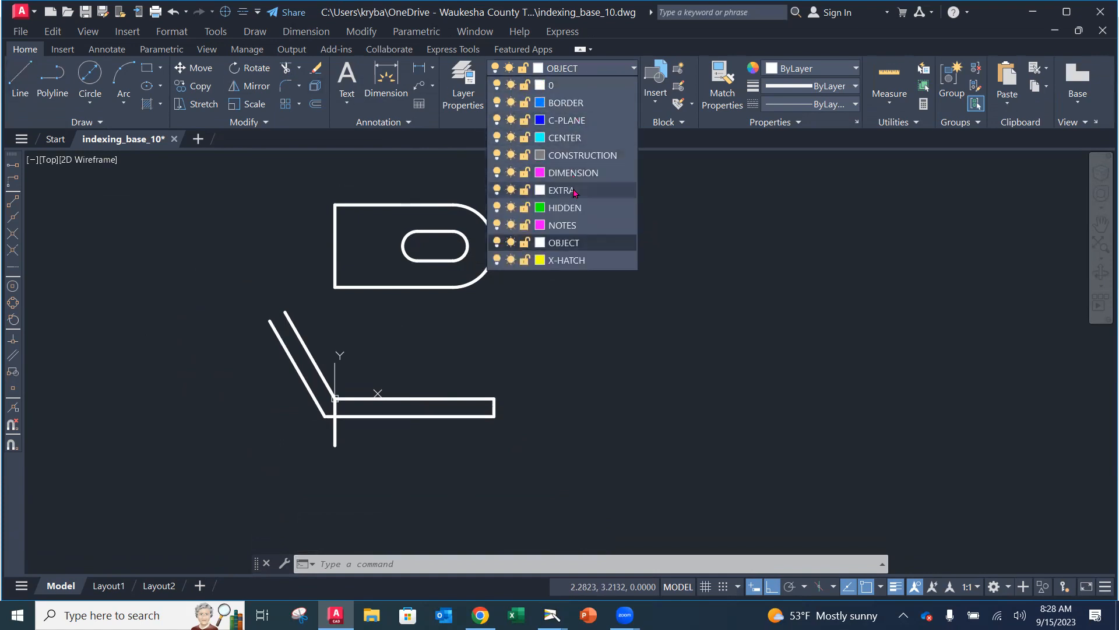
pyautogui.click(564, 208)
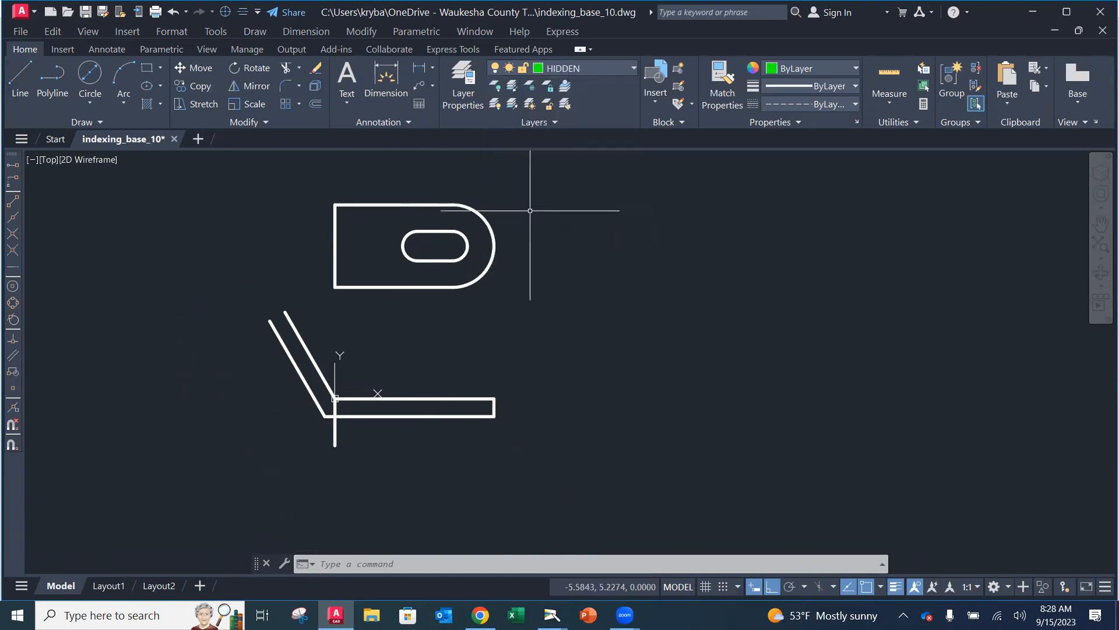
pyautogui.click(23, 82)
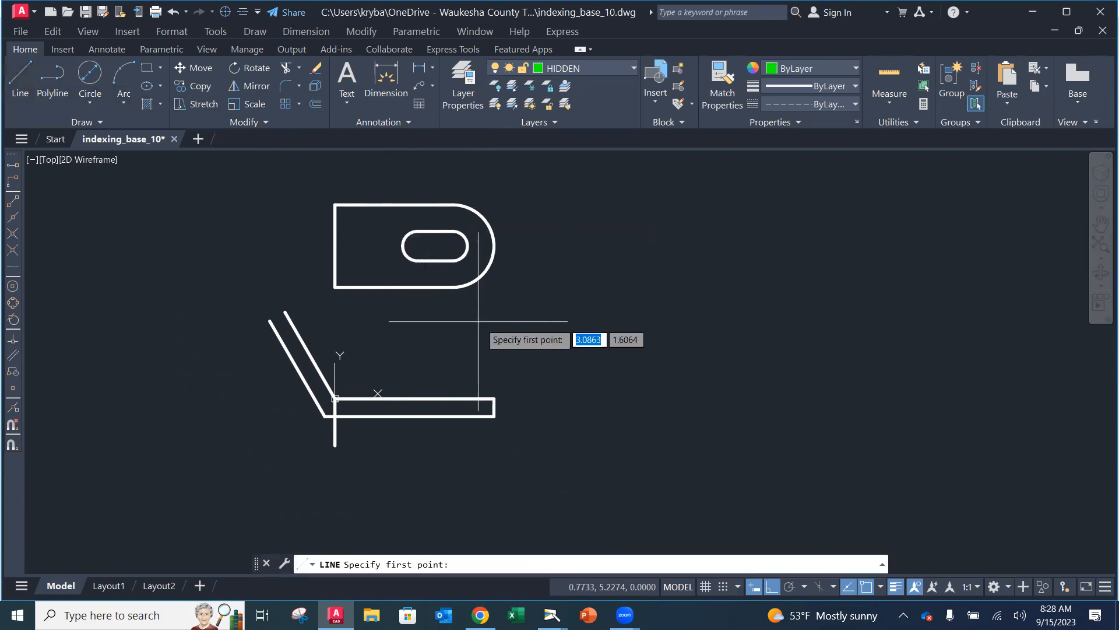
pyautogui.scroll(2, 495, 324)
pyautogui.moveTo(499, 313); pyautogui.dragTo(524, 371, button='middle')
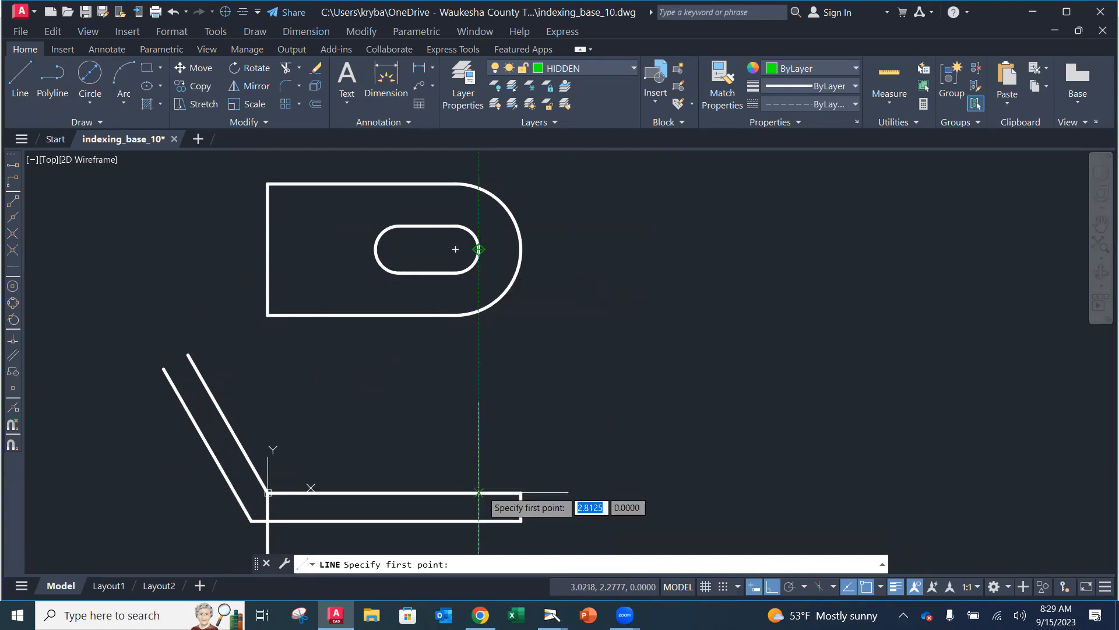
pyautogui.click(478, 493)
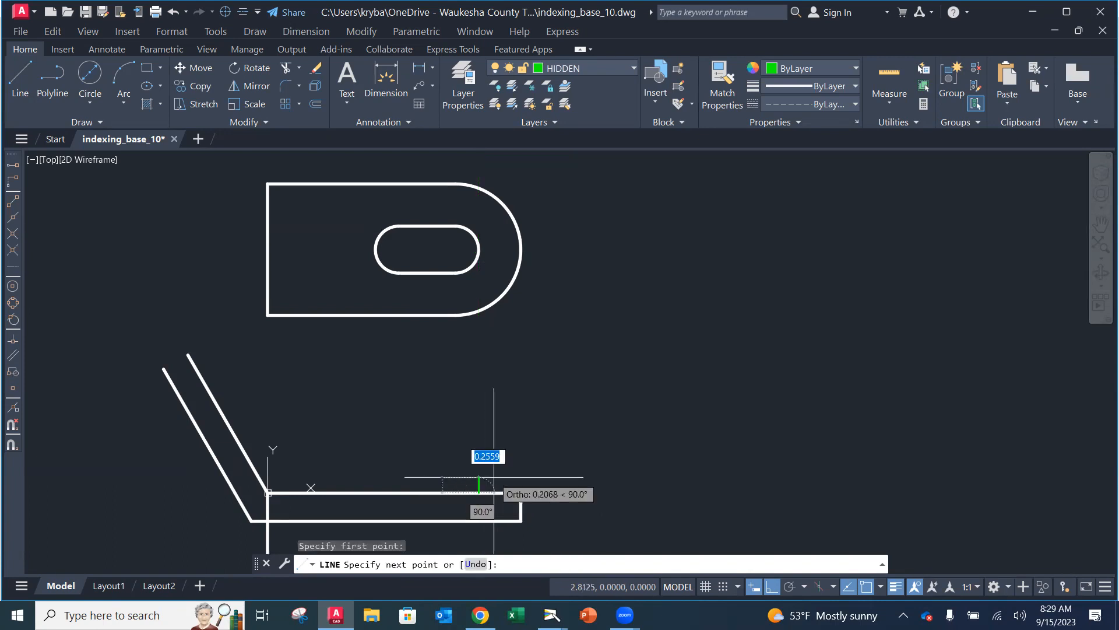
pyautogui.click(479, 520)
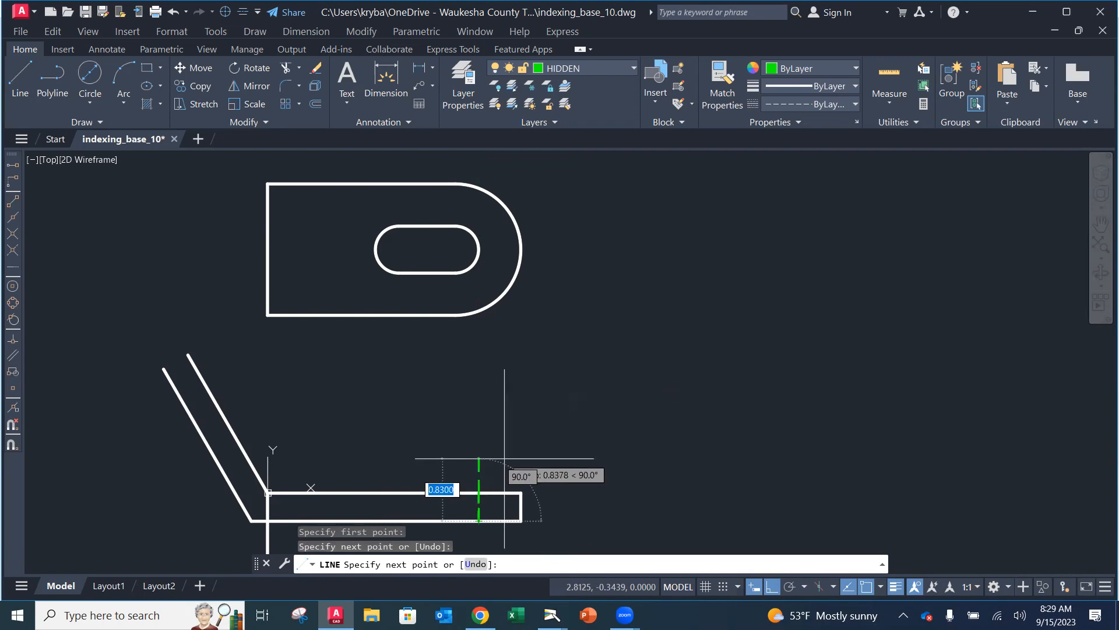
pyautogui.press('Escape')
# Draw a matching hidden line through the base thickness, aligned with the slot's left-hand quadrant
pyautogui.moveTo(547, 337)
pyautogui.mouseDown(button='middle')
pyautogui.moveTo(612, 305)
pyautogui.moveTo(645, 327)
pyautogui.mouseUp(button='middle')
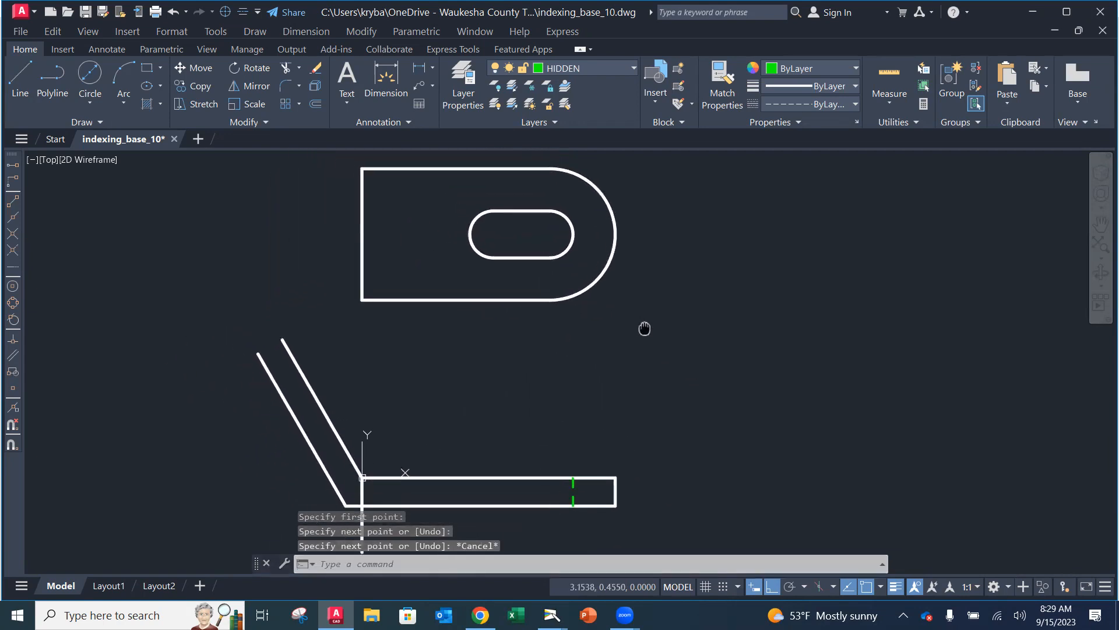
pyautogui.click(20, 75)
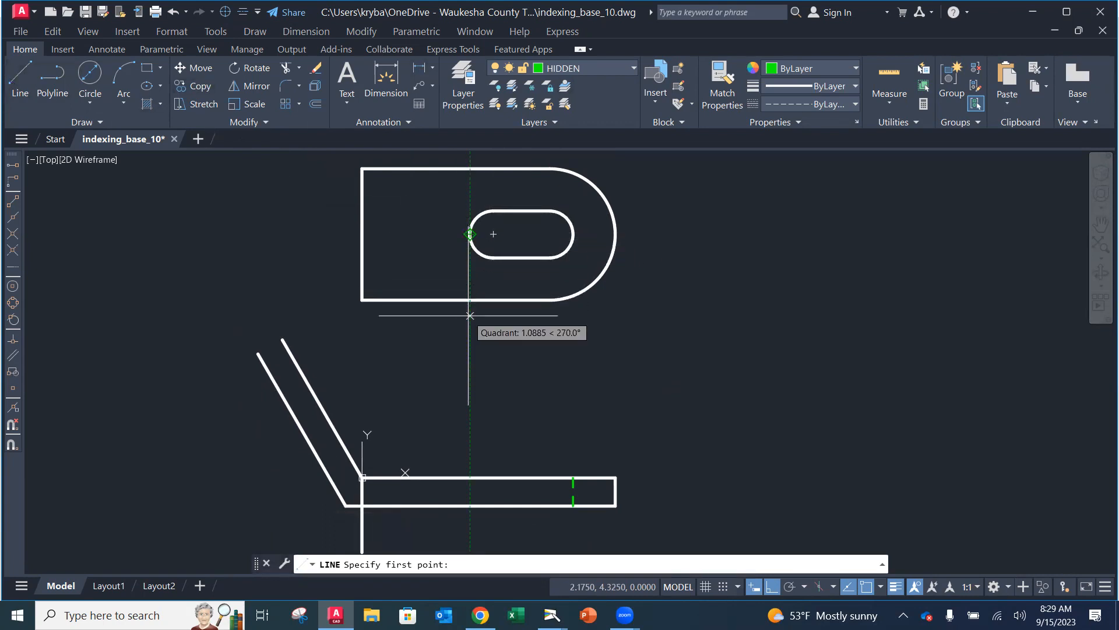
pyautogui.click(470, 477)
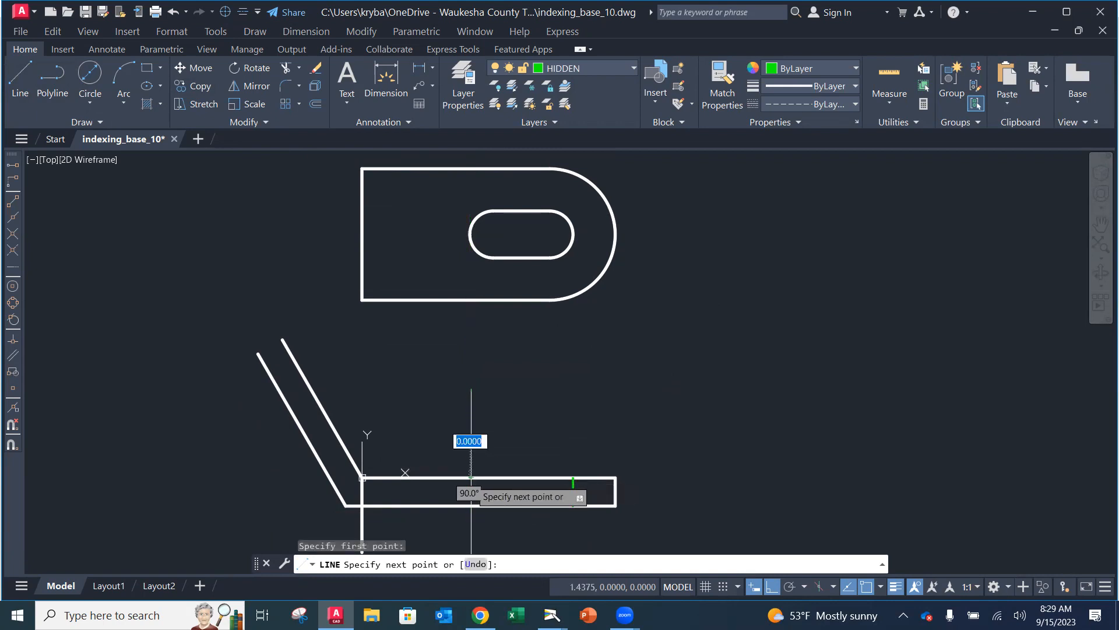
pyautogui.click(470, 505)
pyautogui.press('Escape')
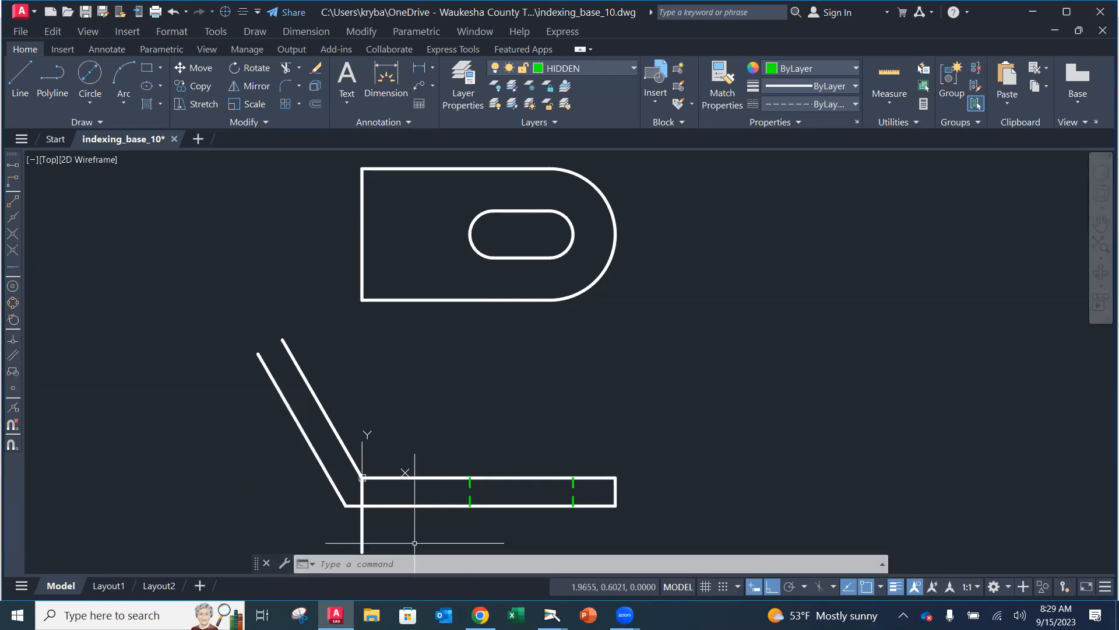
# On the CENTER layer, draw a vertical centerline extending past both base edges in the side profile, aligned with the slot's left arc centre
pyautogui.click(563, 69)
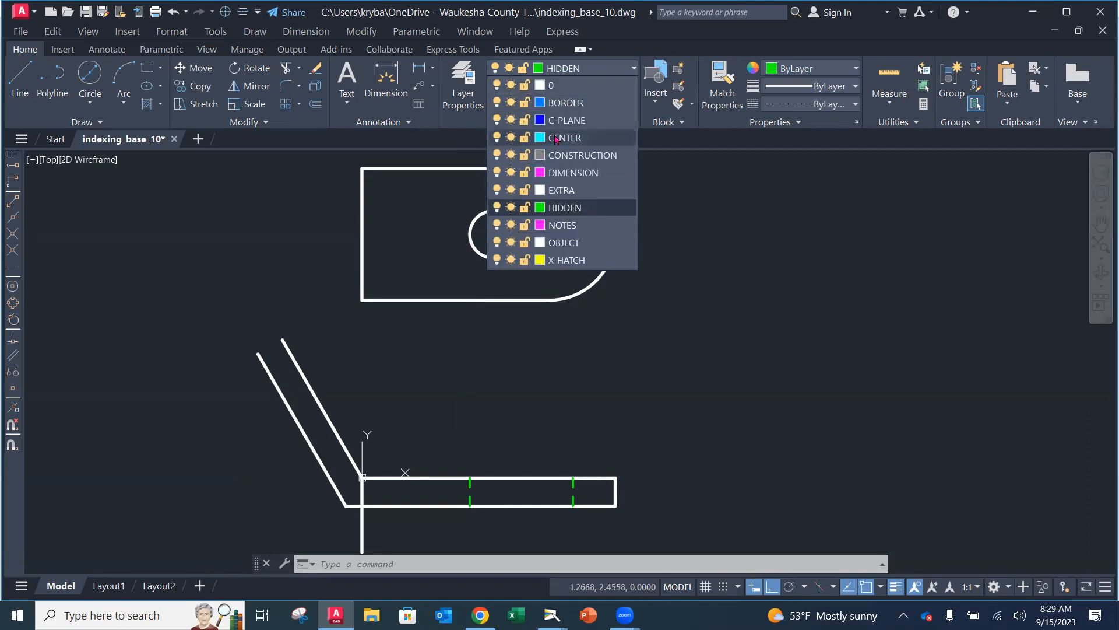
pyautogui.click(557, 138)
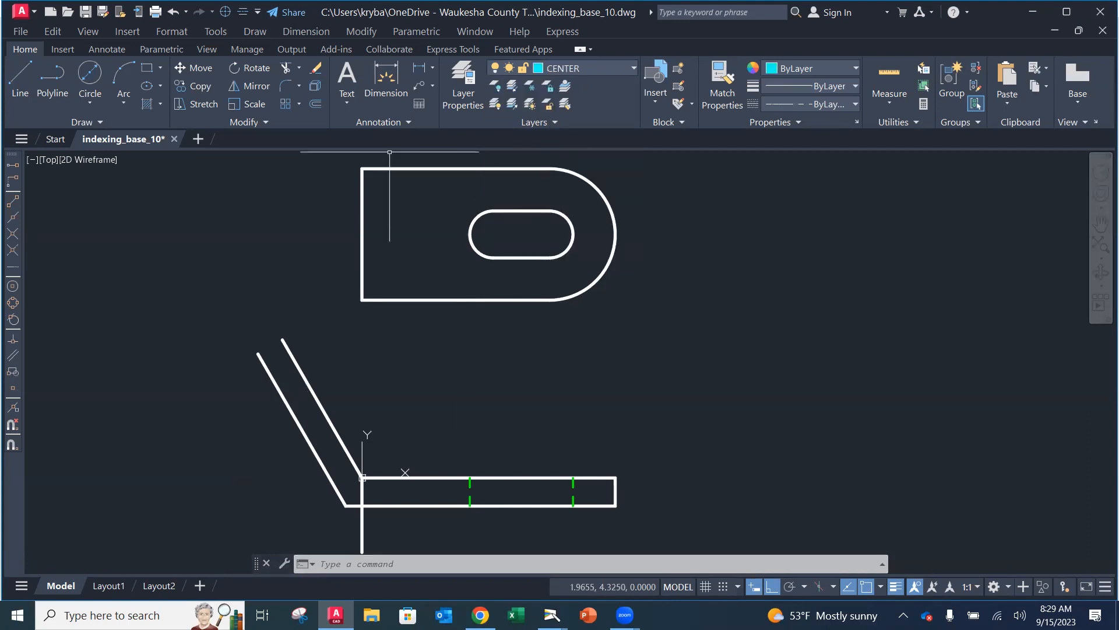
pyautogui.click(29, 83)
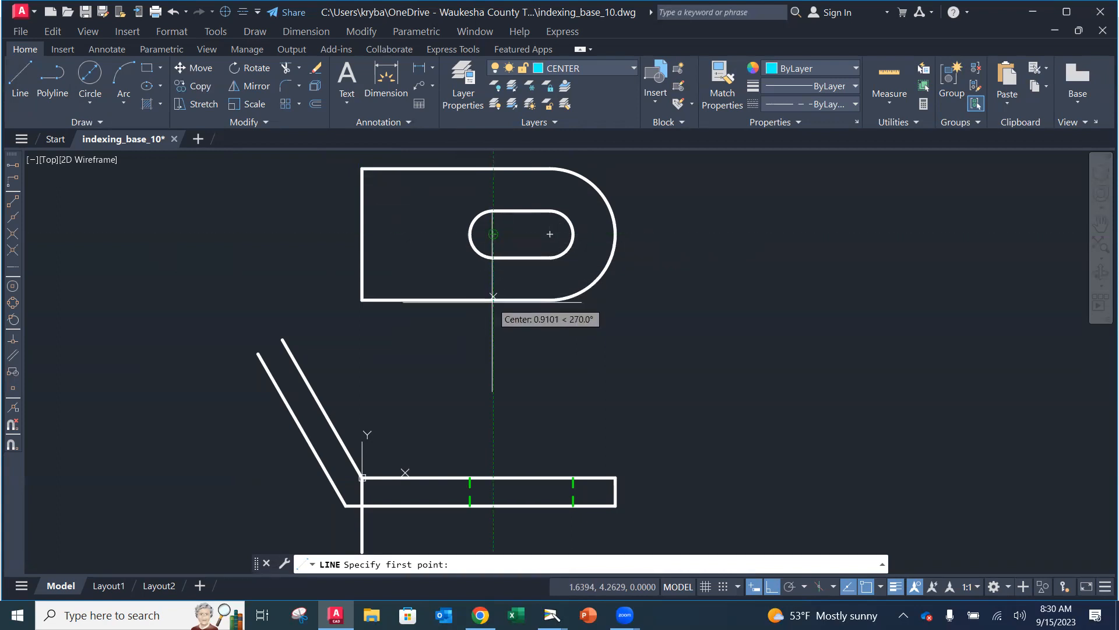
pyautogui.click(494, 466)
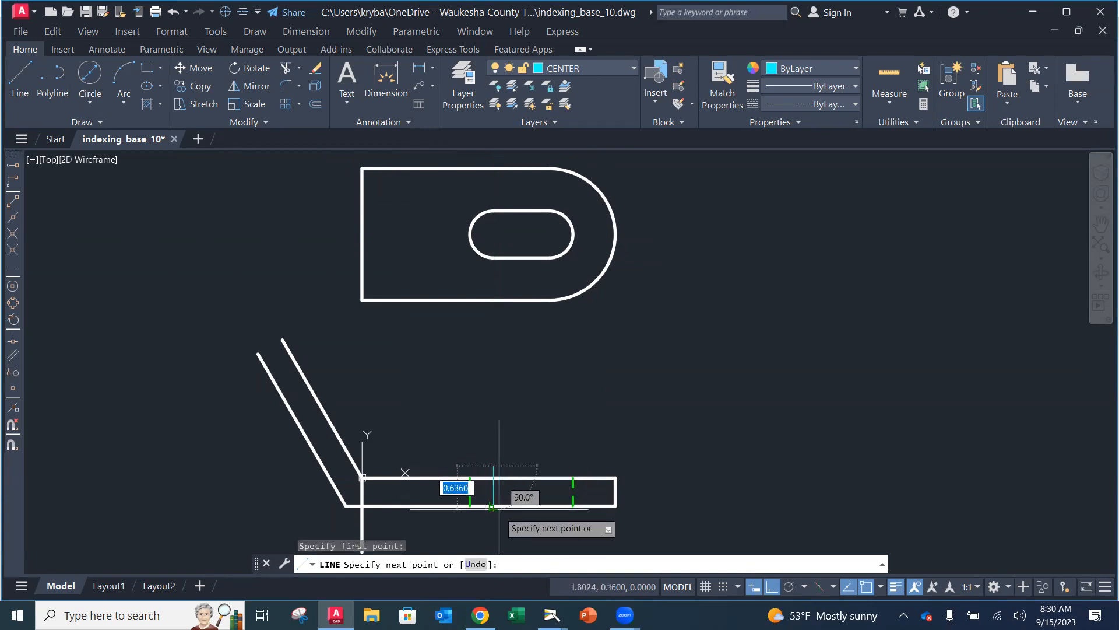
pyautogui.click(493, 506)
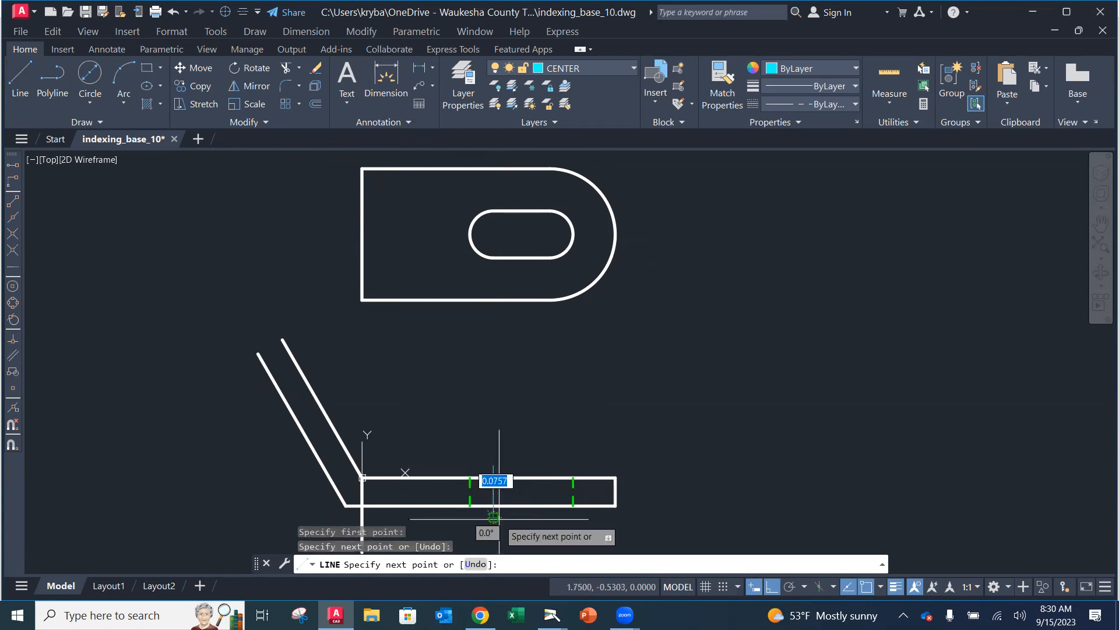
pyautogui.press('Escape')
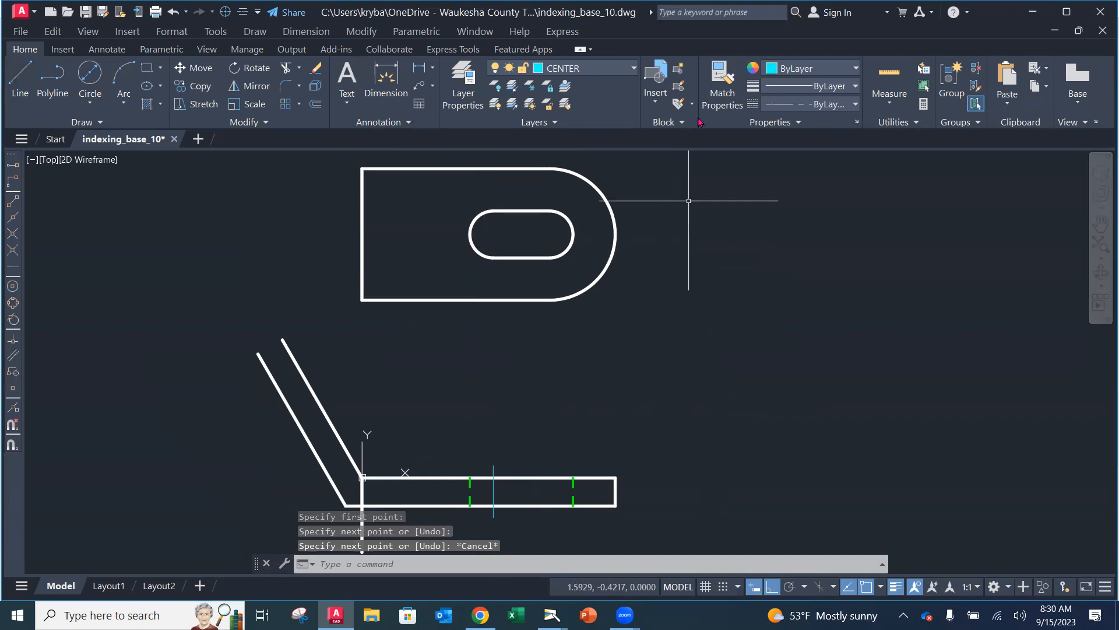
# Draw a second vertical centerline across the base in the side profile, aligned with the slot's right arc centre
pyautogui.click(10, 84)
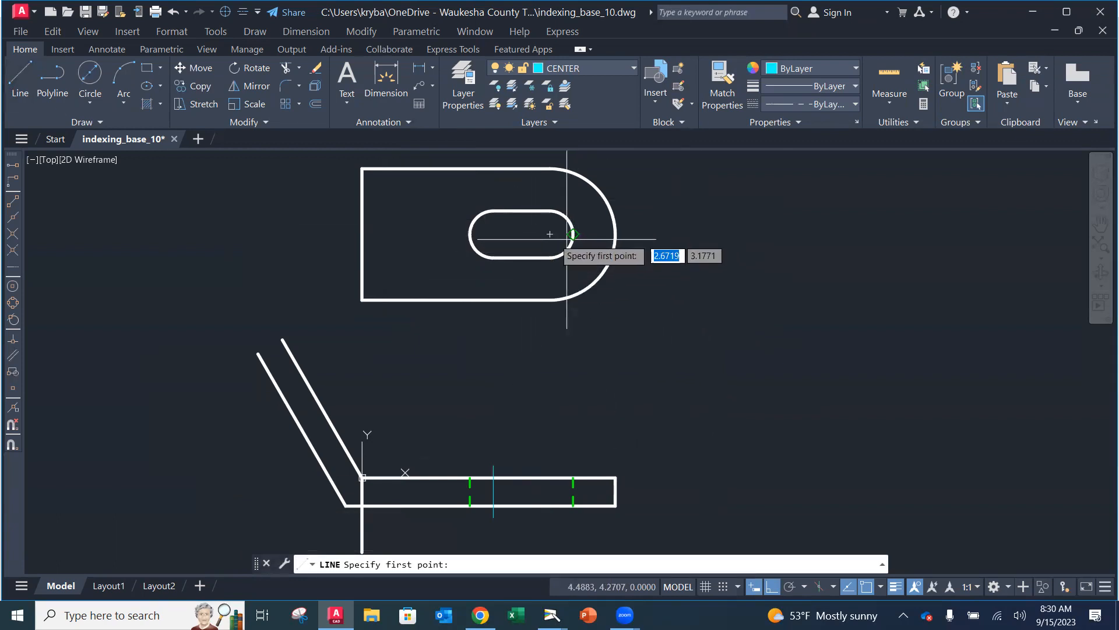
pyautogui.click(550, 465)
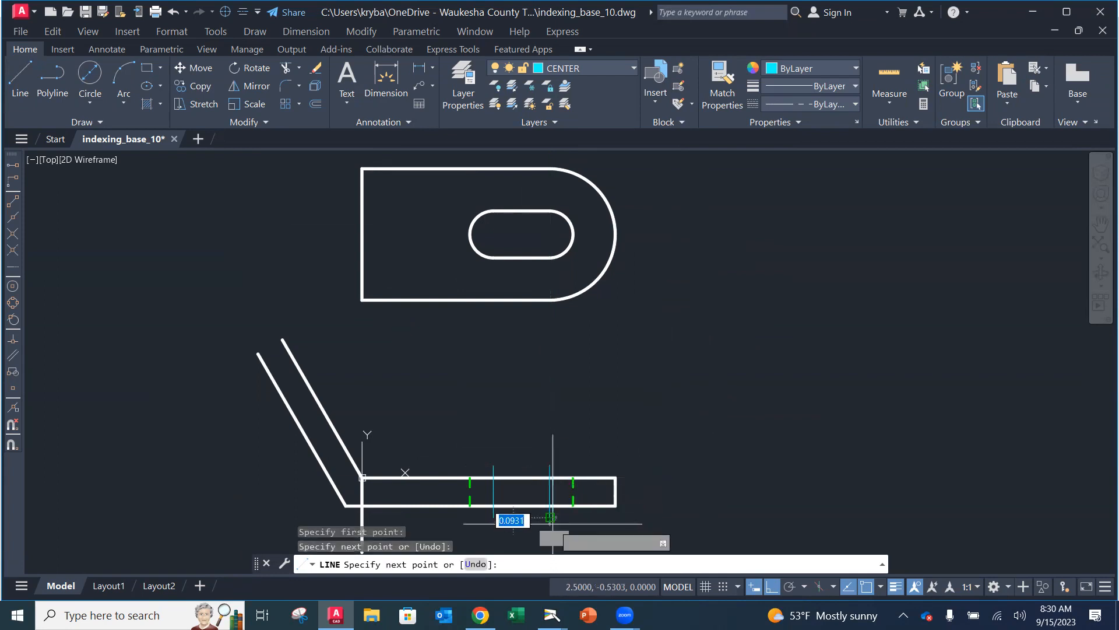
pyautogui.press('Escape')
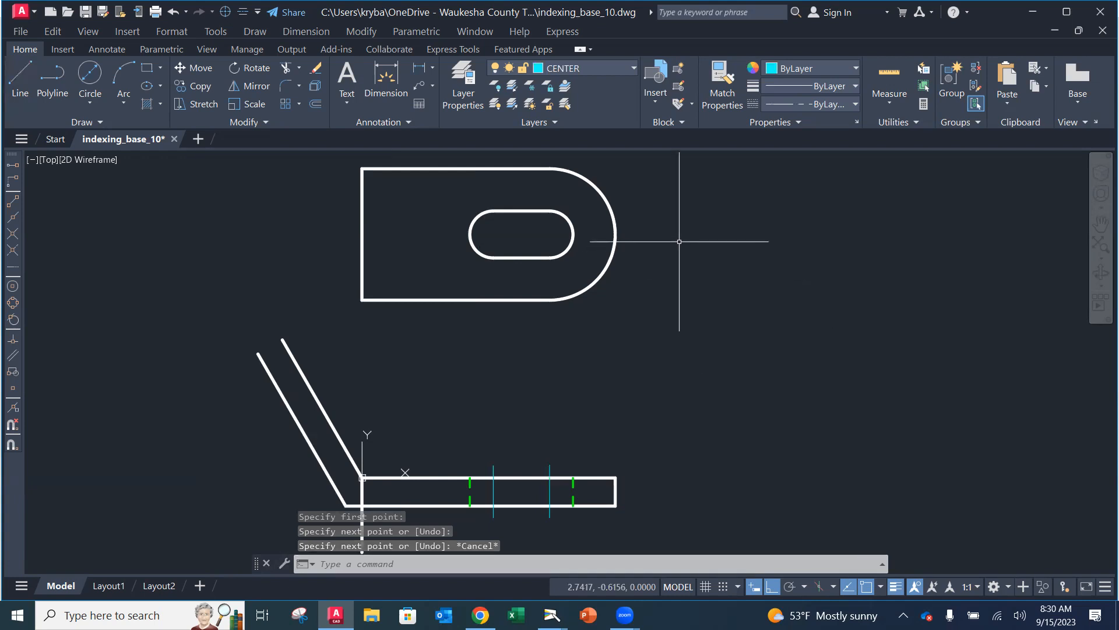
# Set the linetype scale of both side-profile centerlines to .5 in their properties and deselect them
pyautogui.click(550, 470)
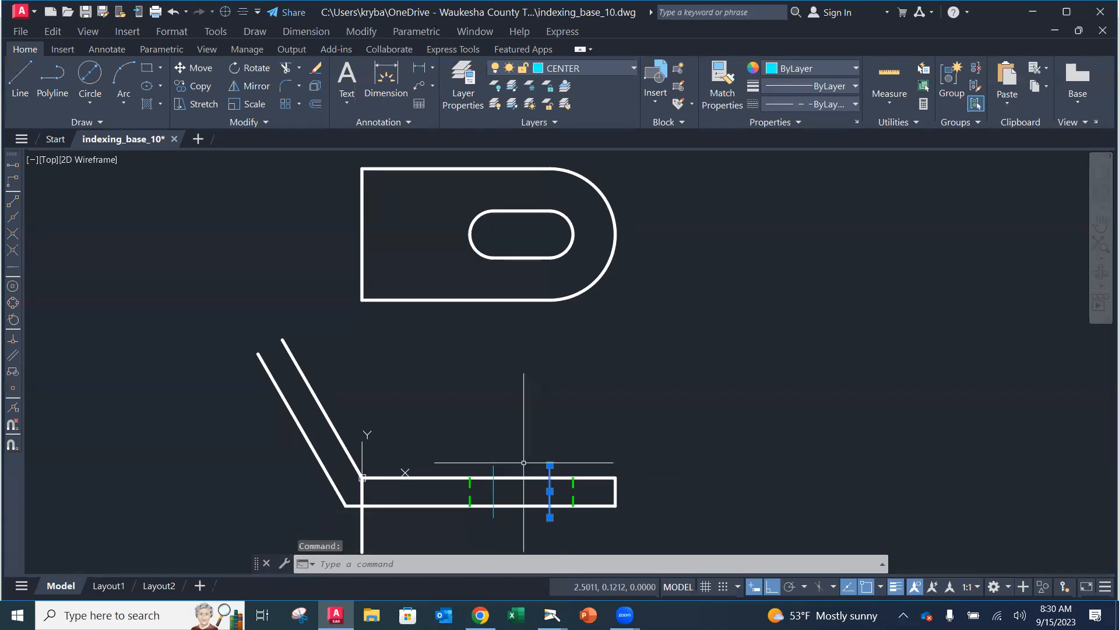
pyautogui.click(493, 470)
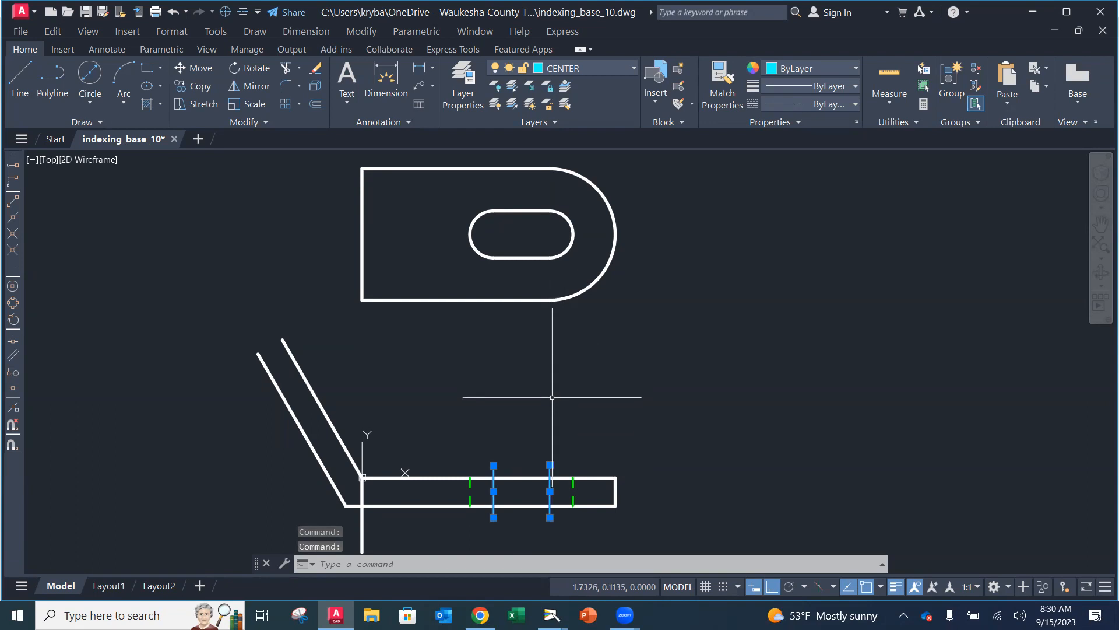
pyautogui.rightClick(542, 426)
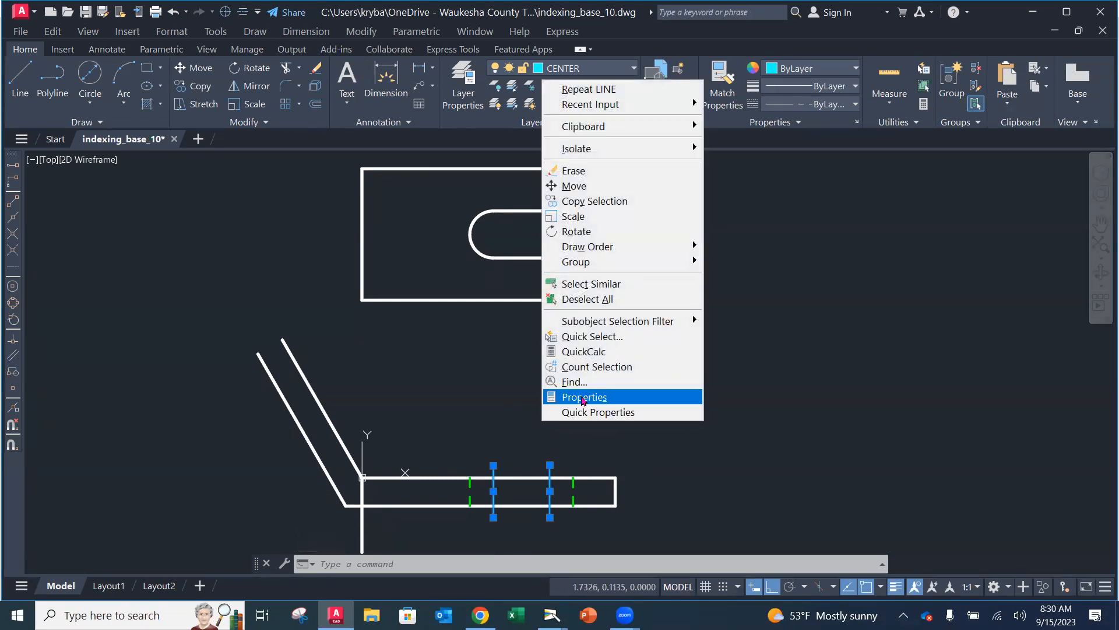
pyautogui.click(584, 398)
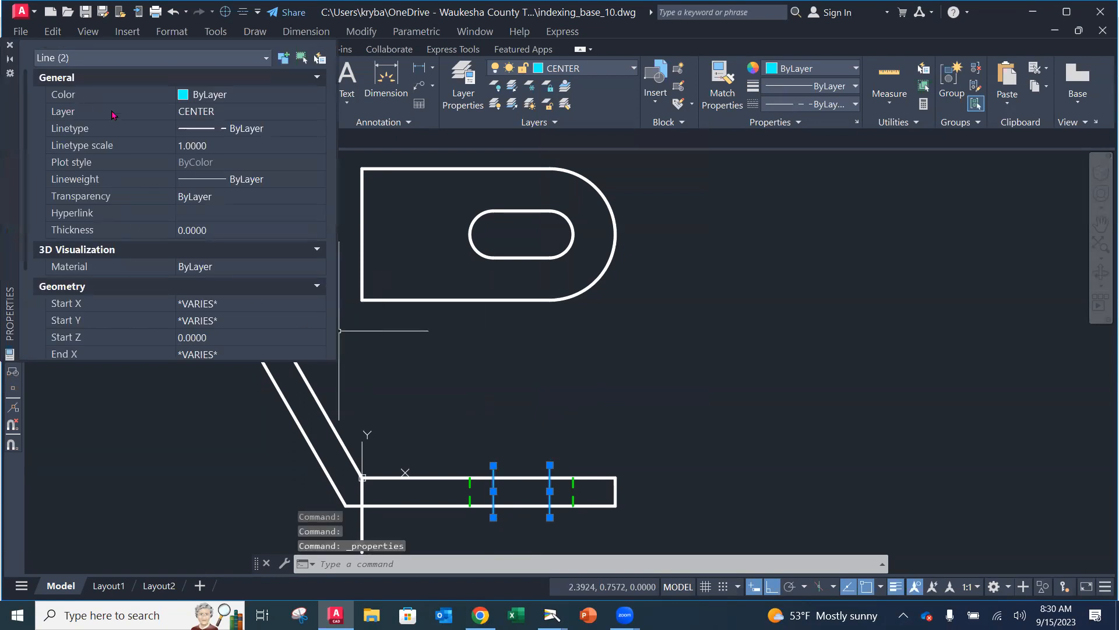
pyautogui.click(198, 146)
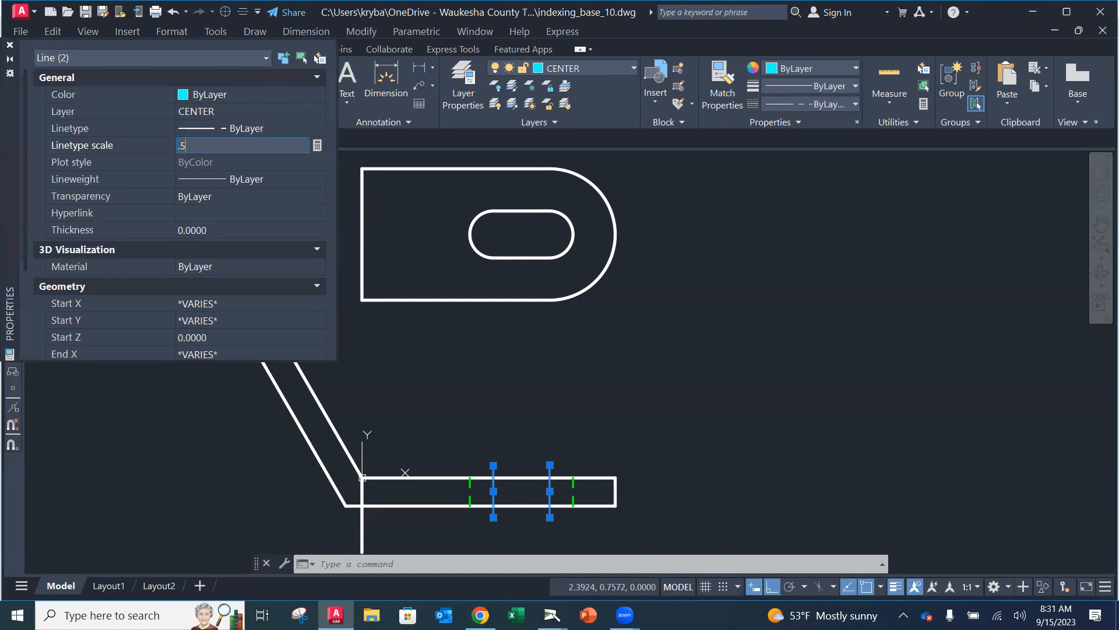
pyautogui.press('Return')
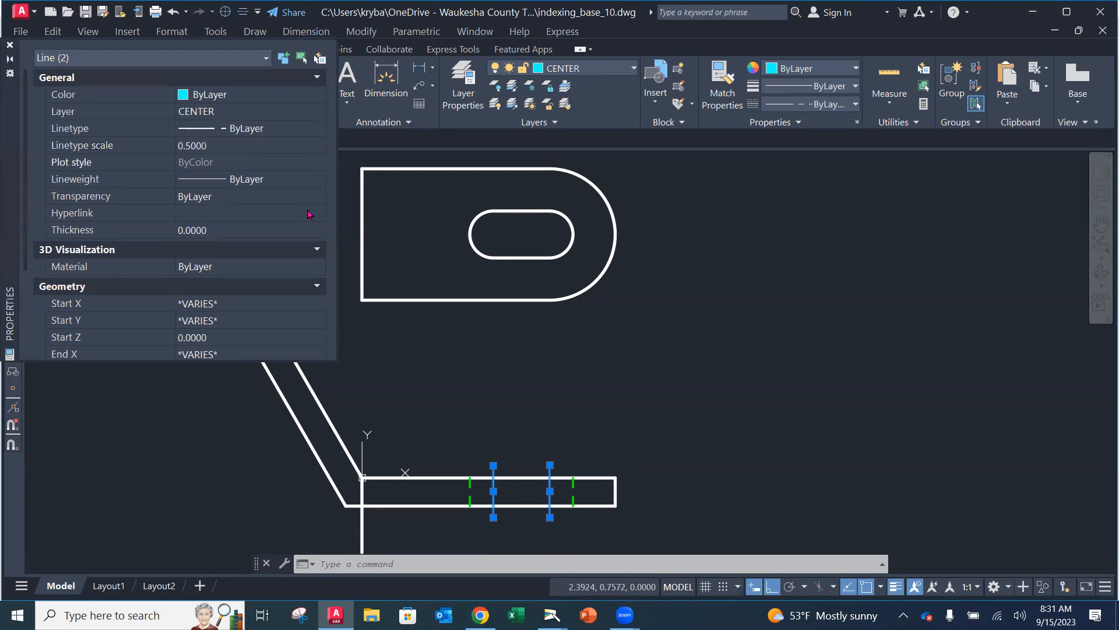
pyautogui.press('Escape')
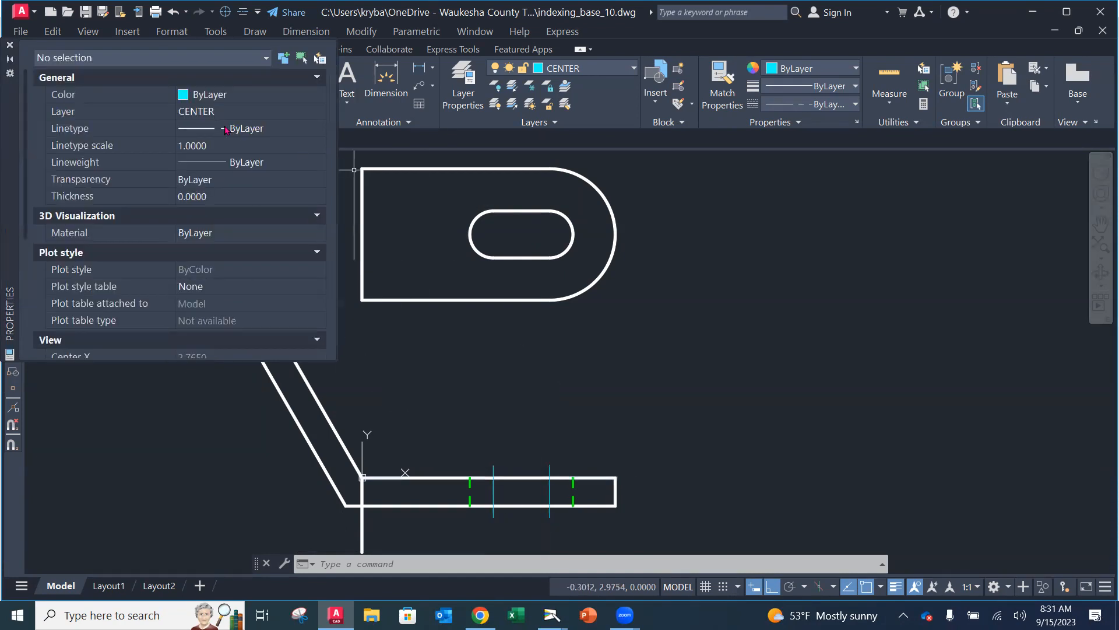
# Set the linetype scale of both side-profile centerlines to .25 in their properties and close the palette
pyautogui.click(549, 469)
pyautogui.click(494, 489)
pyautogui.click(223, 145)
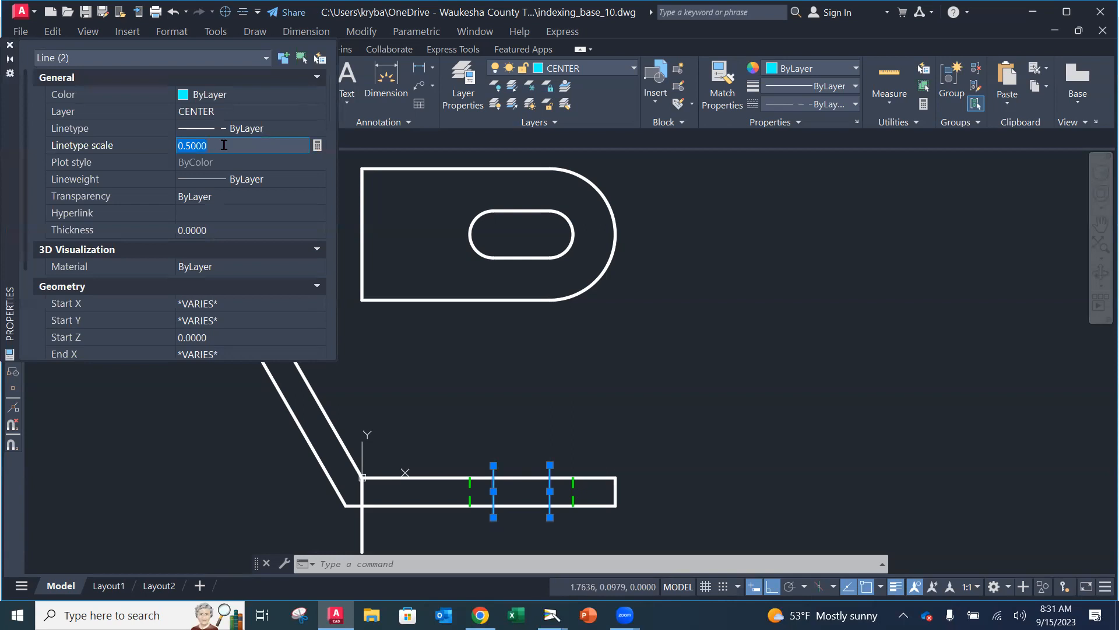
pyautogui.write('.25')
pyautogui.press('Return')
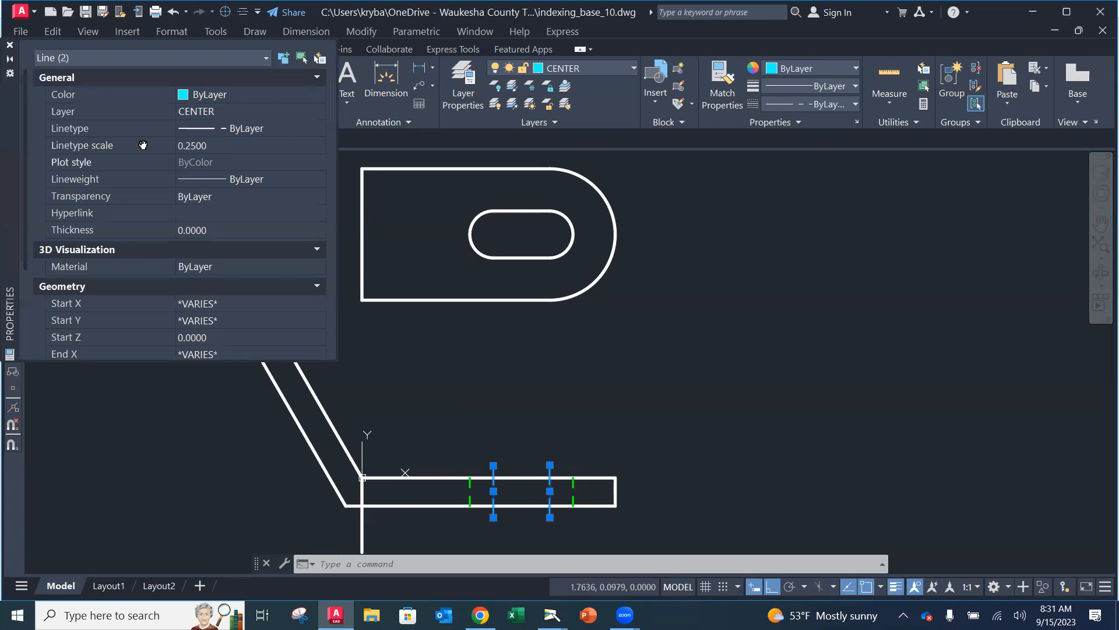
pyautogui.press('Escape')
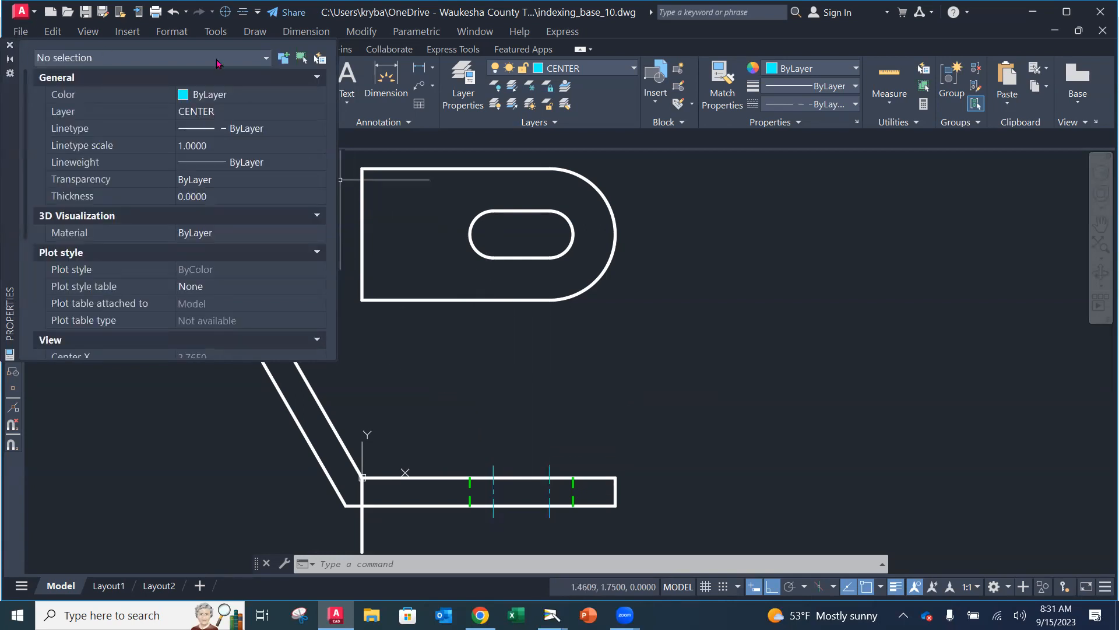
pyautogui.click(10, 46)
# Add center marks to the right and left end arcs of the slot in the top view
pyautogui.moveTo(551, 472)
pyautogui.mouseDown(button='middle')
pyautogui.moveTo(597, 461)
pyautogui.moveTo(678, 411)
pyautogui.moveTo(637, 447)
pyautogui.moveTo(600, 425)
pyautogui.mouseUp(button='middle')
pyautogui.scroll(4, 678, 411)
pyautogui.scroll(-4, 600, 425)
pyautogui.scroll(-2, 594, 444)
pyautogui.scroll(-2, 519, 428)
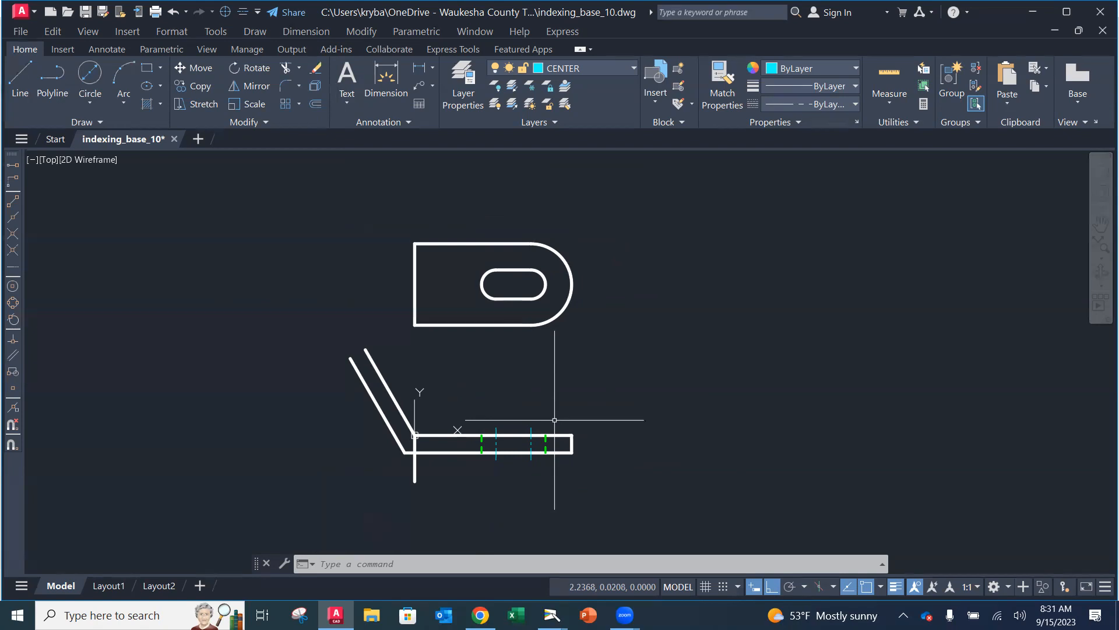
pyautogui.scroll(2, 512, 292)
pyautogui.moveTo(513, 291); pyautogui.dragTo(504, 320, button='middle')
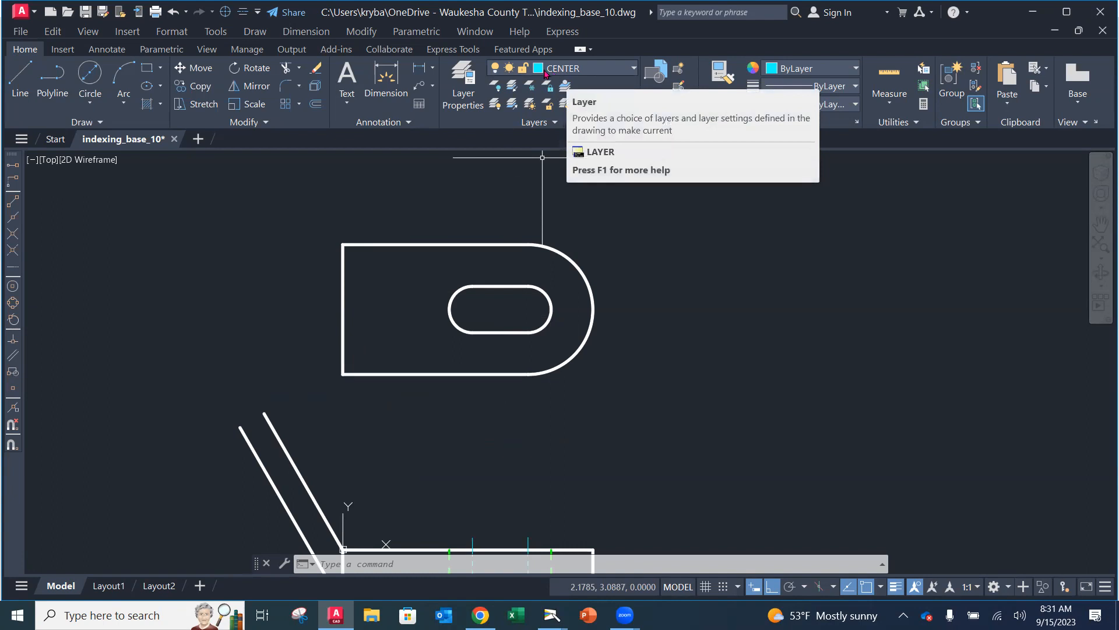
pyautogui.click(116, 48)
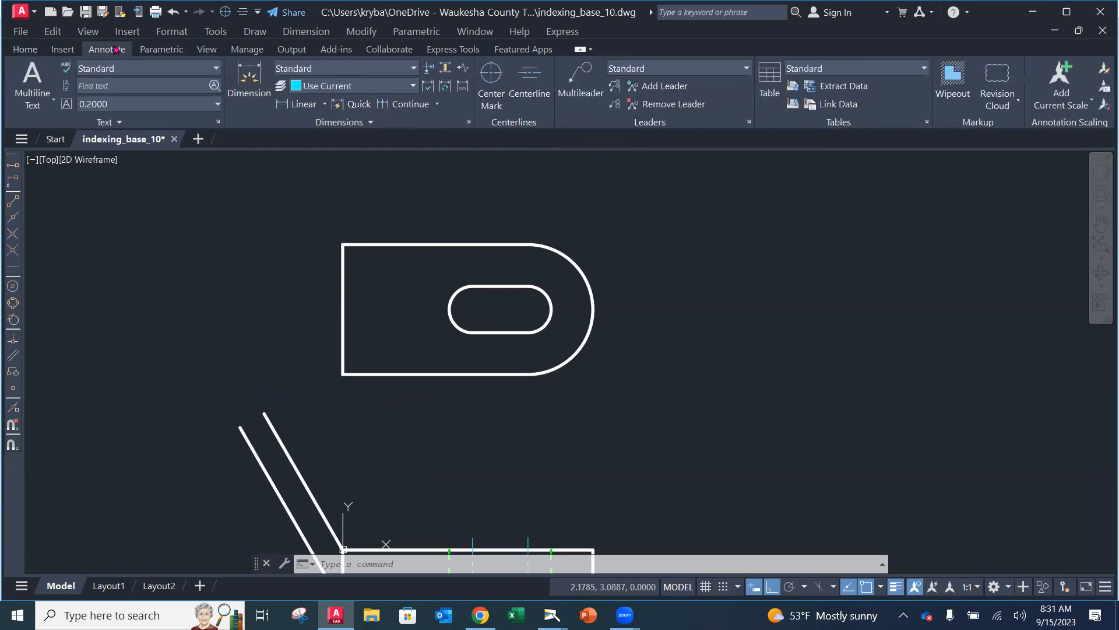
pyautogui.click(492, 74)
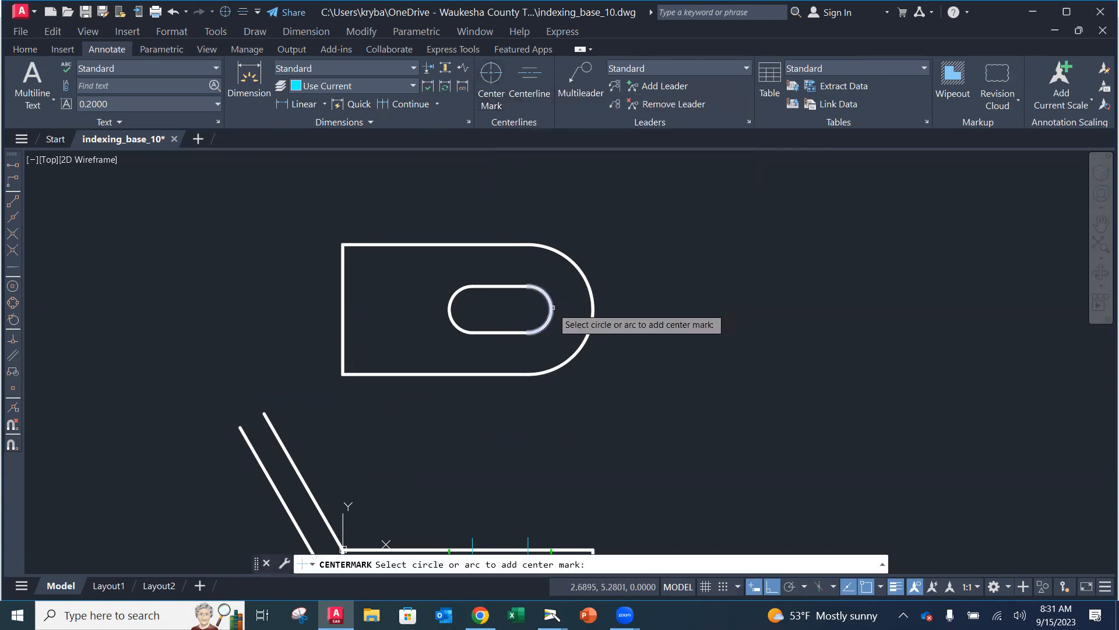
pyautogui.click(553, 307)
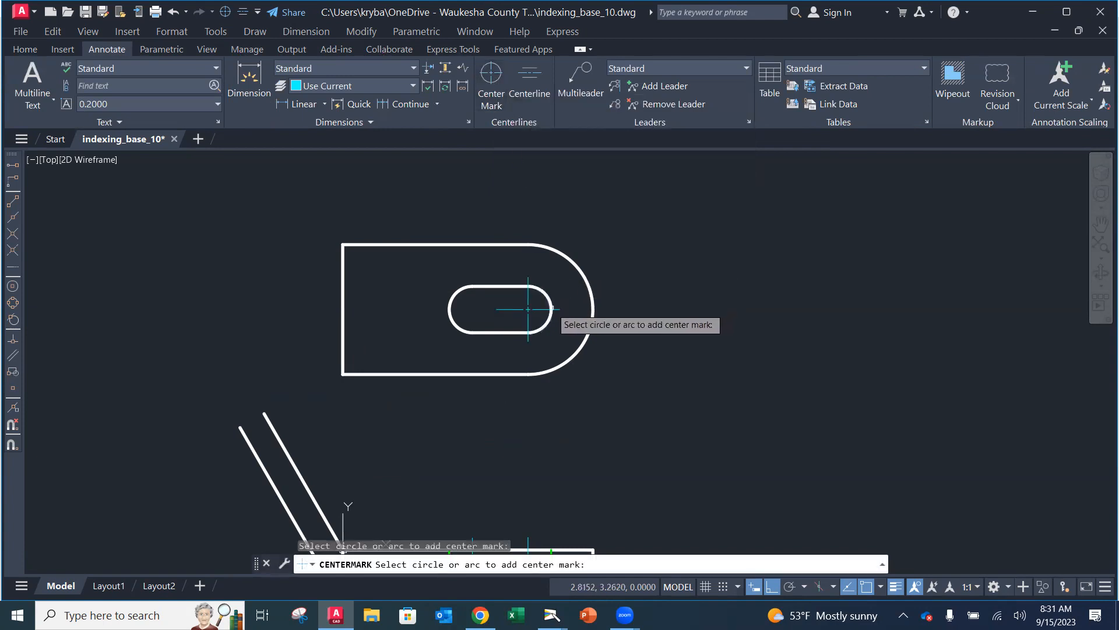
pyautogui.click(450, 313)
pyautogui.press('Escape')
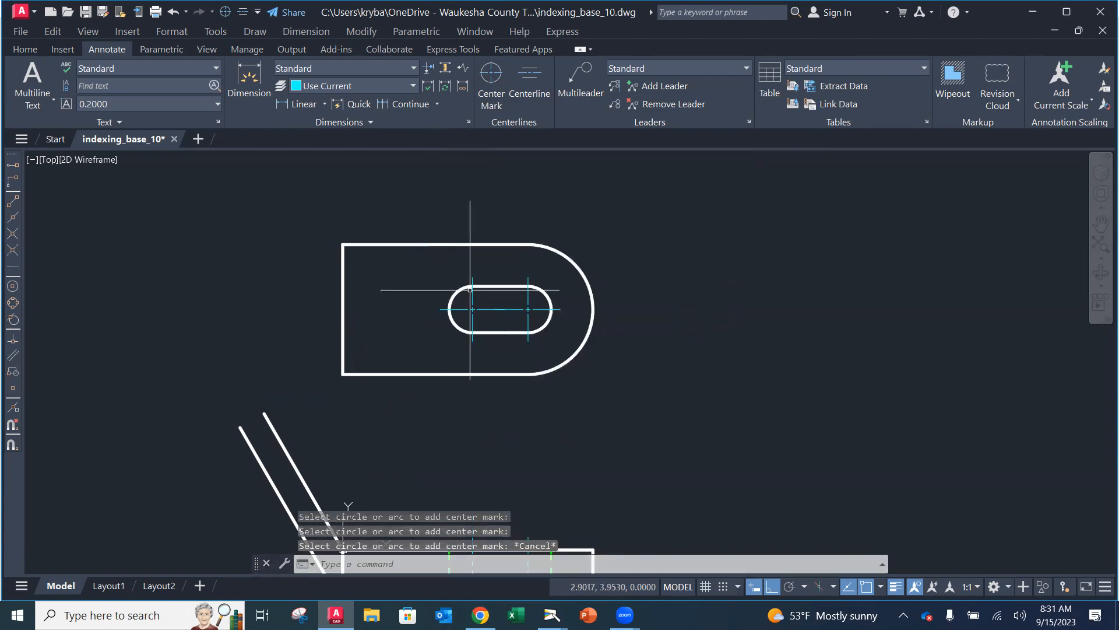
# Make OBJECT the current layer and save the drawing
pyautogui.click(25, 49)
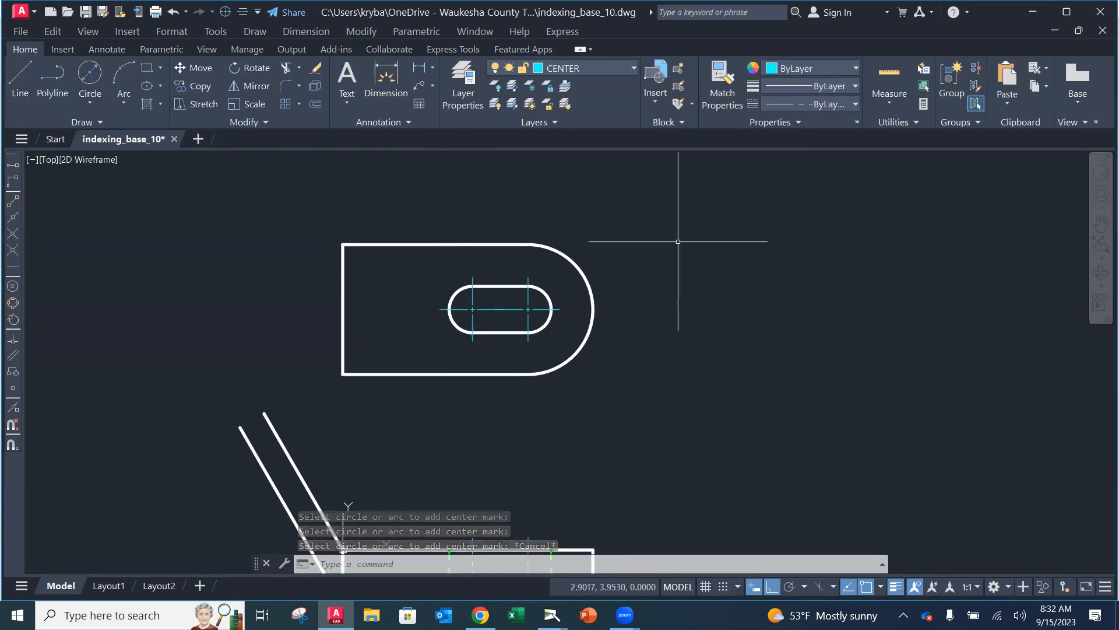
pyautogui.click(606, 68)
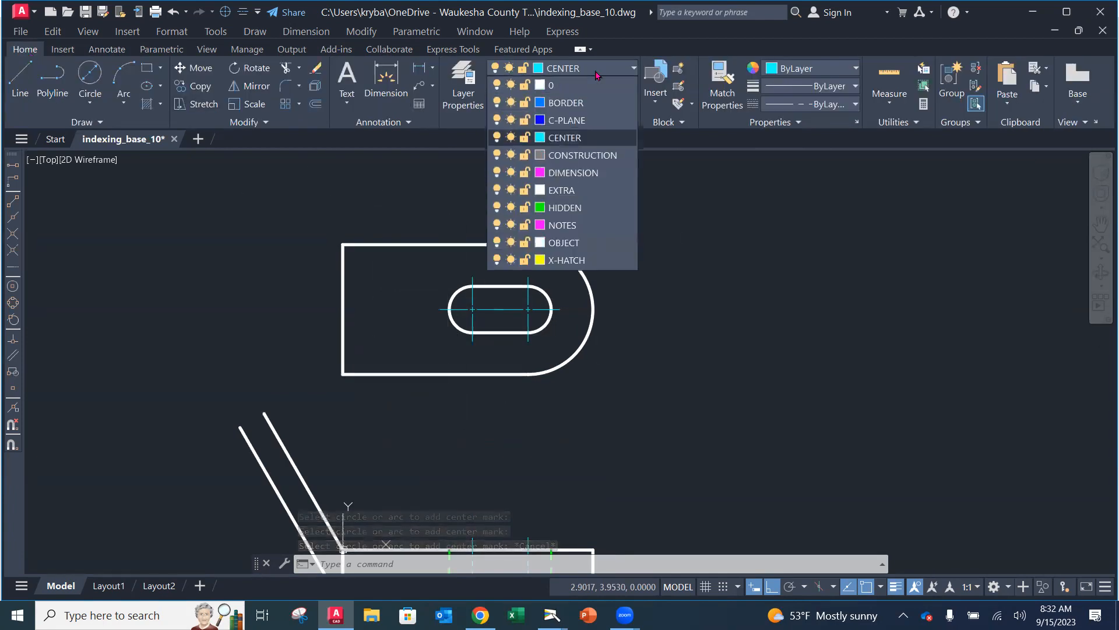
pyautogui.click(564, 243)
pyautogui.moveTo(470, 310)
pyautogui.mouseDown(button='middle')
pyautogui.moveTo(489, 220)
pyautogui.moveTo(478, 292)
pyautogui.mouseUp(button='middle')
pyautogui.scroll(-2, 488, 252)
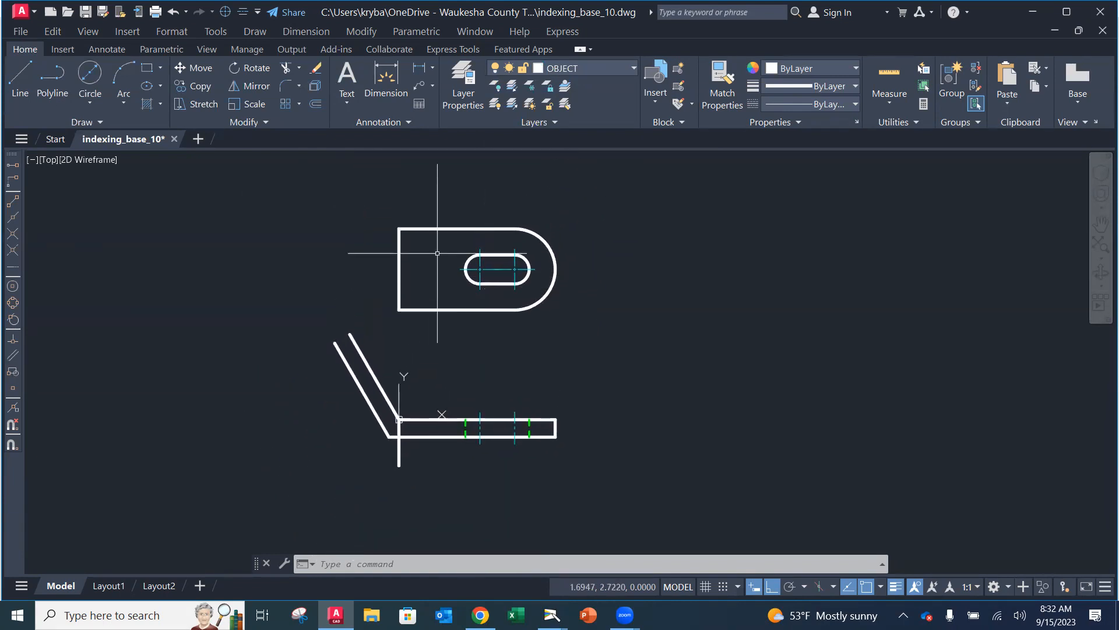
pyautogui.click(21, 32)
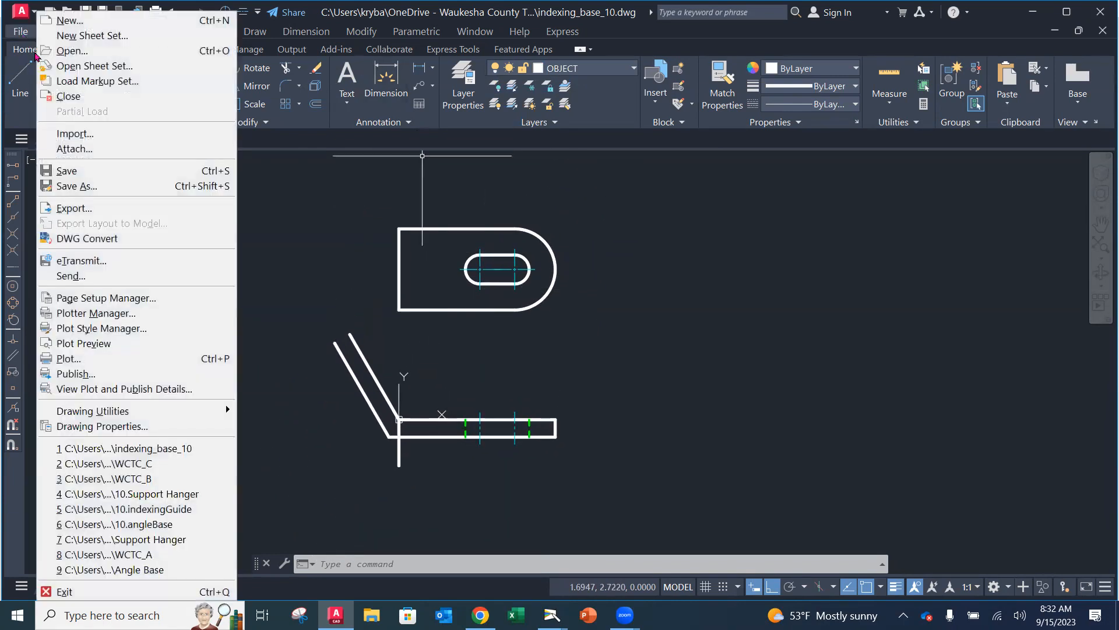
pyautogui.click(70, 173)
# Switch to the document camera to examine the textbook's Indexing Guide sketch, and return to AutoCAD
pyautogui.moveTo(492, 342)
pyautogui.mouseDown(button='middle')
pyautogui.moveTo(542, 350)
pyautogui.moveTo(529, 349)
pyautogui.mouseUp(button='middle')
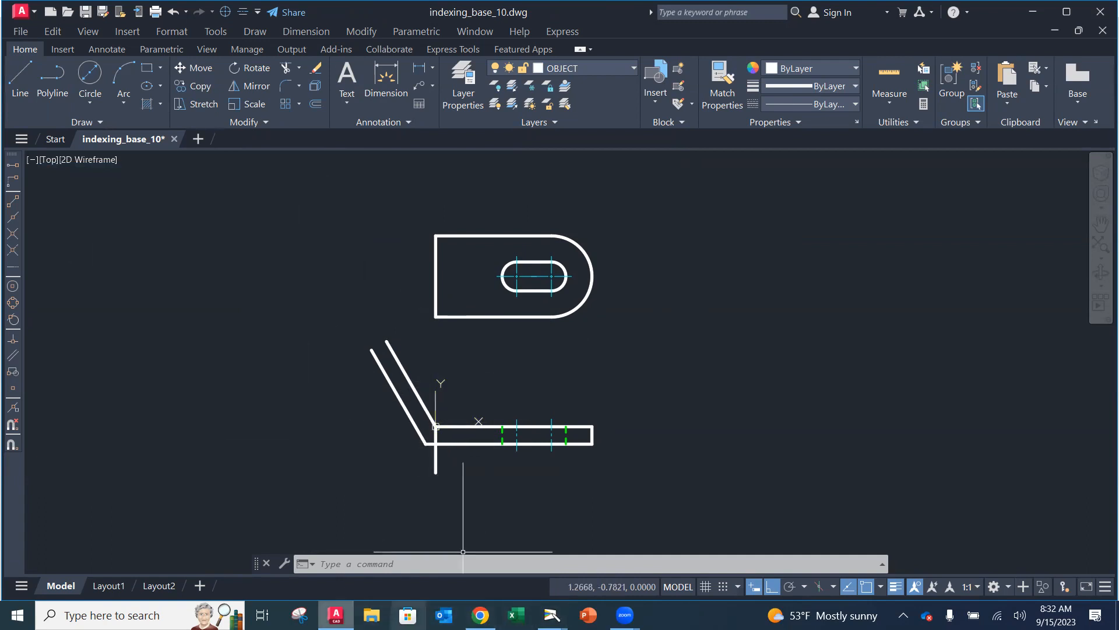
pyautogui.click(552, 615)
pyautogui.click(602, 565)
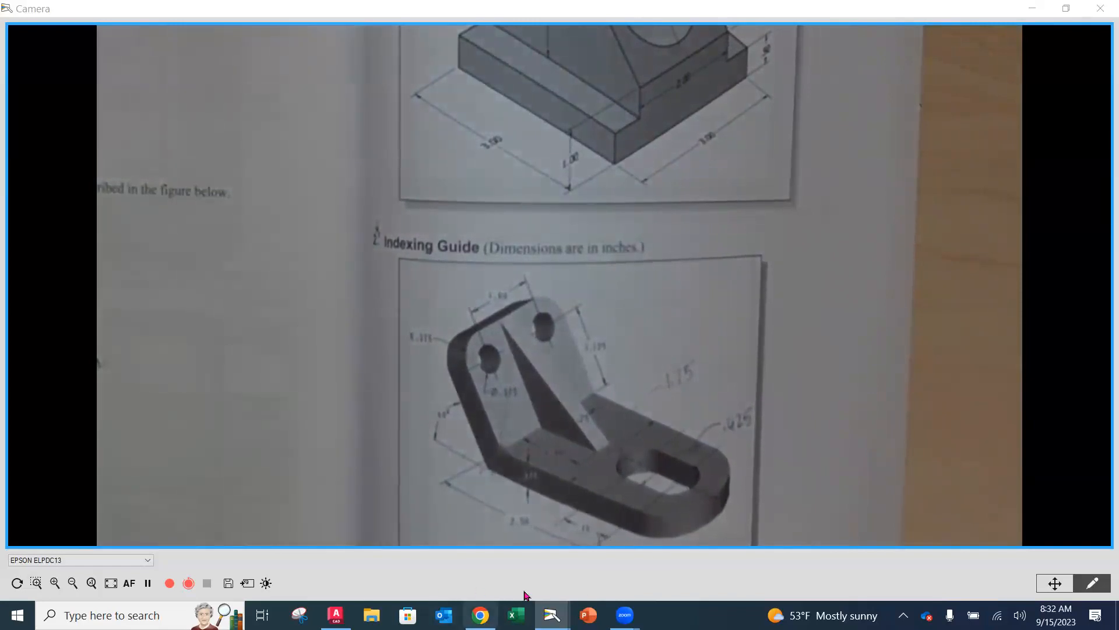
pyautogui.moveTo(551, 615)
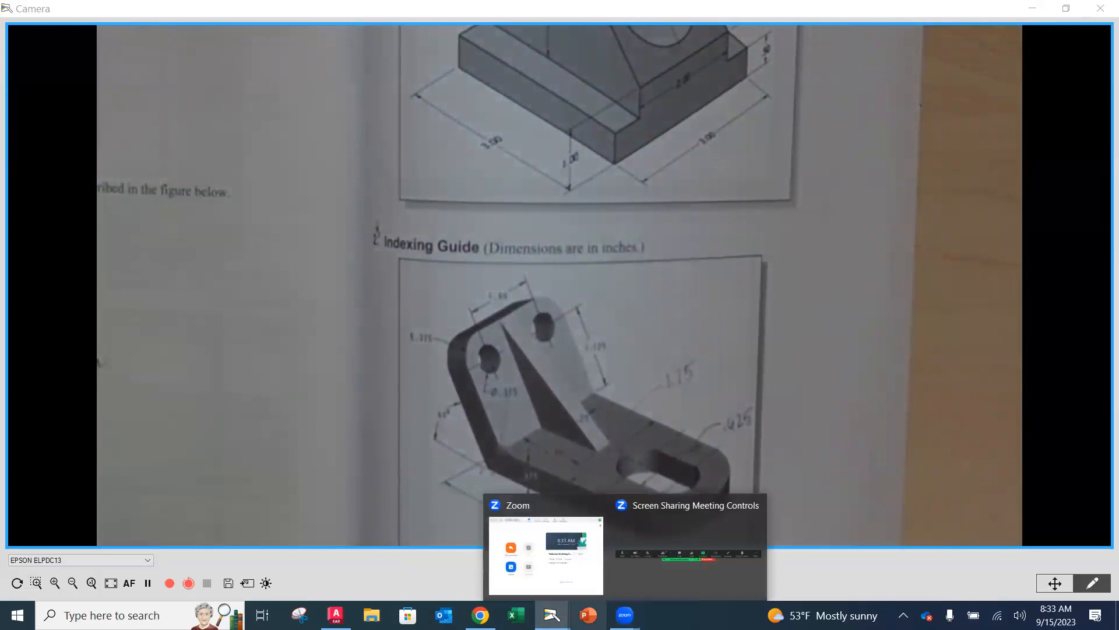
pyautogui.click(336, 615)
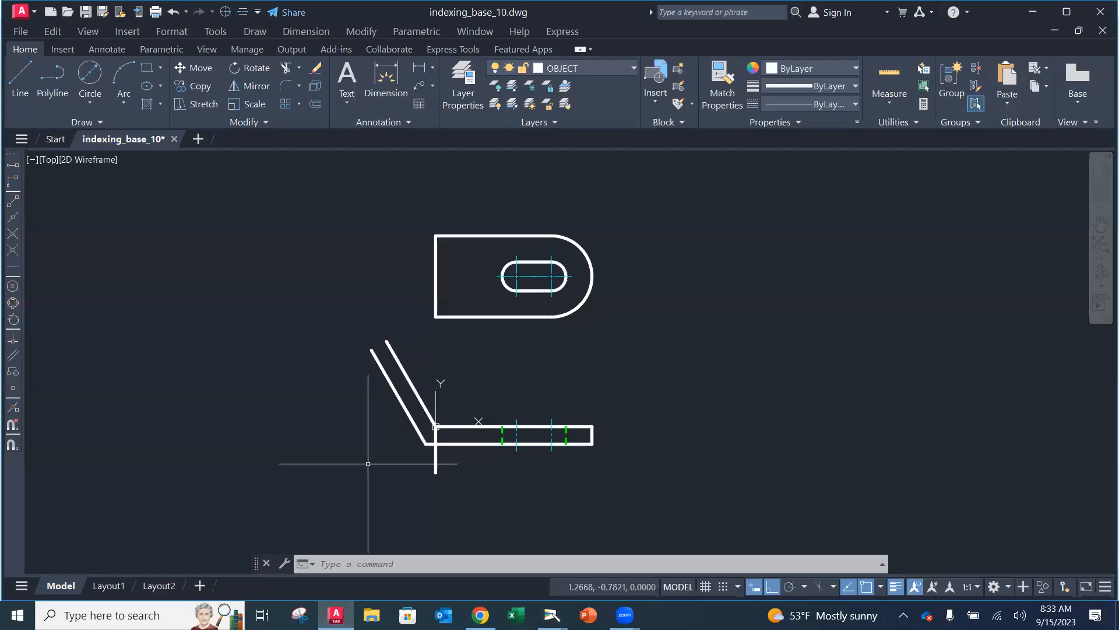
pyautogui.press('Escape')
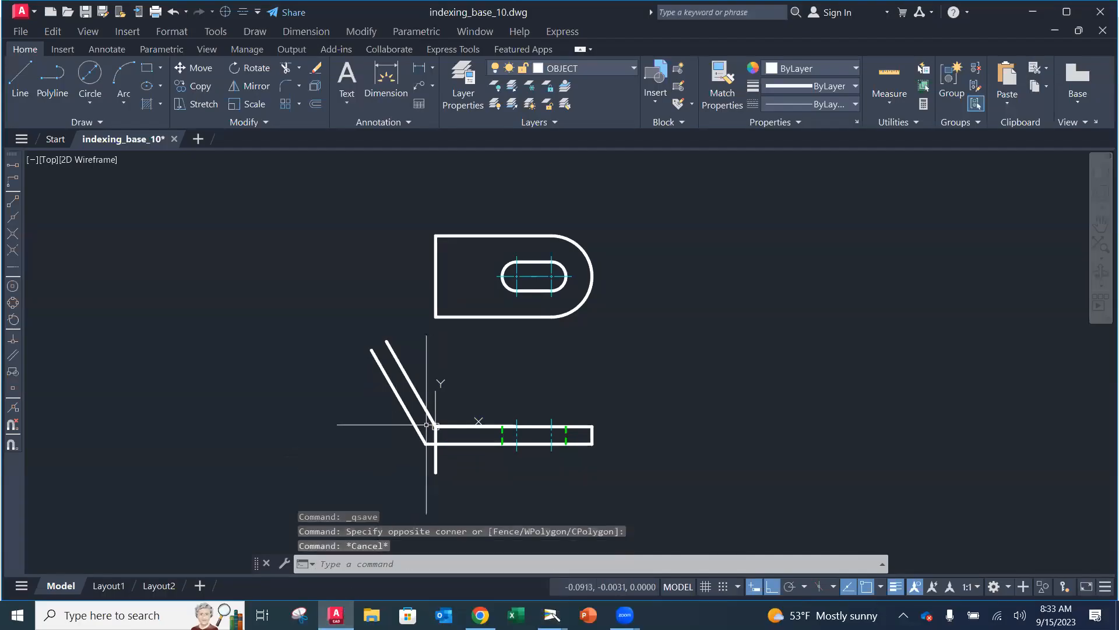
pyautogui.scroll(2, 434, 426)
pyautogui.scroll(2, 443, 408)
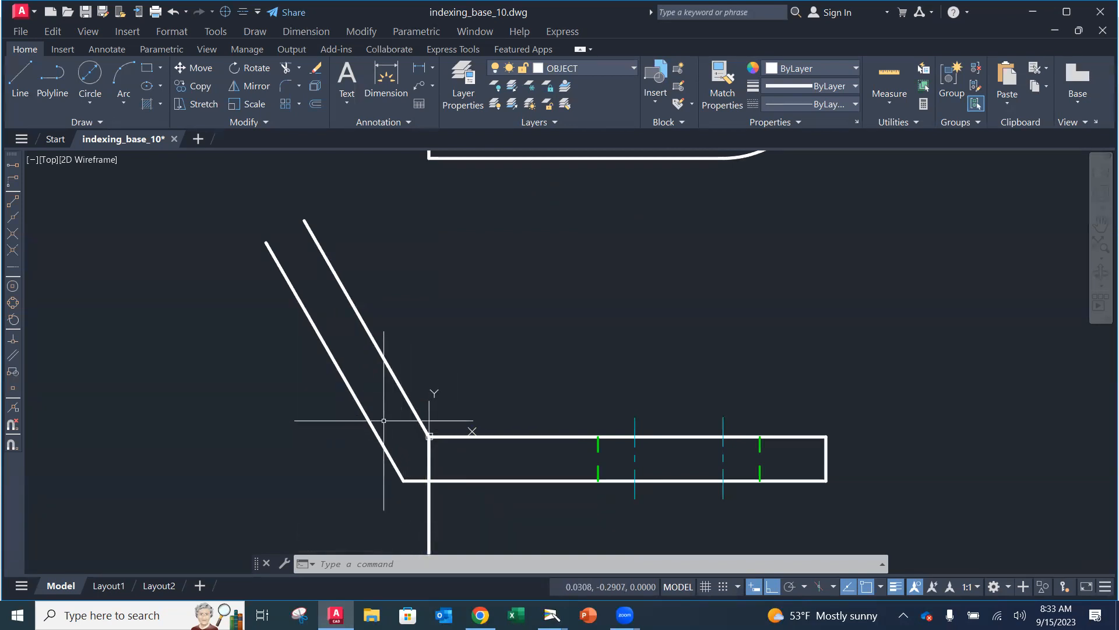
pyautogui.write('l')
pyautogui.press('Return')
pyautogui.press('Escape')
pyautogui.press('Escape')
pyautogui.press('Escape')
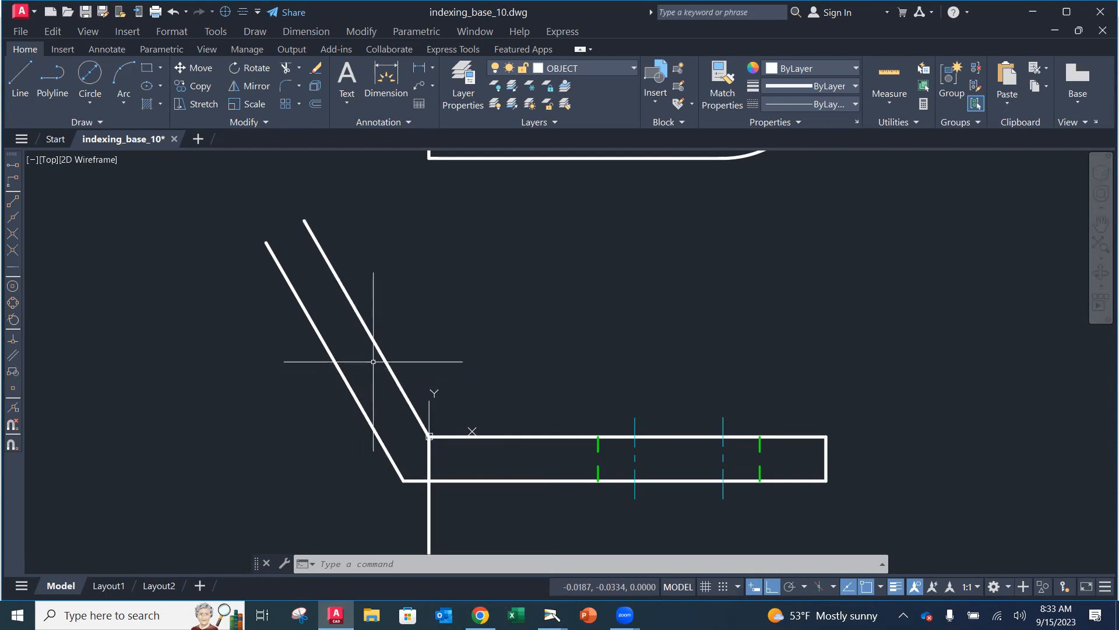
pyautogui.click(429, 461)
pyautogui.moveTo(429, 436)
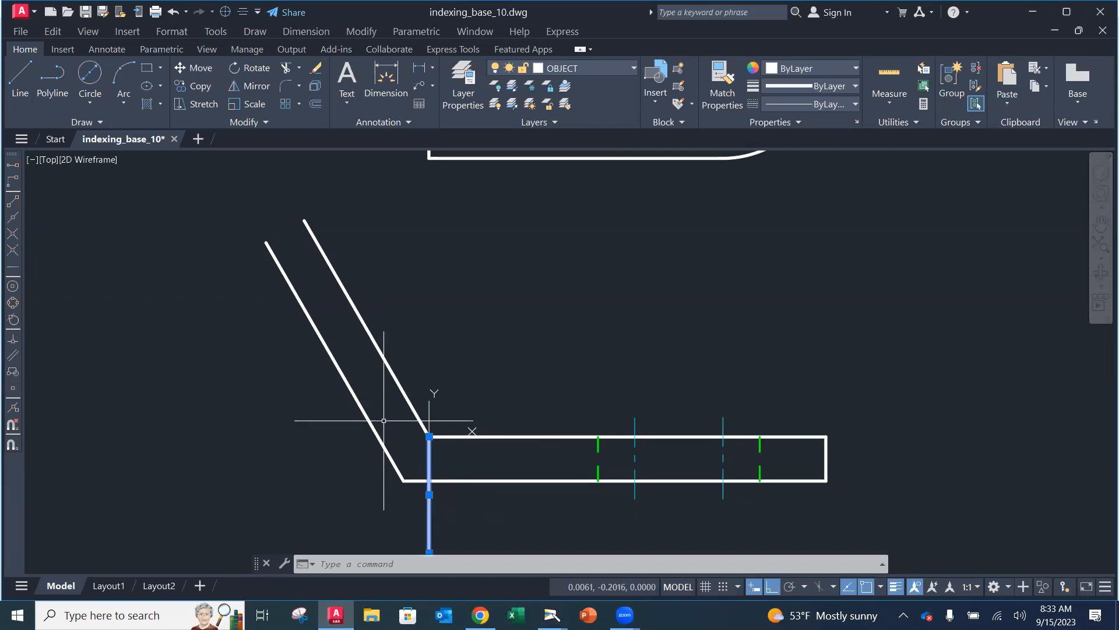
pyautogui.press('Escape')
pyautogui.press('Escape')
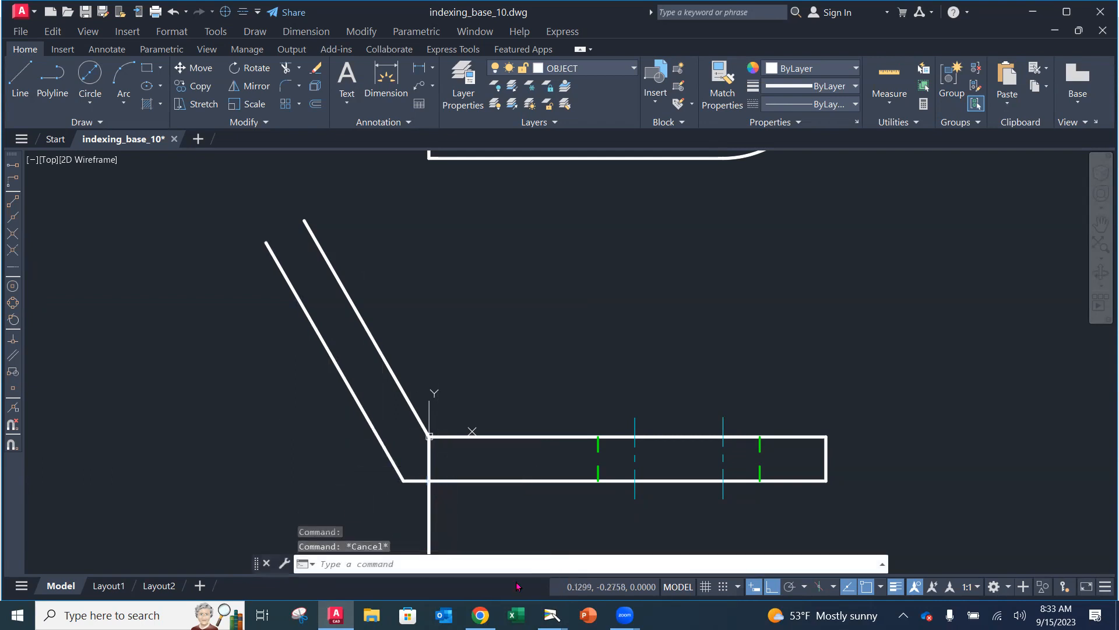
# Check the Indexing Guide's angled arm in the document camera view once more, and switch back to AutoCAD
pyautogui.moveTo(563, 600)
pyautogui.click(496, 560)
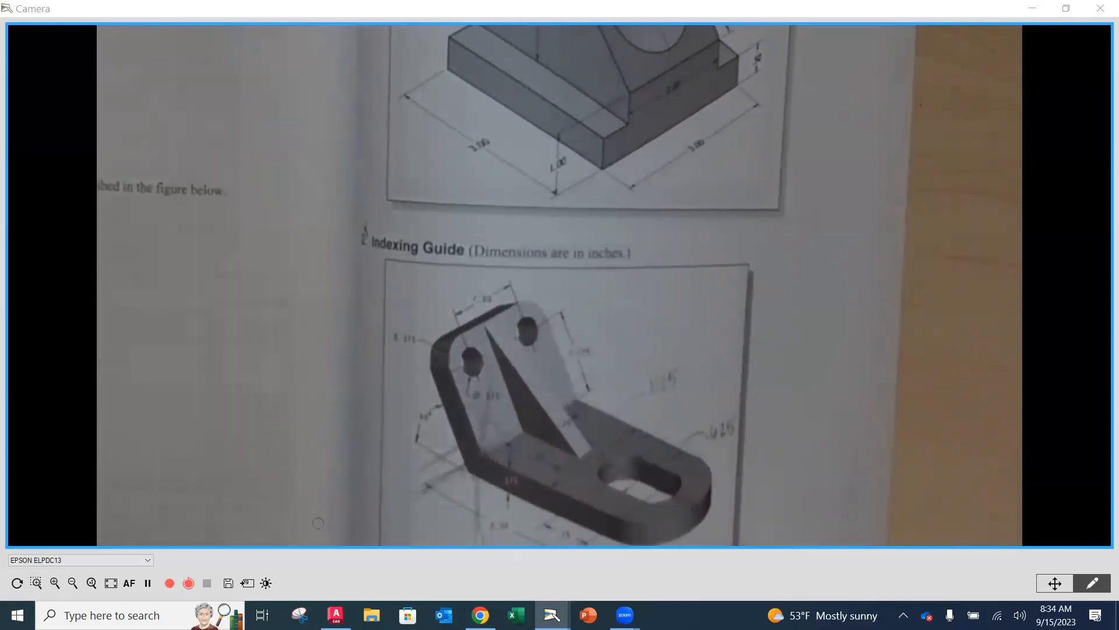
pyautogui.click(335, 614)
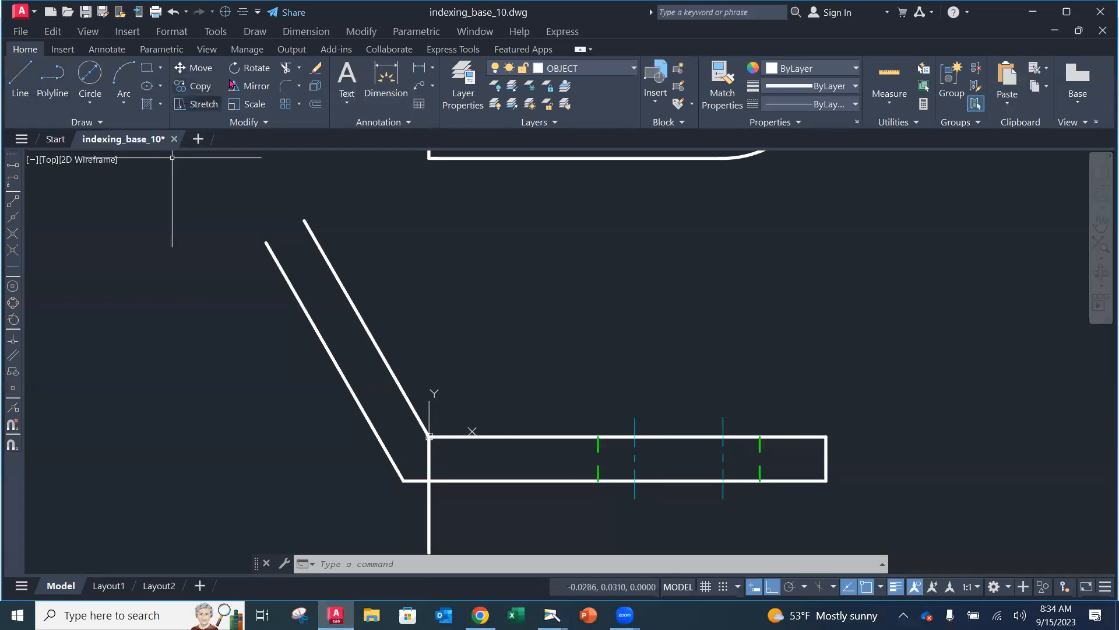
# Rotate the vertical construction line at the bend by 210 degrees about its upper endpoint at the inner corner
pyautogui.click(250, 70)
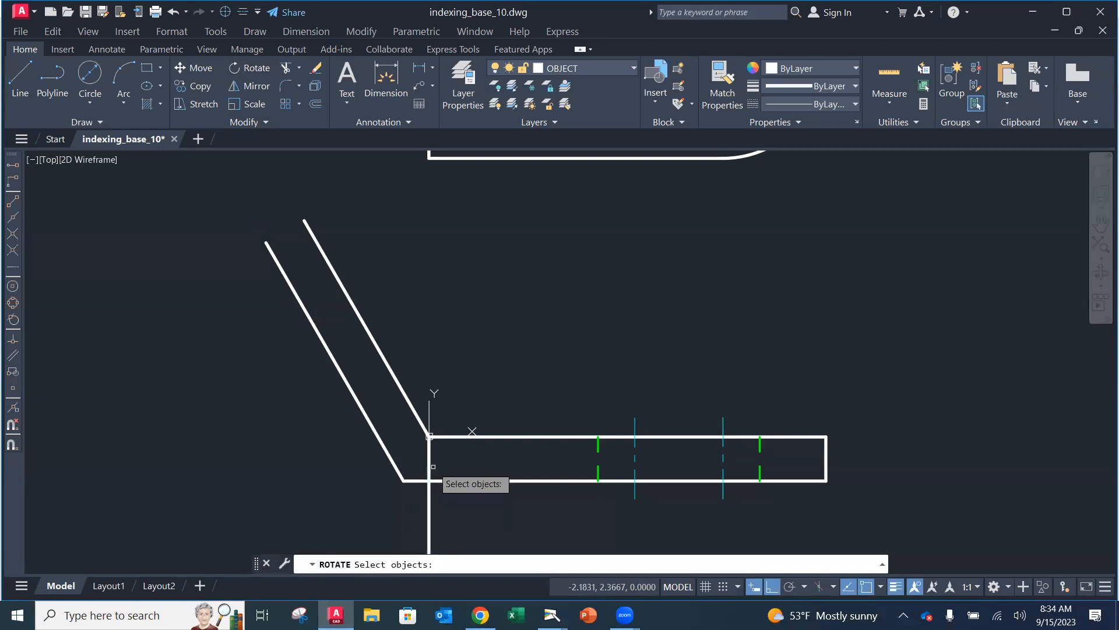
pyautogui.click(430, 462)
pyautogui.press('Return')
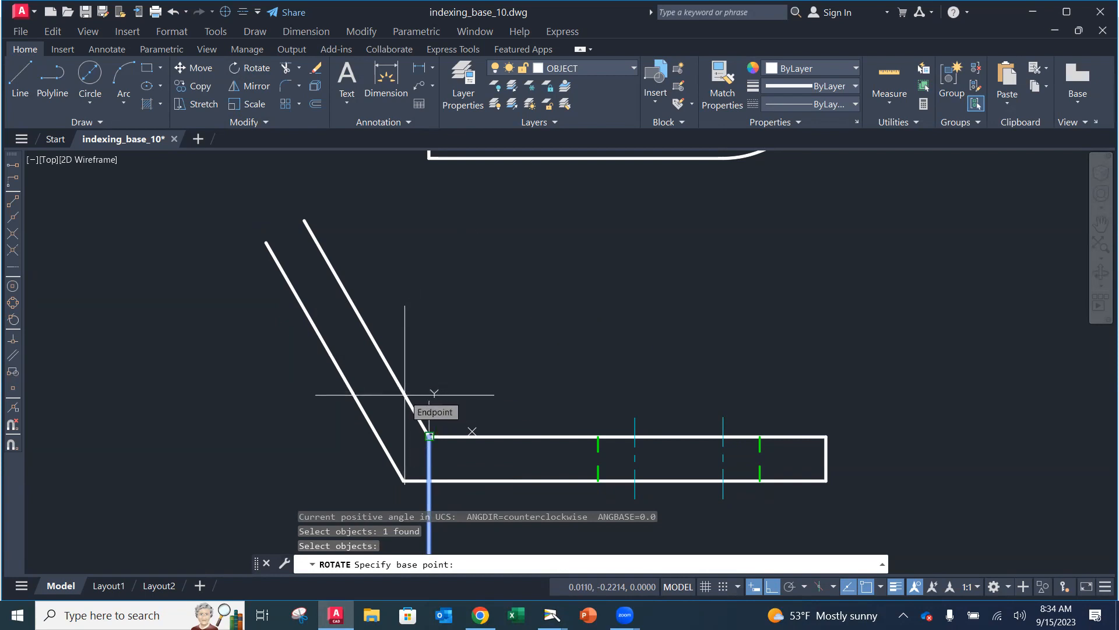
pyautogui.click(430, 436)
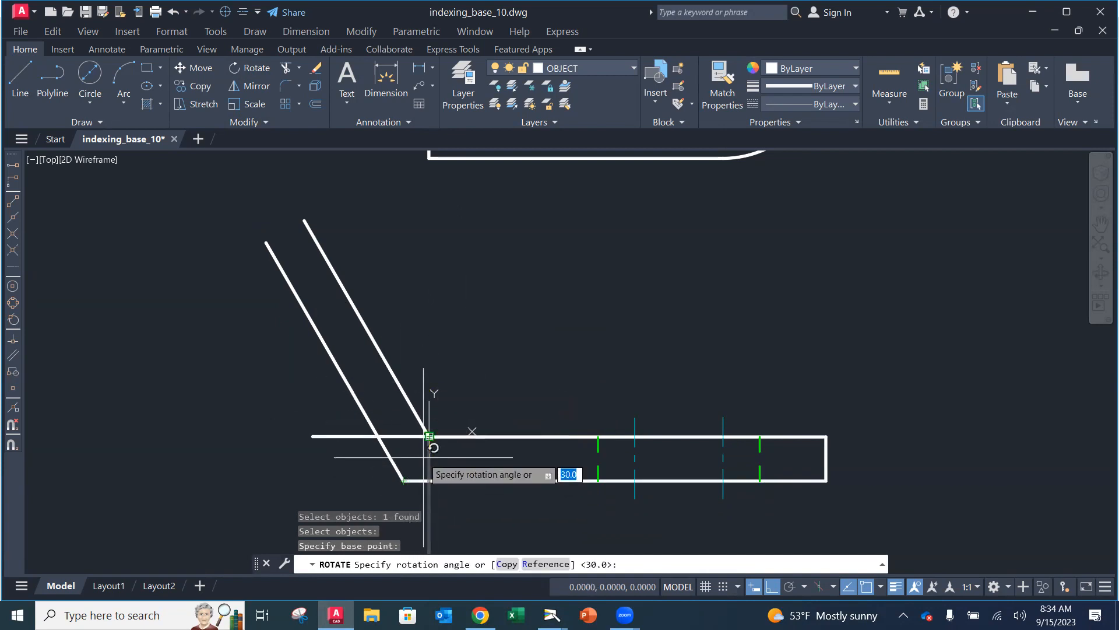
pyautogui.write('210')
pyautogui.press('Return')
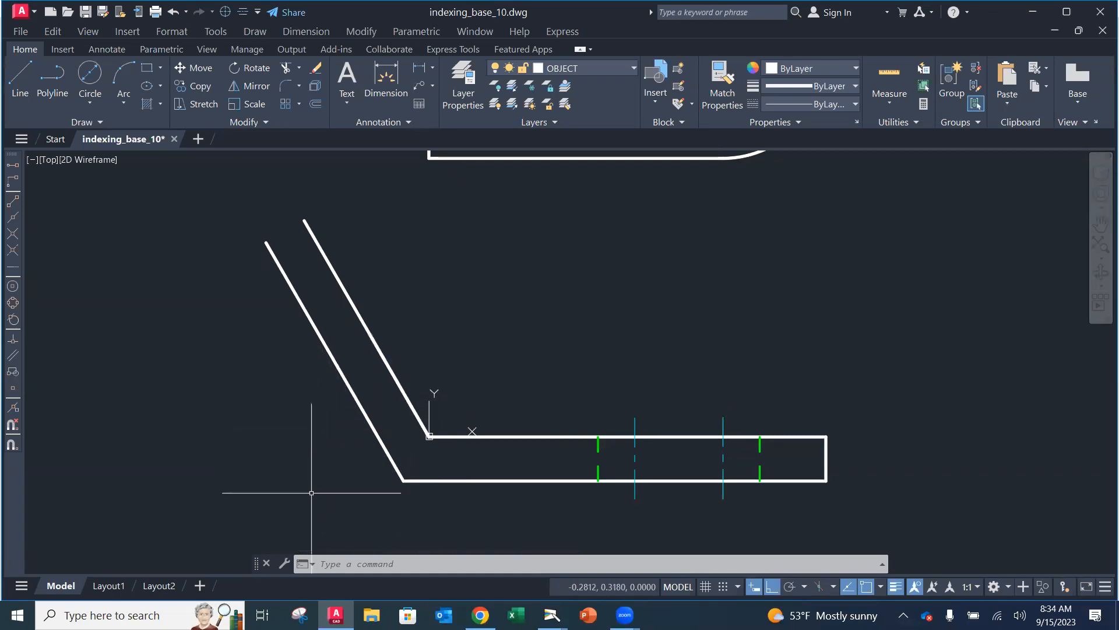
# Undo the rotation of the vertical line at the bend
pyautogui.write('u')
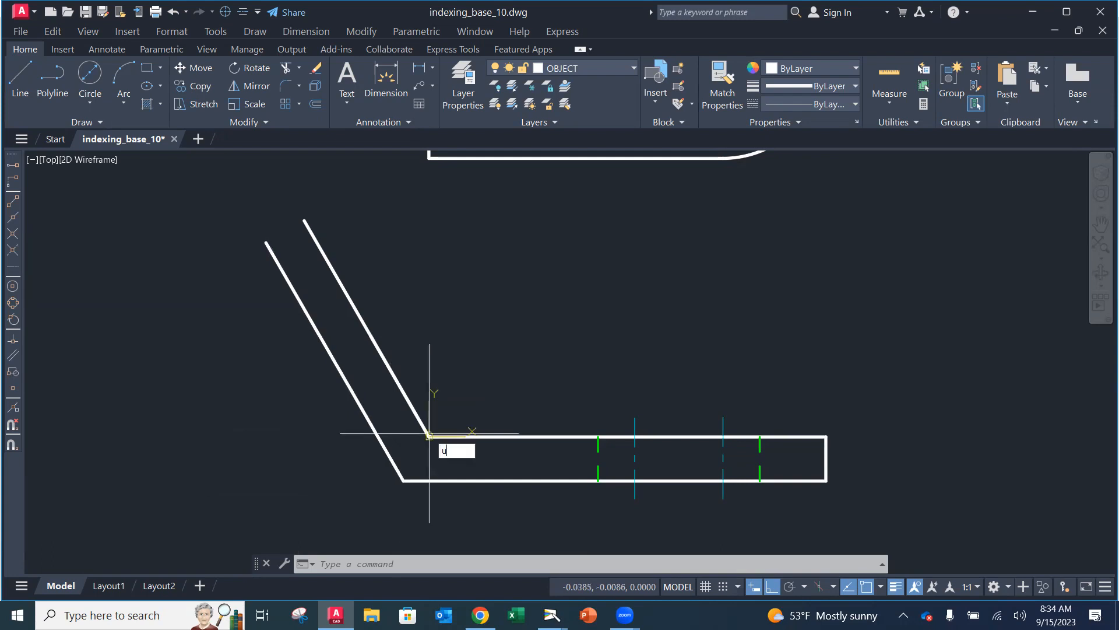
pyautogui.press('Return')
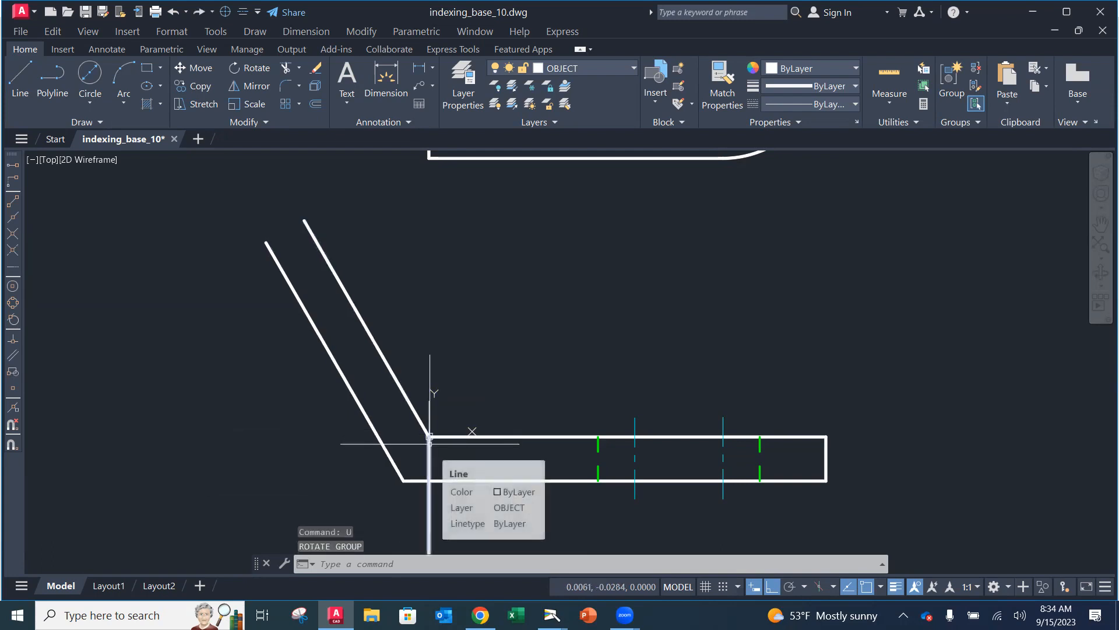
pyautogui.press('Return')
pyautogui.press('Escape')
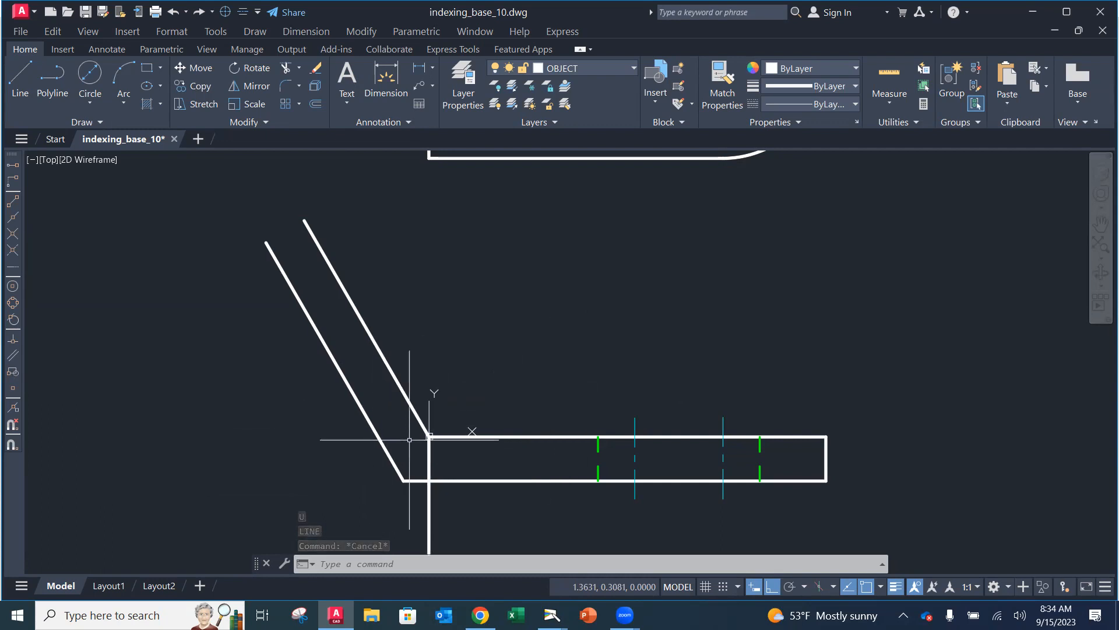
# With Ortho off, draw a line from a free point outside the angled arm, crossing it and perpendicular to its inner edge
pyautogui.click(20, 76)
pyautogui.click(237, 470)
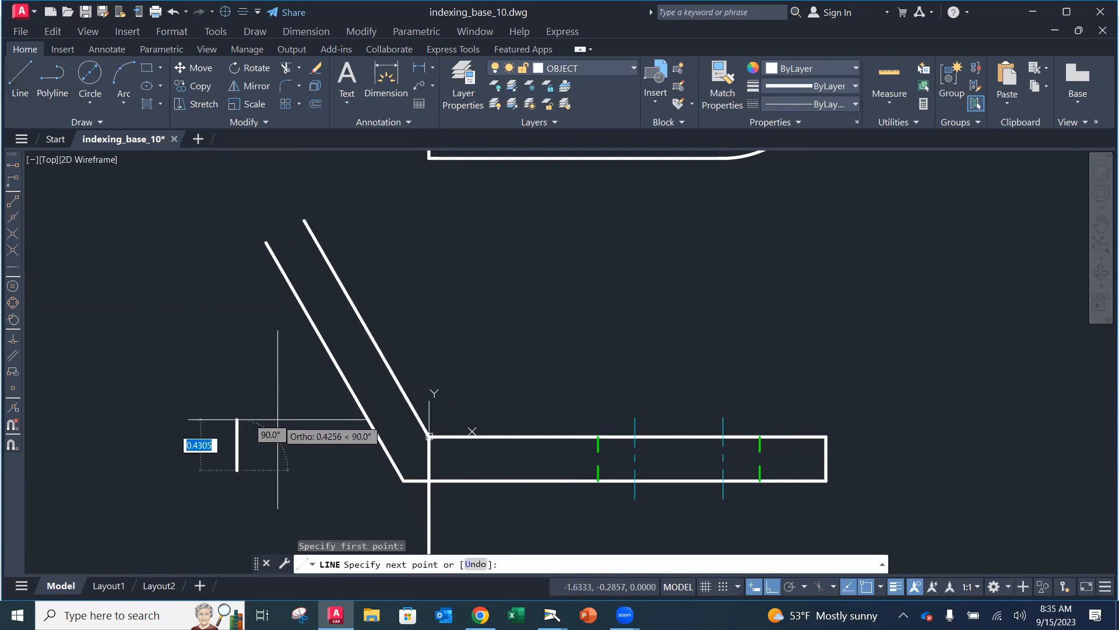
pyautogui.click(771, 588)
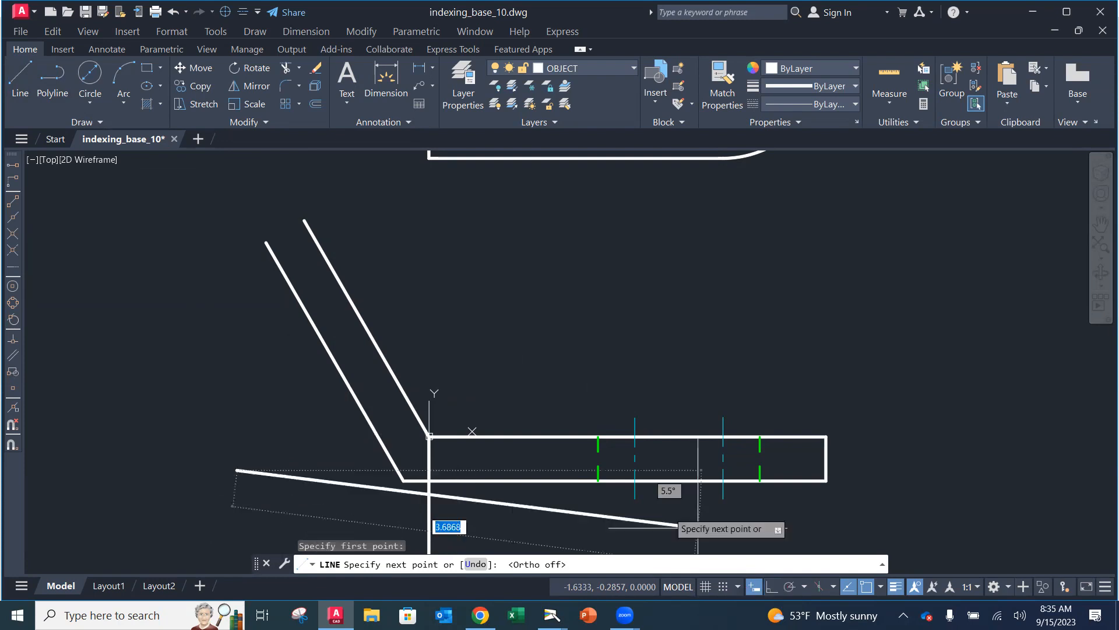
pyautogui.keyDown('shift'); pyautogui.rightClick(479, 390); pyautogui.keyUp('shift')
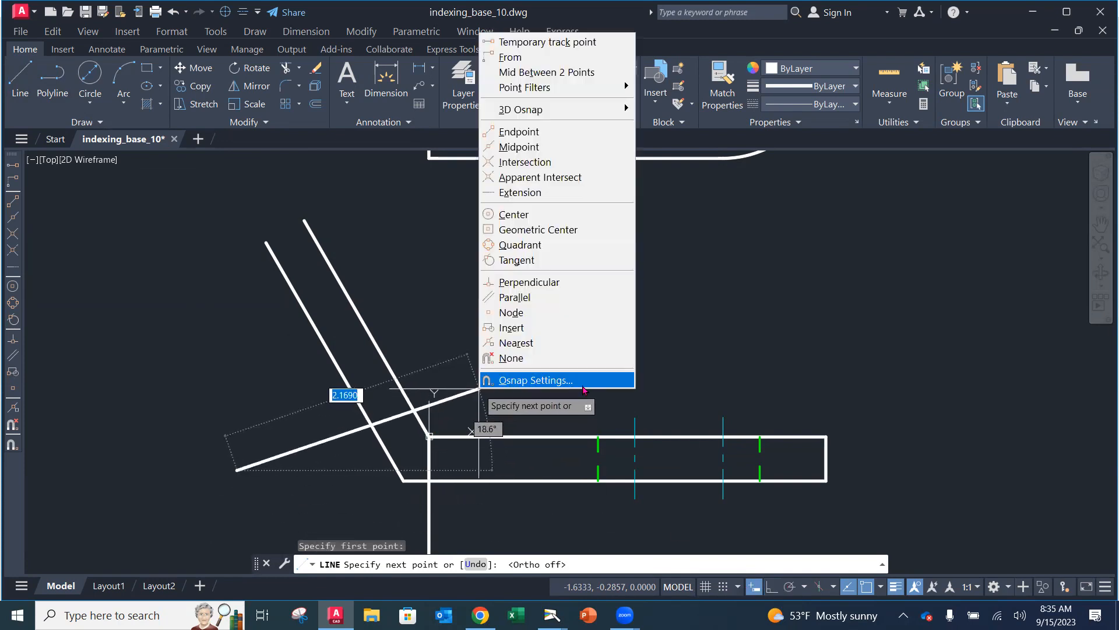
pyautogui.click(542, 282)
pyautogui.press('Escape')
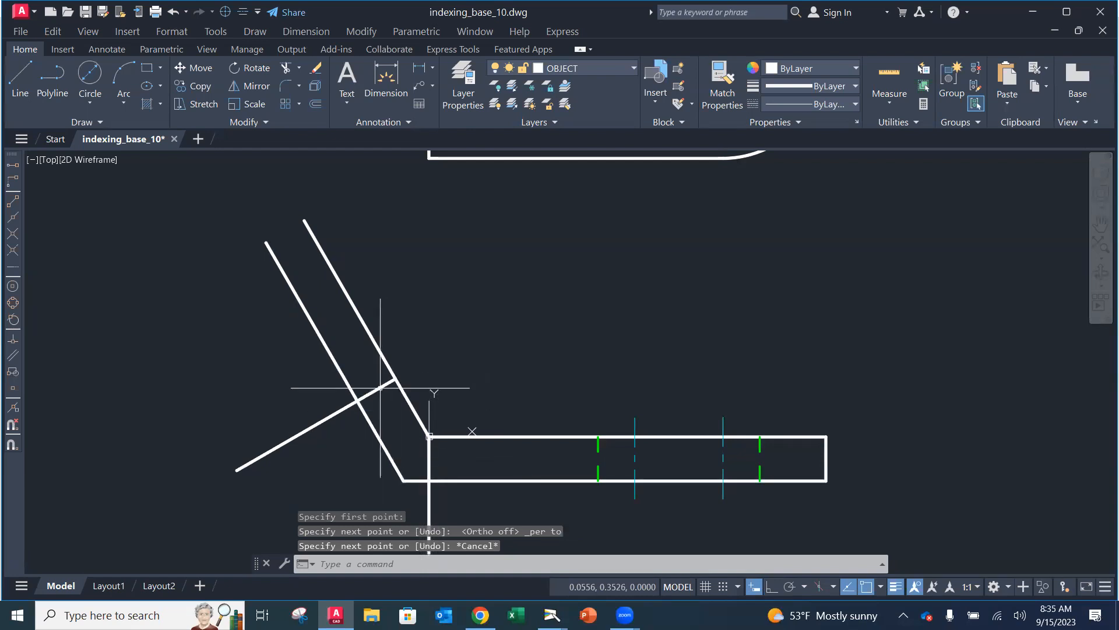
# Erase the freely drawn perpendicular line that crosses the angled arm
pyautogui.press('Escape')
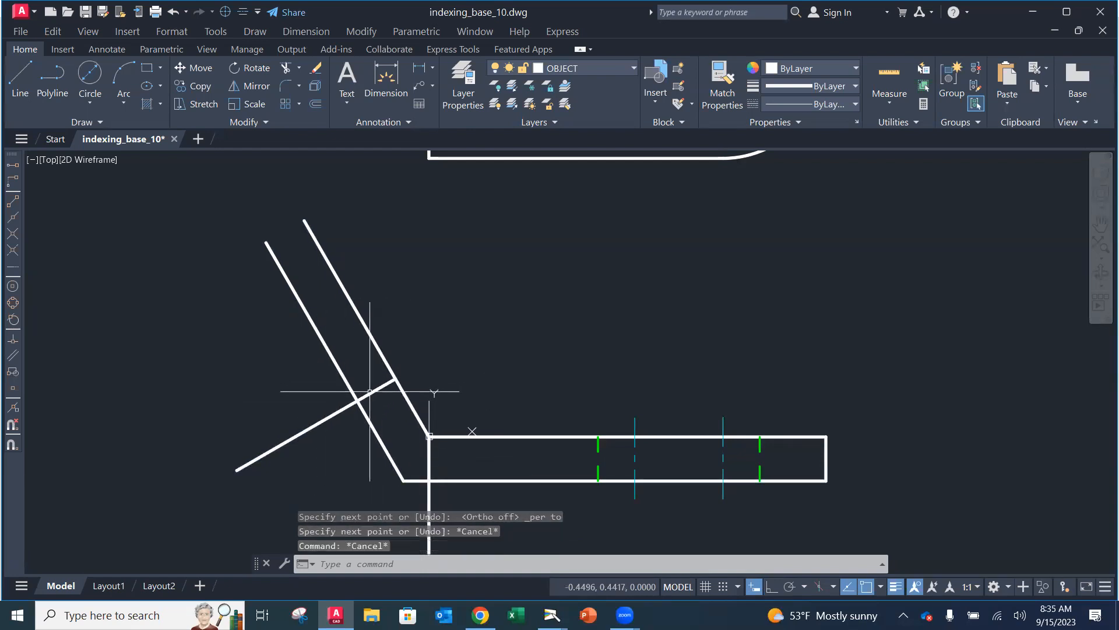
pyautogui.write('e')
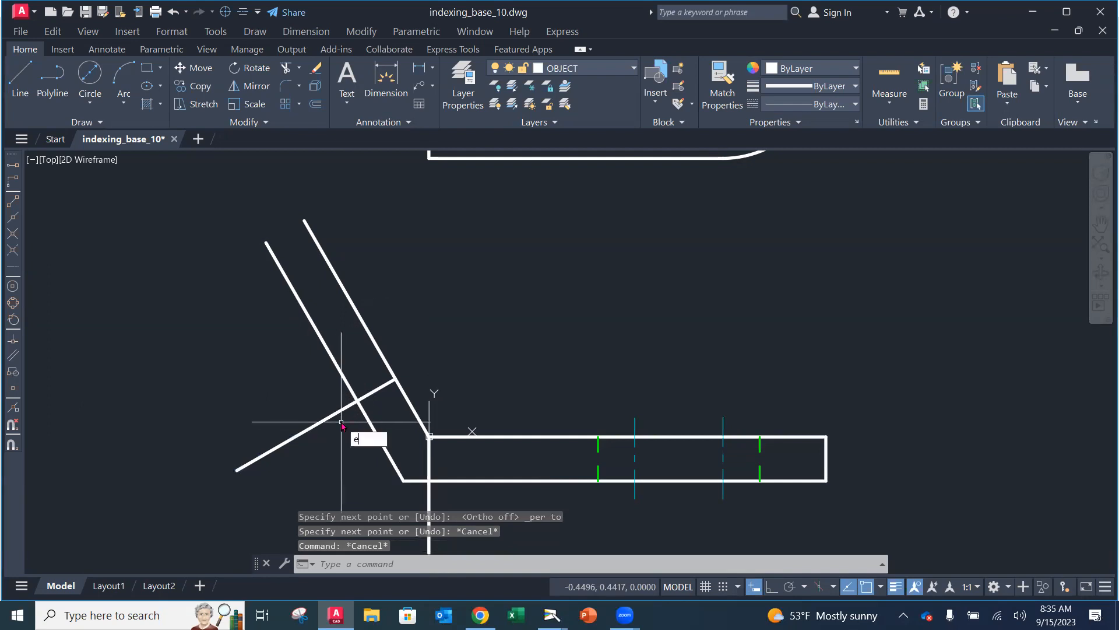
pyautogui.press('Return')
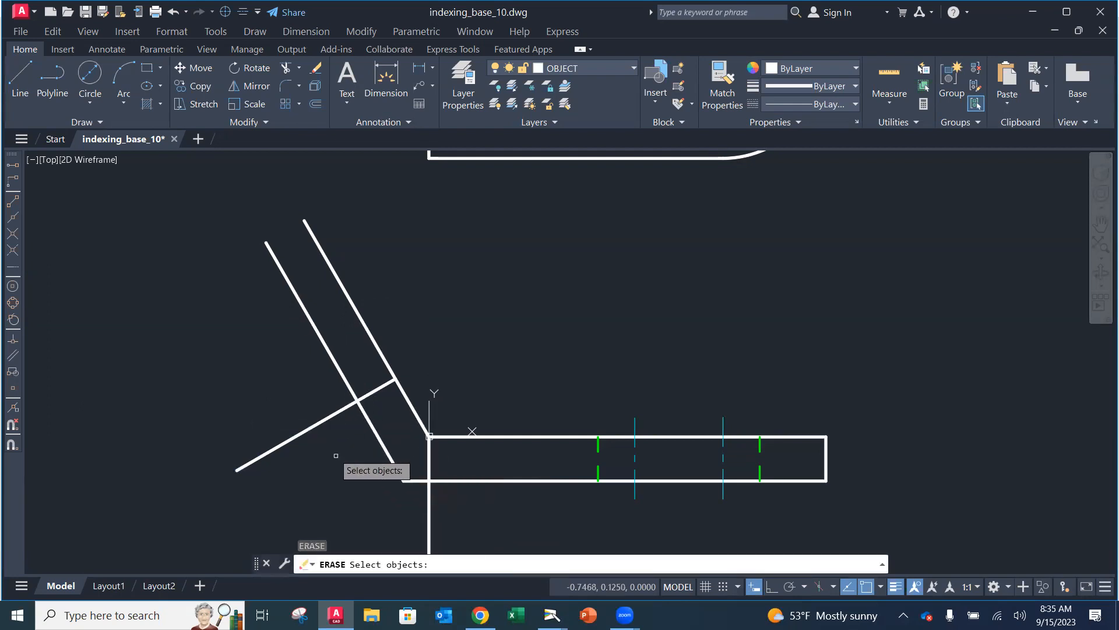
pyautogui.click(322, 421)
pyautogui.press('Return')
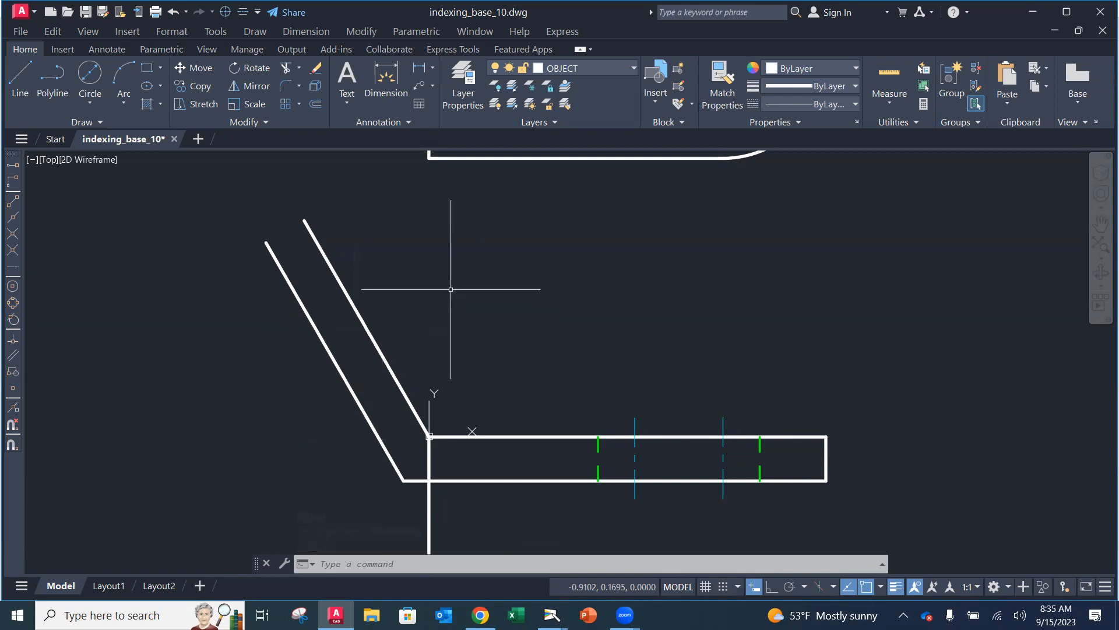
pyautogui.click(263, 70)
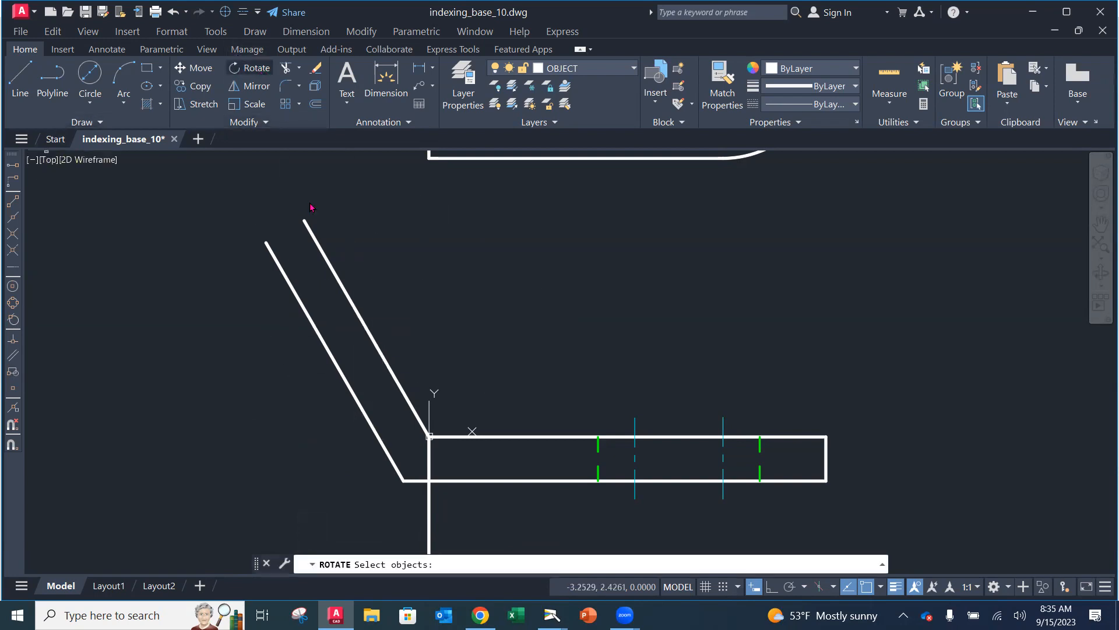
pyautogui.click(429, 457)
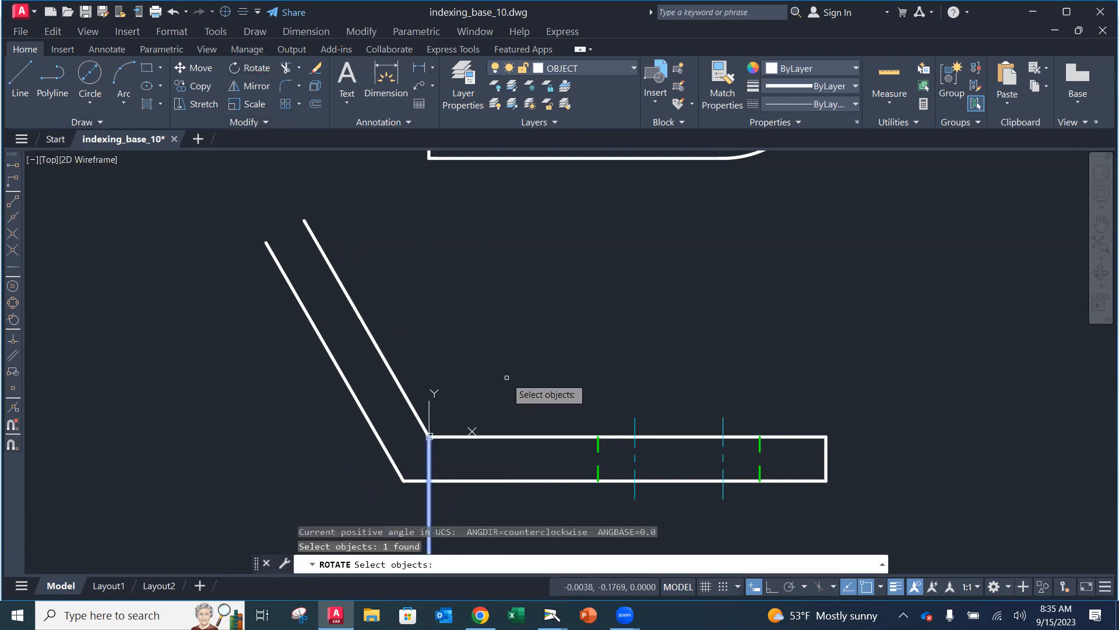
pyautogui.press('Return')
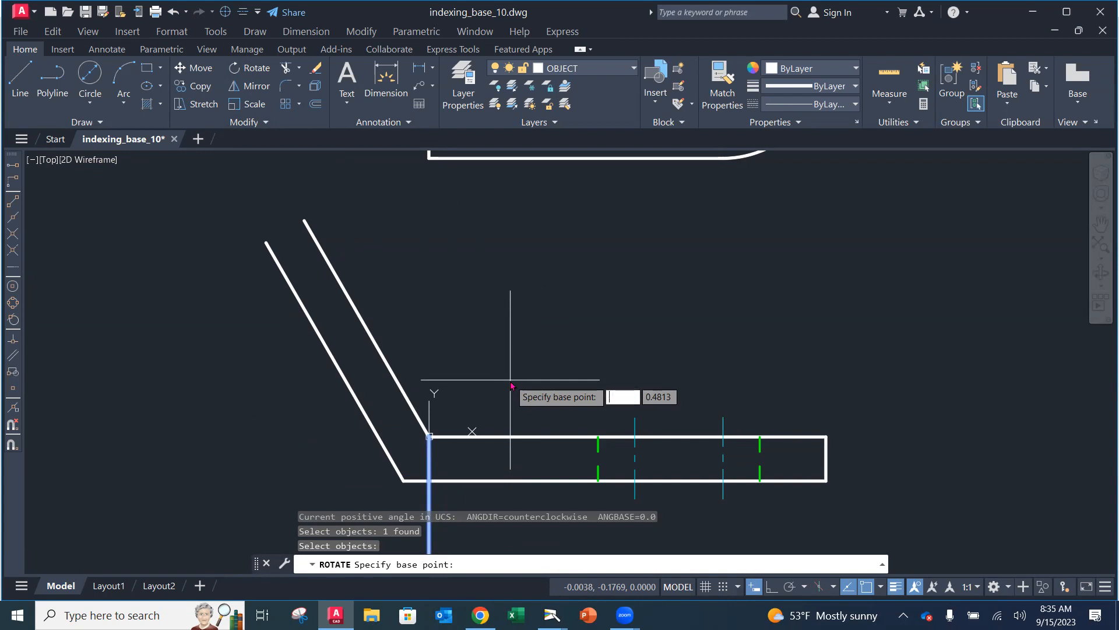
pyautogui.click(429, 436)
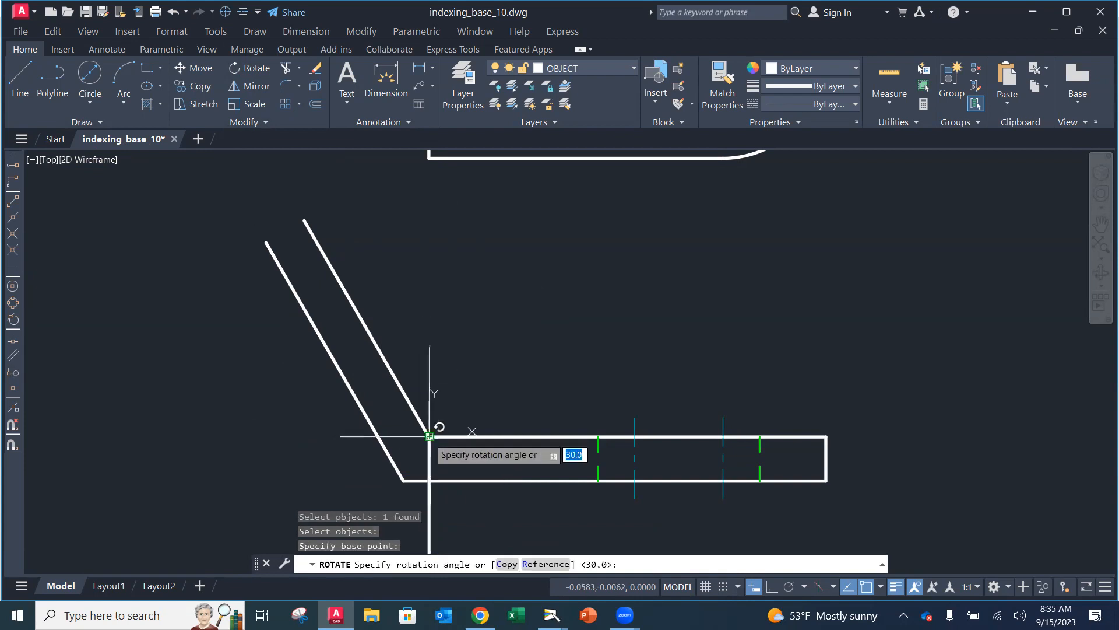
pyautogui.click(430, 436)
pyautogui.press('Escape')
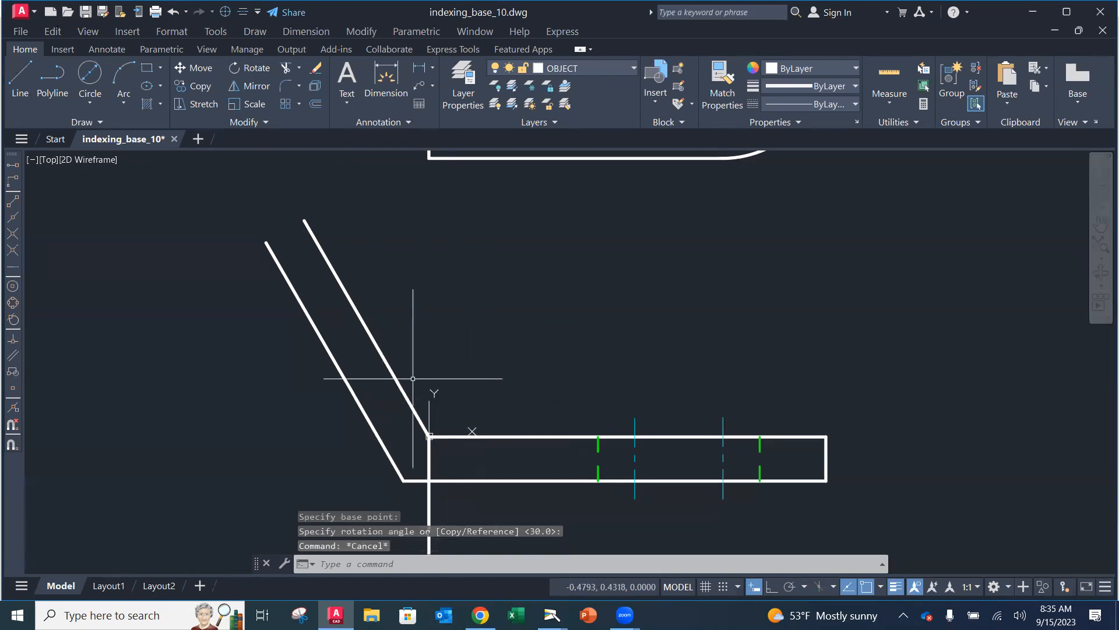
pyautogui.press('Escape')
# Rotate the vertical construction line at the bend by -60 degrees about its upper endpoint at the inner corner
pyautogui.write('rot')
pyautogui.press('Return')
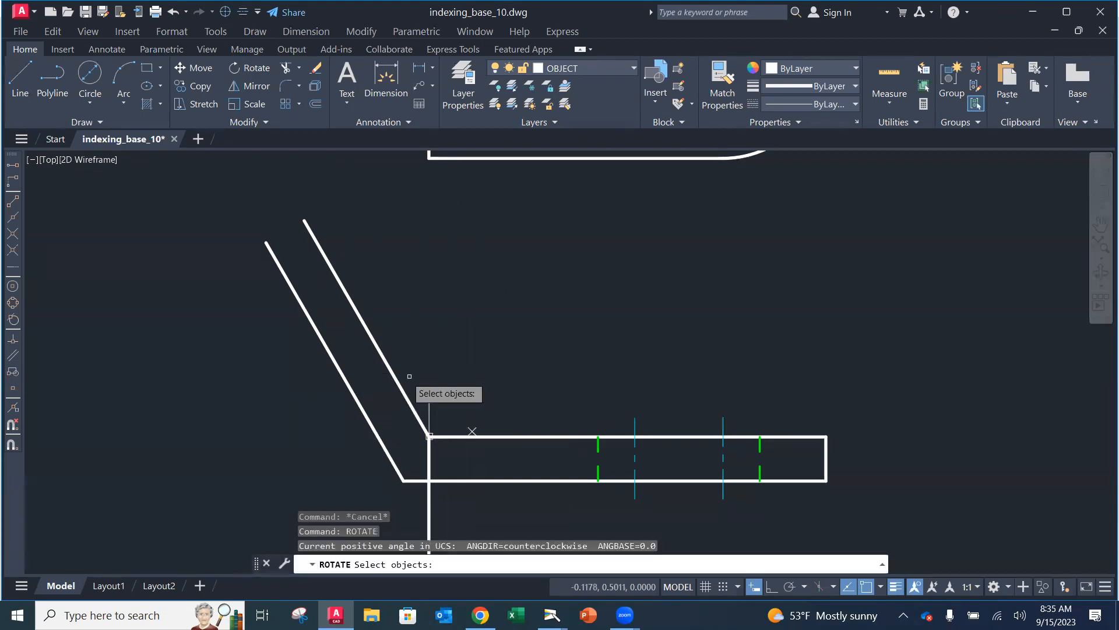
pyautogui.click(429, 460)
pyautogui.press('Return')
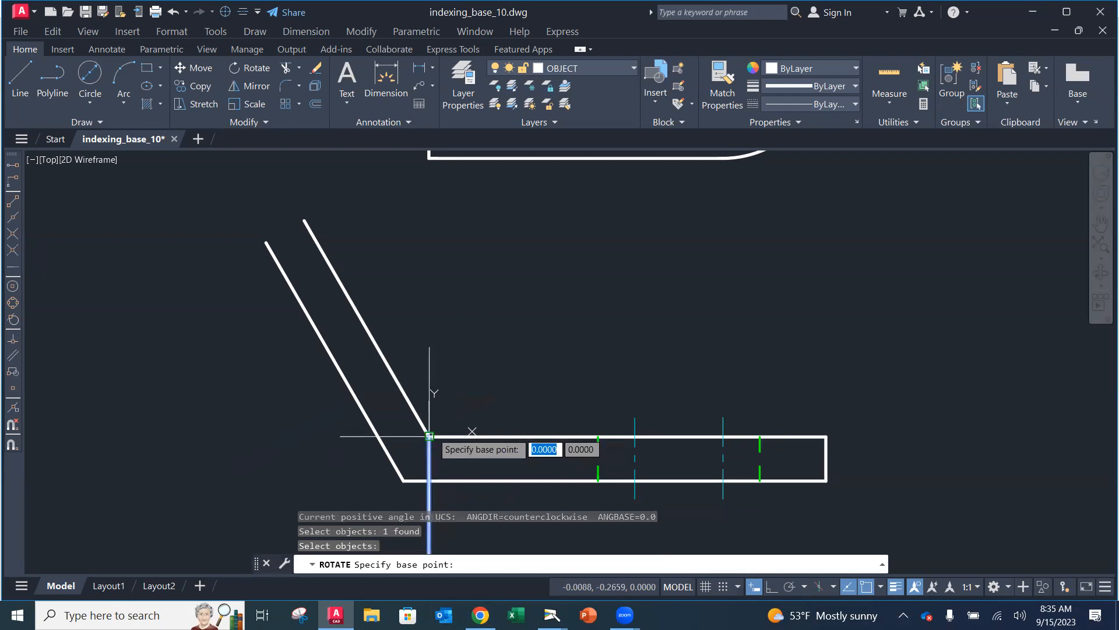
pyautogui.click(429, 436)
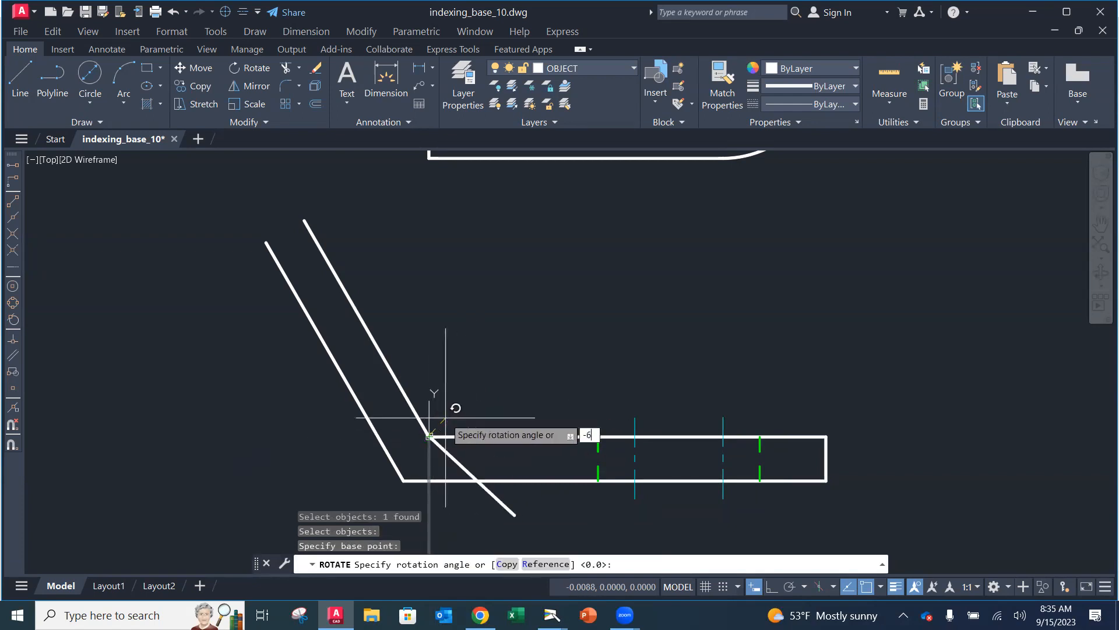
pyautogui.press('Return')
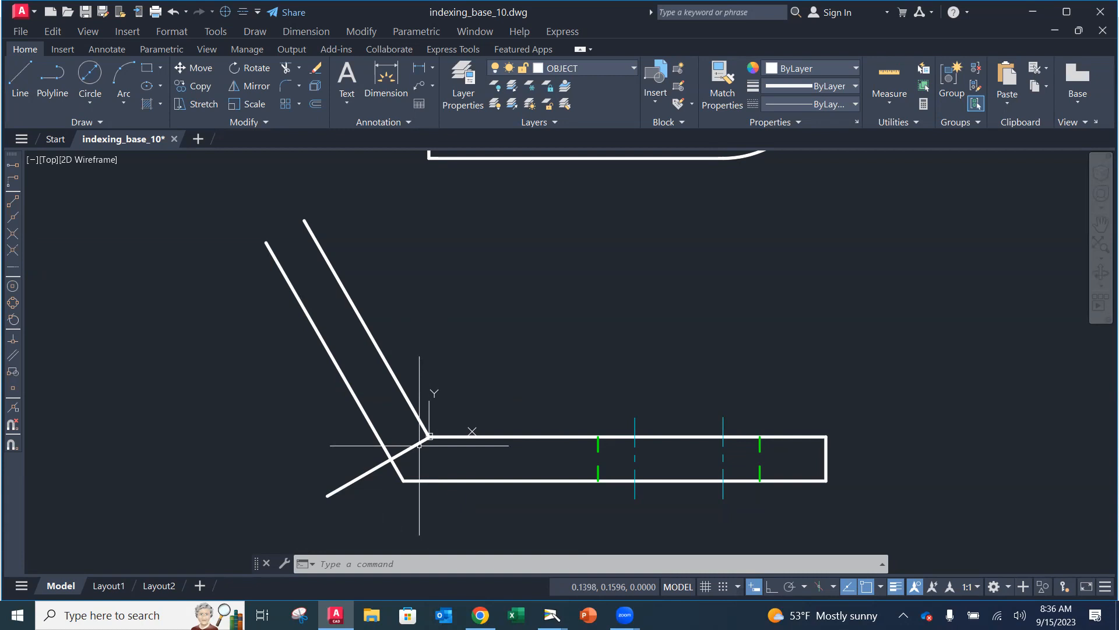
# Offset the rotated line at the bend by 1.5 along the angled arm toward its free end
pyautogui.write('offset')
pyautogui.press('Return')
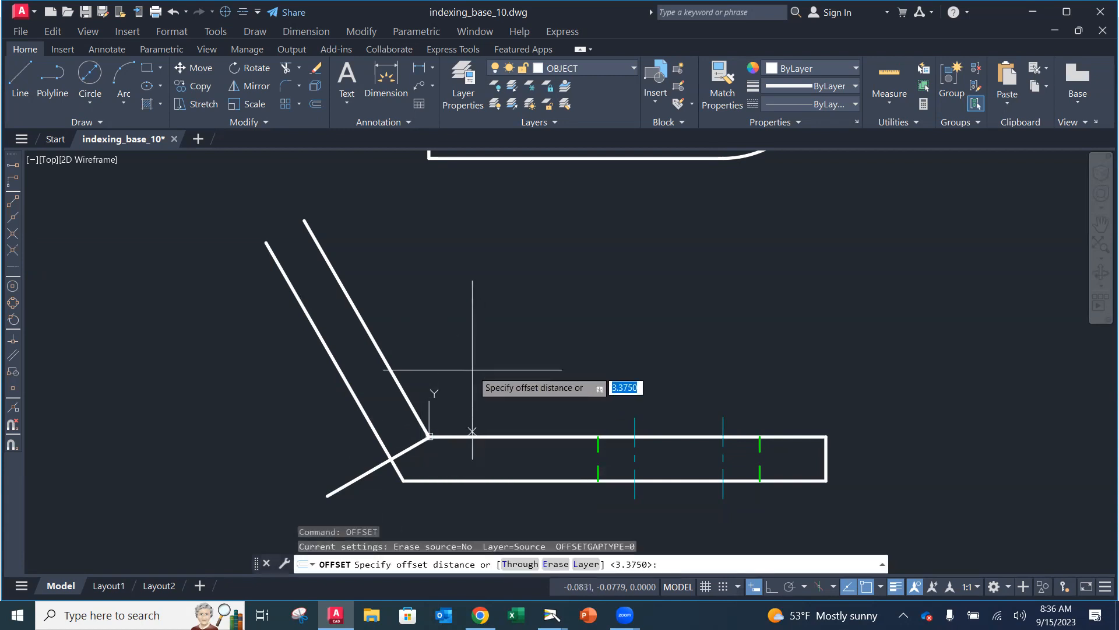
pyautogui.write('1.5')
pyautogui.press('Return')
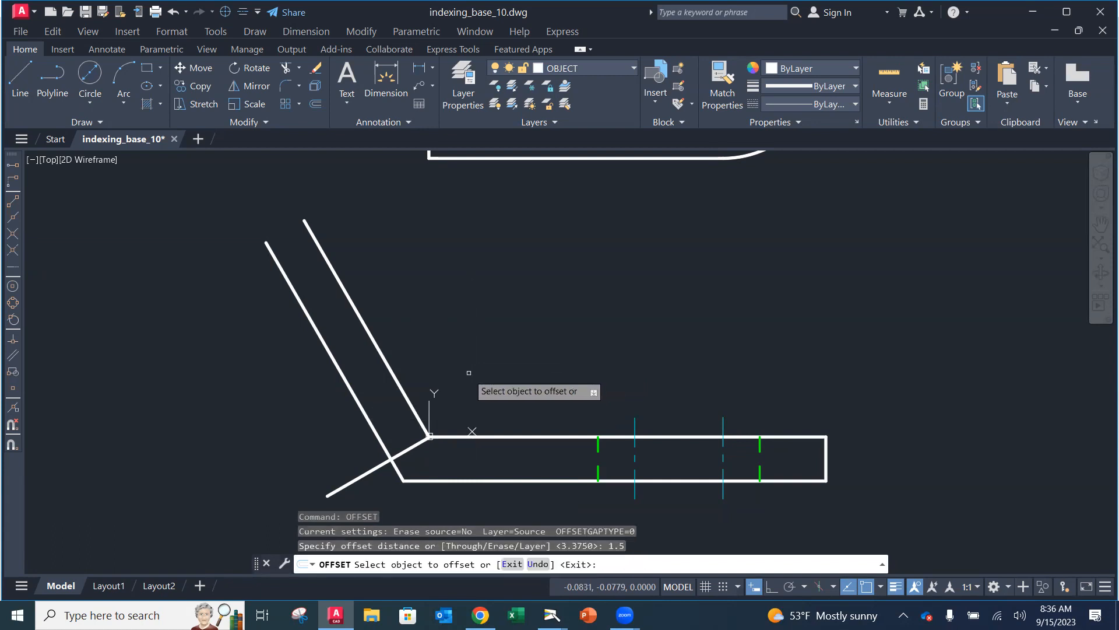
pyautogui.click(415, 446)
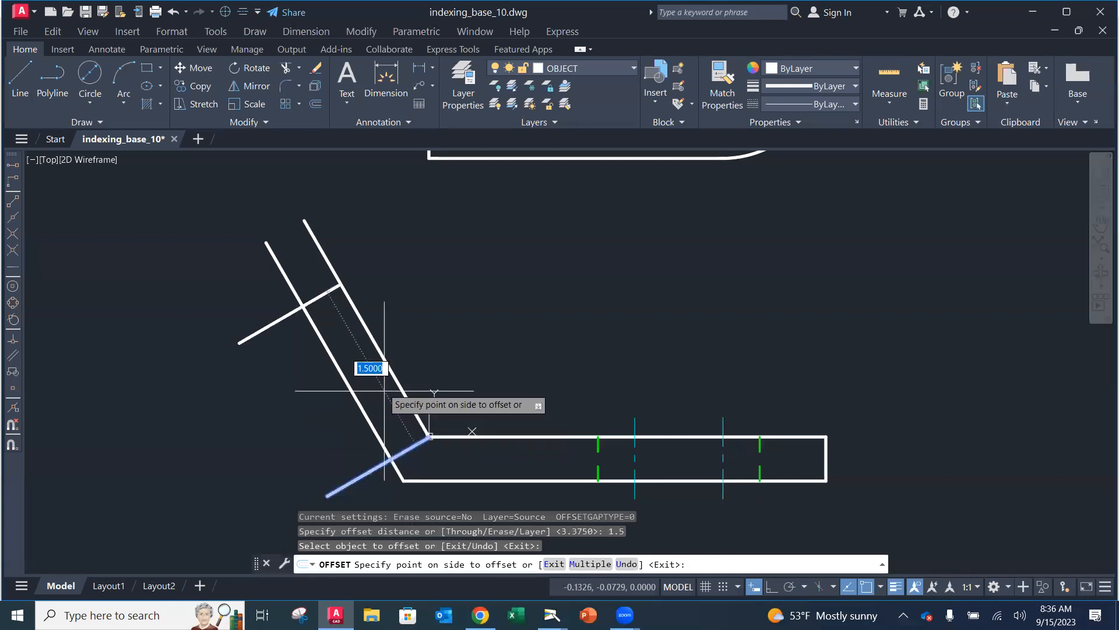
pyautogui.click(345, 331)
pyautogui.press('Escape')
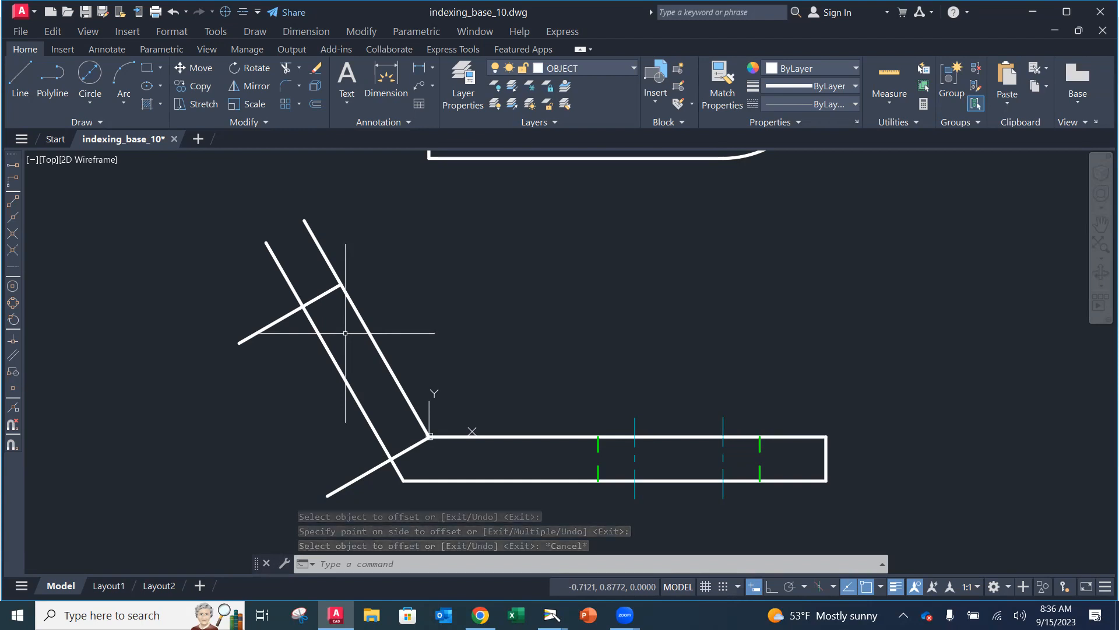
# Fillet the offset end line with both edges of the angled arm at zero radius to close the arm's end with sharp corners
pyautogui.click(286, 86)
pyautogui.click(313, 325)
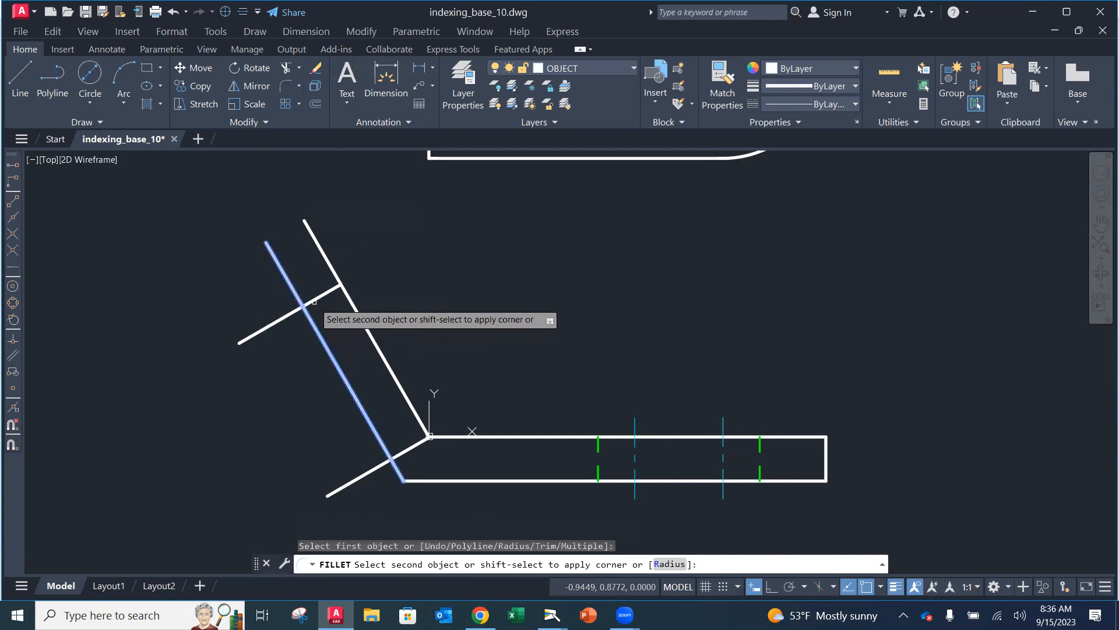
pyautogui.click(314, 298)
pyautogui.press('Return')
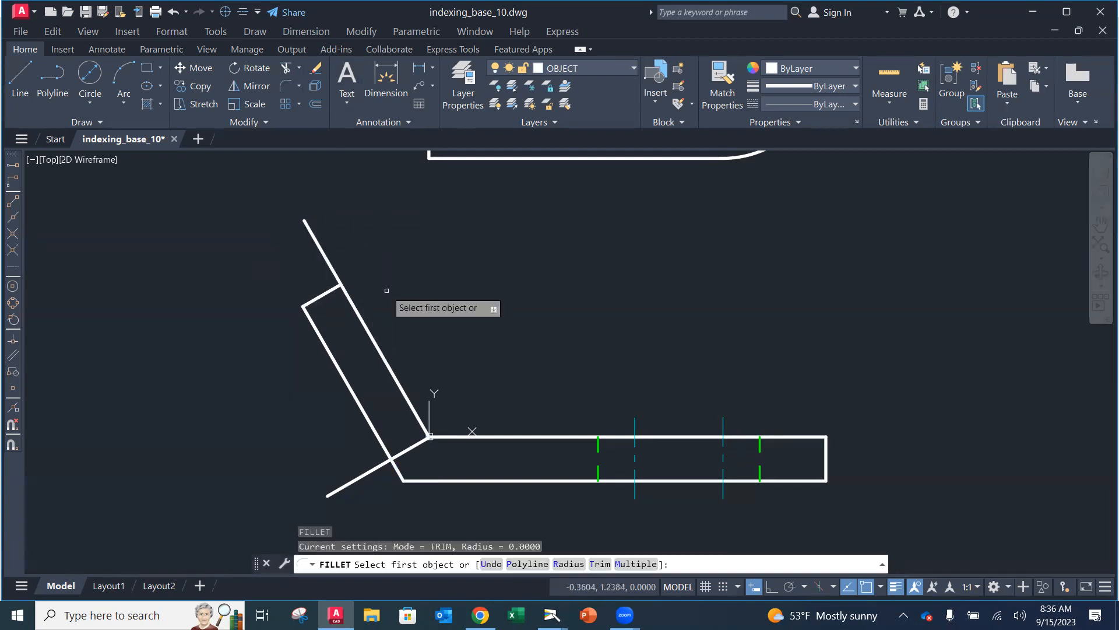
pyautogui.click(329, 291)
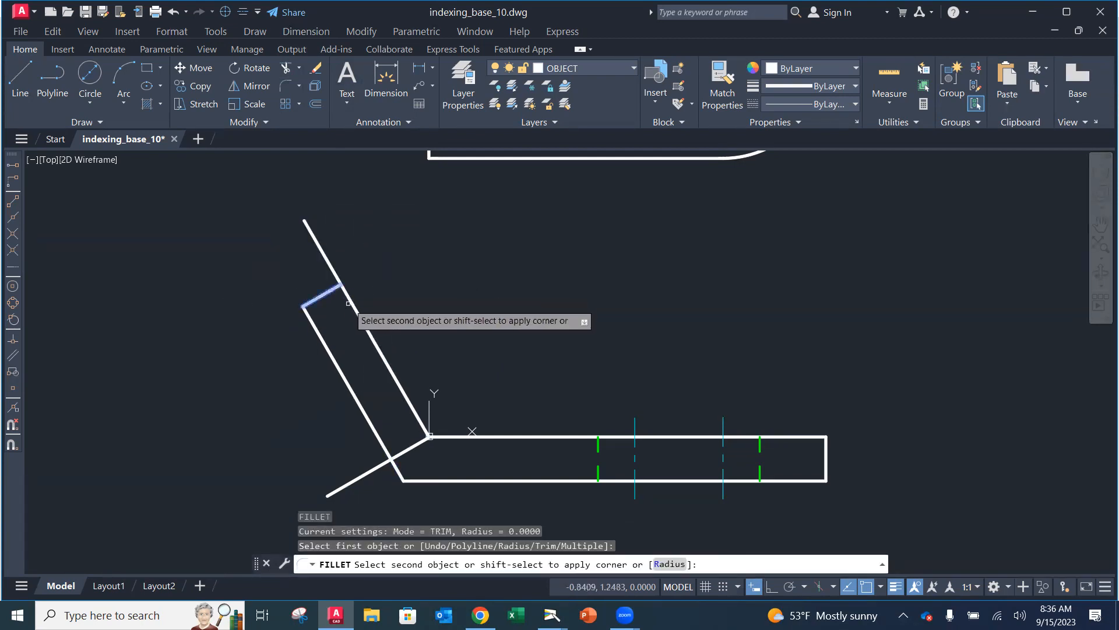
pyautogui.click(353, 308)
pyautogui.press('Escape')
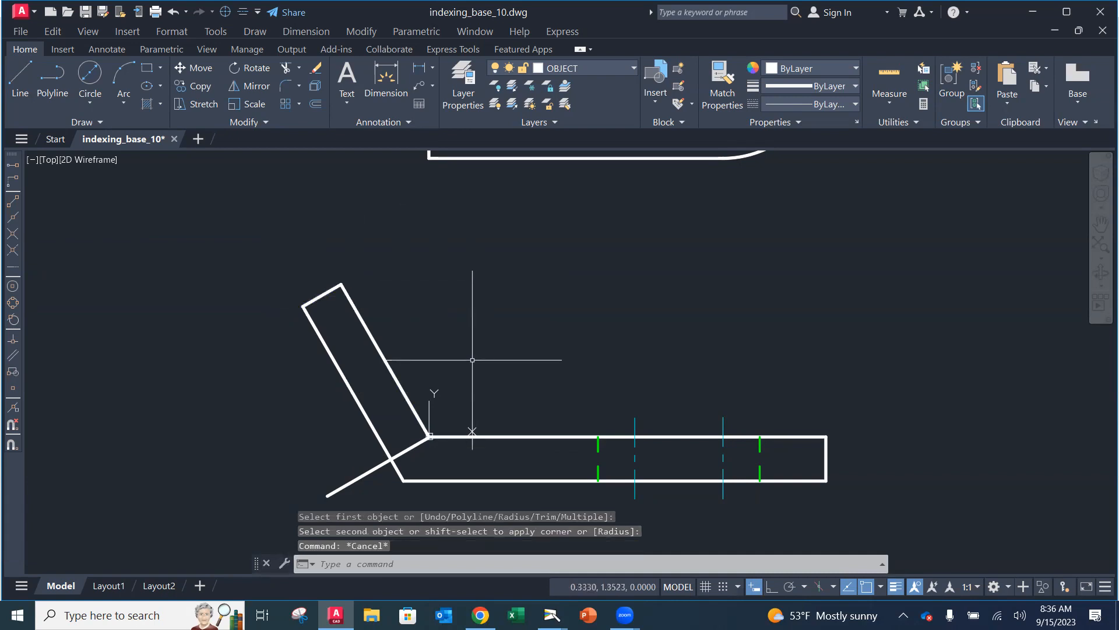
# Erase the rotated construction line at the bend of the side profile
pyautogui.scroll(-2, 471, 366)
pyautogui.write('e')
pyautogui.press('Return')
pyautogui.click(436, 413)
pyautogui.press('Return')
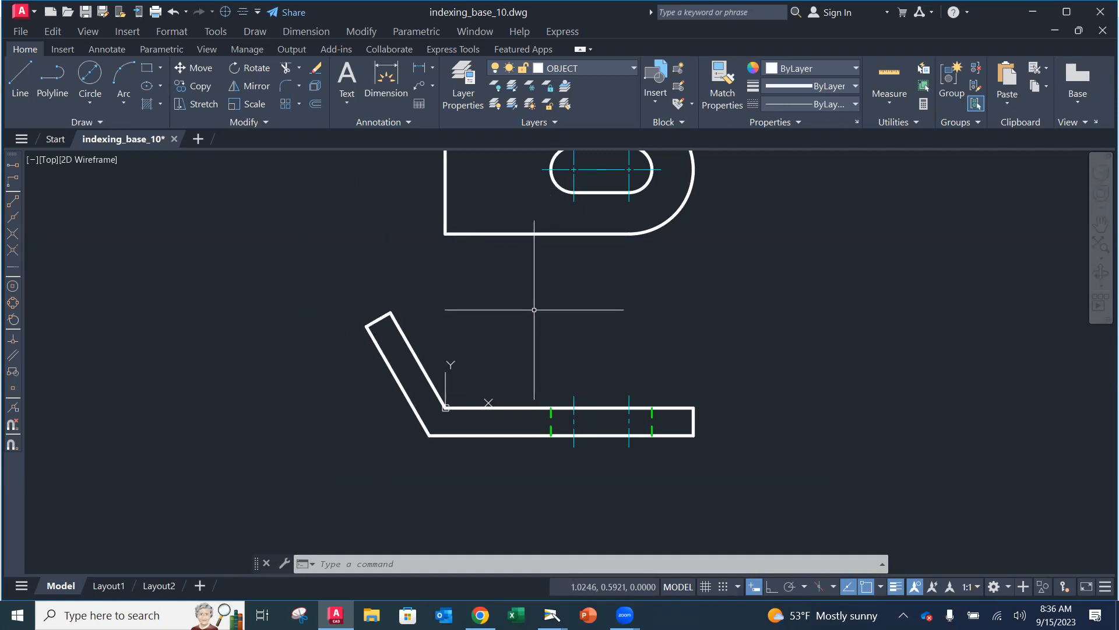
# Review the finished views in IndexingGuide-Model-3.pdf in Chrome, and switch back to AutoCAD
pyautogui.moveTo(546, 327)
pyautogui.mouseDown(button='middle')
pyautogui.moveTo(483, 335)
pyautogui.moveTo(461, 371)
pyautogui.mouseUp(button='middle')
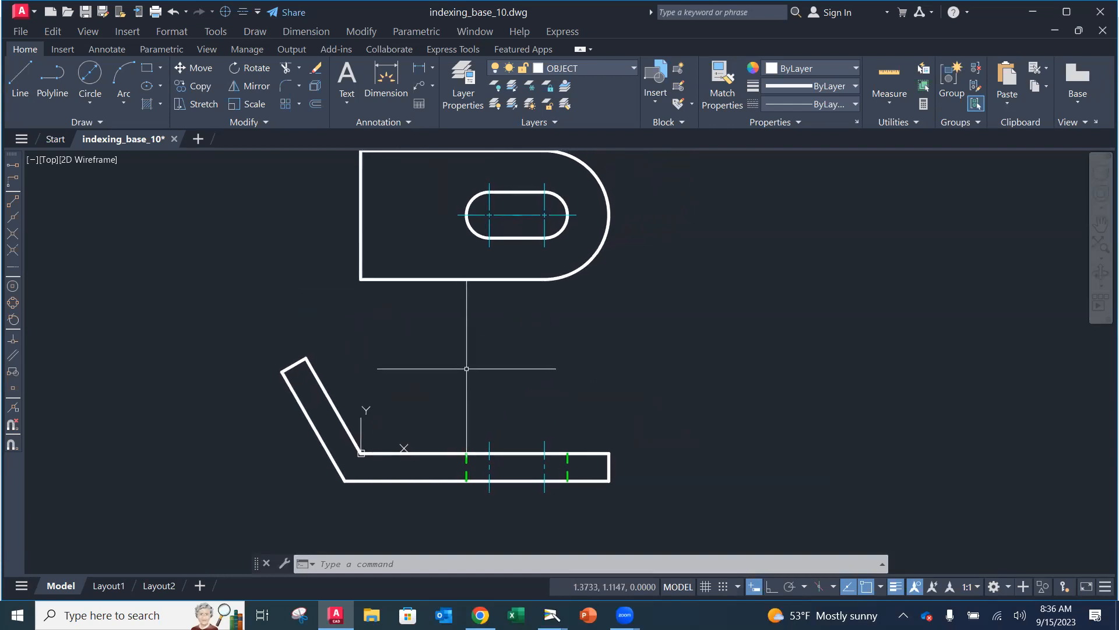
pyautogui.moveTo(545, 303); pyautogui.dragTo(582, 338, button='middle')
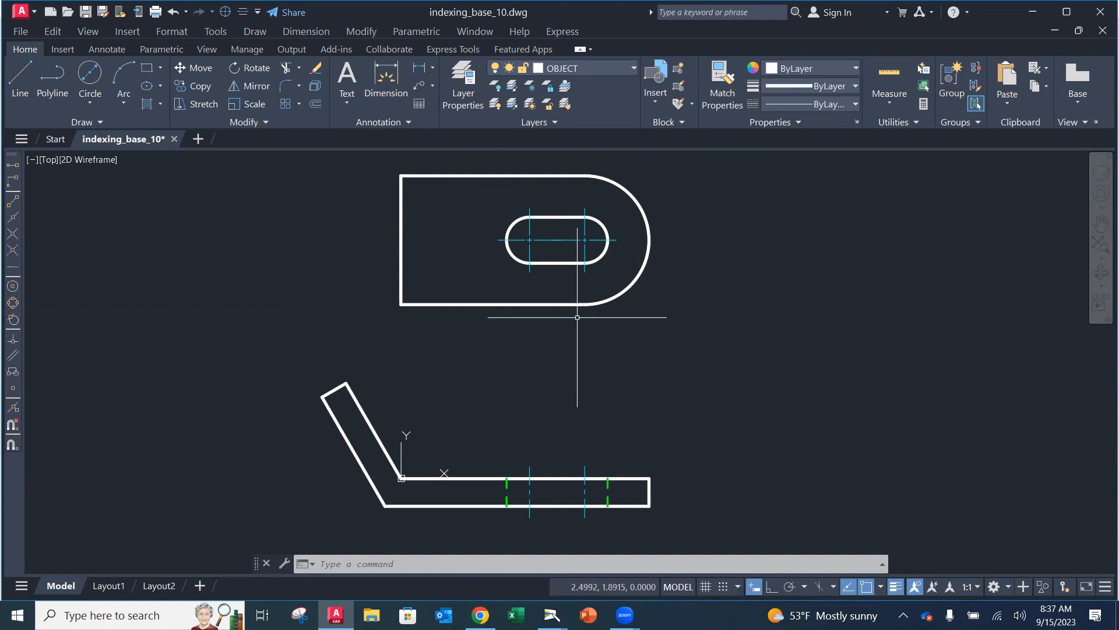
pyautogui.moveTo(589, 394)
pyautogui.mouseDown(button='middle')
pyautogui.moveTo(632, 357)
pyautogui.moveTo(641, 376)
pyautogui.moveTo(677, 386)
pyautogui.mouseUp(button='middle')
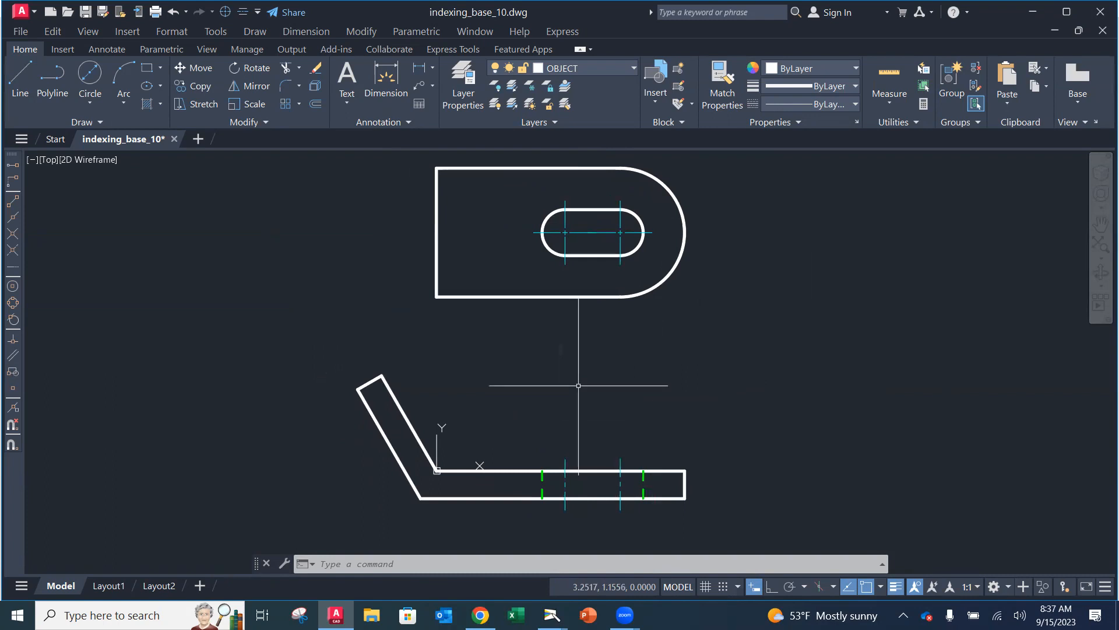
pyautogui.moveTo(460, 415); pyautogui.dragTo(548, 326, button='middle')
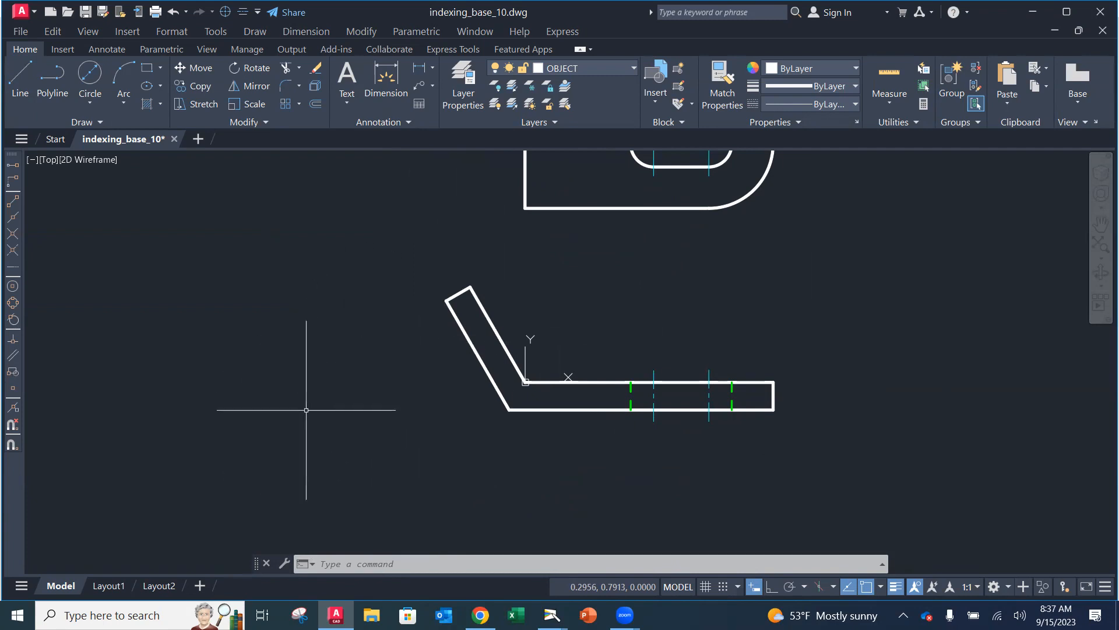
pyautogui.click(481, 615)
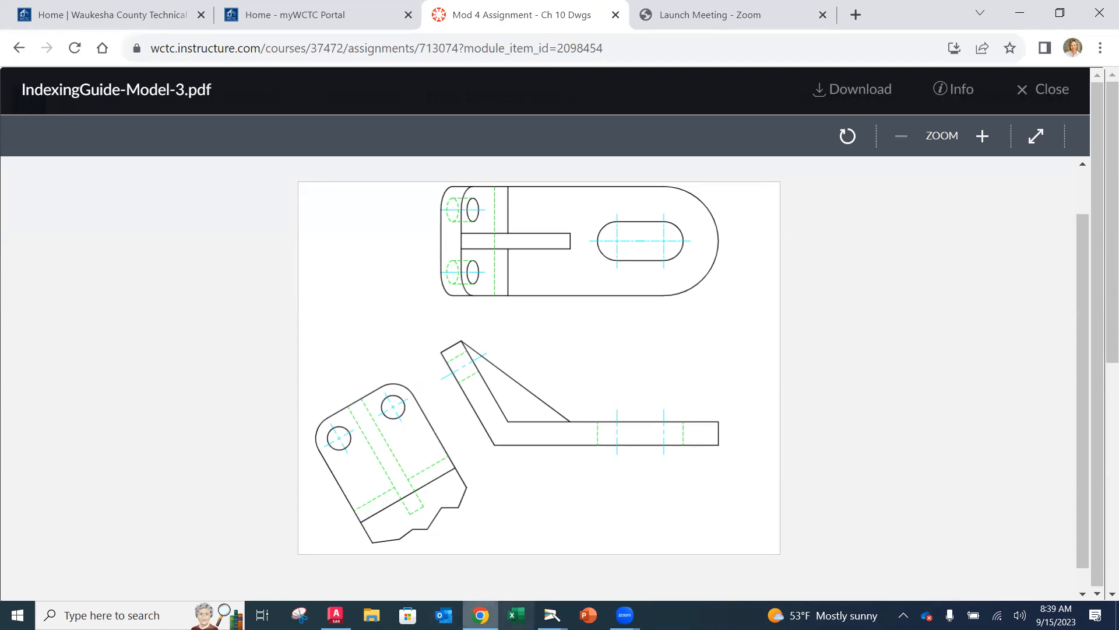
pyautogui.click(336, 614)
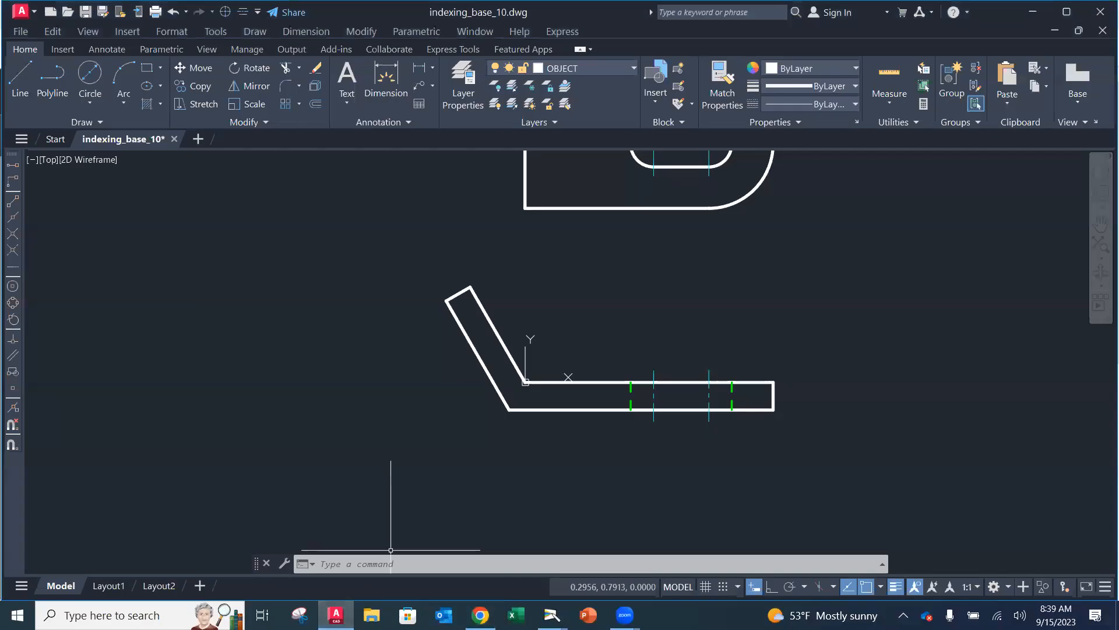
# Make CONSTRUCTION the current layer and draw a construction line along the angled arm's end edge through its two end corners
pyautogui.click(563, 70)
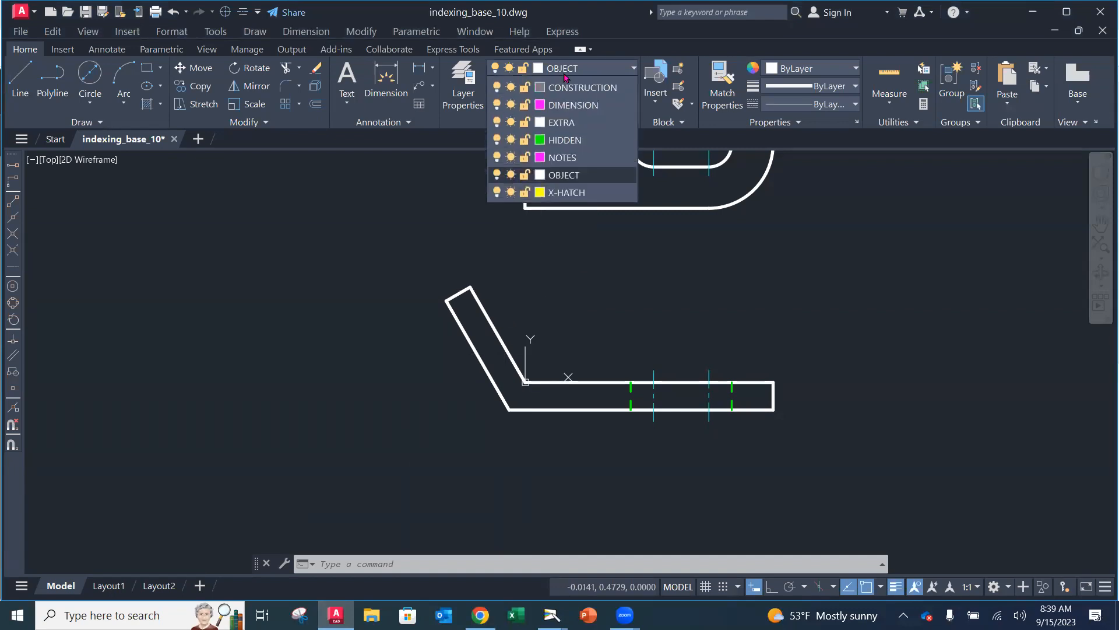
pyautogui.click(561, 156)
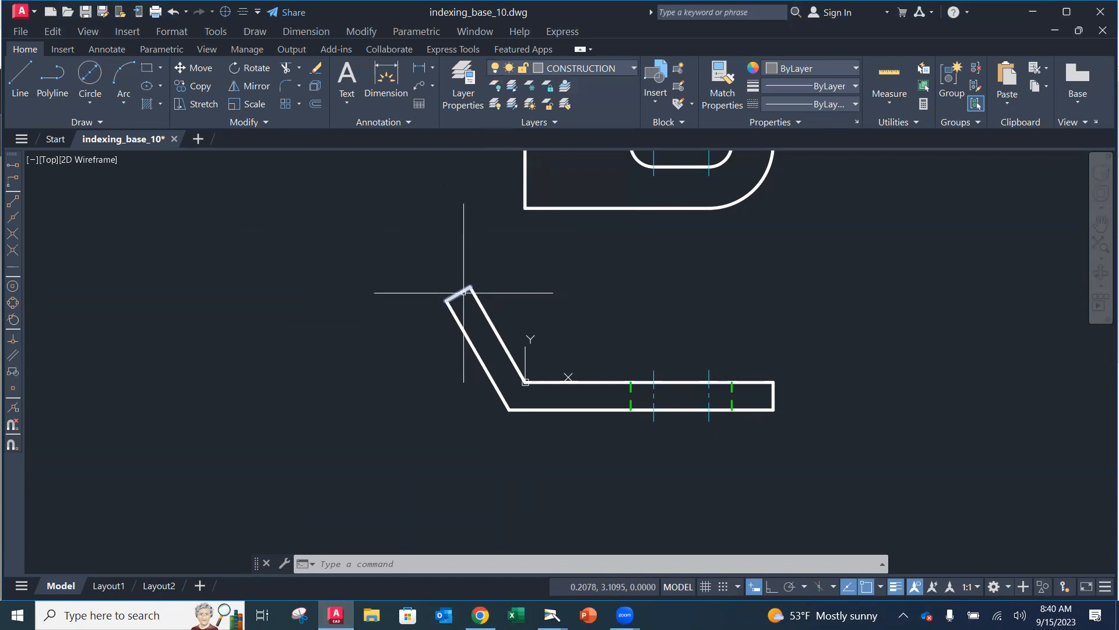
pyautogui.moveTo(448, 301)
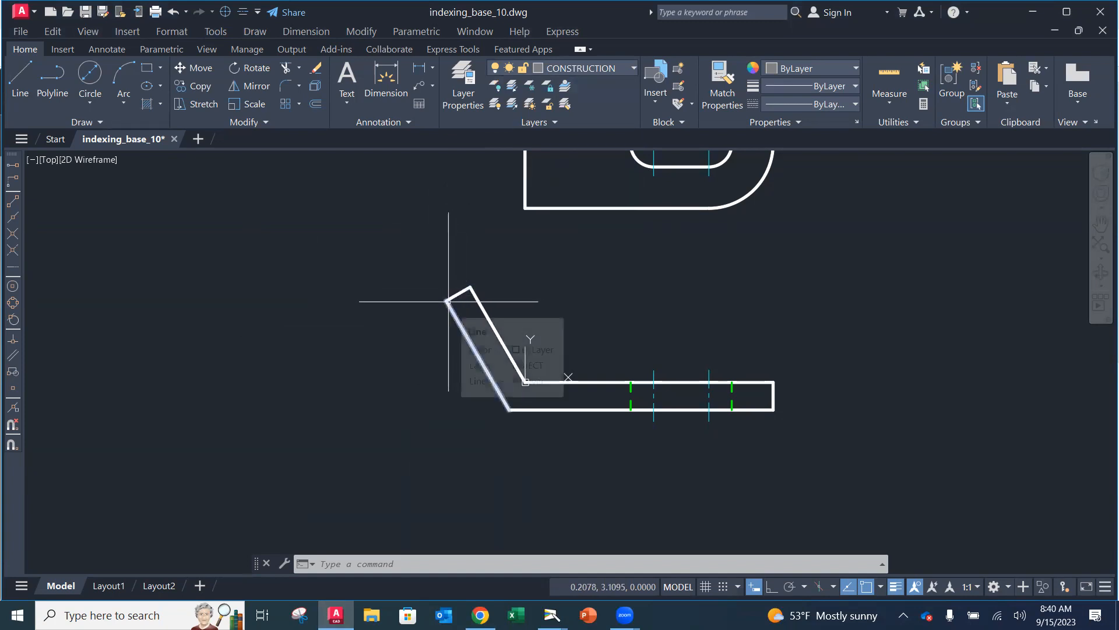
pyautogui.click(85, 122)
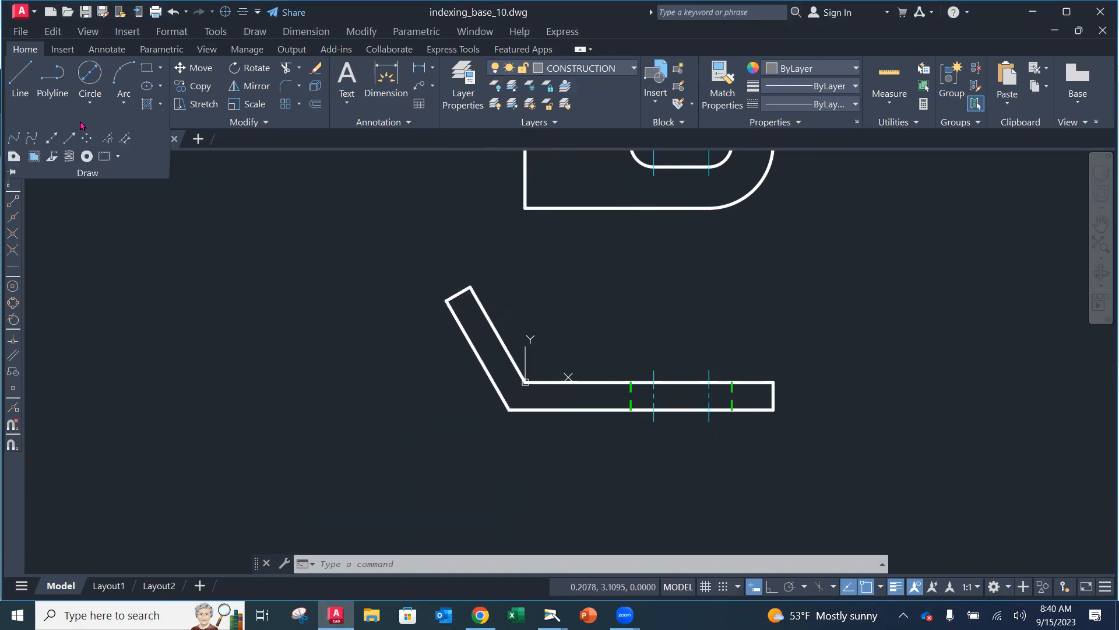
pyautogui.click(56, 142)
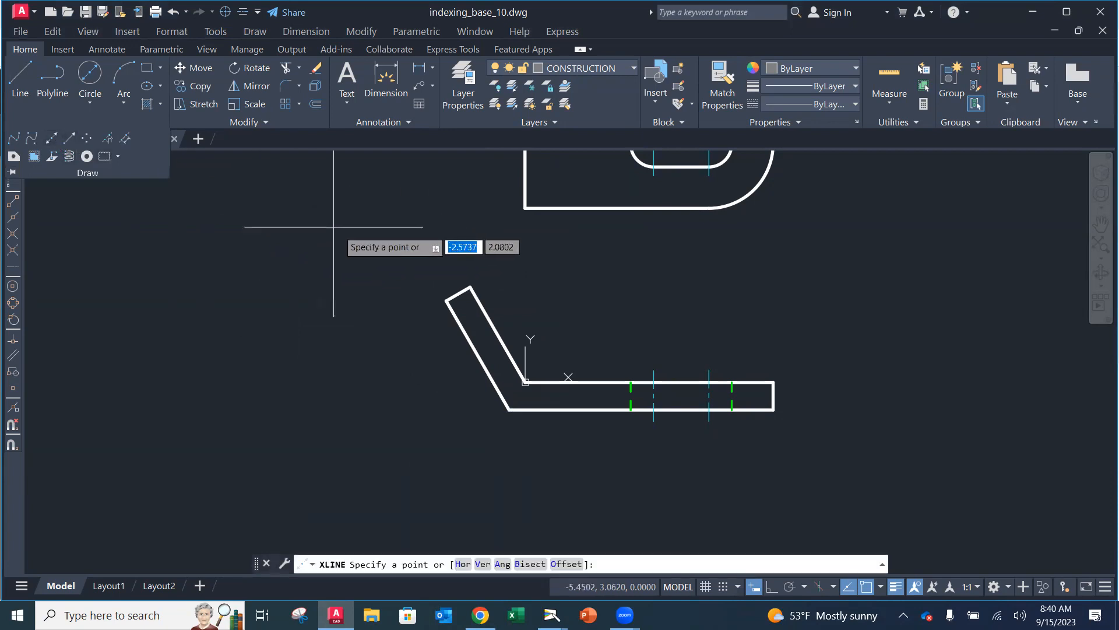
pyautogui.click(470, 286)
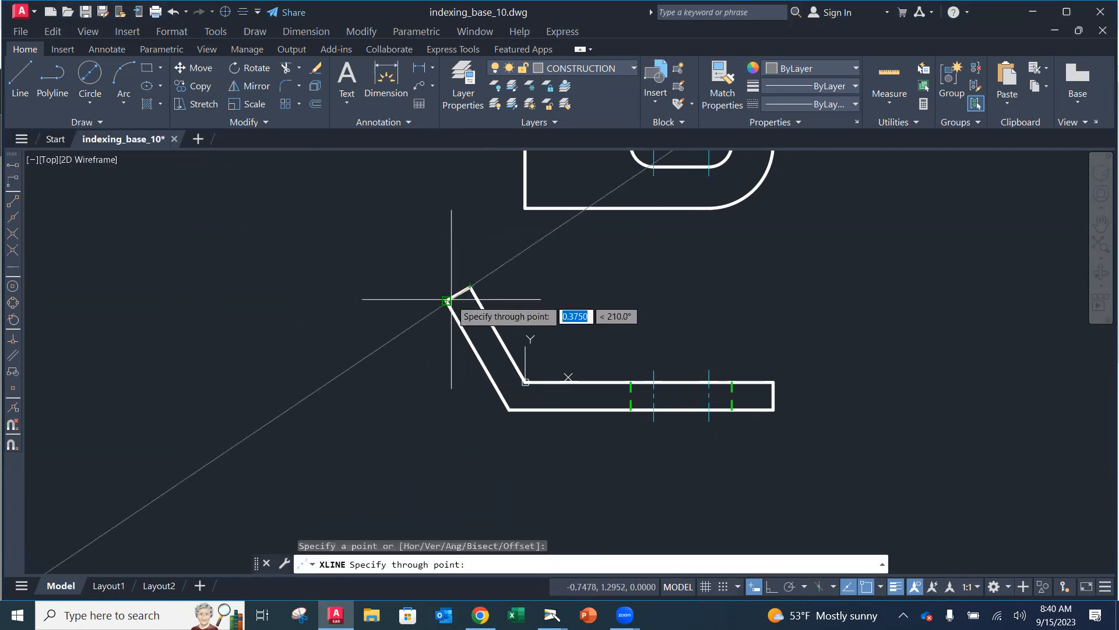
pyautogui.click(446, 301)
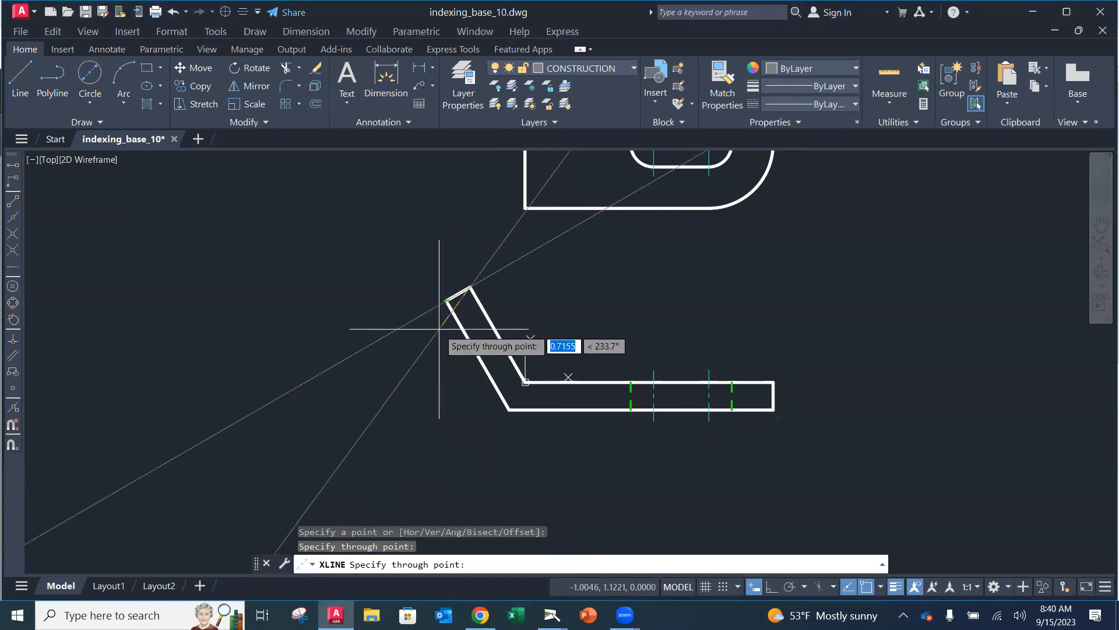
# End the construction line command and turn on polar tracking with 30-degree increments
pyautogui.press('Return')
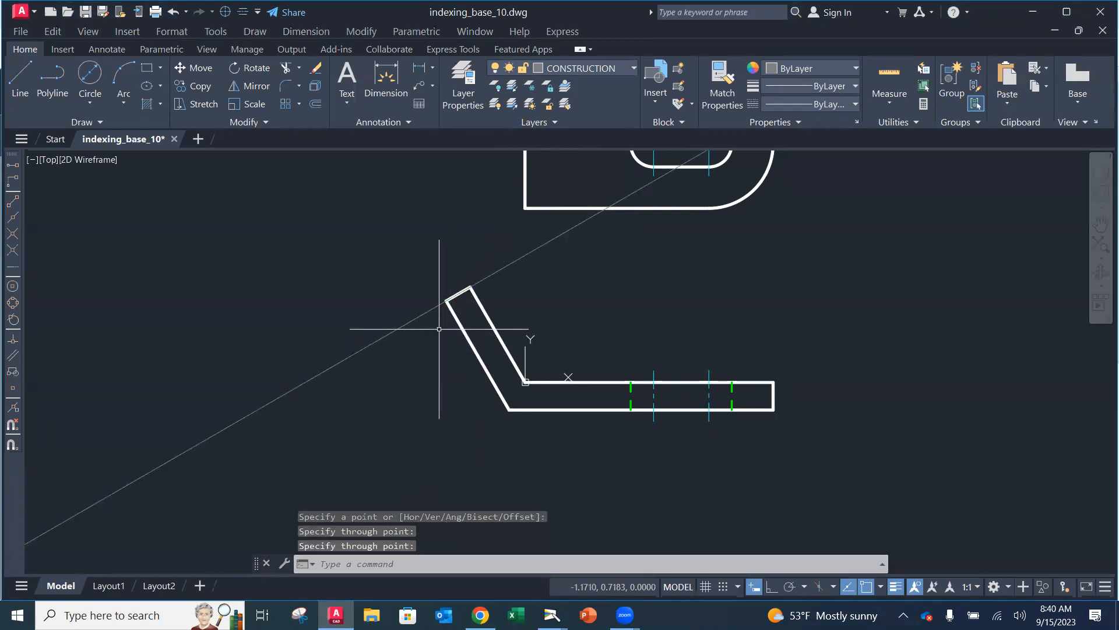
pyautogui.click(791, 587)
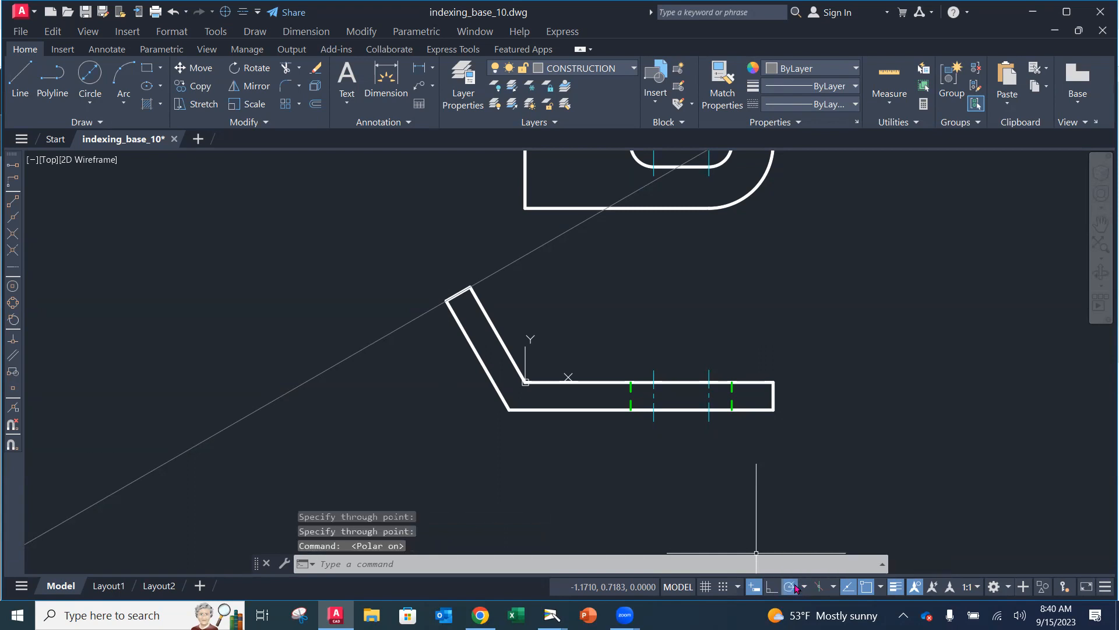
pyautogui.click(804, 588)
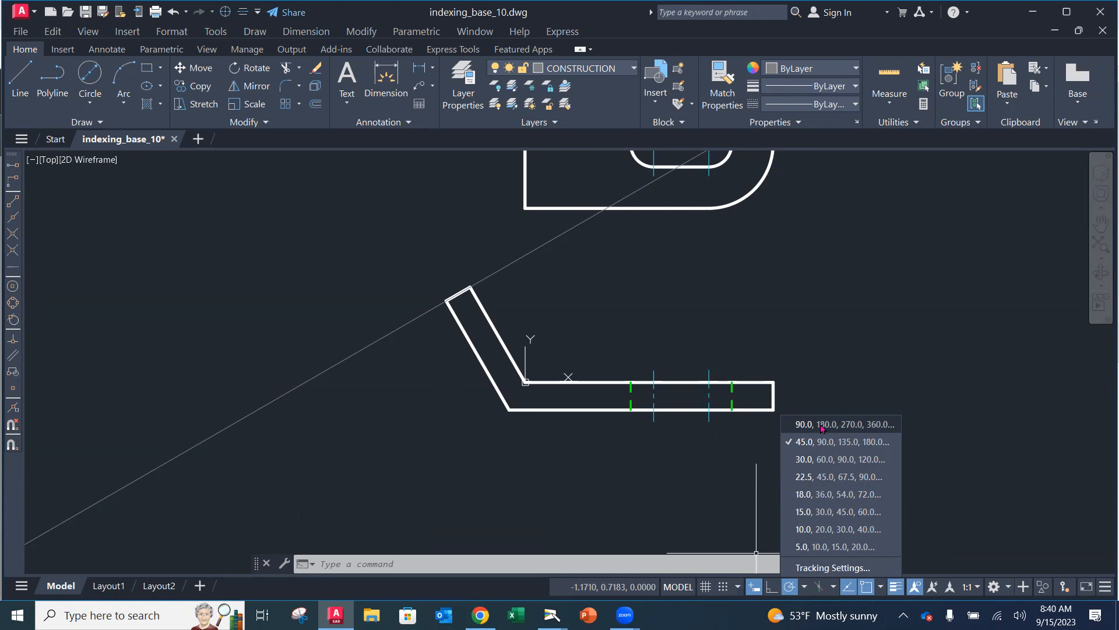
pyautogui.click(813, 459)
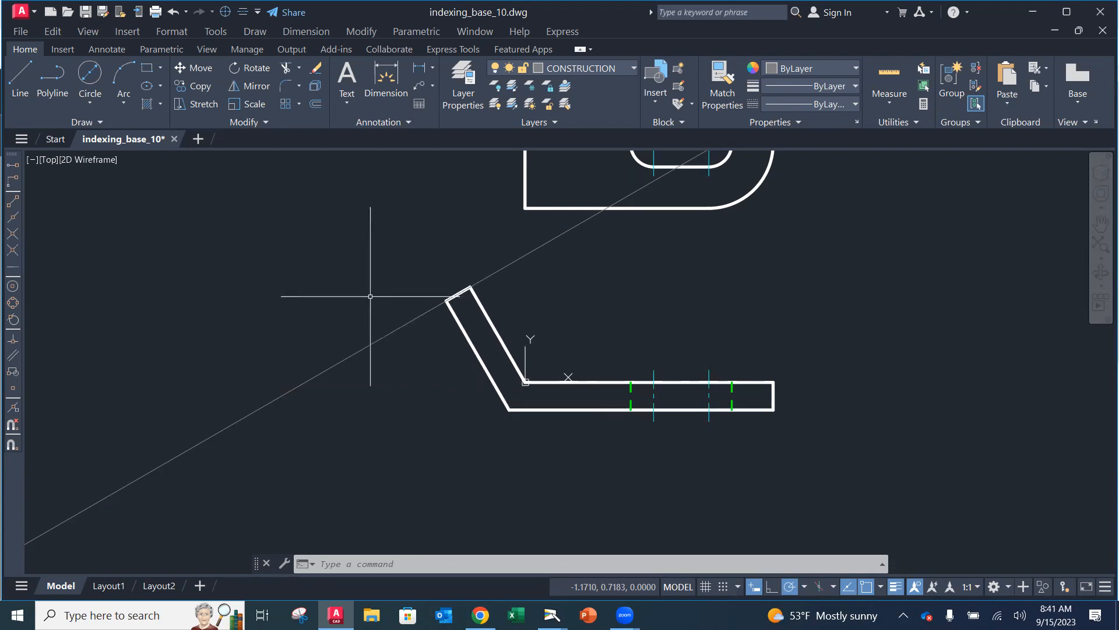
# Draw a construction line at 30 degrees through the outer bend corner of the side profile
pyautogui.click(90, 124)
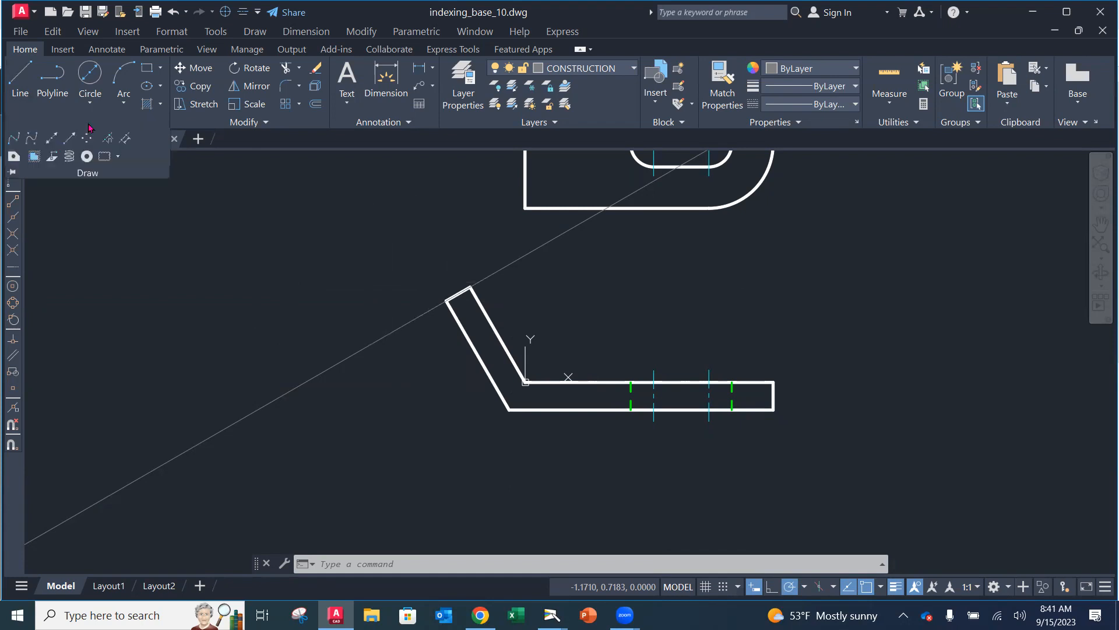
pyautogui.click(58, 142)
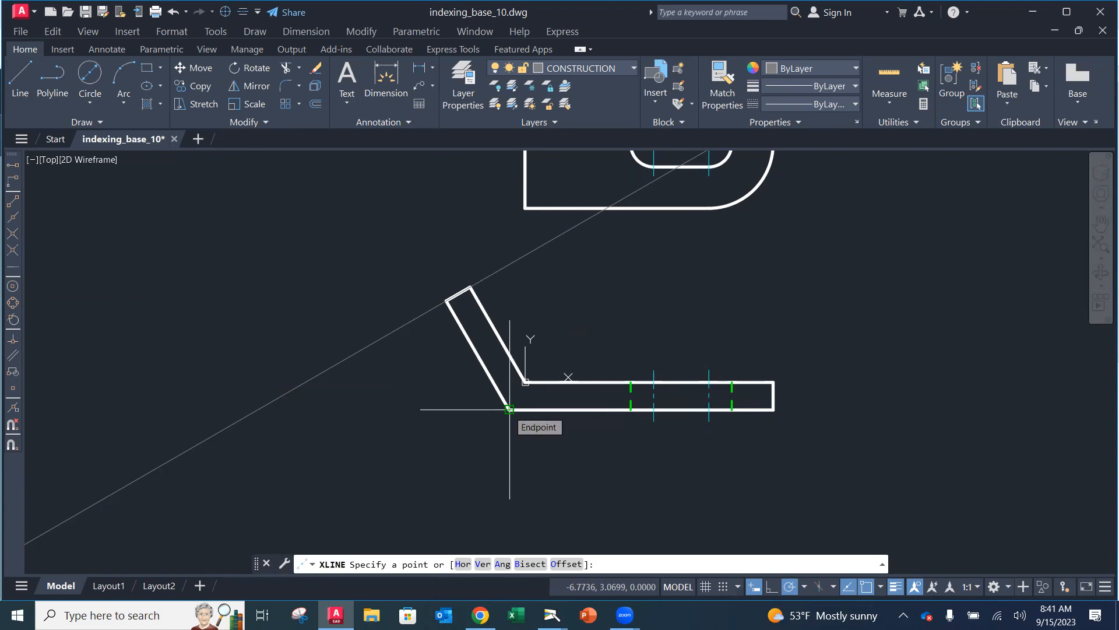
pyautogui.click(509, 409)
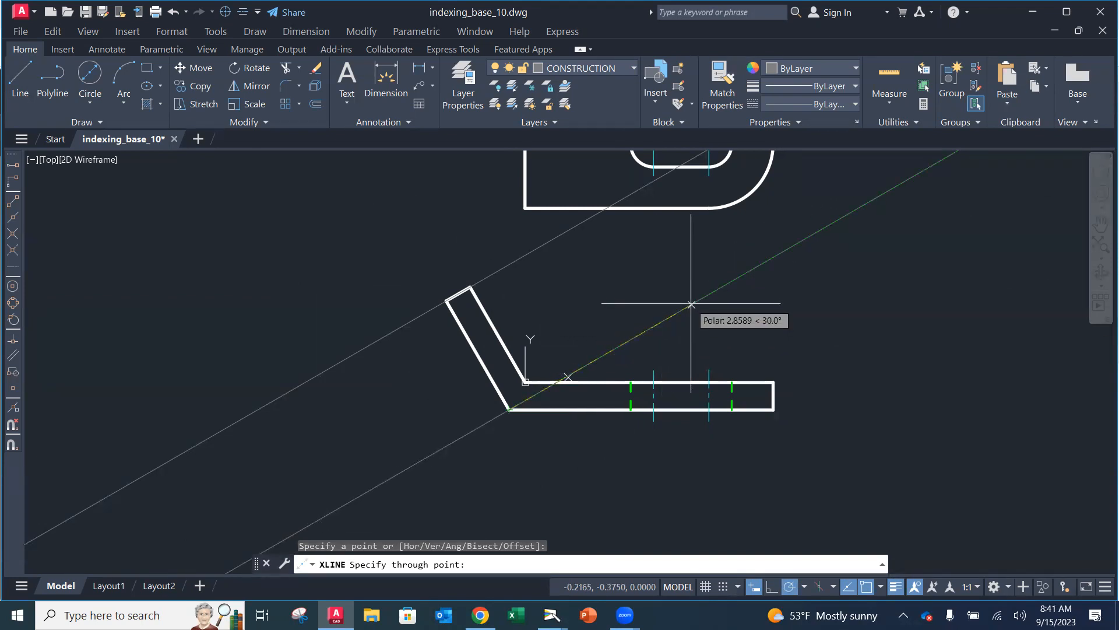
pyautogui.click(692, 304)
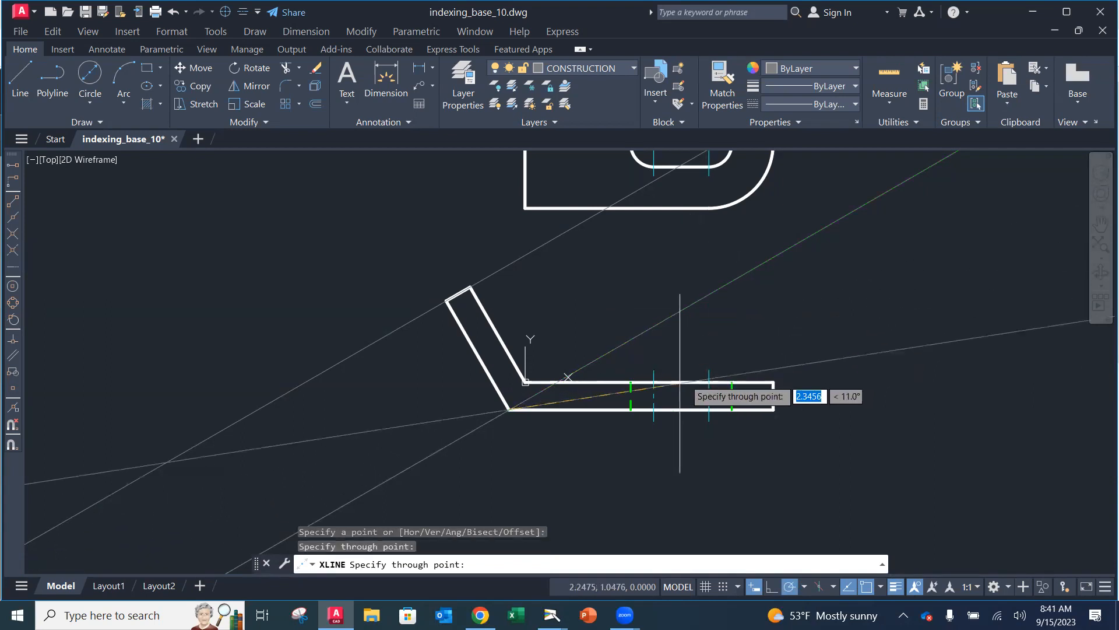
pyautogui.press('Escape')
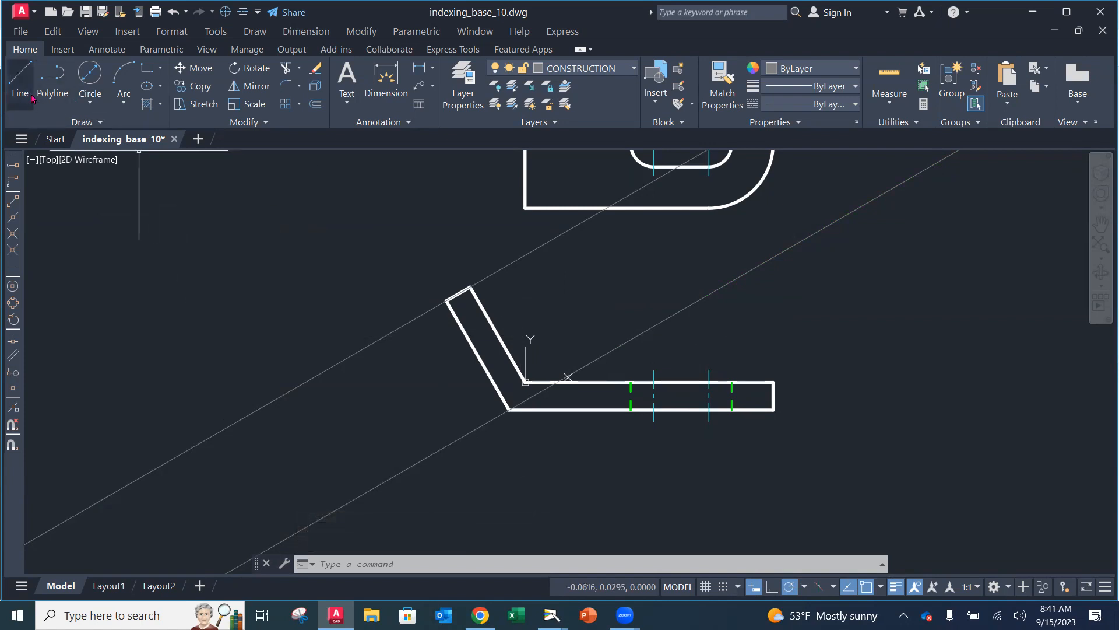
pyautogui.write('l')
pyautogui.press('Return')
pyautogui.click(525, 382)
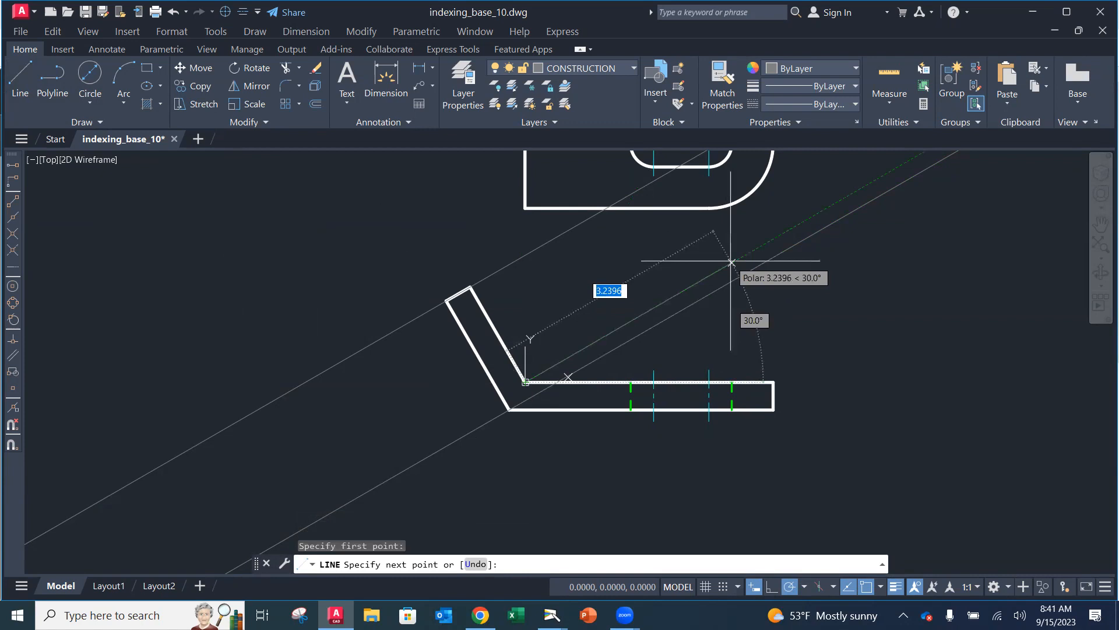
pyautogui.press('Escape')
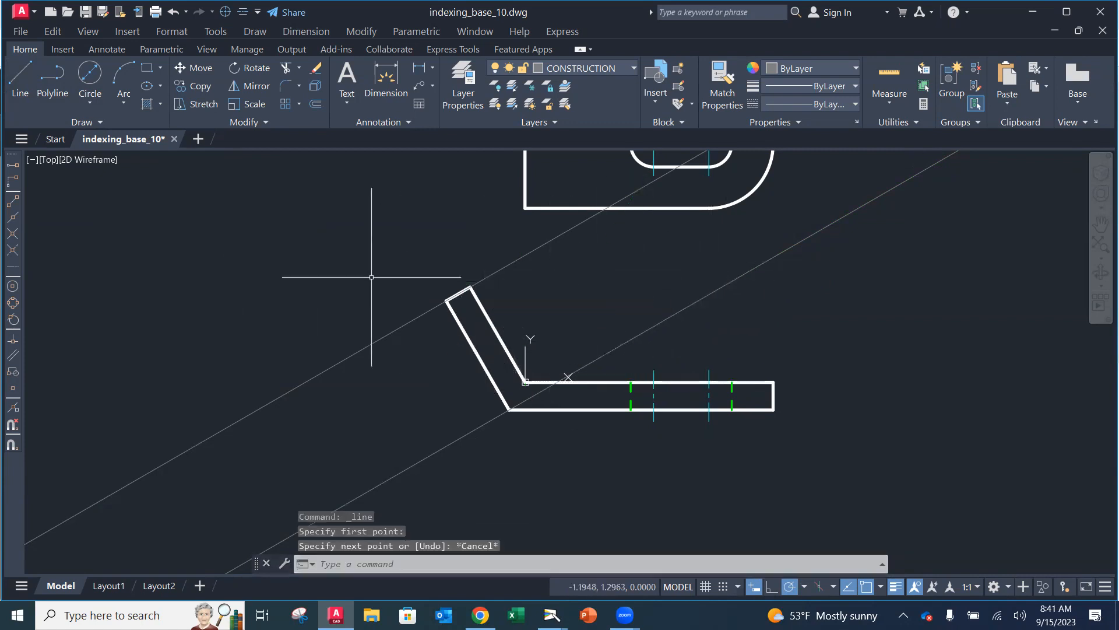
# Draw a 30-degree construction line through the inner bend corner of the side profile
pyautogui.click(97, 123)
pyautogui.click(55, 155)
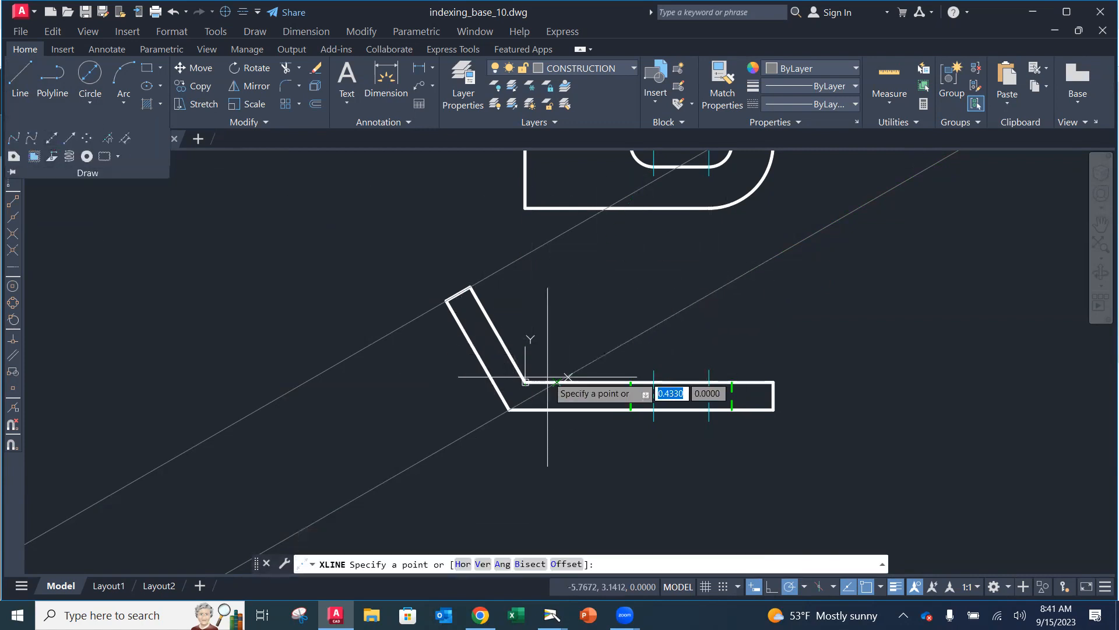
pyautogui.click(636, 306)
pyautogui.press('Escape')
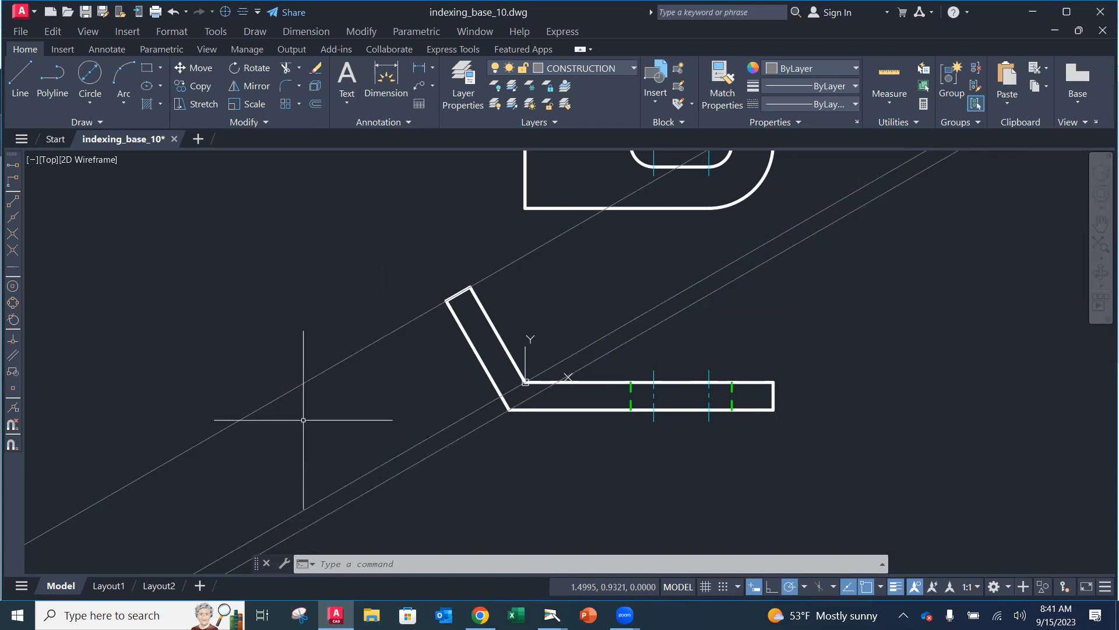
# Draw a construction line at 300 degrees beside the angled arm, perpendicular to the projection lines, on the arm's outer side
pyautogui.click(48, 123)
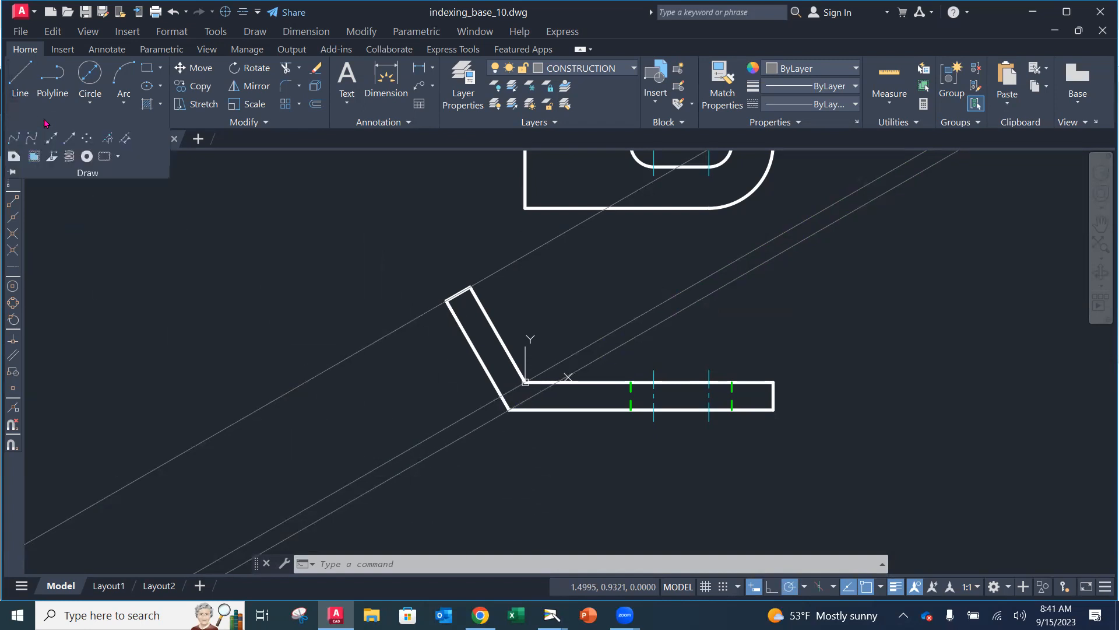
pyautogui.click(52, 143)
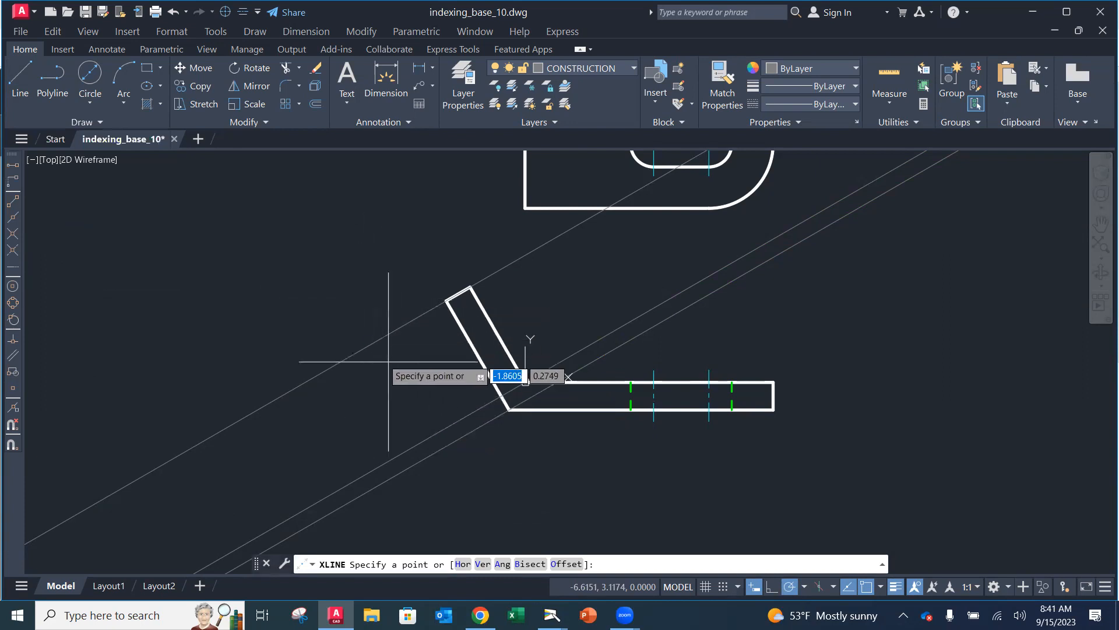
pyautogui.click(347, 318)
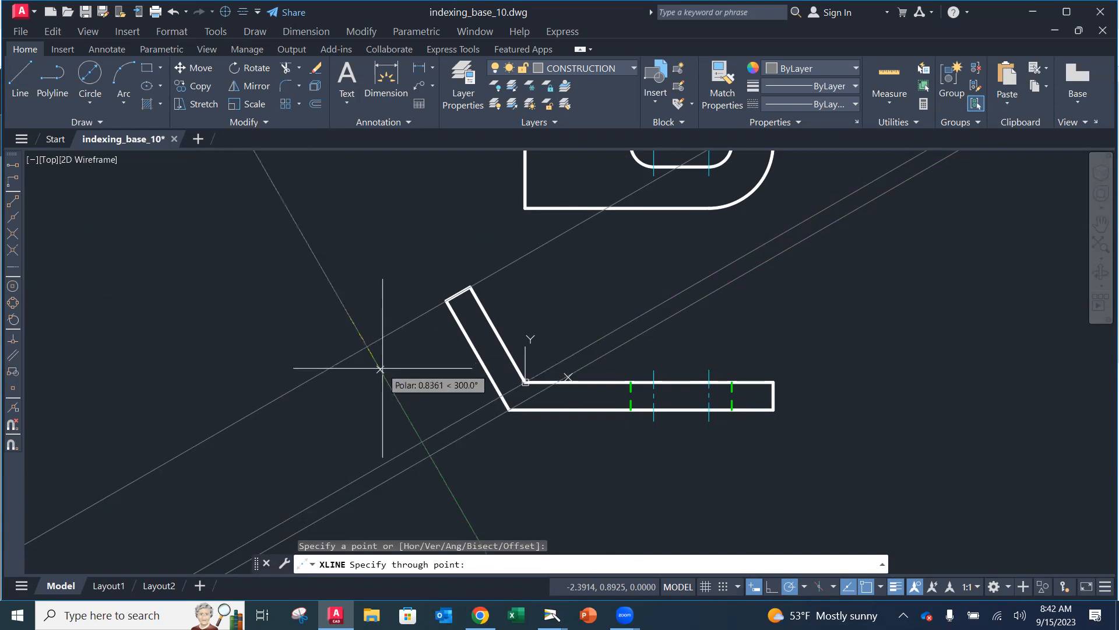
pyautogui.click(401, 403)
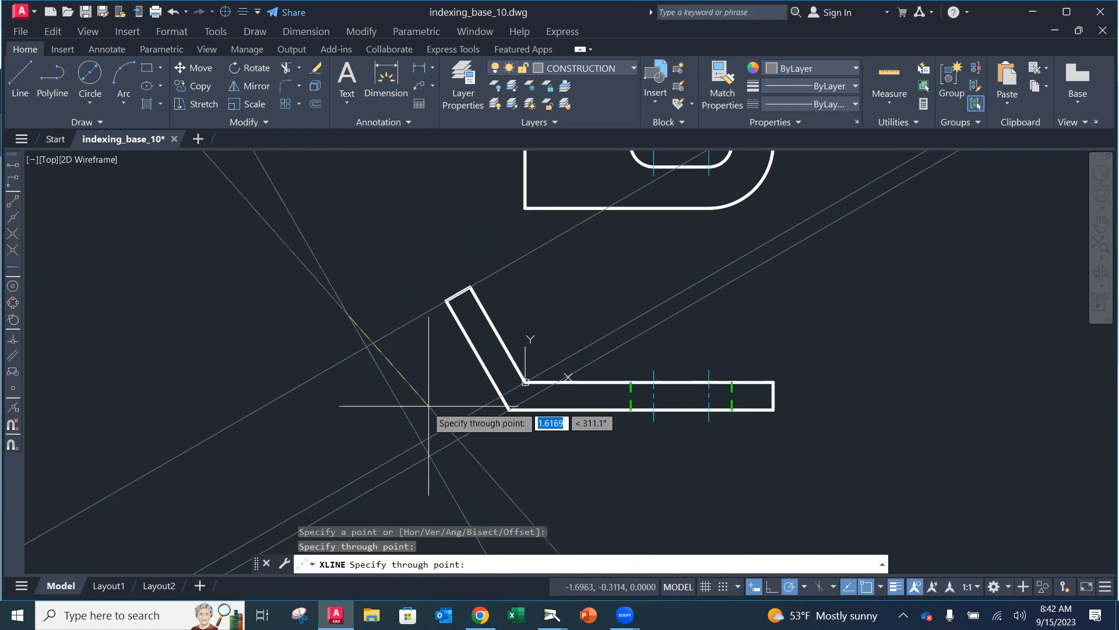
pyautogui.press('Escape')
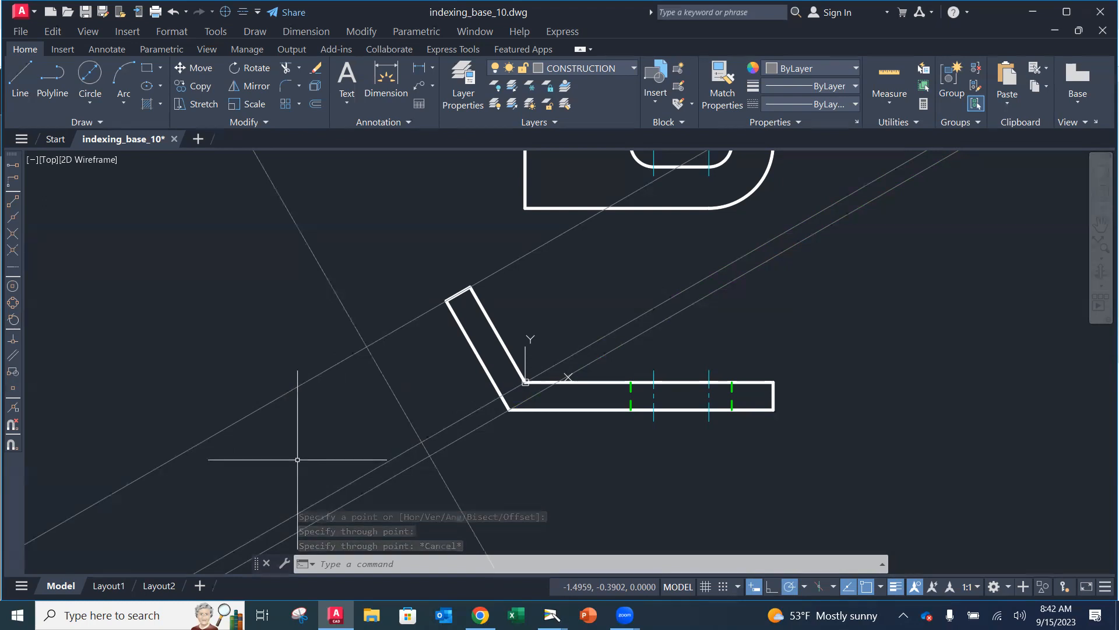
# Offset the 300-degree construction line by 1.75 to the side away from the angled arm
pyautogui.click(315, 104)
pyautogui.write('1.75')
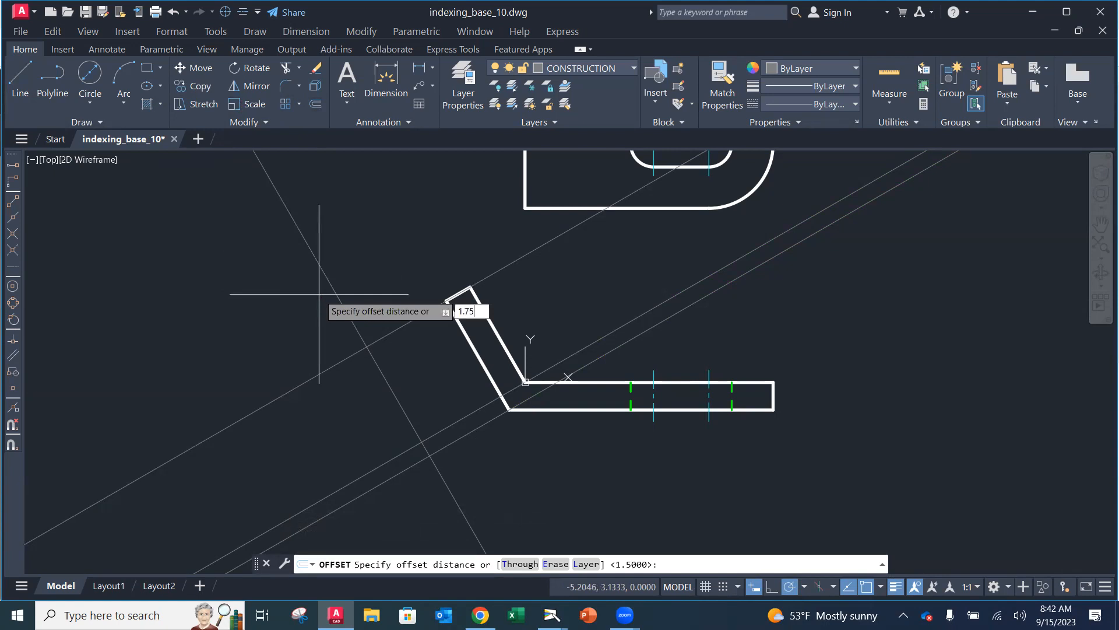
pyautogui.press('Return')
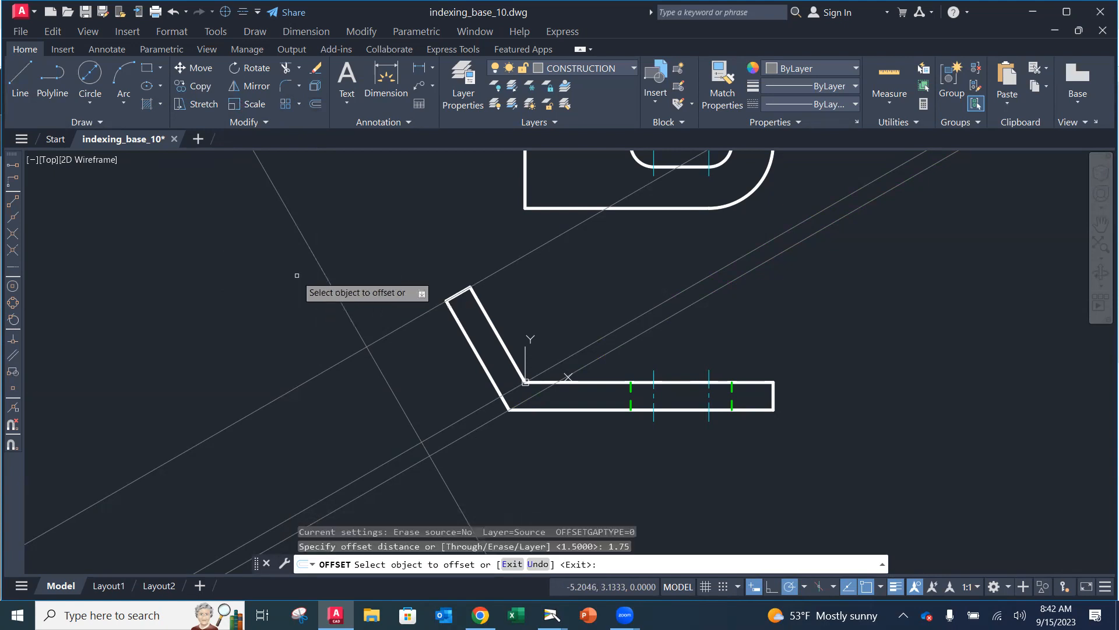
pyautogui.click(351, 321)
pyautogui.click(281, 353)
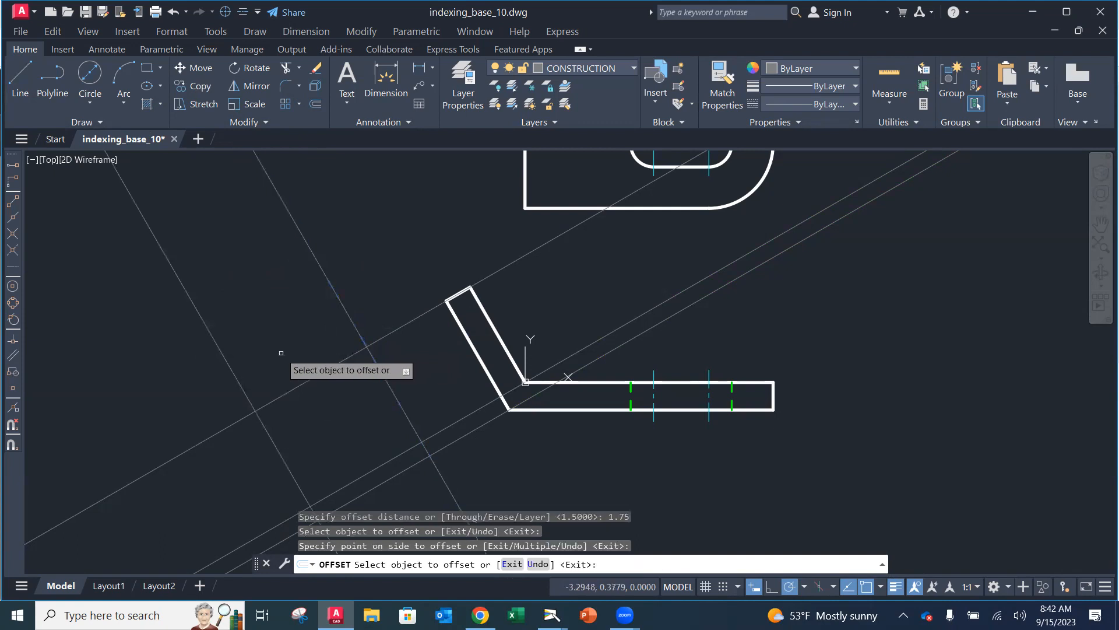
pyautogui.press('Escape')
# On the OBJECT layer, draw the auxiliary view's end edge between the 300-degree construction lines and its near side, about 2.25 long, past the bend projections
pyautogui.moveTo(388, 419); pyautogui.dragTo(402, 339, button='middle')
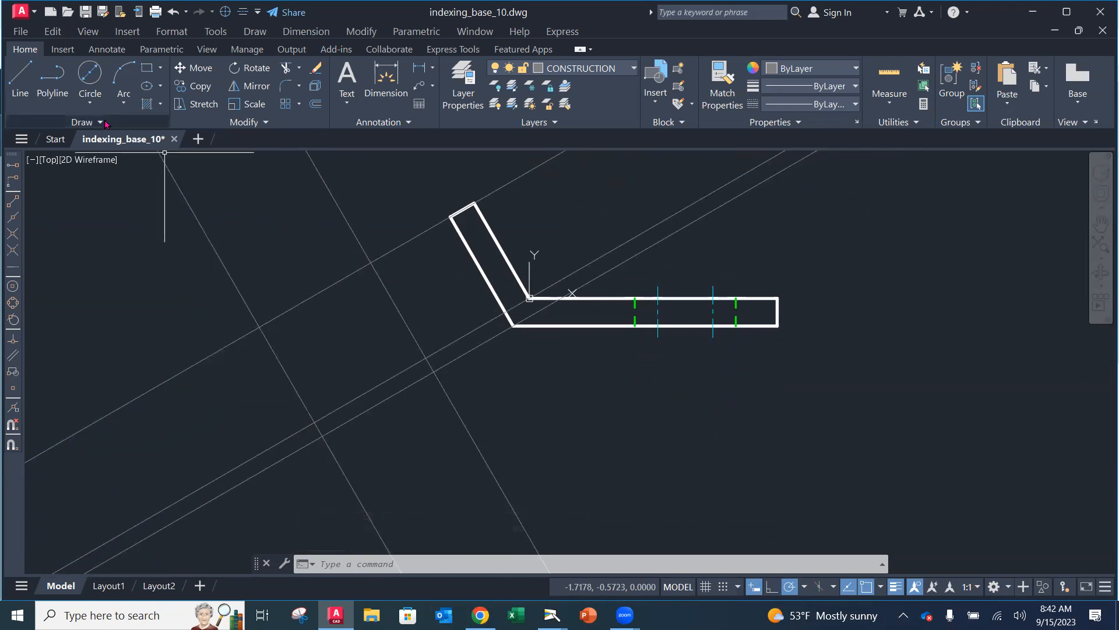
pyautogui.click(578, 71)
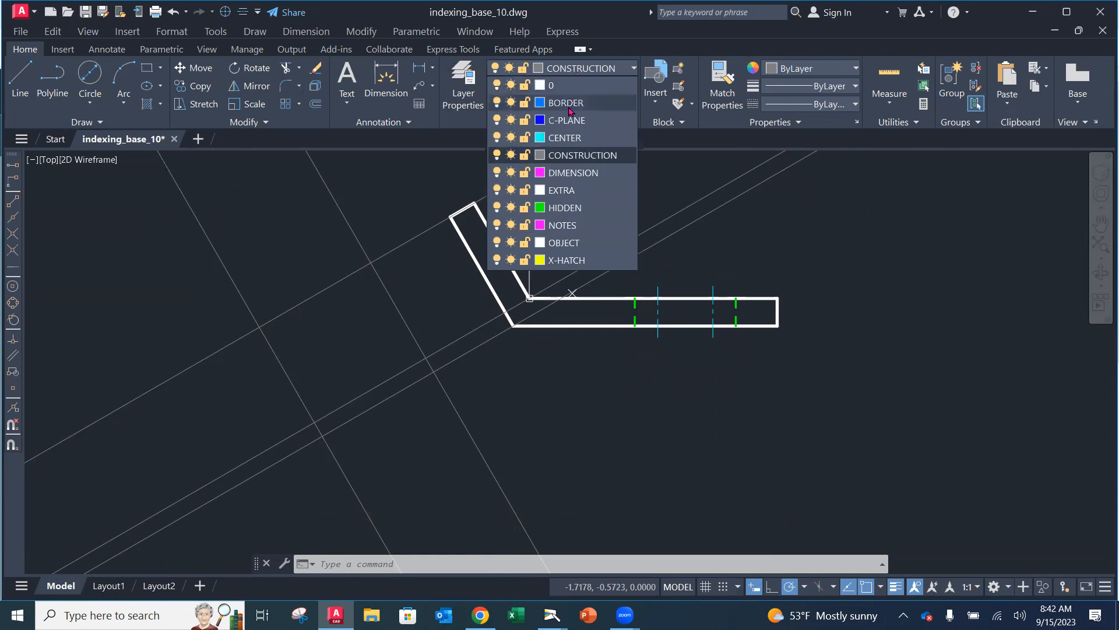
pyautogui.click(563, 242)
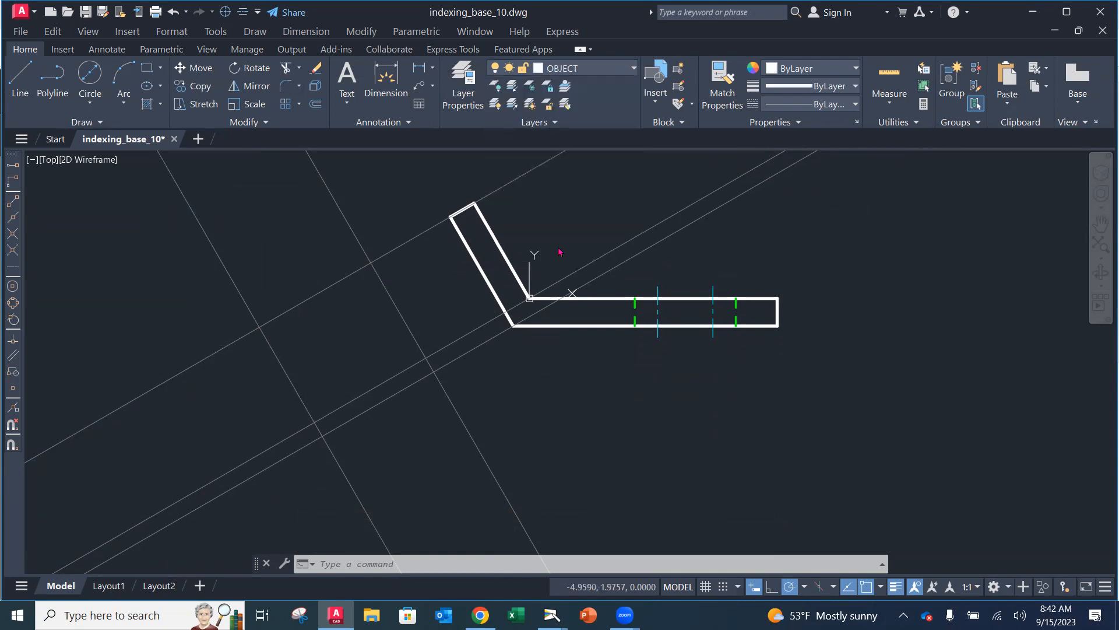
pyautogui.click(19, 92)
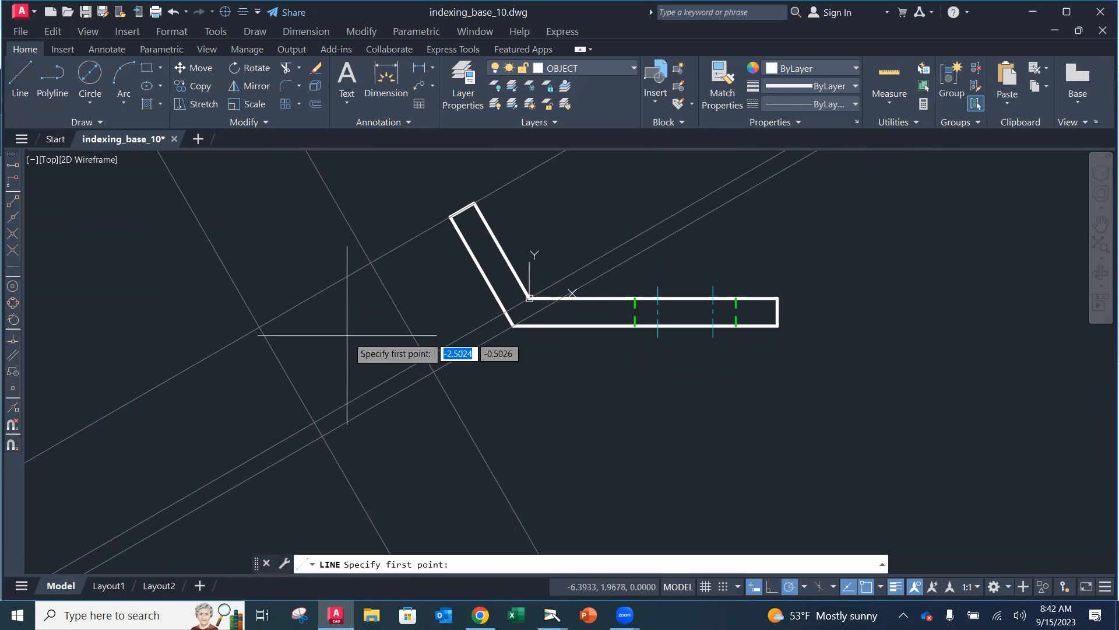
pyautogui.click(260, 326)
pyautogui.click(370, 263)
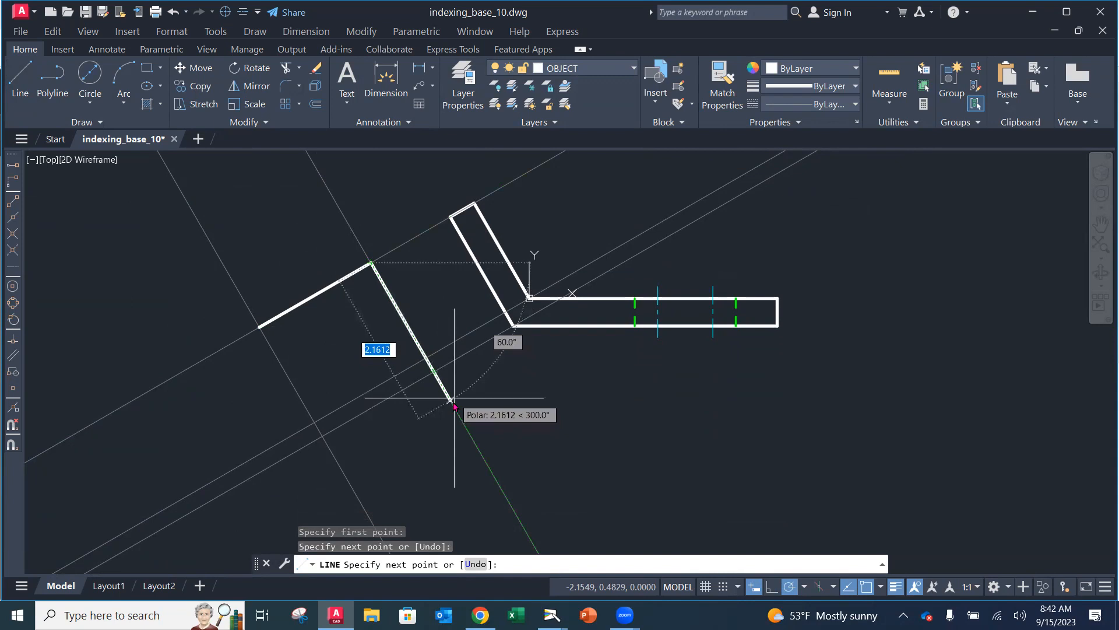
pyautogui.keyDown('shift'); pyautogui.rightClick(454, 403); pyautogui.keyUp('shift')
pyautogui.click(476, 354)
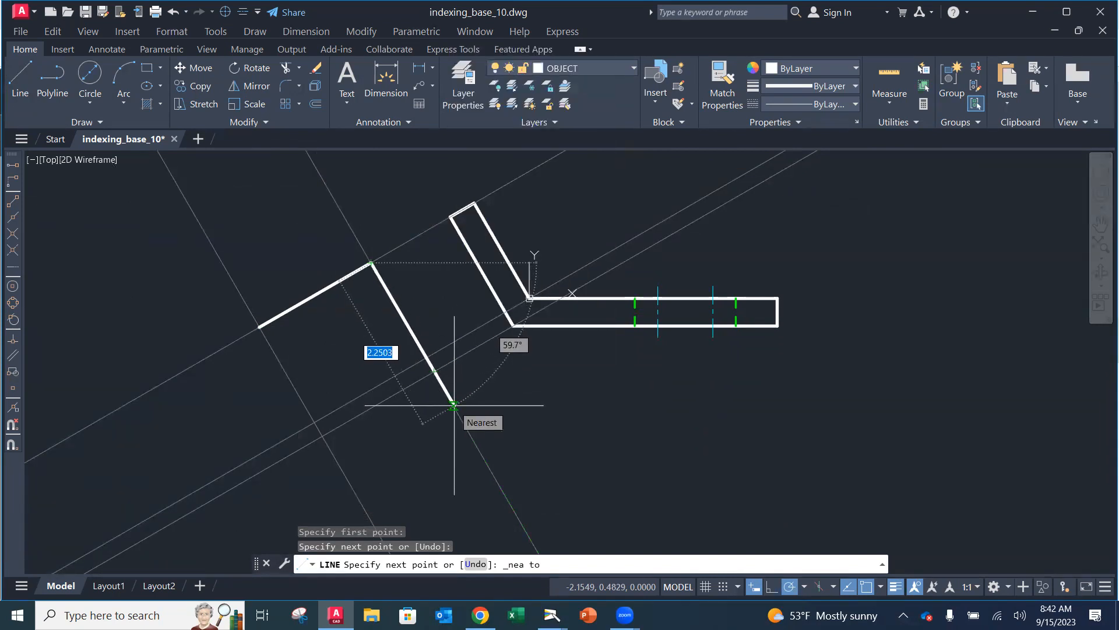
pyautogui.click(453, 404)
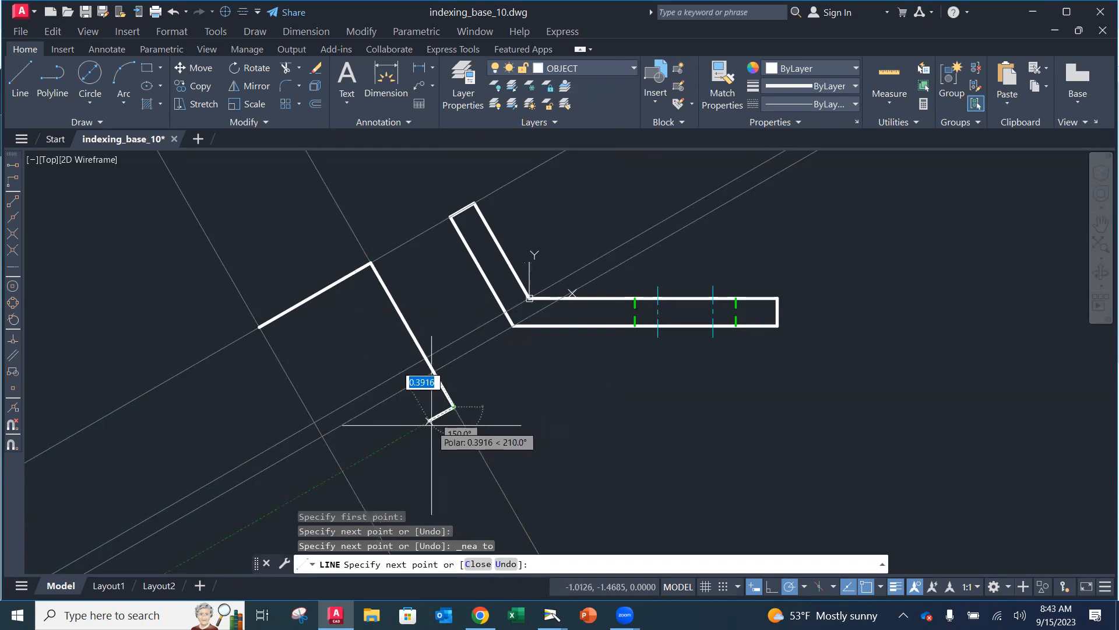
# With polar tracking off, continue the outline with a jagged seven-segment break edge across to the opposite 300-degree construction line
pyautogui.scroll(3, 431, 429)
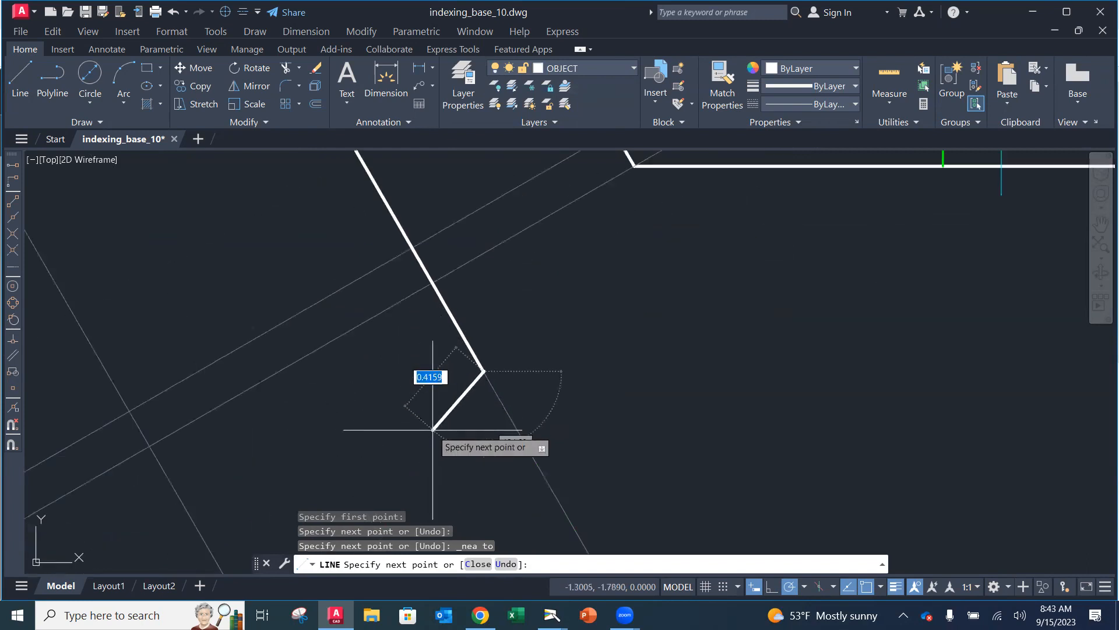
pyautogui.click(789, 586)
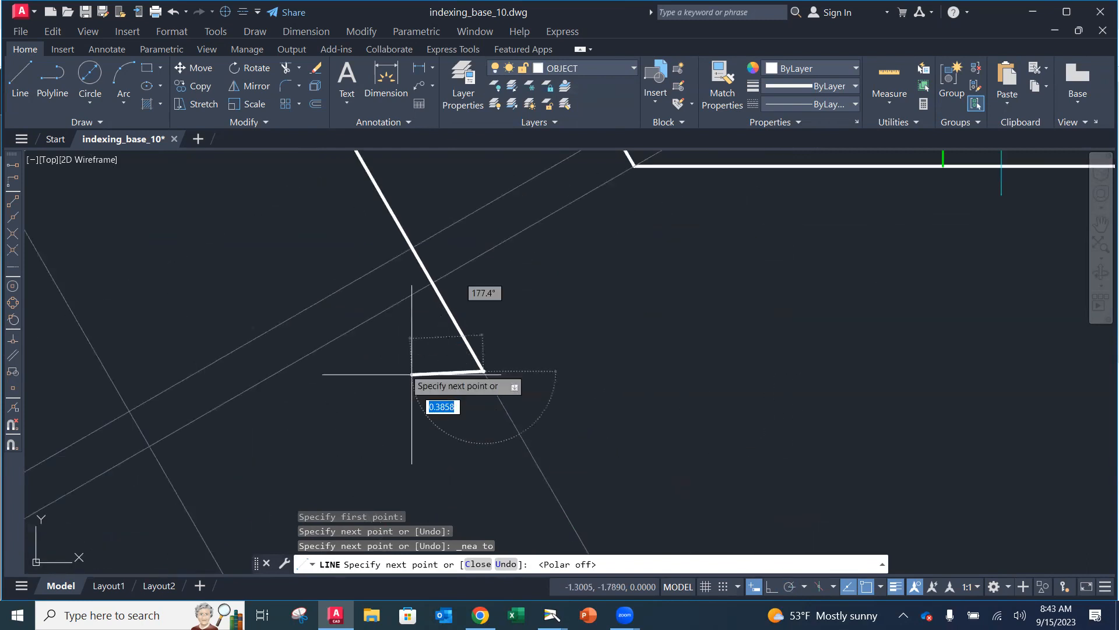
pyautogui.click(451, 418)
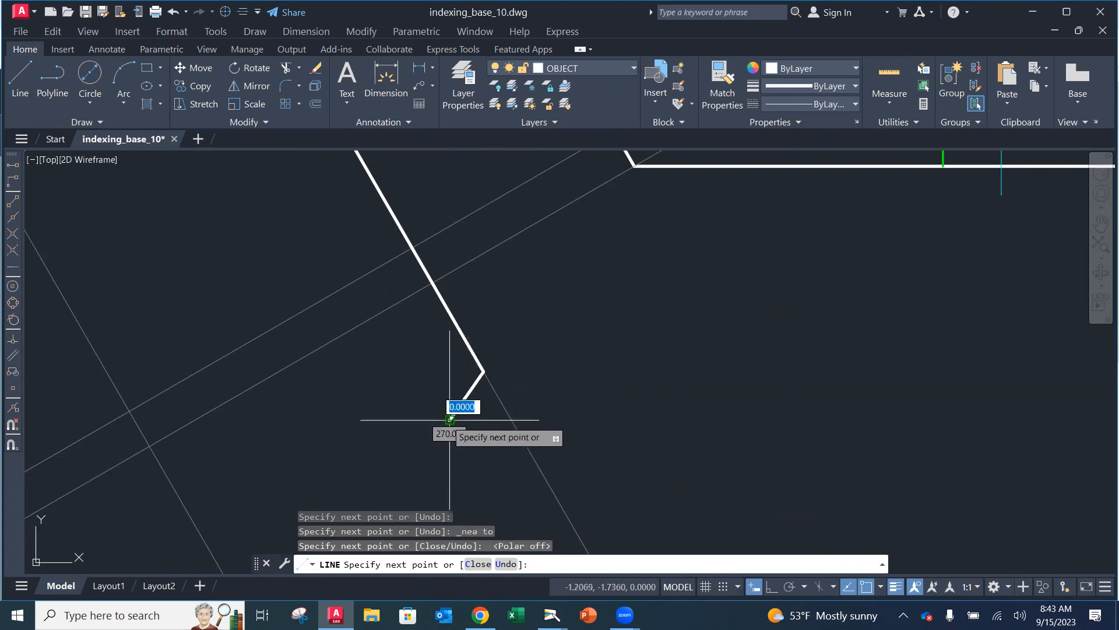
pyautogui.click(403, 411)
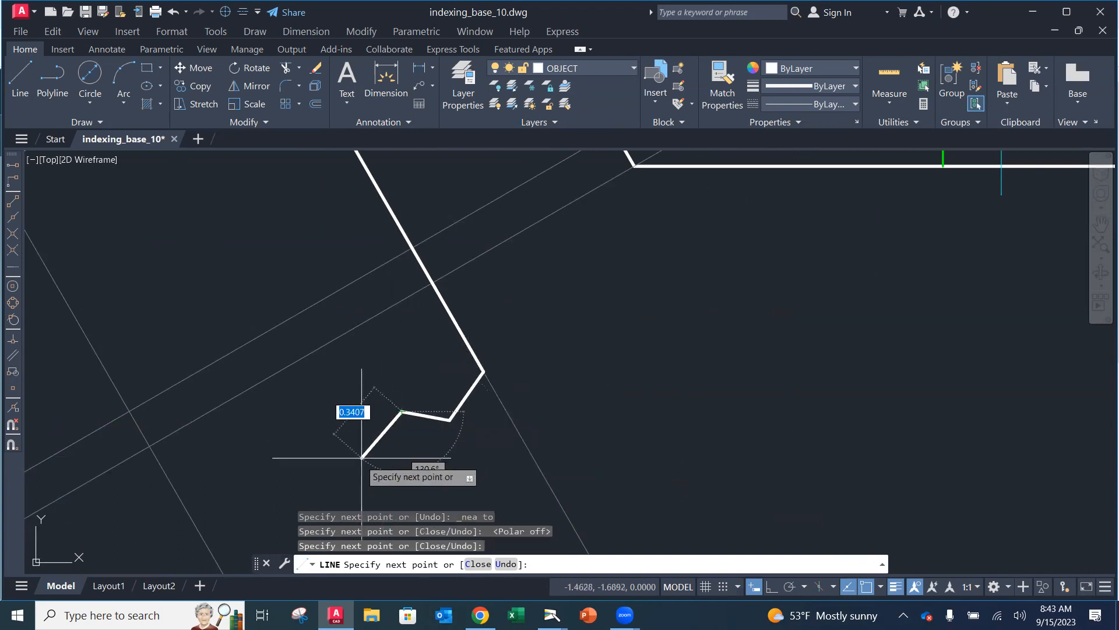
pyautogui.click(356, 464)
pyautogui.click(295, 464)
pyautogui.click(268, 535)
pyautogui.click(222, 519)
pyautogui.click(211, 551)
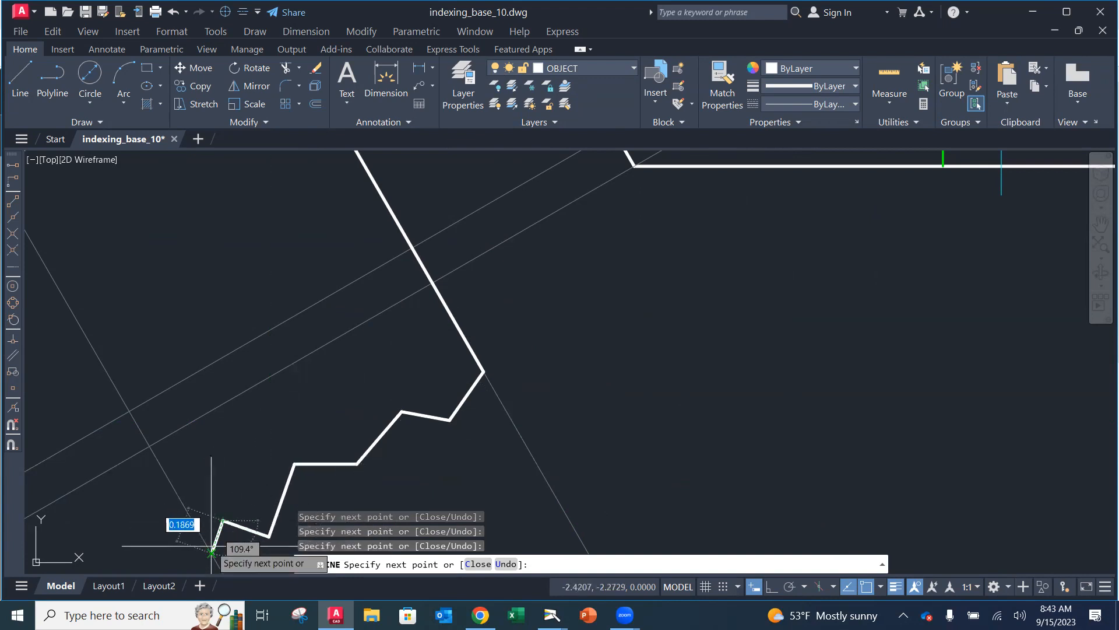
# Close the auxiliary view outline with its far side, up to the intersection at the end edge's open end, and save the drawing
pyautogui.scroll(5, 244, 494)
pyautogui.scroll(-8, 241, 493)
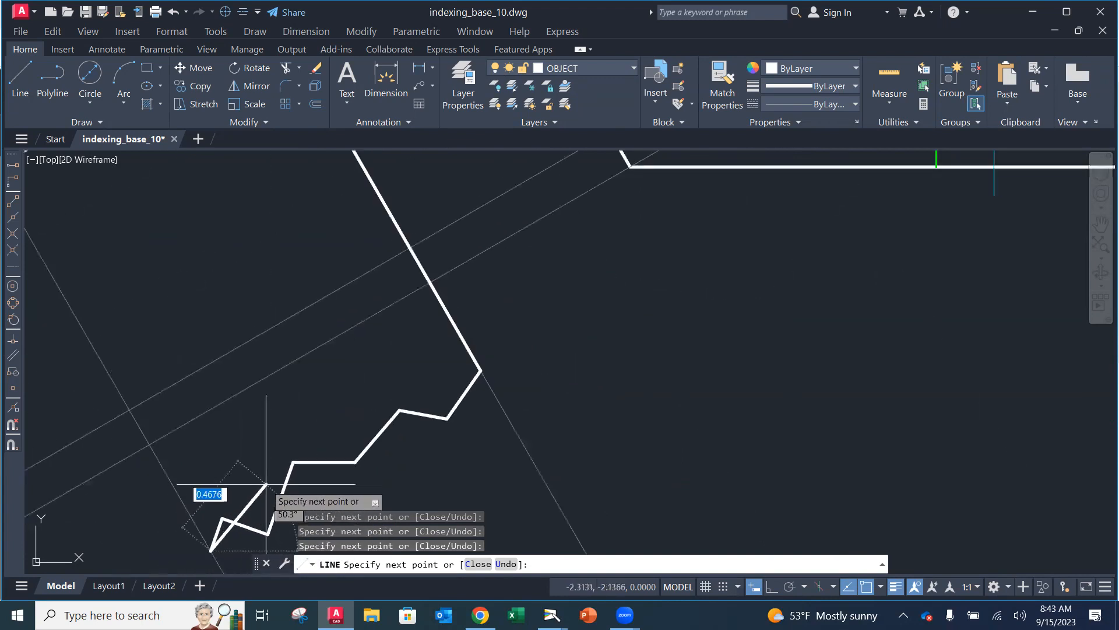
pyautogui.moveTo(354, 333); pyautogui.dragTo(404, 410, button='middle')
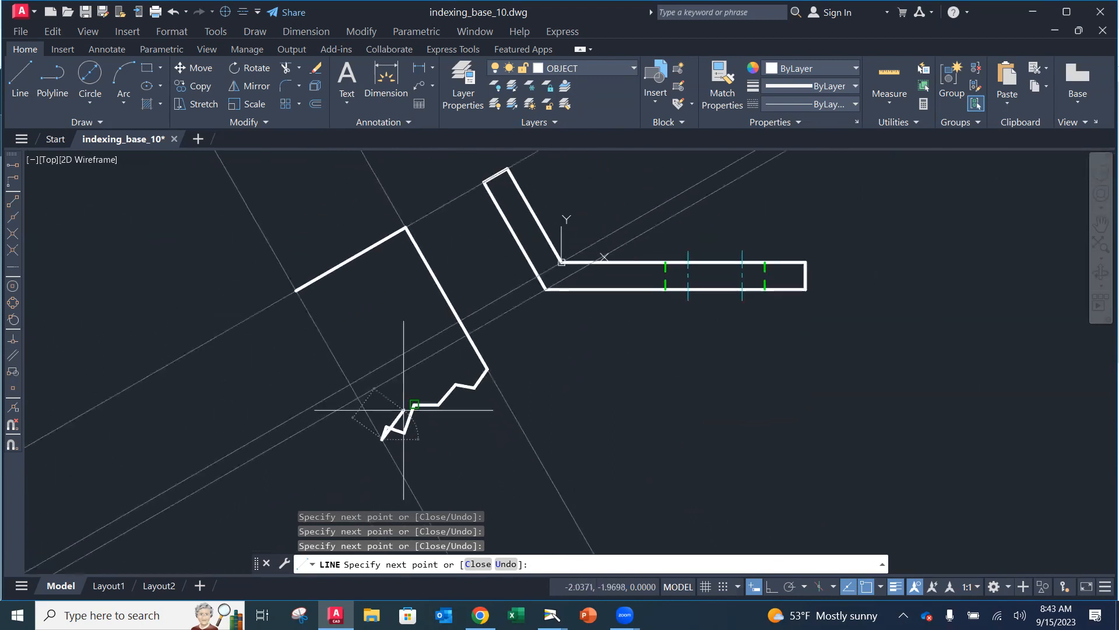
pyautogui.keyDown('shift'); pyautogui.rightClick(294, 291); pyautogui.keyUp('shift')
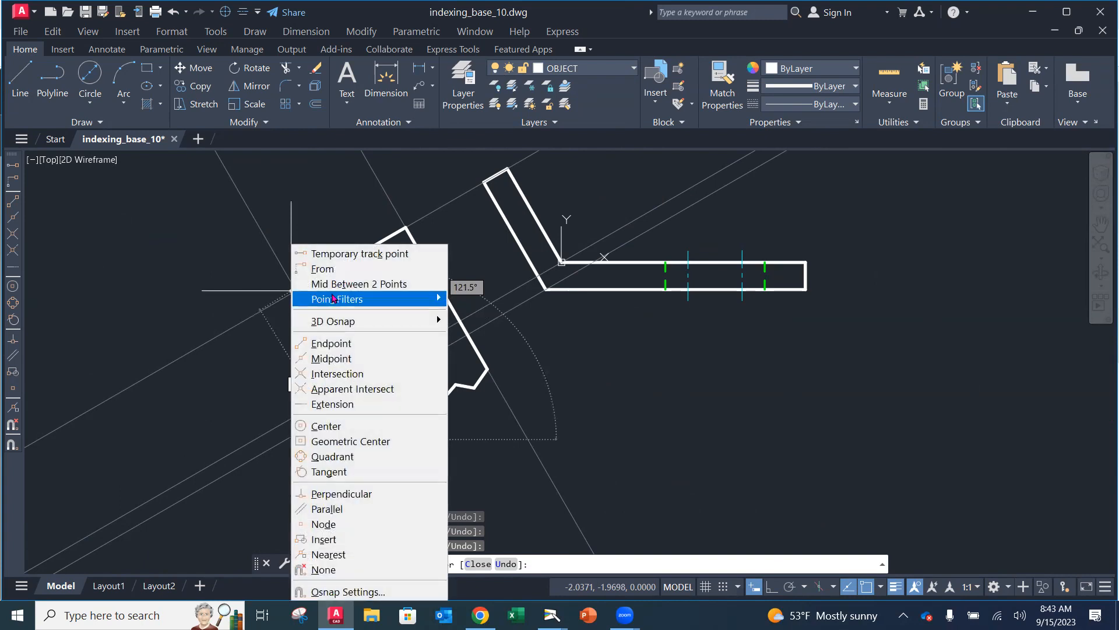
pyautogui.click(336, 376)
pyautogui.click(291, 291)
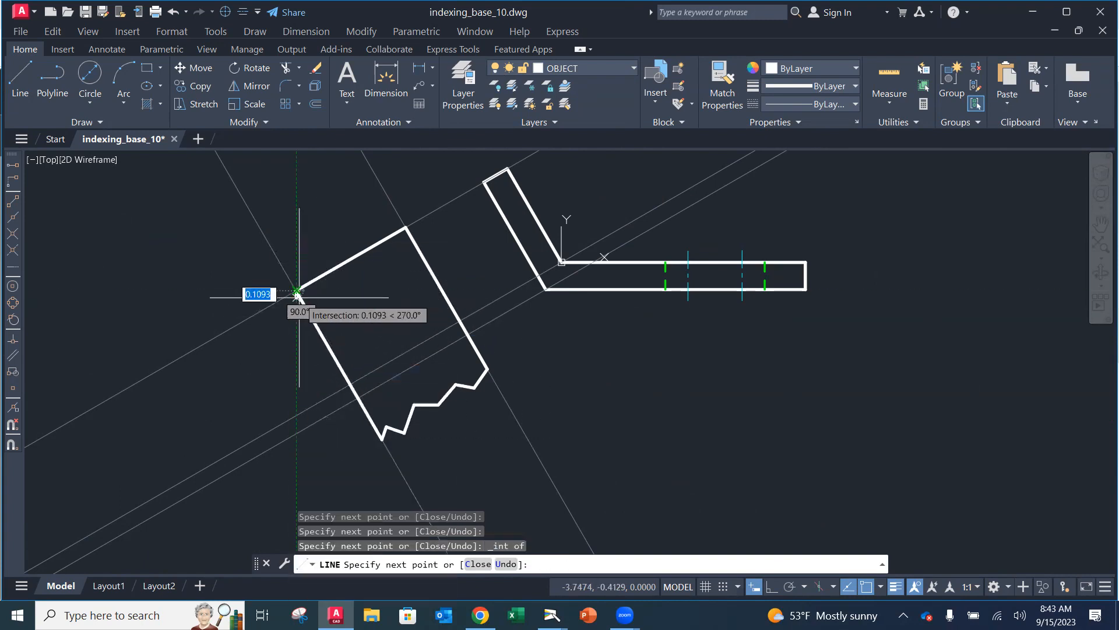
pyautogui.press('Escape')
pyautogui.scroll(4, 299, 301)
pyautogui.scroll(2, 299, 302)
pyautogui.scroll(-6, 299, 301)
pyautogui.moveTo(381, 317); pyautogui.dragTo(337, 298, button='middle')
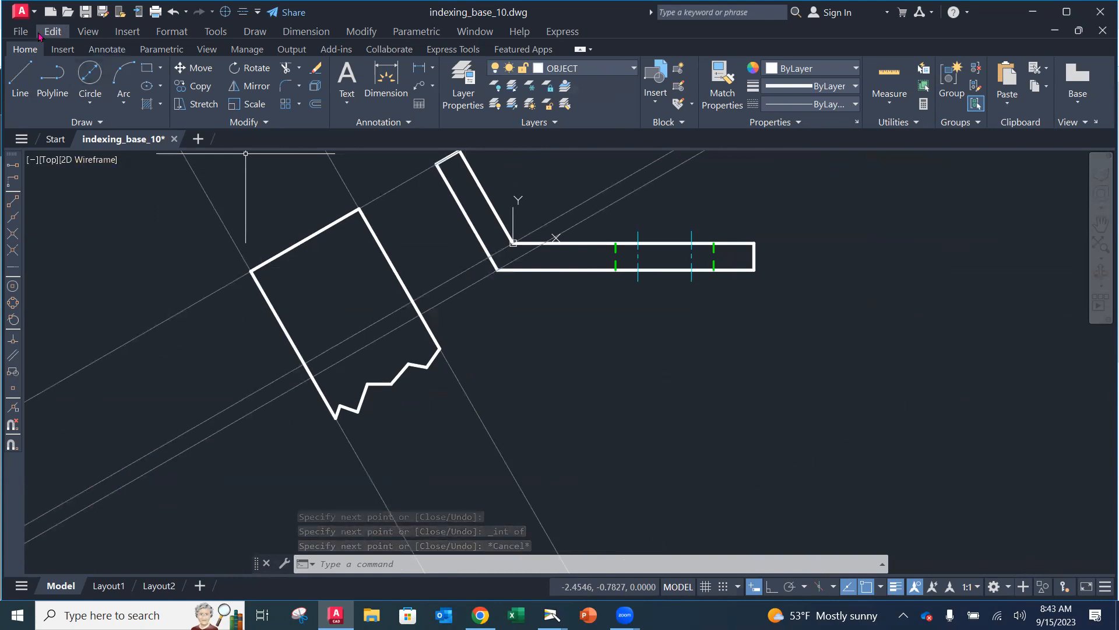
pyautogui.click(21, 31)
pyautogui.click(81, 171)
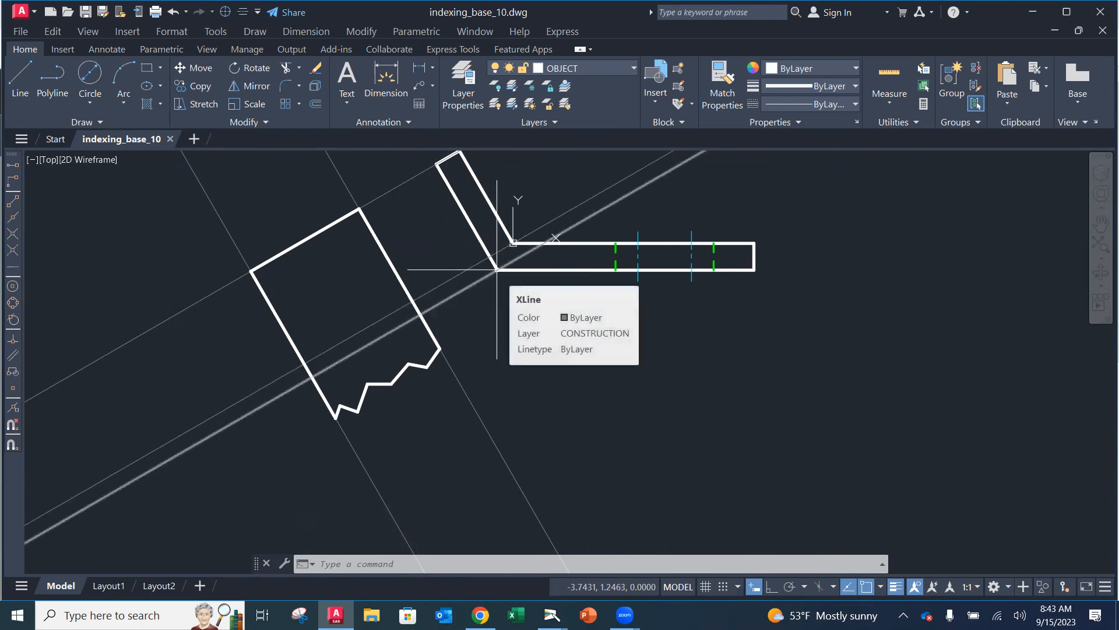
# Draw an object line across the auxiliary view along the projection line from the outer bend corner
pyautogui.click(21, 79)
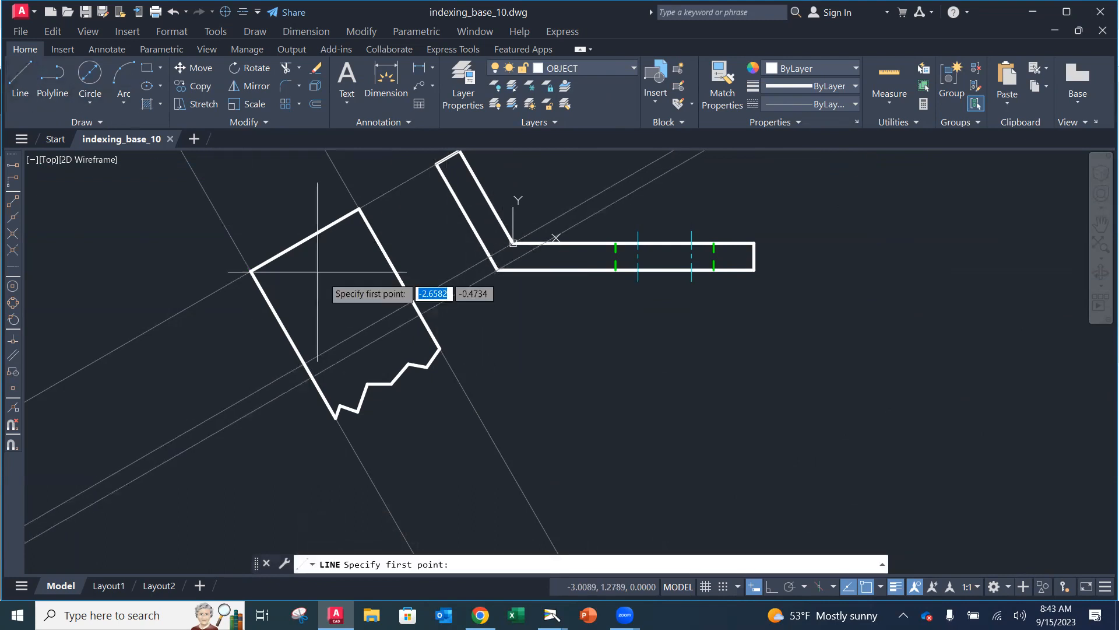
pyautogui.click(419, 315)
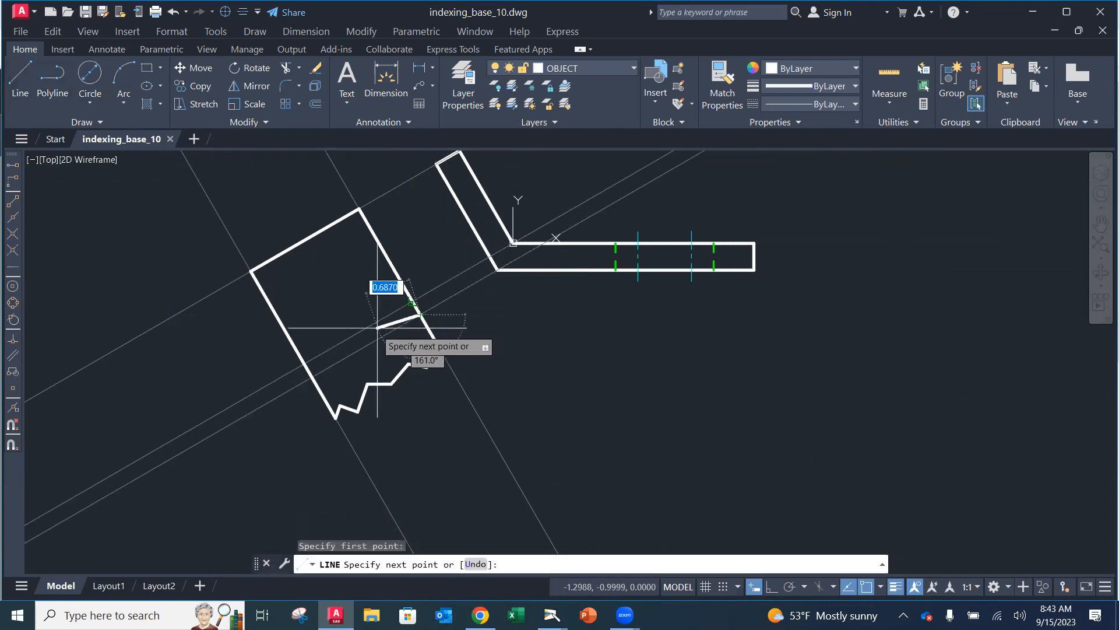
pyautogui.click(312, 377)
pyautogui.press('Escape')
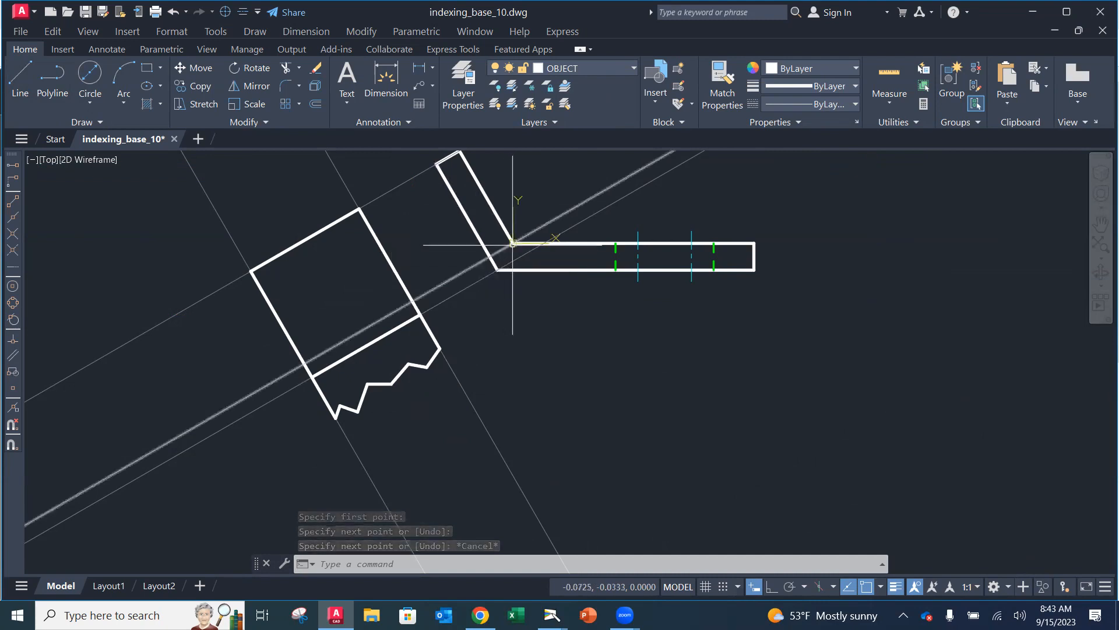
# On the HIDDEN layer, draw a line across the auxiliary view along the inner bend projection, and save the drawing
pyautogui.click(618, 68)
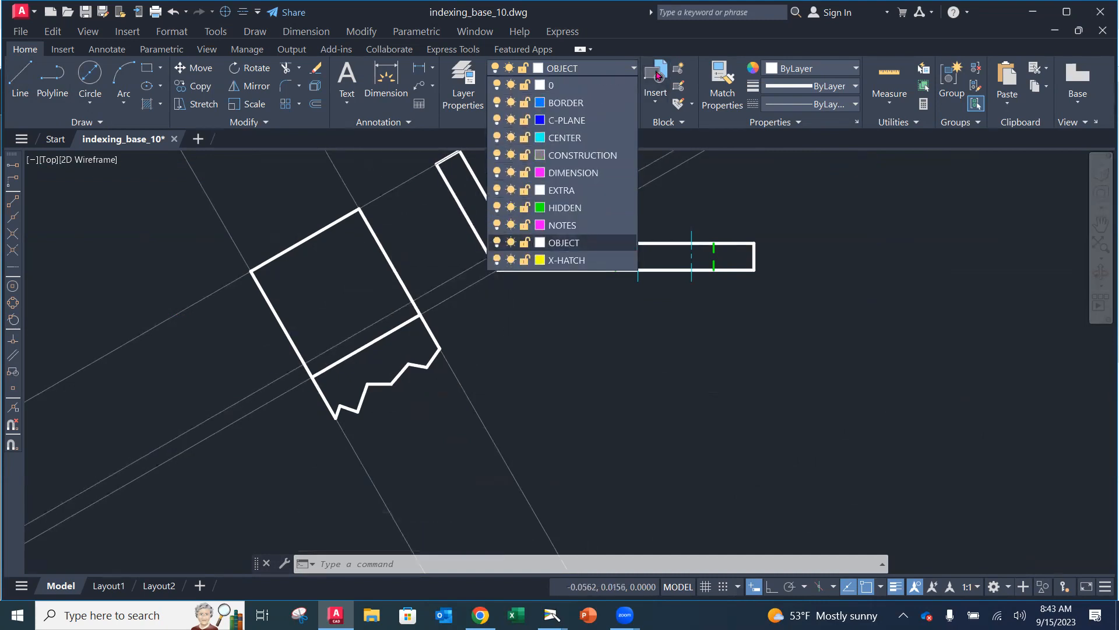
pyautogui.click(568, 205)
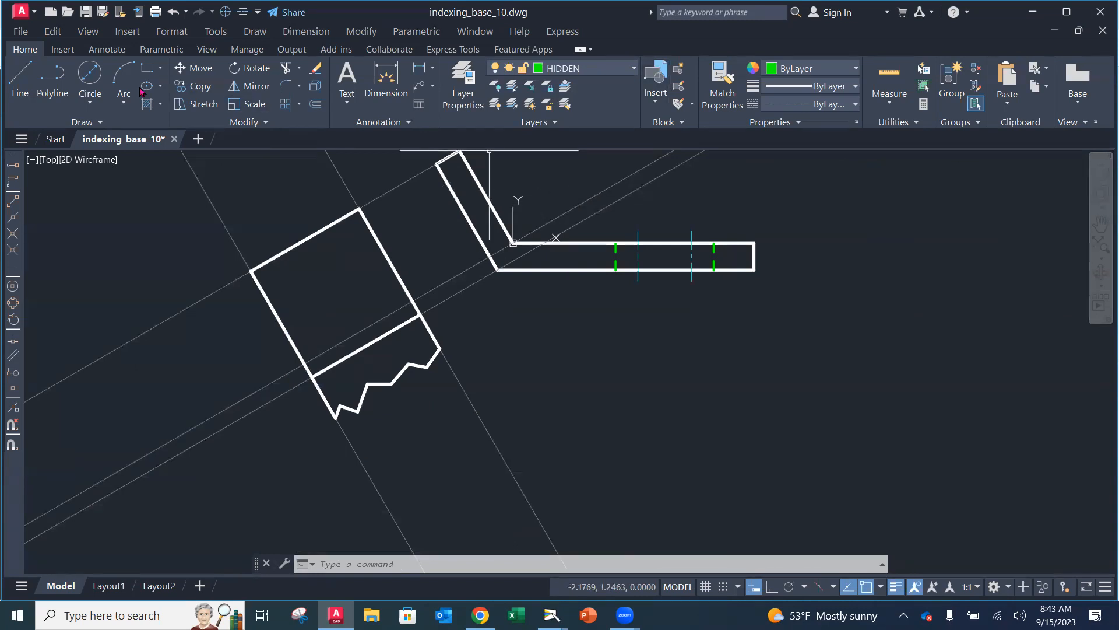
pyautogui.click(21, 77)
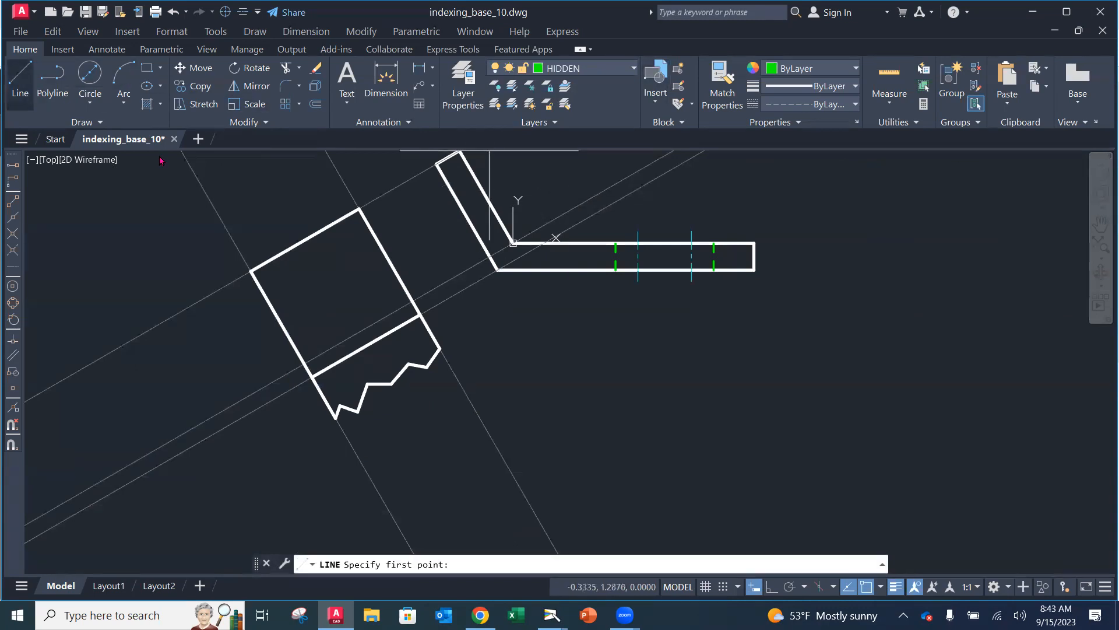
pyautogui.click(305, 362)
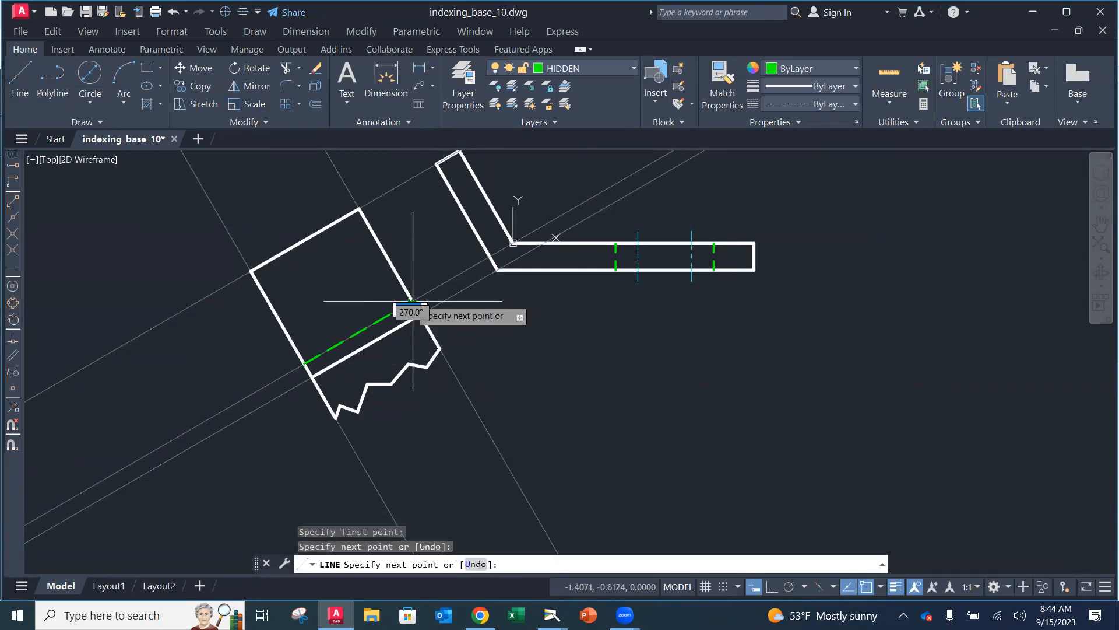
pyautogui.click(412, 301)
pyautogui.press('Escape')
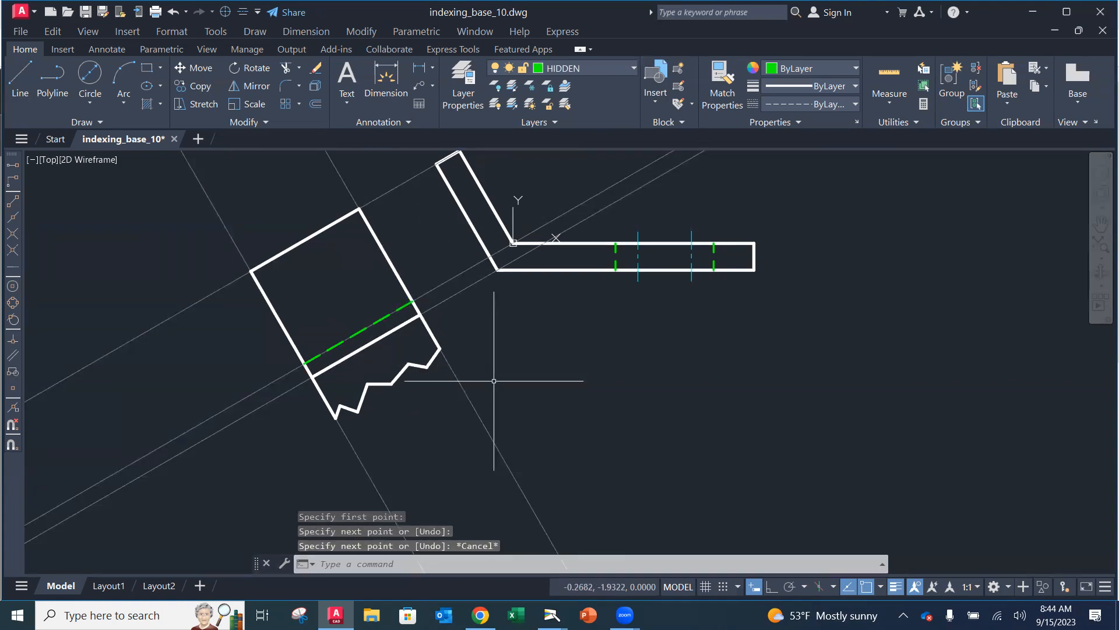
pyautogui.click(20, 34)
pyautogui.click(58, 167)
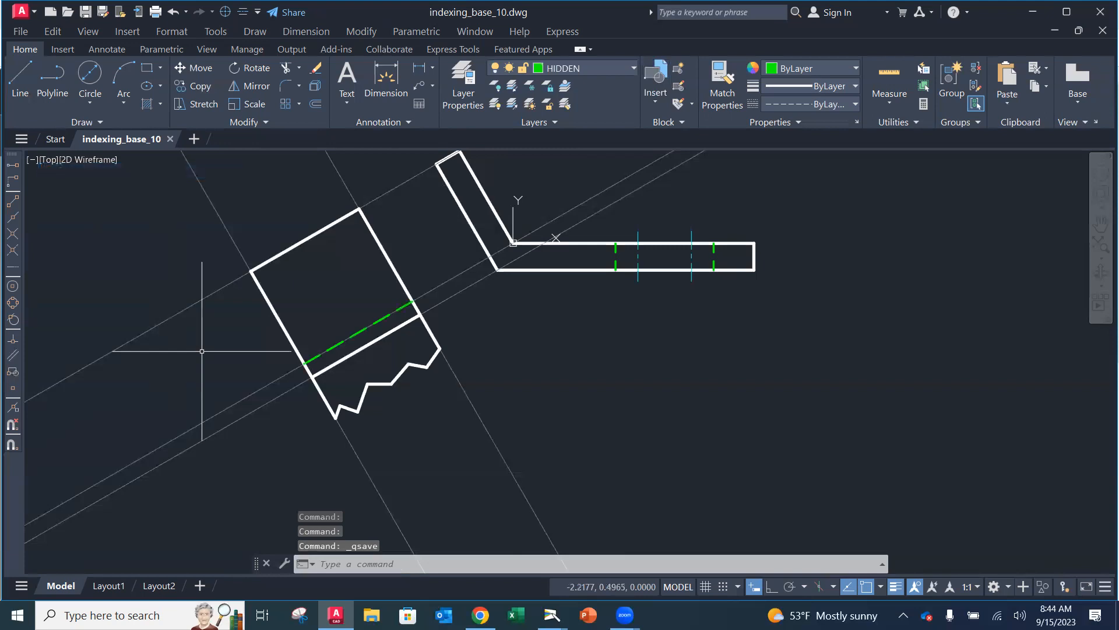
# Switch to the Camera window and check the hole location dimensions on the Indexing Guide figure, then return to AutoCAD
pyautogui.scroll(-2, 537, 375)
pyautogui.moveTo(536, 375); pyautogui.dragTo(460, 422, button='middle')
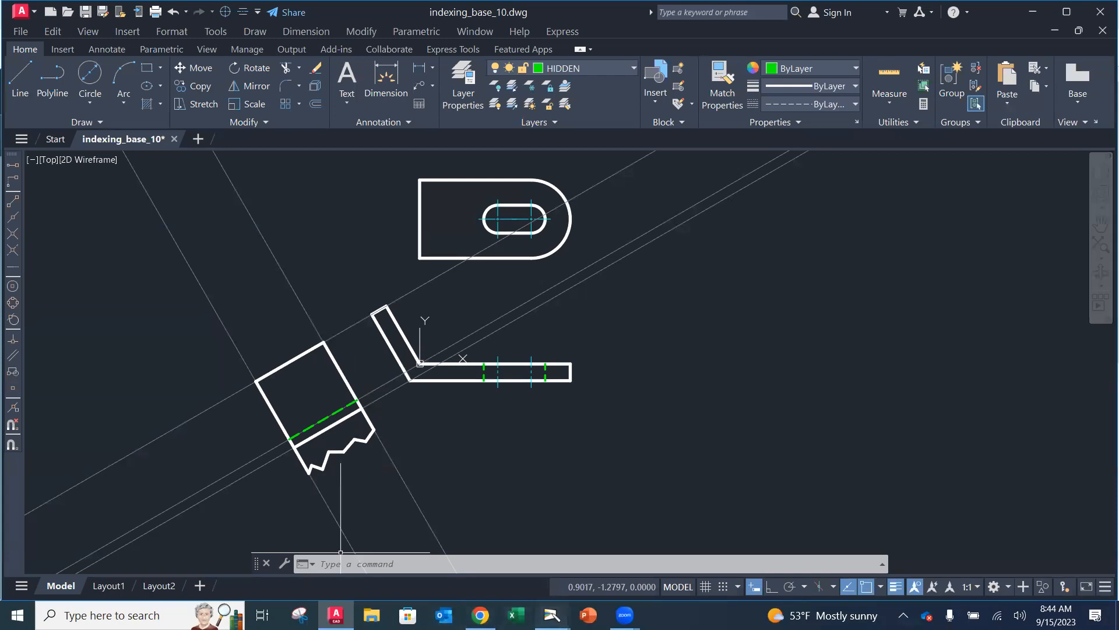
pyautogui.moveTo(552, 615)
pyautogui.click(495, 566)
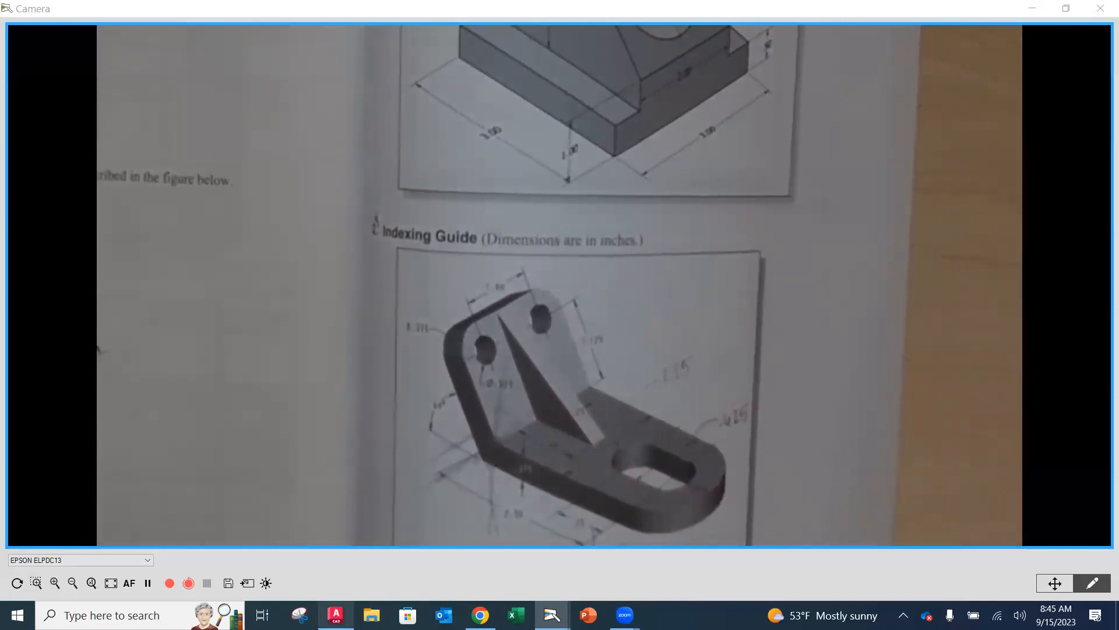
pyautogui.click(335, 615)
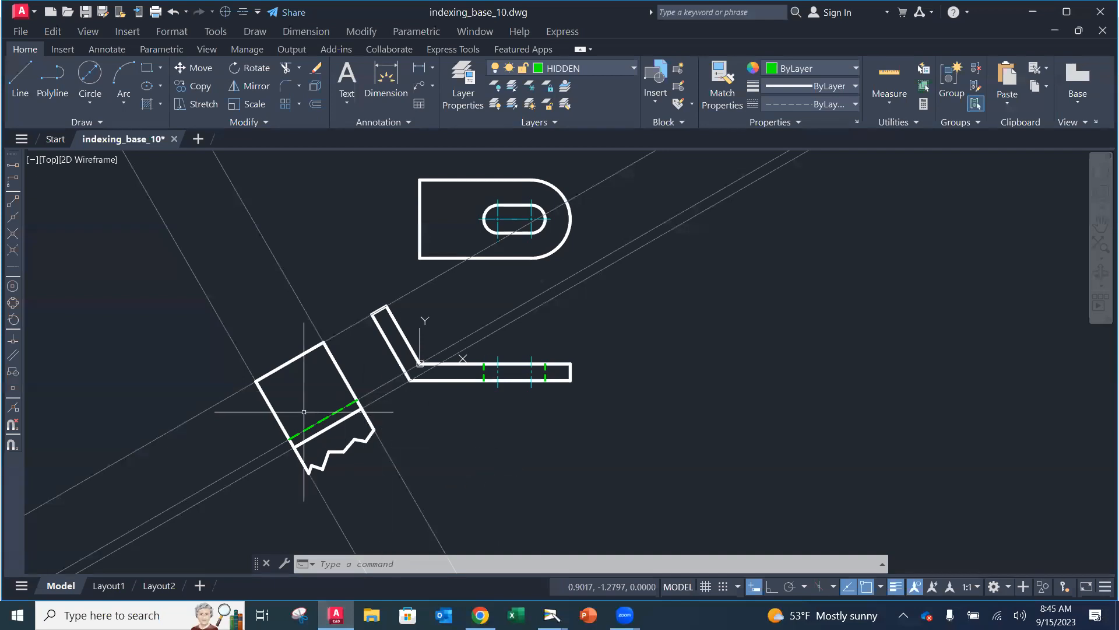
# Offset the inner bend's 30-degree projection line by 1.125 toward the end of the angled arm
pyautogui.scroll(3, 303, 412)
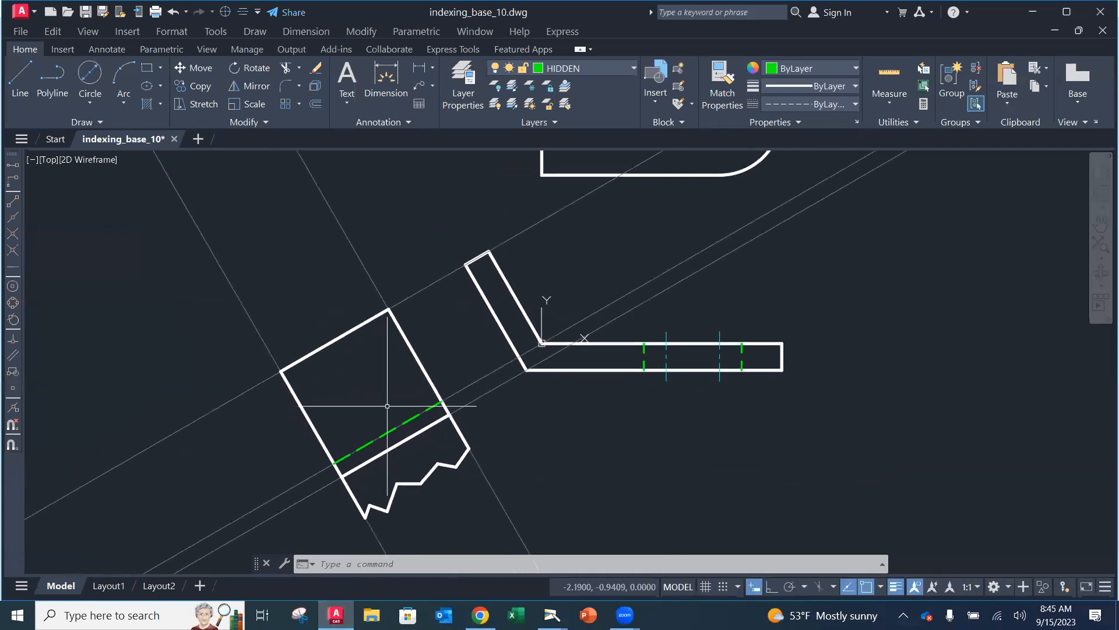
pyautogui.click(315, 105)
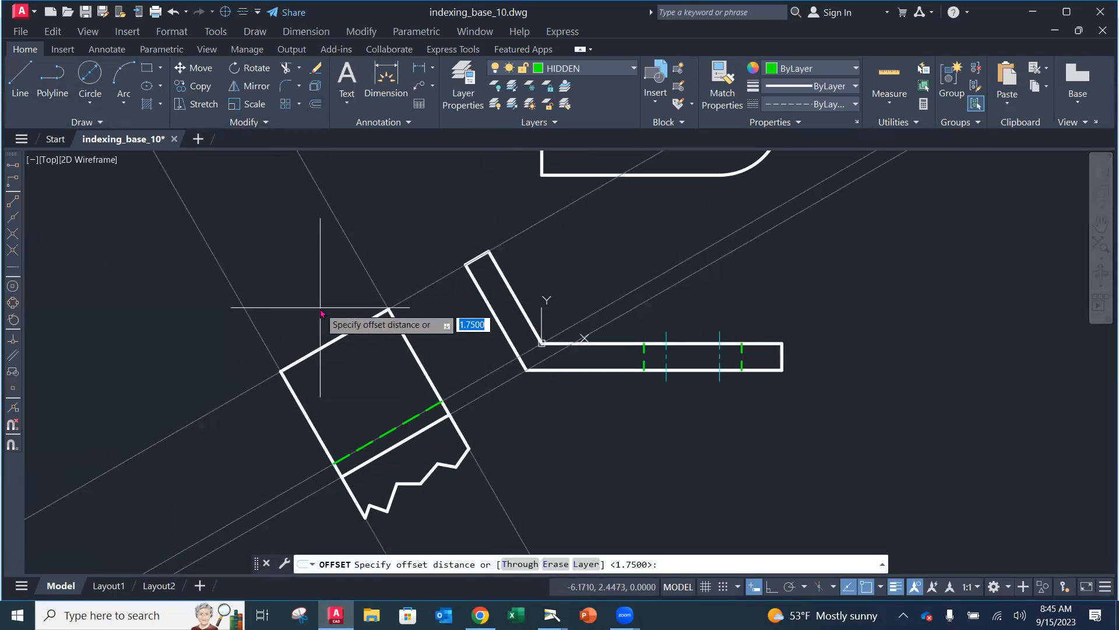
pyautogui.press('Return')
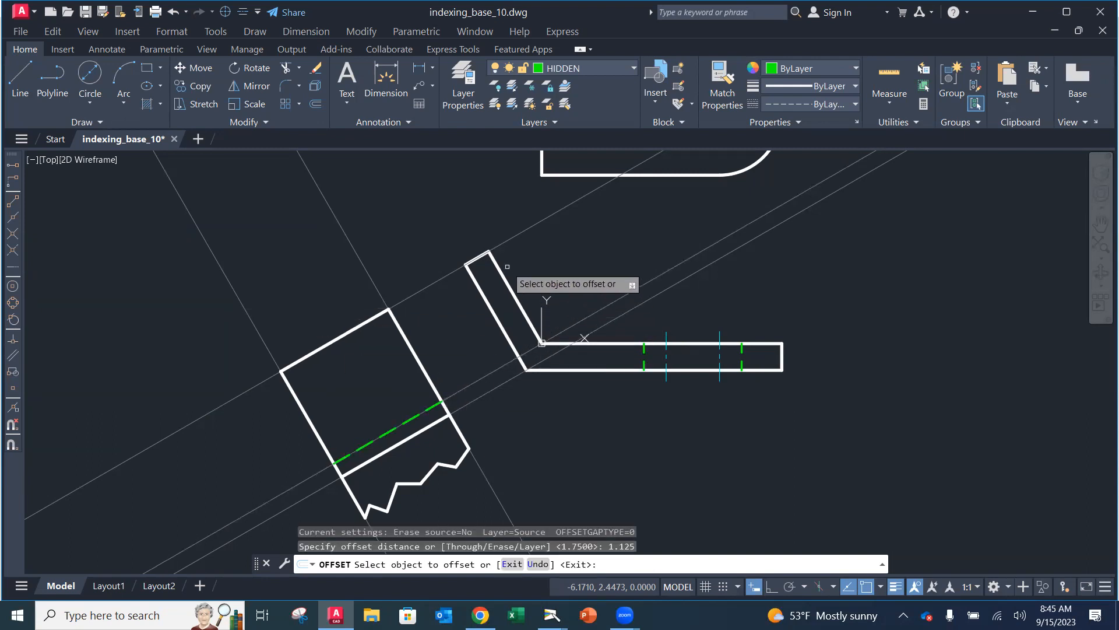
pyautogui.click(476, 380)
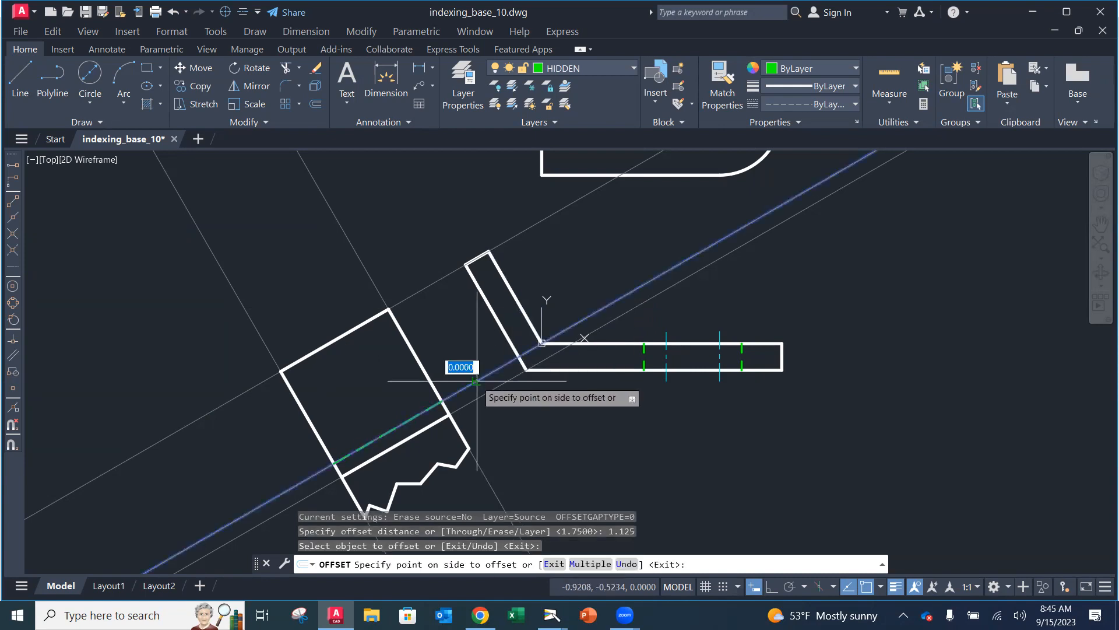
pyautogui.click(454, 340)
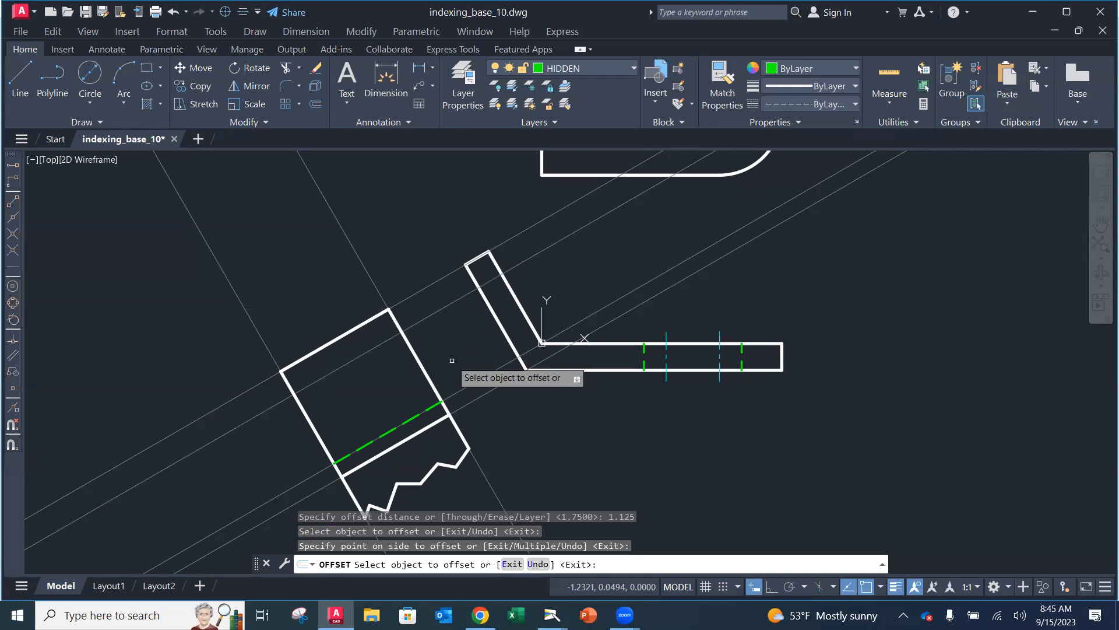
pyautogui.press('Escape')
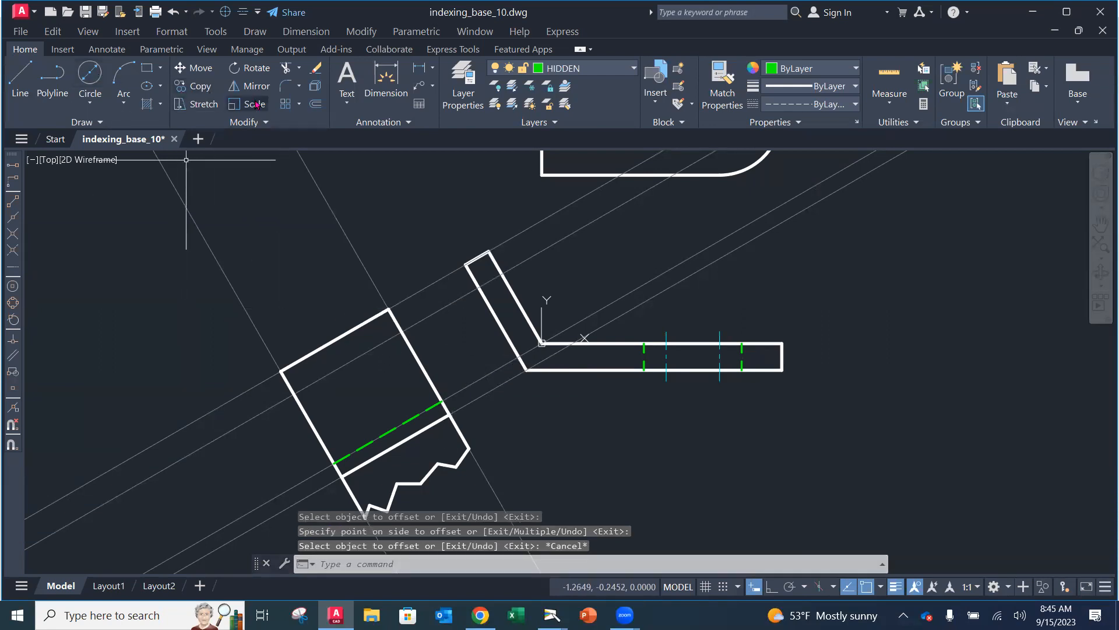
# Offset both 300-degree construction lines by .375 toward the inside of the auxiliary view
pyautogui.click(315, 106)
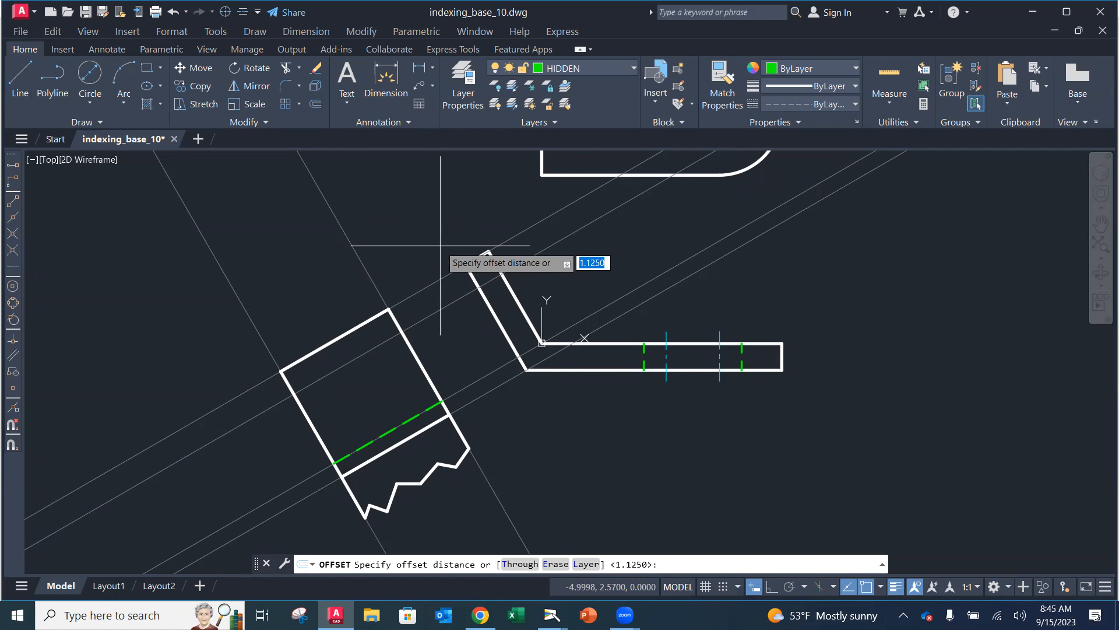
pyautogui.press('Return')
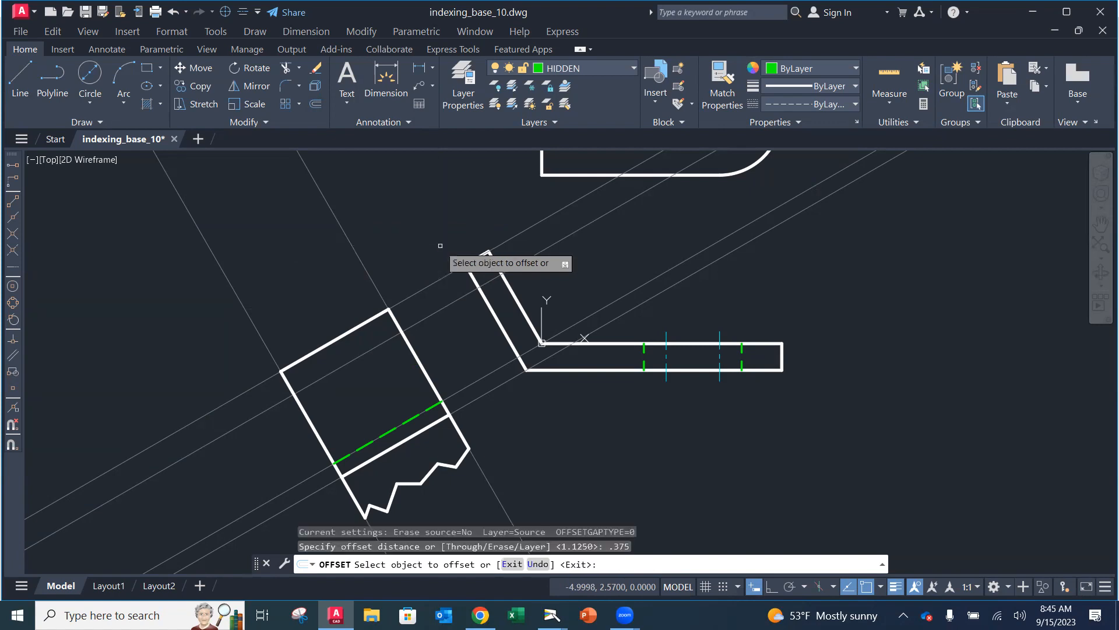
pyautogui.click(358, 254)
pyautogui.click(319, 270)
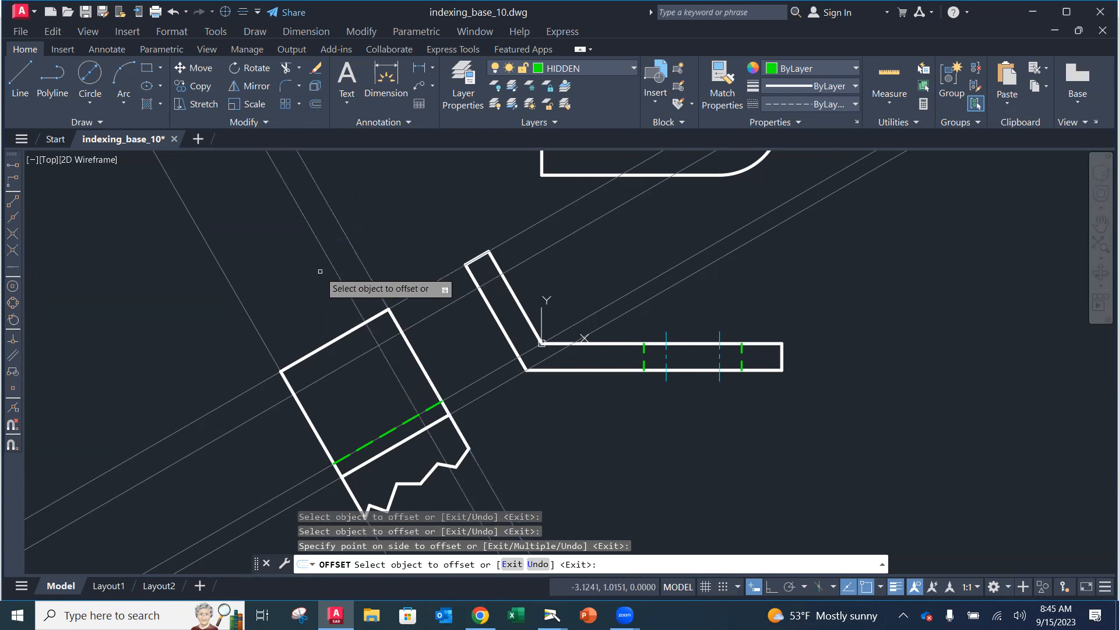
pyautogui.click(256, 328)
pyautogui.click(289, 309)
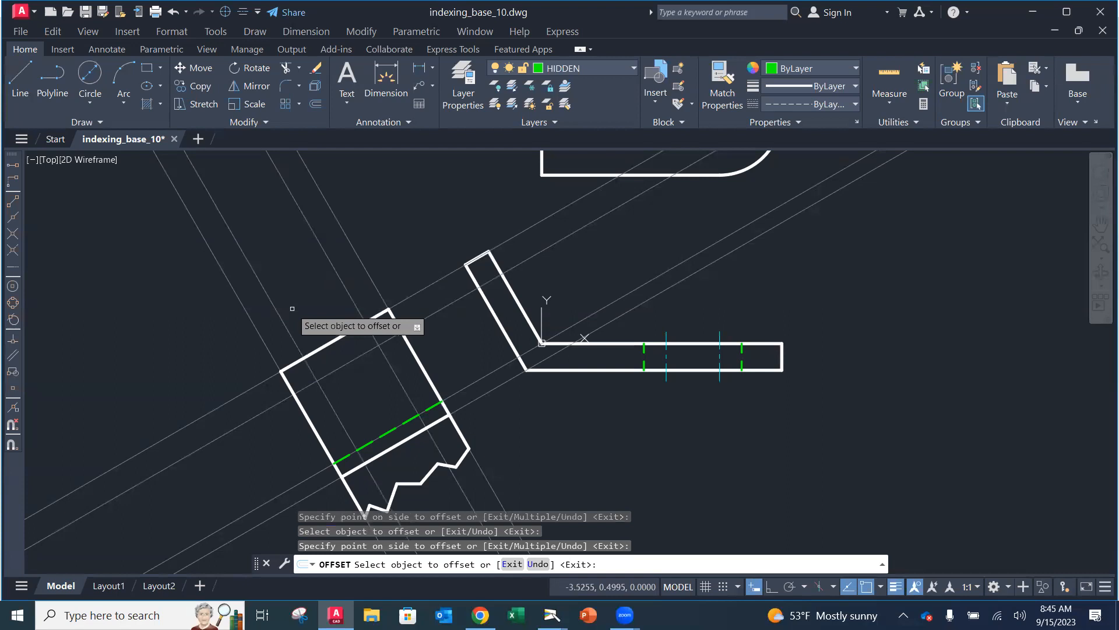
pyautogui.press('Escape')
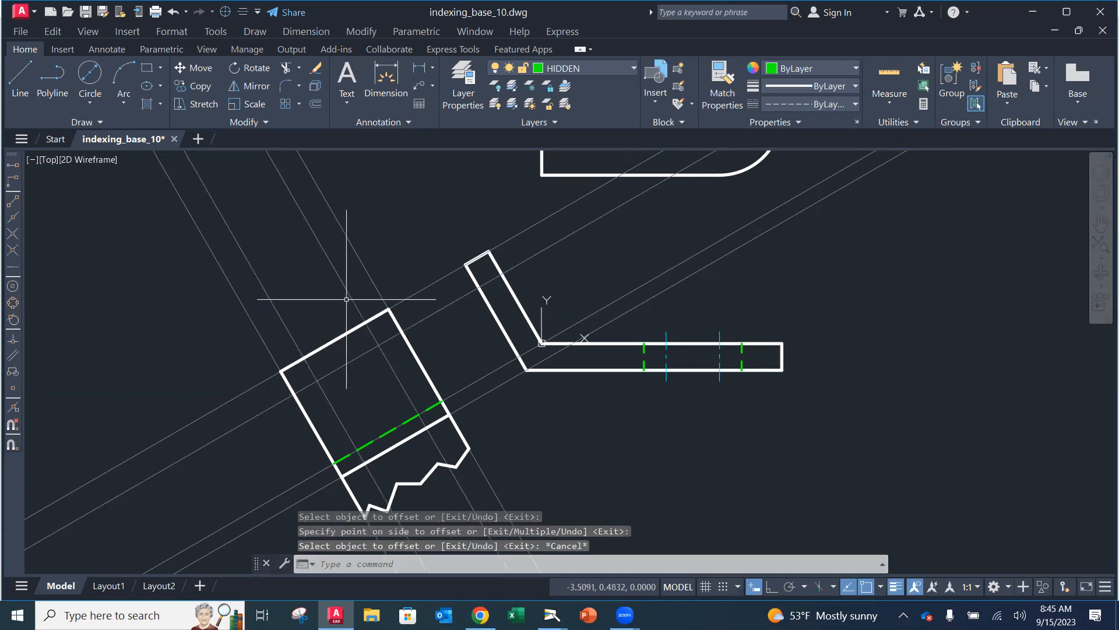
# Measure the spacing between the two offset 300-degree hole-locating lines along the auxiliary view's end edge using an aligned dimension
pyautogui.click(432, 68)
pyautogui.click(437, 122)
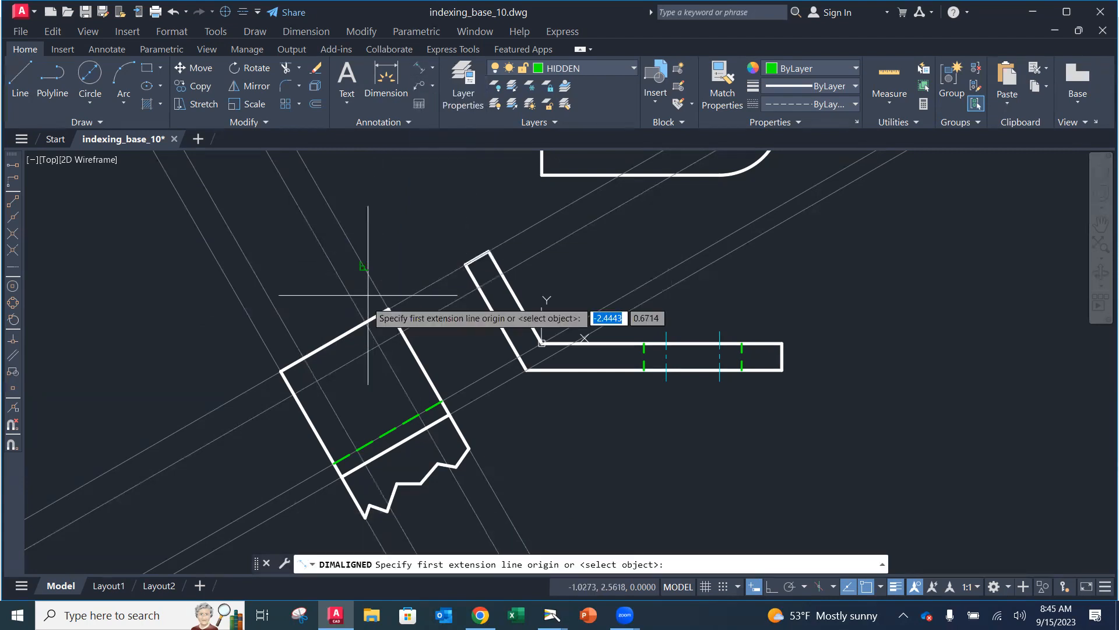
pyautogui.click(366, 321)
pyautogui.click(310, 355)
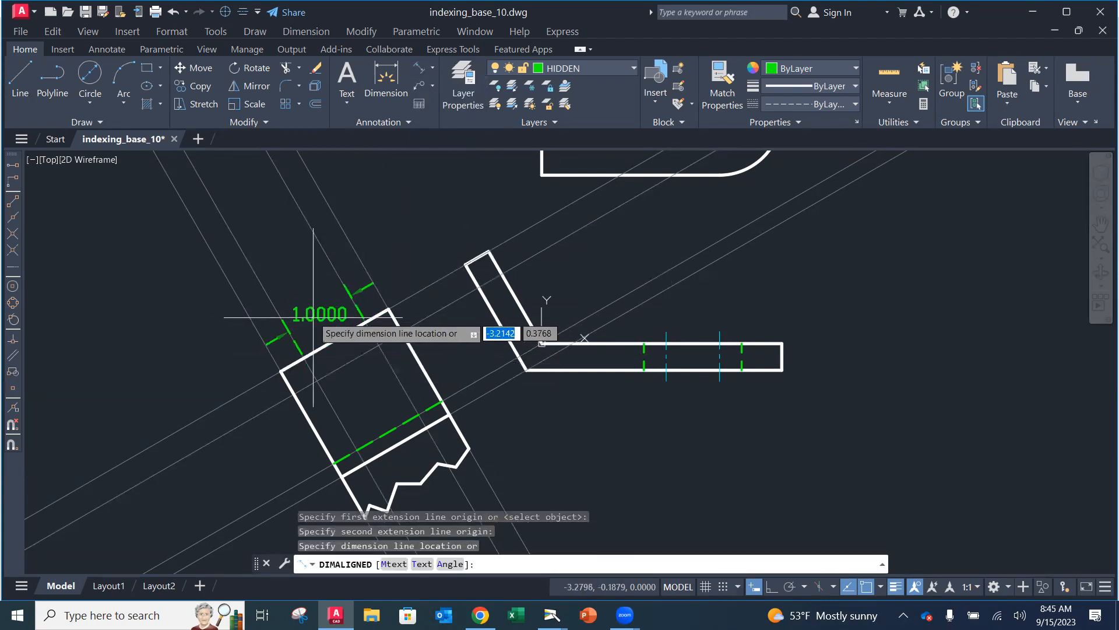
pyautogui.press('Escape')
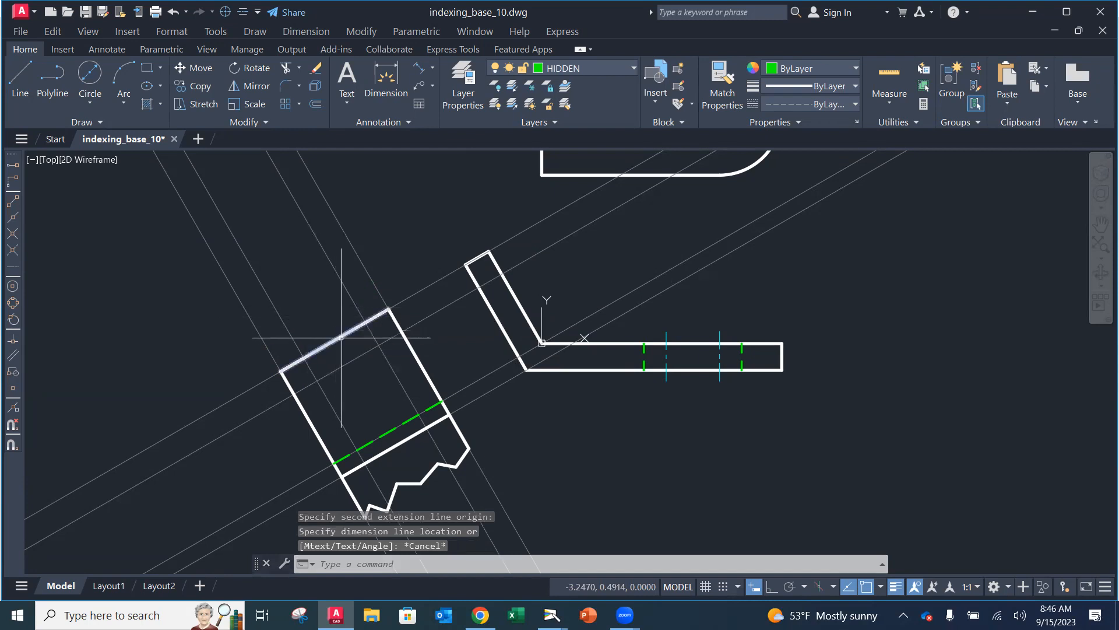
# On the OBJECT layer, draw a .375-diameter circle at the upper-right intersection of the hole-locating lines in the auxiliary view
pyautogui.moveTo(374, 325)
pyautogui.mouseDown(button='middle')
pyautogui.moveTo(393, 297)
pyautogui.moveTo(410, 296)
pyautogui.mouseUp(button='middle')
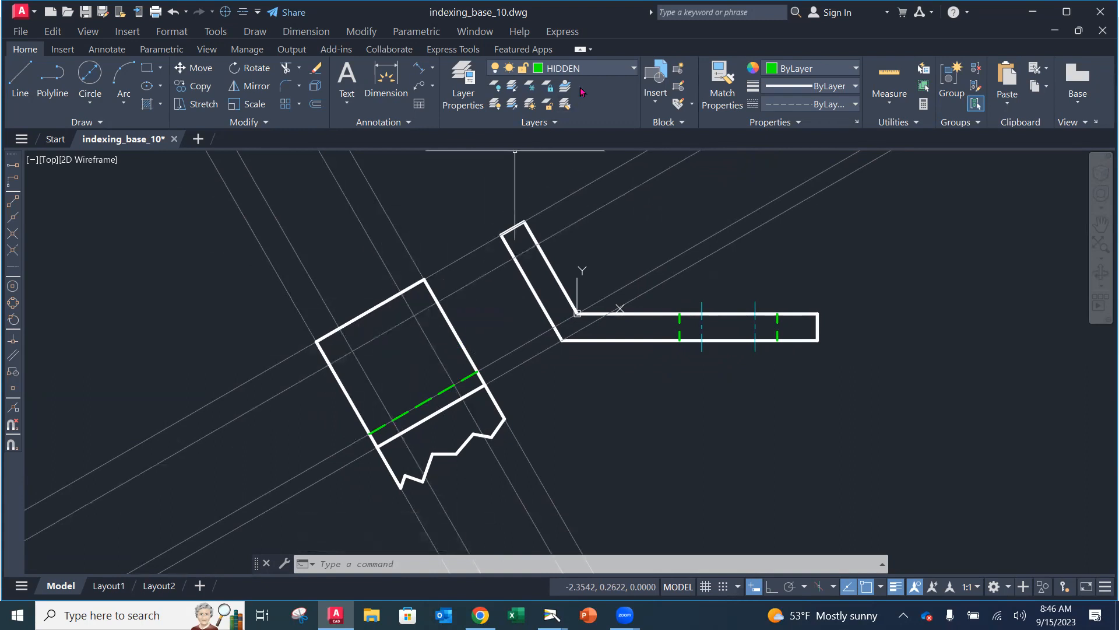
pyautogui.click(595, 75)
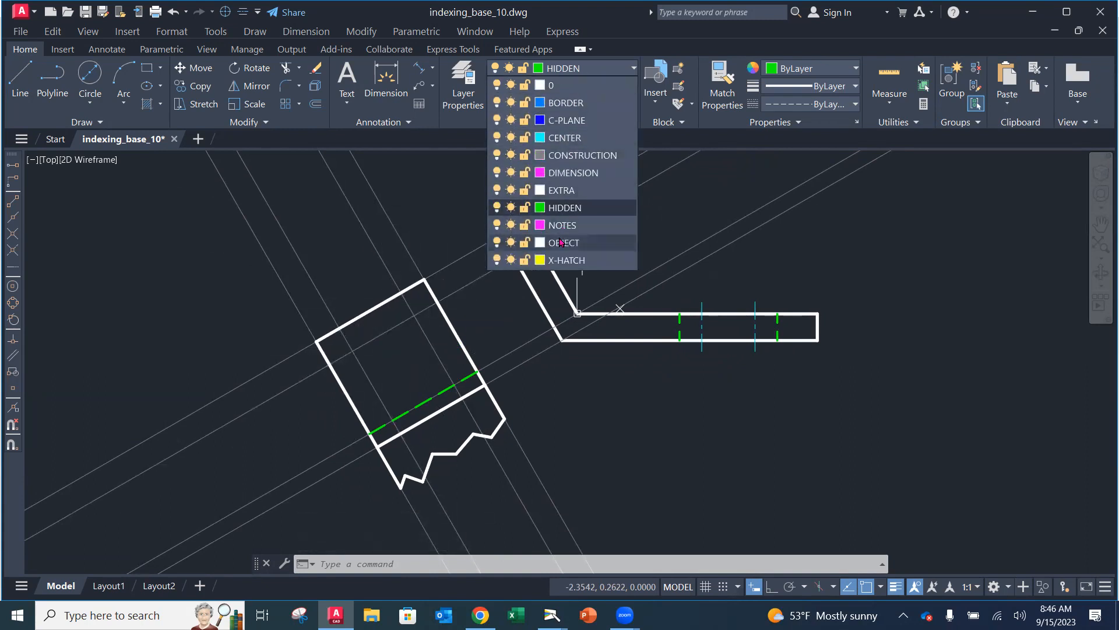
pyautogui.click(577, 232)
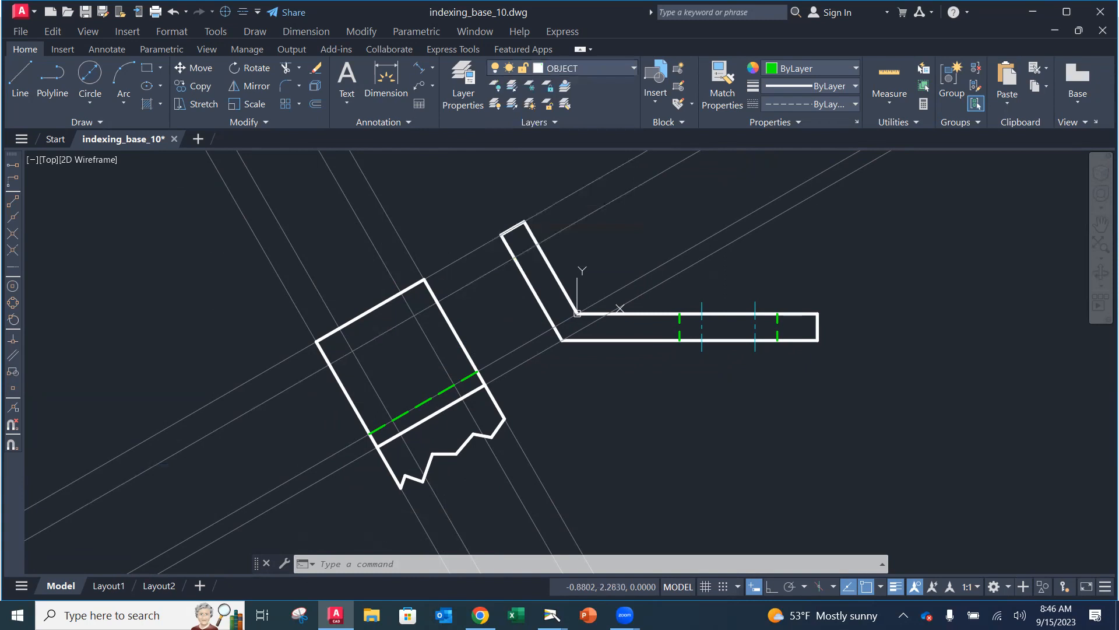
pyautogui.click(89, 79)
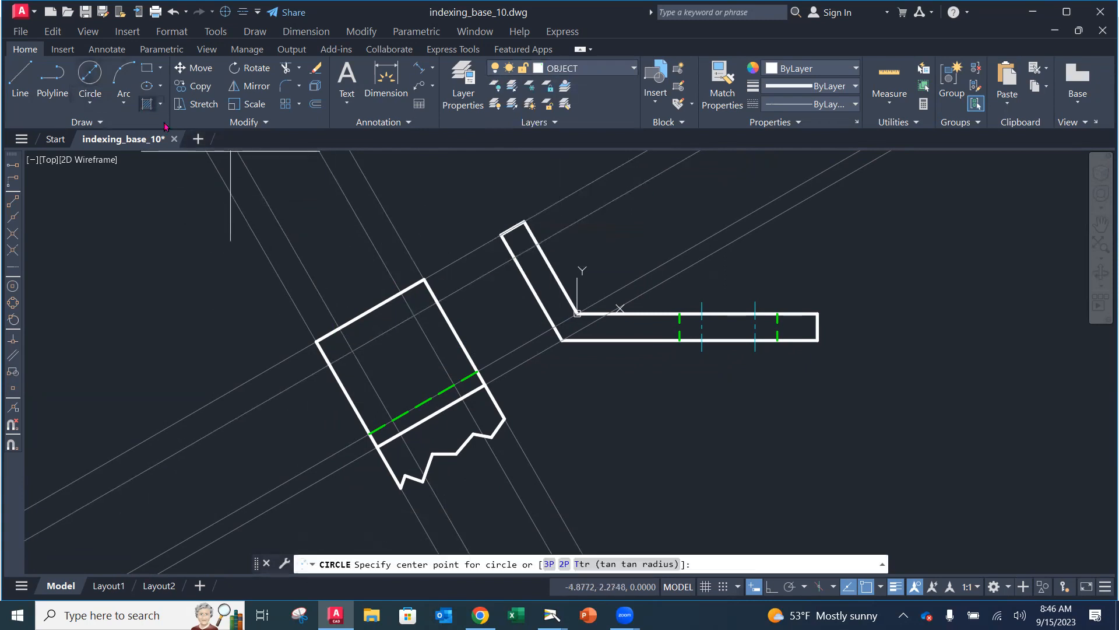
pyautogui.click(413, 314)
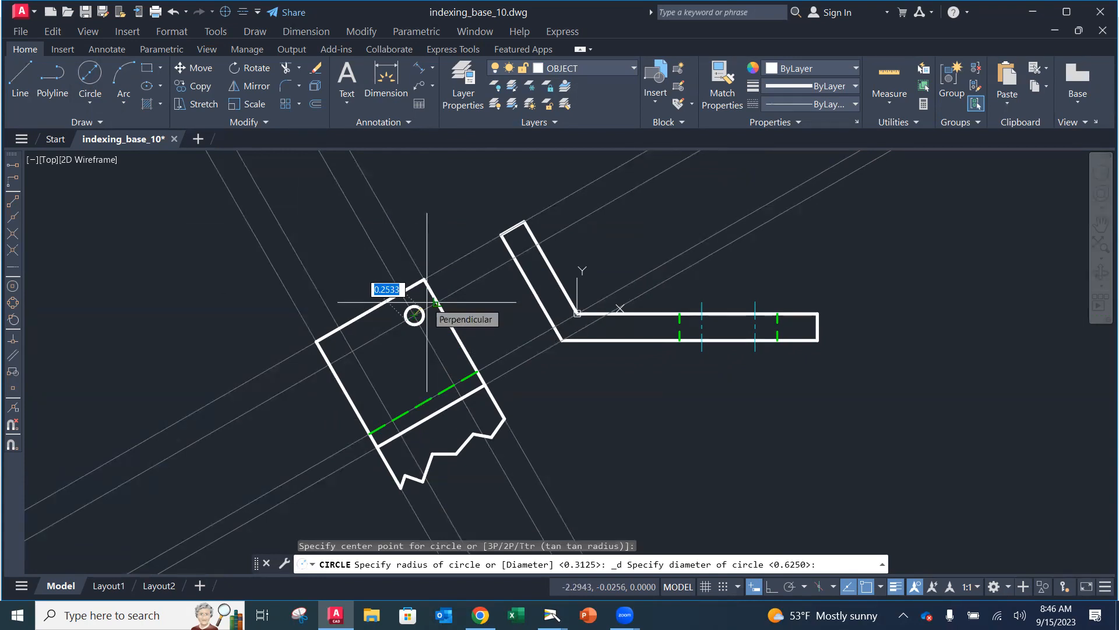
pyautogui.write('.')
pyautogui.press('Return')
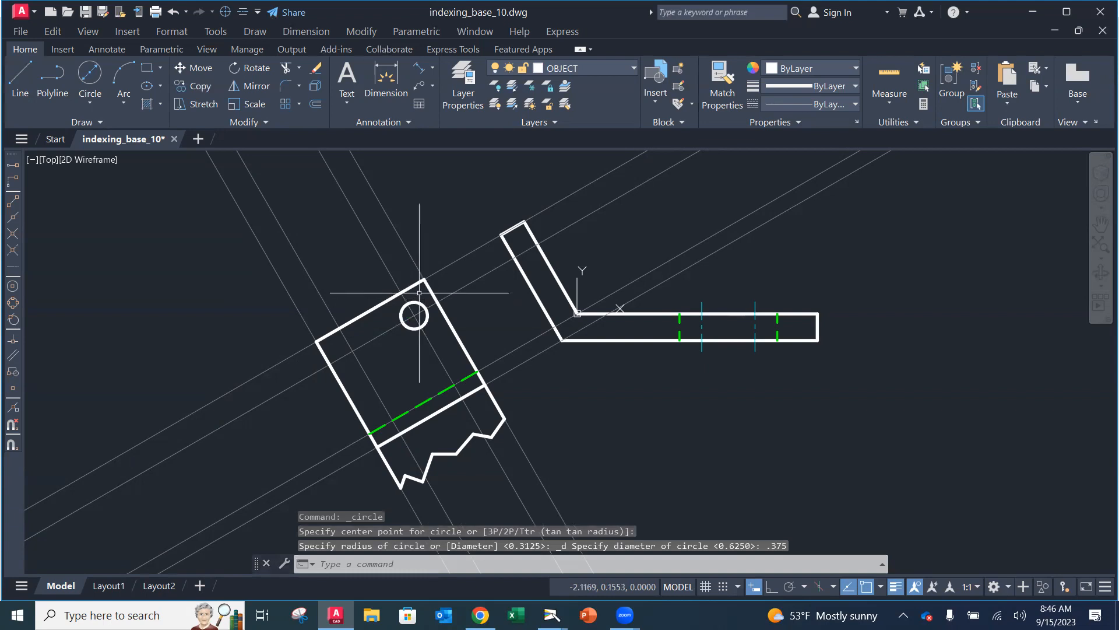
# Draw a second .375-diameter circle at the lower-left intersection of the hole-locating lines
pyautogui.click(90, 74)
pyautogui.click(353, 350)
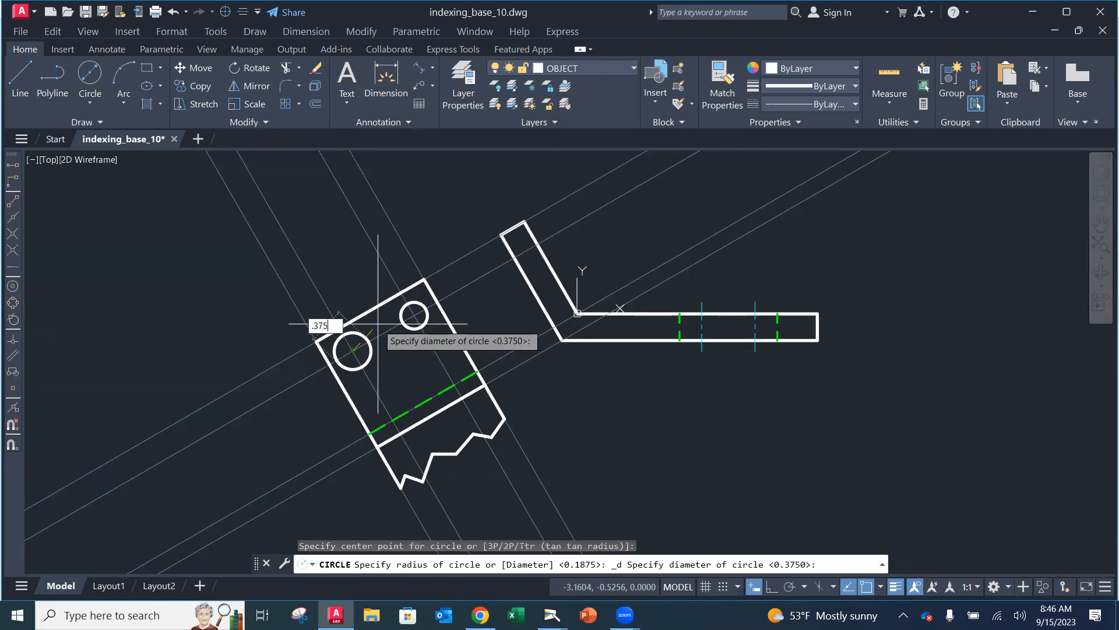
pyautogui.write('.375')
pyautogui.press('Return')
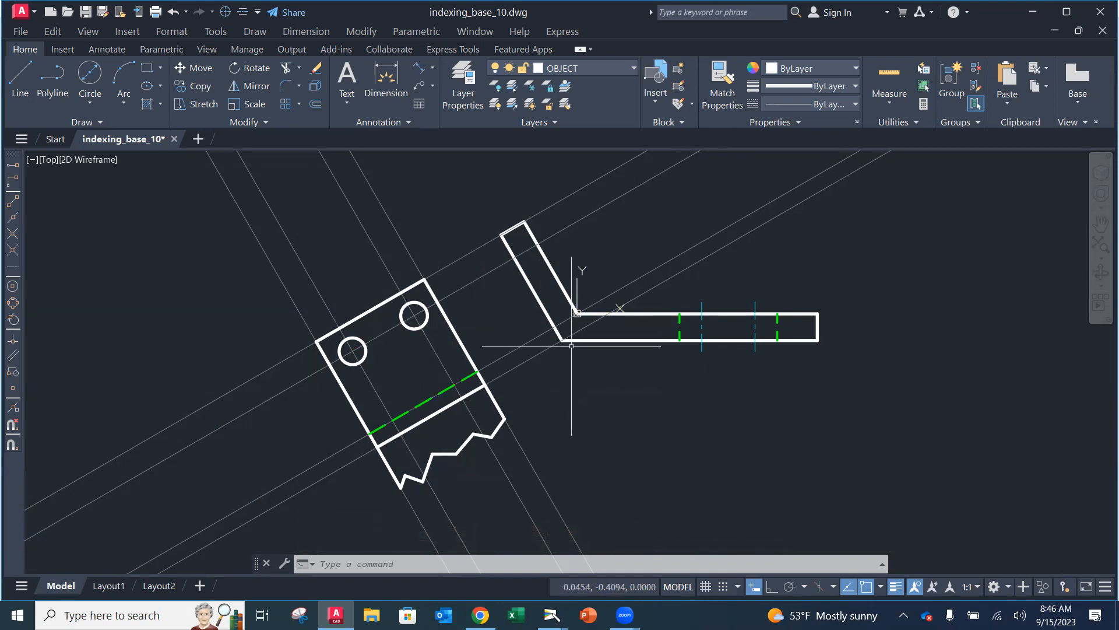
# Fillet both outer corners of the auxiliary view's end edge with a .375 radius
pyautogui.click(286, 88)
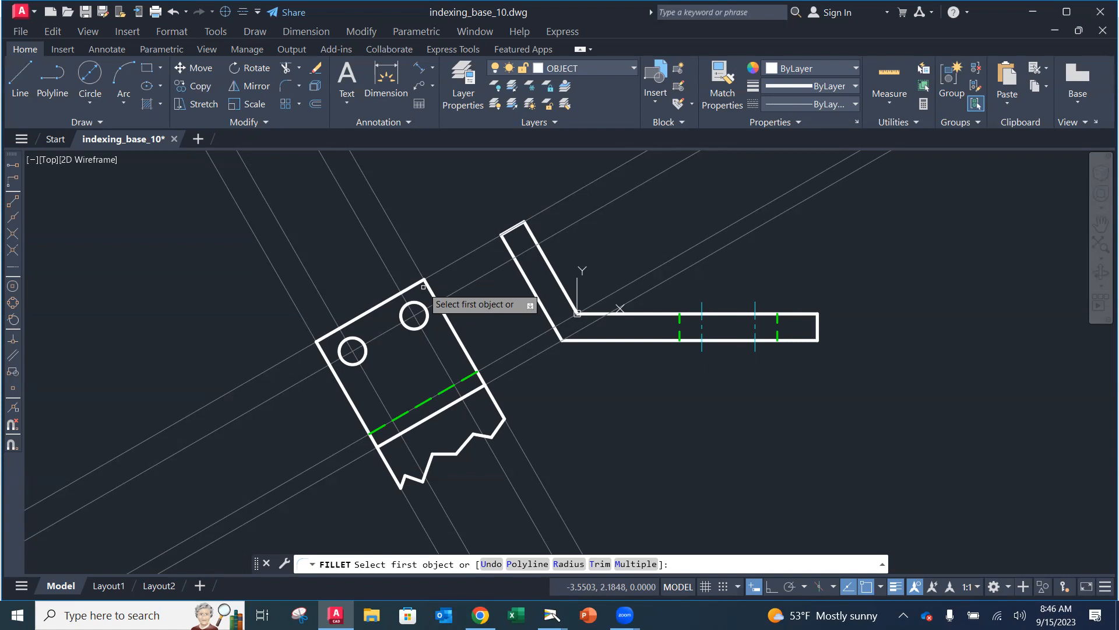
pyautogui.write('r')
pyautogui.press('Return')
pyautogui.write('.375')
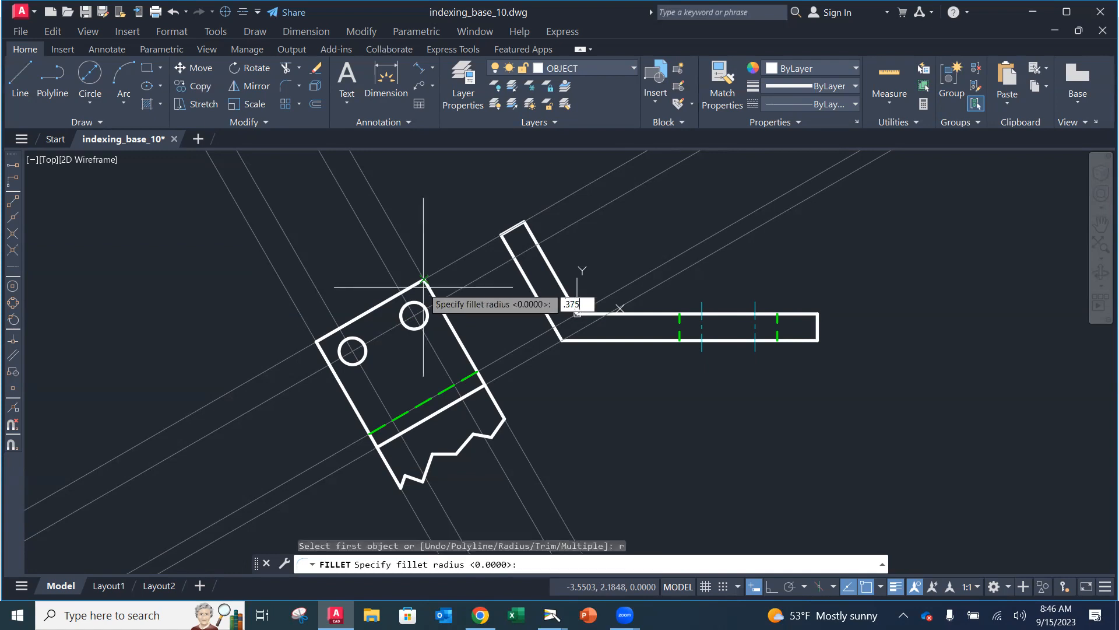
pyautogui.press('Return')
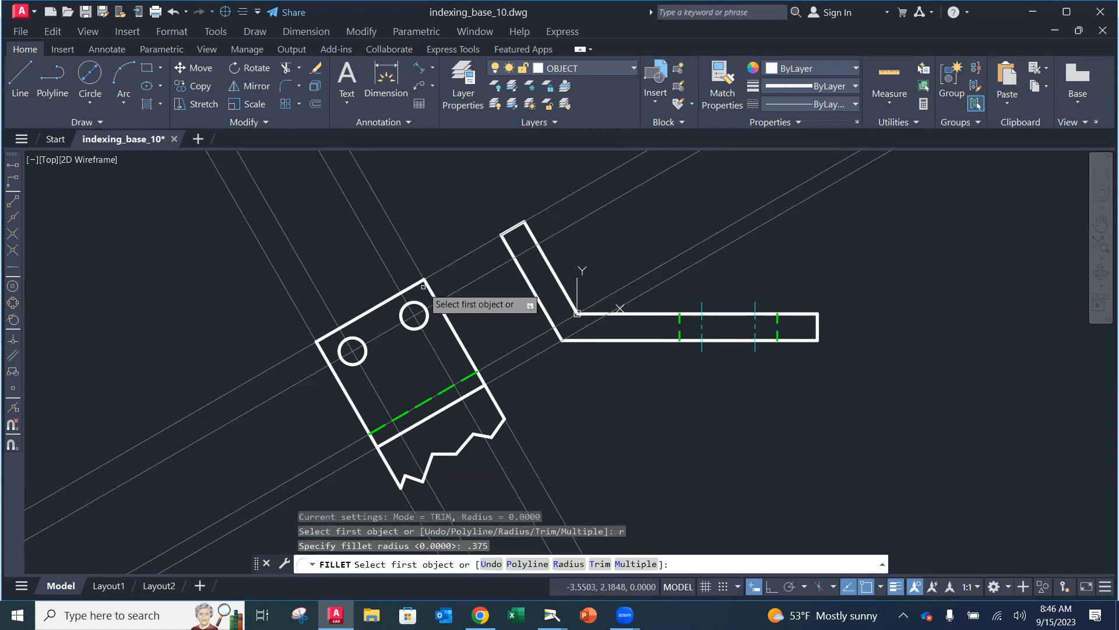
pyautogui.click(412, 286)
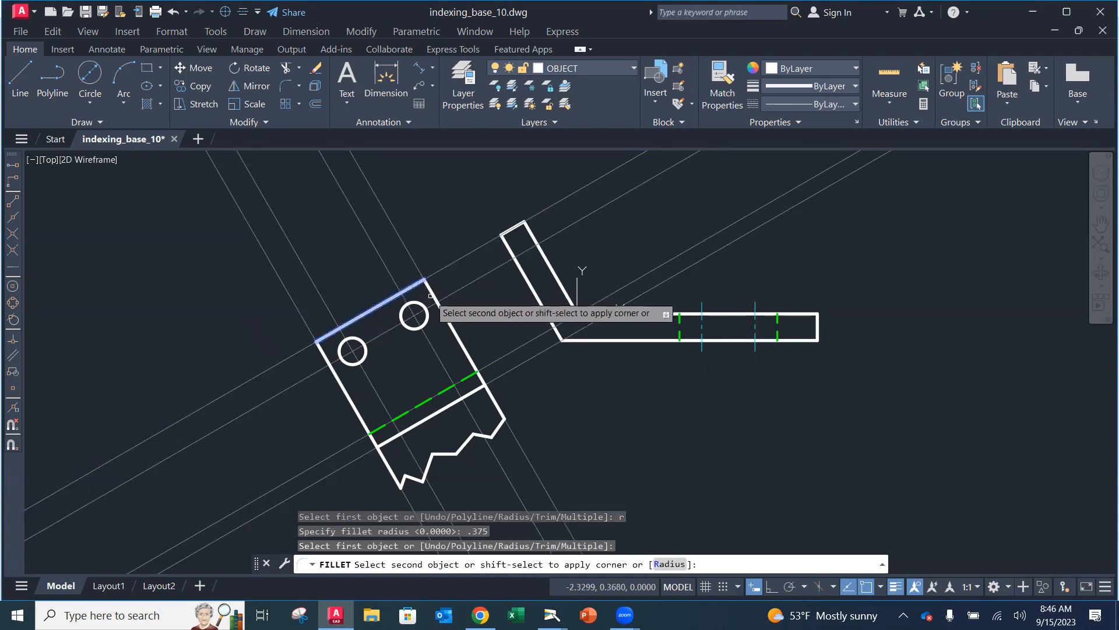
pyautogui.click(438, 303)
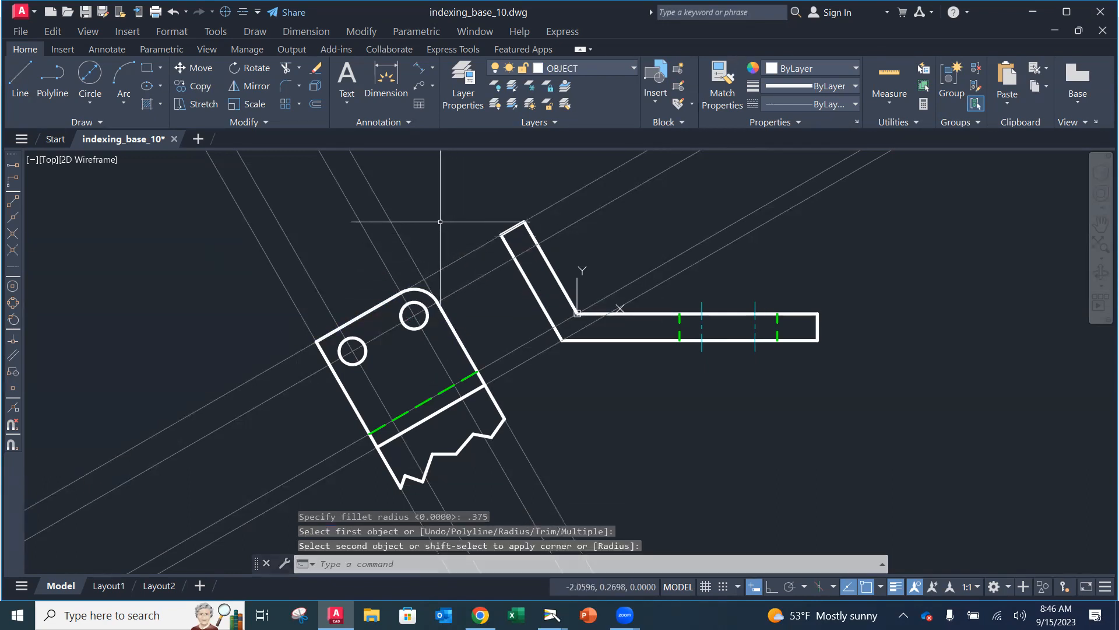
pyautogui.press('Return')
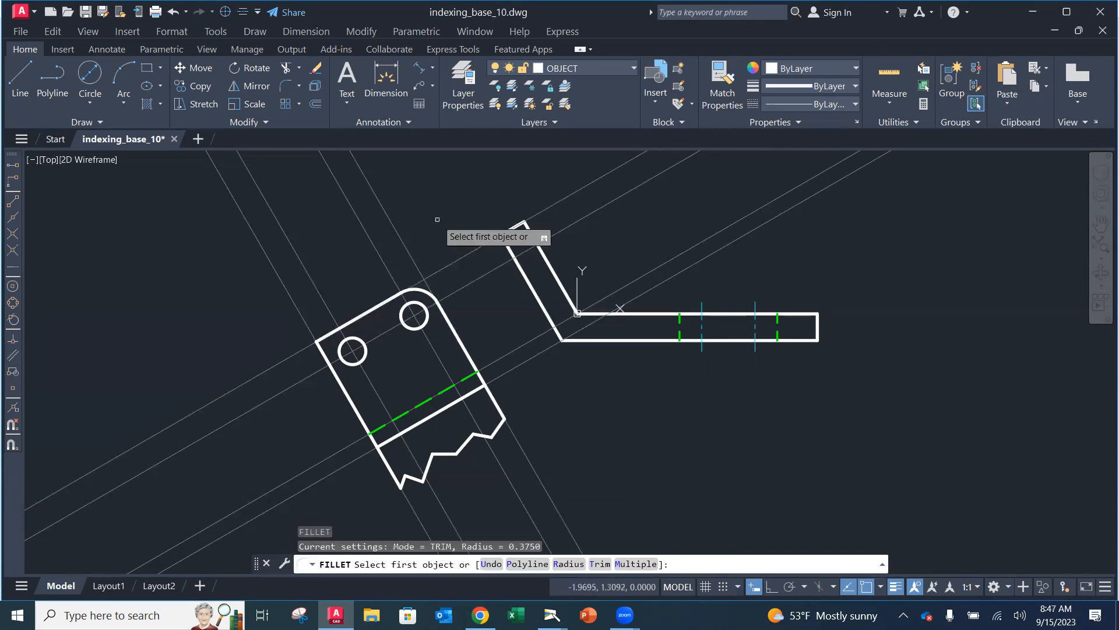
pyautogui.click(328, 333)
pyautogui.click(327, 352)
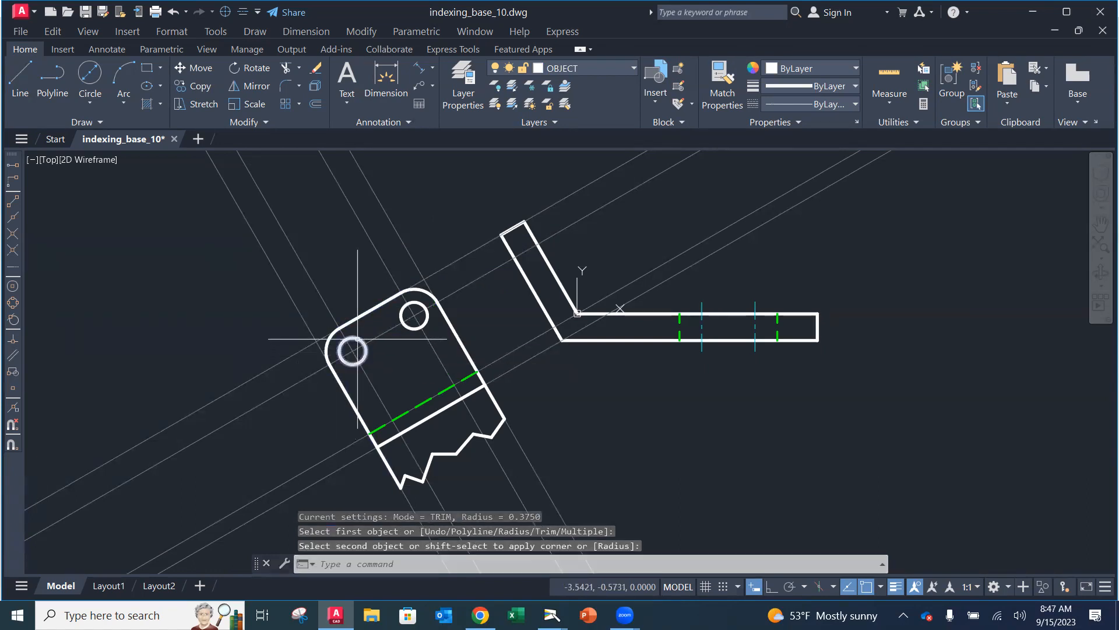
pyautogui.press('Escape')
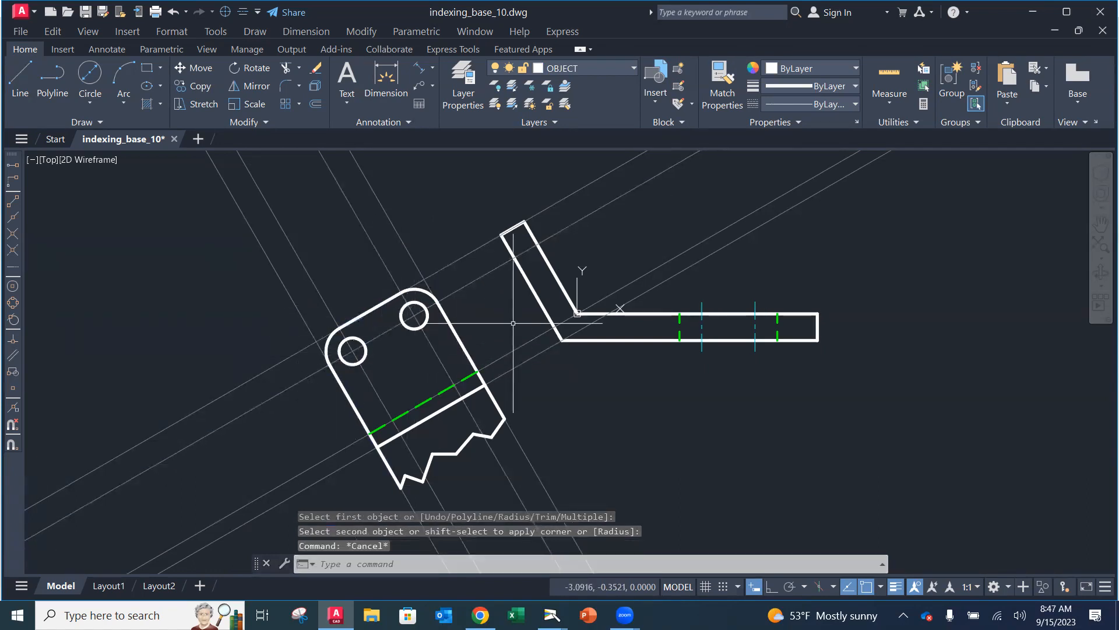
# On the CENTER layer, add center marks to both hole circles in the auxiliary view
pyautogui.scroll(4, 370, 338)
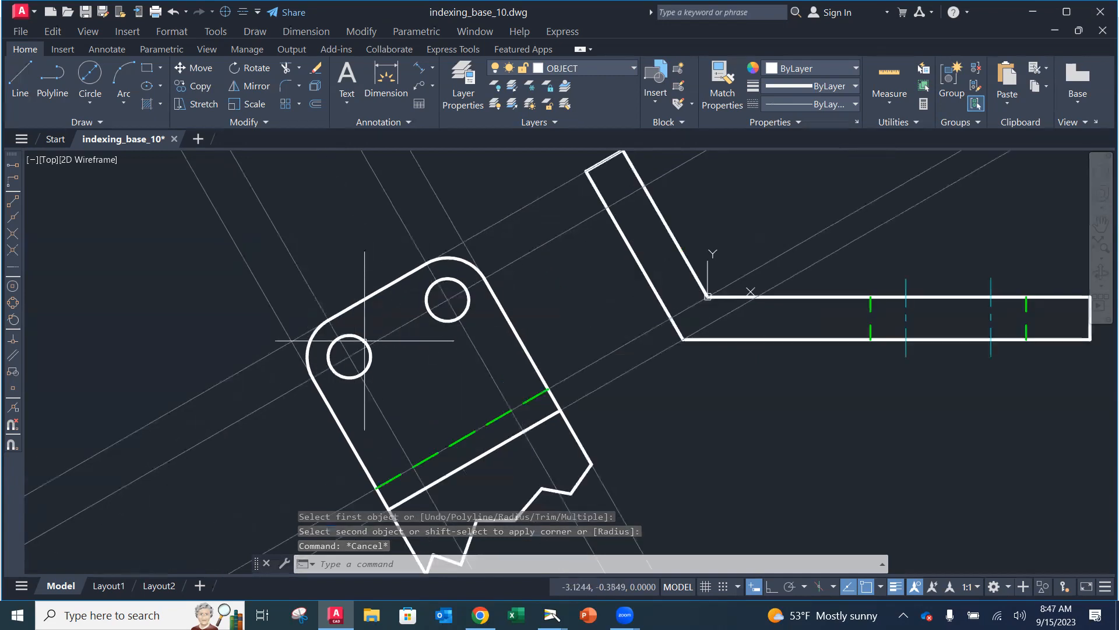
pyautogui.moveTo(370, 338)
pyautogui.mouseDown(button='middle')
pyautogui.moveTo(428, 216)
pyautogui.moveTo(396, 296)
pyautogui.moveTo(439, 366)
pyautogui.mouseUp(button='middle')
pyautogui.scroll(-2, 395, 297)
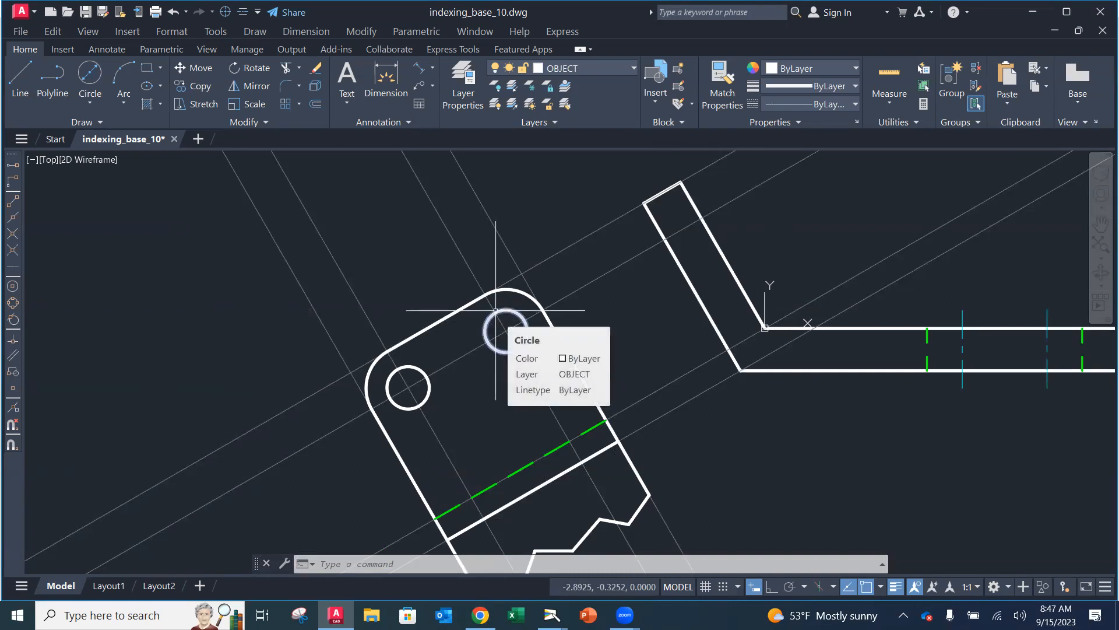
pyautogui.click(522, 71)
pyautogui.click(555, 138)
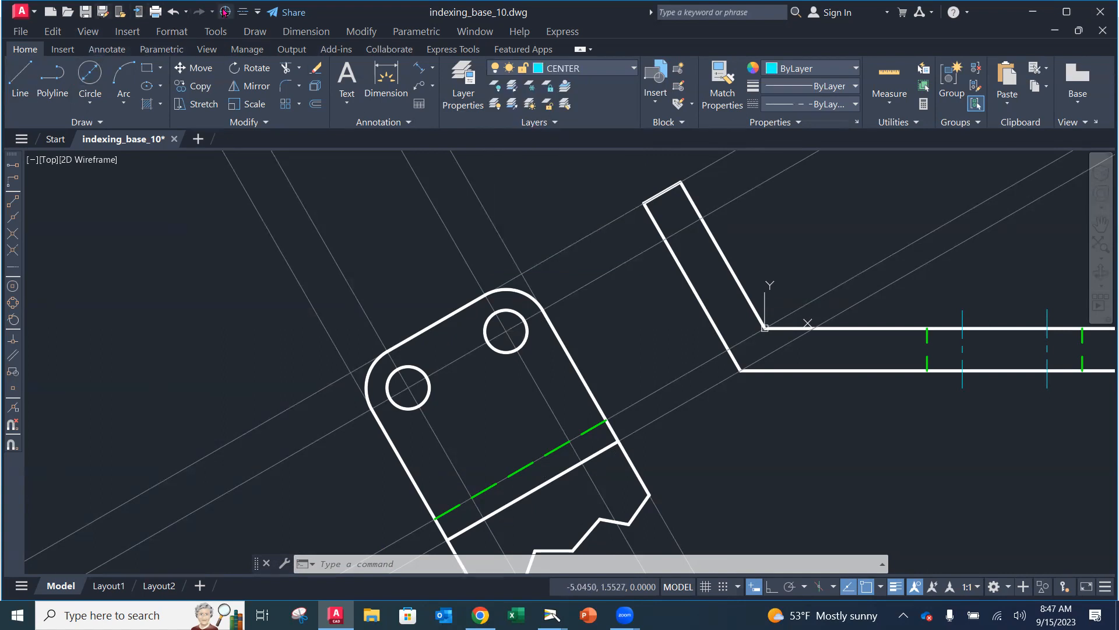
pyautogui.click(107, 49)
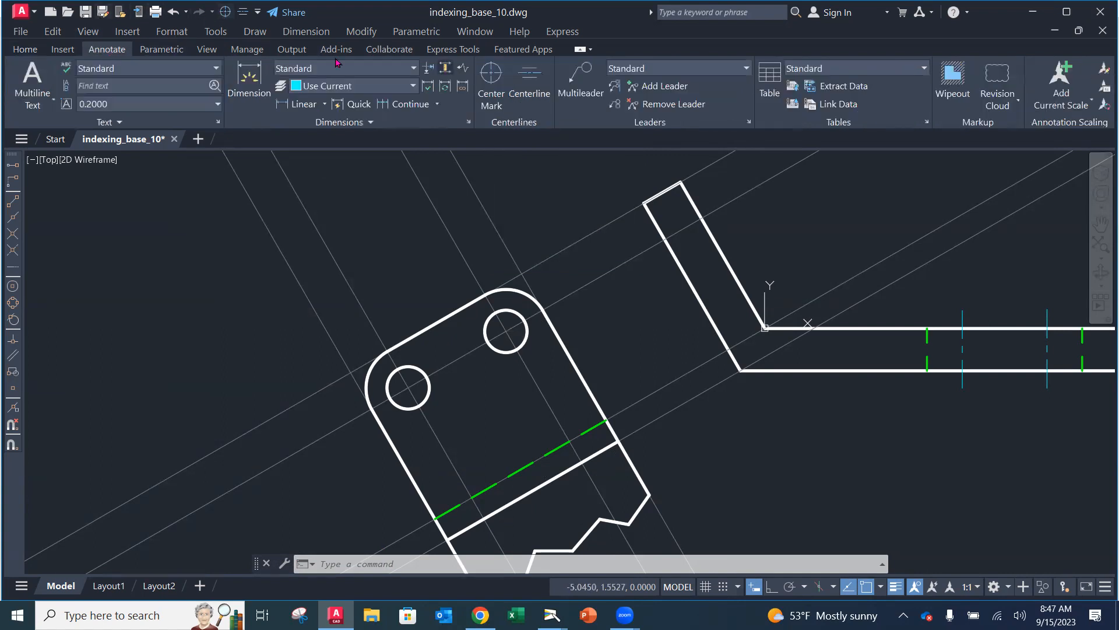
pyautogui.click(489, 85)
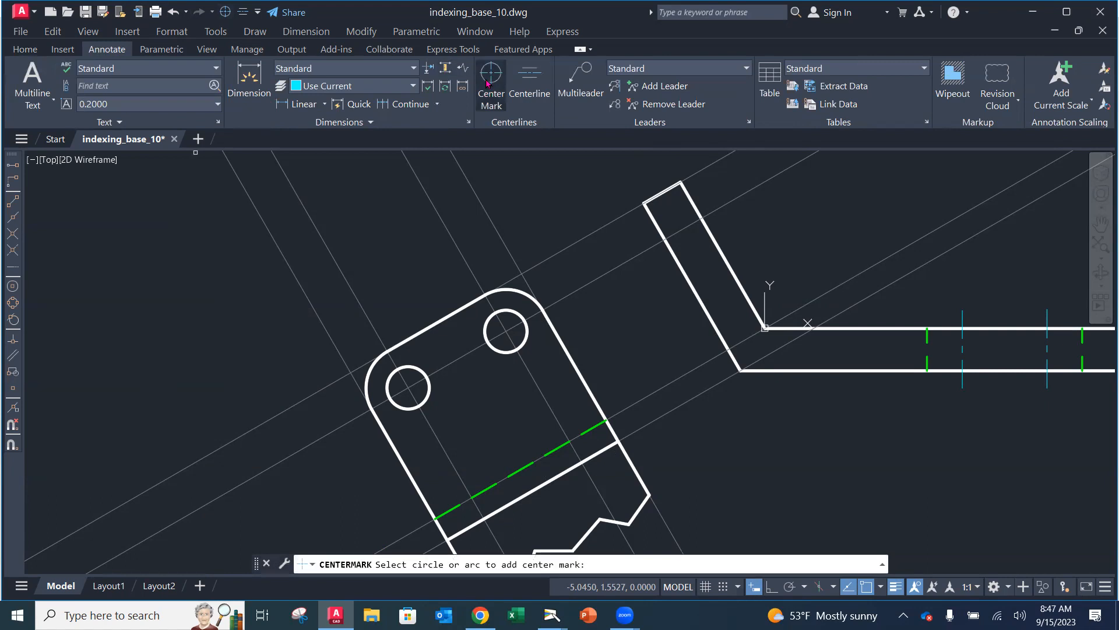
pyautogui.click(521, 316)
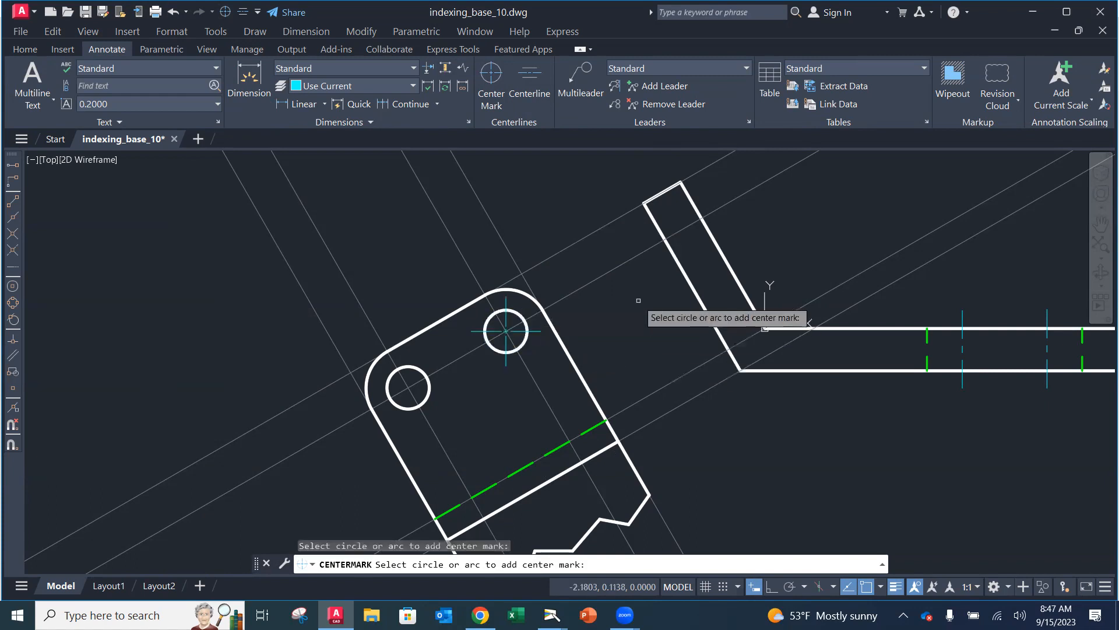
pyautogui.click(418, 406)
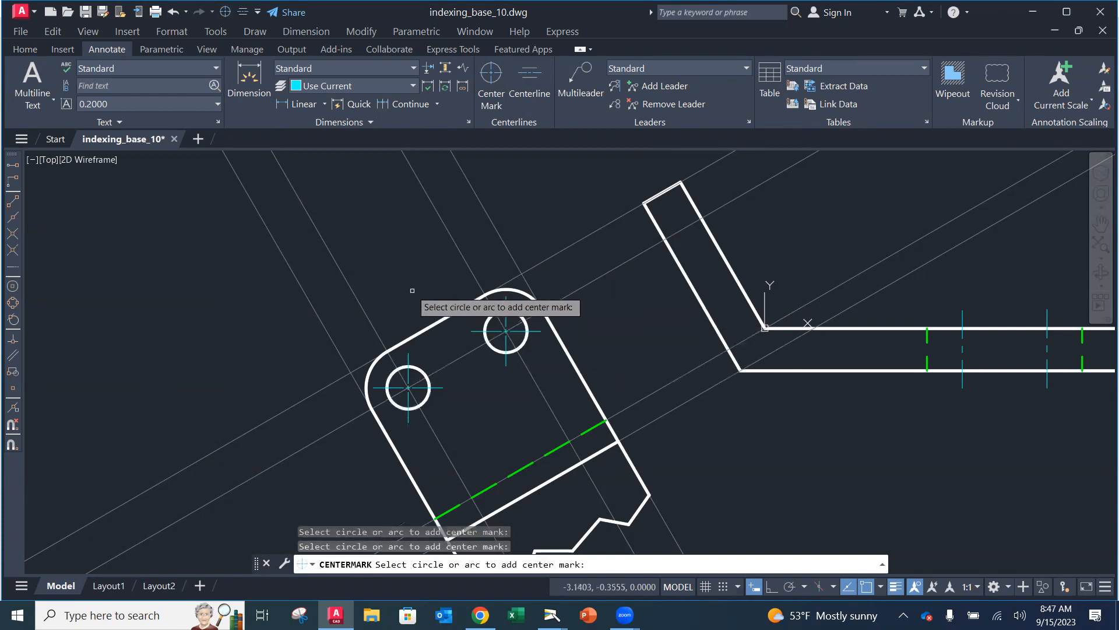
pyautogui.press('Escape')
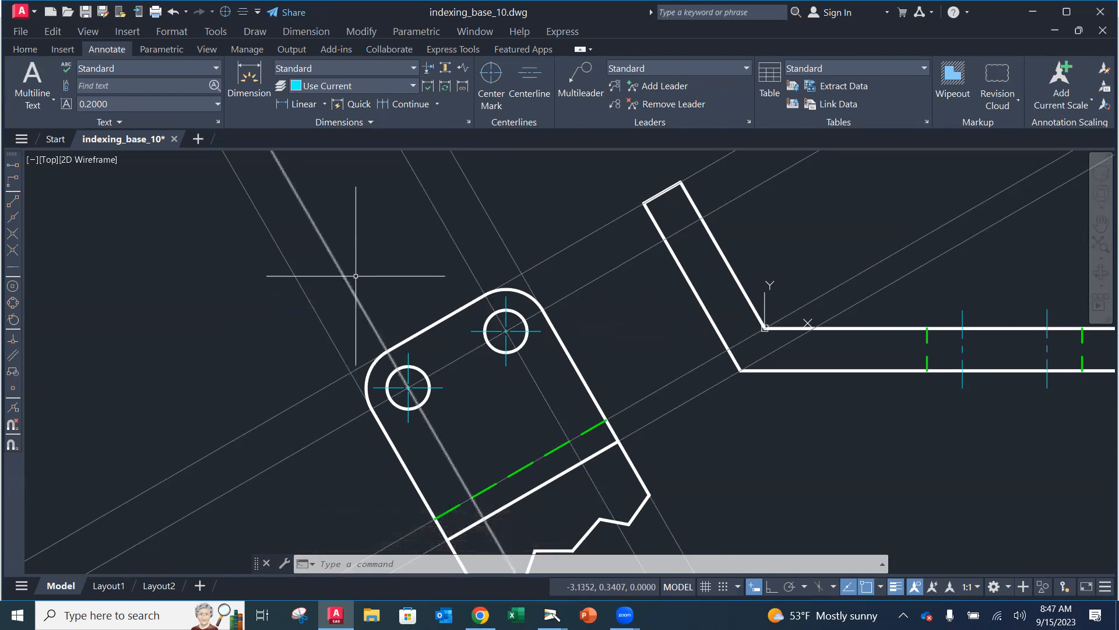
# Rotate the upper-right hole's center mark by 30 degrees about the hole's center
pyautogui.click(26, 49)
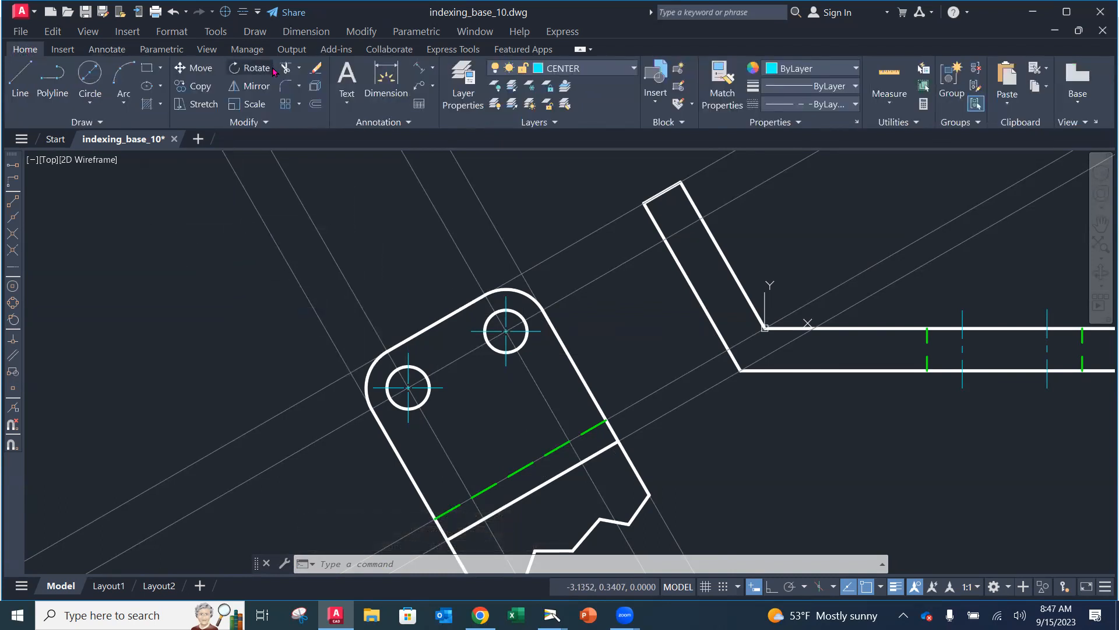
pyautogui.click(251, 68)
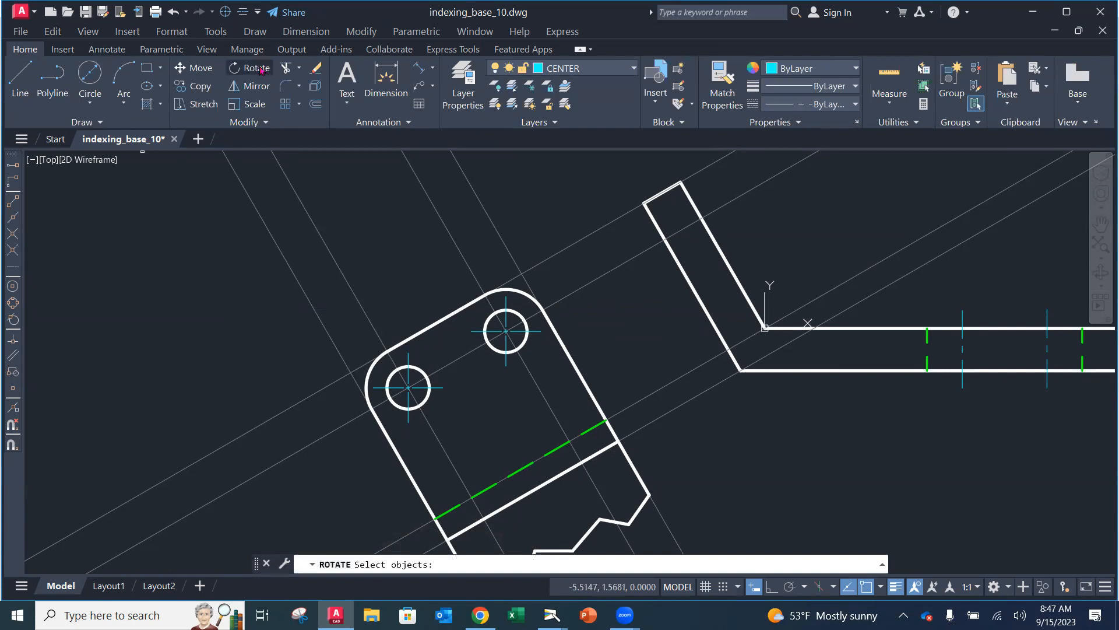
pyautogui.scroll(2, 512, 318)
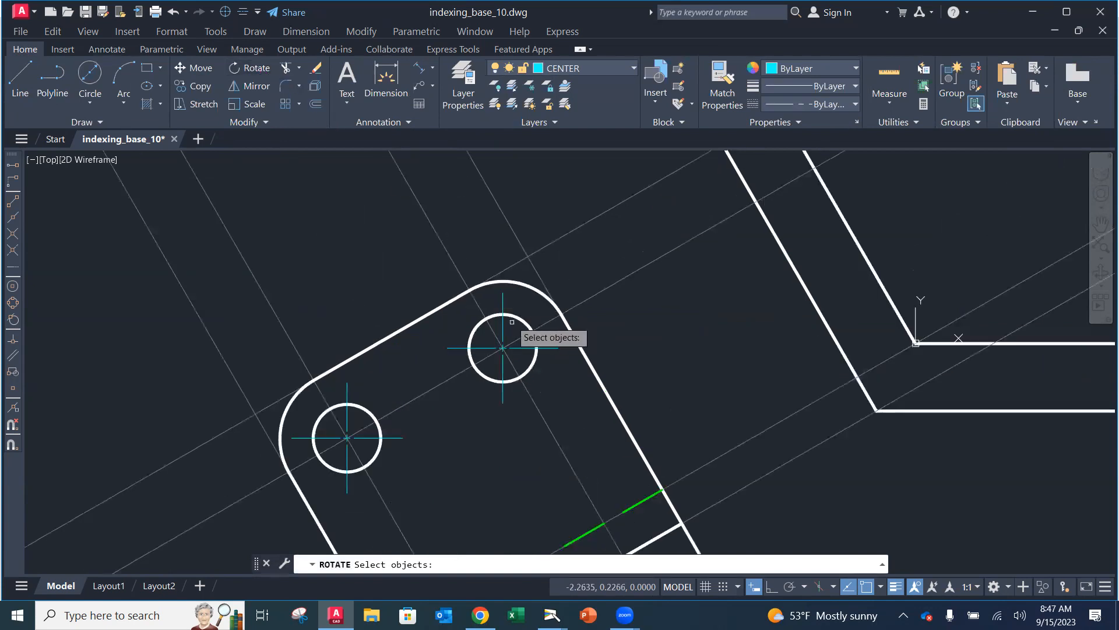
pyautogui.click(503, 325)
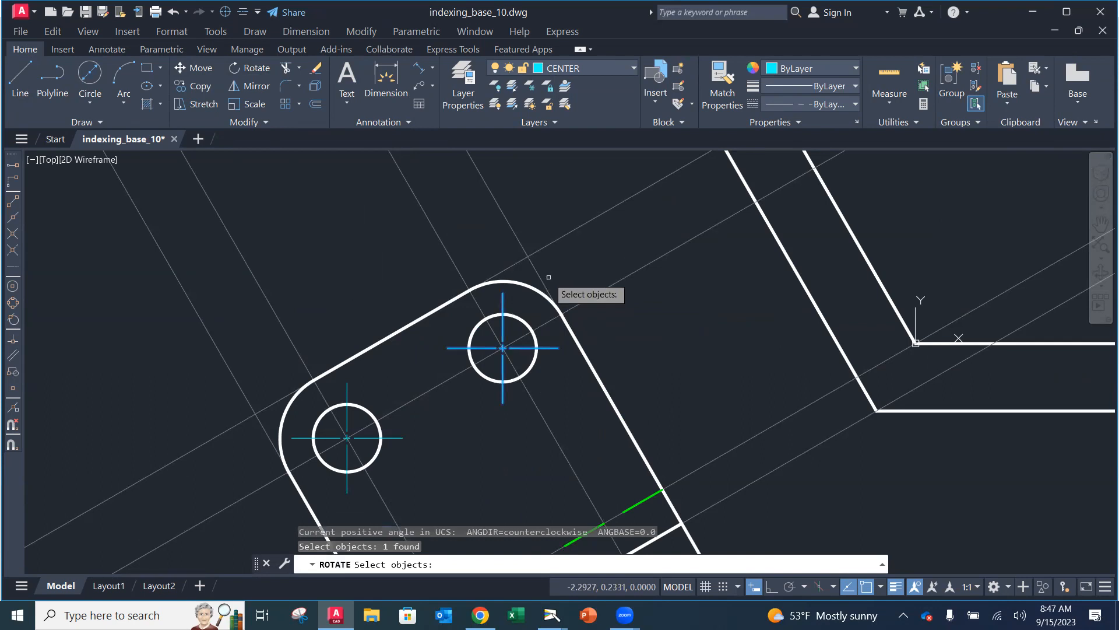
pyautogui.press('Return')
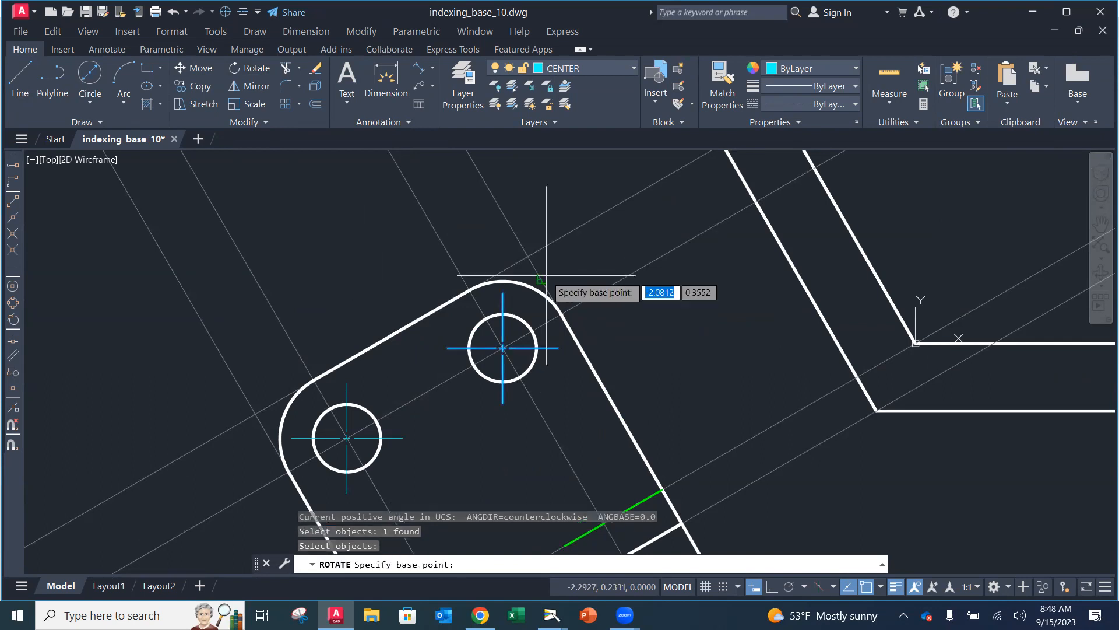
pyautogui.click(503, 348)
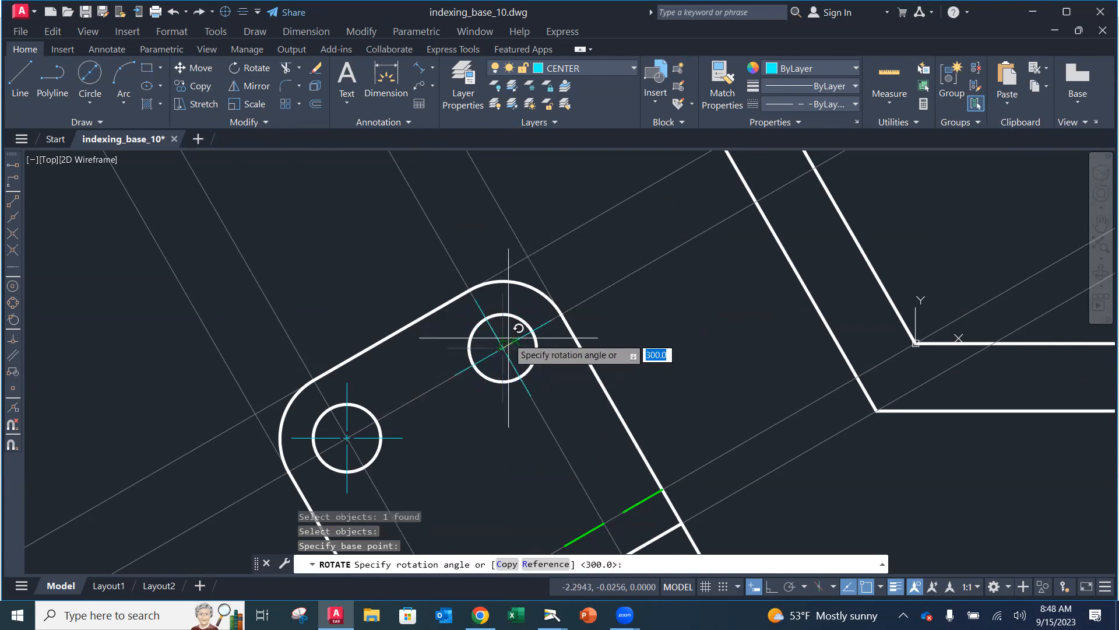
pyautogui.write('30')
pyautogui.press('Return')
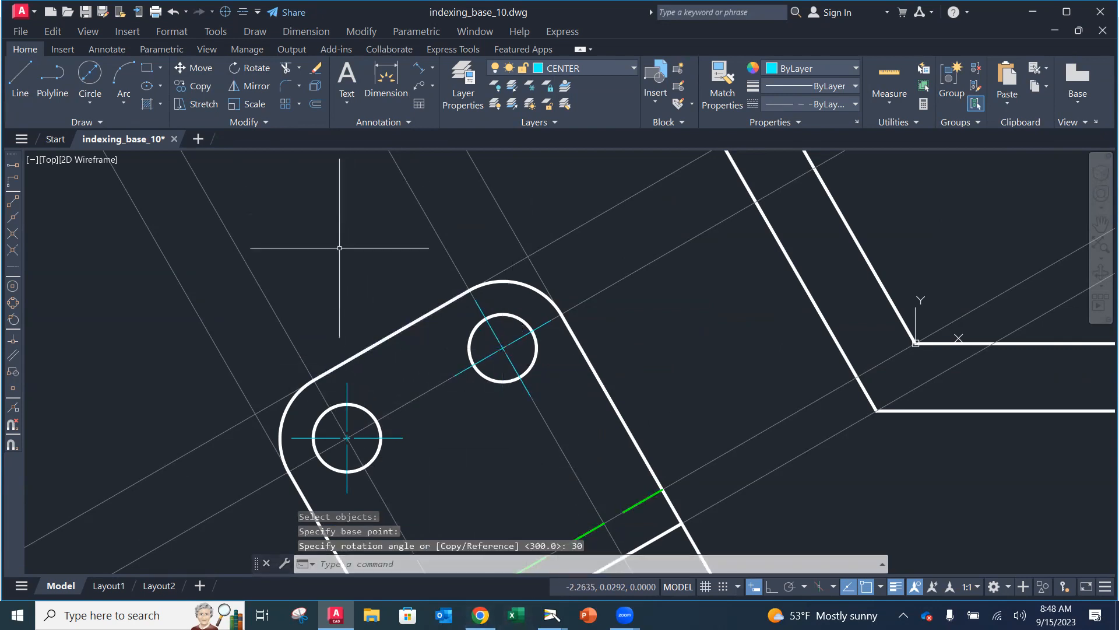
# Rotate the lower-left hole's center mark by 30 degrees about that hole's center
pyautogui.press('Return')
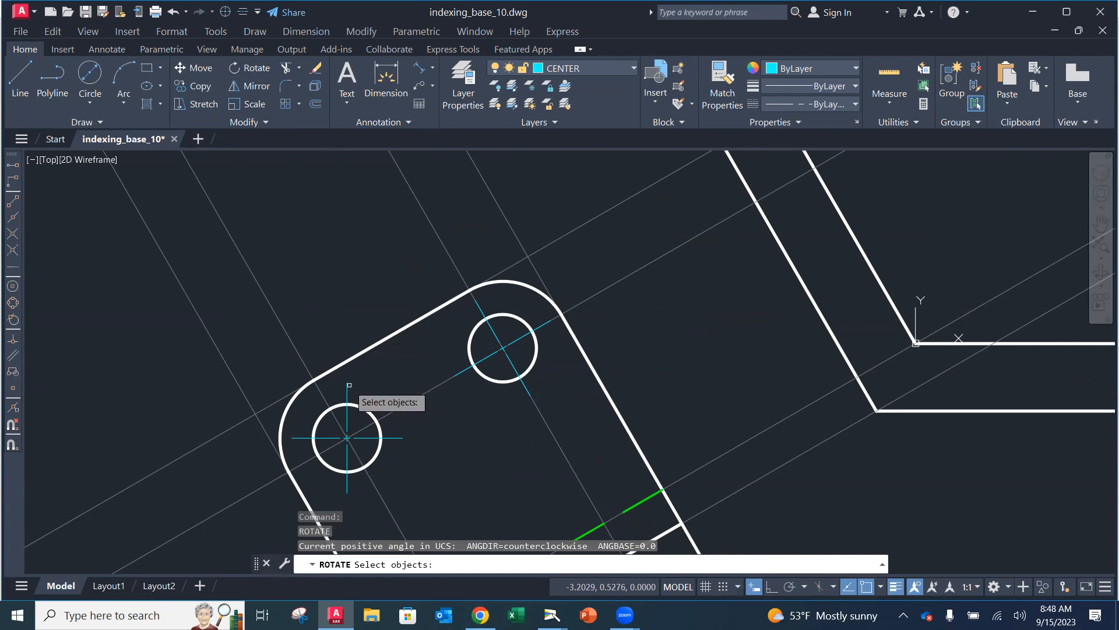
pyautogui.click(348, 403)
pyautogui.press('Return')
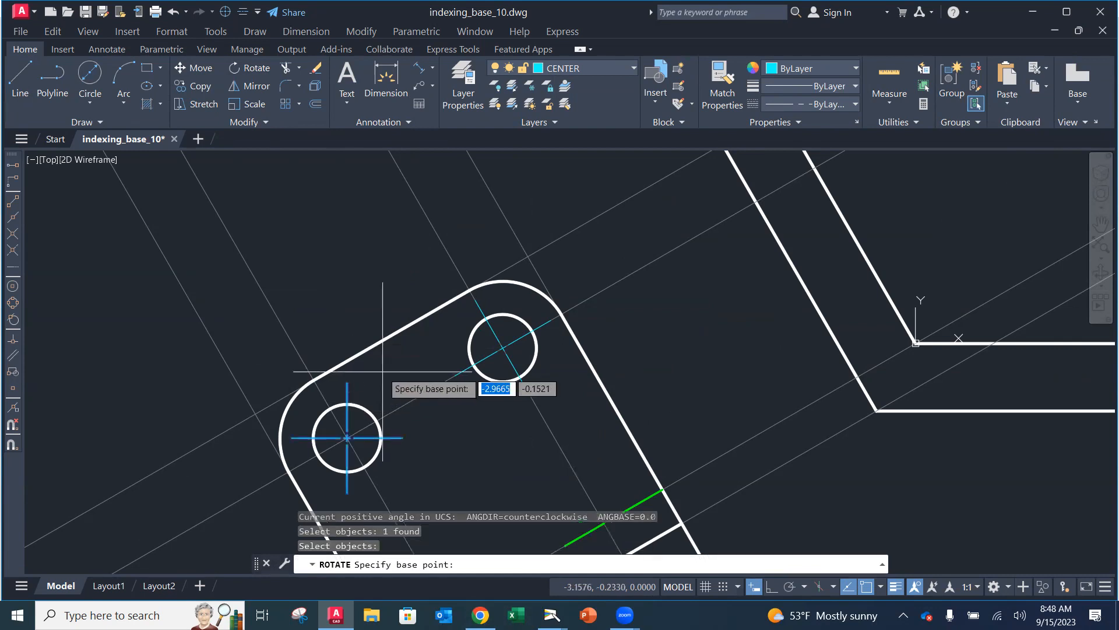
pyautogui.click(347, 438)
pyautogui.write('30')
pyautogui.press('Return')
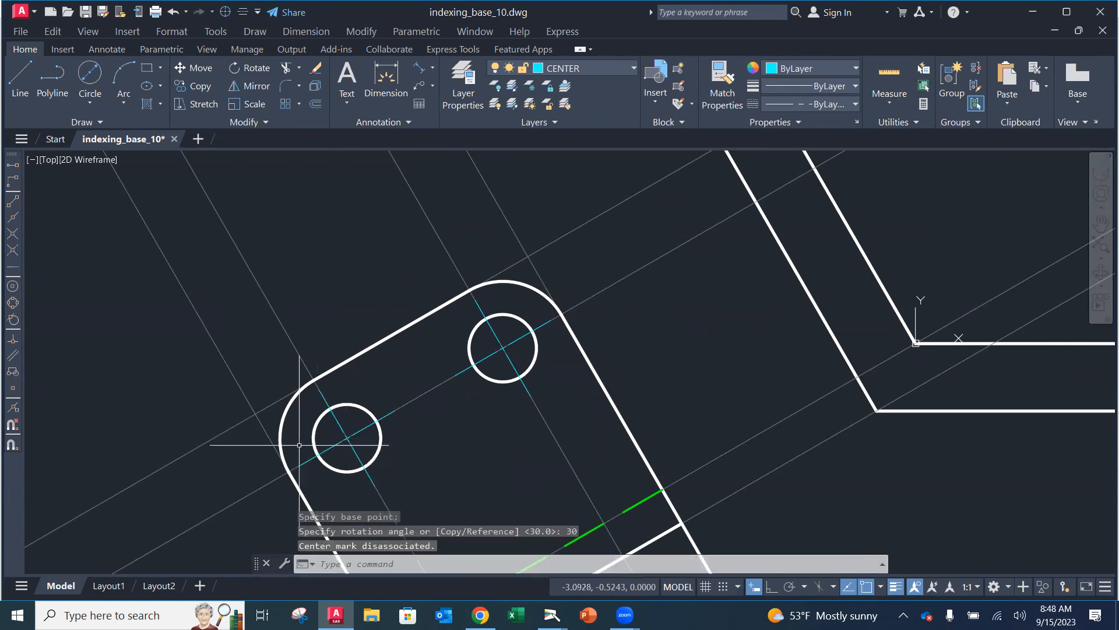
pyautogui.press('Escape')
# Save the drawing with the aligned center marks in the auxiliary view
pyautogui.scroll(-3, 359, 438)
pyautogui.moveTo(373, 429)
pyautogui.mouseDown(button='middle')
pyautogui.moveTo(396, 413)
pyautogui.moveTo(405, 341)
pyautogui.mouseUp(button='middle')
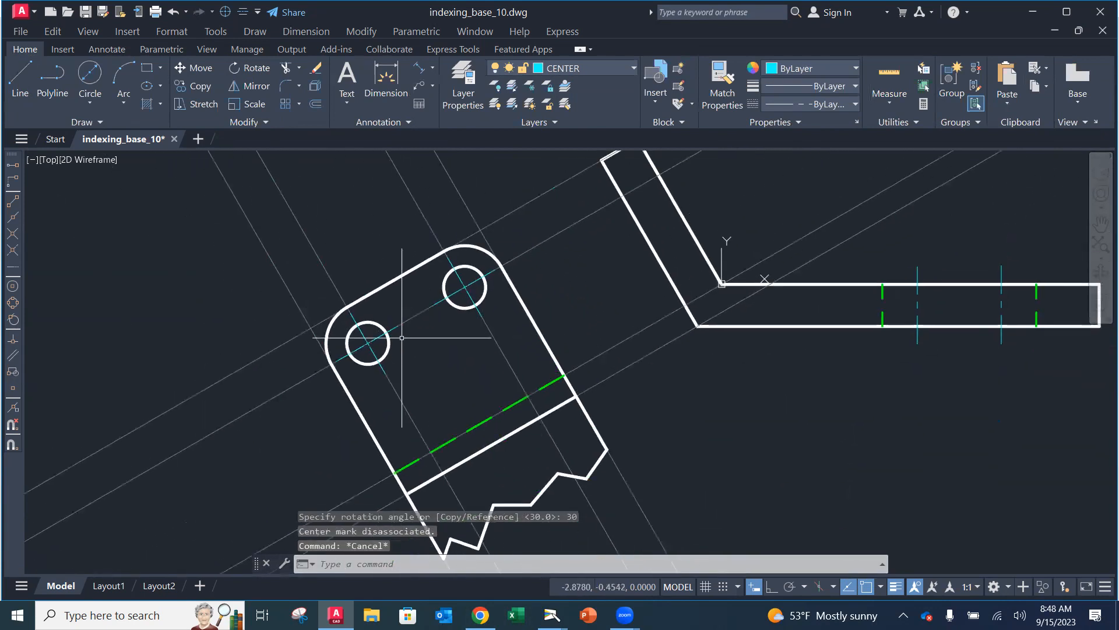
pyautogui.click(21, 31)
pyautogui.click(72, 171)
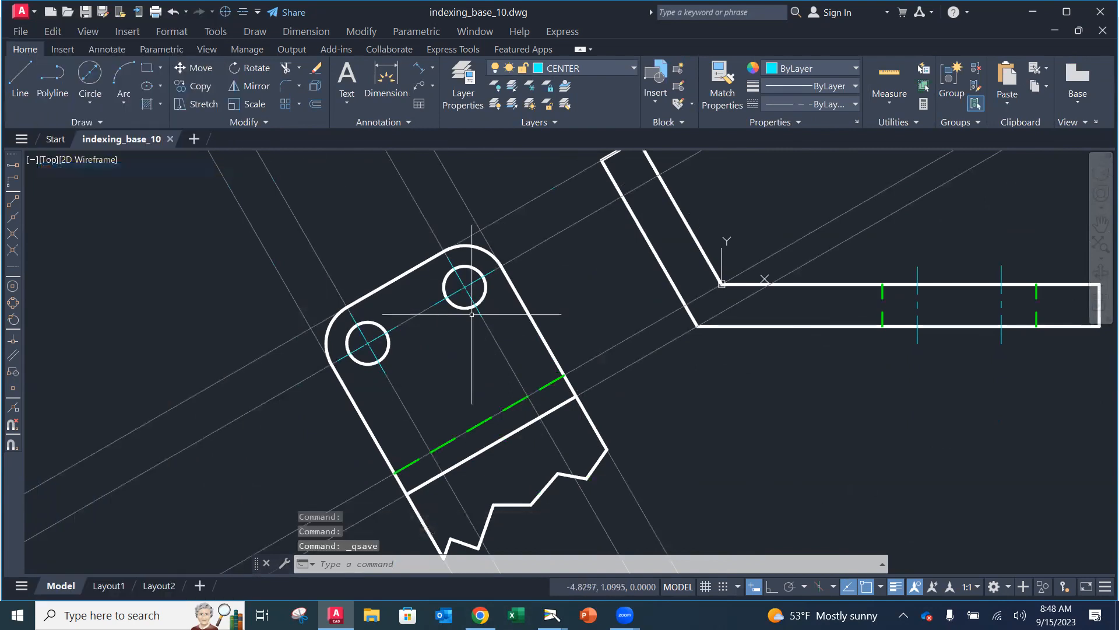
# Make HIDDEN the current layer
pyautogui.scroll(-2, 688, 344)
pyautogui.moveTo(711, 342); pyautogui.dragTo(528, 393, button='middle')
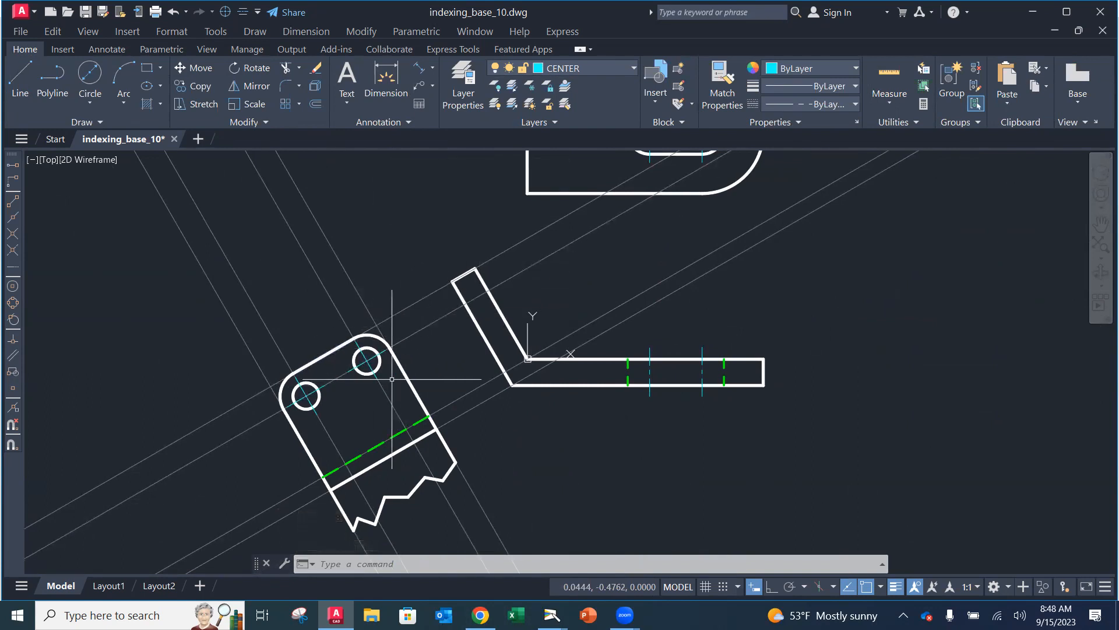
pyautogui.scroll(2, 397, 376)
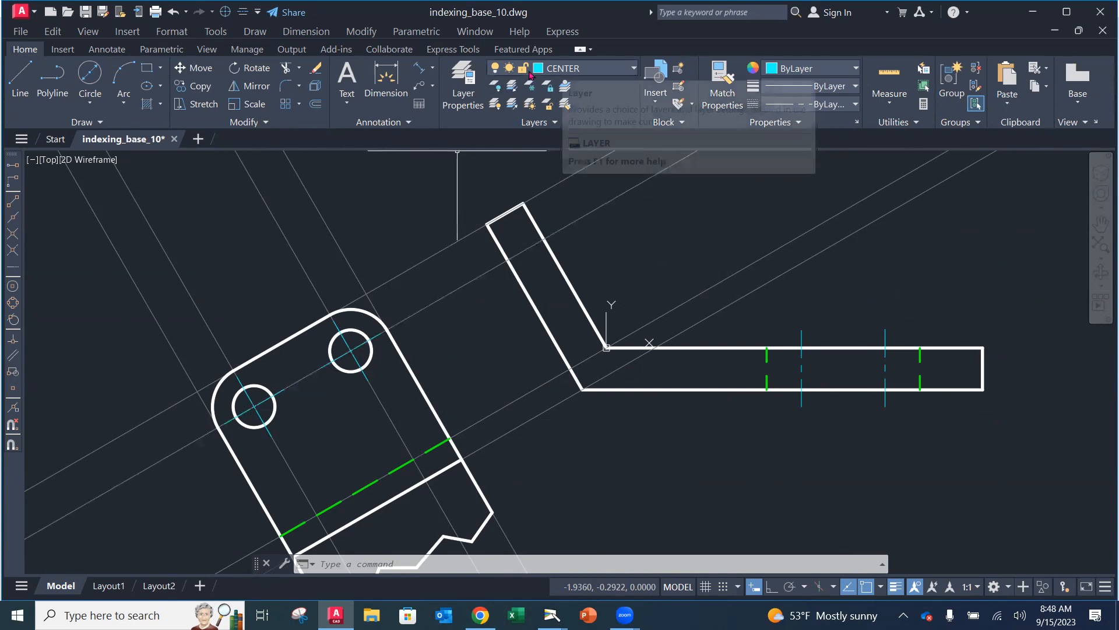
pyautogui.click(572, 69)
pyautogui.click(566, 215)
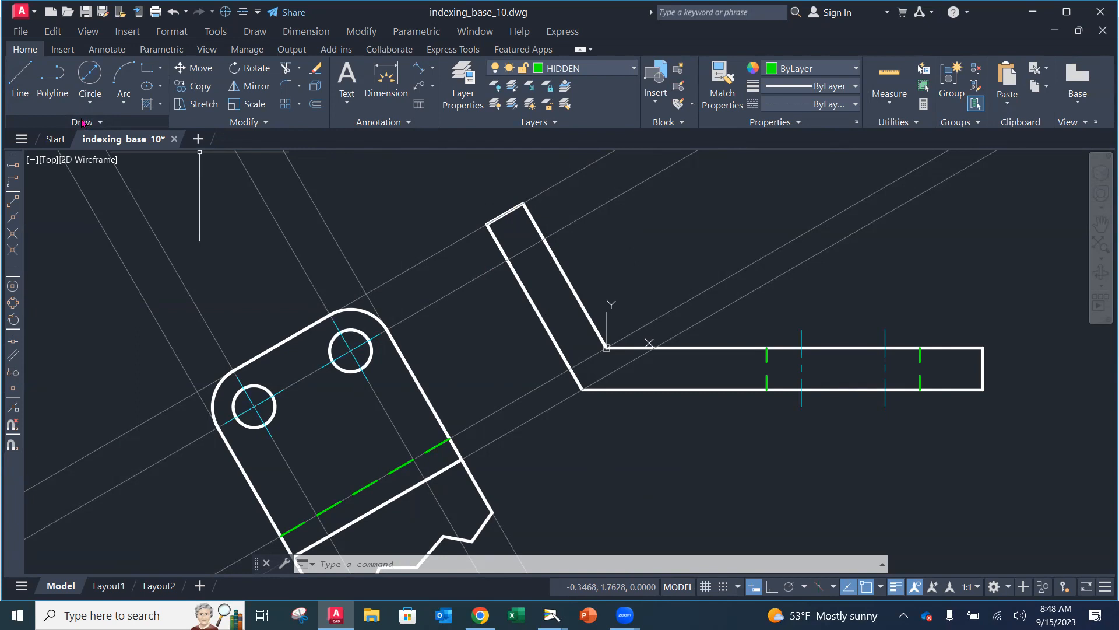
pyautogui.click(32, 97)
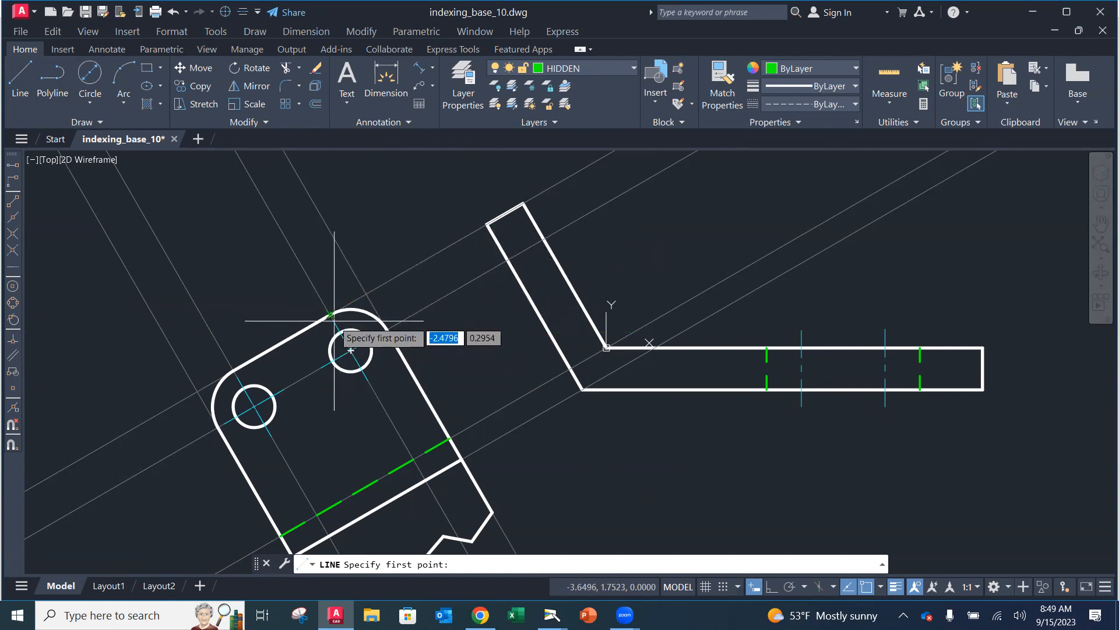
pyautogui.press('Escape')
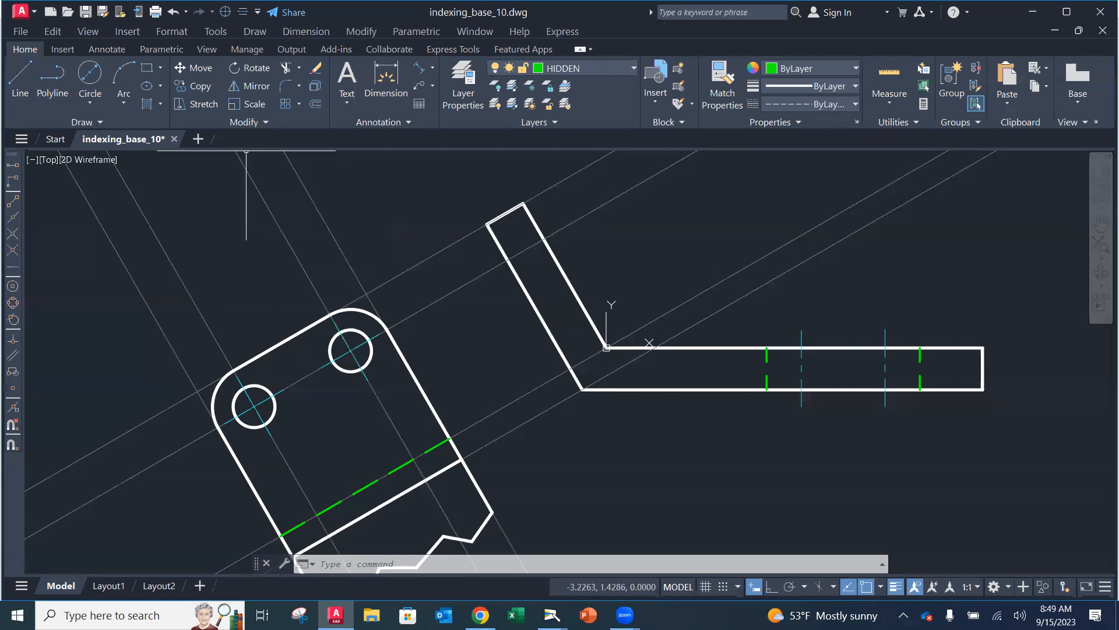
# Switch to the Camera window, examine the printed Indexing Guide figure and its dimensions, and return to AutoCAD
pyautogui.click(552, 615)
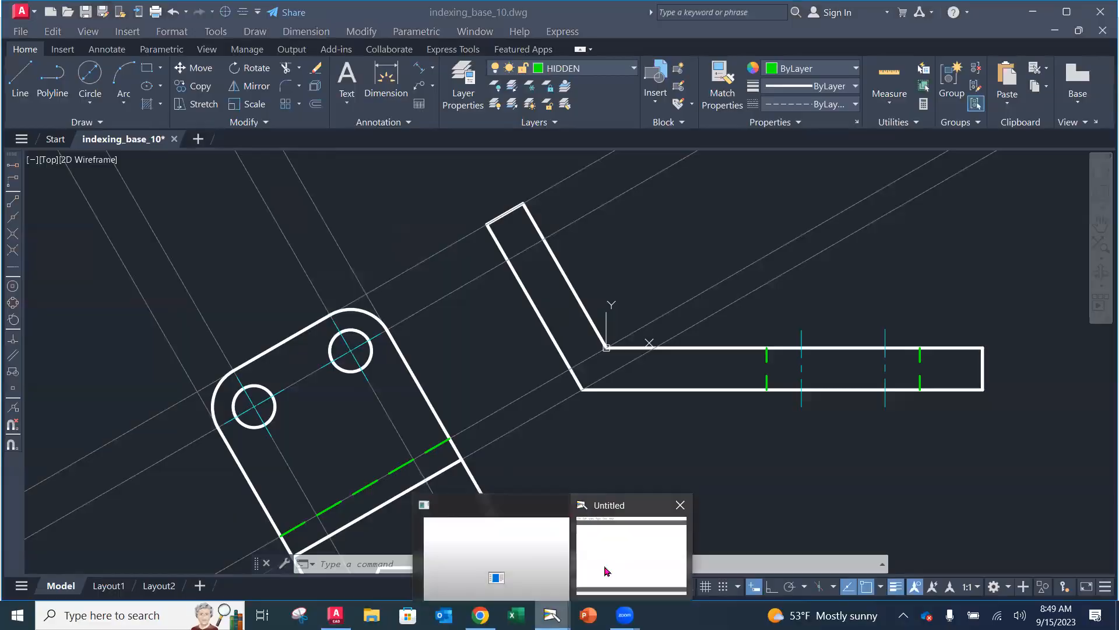
pyautogui.click(492, 569)
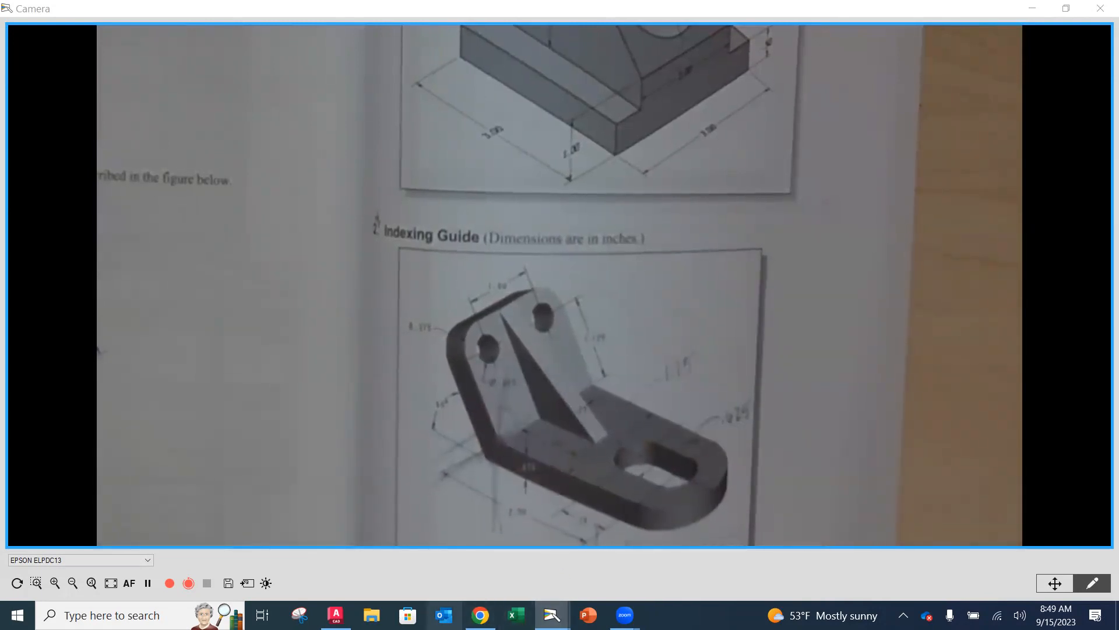
pyautogui.click(346, 610)
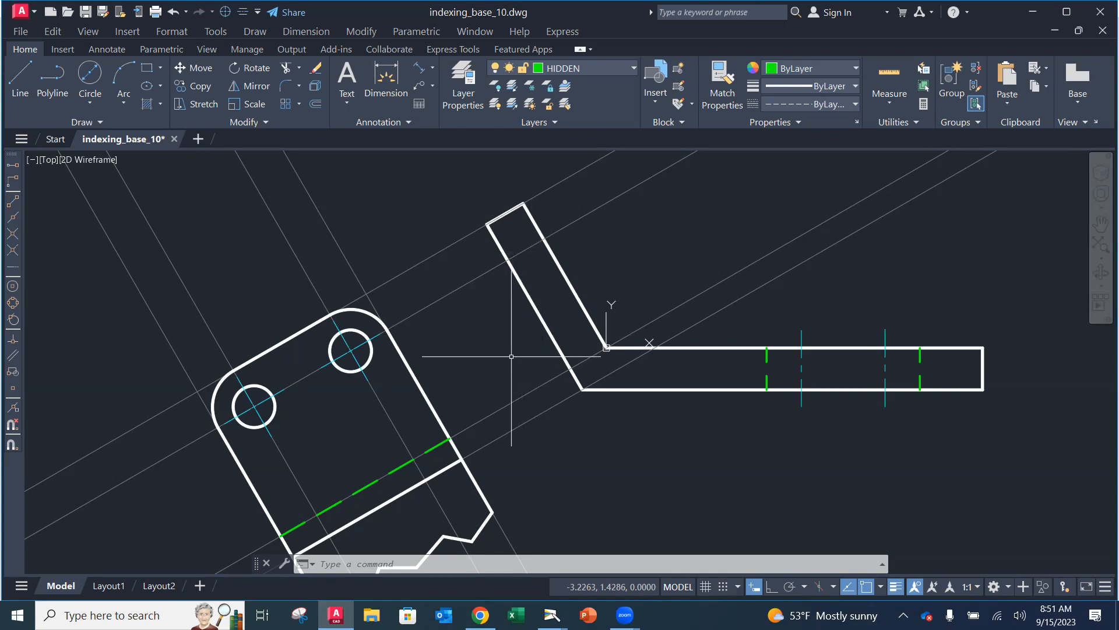
# Start the Offset command to create parallel geometry
pyautogui.press('Escape')
pyautogui.press('Escape')
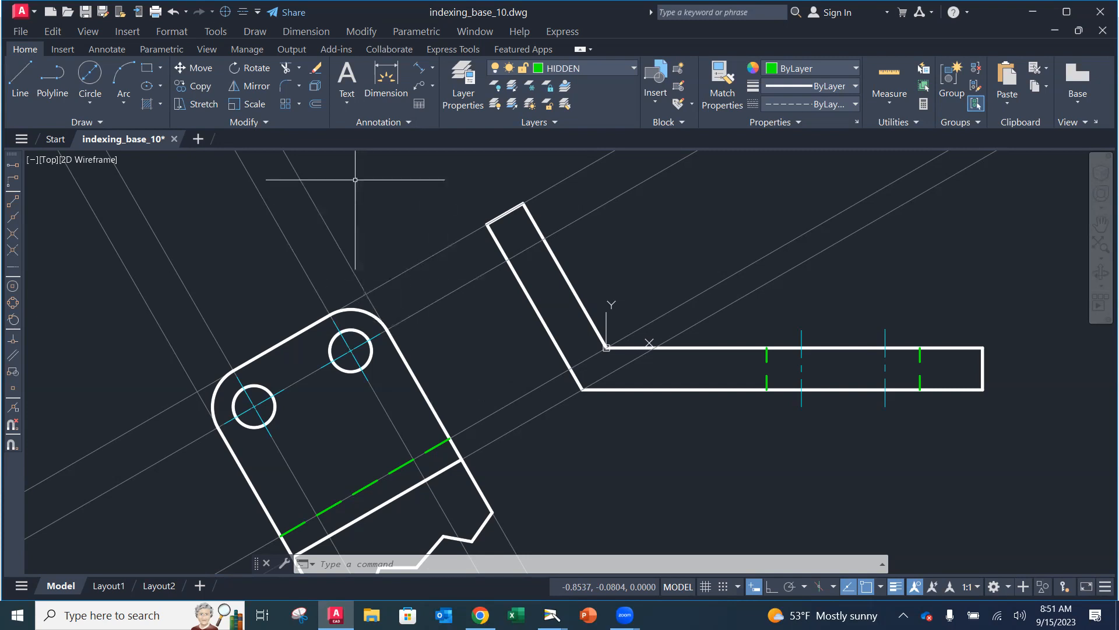
pyautogui.click(316, 104)
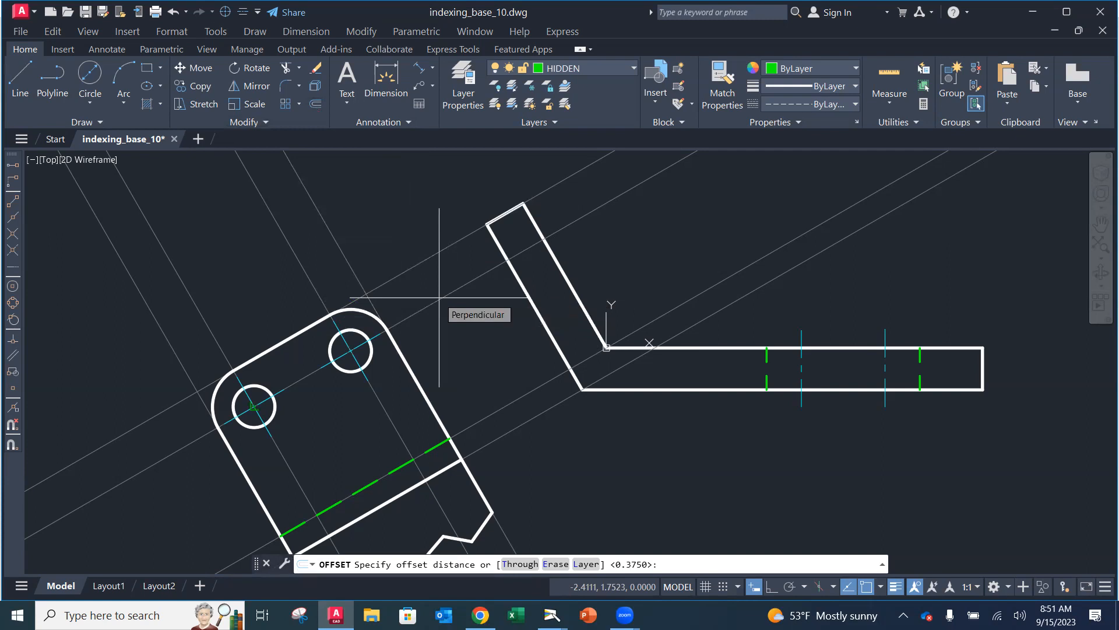
# Offset the construction line through the two hole centres by 0.1875 to both sides
pyautogui.write('.1875')
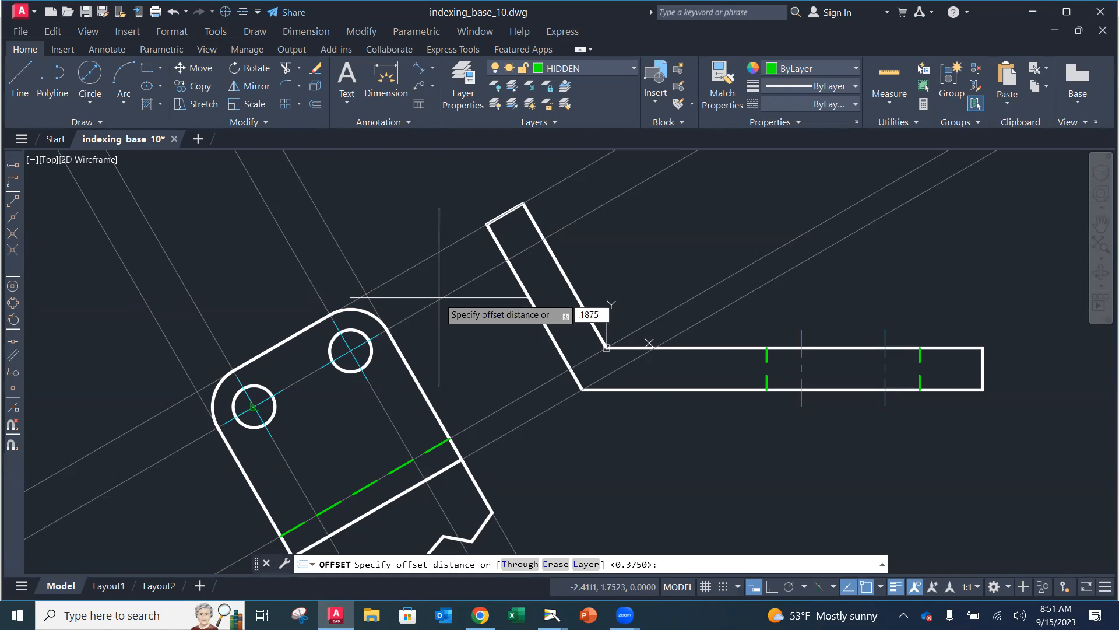
pyautogui.press('Return')
pyautogui.click(464, 285)
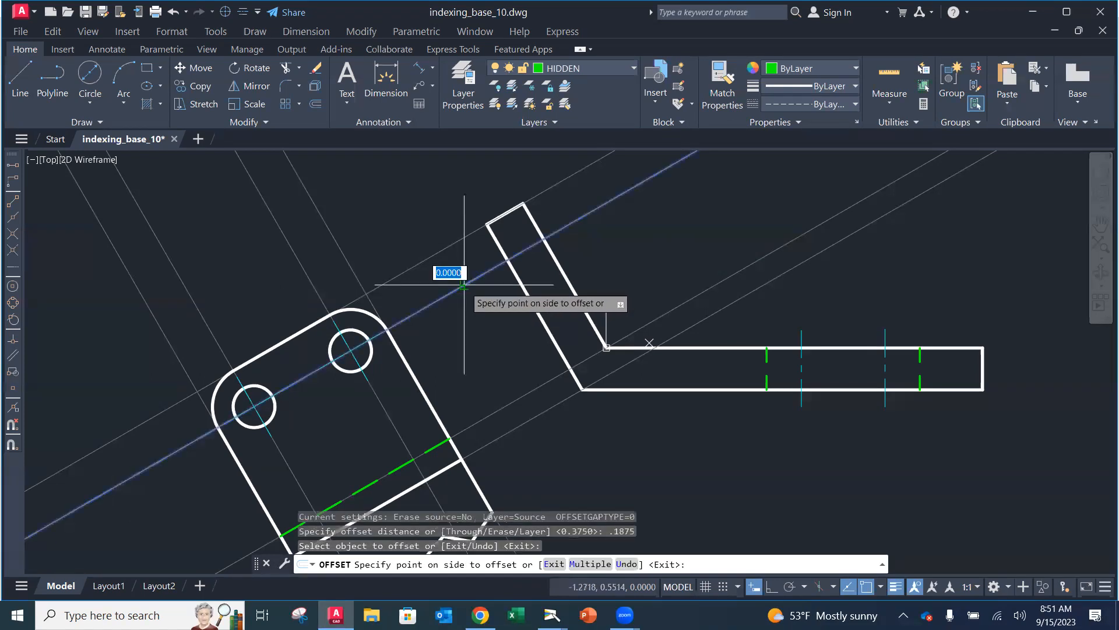
pyautogui.click(453, 273)
pyautogui.click(460, 287)
pyautogui.click(472, 318)
pyautogui.press('Escape')
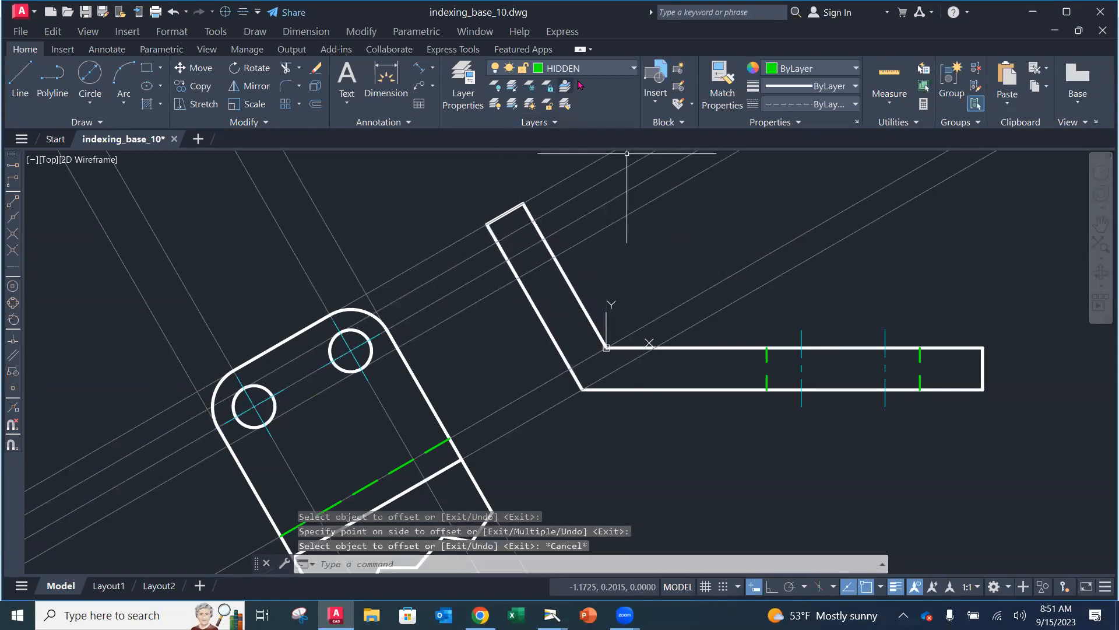
# Draw two hidden lines across the angled leg where the offset construction lines cross its edges
pyautogui.click(20, 85)
pyautogui.click(497, 242)
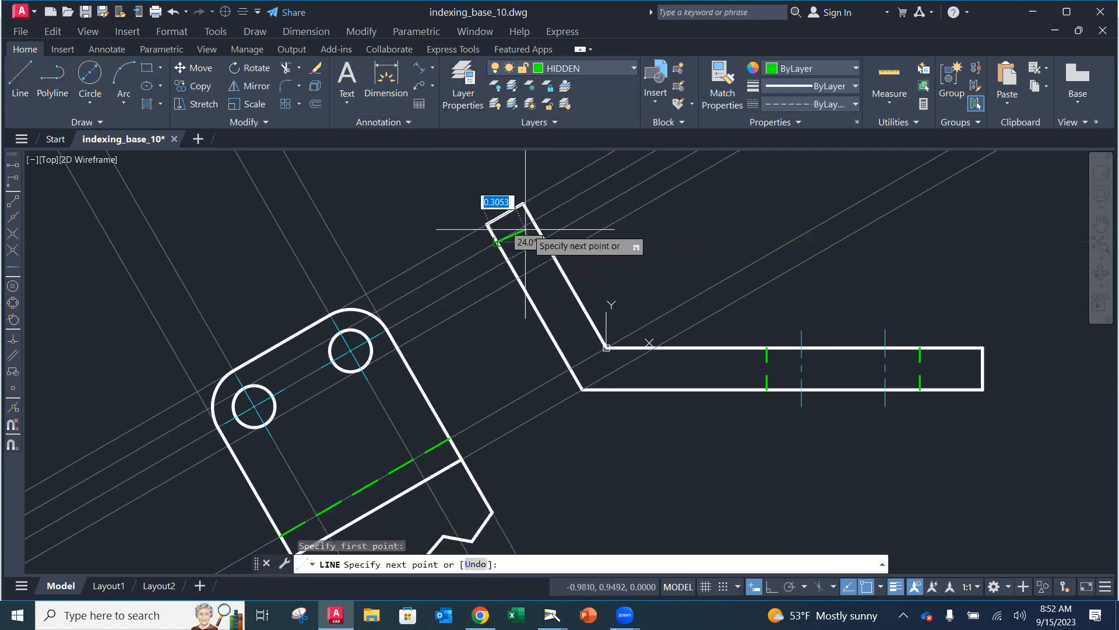
pyautogui.click(532, 222)
pyautogui.press('Escape')
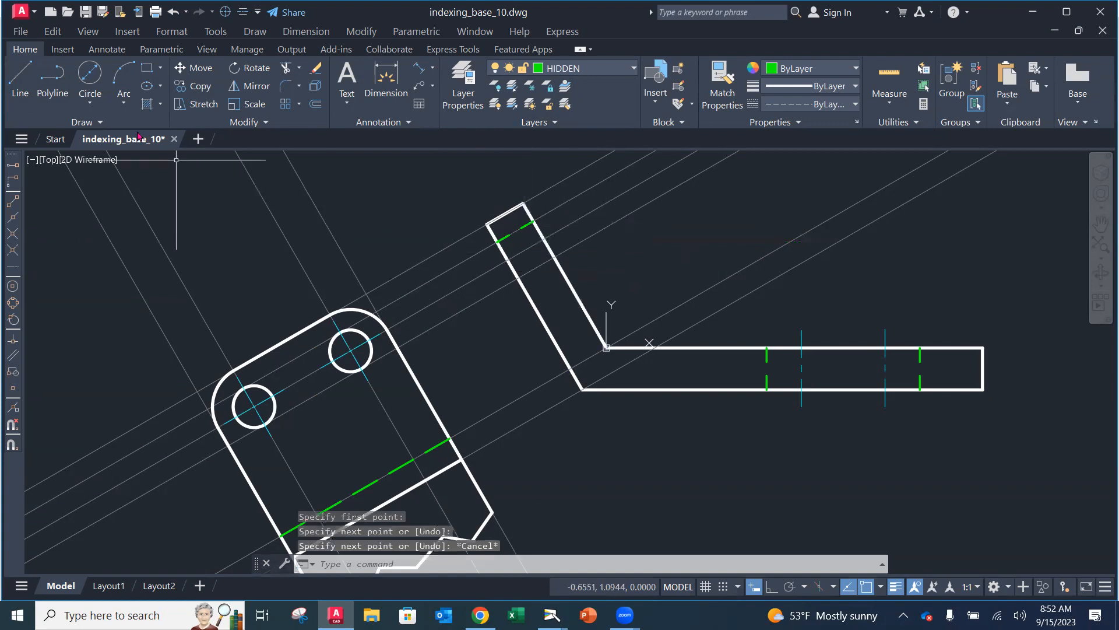
pyautogui.click(20, 81)
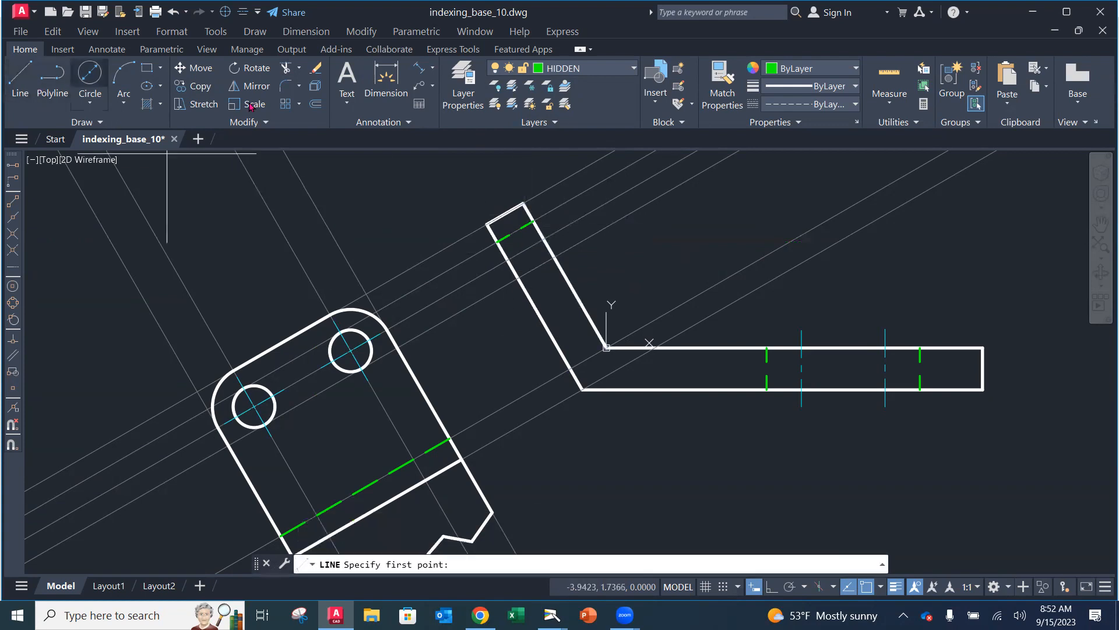
pyautogui.click(518, 278)
pyautogui.click(554, 258)
pyautogui.press('Escape')
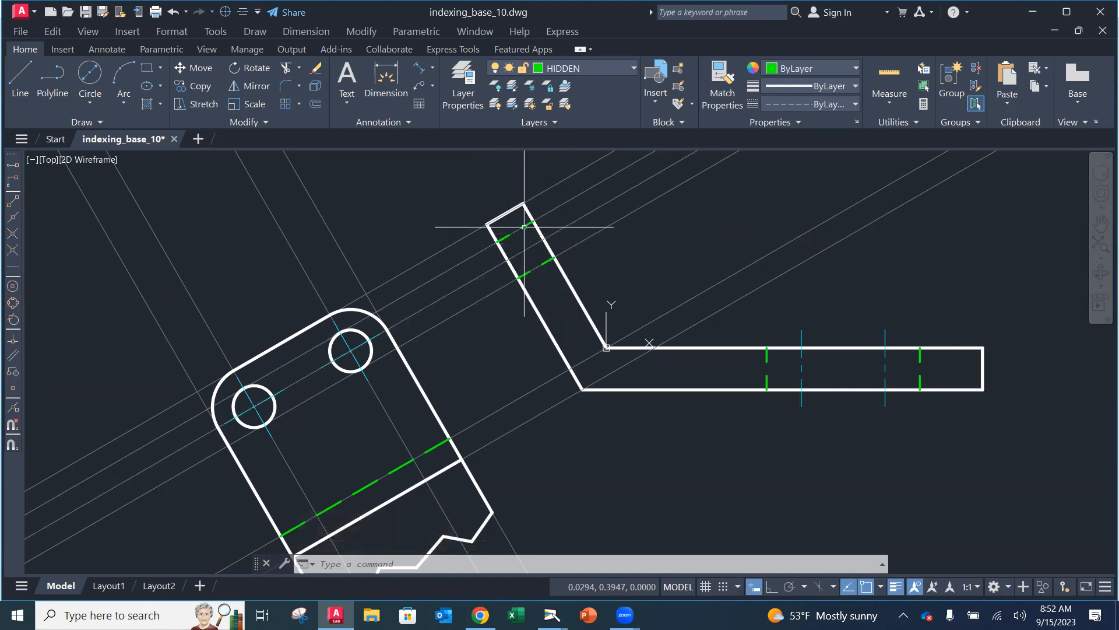
# Make CENTER the current layer and add a centerline between the two hidden lines on the angled leg
pyautogui.click(555, 69)
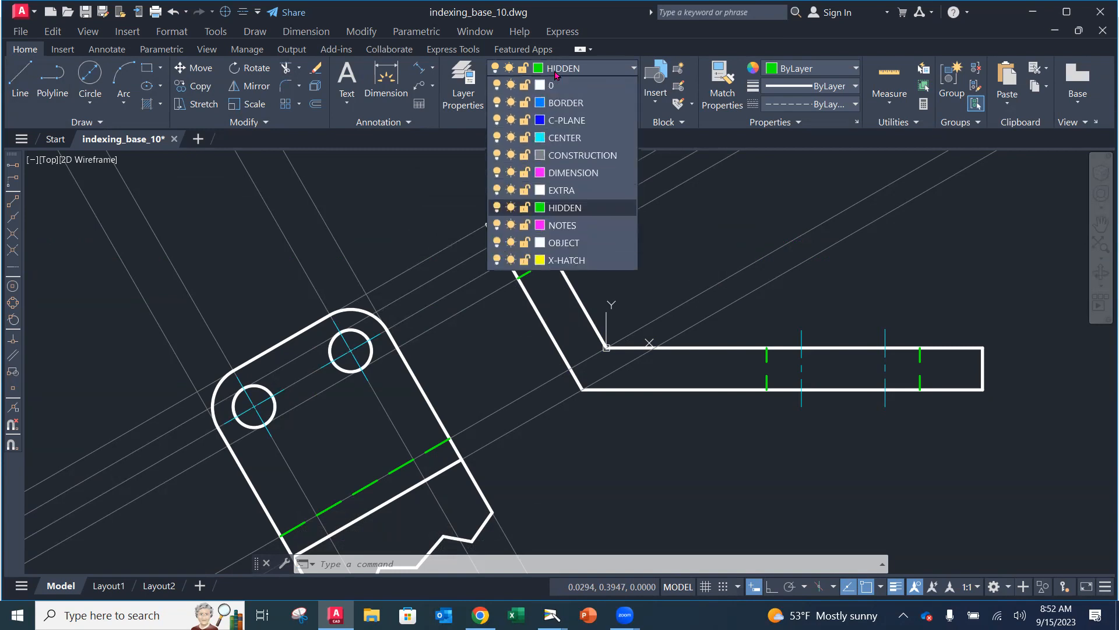
pyautogui.click(559, 139)
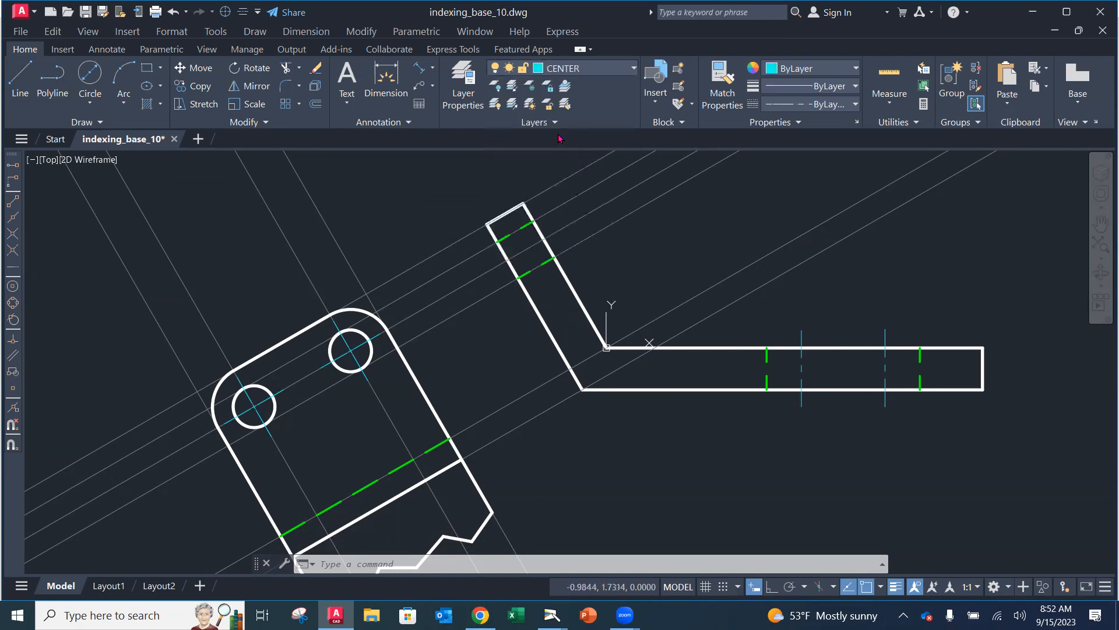
pyautogui.click(243, 12)
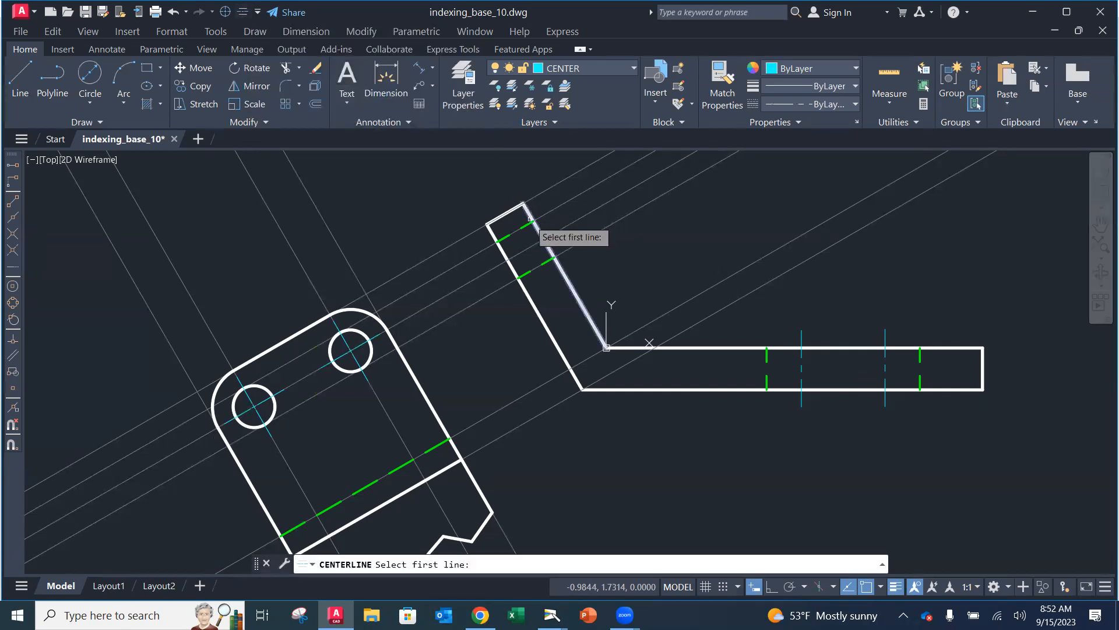
pyautogui.click(526, 224)
pyautogui.click(547, 262)
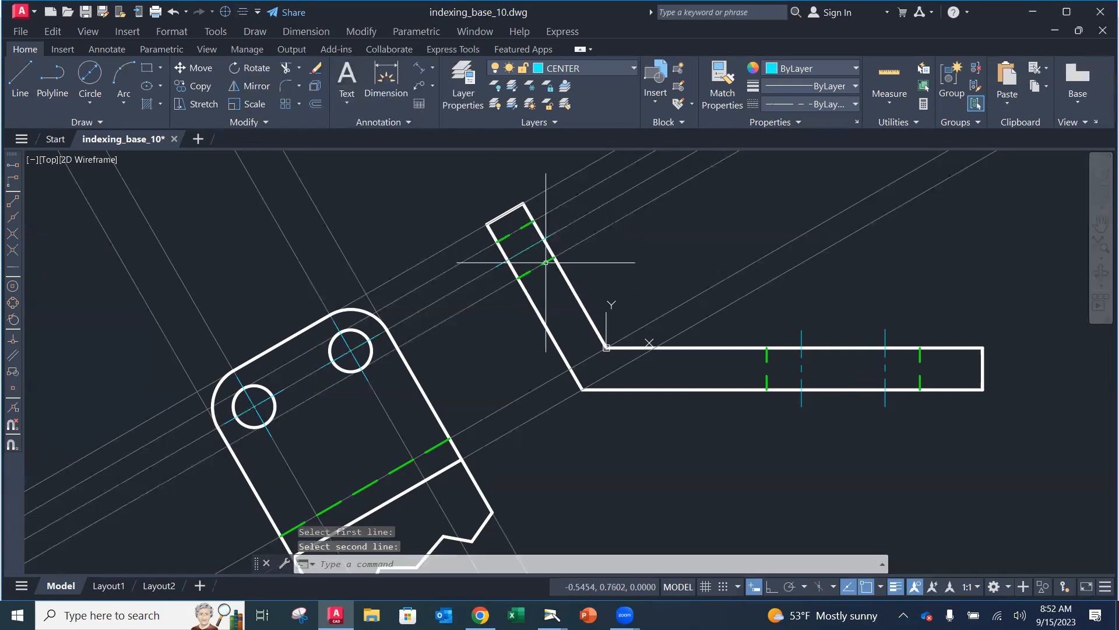
pyautogui.press('Escape')
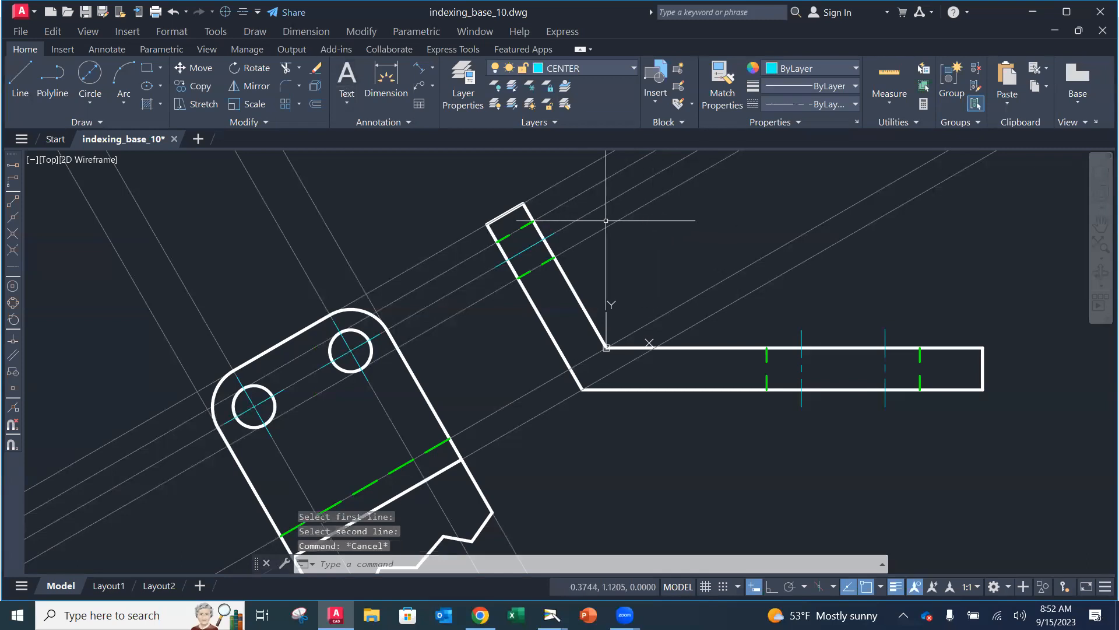
# Set the linetype scale of the angled leg's centerline to 0.25
pyautogui.scroll(5, 583, 239)
pyautogui.scroll(-4, 545, 243)
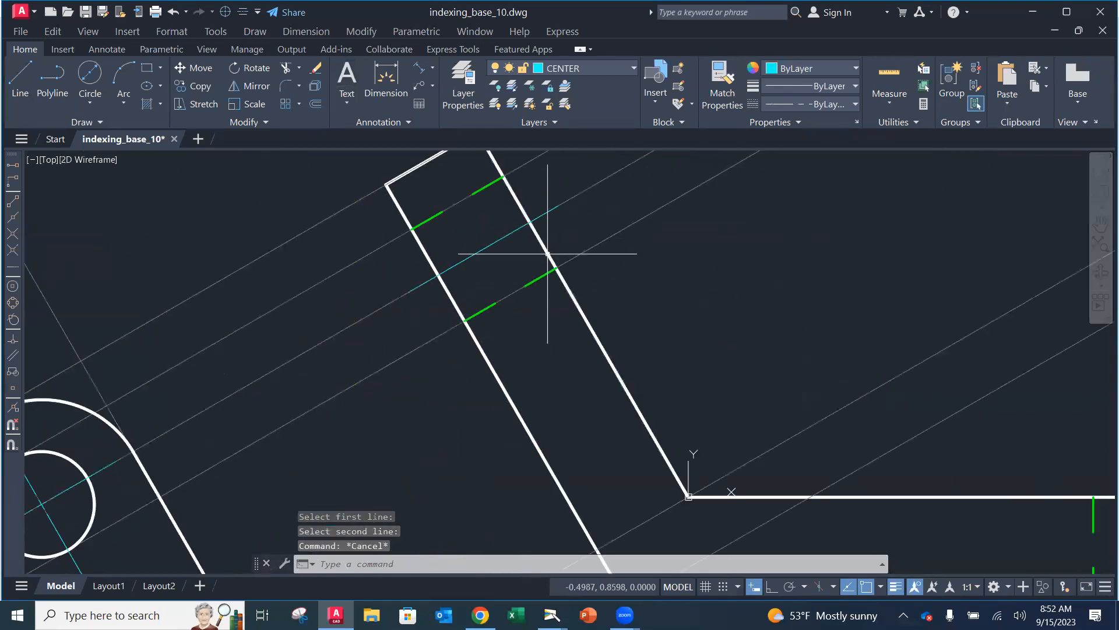
pyautogui.click(549, 228)
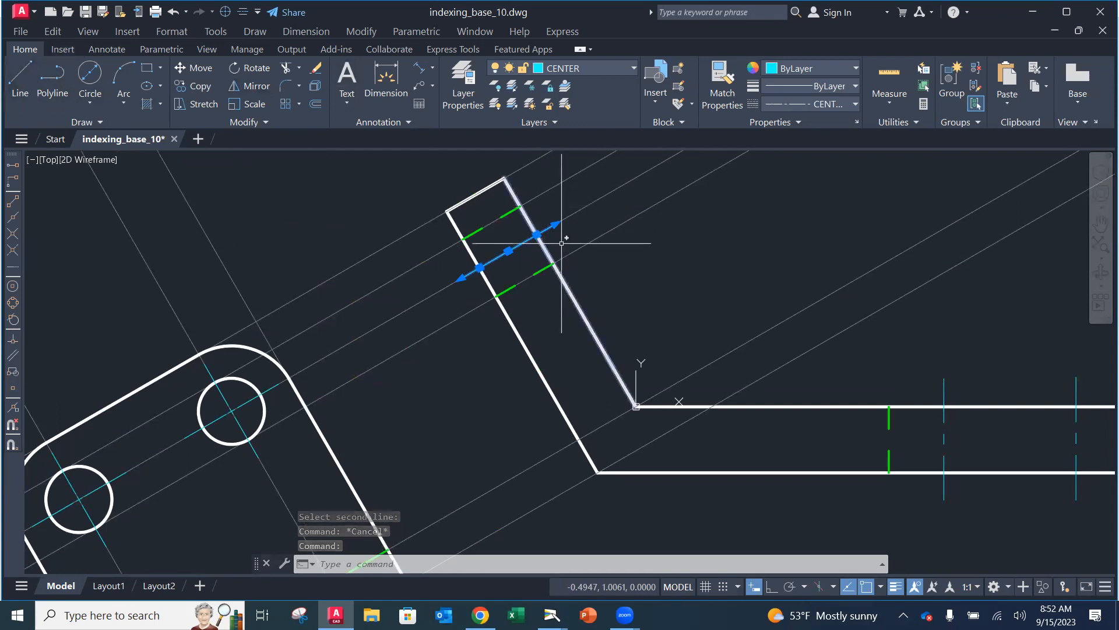
pyautogui.rightClick(548, 226)
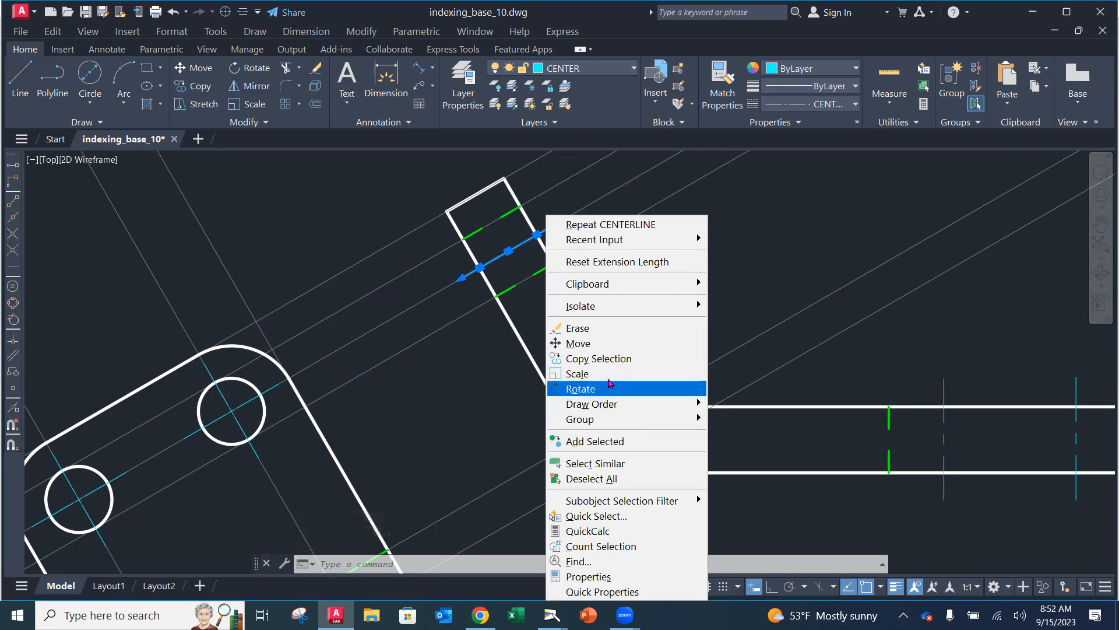
pyautogui.click(599, 576)
pyautogui.click(225, 146)
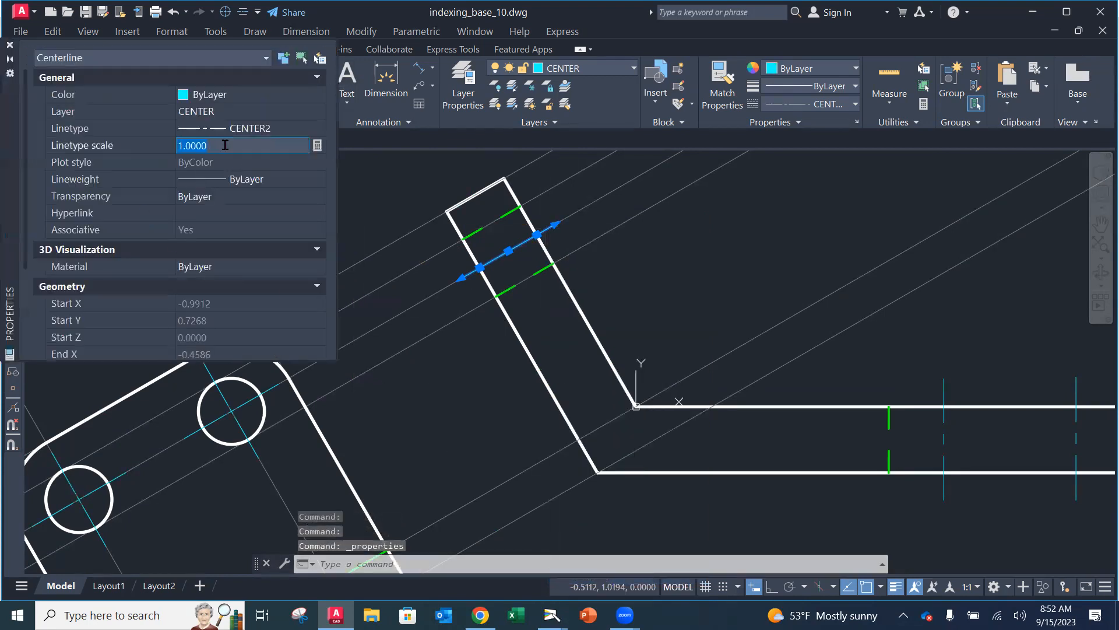
pyautogui.write('.25')
pyautogui.press('Return')
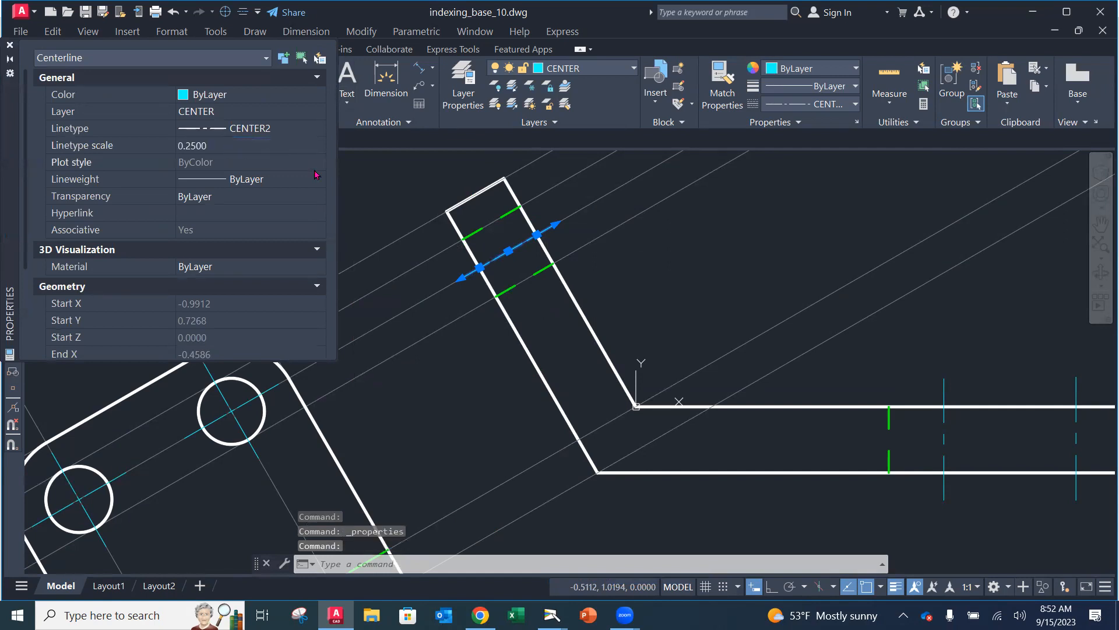
pyautogui.press('Escape')
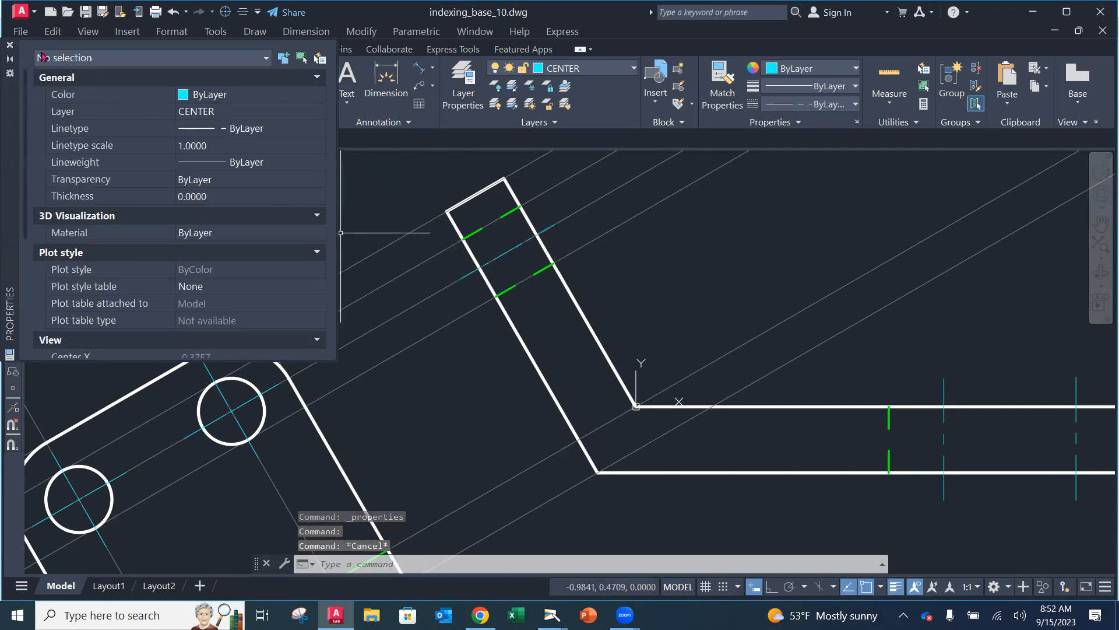
pyautogui.click(10, 45)
# On the CONSTRUCTION layer, with Ortho on, draw a vertical construction line through the outer corner of the angled leg's upper end
pyautogui.scroll(-2, 647, 291)
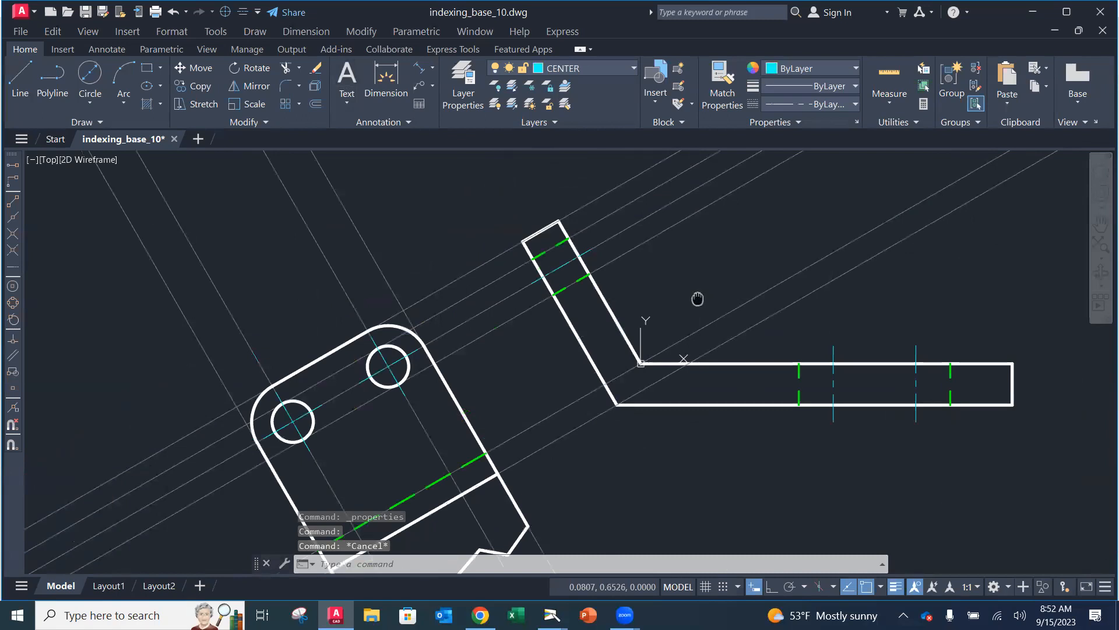
pyautogui.moveTo(697, 298); pyautogui.dragTo(592, 295, button='middle')
pyautogui.scroll(-2, 583, 250)
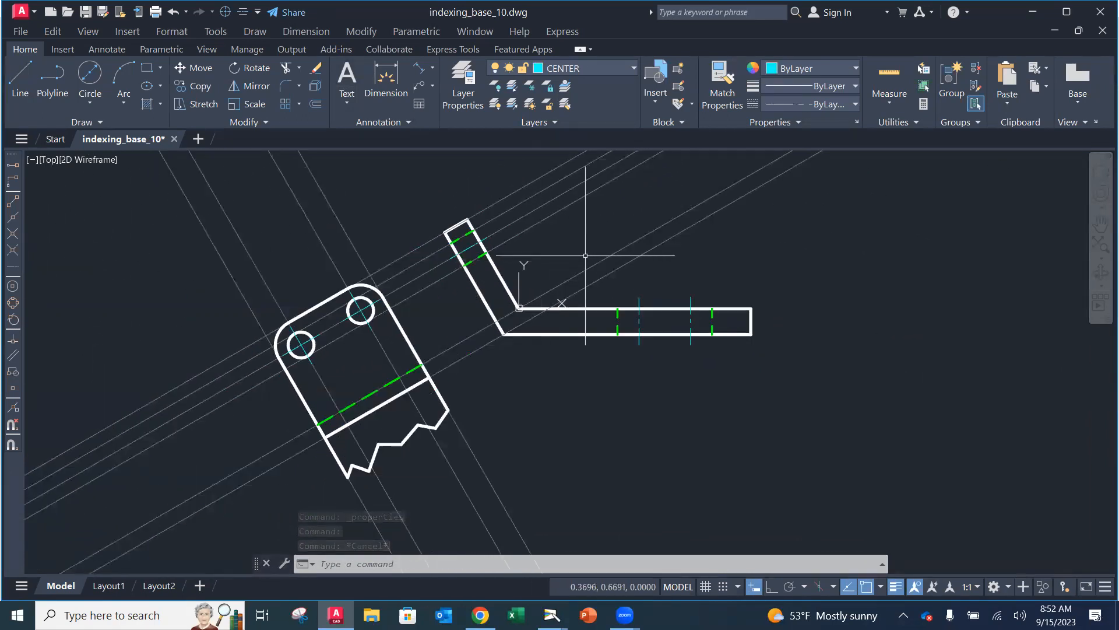
pyautogui.moveTo(607, 243)
pyautogui.mouseDown(button='middle')
pyautogui.moveTo(565, 278)
pyautogui.moveTo(474, 300)
pyautogui.moveTo(467, 317)
pyautogui.mouseUp(button='middle')
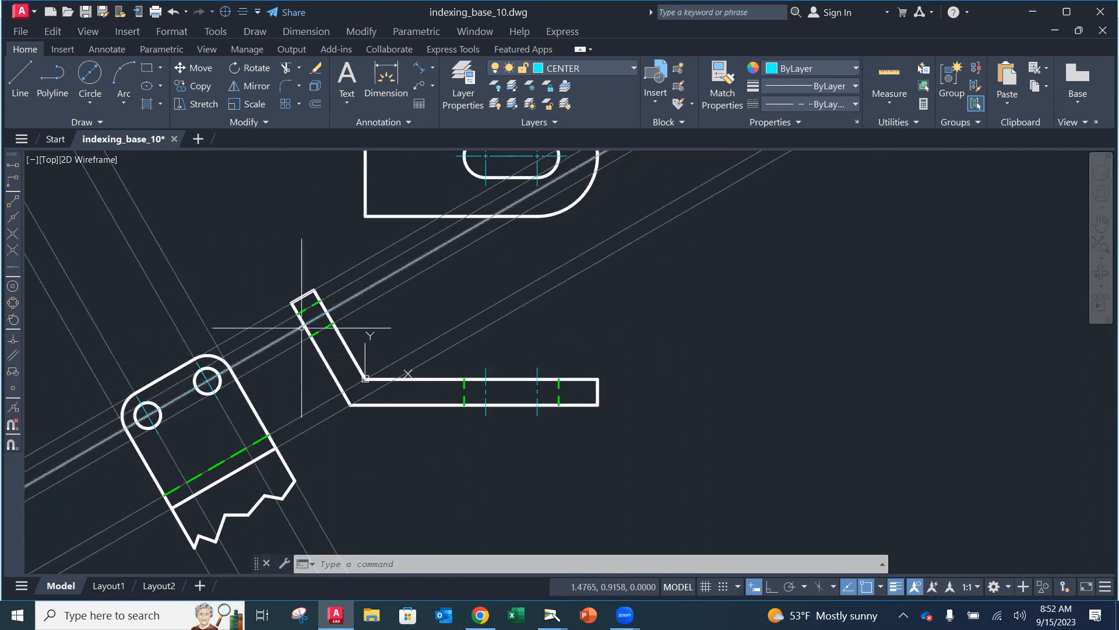
pyautogui.moveTo(469, 318); pyautogui.dragTo(483, 427, button='middle')
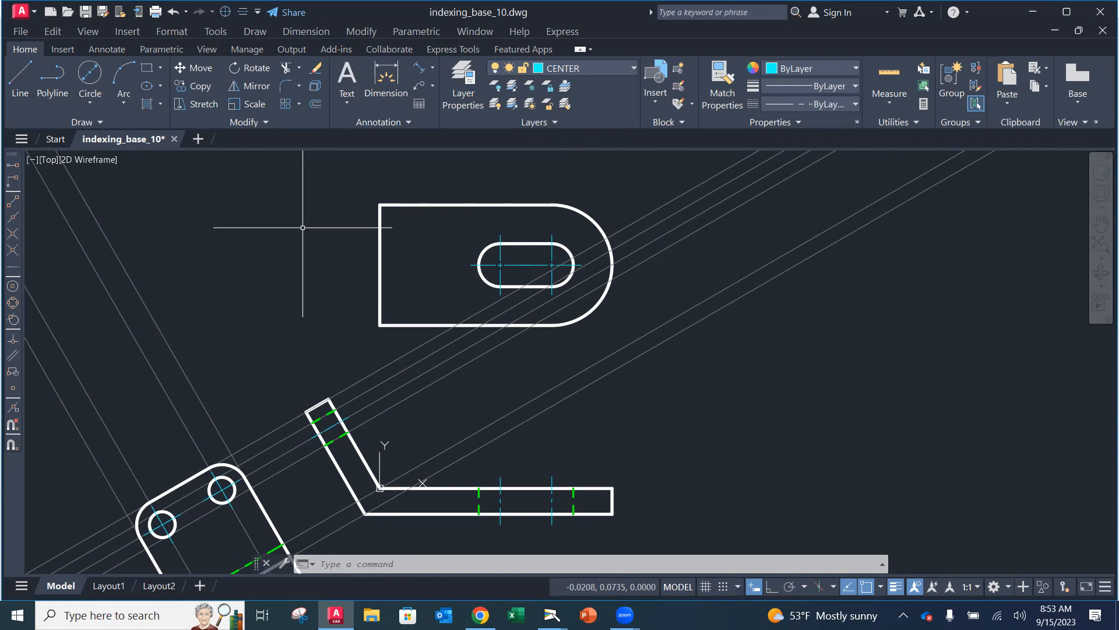
pyautogui.click(585, 74)
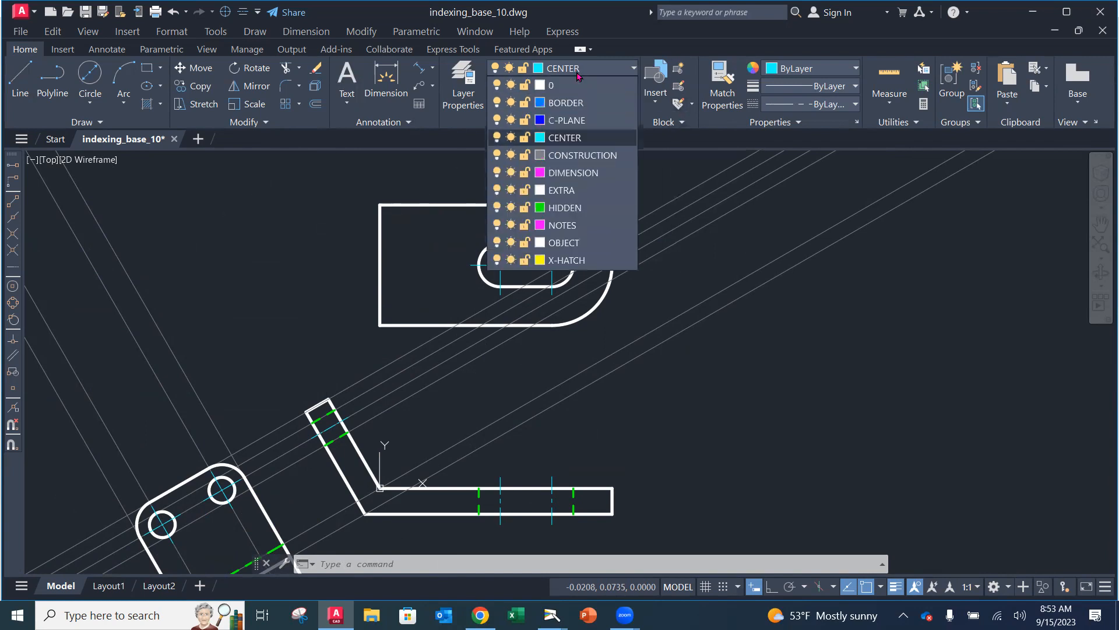
pyautogui.click(572, 166)
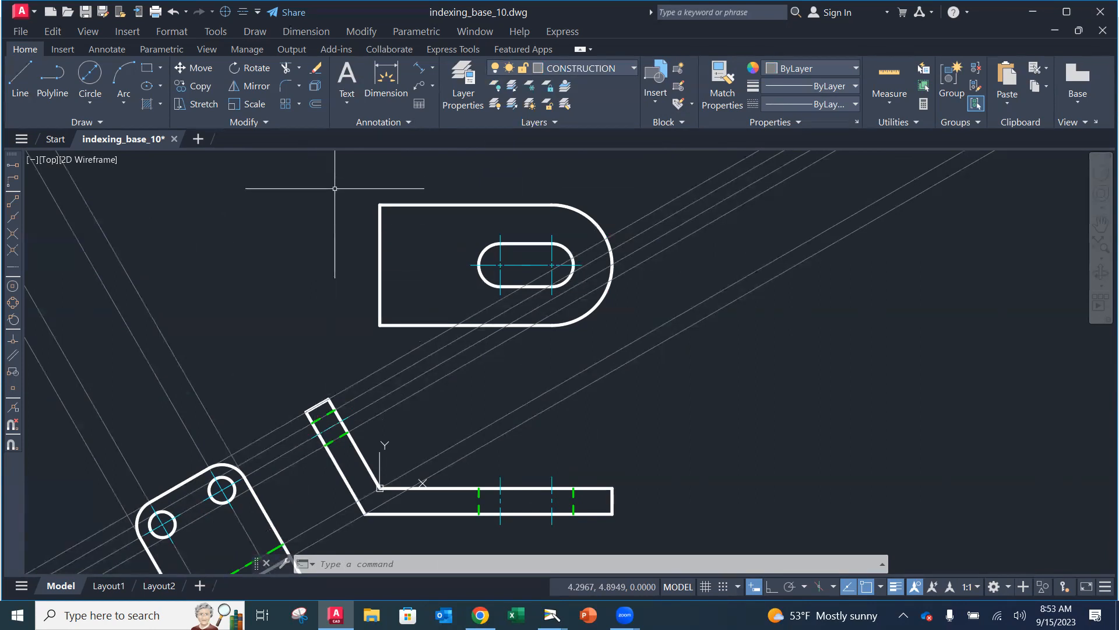
pyautogui.click(56, 122)
pyautogui.click(51, 140)
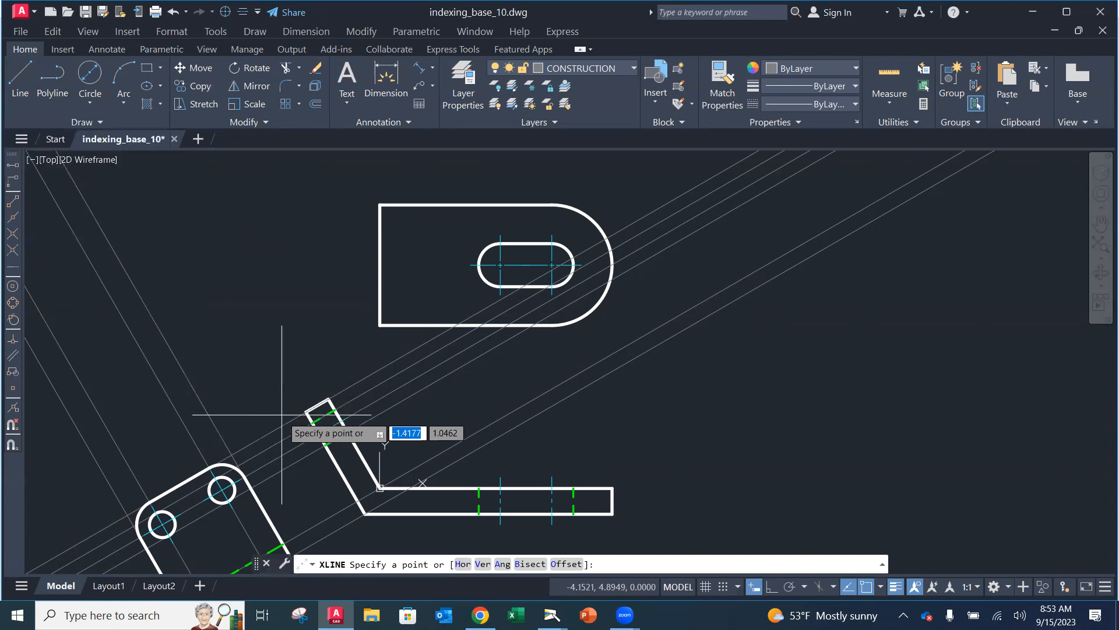
pyautogui.click(306, 412)
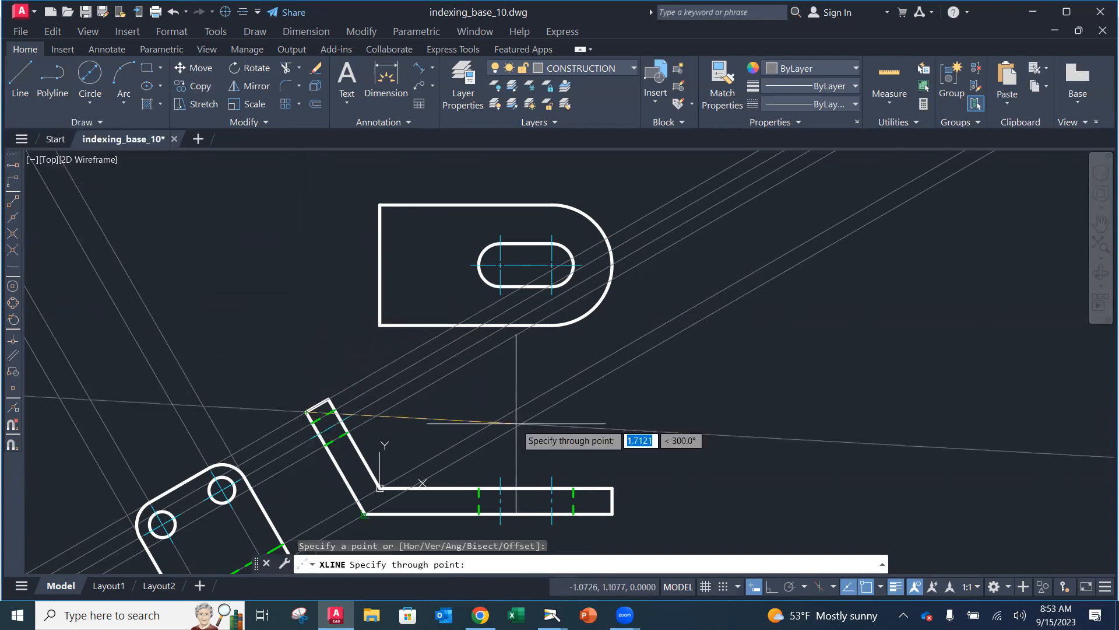
pyautogui.click(771, 587)
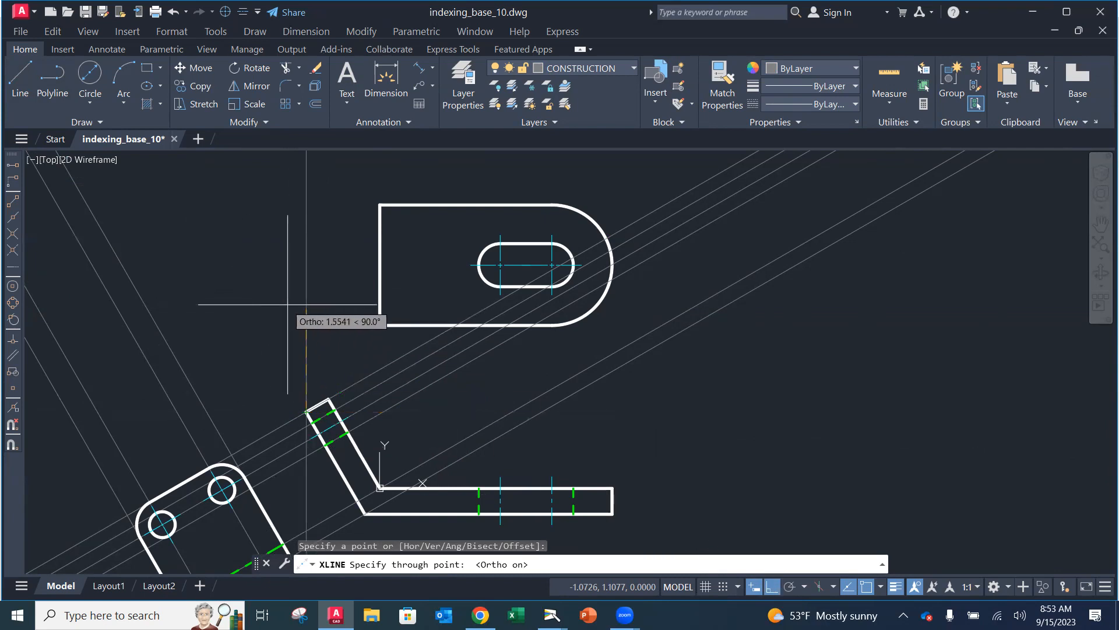
pyautogui.press('Escape')
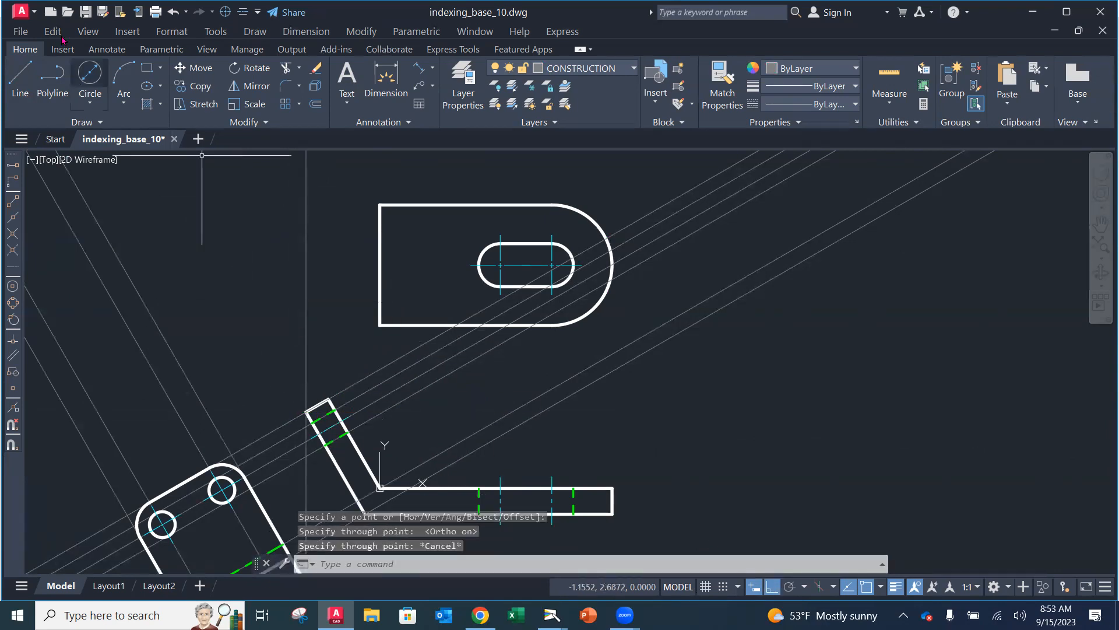
# Draw a vertical construction line through the topmost corner of the angled leg
pyautogui.click(86, 122)
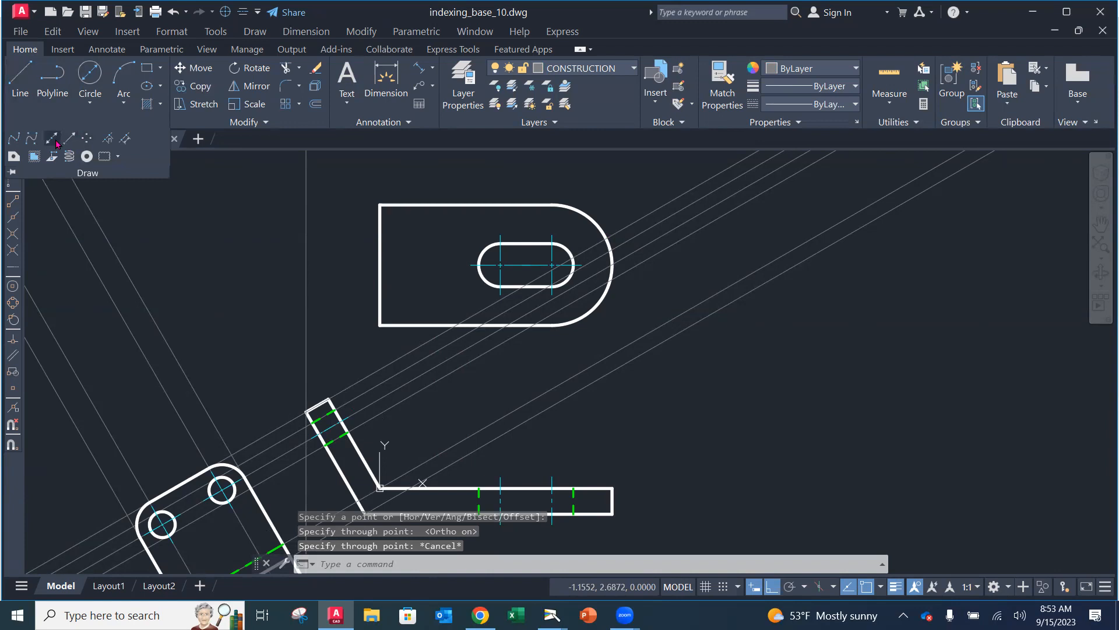
pyautogui.click(56, 142)
pyautogui.click(329, 399)
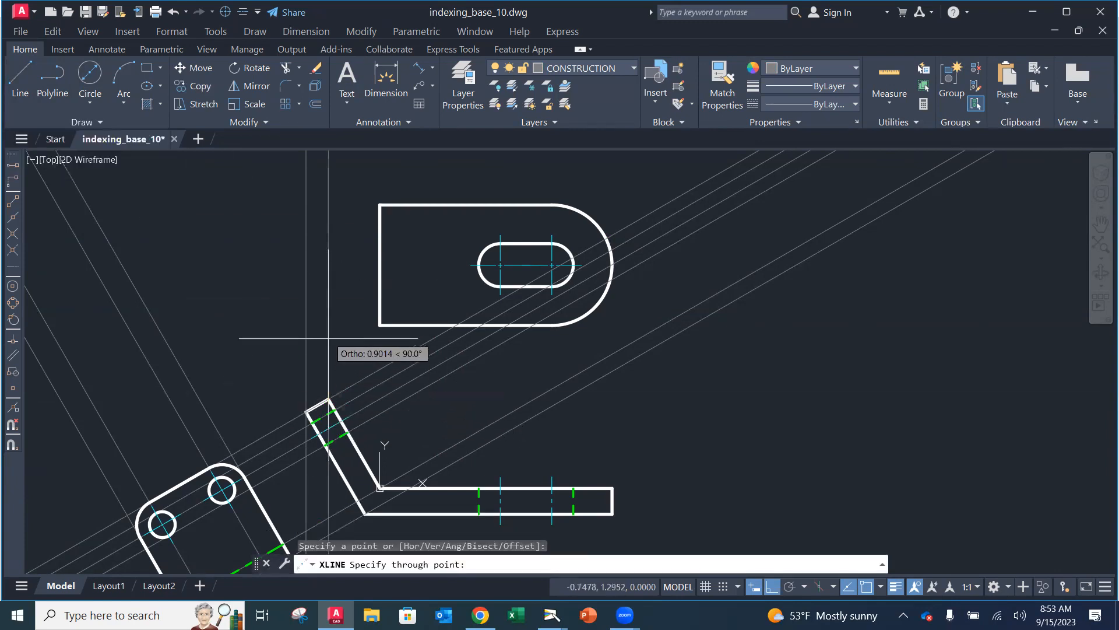
pyautogui.click(328, 302)
pyautogui.press('Escape')
# Draw a vertical construction line through the inner-edge endpoint of the angled leg's upper hidden line
pyautogui.scroll(2, 391, 416)
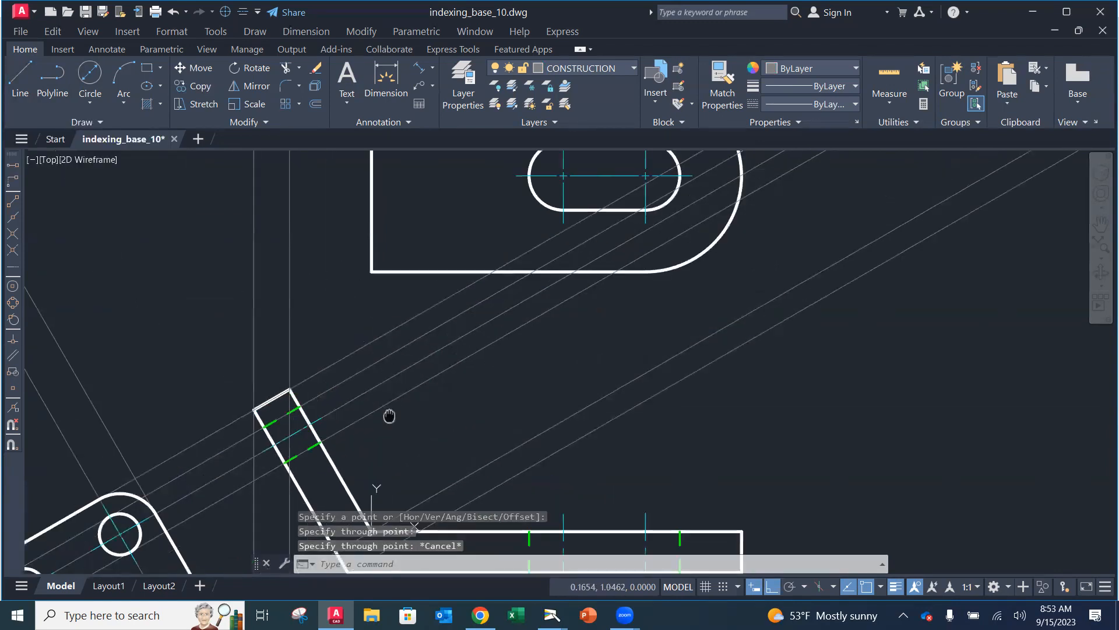
pyautogui.moveTo(389, 416); pyautogui.dragTo(336, 404, button='middle')
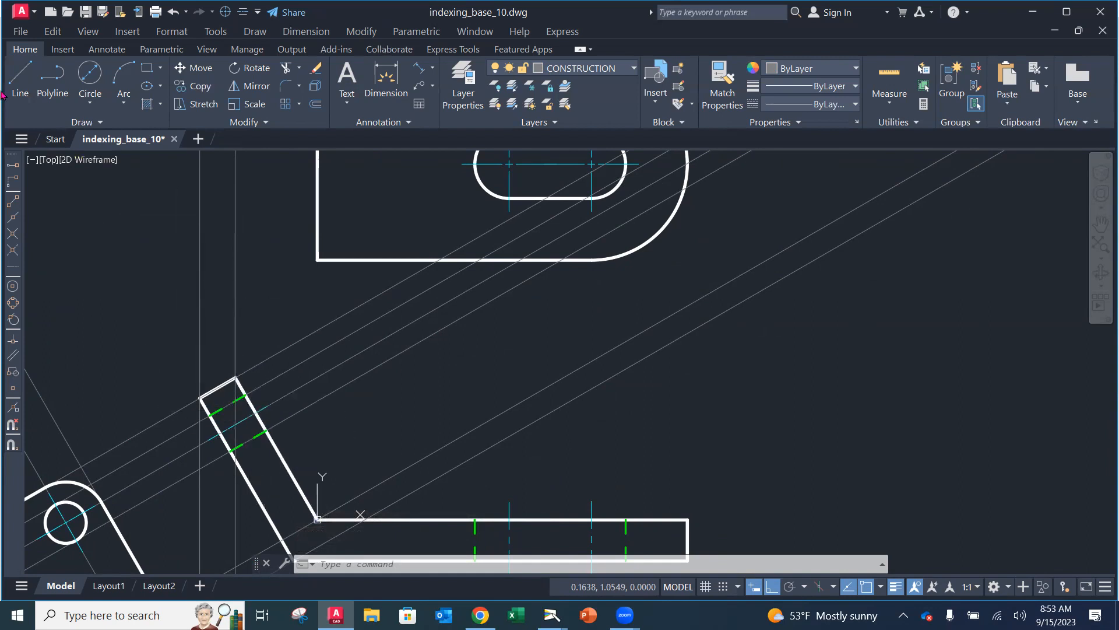
pyautogui.click(82, 123)
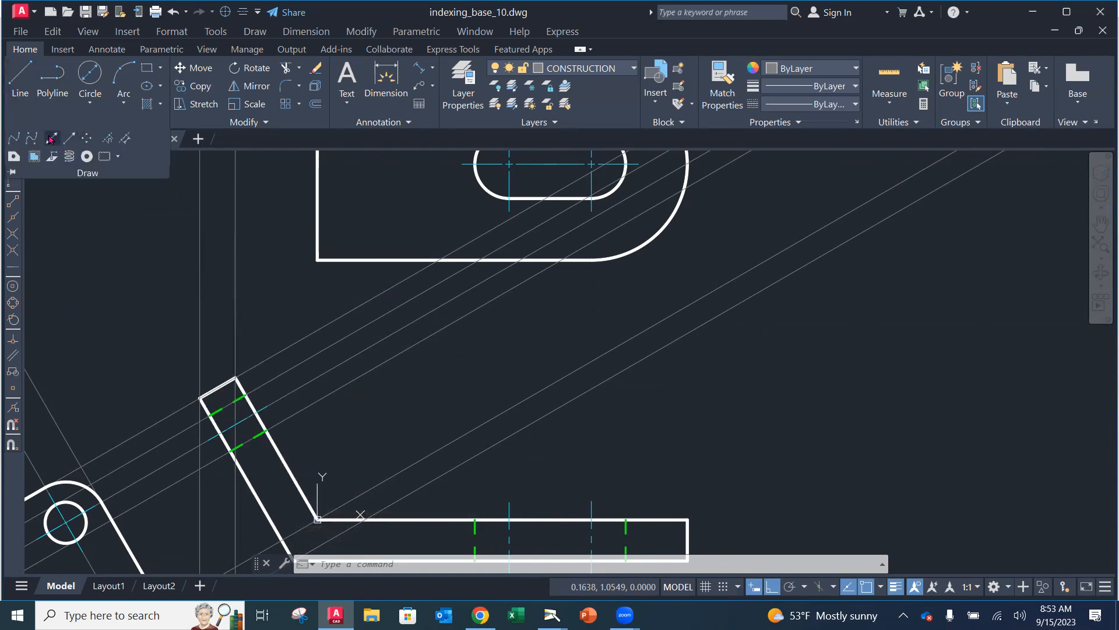
pyautogui.click(52, 138)
pyautogui.click(245, 395)
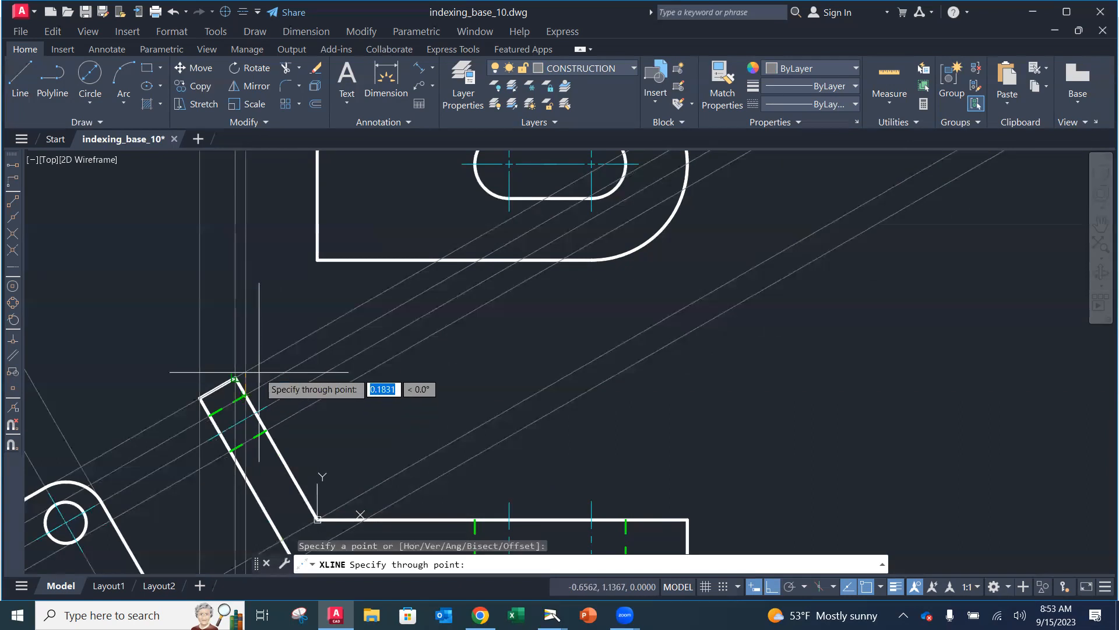
pyautogui.click(260, 332)
pyautogui.press('Escape')
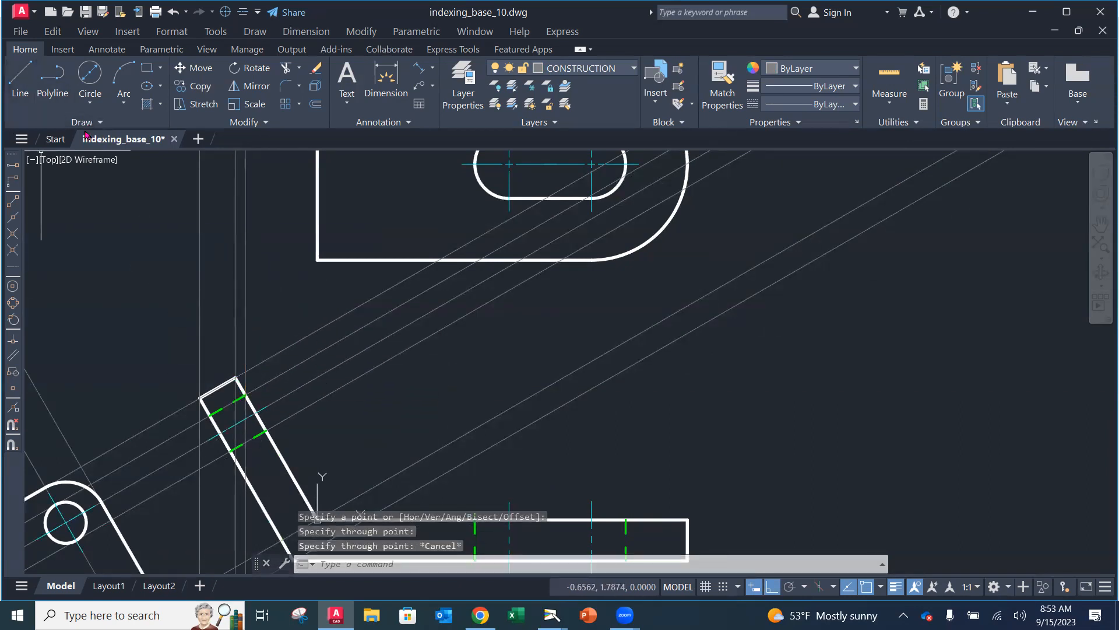
# Draw a vertical construction line through the point where the angled leg's centerline crosses its inner edge
pyautogui.press('Escape')
pyautogui.click(68, 123)
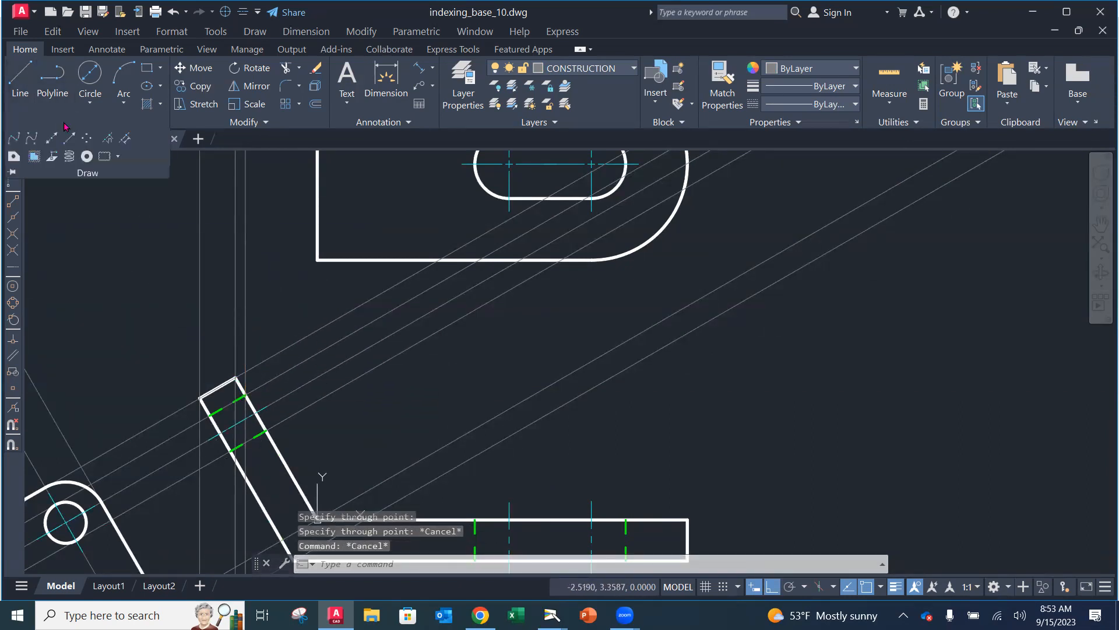
pyautogui.click(54, 138)
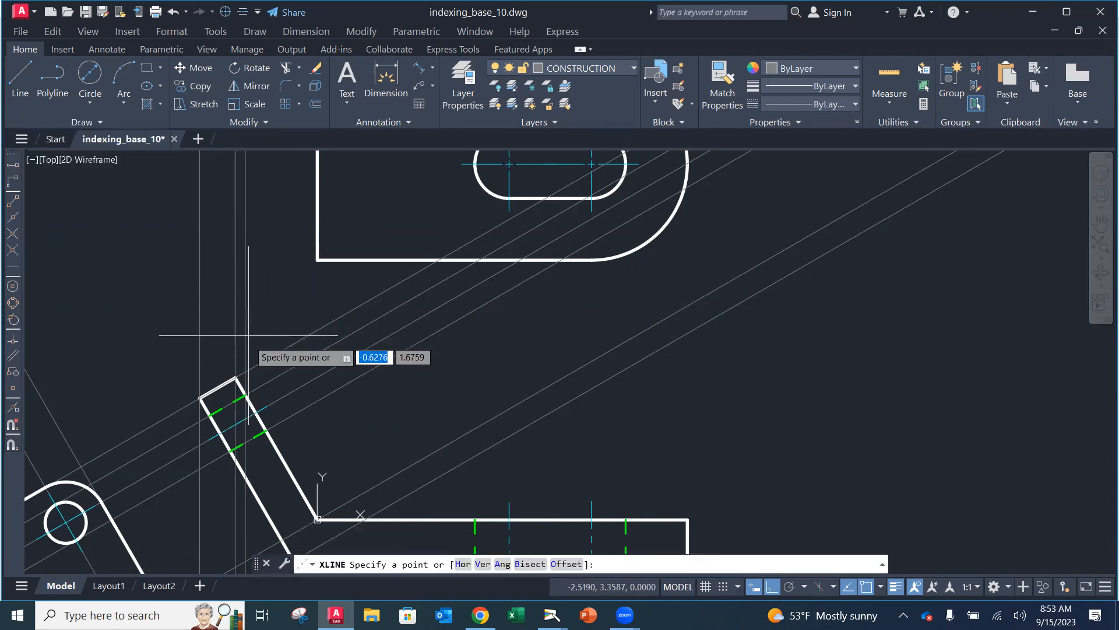
pyautogui.click(256, 411)
pyautogui.click(257, 323)
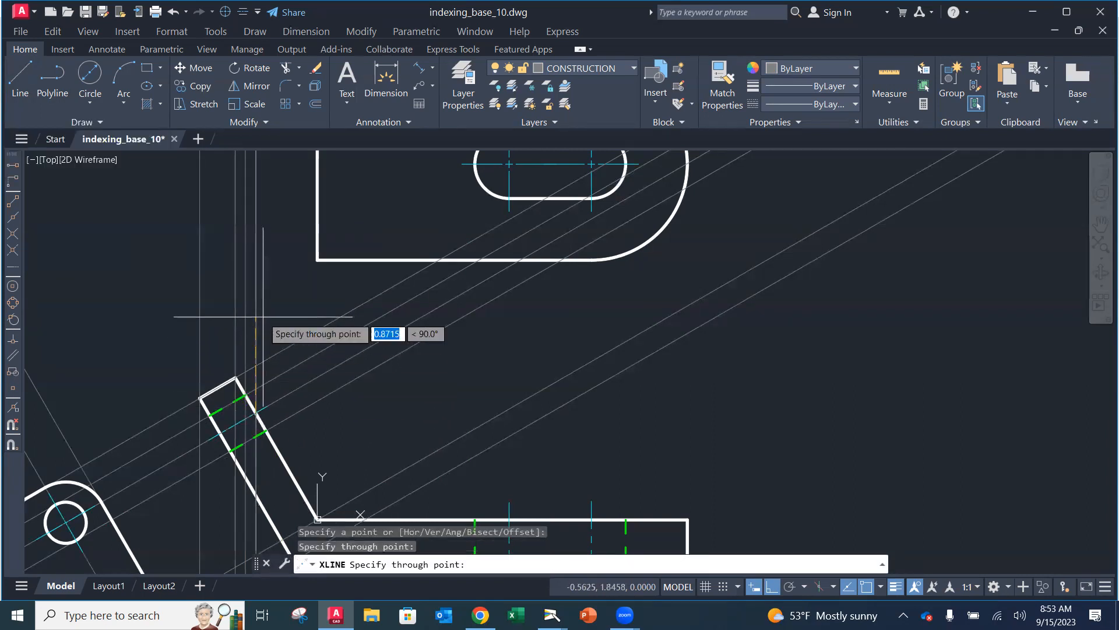
pyautogui.press('Return')
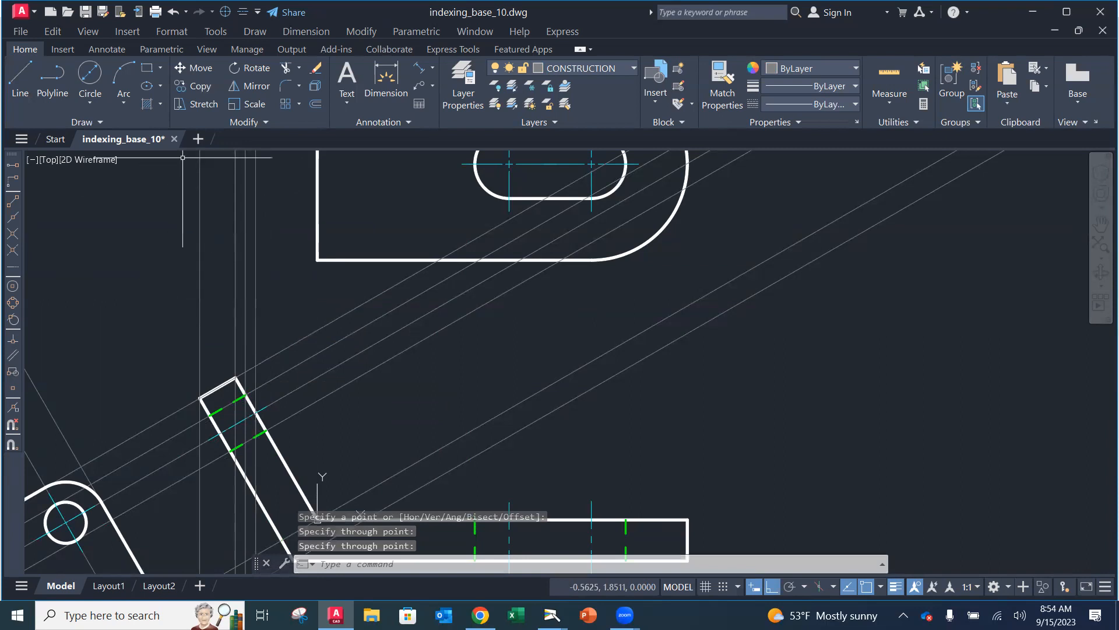
# Draw a vertical construction line through the inner-edge endpoint of the angled leg's lower hidden line
pyautogui.click(100, 123)
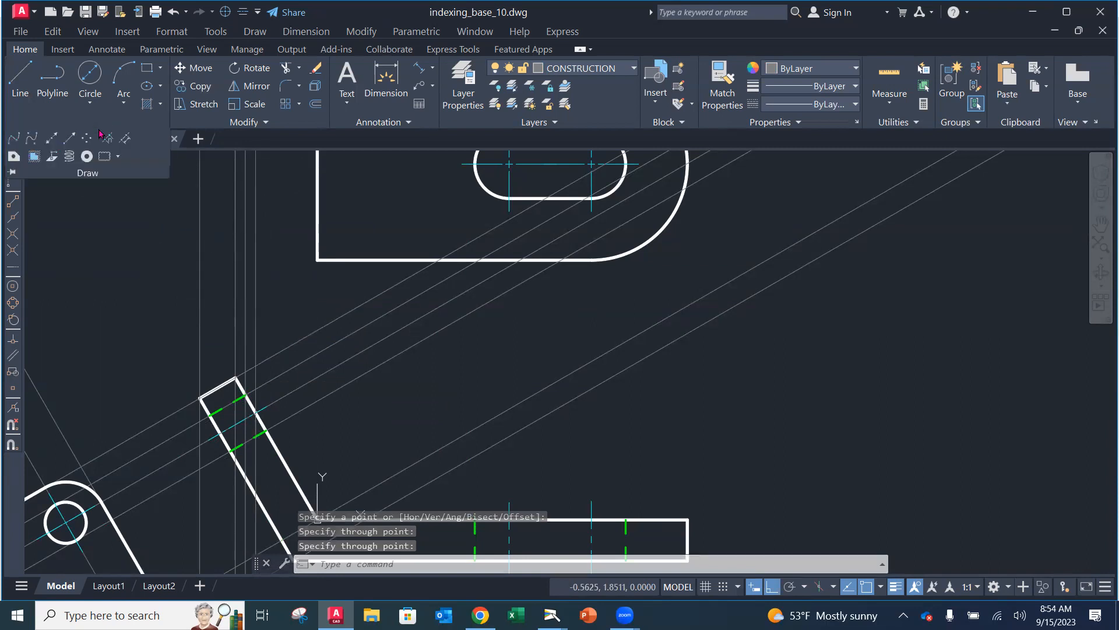
pyautogui.click(55, 142)
pyautogui.click(266, 431)
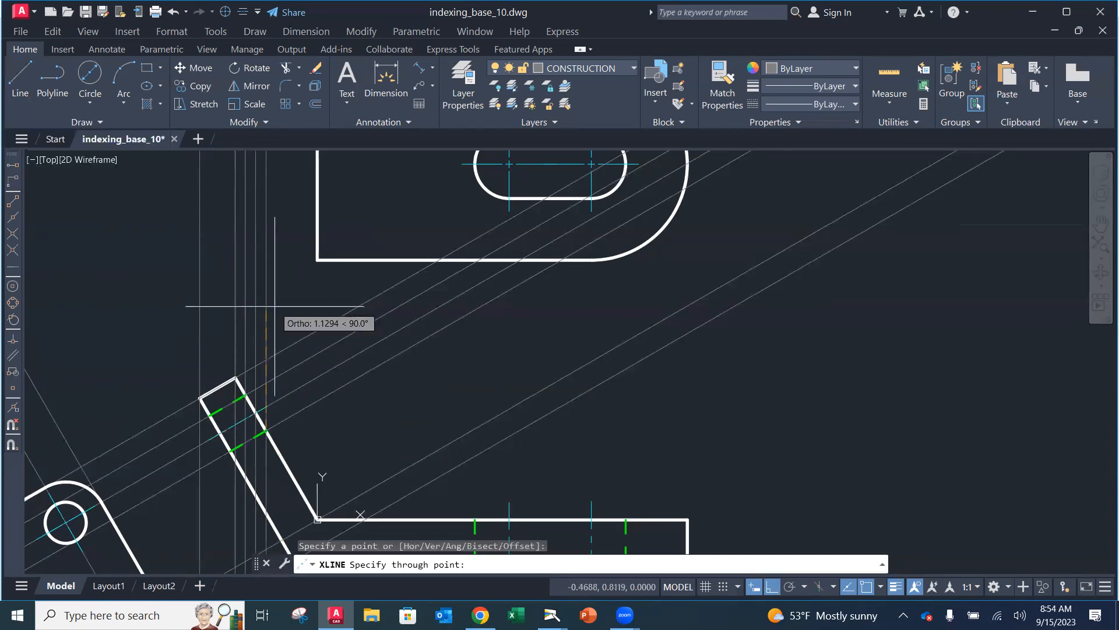
pyautogui.click(274, 294)
pyautogui.press('Return')
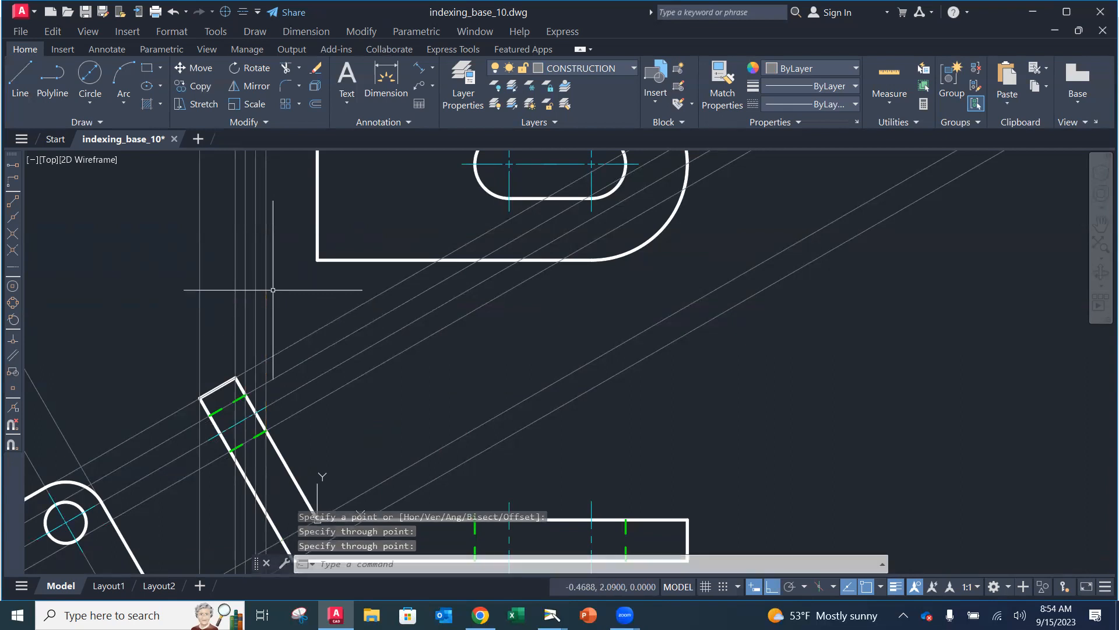
# On the OBJECT layer, extend the top view's outline with three lines from its upper-left corner out to the outermost vertical construction line and back to the lower-left corner
pyautogui.scroll(-3, 286, 270)
pyautogui.moveTo(287, 269); pyautogui.dragTo(281, 363, button='middle')
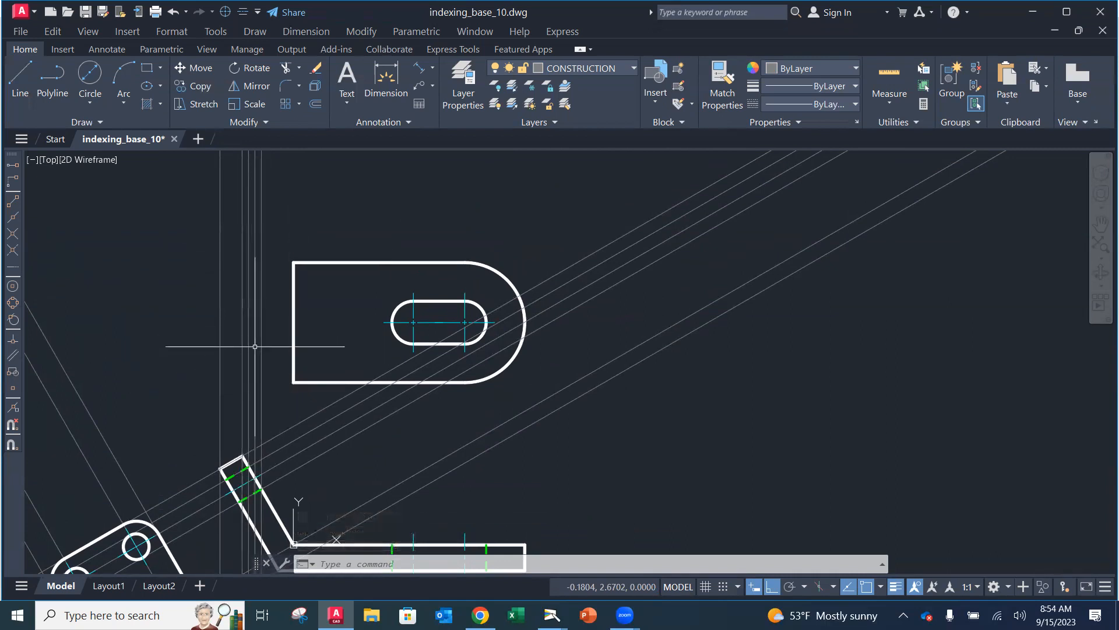
pyautogui.scroll(2, 256, 337)
pyautogui.moveTo(255, 337); pyautogui.dragTo(292, 335, button='middle')
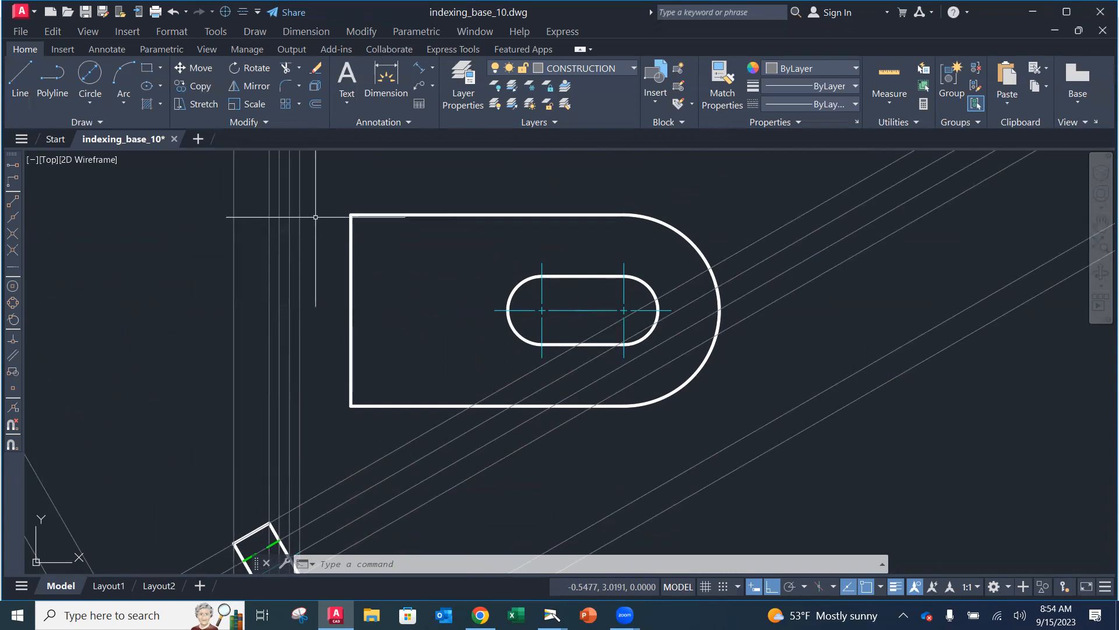
pyautogui.click(555, 71)
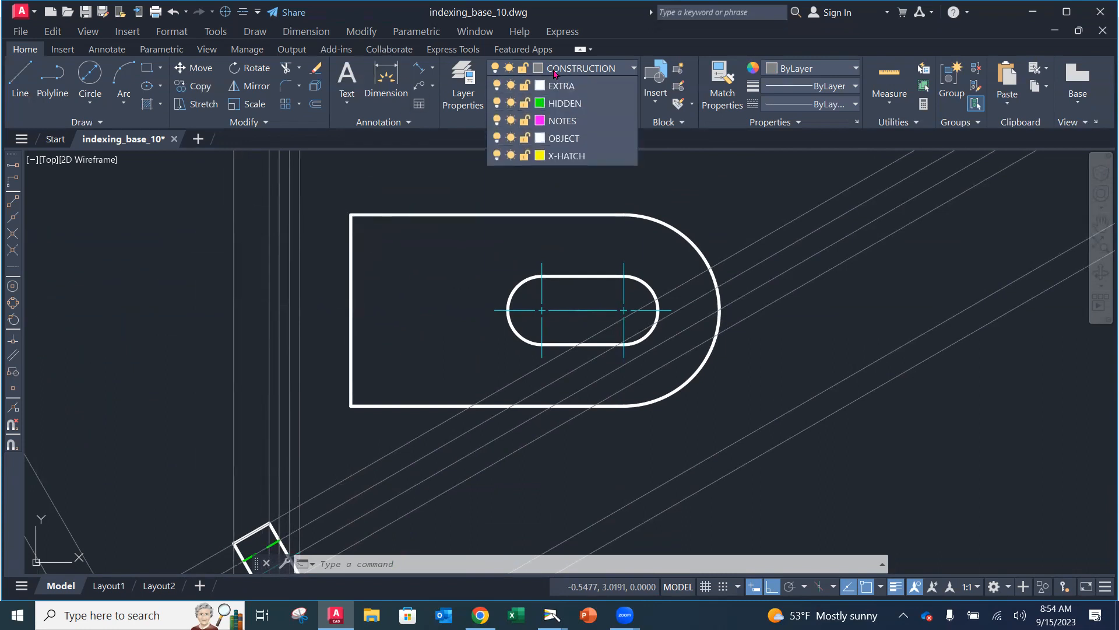
pyautogui.click(550, 244)
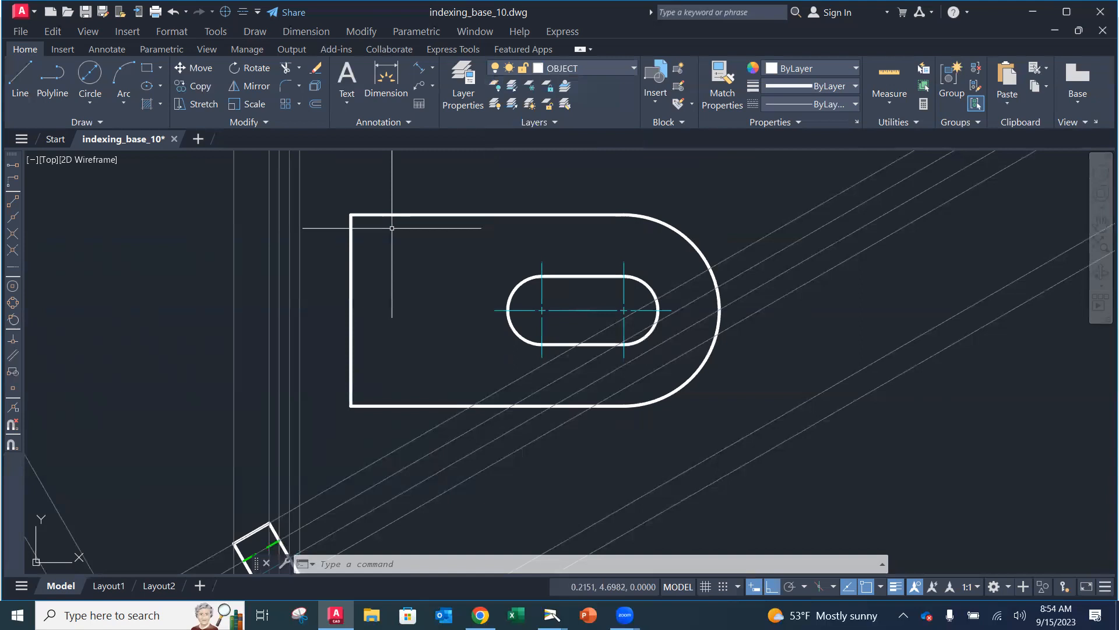
pyautogui.click(9, 85)
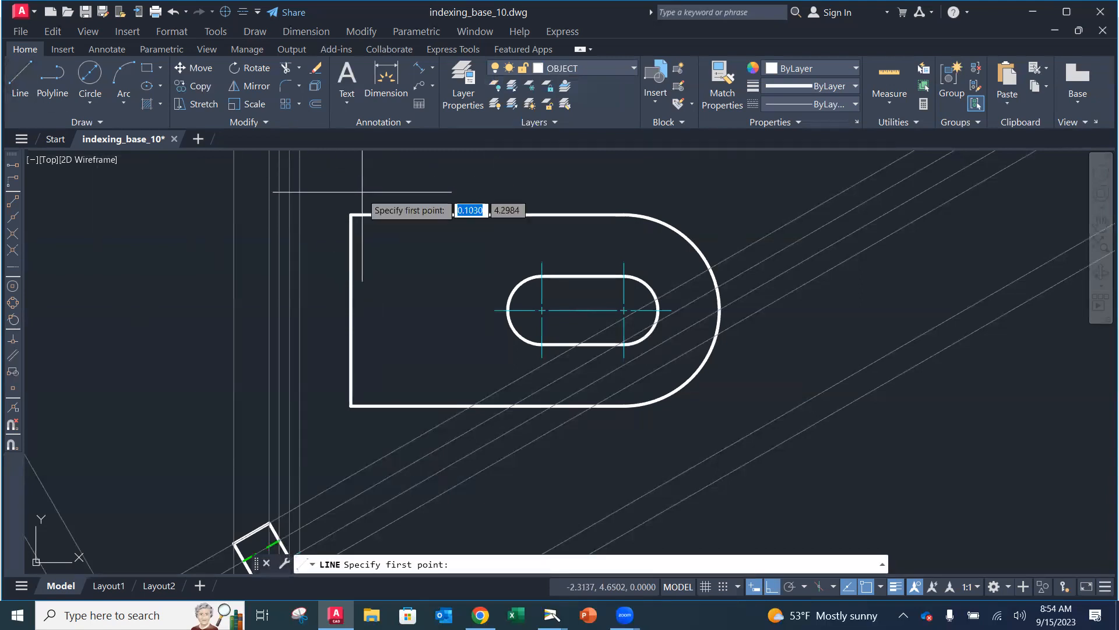
pyautogui.click(351, 214)
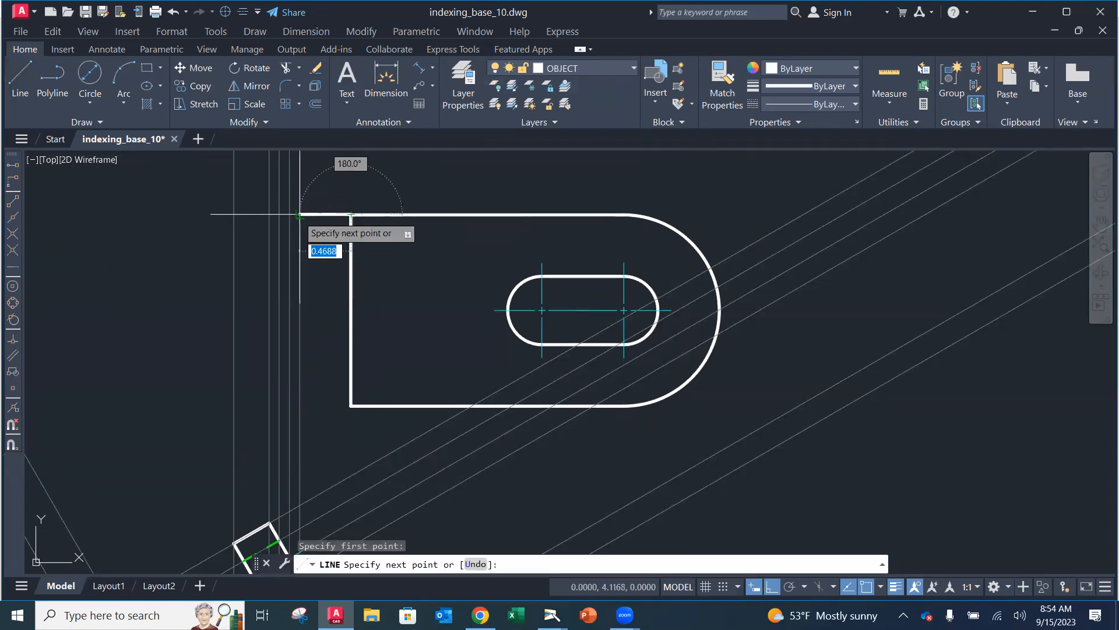
pyautogui.click(233, 214)
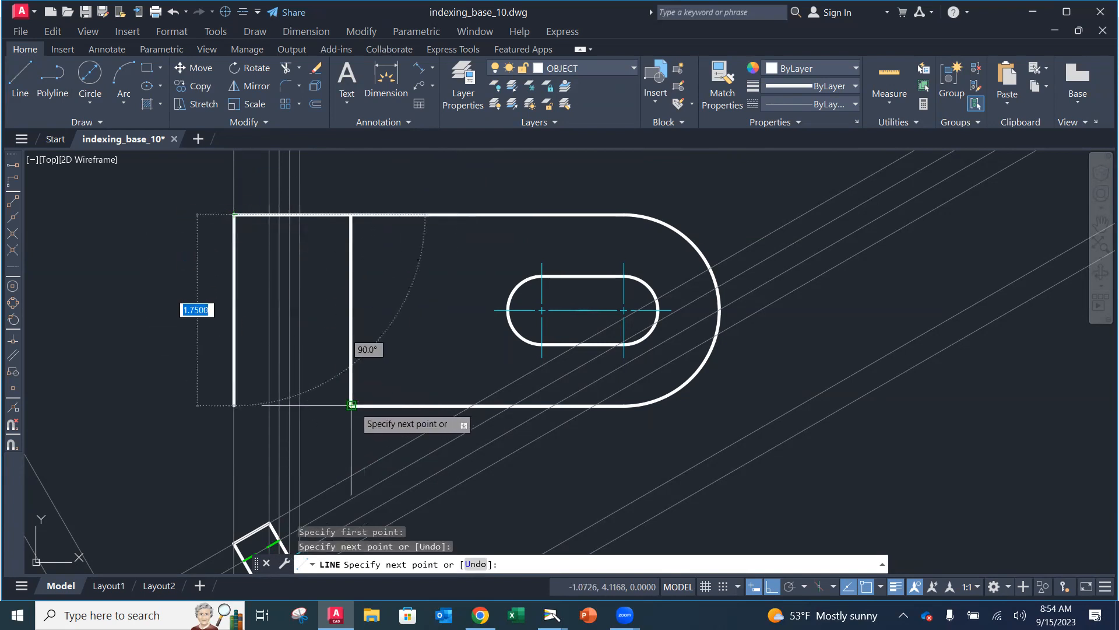
pyautogui.click(234, 403)
pyautogui.click(351, 405)
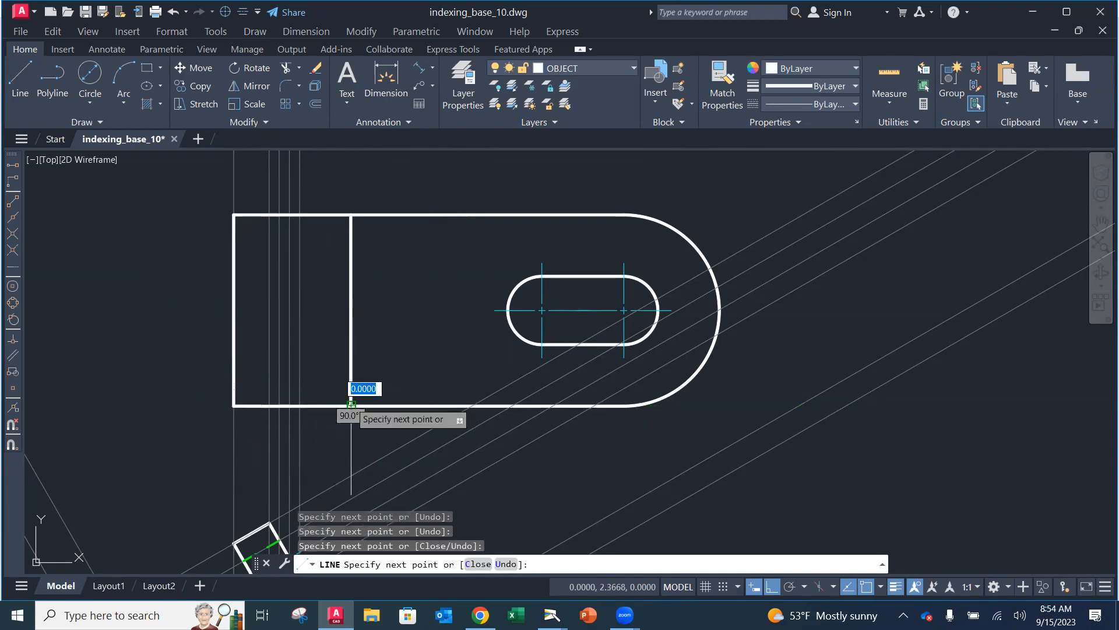
pyautogui.press('Escape')
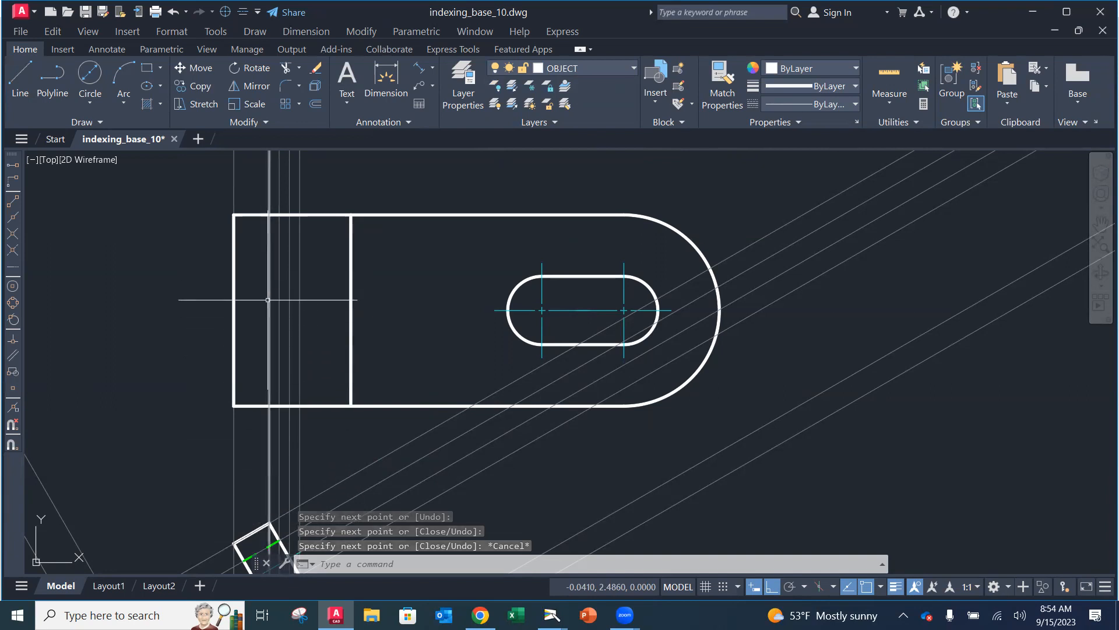
# Draw a vertical line across the top view's extension along the construction line from the angled leg's topmost corner
pyautogui.click(20, 78)
pyautogui.click(270, 215)
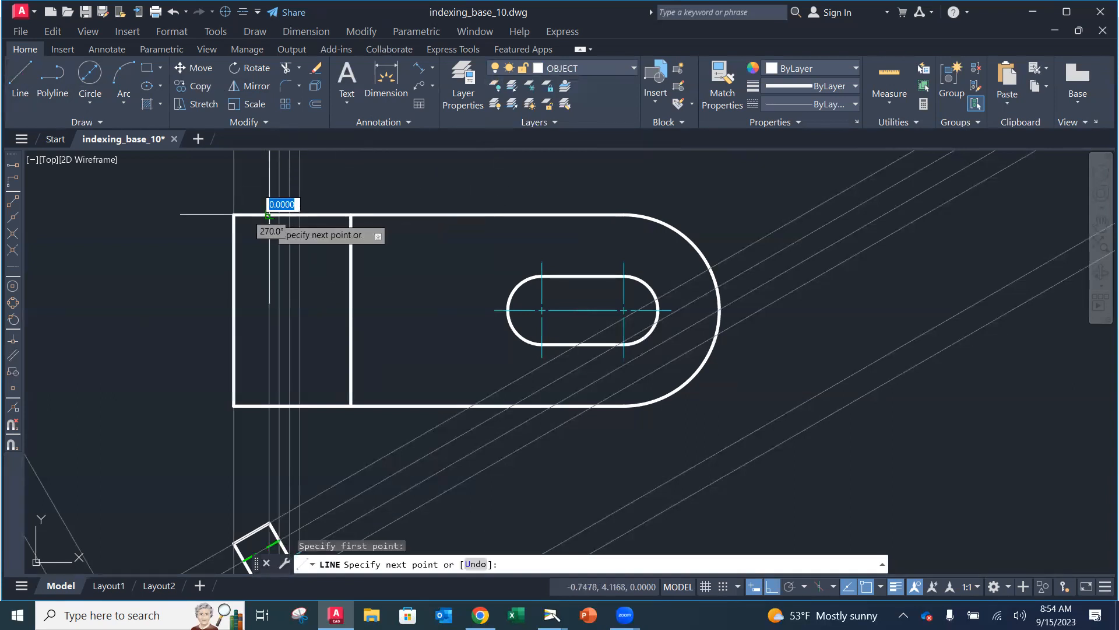
pyautogui.click(269, 405)
pyautogui.press('Escape')
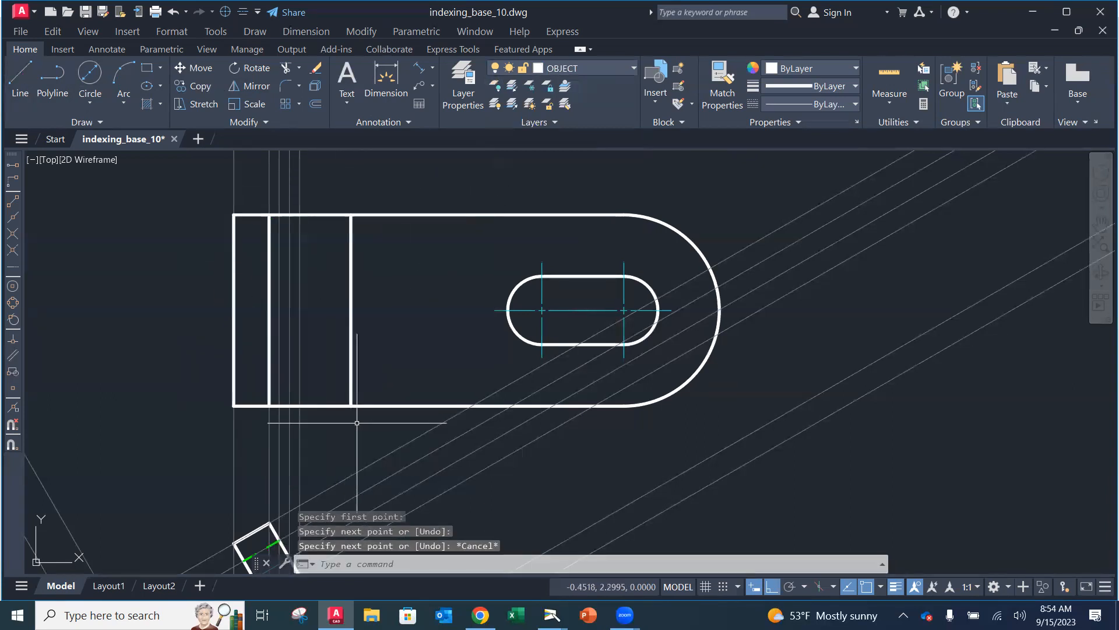
# On the CONSTRUCTION layer, draw a horizontal construction line along the top view's upper edge
pyautogui.scroll(-3, 310, 346)
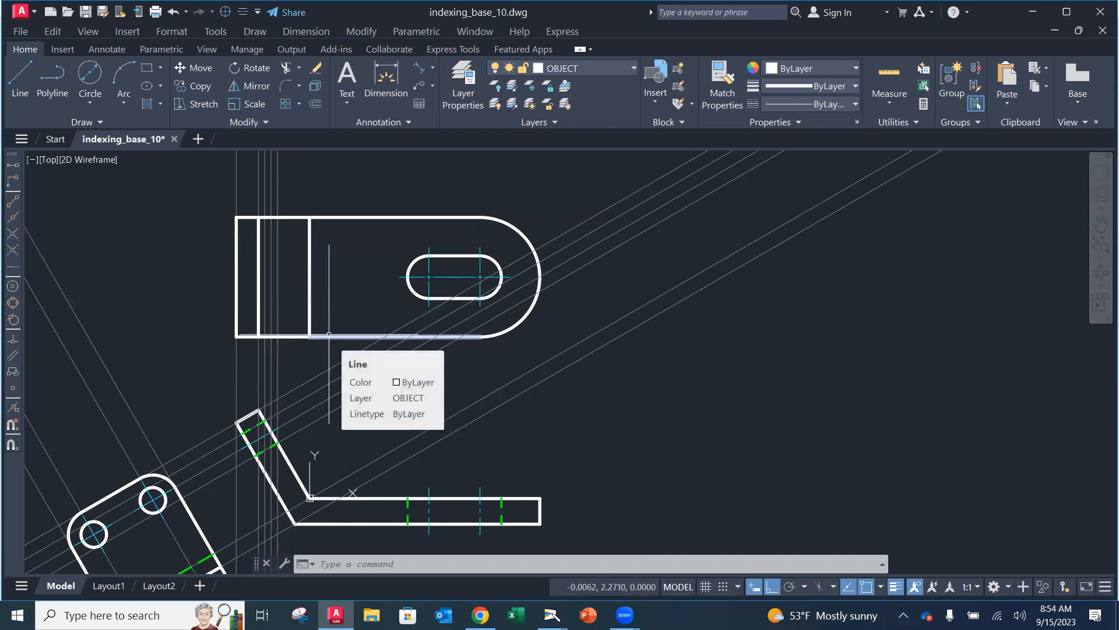
pyautogui.scroll(2, 303, 237)
pyautogui.click(552, 70)
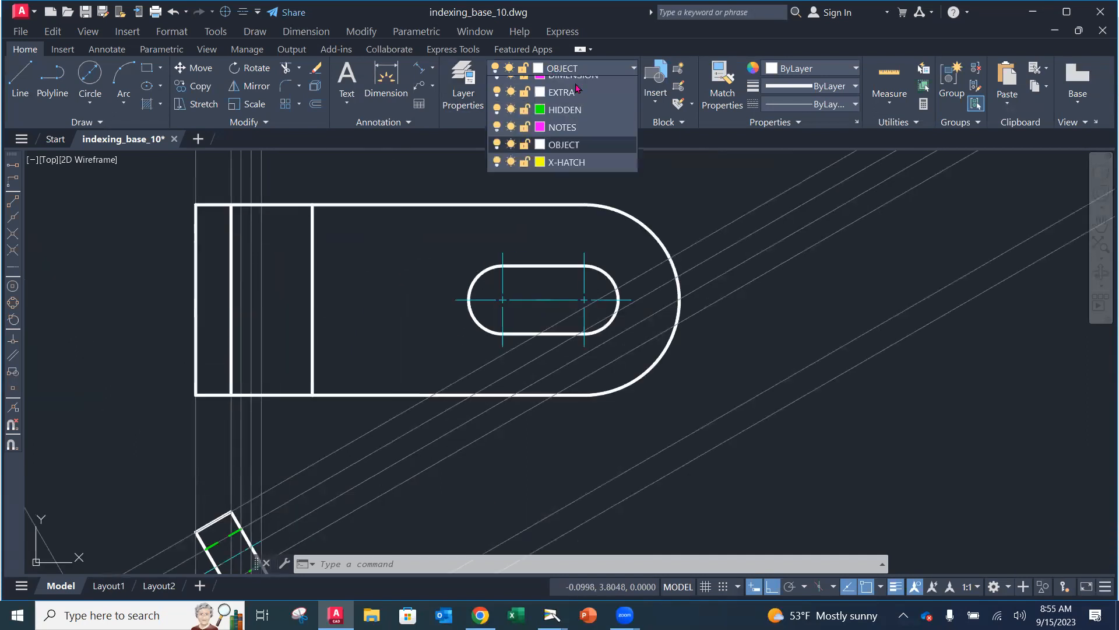
pyautogui.click(575, 156)
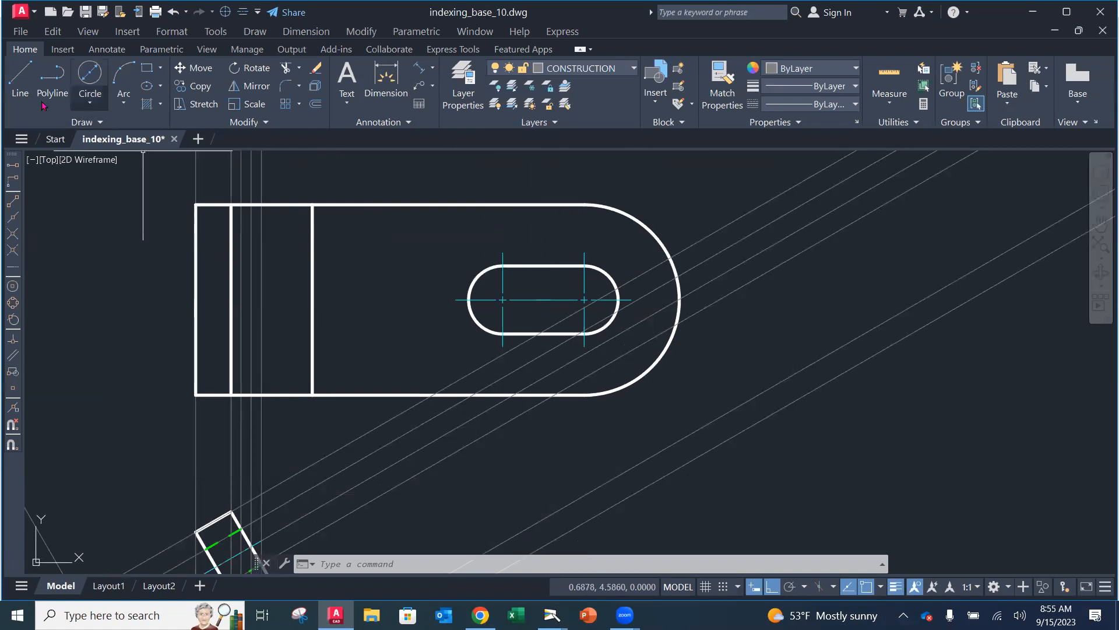
pyautogui.click(76, 123)
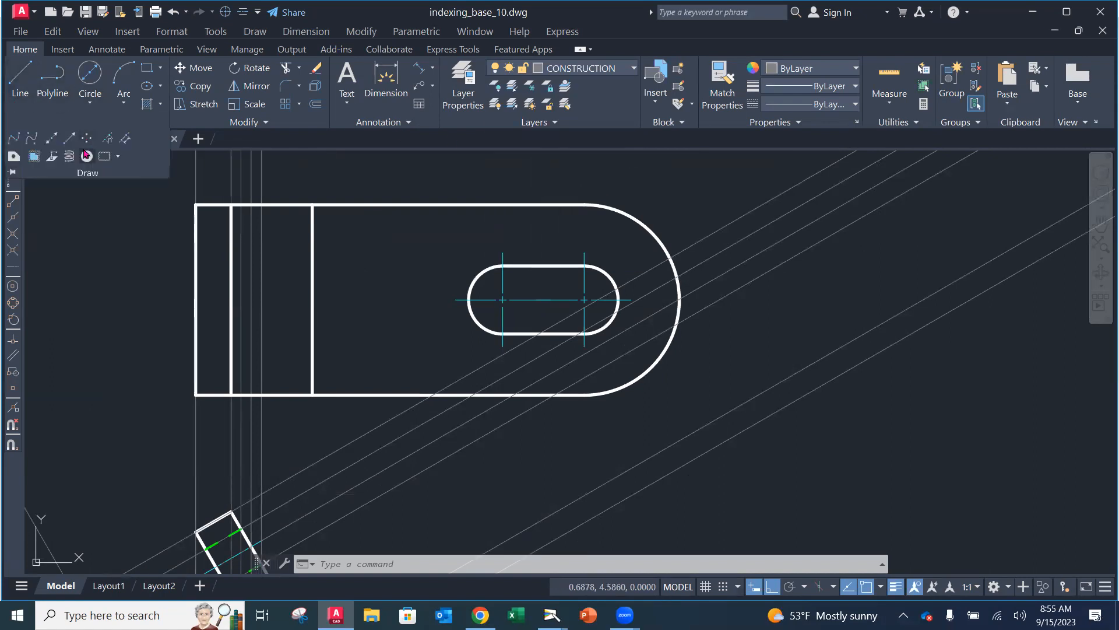
pyautogui.click(52, 139)
pyautogui.click(196, 204)
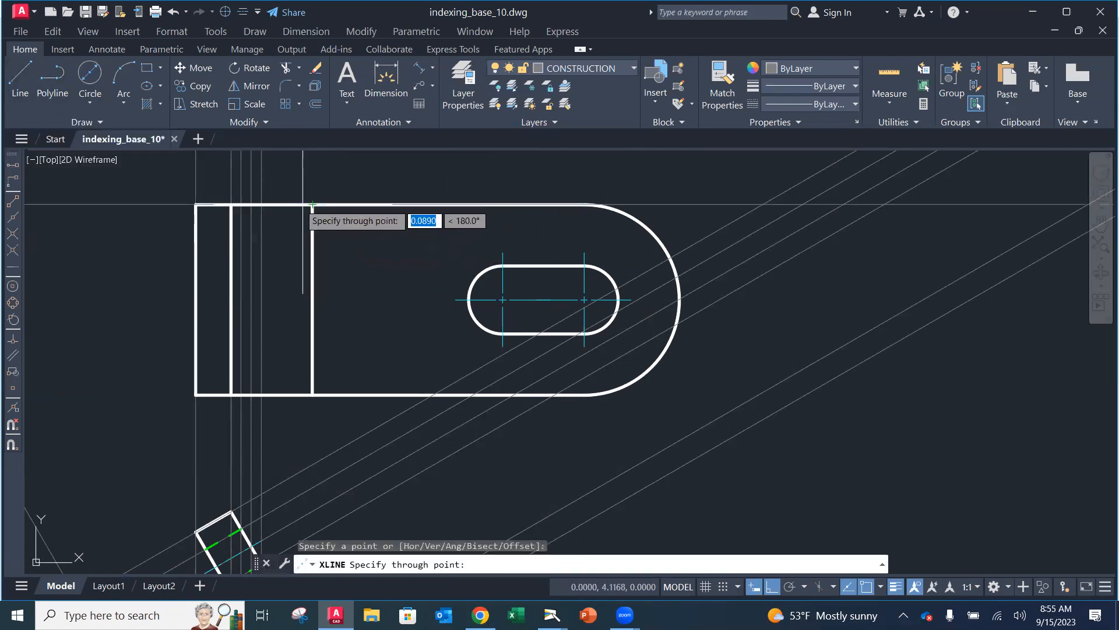
pyautogui.click(196, 204)
pyautogui.press('Escape')
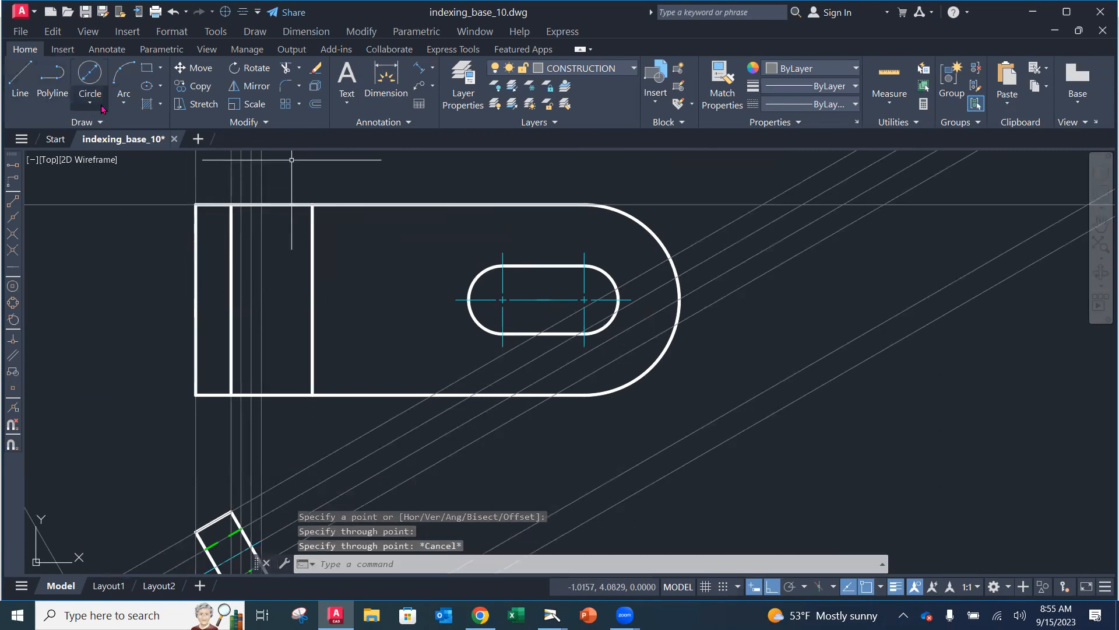
# Draw a horizontal construction line along the top view's lower edge
pyautogui.click(82, 122)
pyautogui.click(52, 138)
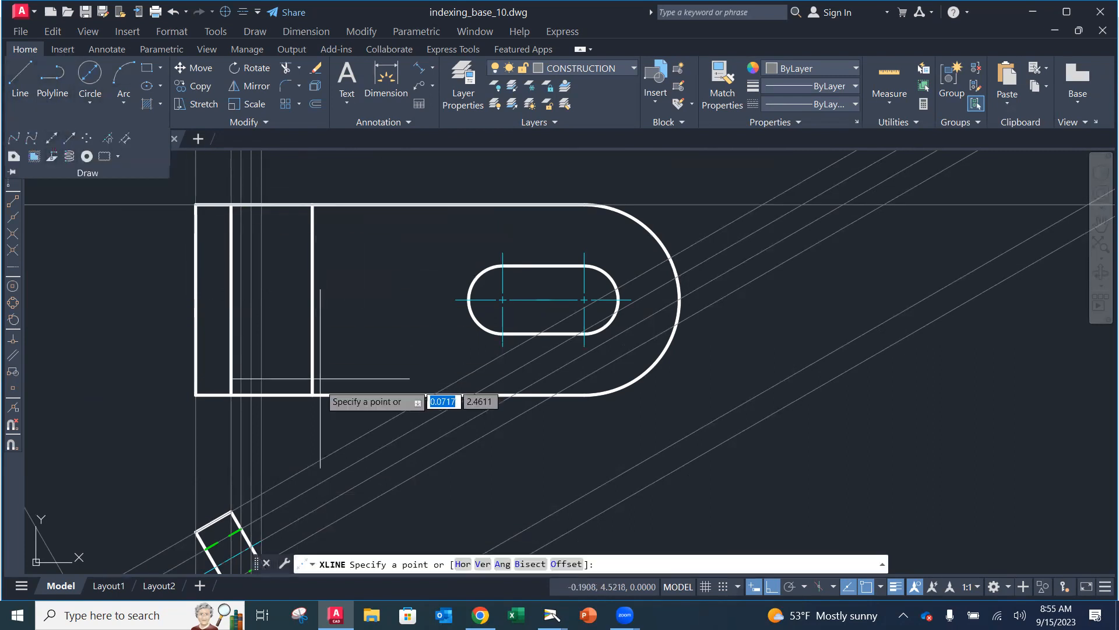
pyautogui.click(196, 394)
pyautogui.press('Escape')
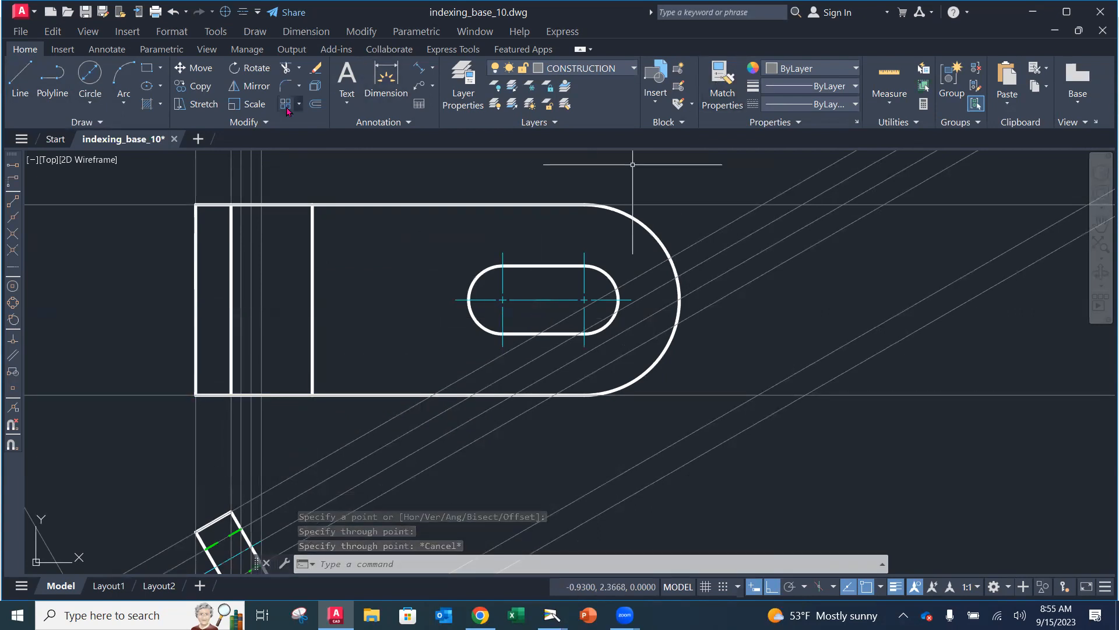
# Offset the top view's upper and lower horizontal construction lines inward by .375
pyautogui.click(316, 103)
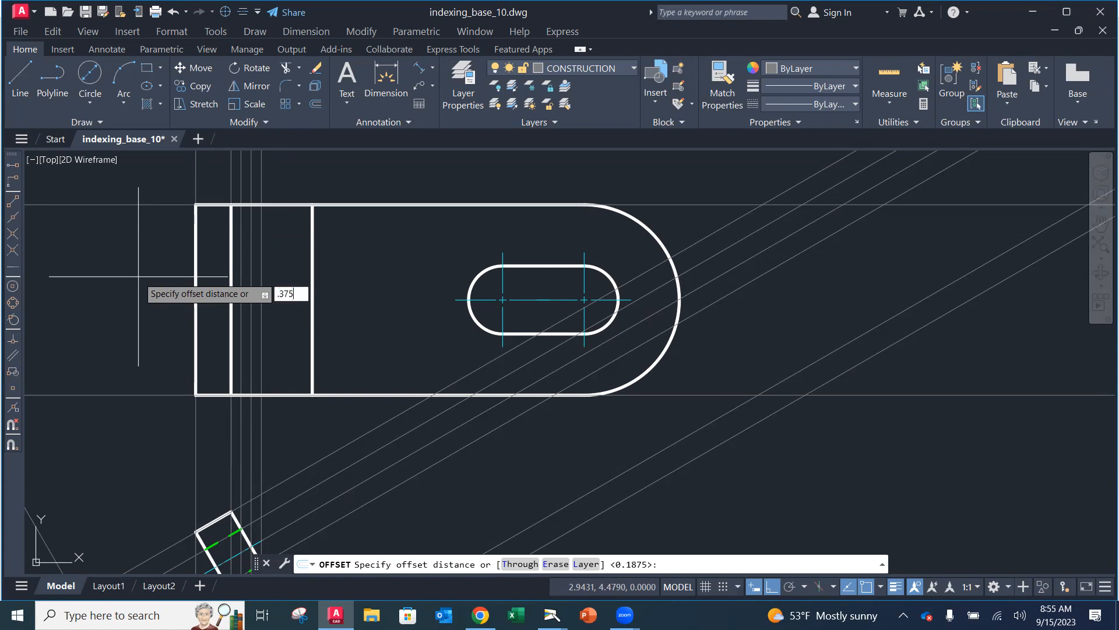
pyautogui.press('Return')
pyautogui.click(159, 204)
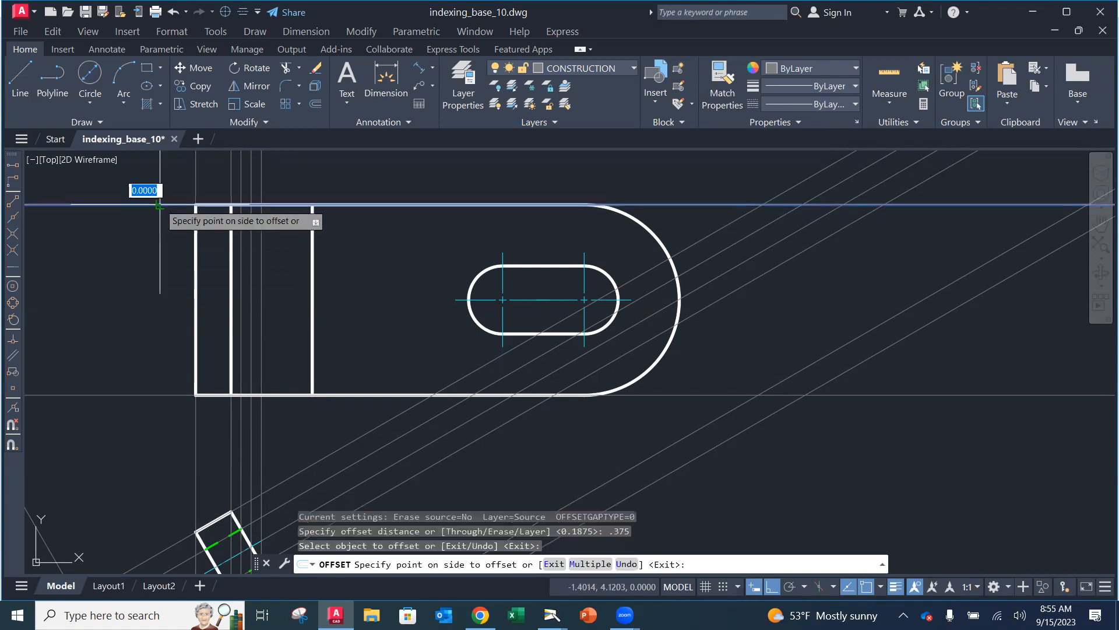
pyautogui.click(145, 231)
pyautogui.click(142, 395)
pyautogui.click(144, 327)
pyautogui.press('Escape')
# Draw an ellipse centred where the hole's projected centre line crosses the top view's lower offset line, reaching the outer projection line, with other half-axis .1875
pyautogui.scroll(2, 242, 365)
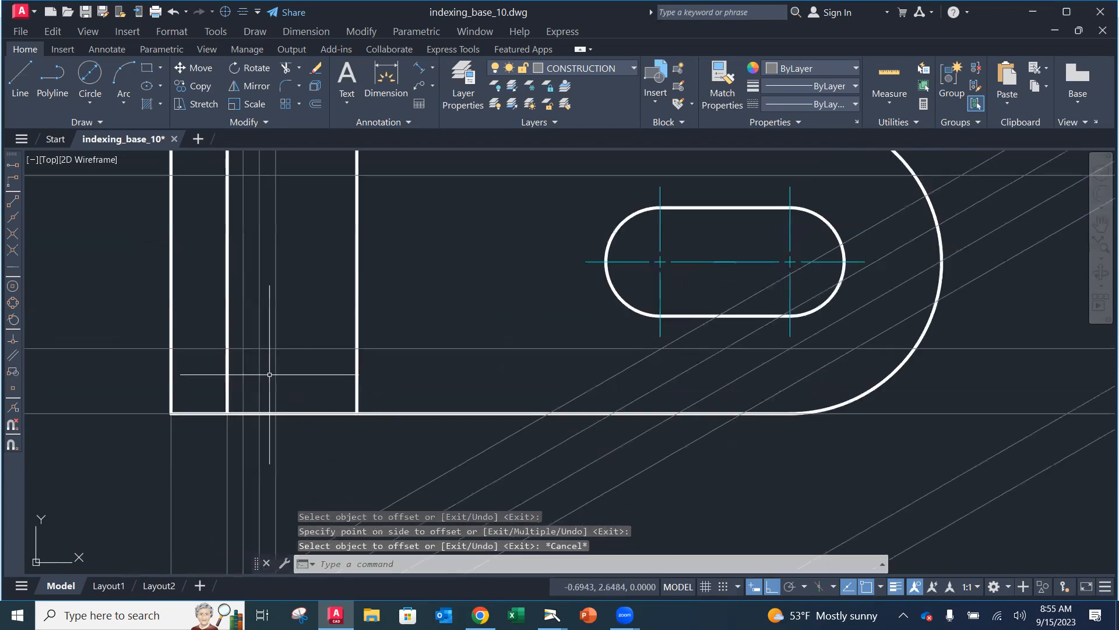
pyautogui.scroll(2, 269, 374)
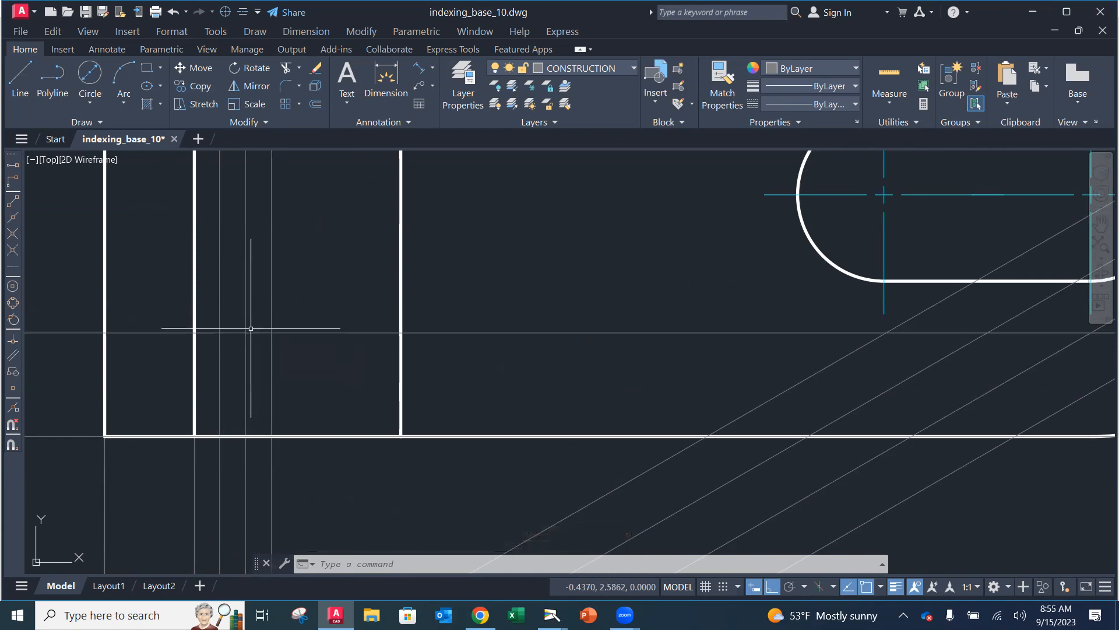
pyautogui.scroll(-2, 320, 312)
pyautogui.moveTo(320, 313)
pyautogui.mouseDown(button='middle')
pyautogui.moveTo(325, 270)
pyautogui.moveTo(315, 301)
pyautogui.mouseUp(button='middle')
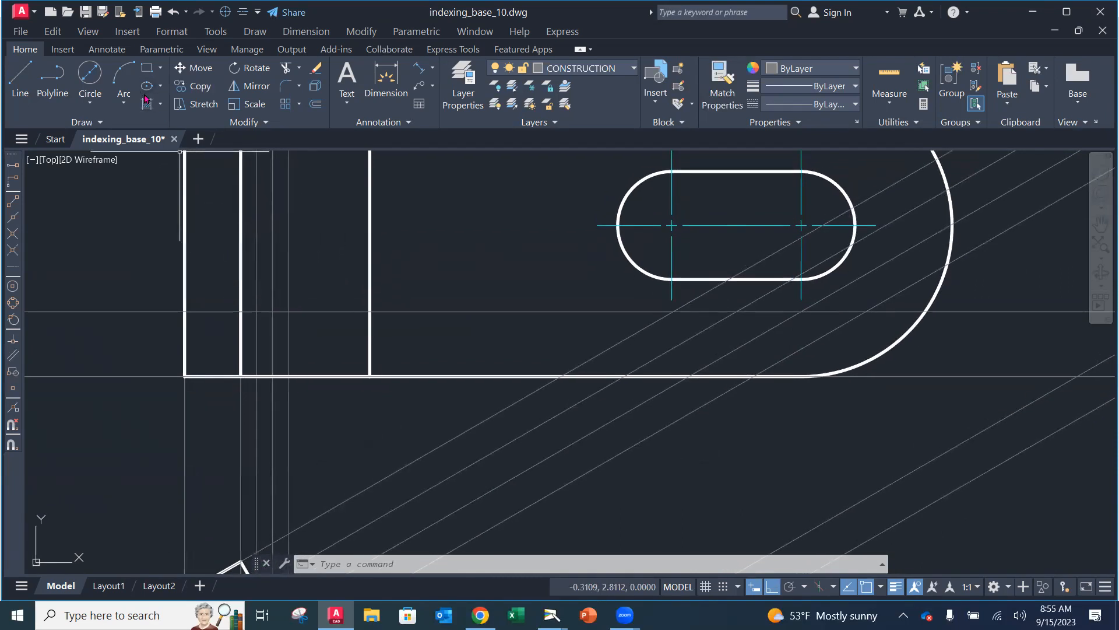
pyautogui.scroll(-2, 225, 194)
pyautogui.moveTo(324, 252); pyautogui.dragTo(311, 207, button='middle')
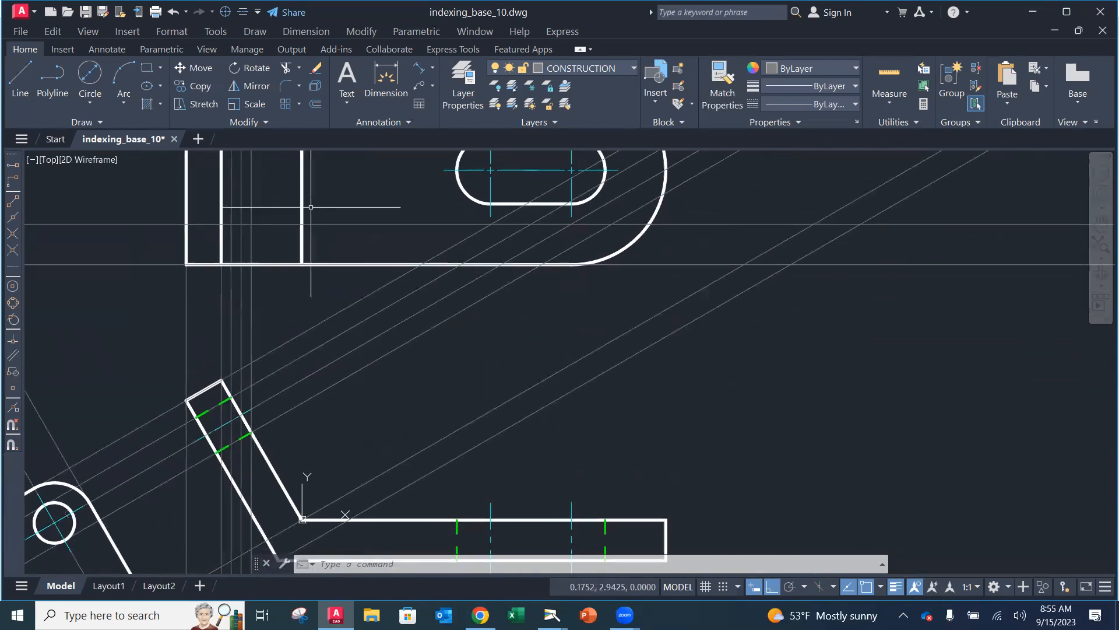
pyautogui.moveTo(251, 284); pyautogui.dragTo(257, 415, button='middle')
pyautogui.scroll(2, 257, 397)
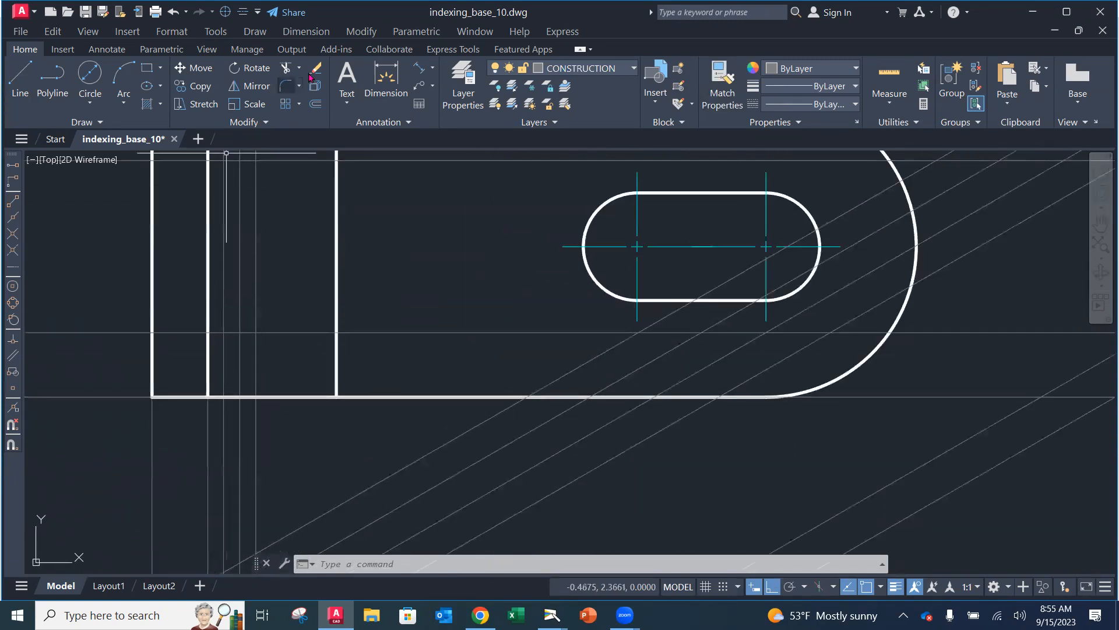
pyautogui.click(145, 87)
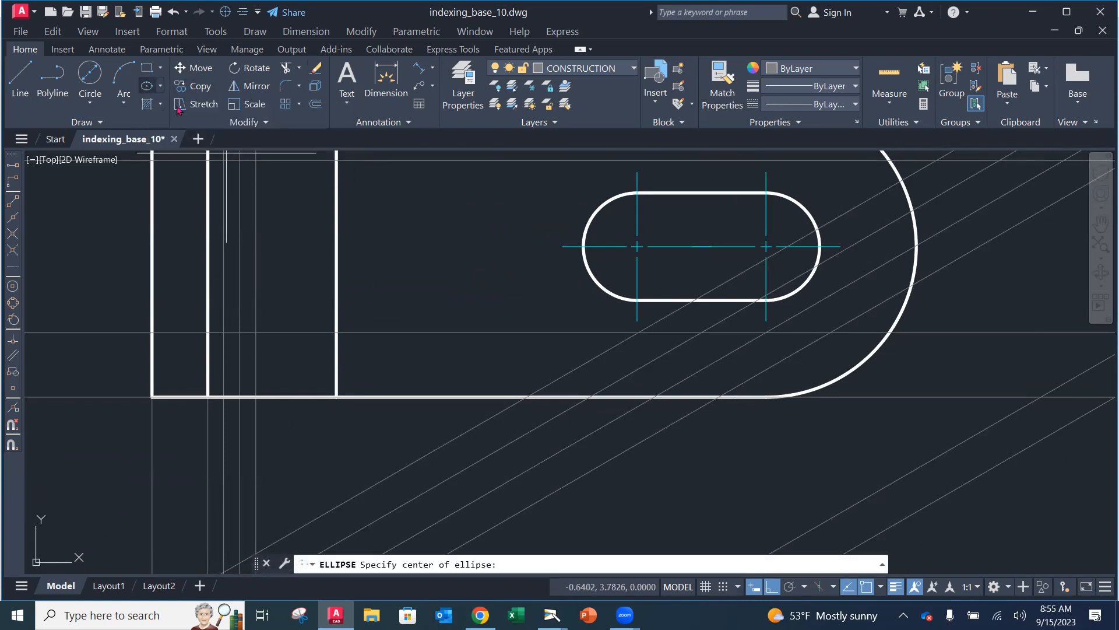
pyautogui.click(240, 332)
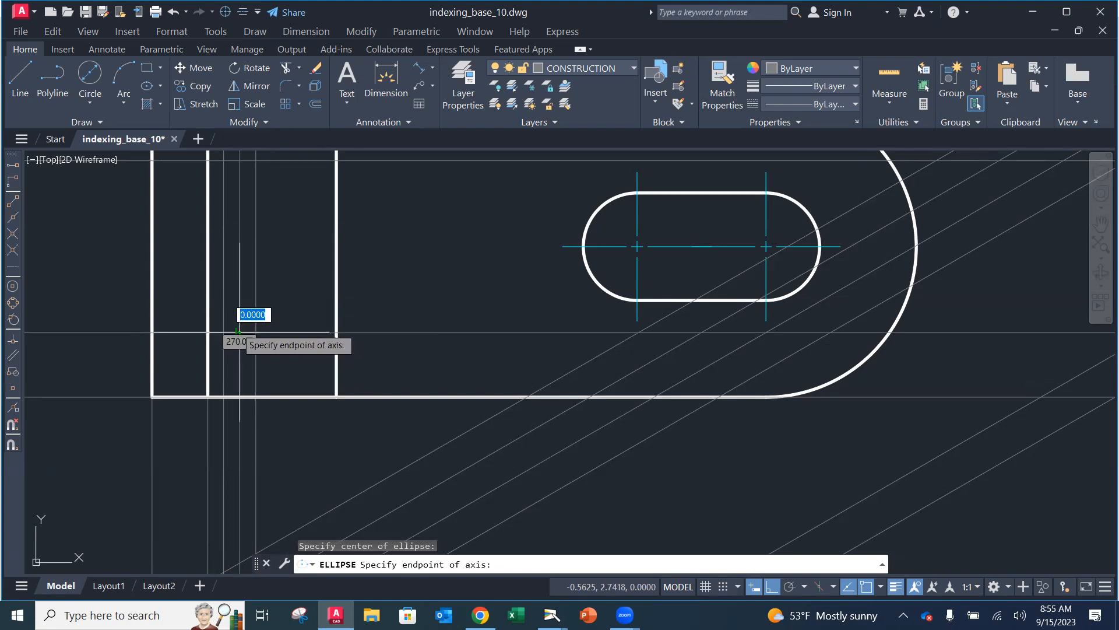
pyautogui.scroll(-1, 251, 328)
pyautogui.scroll(1, 247, 325)
pyautogui.scroll(1, 247, 325)
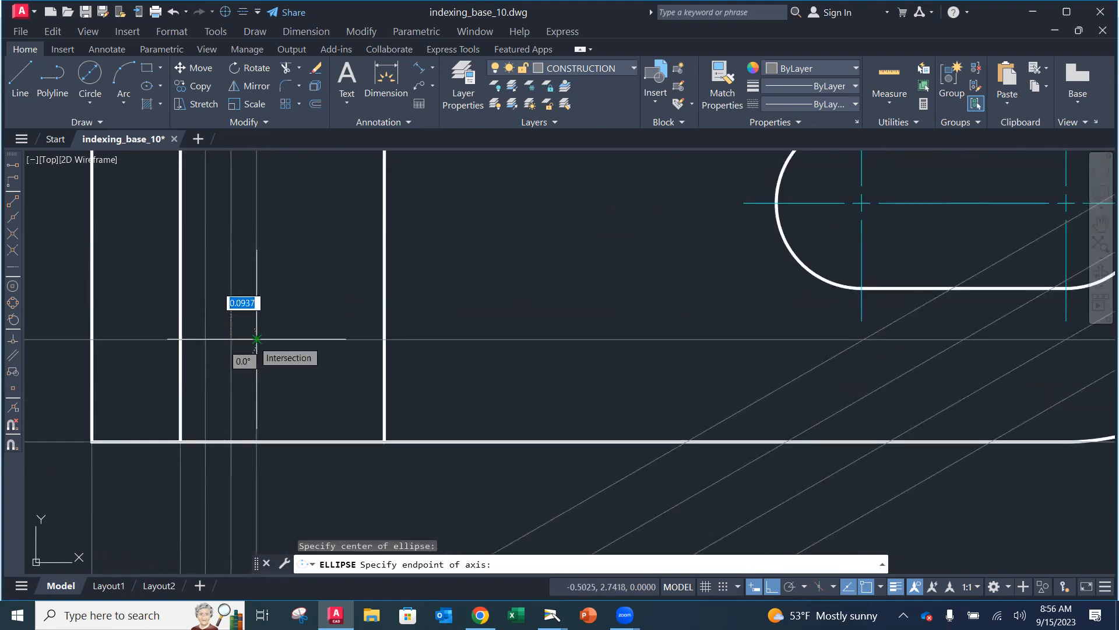
pyautogui.click(256, 339)
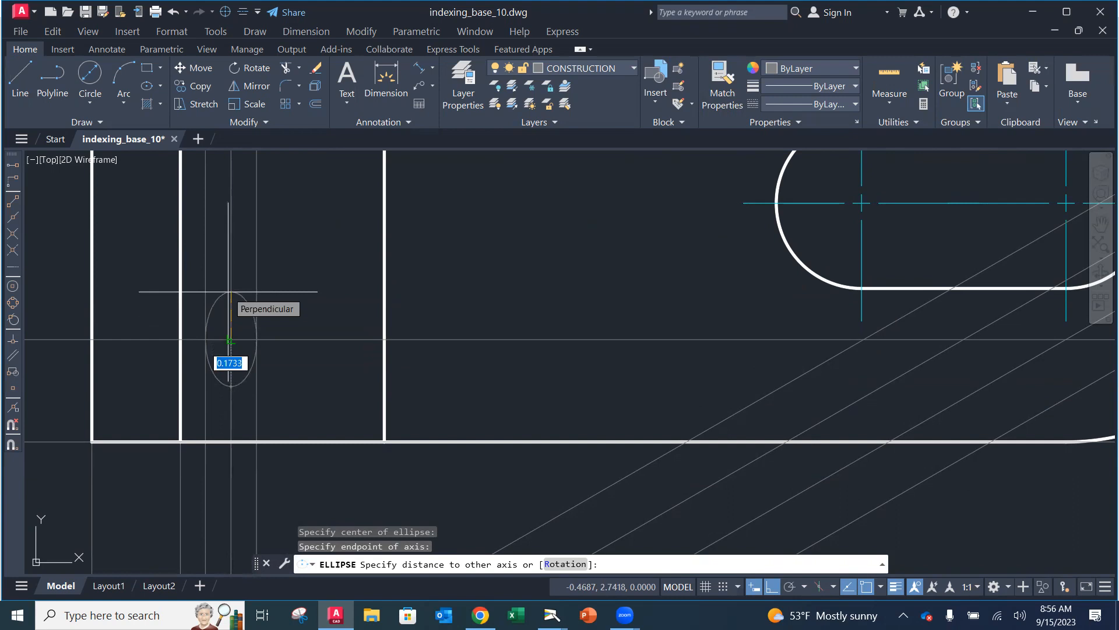
pyautogui.write('.')
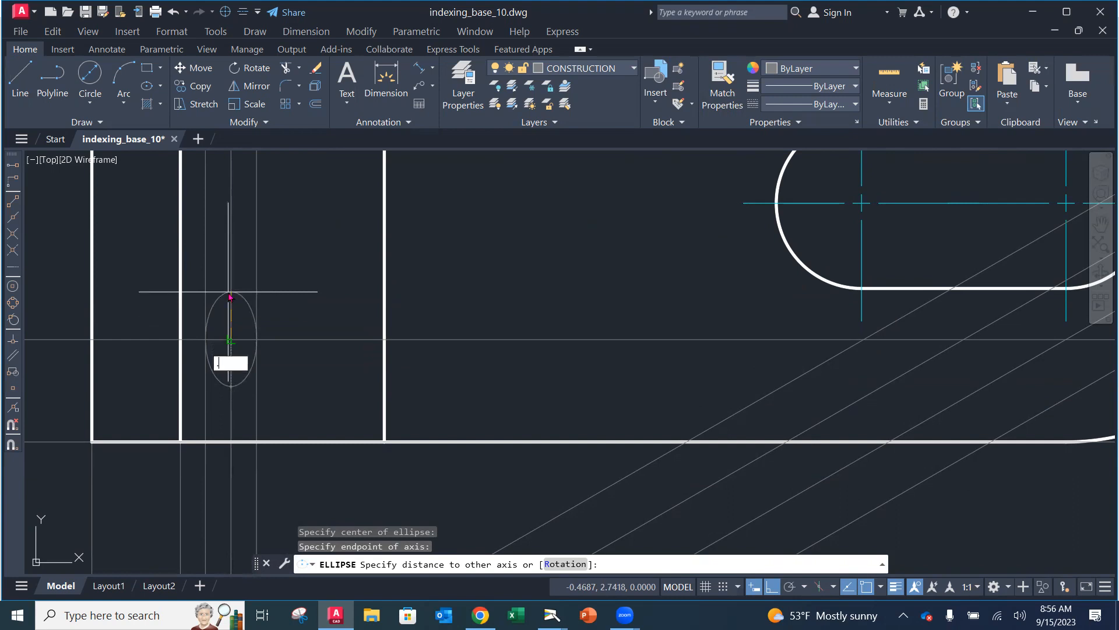
pyautogui.press('Return')
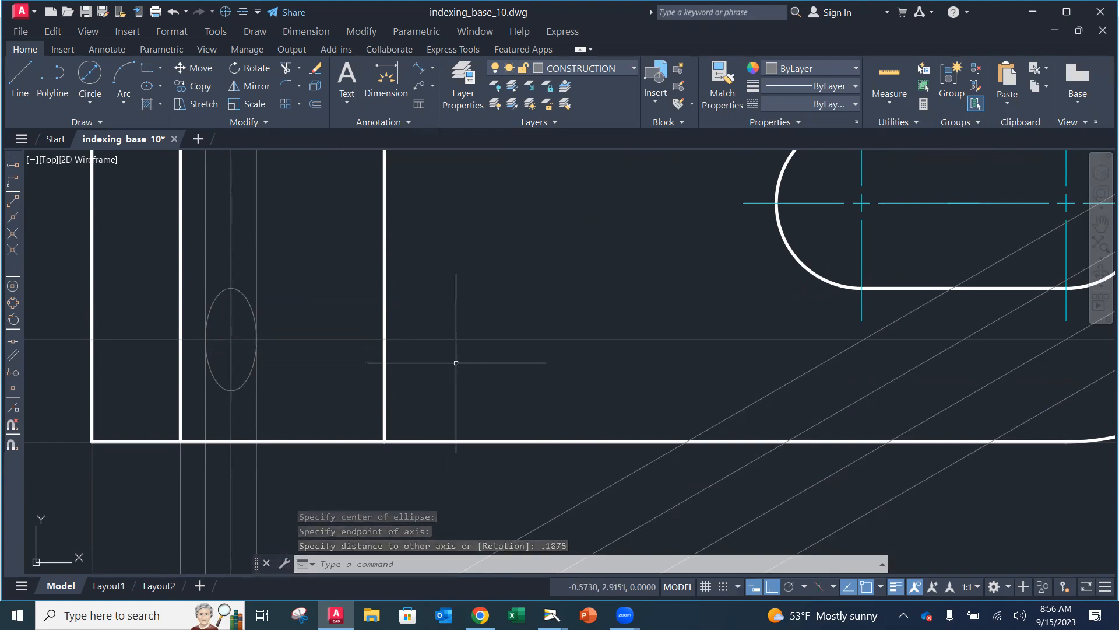
# Move the new lower ellipse in the top view to the OBJECT layer
pyautogui.click(246, 297)
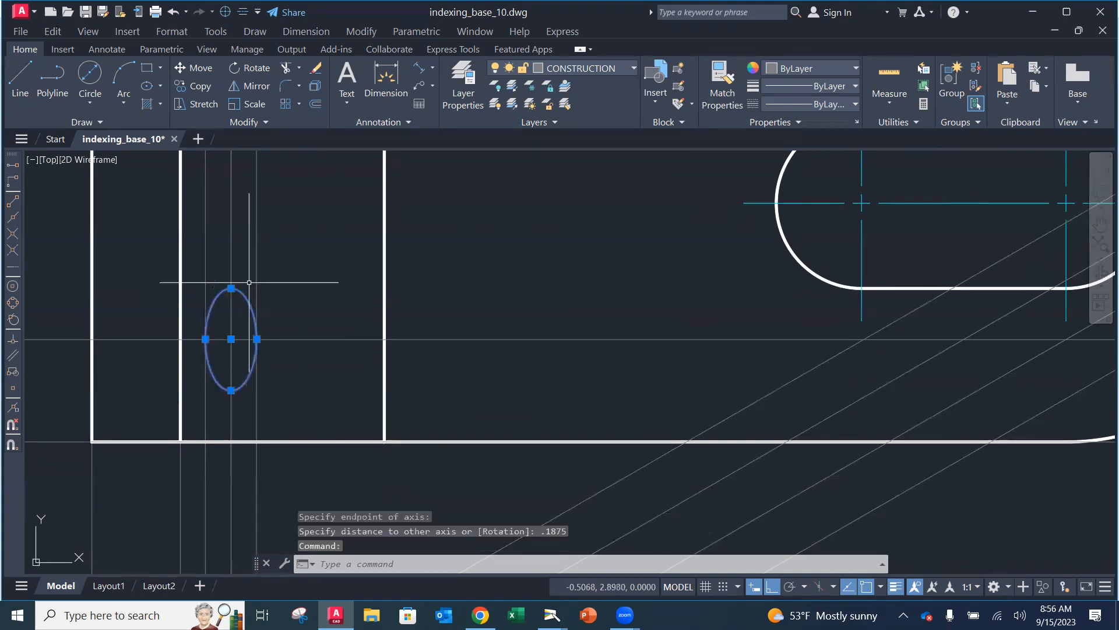
pyautogui.click(575, 72)
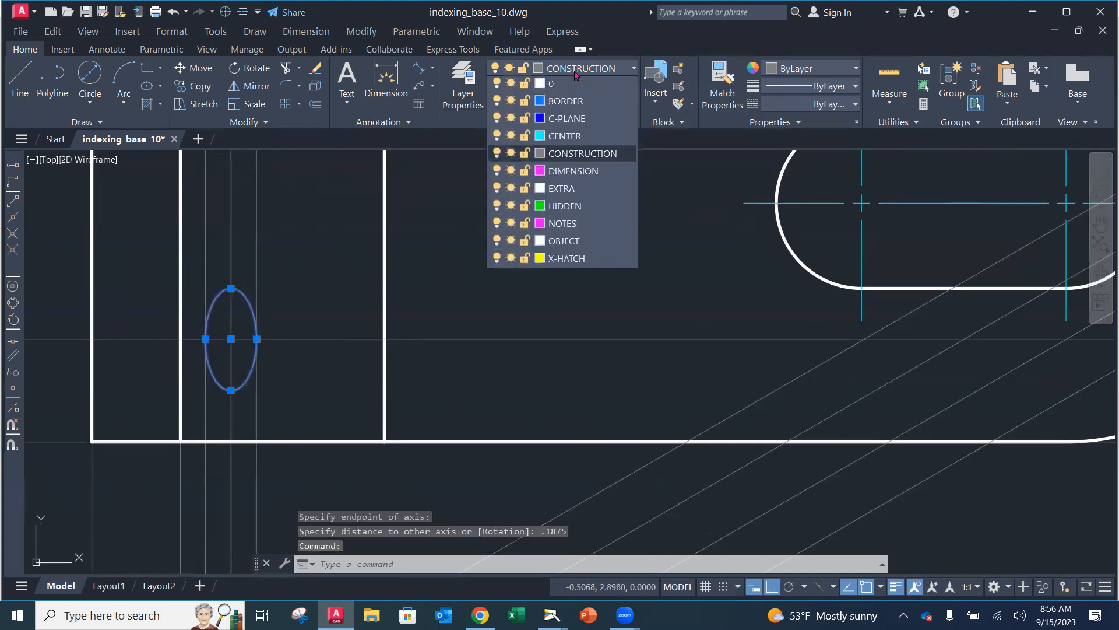
pyautogui.click(564, 242)
pyautogui.press('Escape')
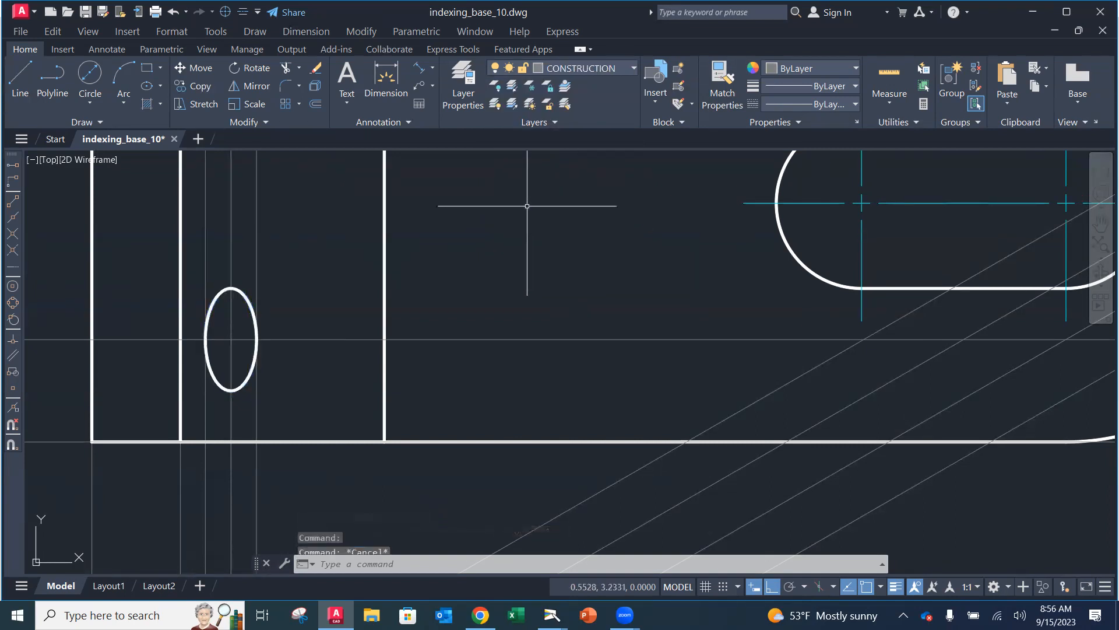
# On the OBJECT layer, draw a matching ellipse centred on the top view's upper offset line, with other half-axis .1875
pyautogui.click(582, 68)
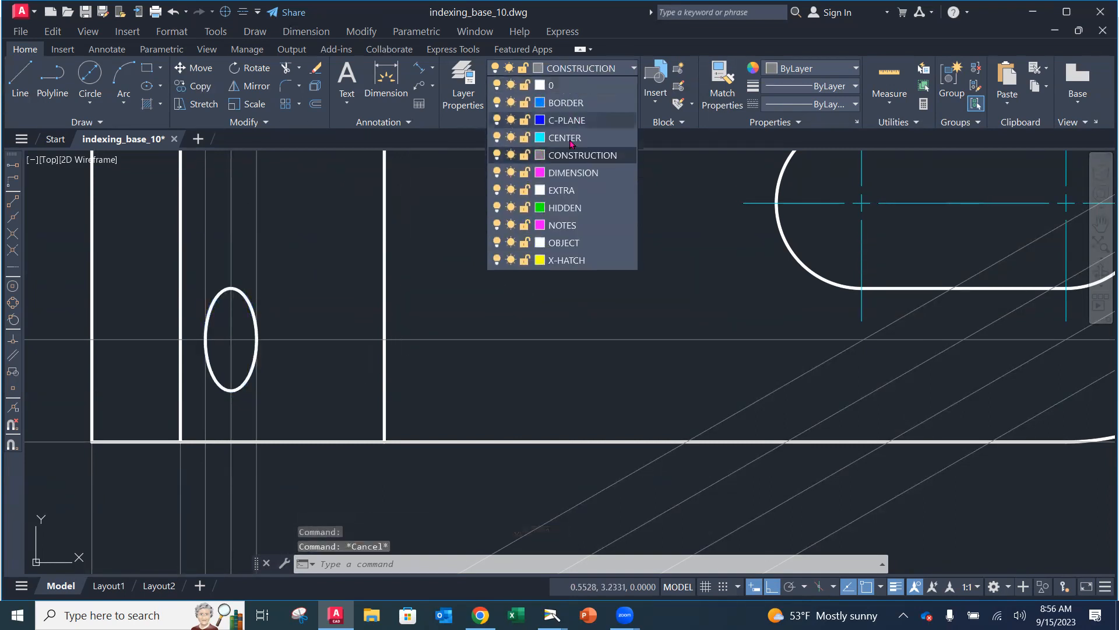
pyautogui.click(572, 242)
pyautogui.scroll(2, 312, 265)
pyautogui.scroll(-3, 312, 265)
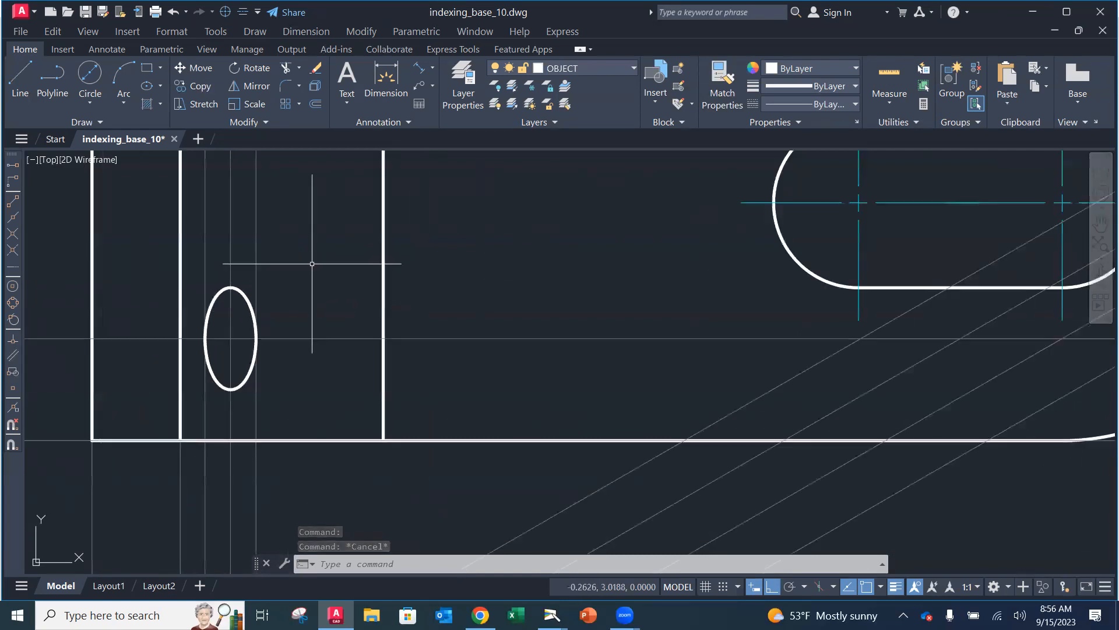
pyautogui.moveTo(312, 262); pyautogui.dragTo(331, 344, button='middle')
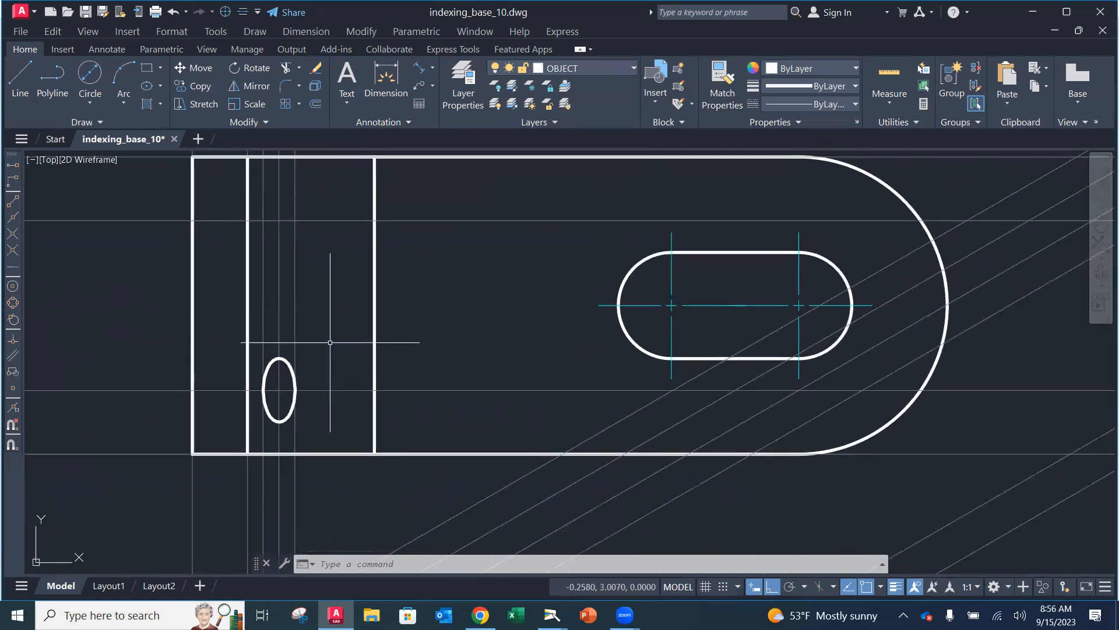
pyautogui.click(147, 86)
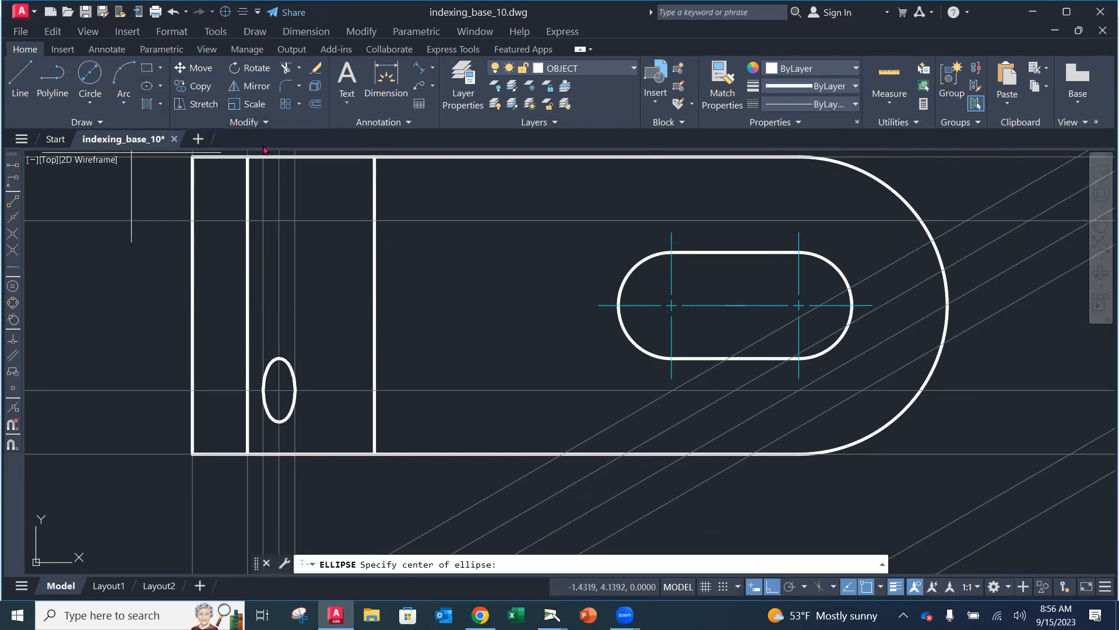
pyautogui.click(294, 221)
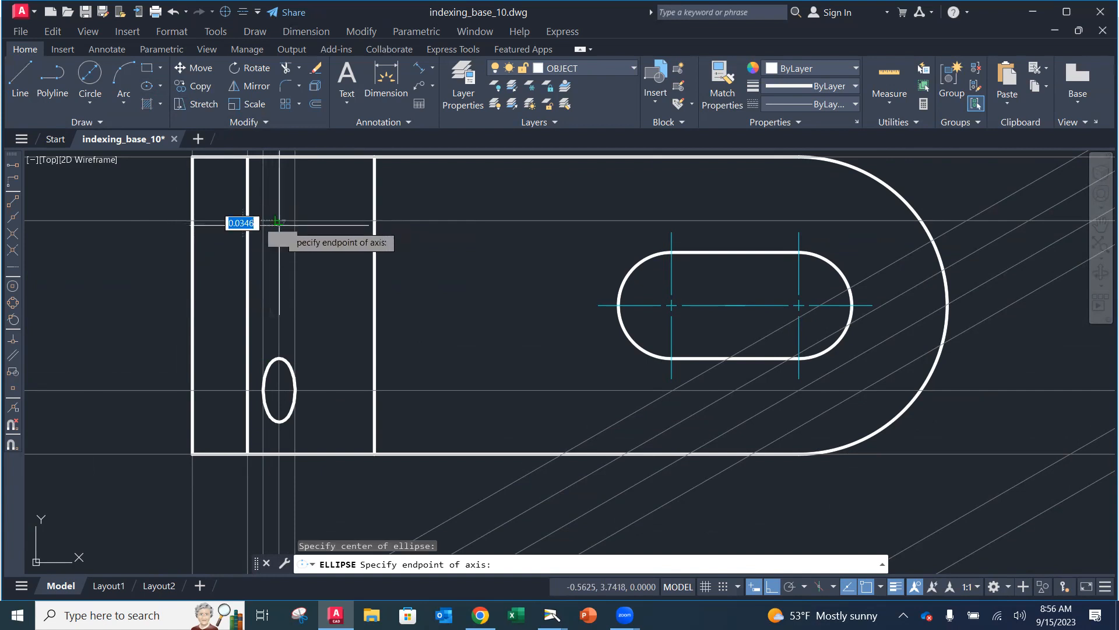
pyautogui.click(295, 221)
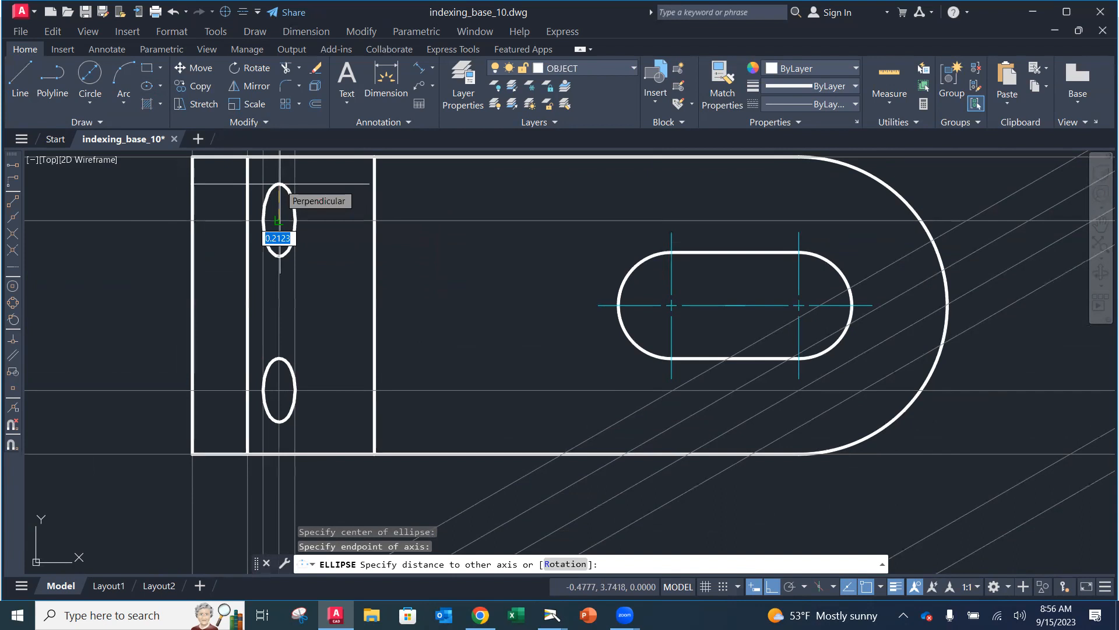
pyautogui.write('.1875')
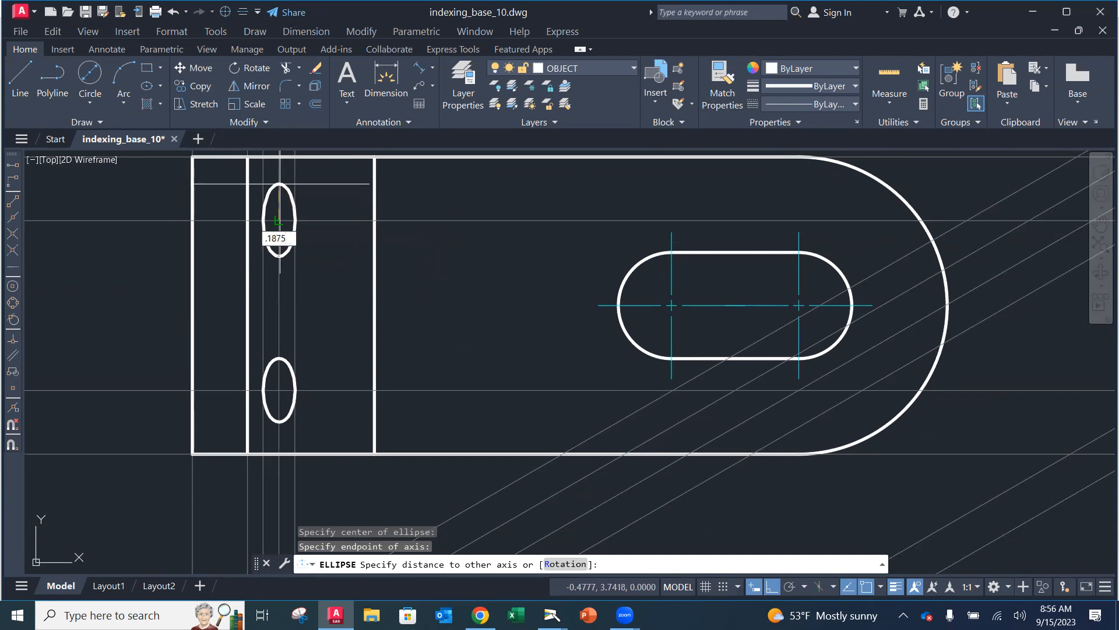
pyautogui.press('Return')
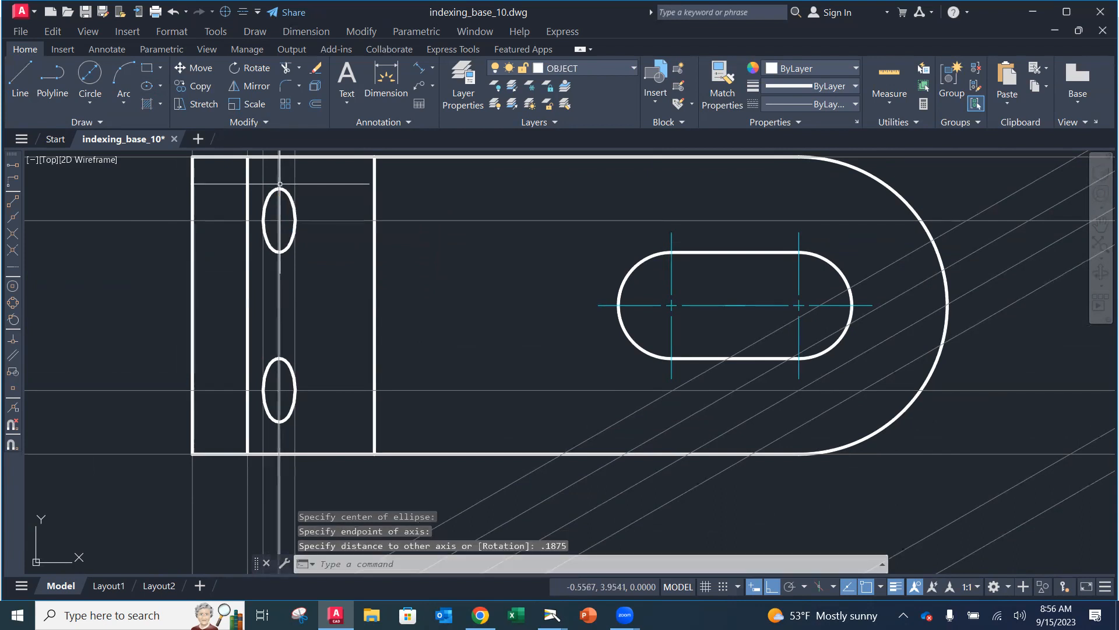
# On the CONSTRUCTION layer, draw a vertical construction line from where the hole centerline meets the angled leg's outer face
pyautogui.scroll(2, 400, 399)
pyautogui.scroll(-2, 366, 371)
pyautogui.moveTo(357, 370)
pyautogui.mouseDown(button='middle')
pyautogui.moveTo(424, 338)
pyautogui.moveTo(415, 283)
pyautogui.mouseUp(button='middle')
pyautogui.scroll(-1, 421, 317)
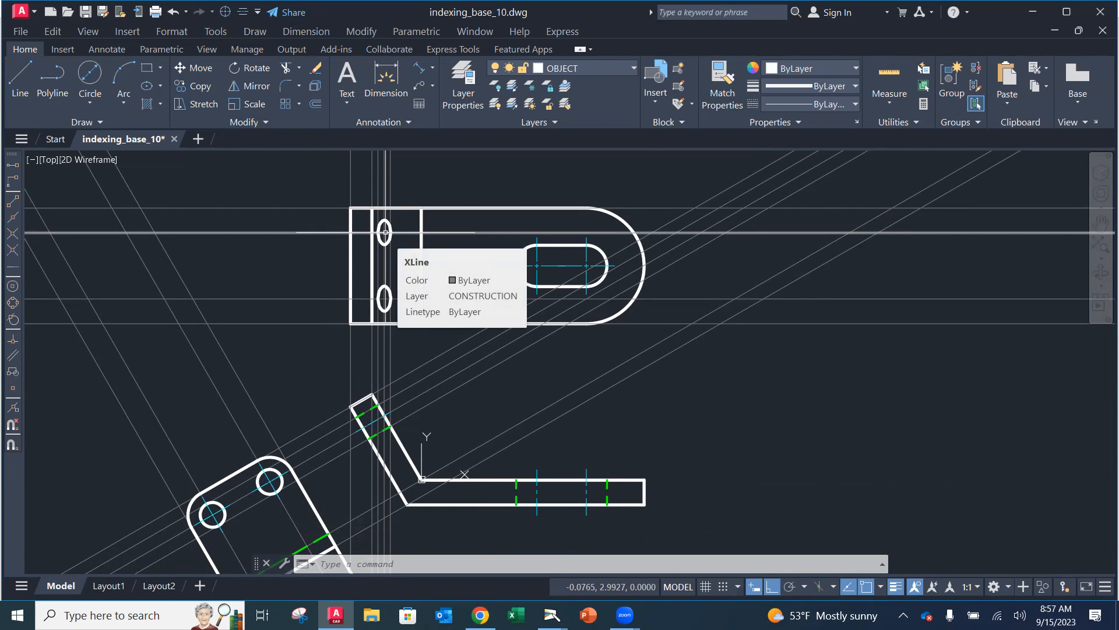
pyautogui.scroll(2, 361, 277)
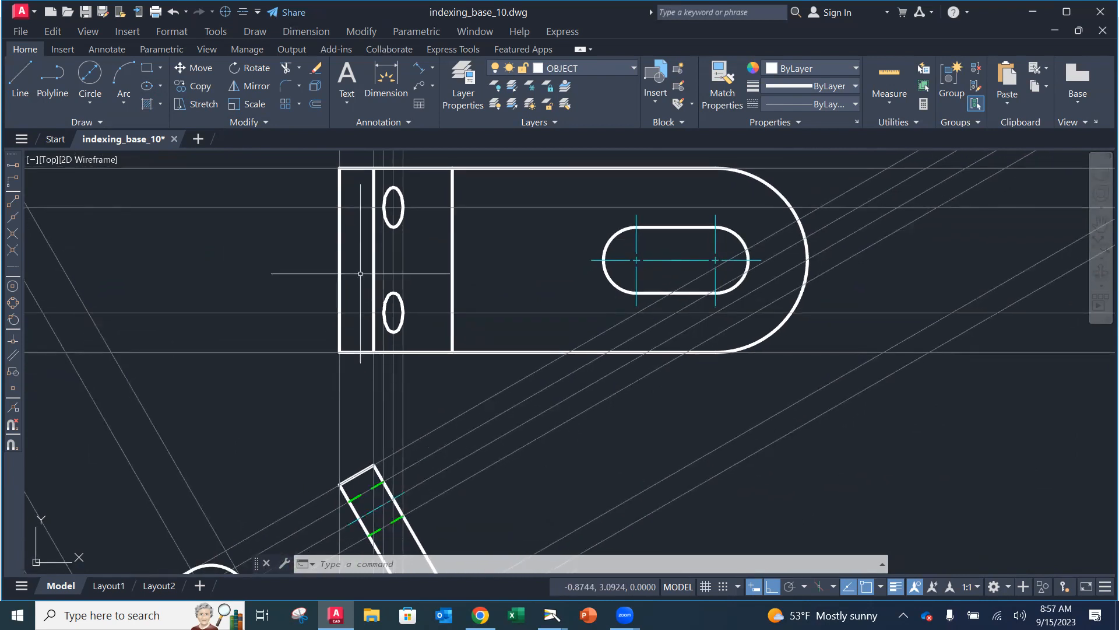
pyautogui.click(564, 73)
pyautogui.click(565, 153)
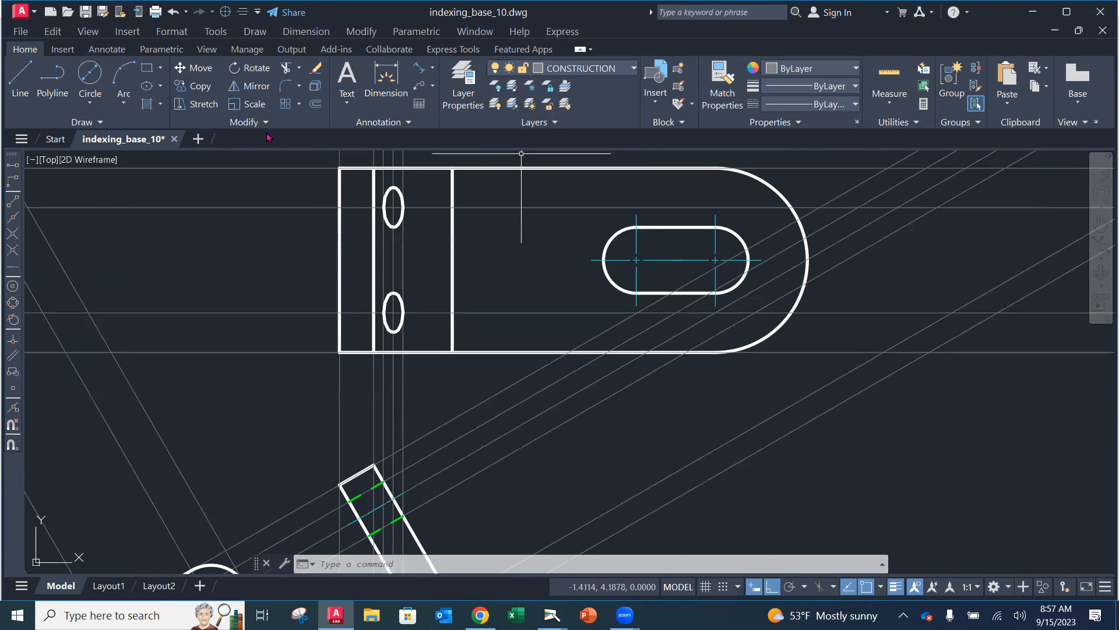
pyautogui.click(94, 123)
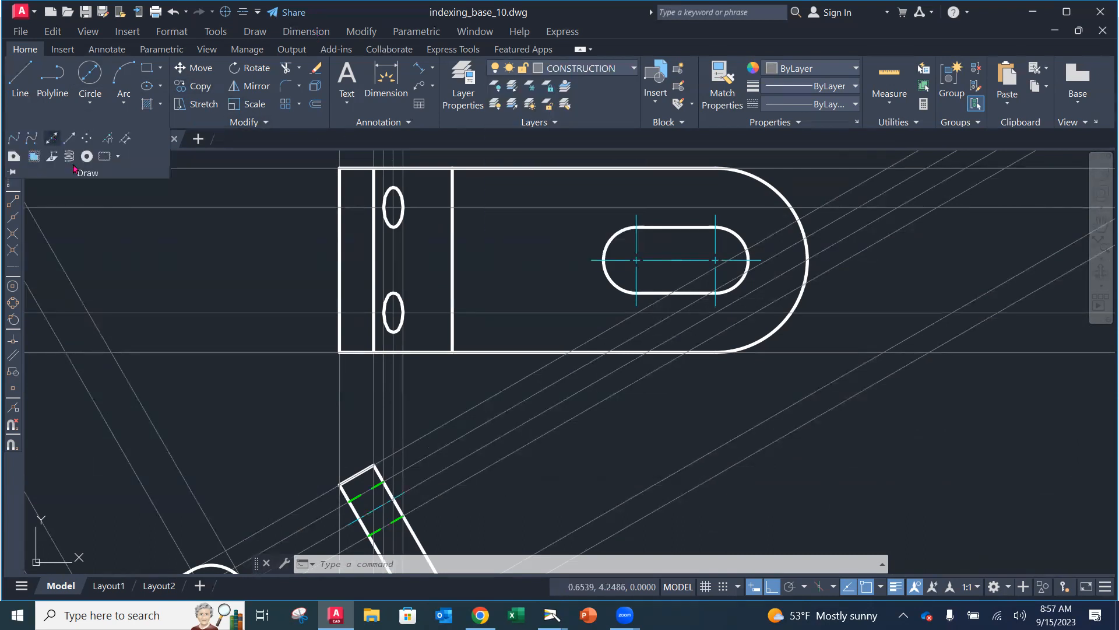
pyautogui.click(51, 137)
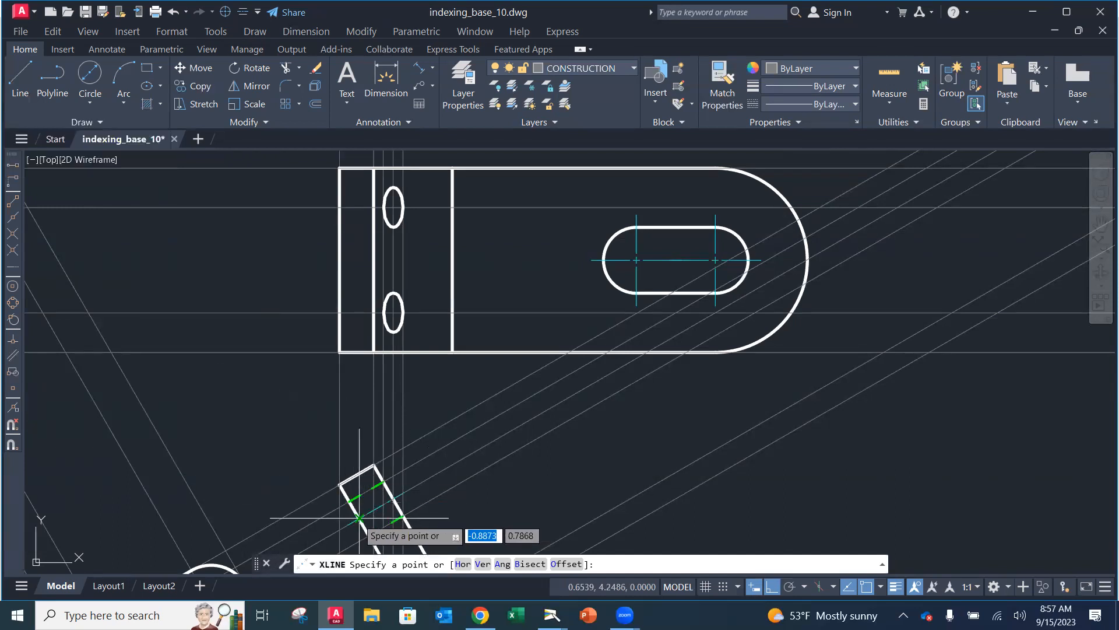
pyautogui.click(359, 517)
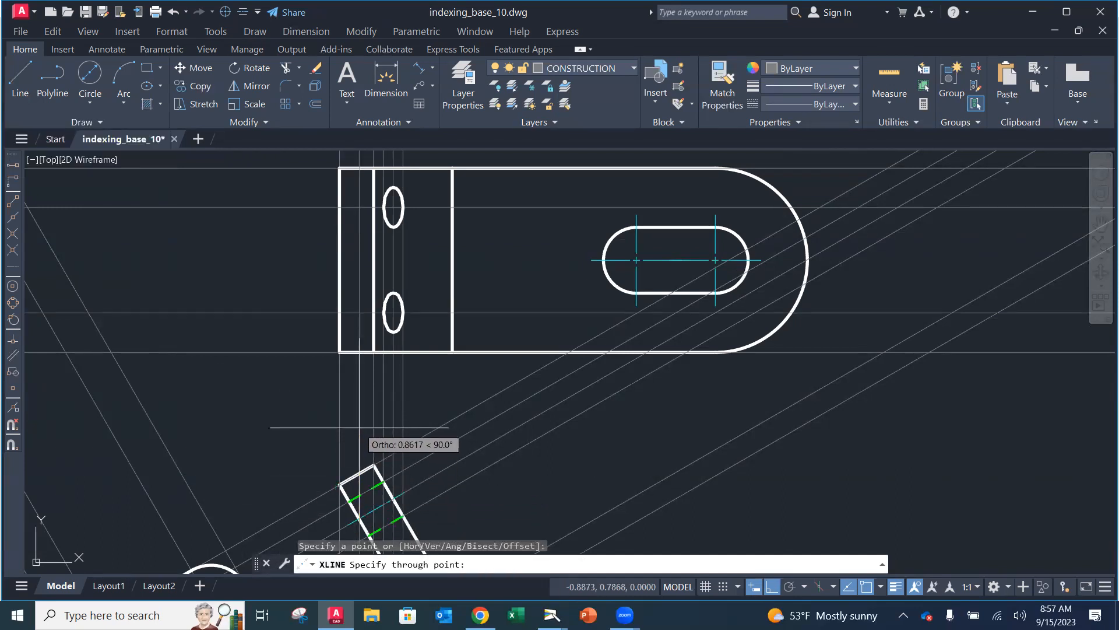
pyautogui.press('Escape')
pyautogui.press('Escape')
# Copy both ellipses from the lower ellipse's centre to the vertical construction line projected from the leg's outer face
pyautogui.scroll(5, 384, 302)
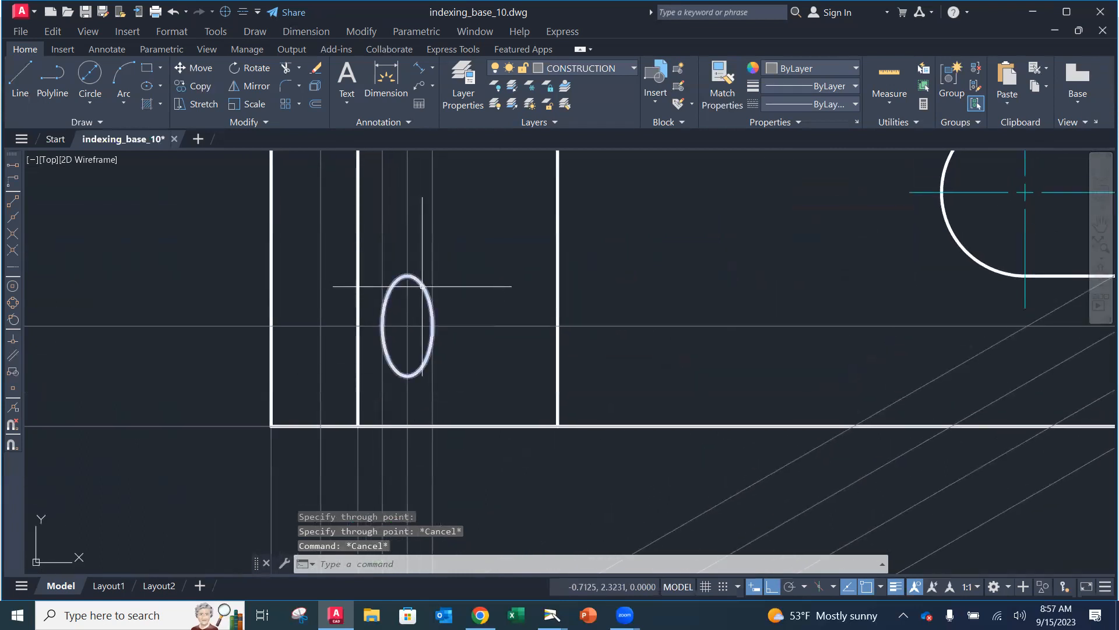
pyautogui.moveTo(421, 182); pyautogui.dragTo(411, 299, button='middle')
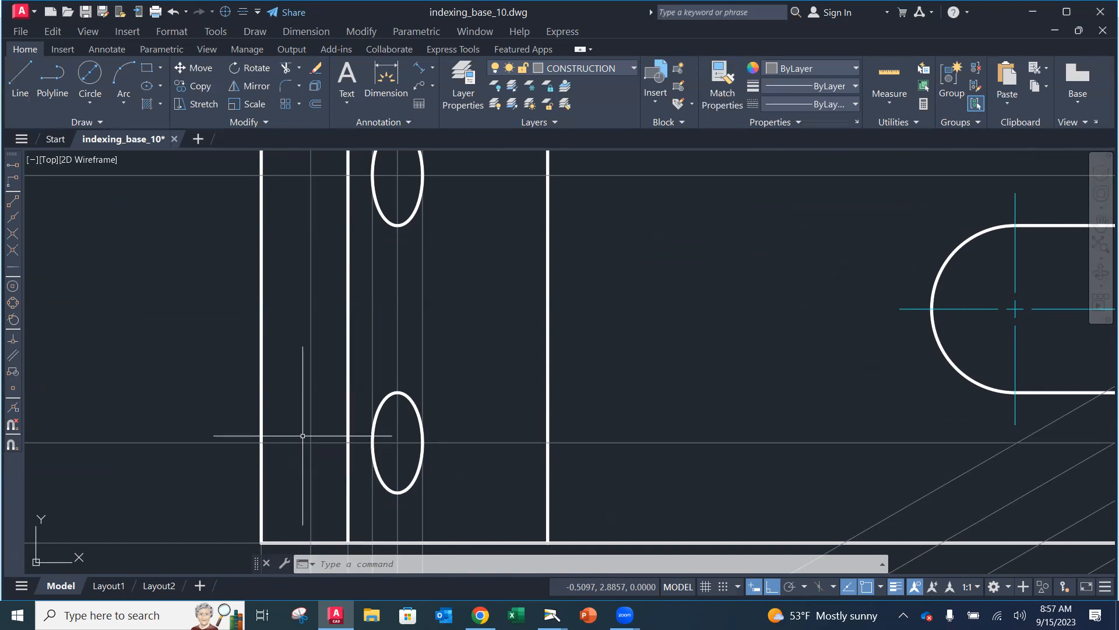
pyautogui.click(197, 88)
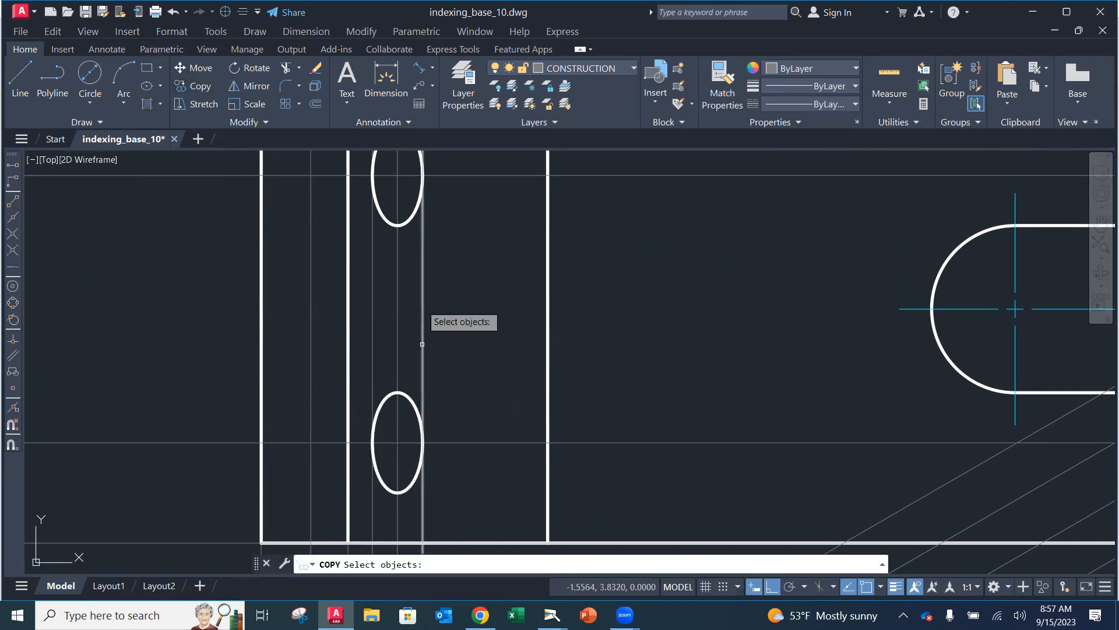
pyautogui.click(406, 221)
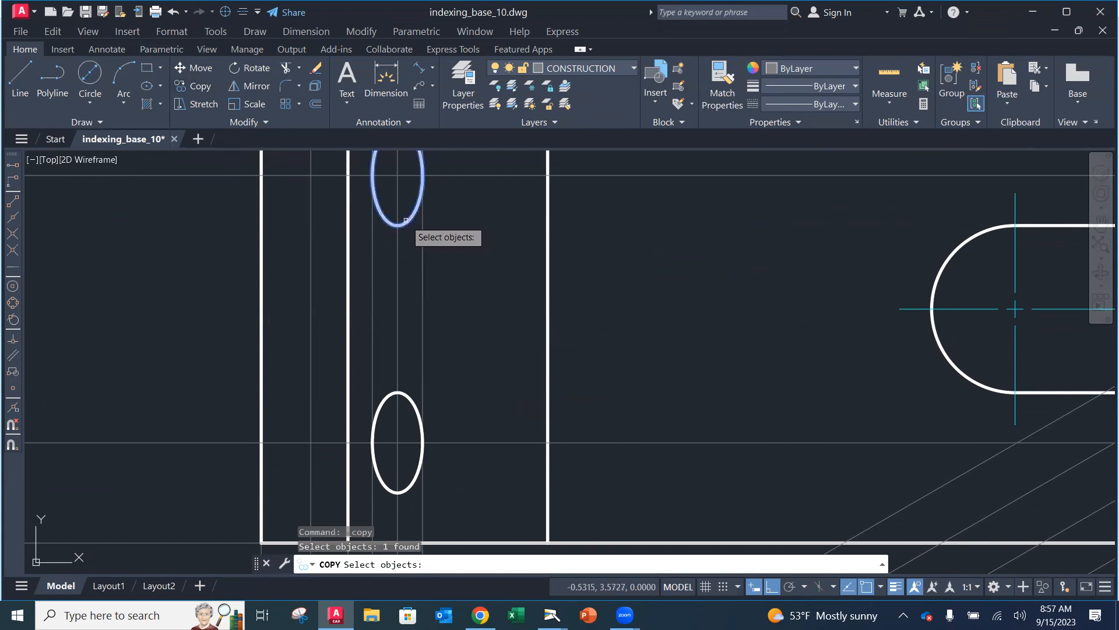
pyautogui.click(414, 407)
pyautogui.press('Return')
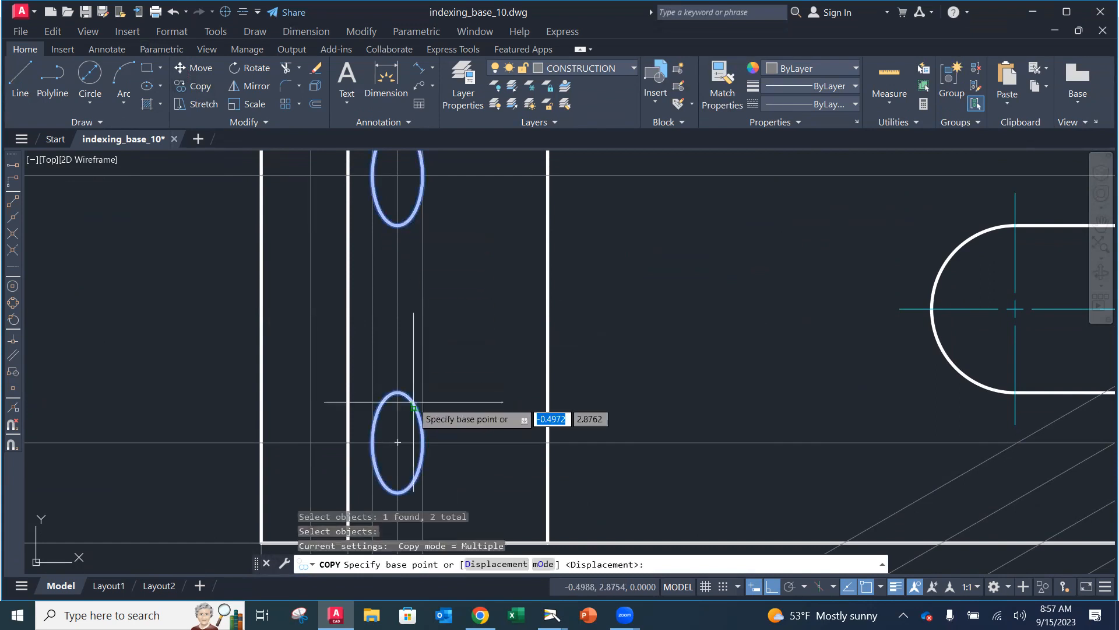
pyautogui.click(397, 442)
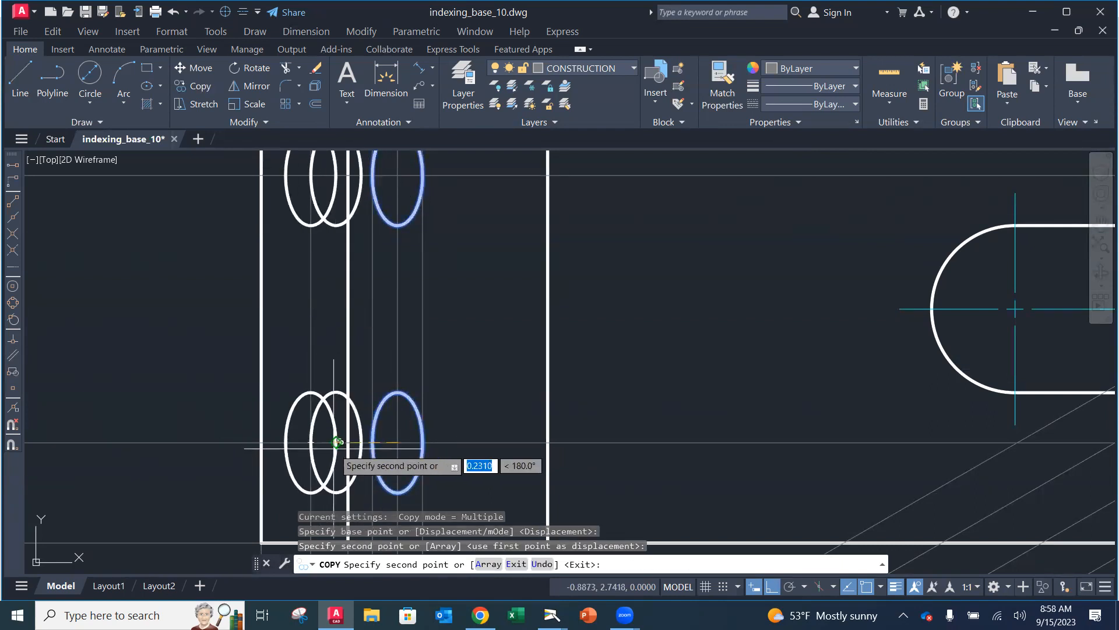
pyautogui.click(349, 239)
pyautogui.press('Return')
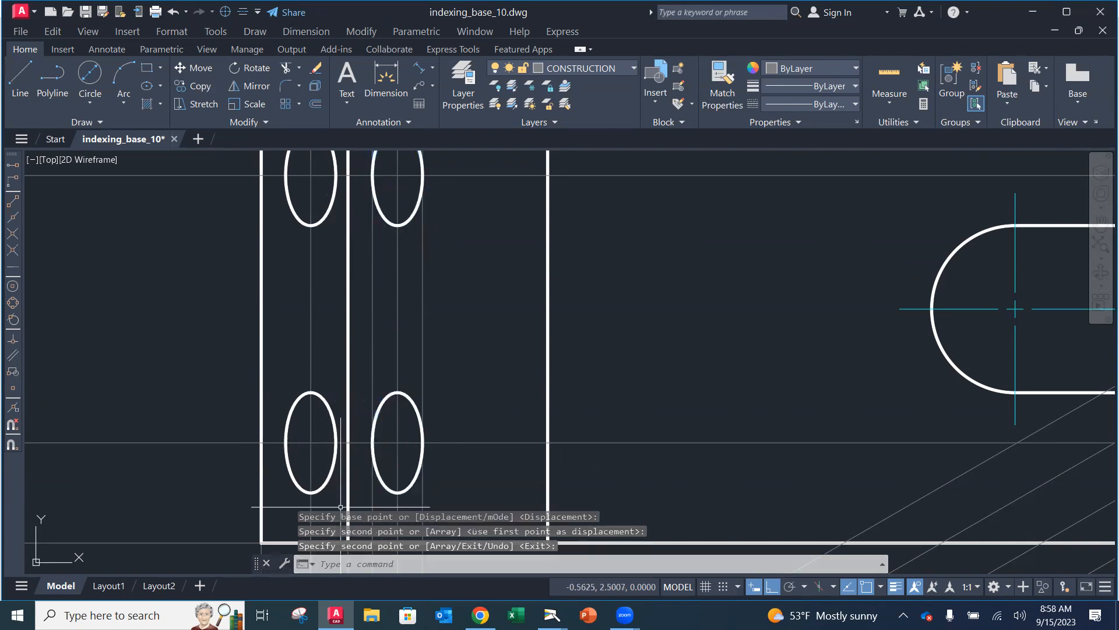
# Move the two ellipses nearest the top view's outer end edge to the HIDDEN layer
pyautogui.scroll(-2, 417, 402)
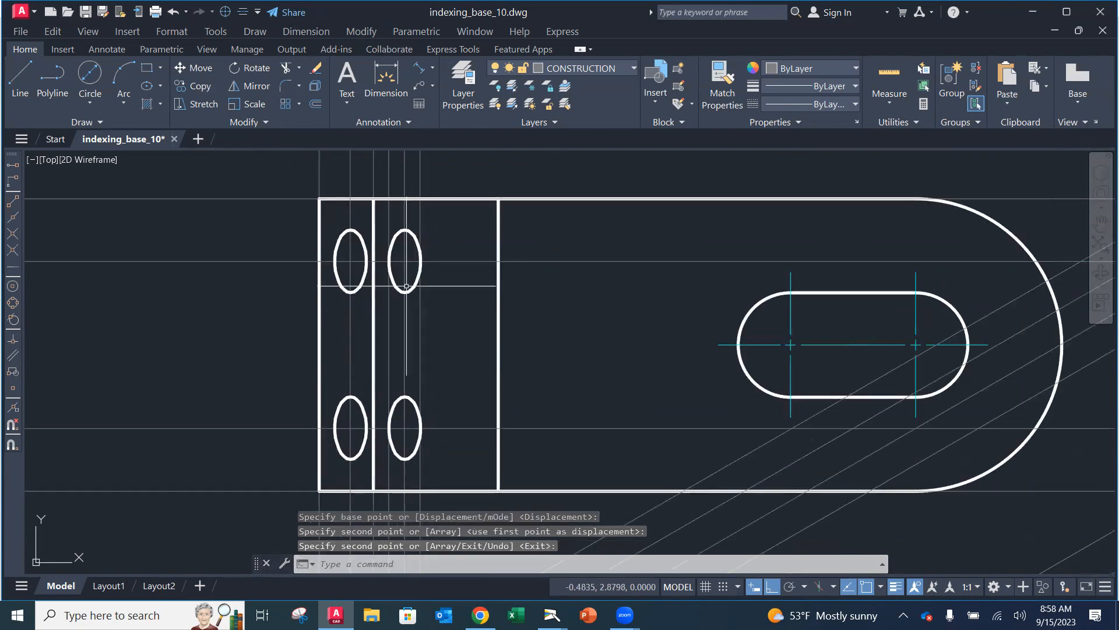
pyautogui.click(360, 280)
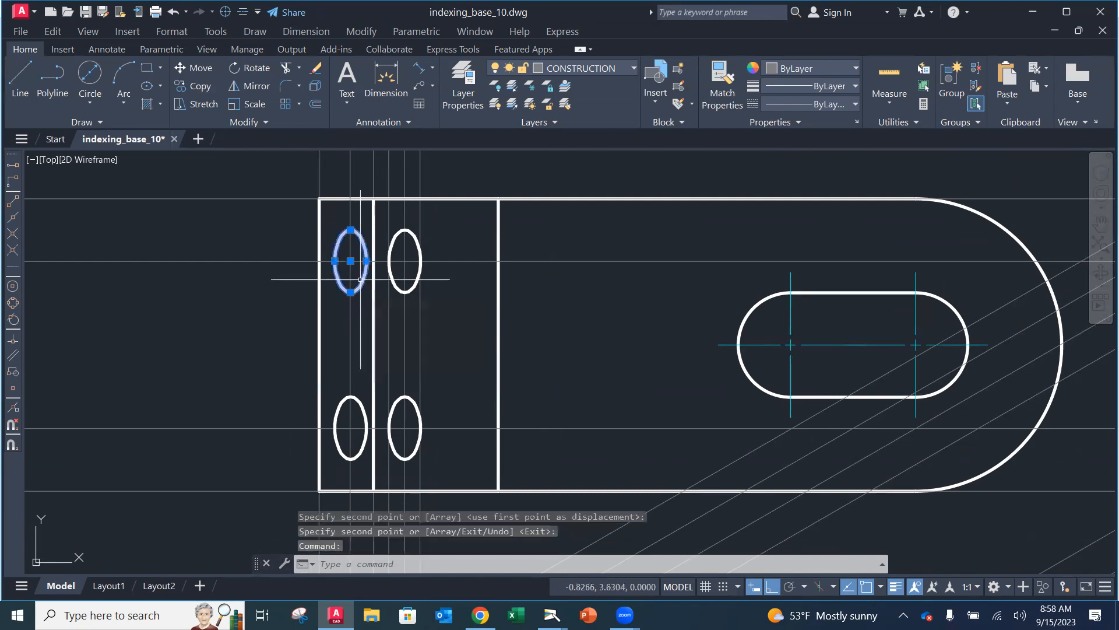
pyautogui.click(362, 409)
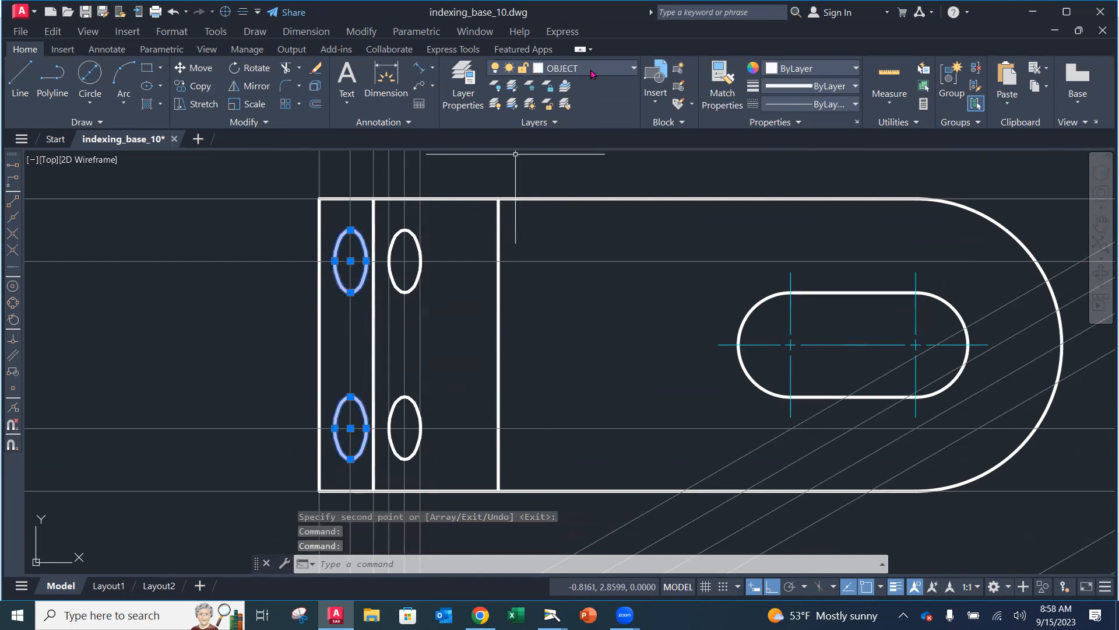
pyautogui.click(592, 73)
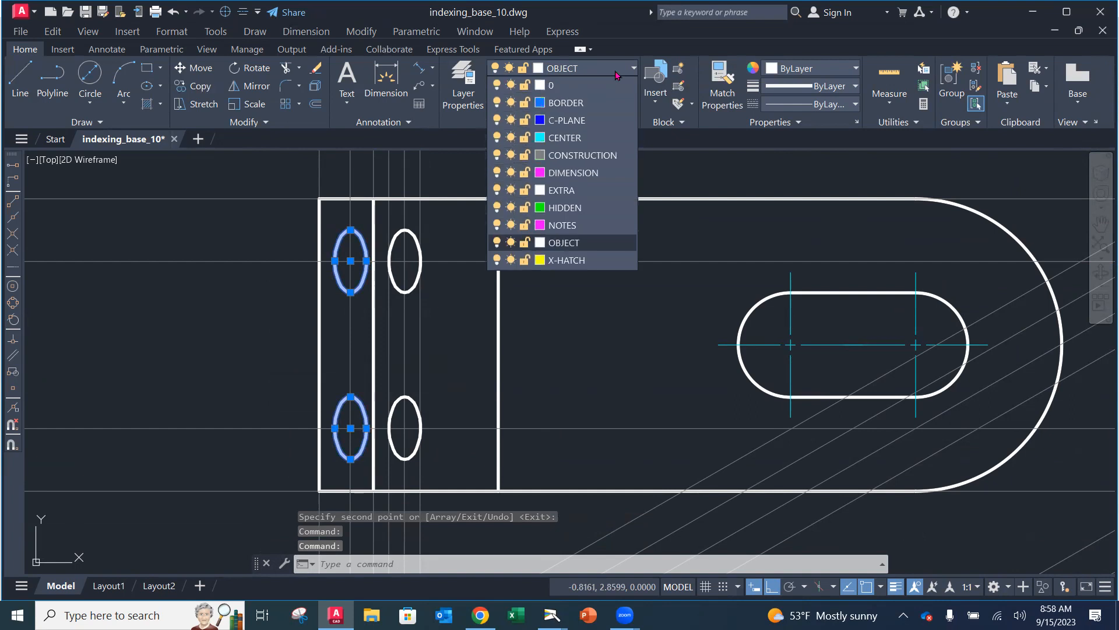
pyautogui.click(565, 208)
pyautogui.press('Escape')
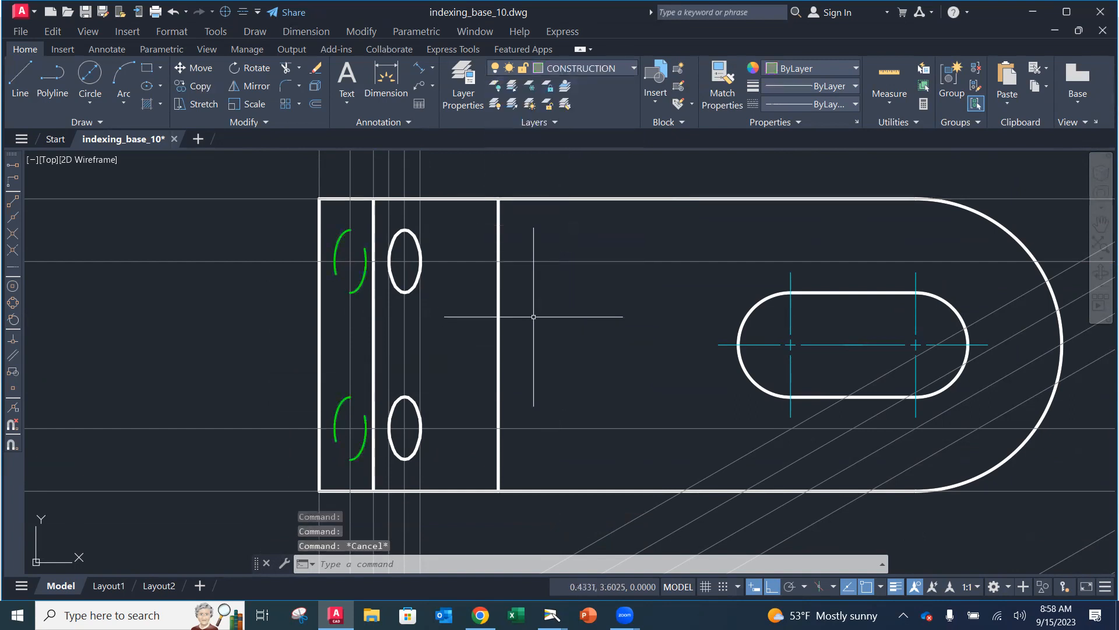
# Set the linetype scale of the two HIDDEN-layer ellipses in the top view to .5 through their properties
pyautogui.scroll(-4, 533, 315)
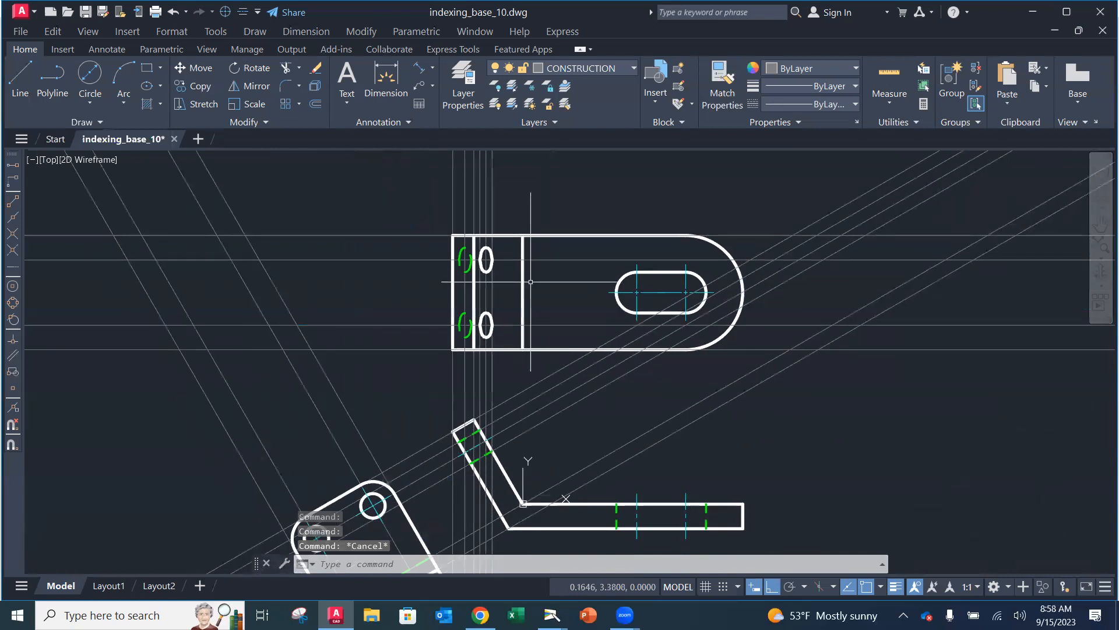
pyautogui.scroll(4, 455, 286)
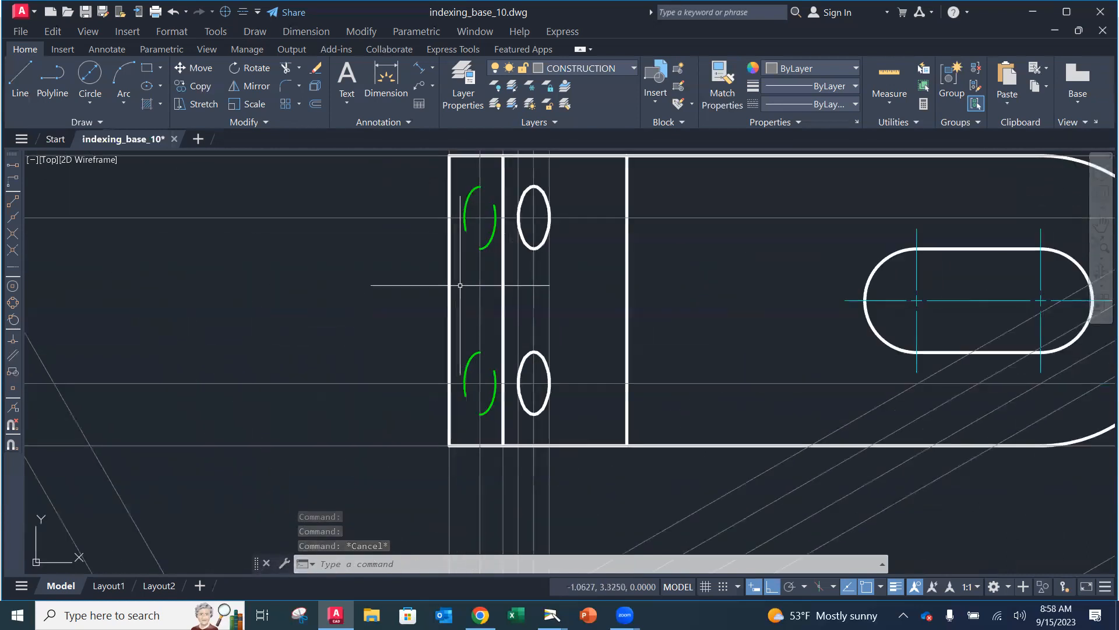
pyautogui.click(468, 205)
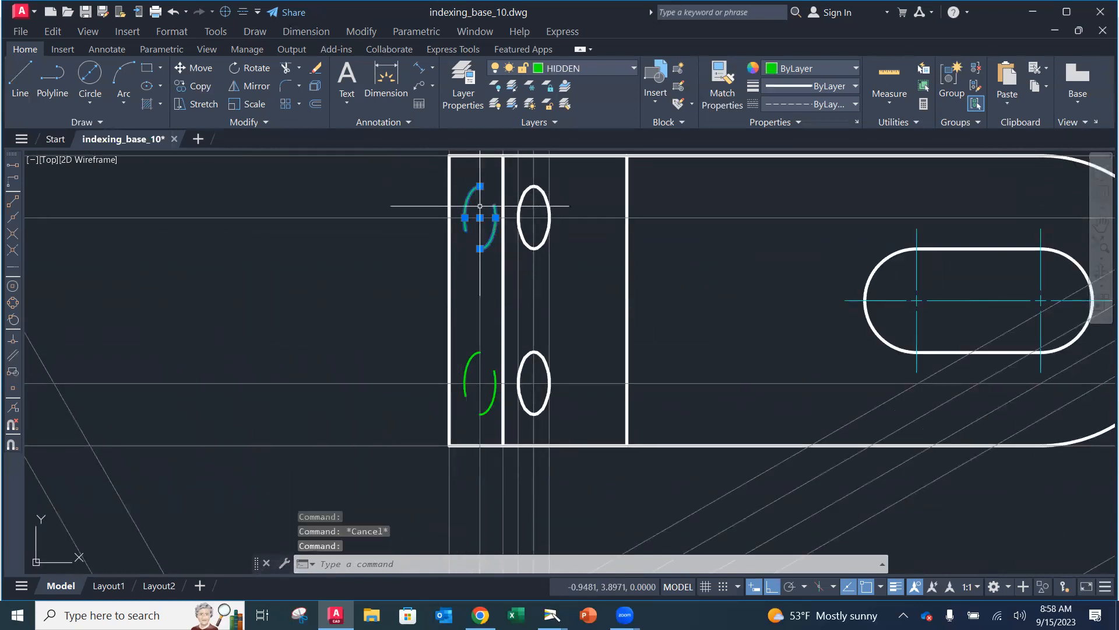
pyautogui.click(470, 371)
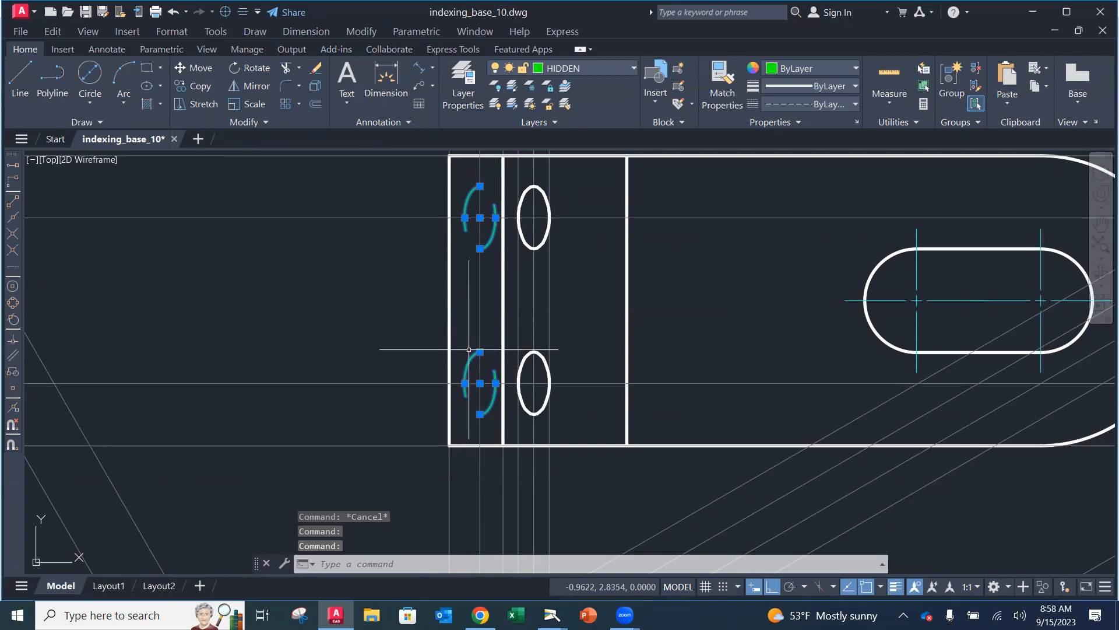
pyautogui.rightClick(466, 232)
pyautogui.click(495, 546)
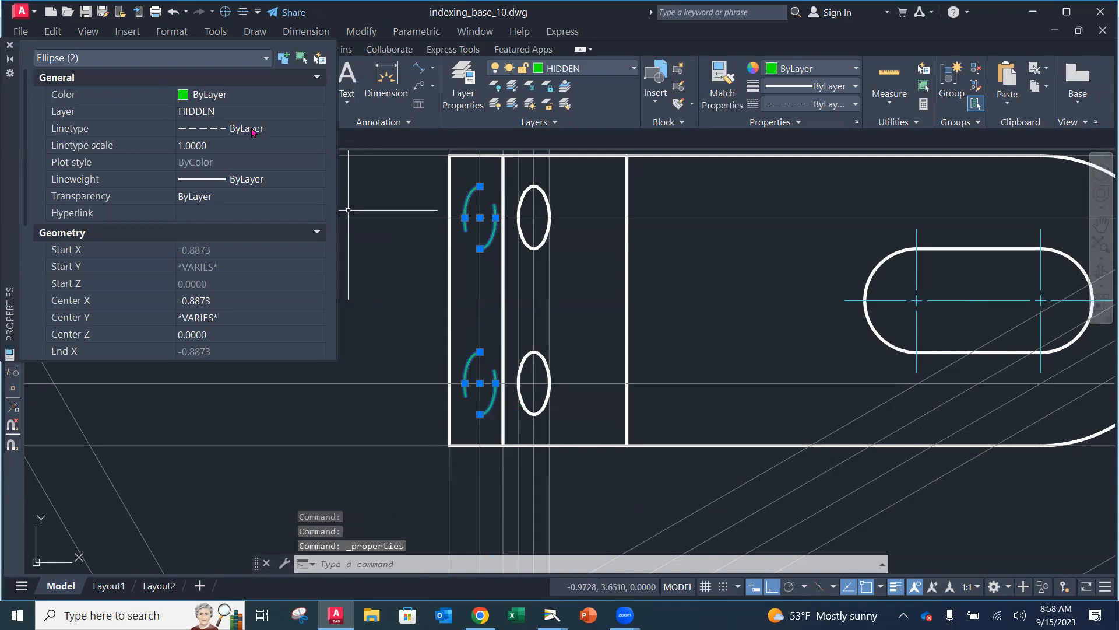
pyautogui.click(212, 146)
pyautogui.write('.5')
pyautogui.press('Return')
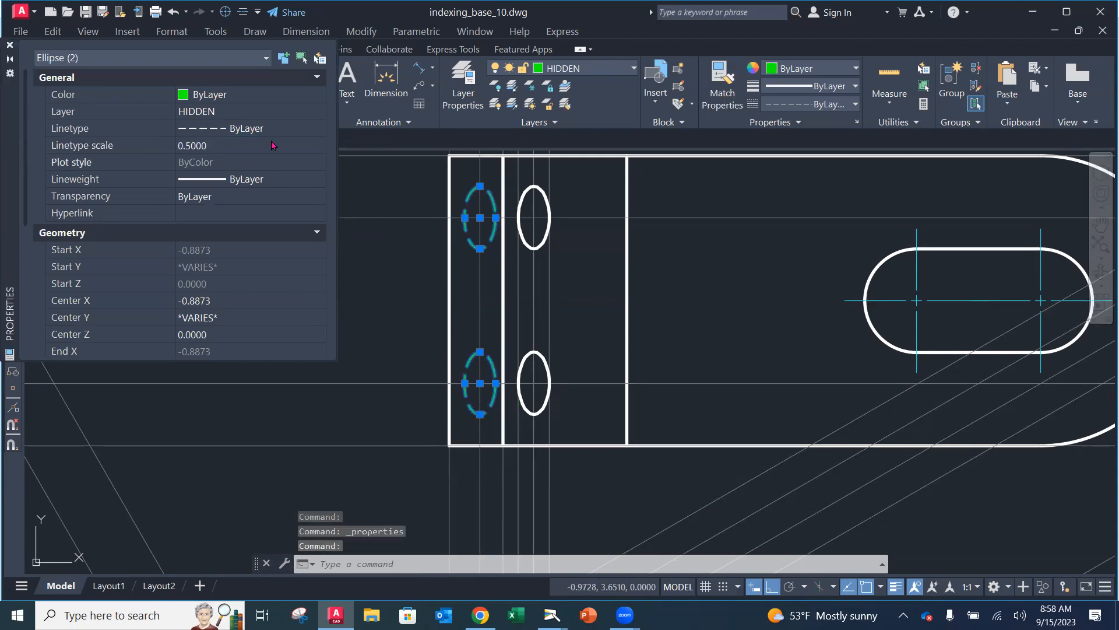
# Try a linetype scale of .25 on the two hidden ellipses
pyautogui.click(217, 145)
pyautogui.write('.2')
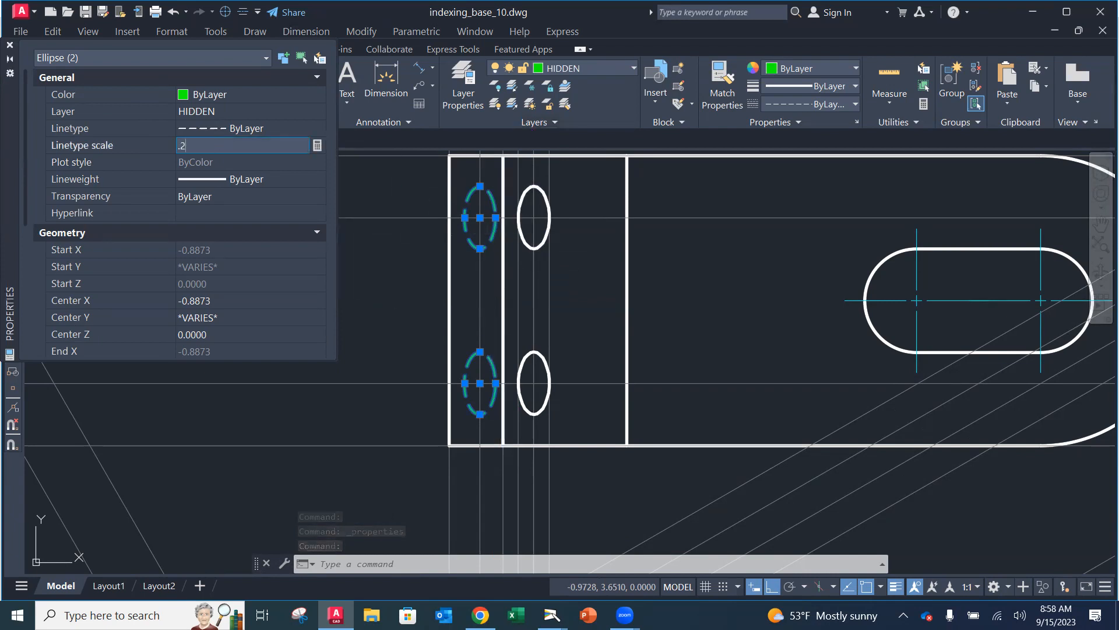
pyautogui.write('5')
pyautogui.press('Return')
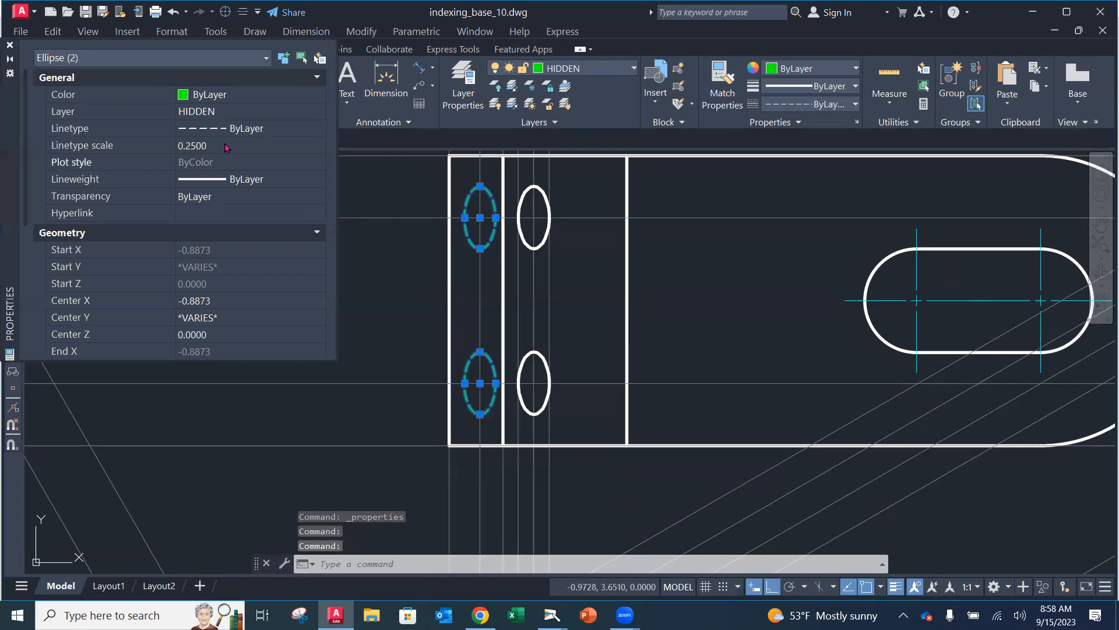
# Set the two hidden ellipses' linetype scale to .375, closing their properties and clearing the selection
pyautogui.click(225, 143)
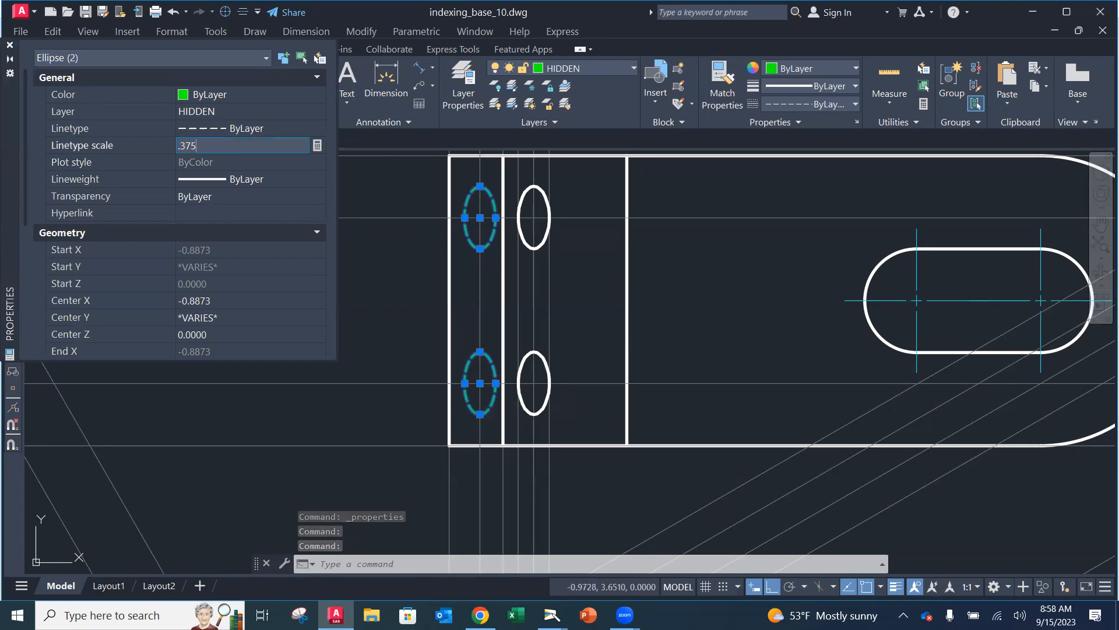
pyautogui.press('Return')
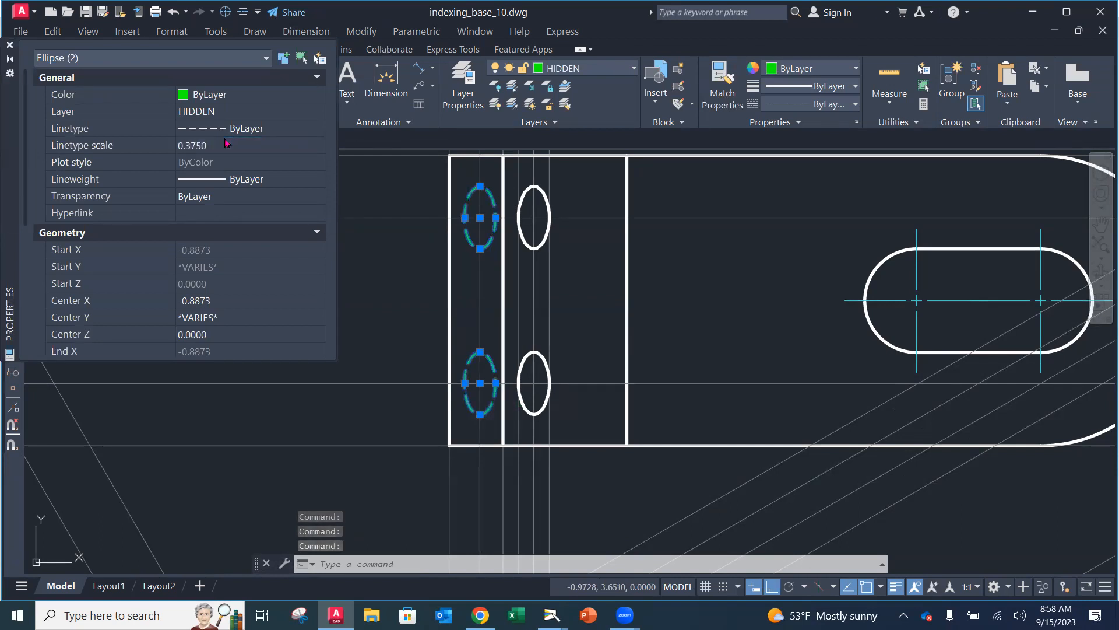
pyautogui.click(9, 45)
pyautogui.press('Escape')
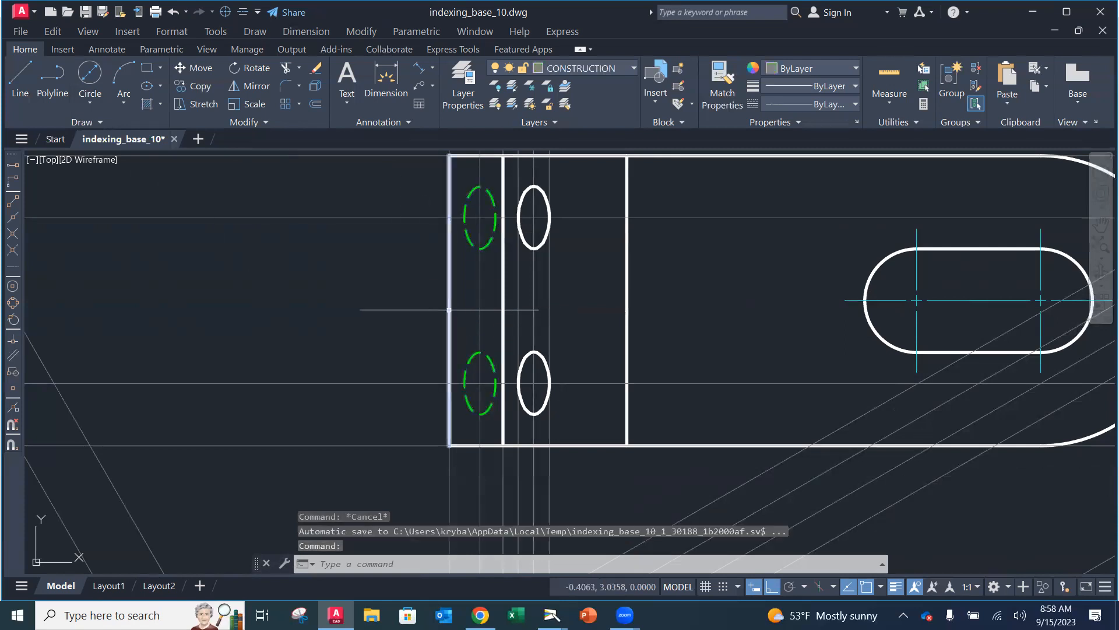
# Compare the top view with the IndexingGuide-Model-3.pdf reference in Chrome and return to AutoCAD
pyautogui.scroll(-3, 418, 268)
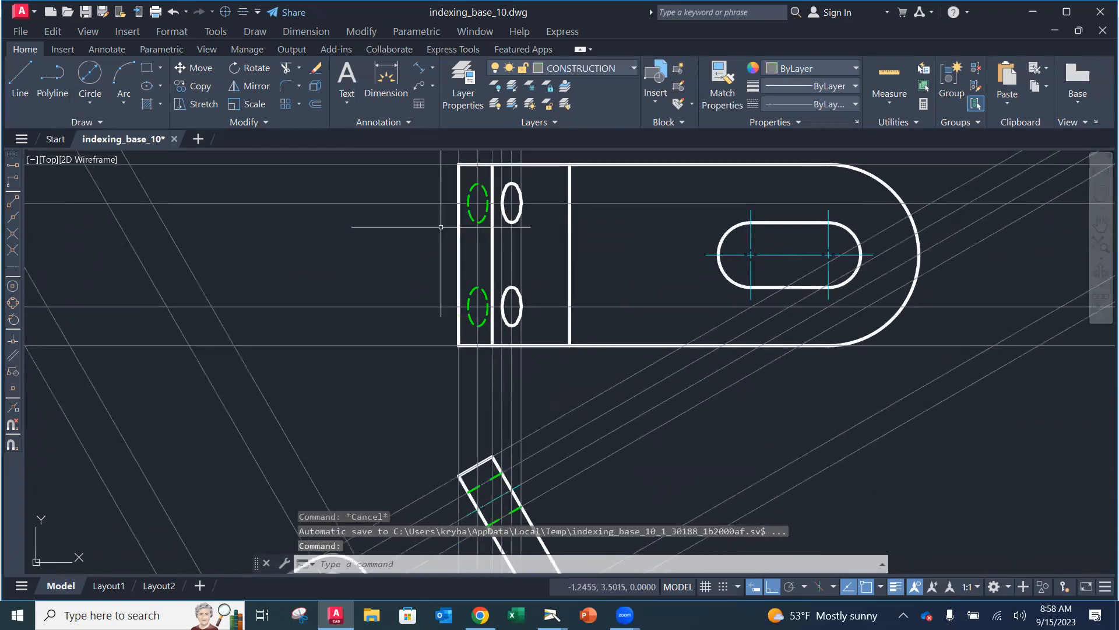
pyautogui.moveTo(518, 225); pyautogui.dragTo(453, 246, button='middle')
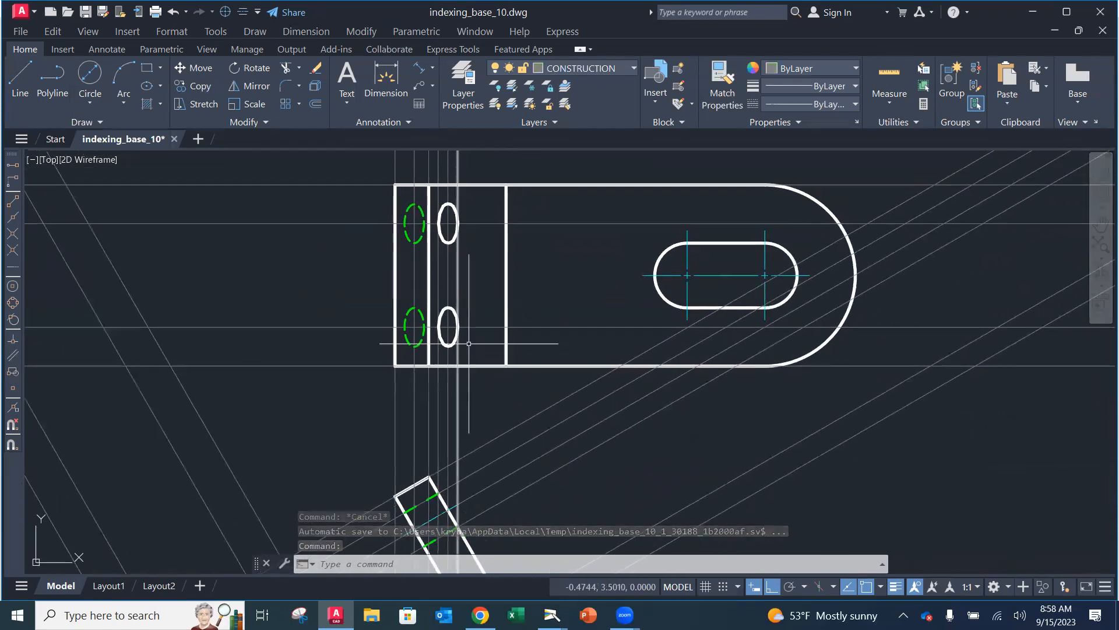
pyautogui.moveTo(480, 615)
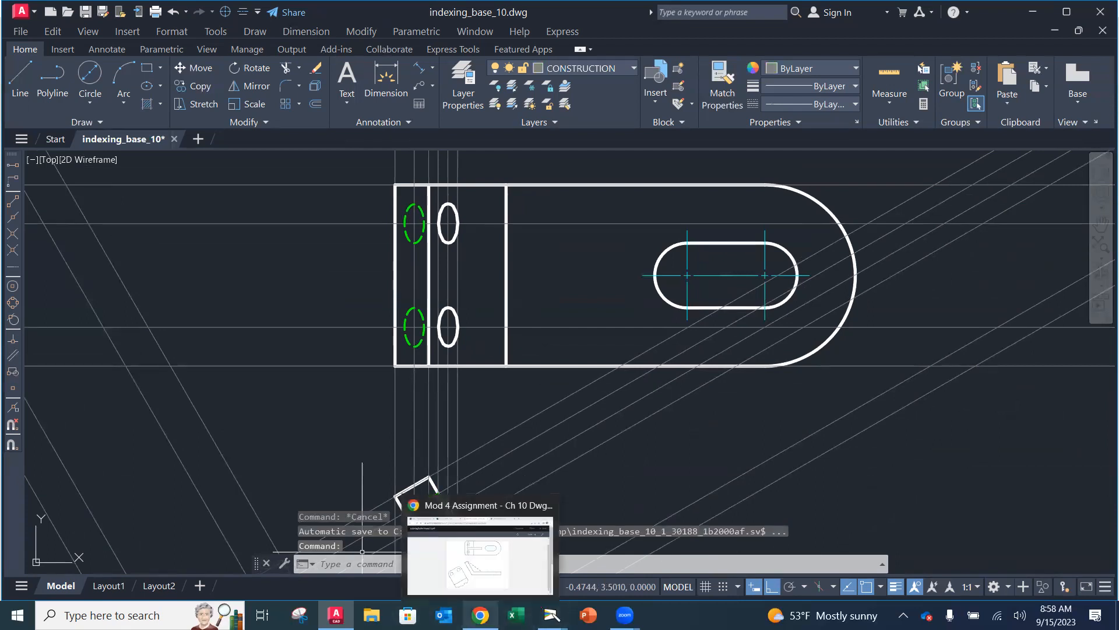
pyautogui.click(485, 545)
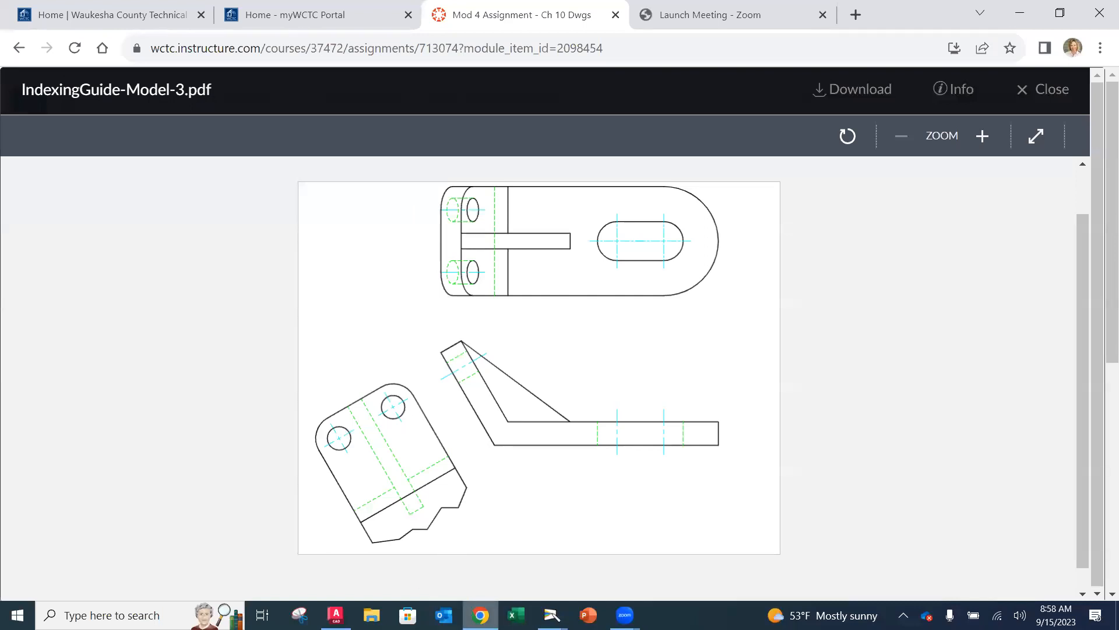
pyautogui.click(336, 615)
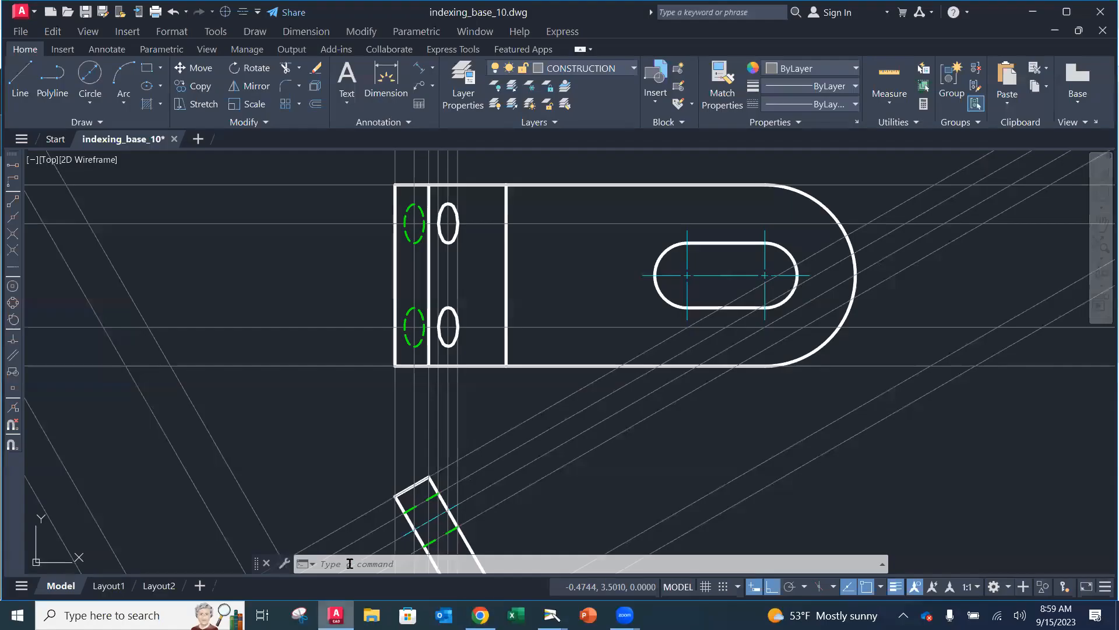
# On the HIDDEN layer, draw horizontal lines joining the tops and the bottoms of the upper pair of ellipses
pyautogui.click(561, 74)
pyautogui.click(568, 204)
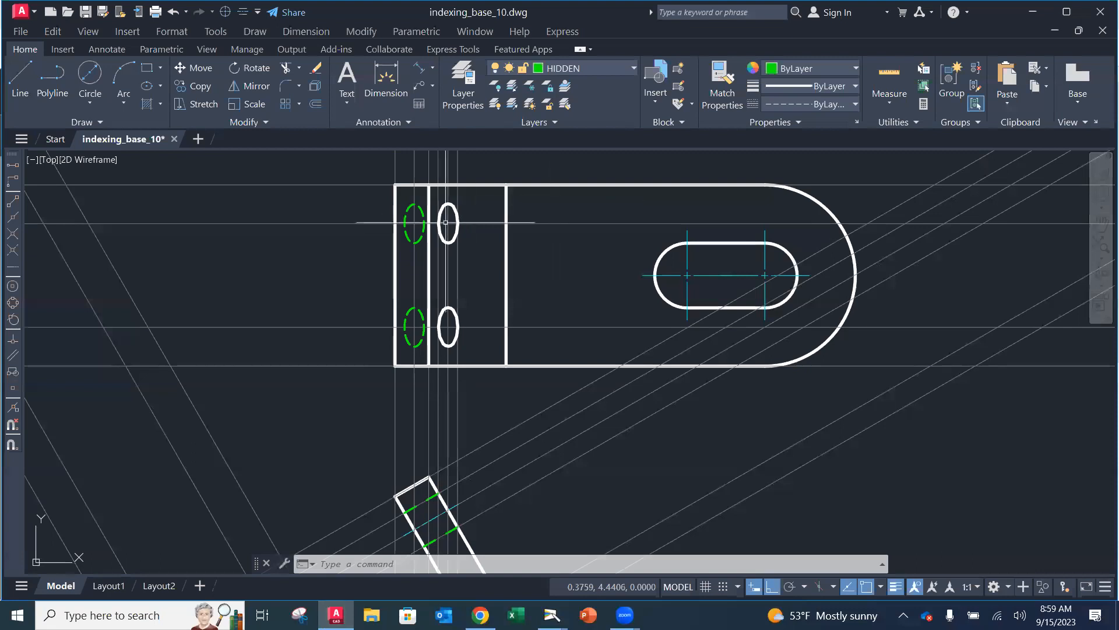
pyautogui.scroll(3, 446, 222)
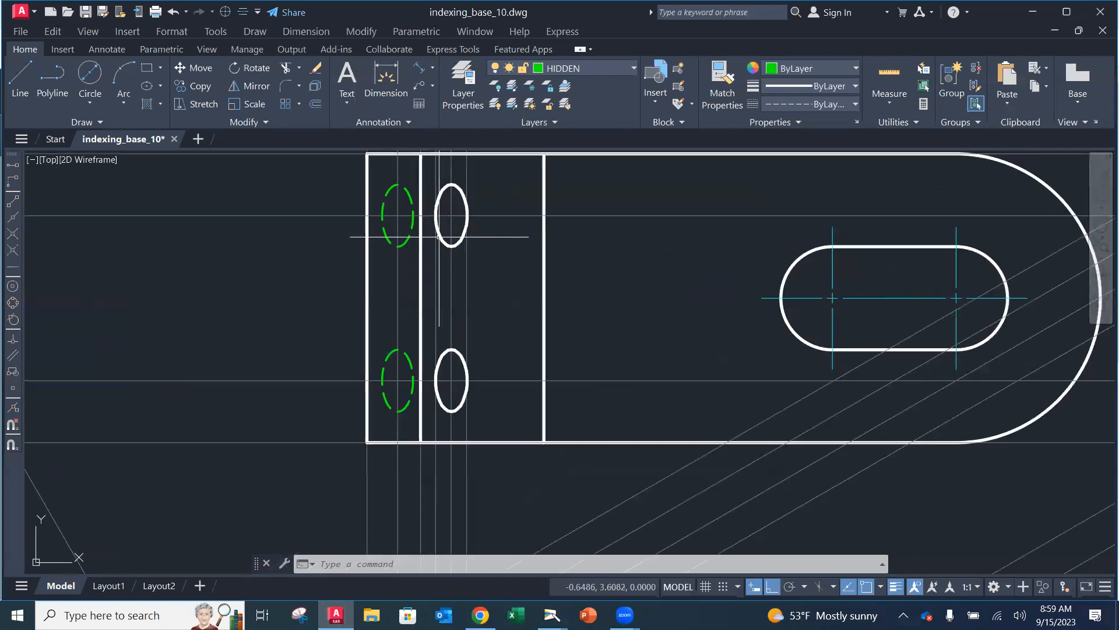
pyautogui.click(19, 76)
pyautogui.click(446, 211)
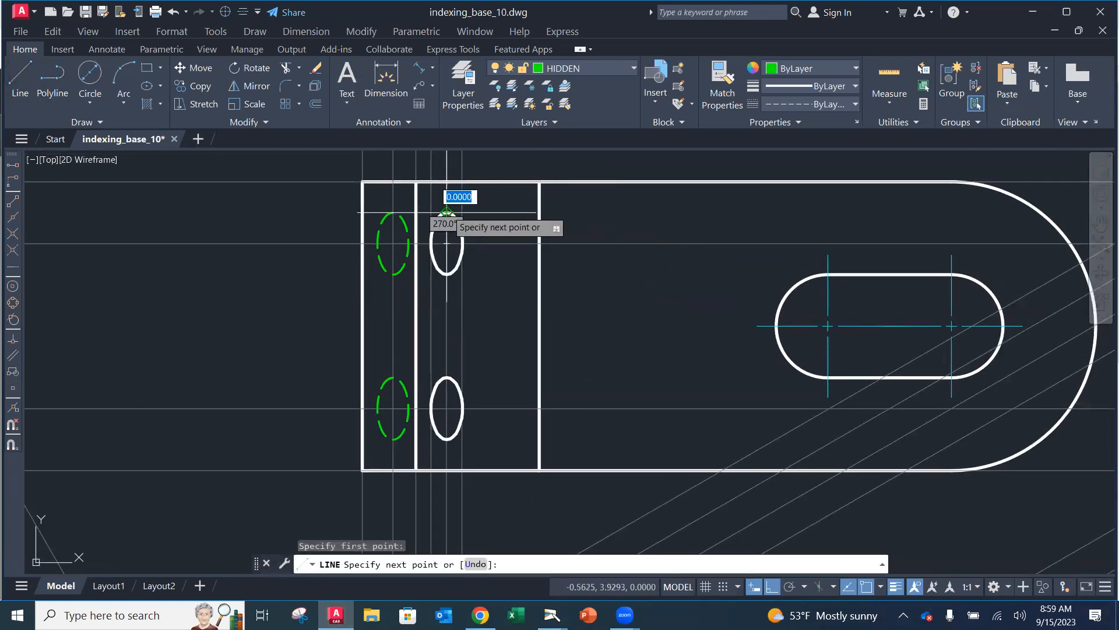
pyautogui.click(391, 212)
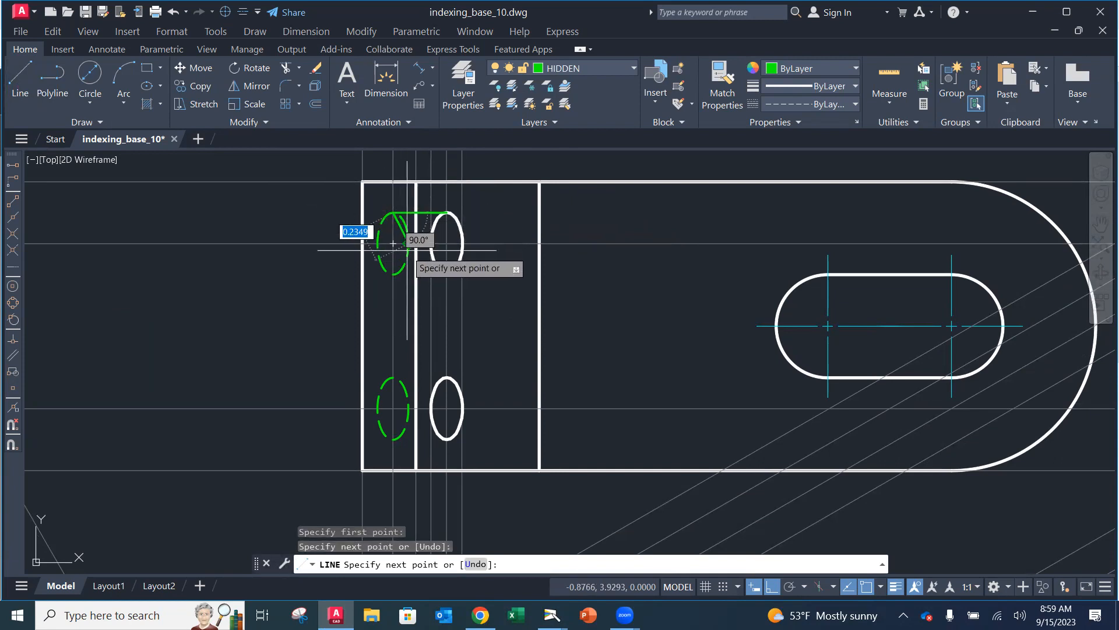
pyautogui.press('Escape')
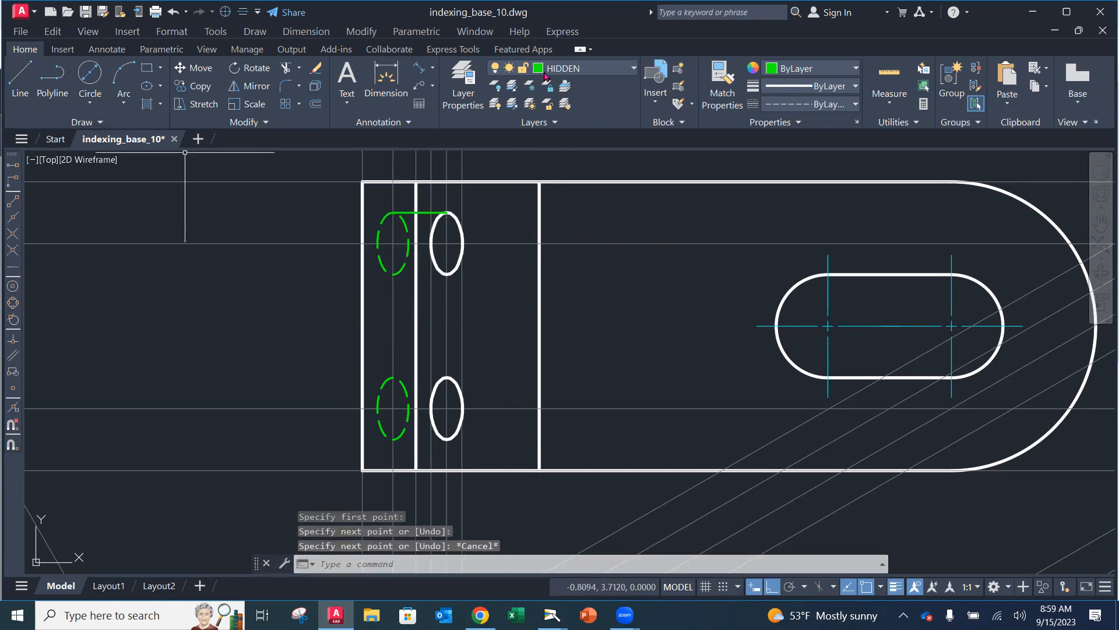
pyautogui.click(21, 76)
pyautogui.click(393, 273)
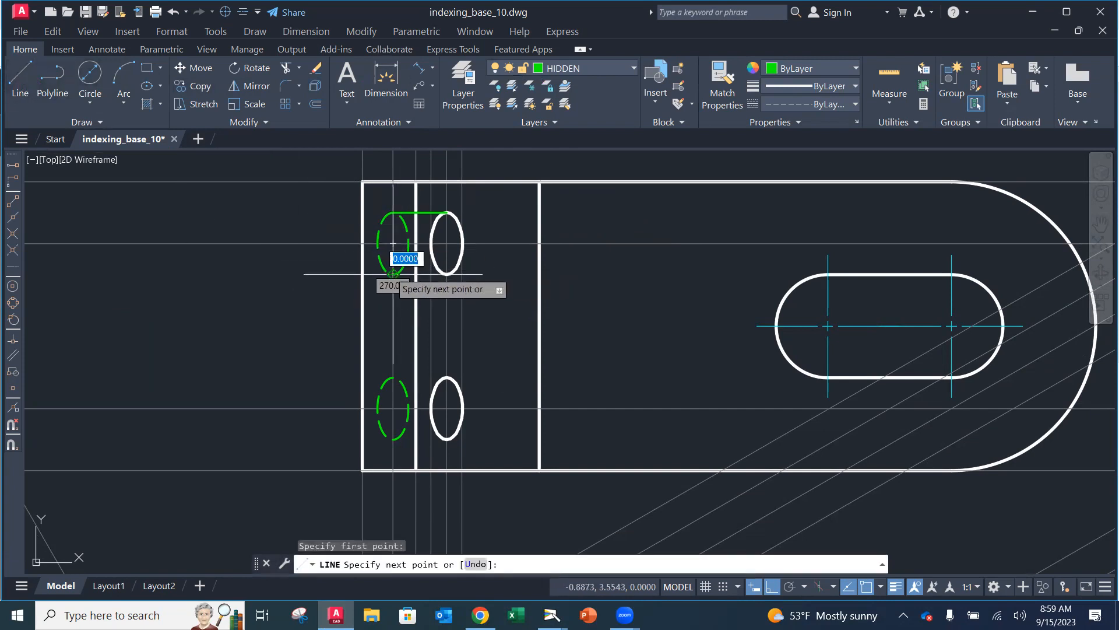
pyautogui.click(446, 274)
pyautogui.press('Escape')
# Join the lower pair of ellipses with horizontal hidden lines across their tops and bottoms
pyautogui.click(19, 80)
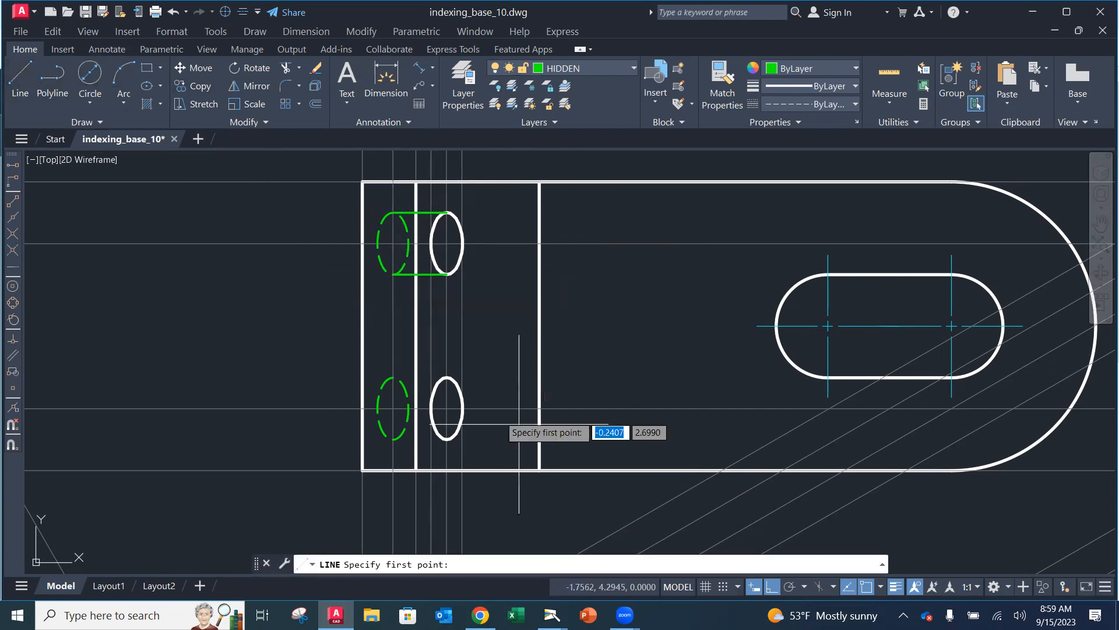
pyautogui.click(393, 378)
pyautogui.click(447, 377)
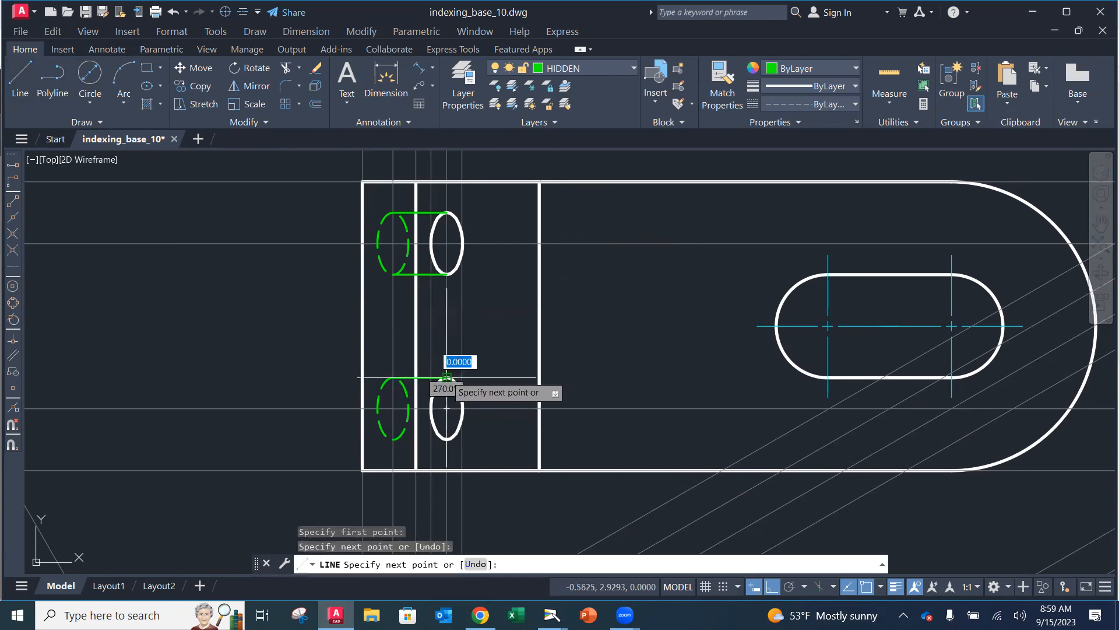
pyautogui.press('Escape')
pyautogui.click(20, 76)
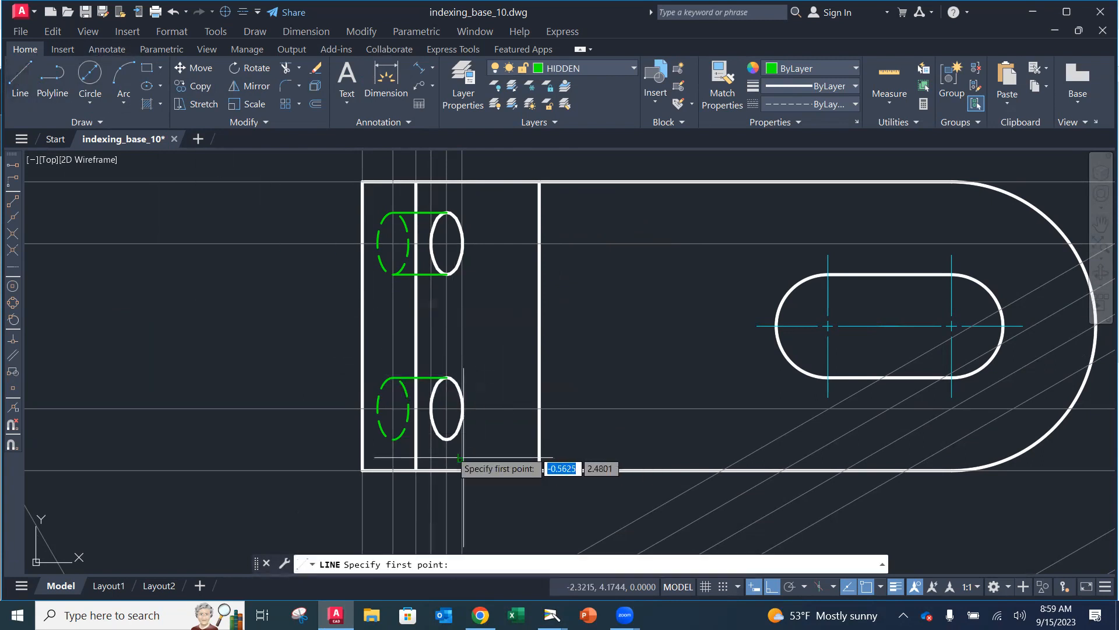
pyautogui.click(393, 438)
pyautogui.click(446, 438)
pyautogui.press('Escape')
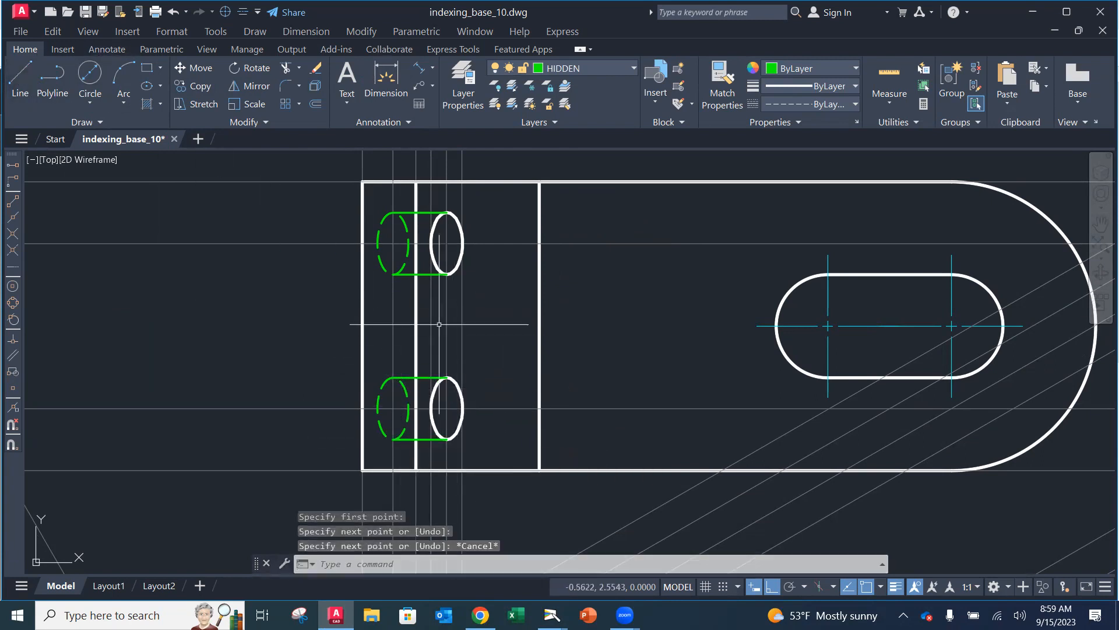
# Set the linetype scale of the four horizontal hidden lines joining the ellipses to 0.375, closing their properties and clearing the selection
pyautogui.click(426, 214)
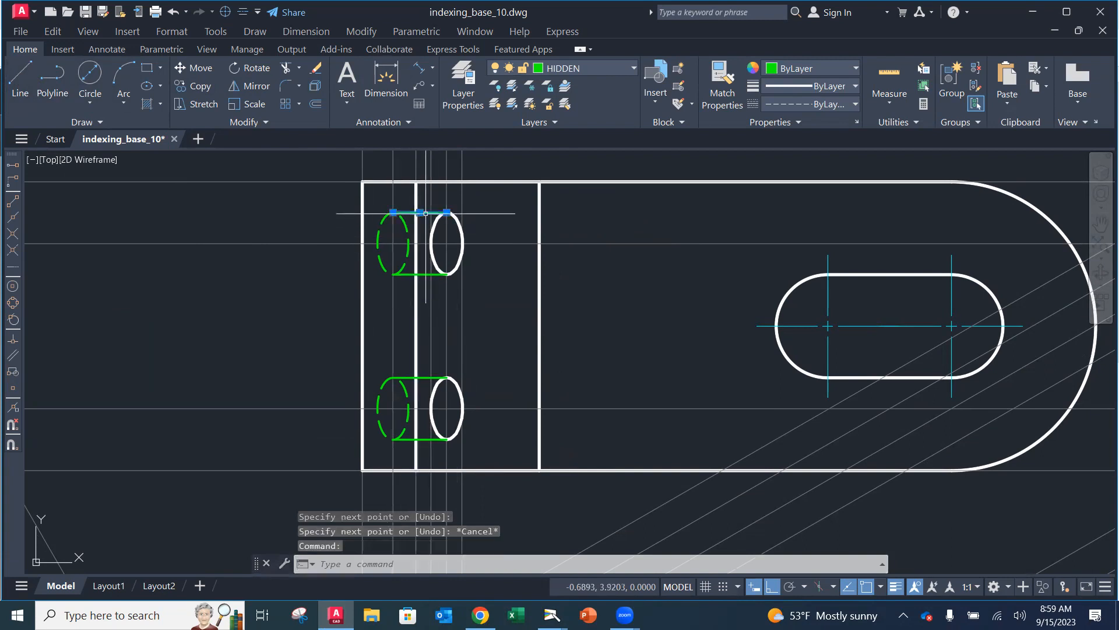
pyautogui.click(426, 275)
pyautogui.click(425, 275)
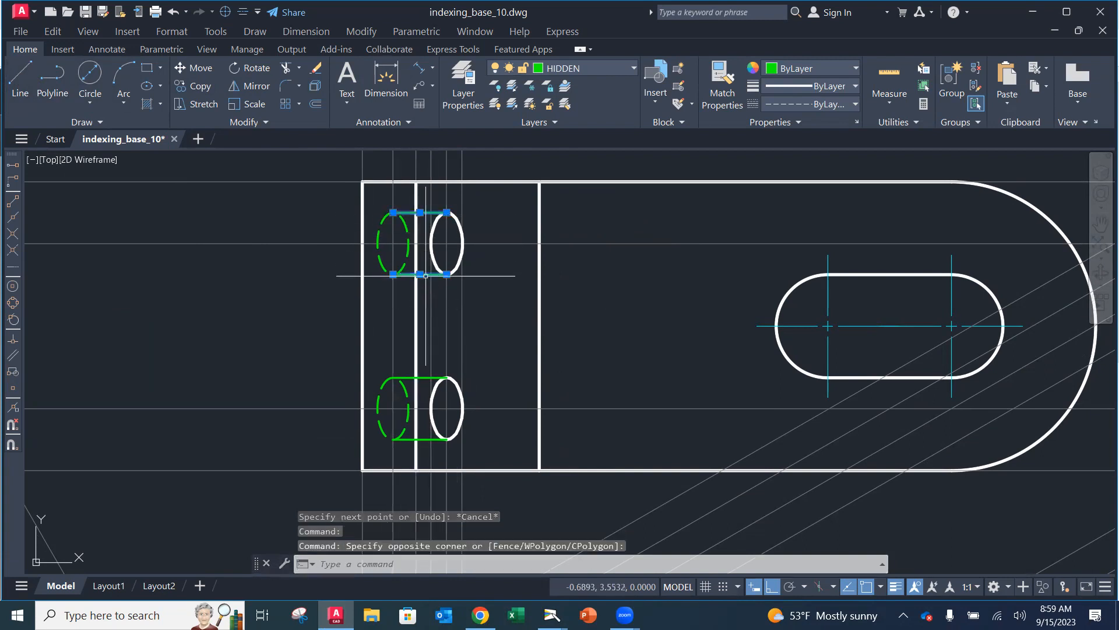
pyautogui.click(426, 377)
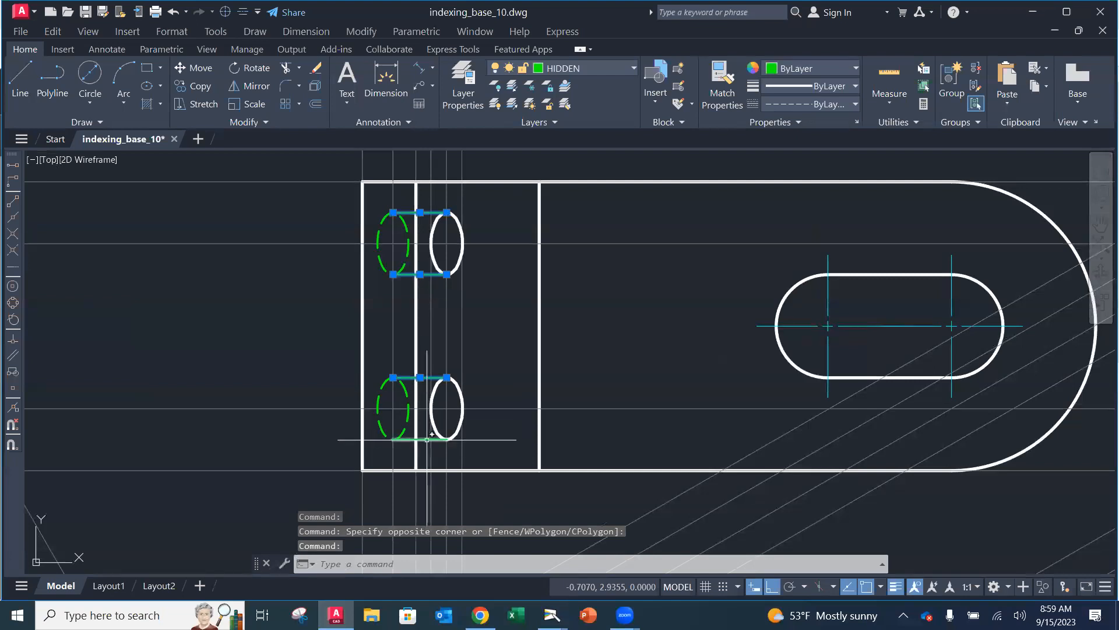
pyautogui.click(425, 438)
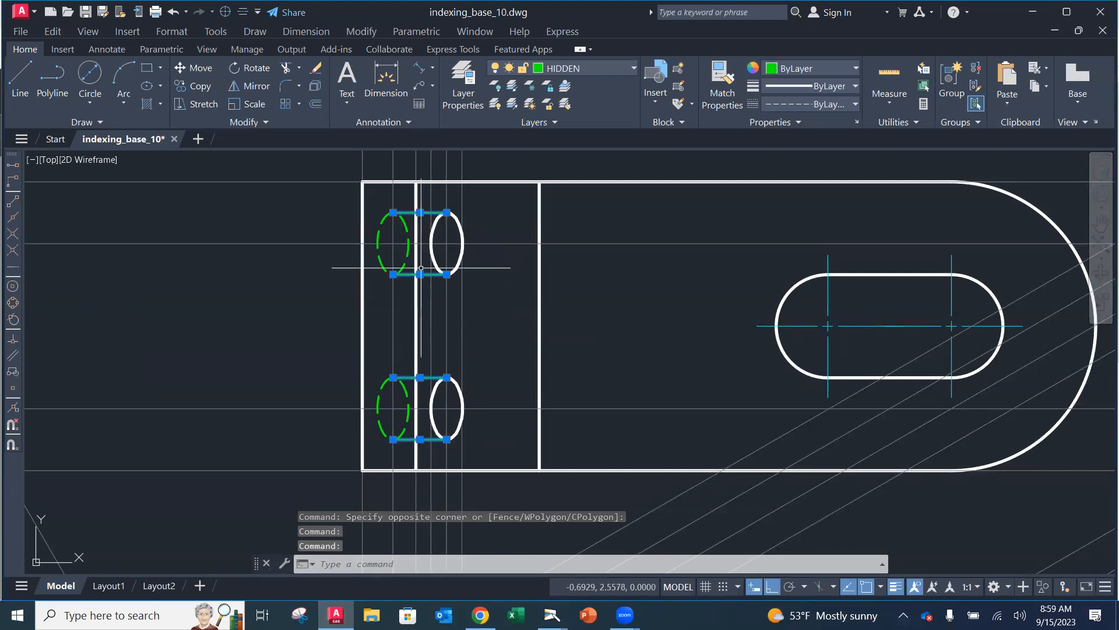
pyautogui.rightClick(441, 260)
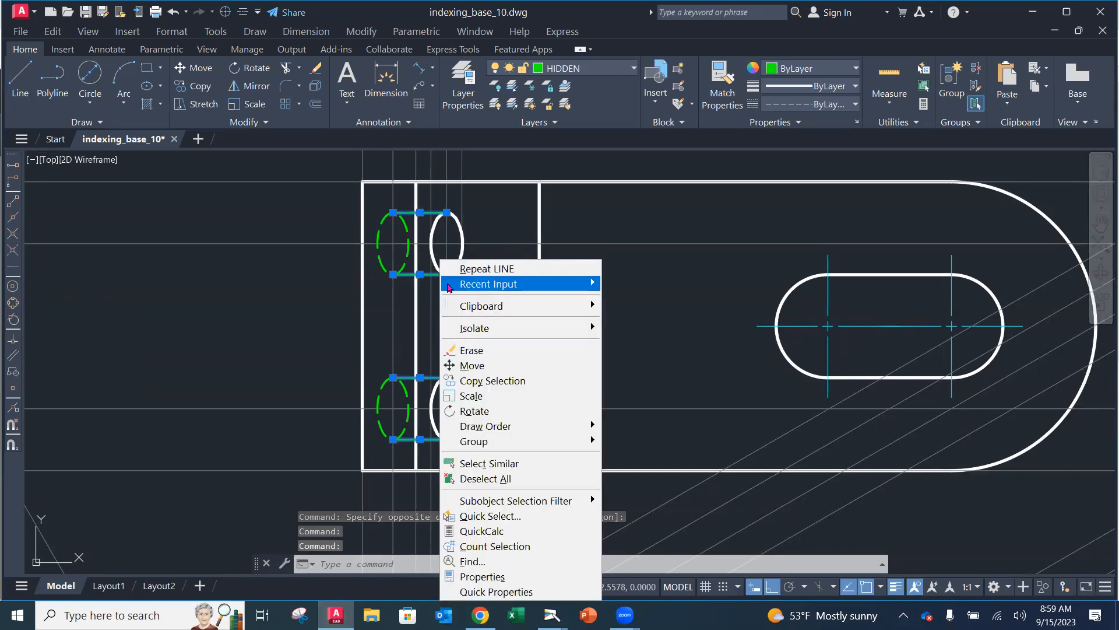
pyautogui.click(482, 576)
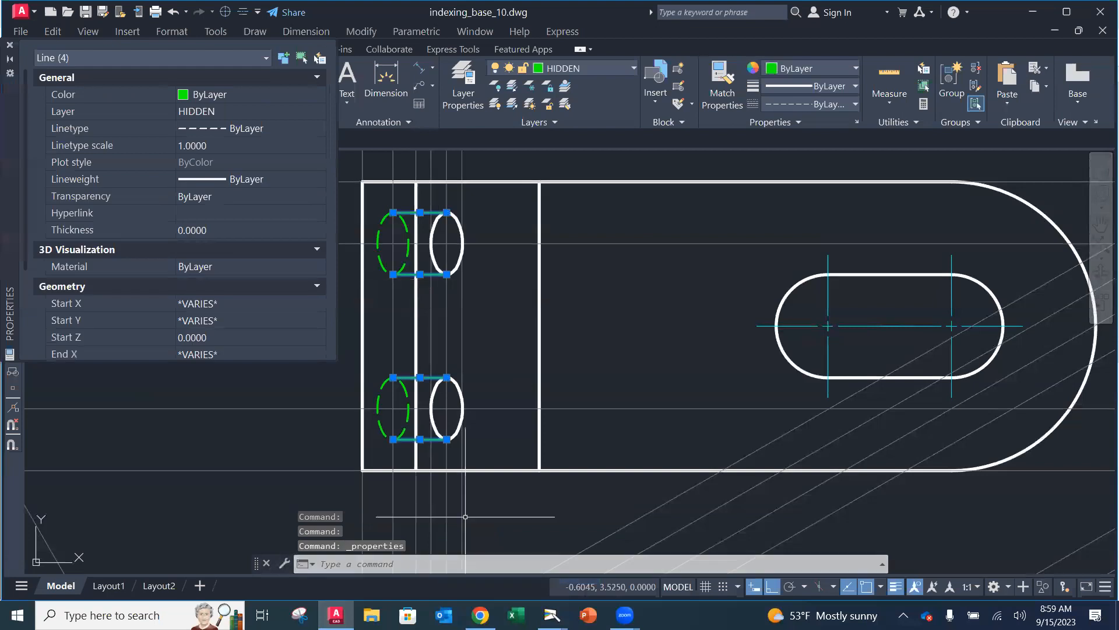
pyautogui.click(221, 145)
pyautogui.press('Return')
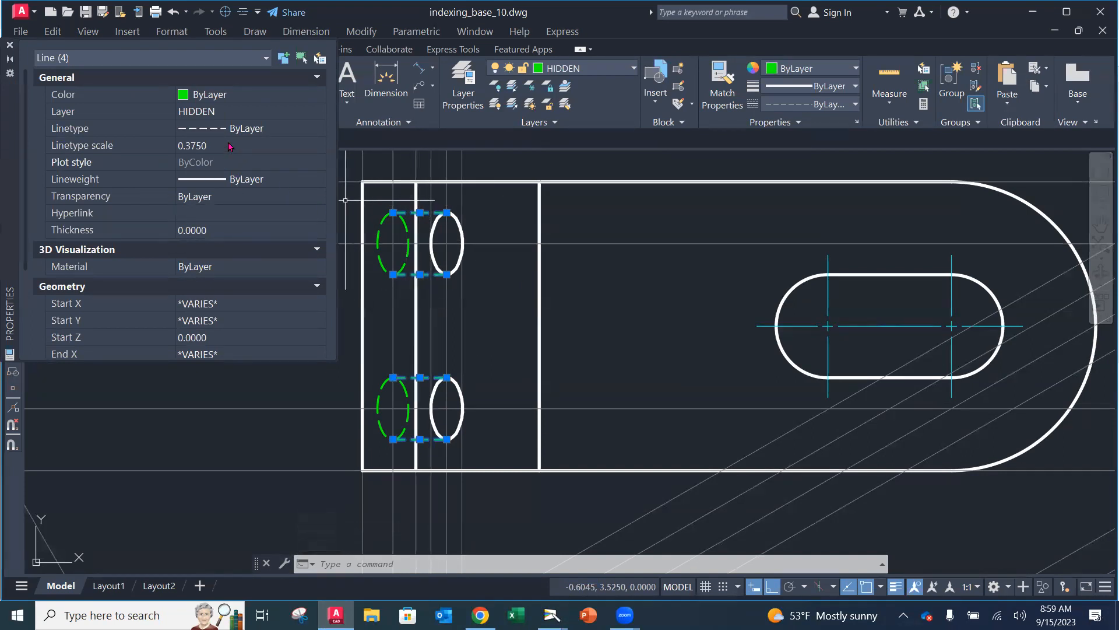
pyautogui.click(10, 45)
pyautogui.press('Escape')
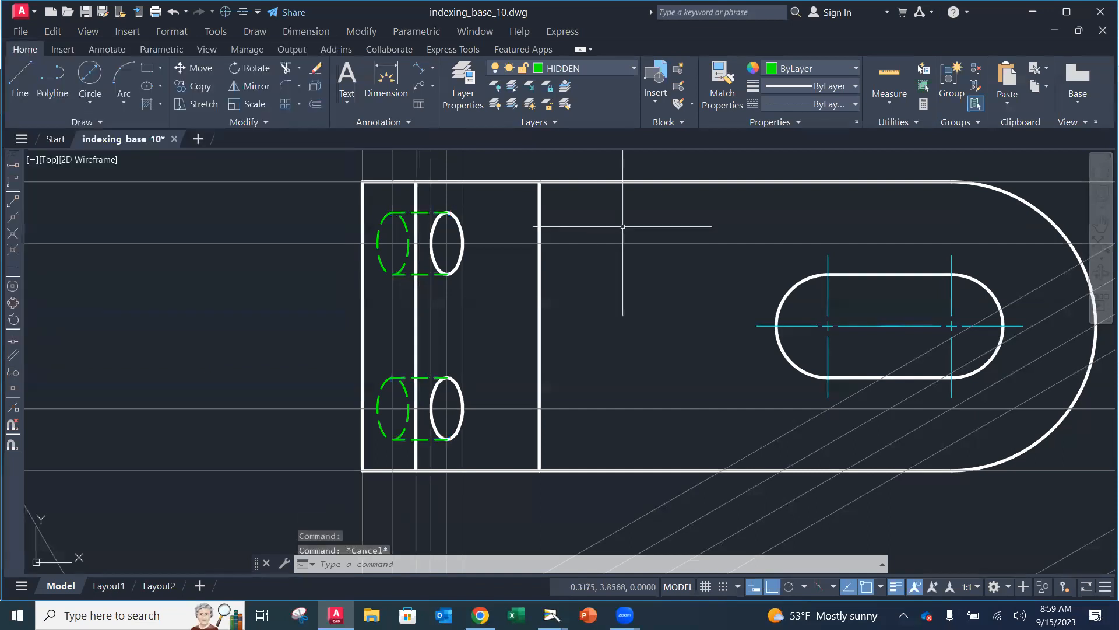
# Make CENTER the current layer for the hole centerlines in the top view
pyautogui.scroll(-4, 496, 293)
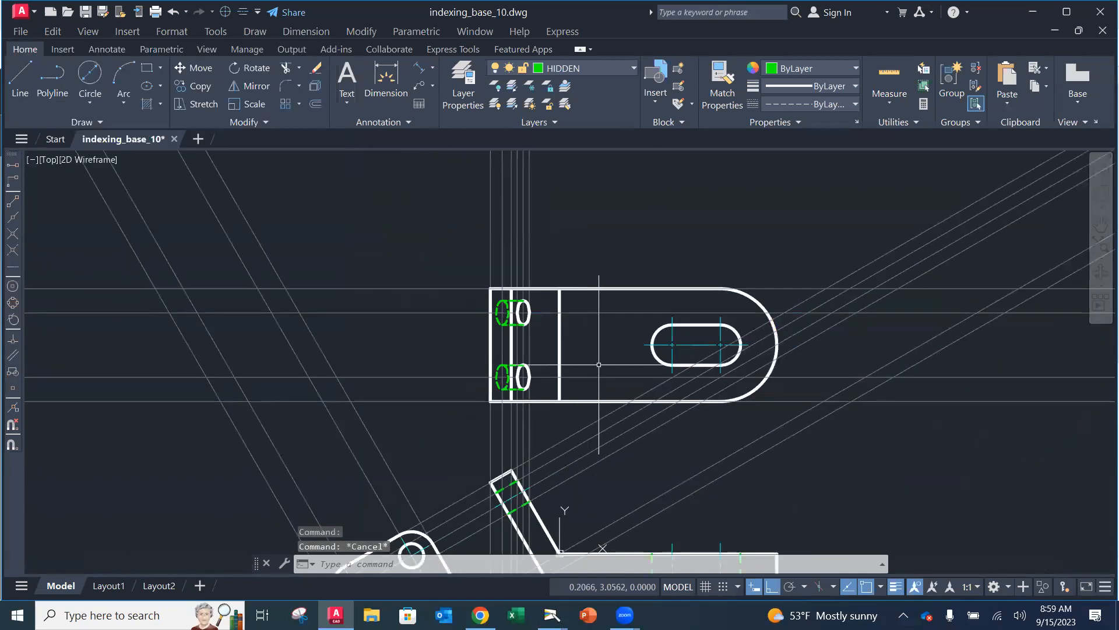
pyautogui.scroll(2, 496, 293)
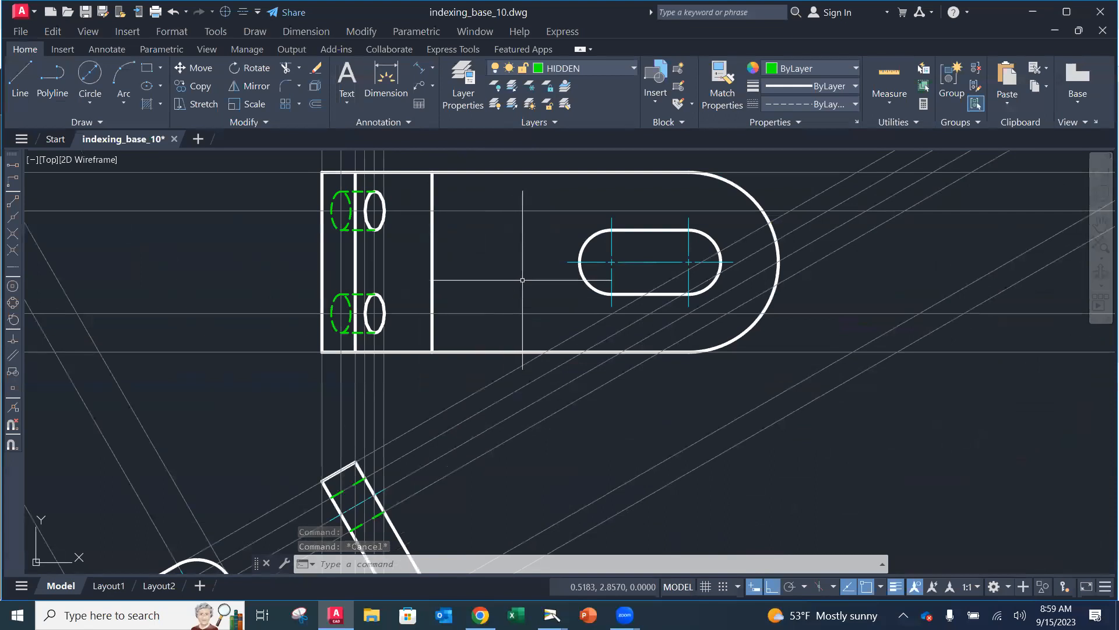
pyautogui.scroll(2, 344, 202)
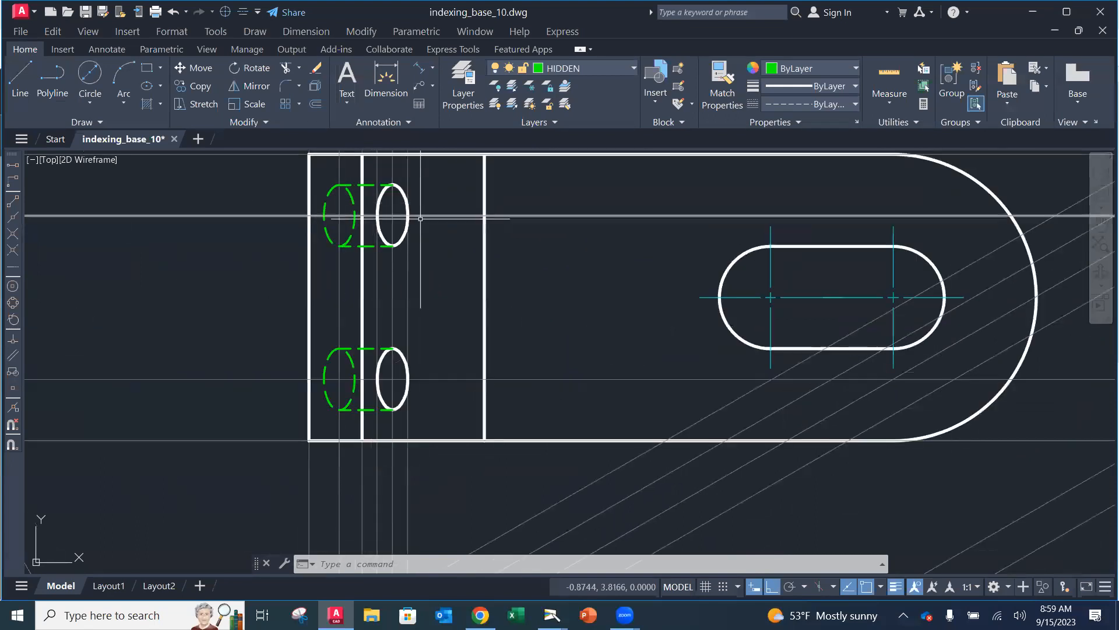
pyautogui.click(575, 73)
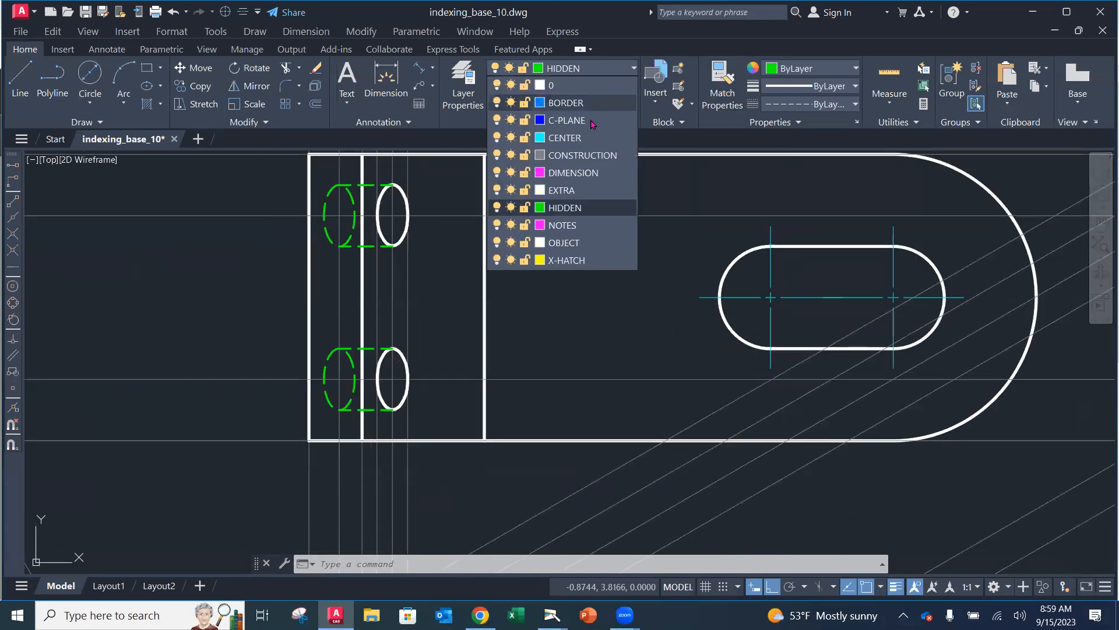
pyautogui.click(574, 138)
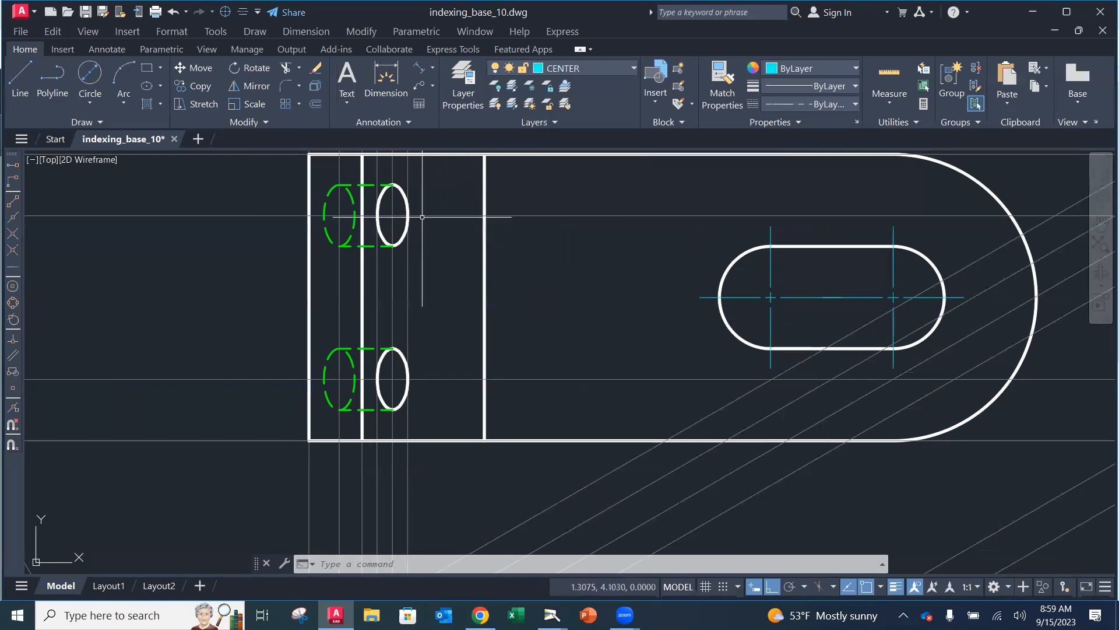
pyautogui.click(20, 82)
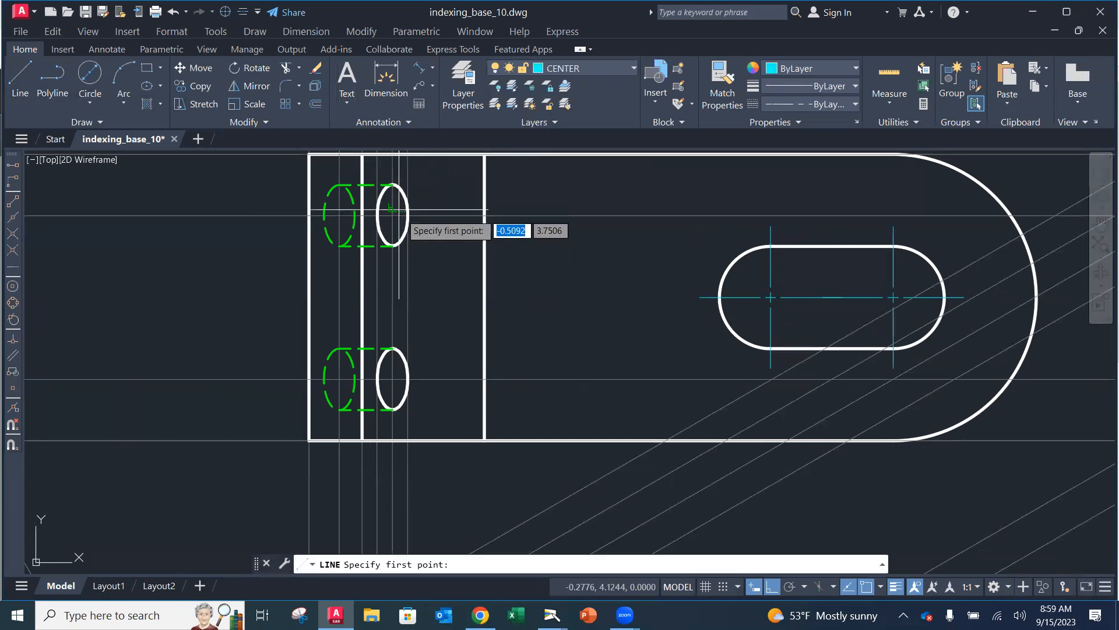
pyautogui.click(426, 215)
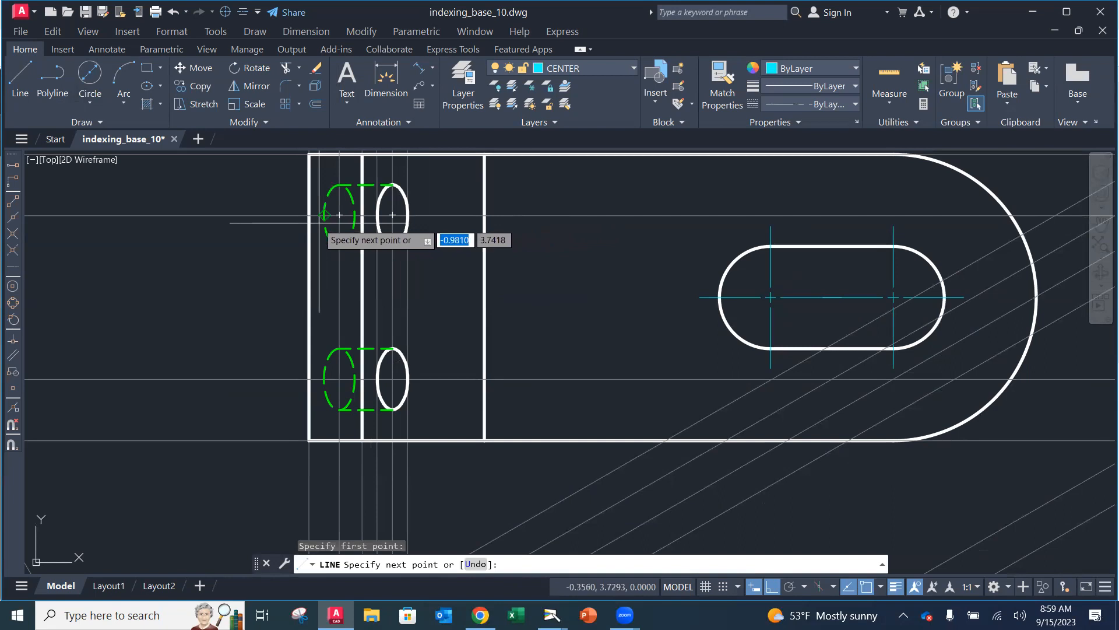
pyautogui.click(297, 215)
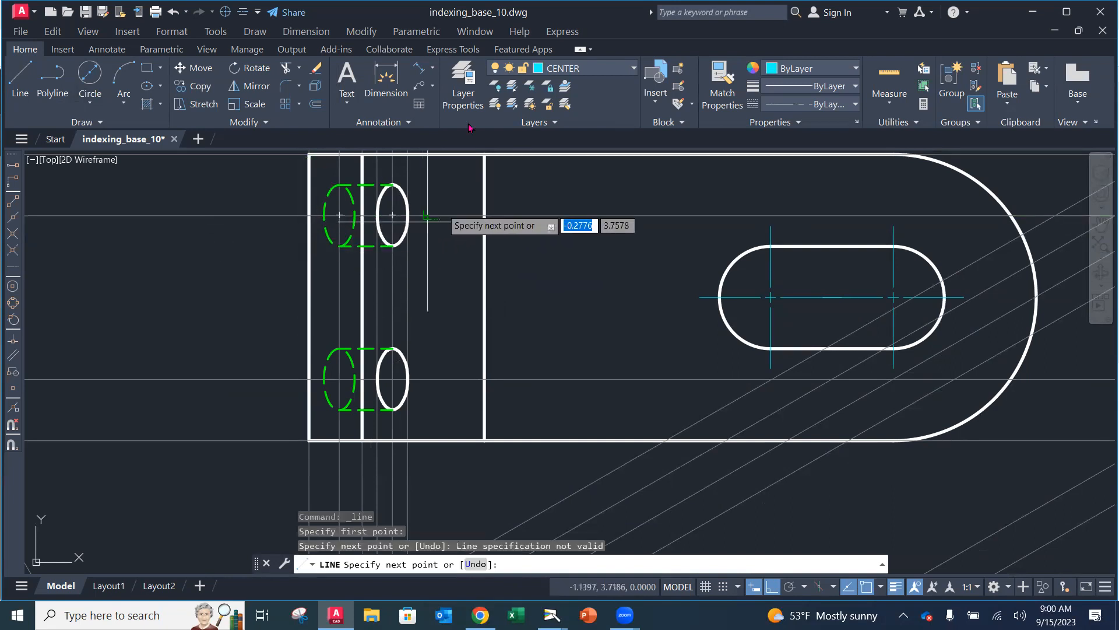
pyautogui.press('Escape')
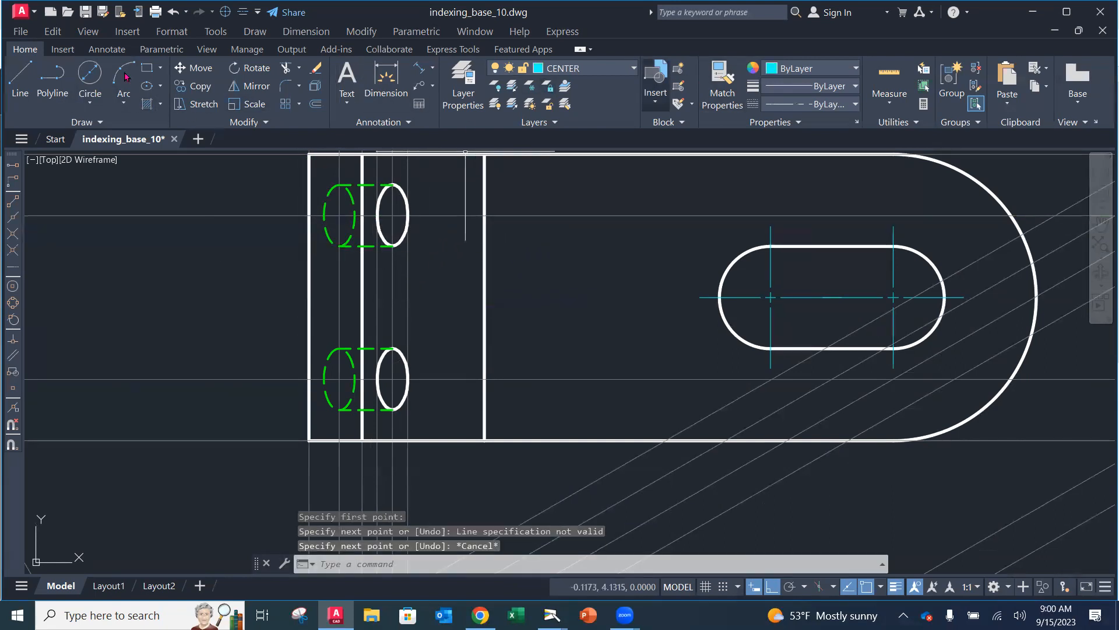
pyautogui.click(20, 76)
pyautogui.scroll(3, 434, 233)
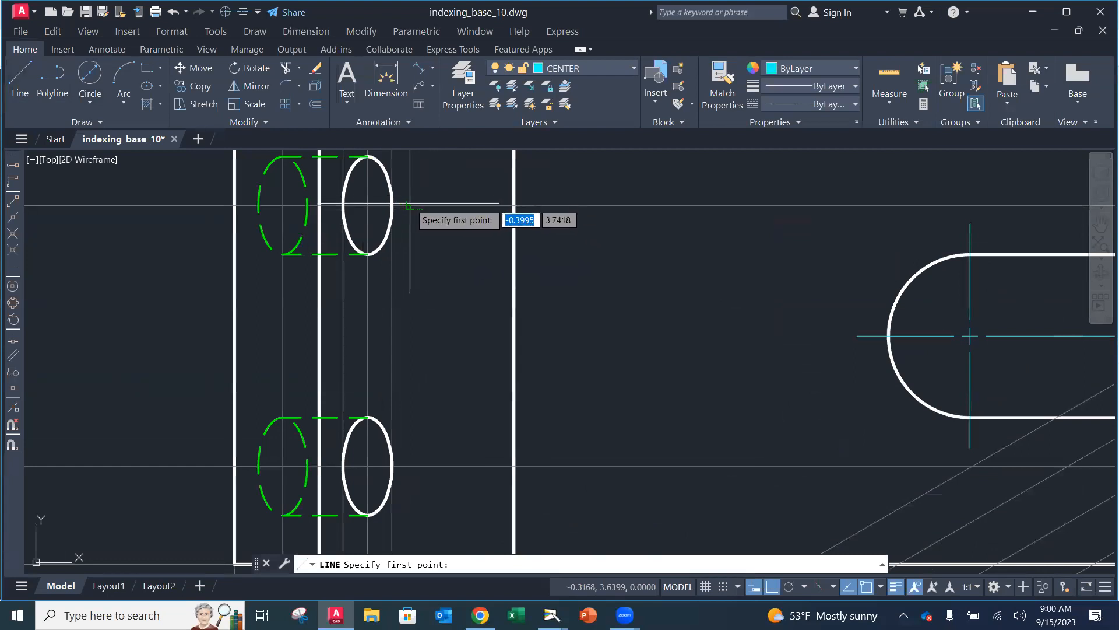
pyautogui.click(411, 207)
pyautogui.press('Escape')
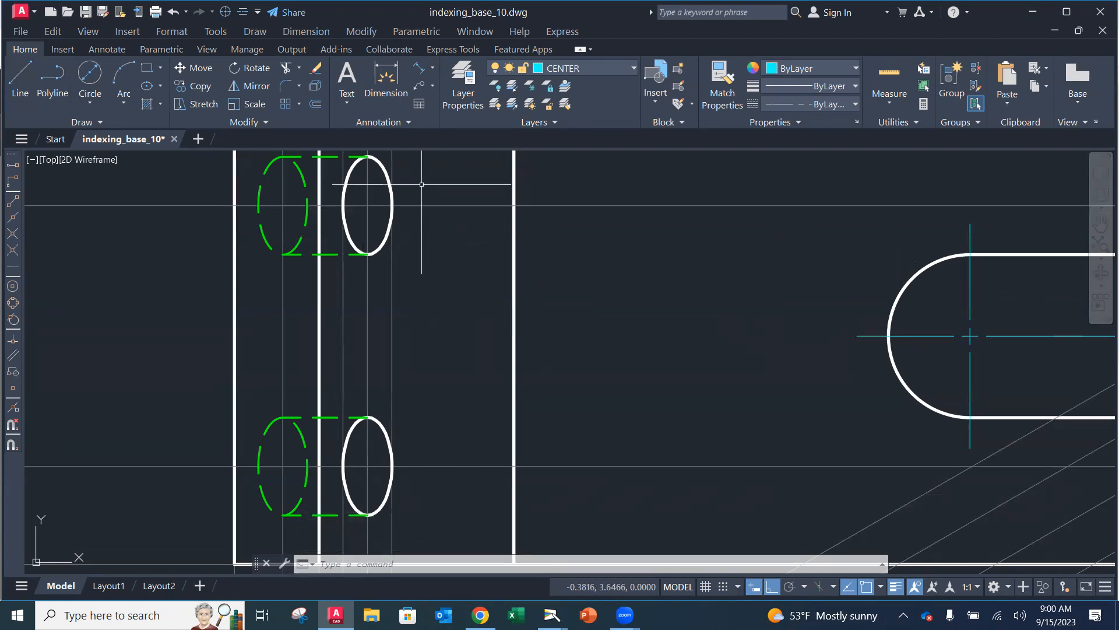
# Draw a horizontal centerline about 0.78 units long through the upper ellipses along the construction line, using Nearest snaps at both ends
pyautogui.click(21, 79)
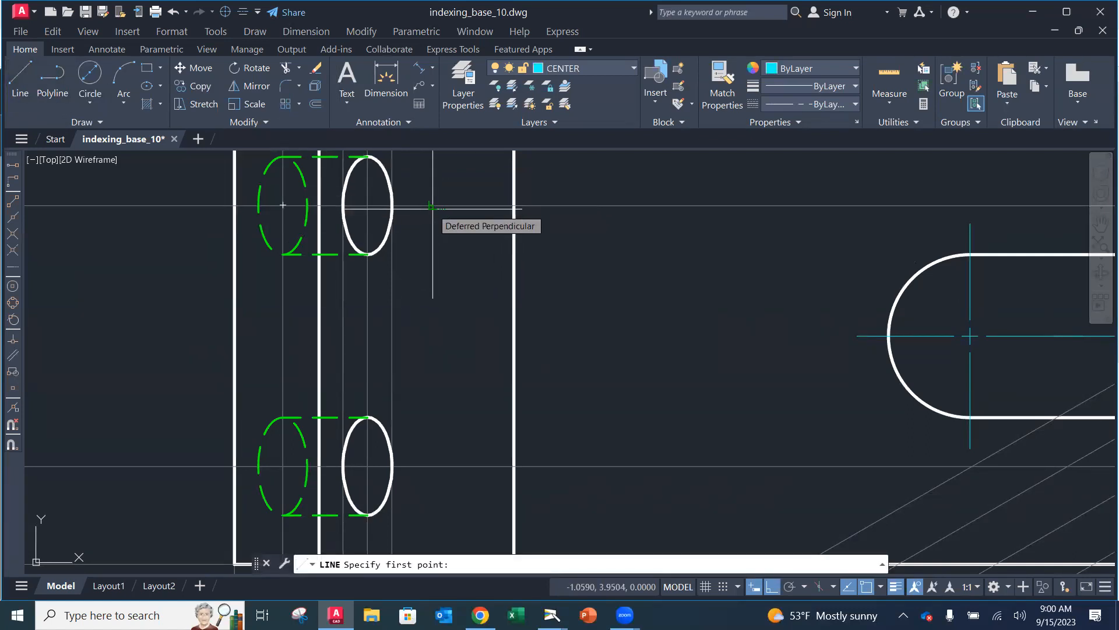
pyautogui.keyDown('shift'); pyautogui.rightClick(433, 206); pyautogui.keyUp('shift')
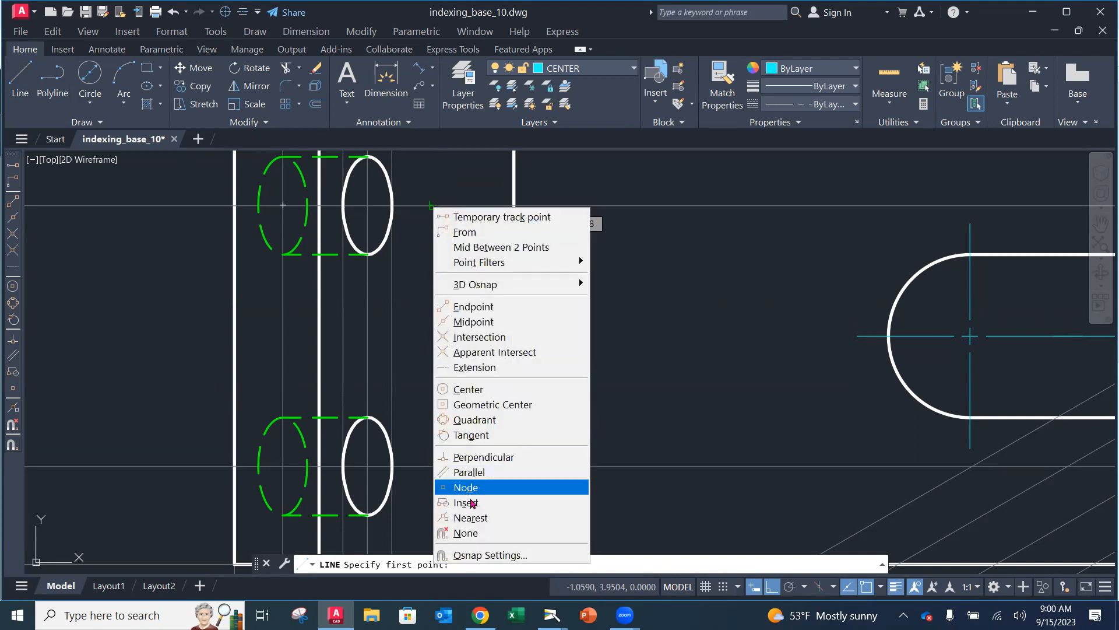
pyautogui.click(471, 517)
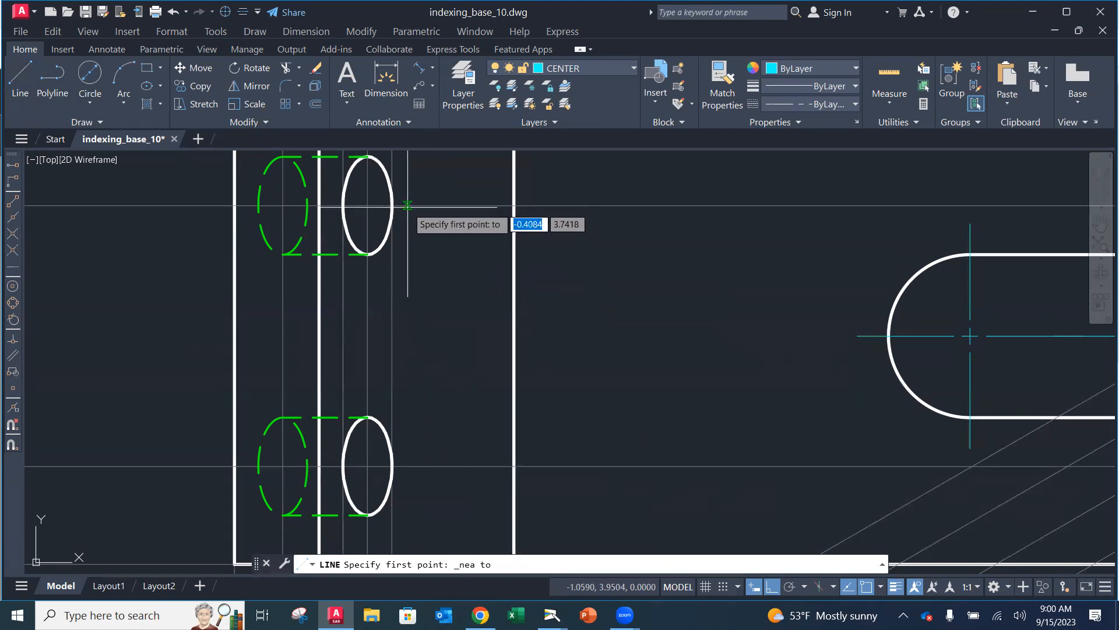
pyautogui.click(426, 205)
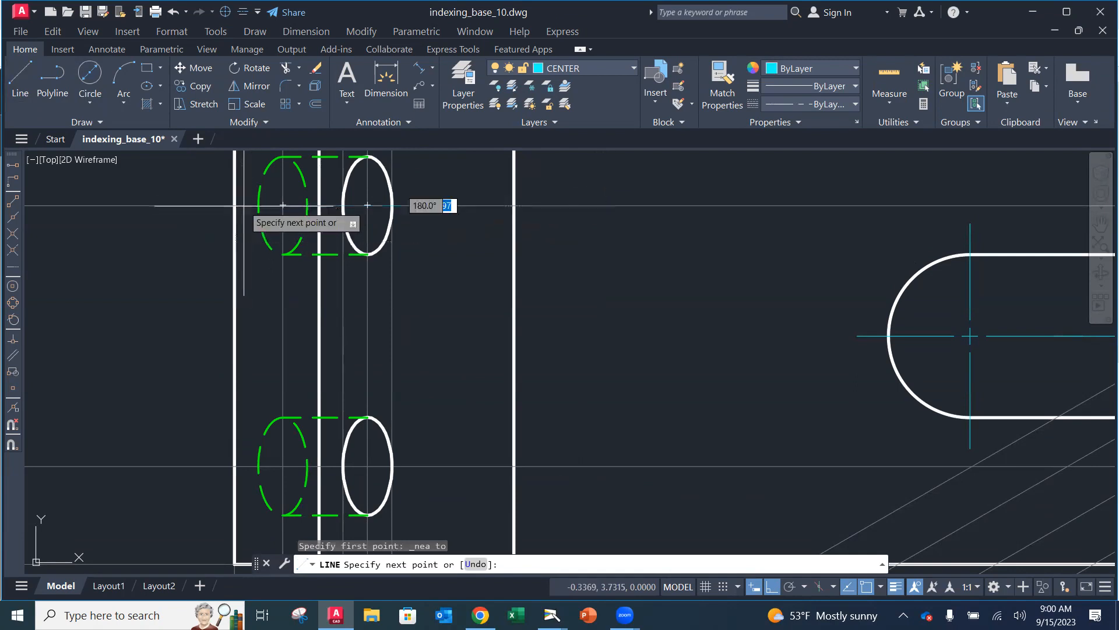
pyautogui.keyDown('shift'); pyautogui.rightClick(243, 204); pyautogui.keyUp('shift')
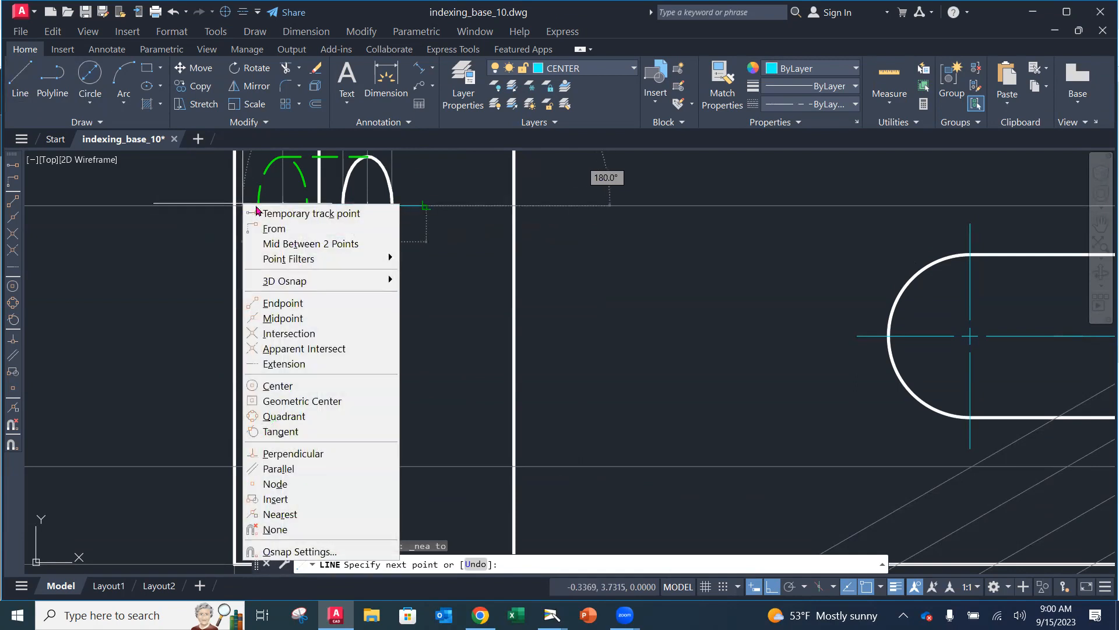
pyautogui.click(279, 509)
pyautogui.click(234, 205)
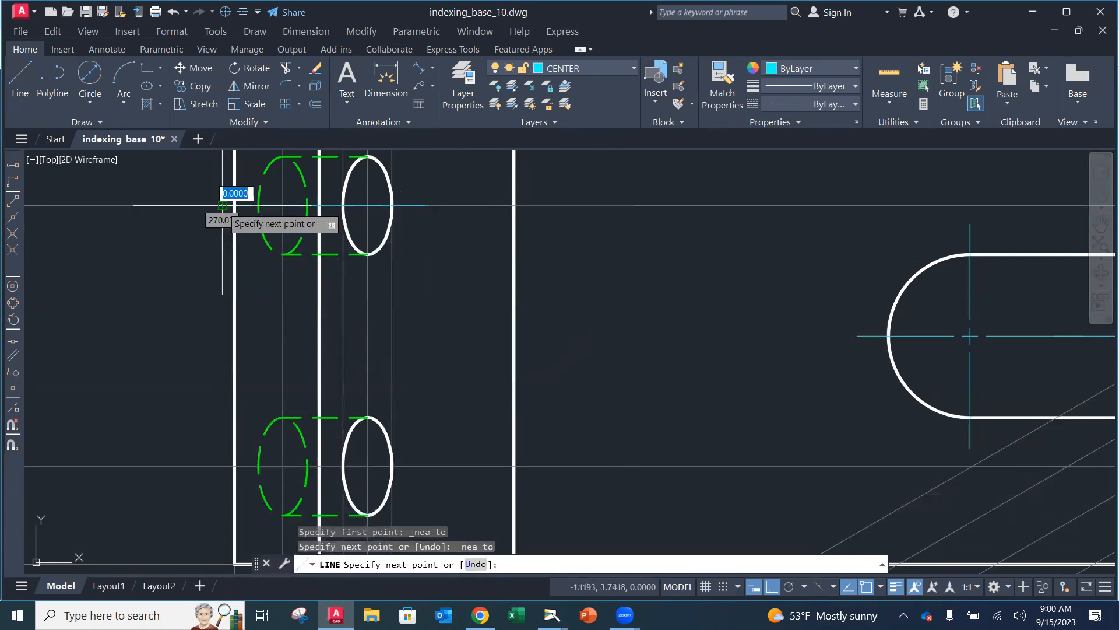
pyautogui.press('Return')
pyautogui.press('Escape')
# Copy the upper ellipses' centerline straight down onto the lower ellipses' horizontal construction line
pyautogui.scroll(-3, 431, 279)
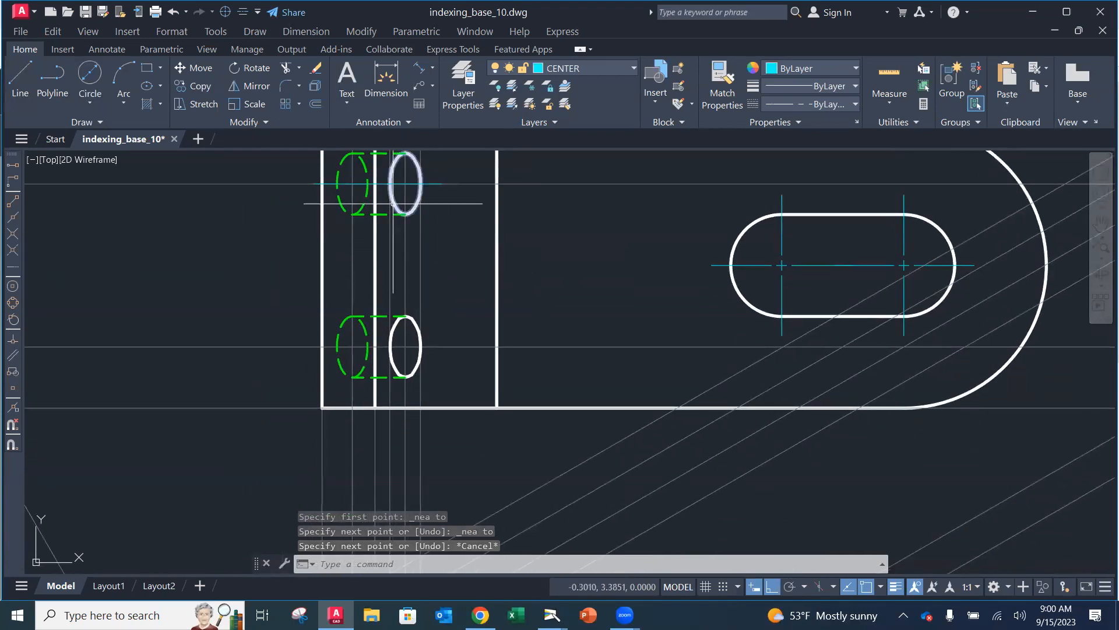
pyautogui.write('coy')
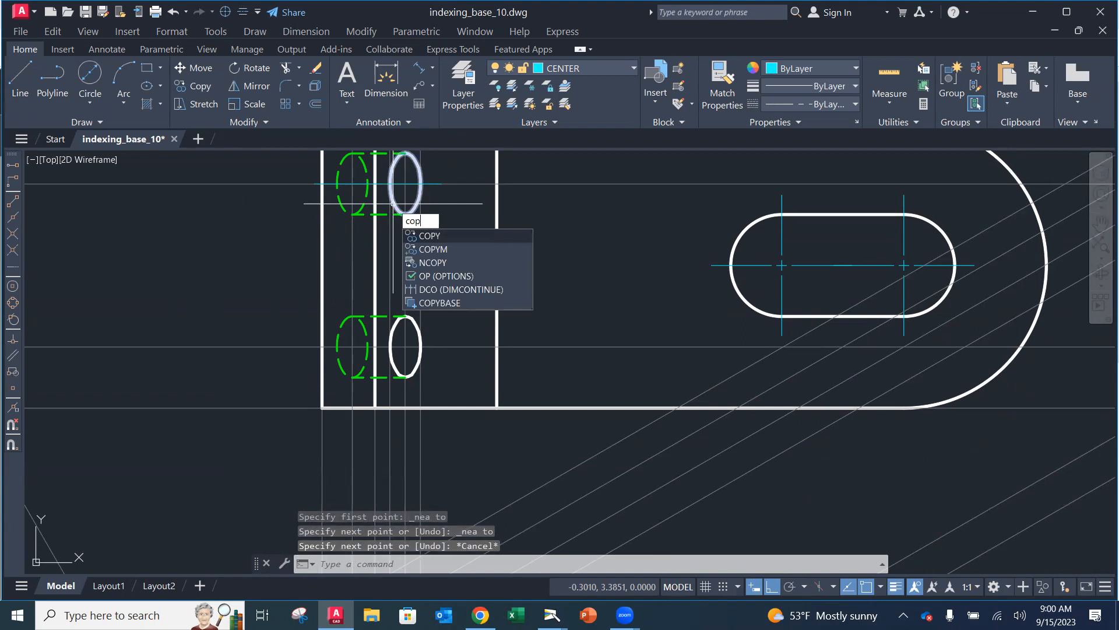
pyautogui.press('Return')
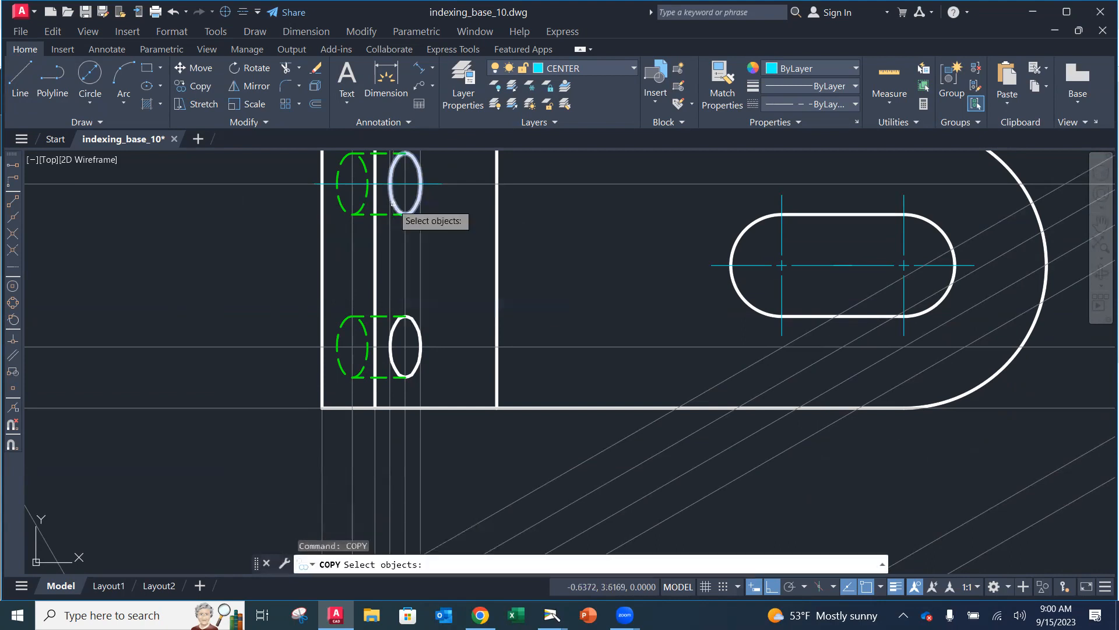
pyautogui.click(429, 185)
pyautogui.press('Return')
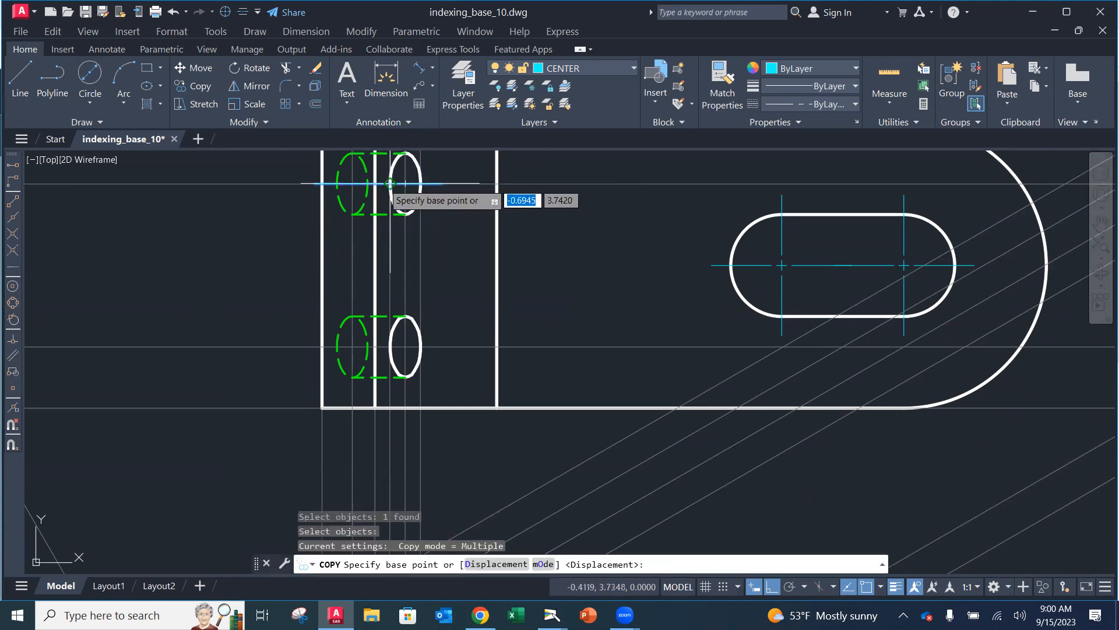
pyautogui.click(320, 184)
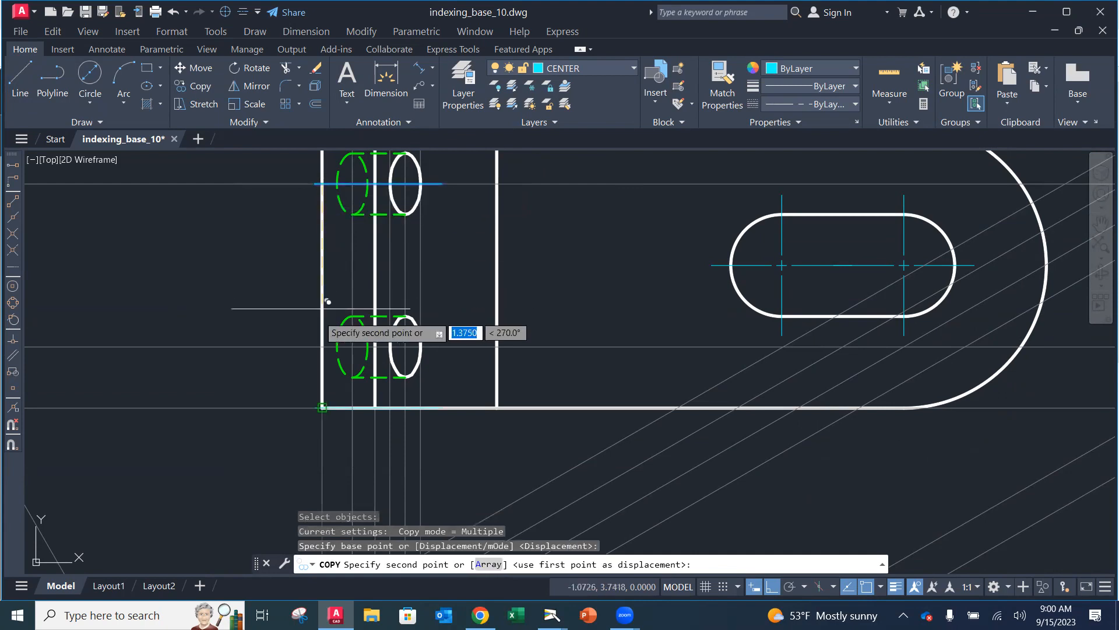
pyautogui.press('Escape')
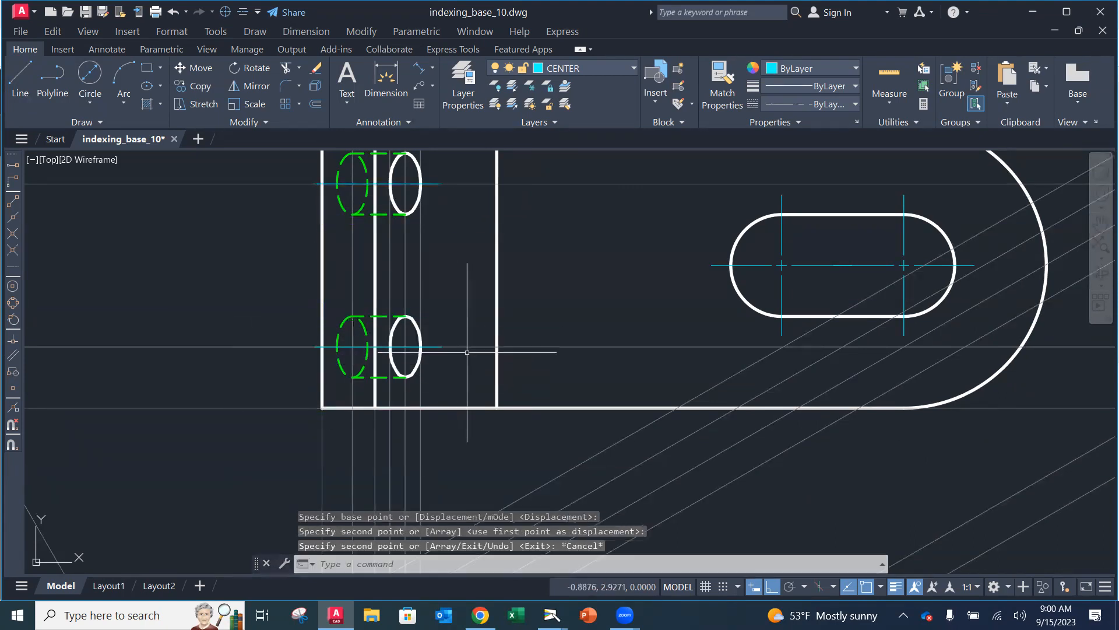
# Set the linetype scale of the upper and lower hole centerlines to 0.375, closing their properties and clearing the selection
pyautogui.click(435, 347)
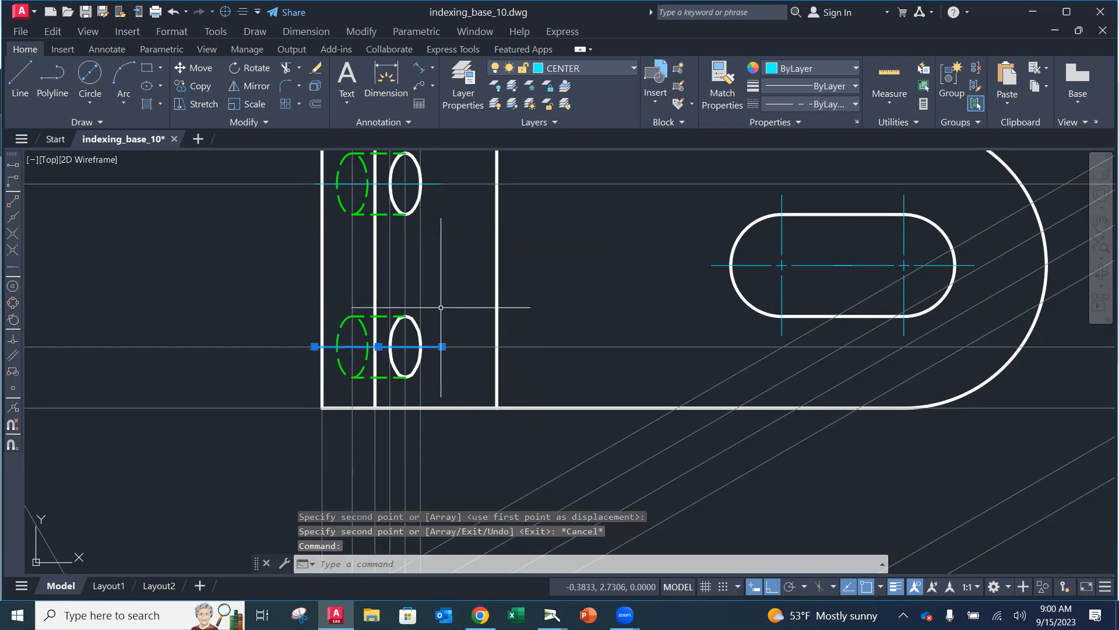
pyautogui.click(431, 185)
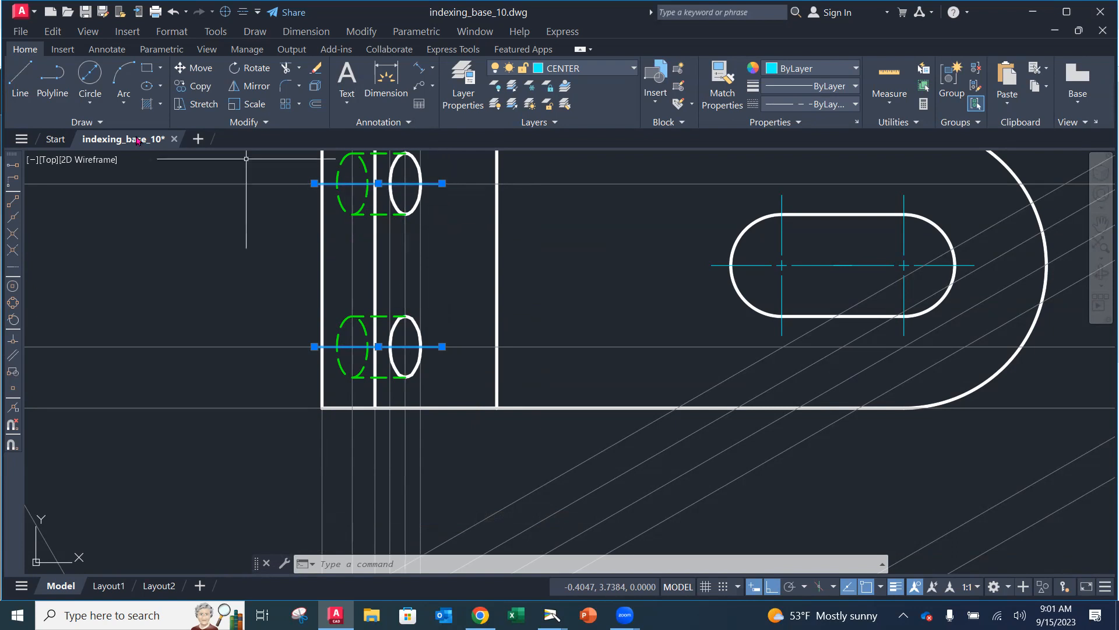
pyautogui.rightClick(406, 235)
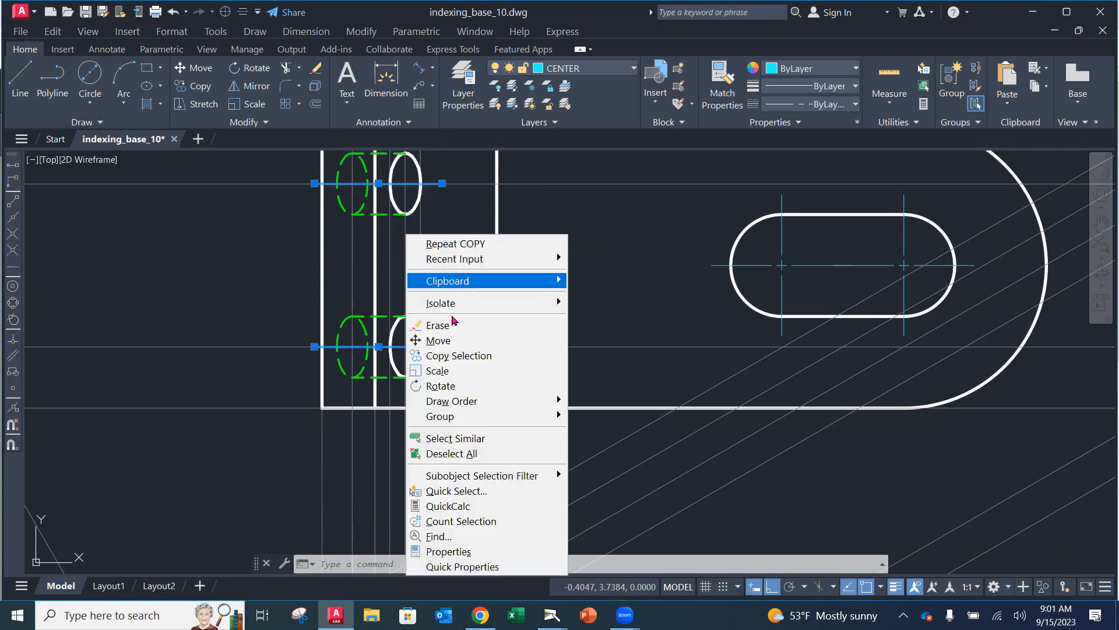
pyautogui.click(447, 551)
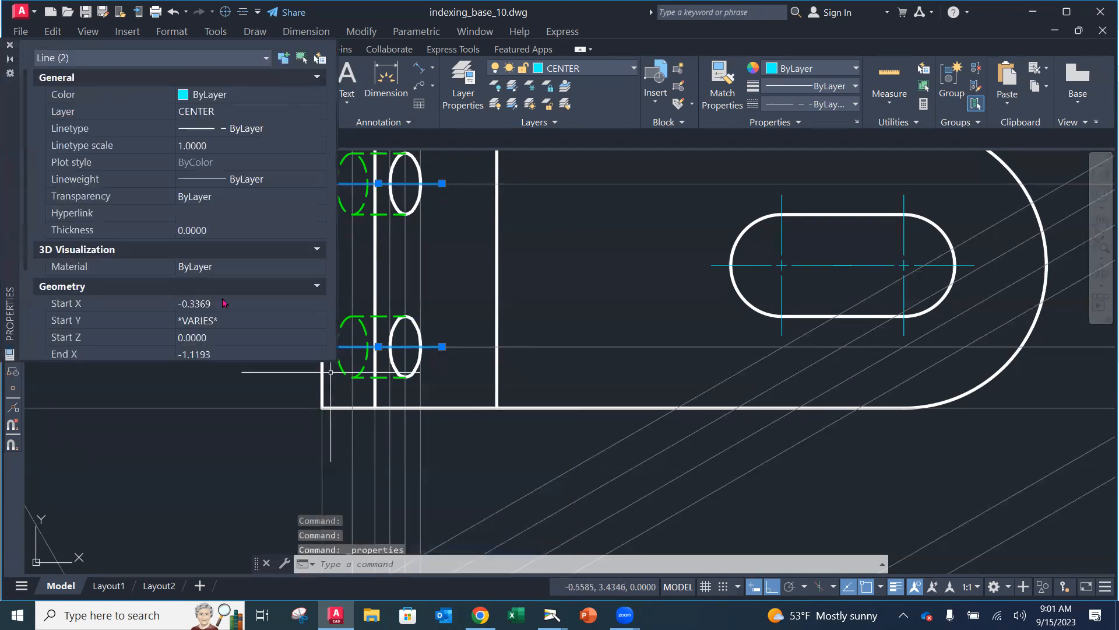
pyautogui.click(228, 146)
pyautogui.write('.37')
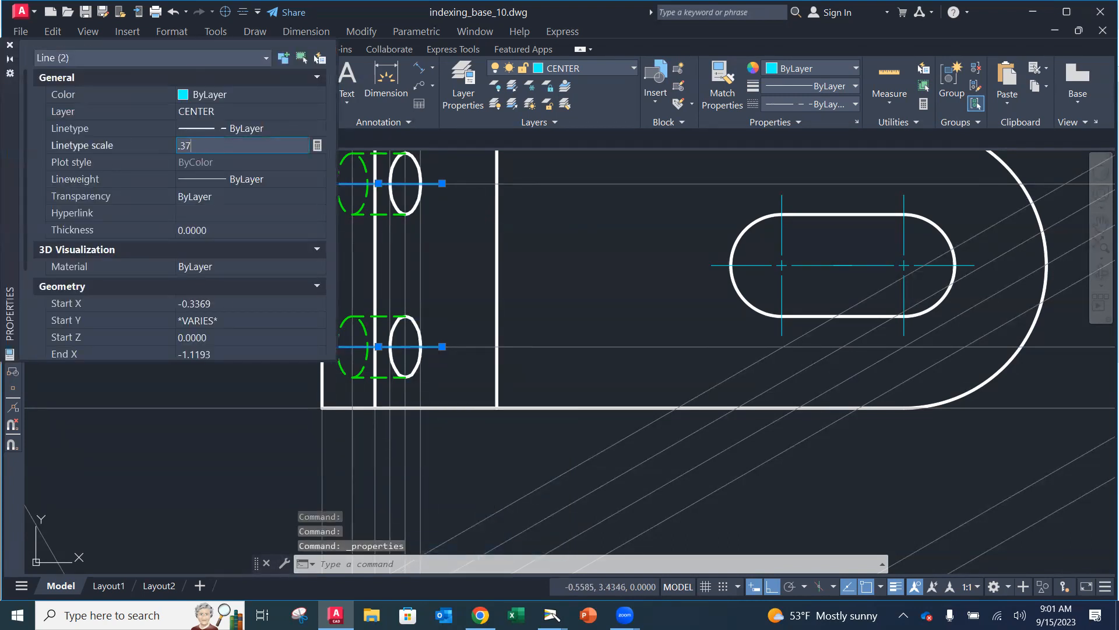
pyautogui.write('5')
pyautogui.press('Return')
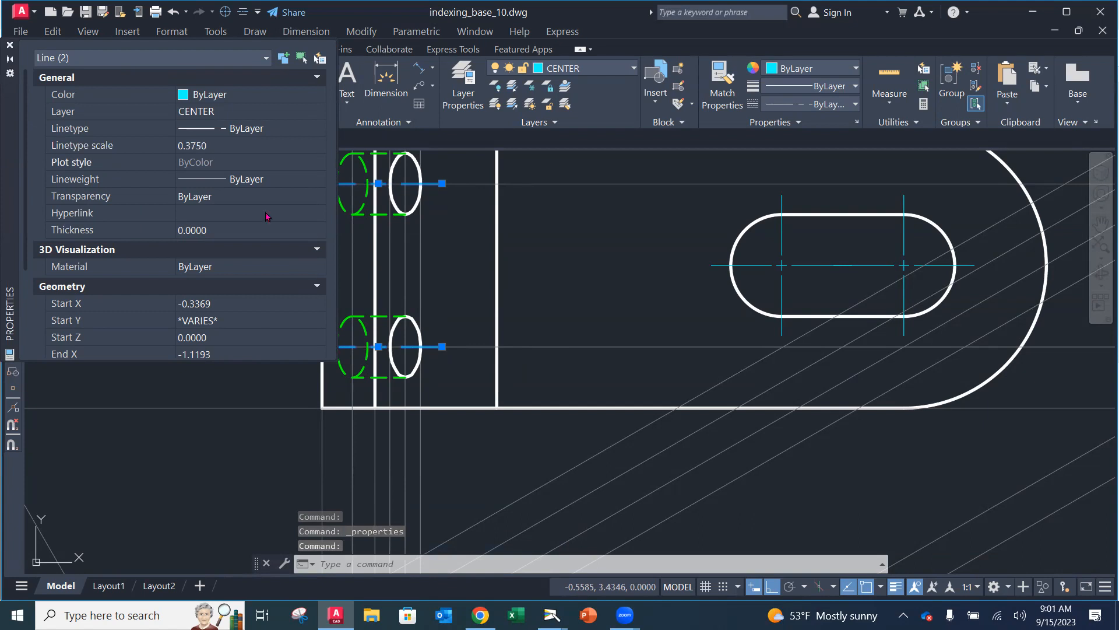
pyautogui.click(10, 45)
pyautogui.press('Escape')
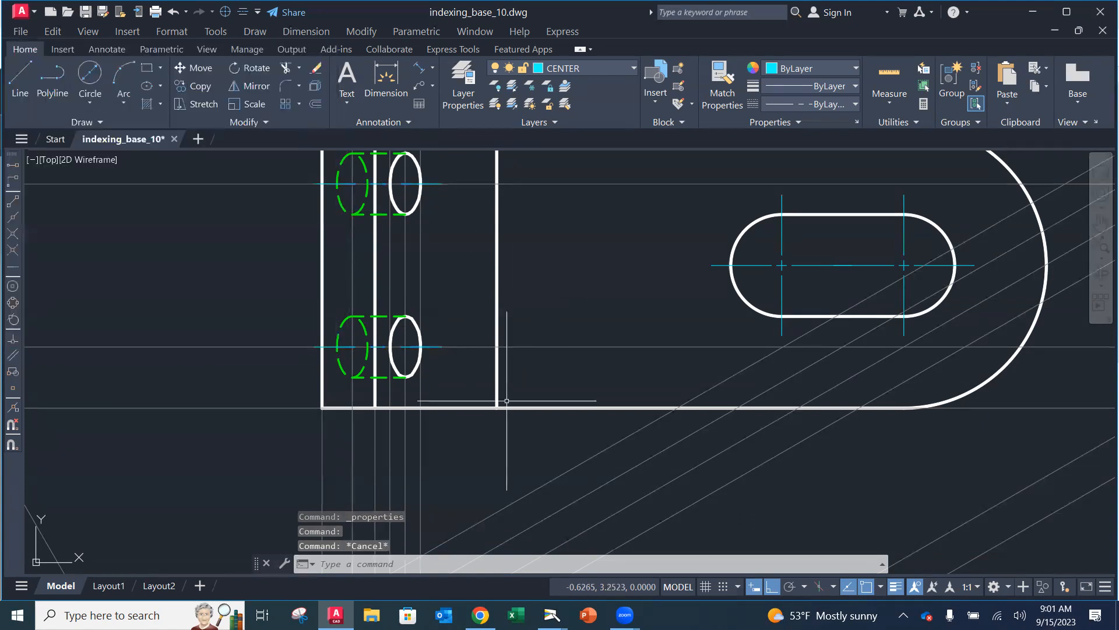
# Switch to Chrome to examine the rounded leg corners in IndexingGuide-Model-3.pdf, and return to the AutoCAD drawing
pyautogui.scroll(-2, 580, 342)
pyautogui.moveTo(584, 342)
pyautogui.mouseDown(button='middle')
pyautogui.moveTo(571, 321)
pyautogui.moveTo(504, 288)
pyautogui.mouseUp(button='middle')
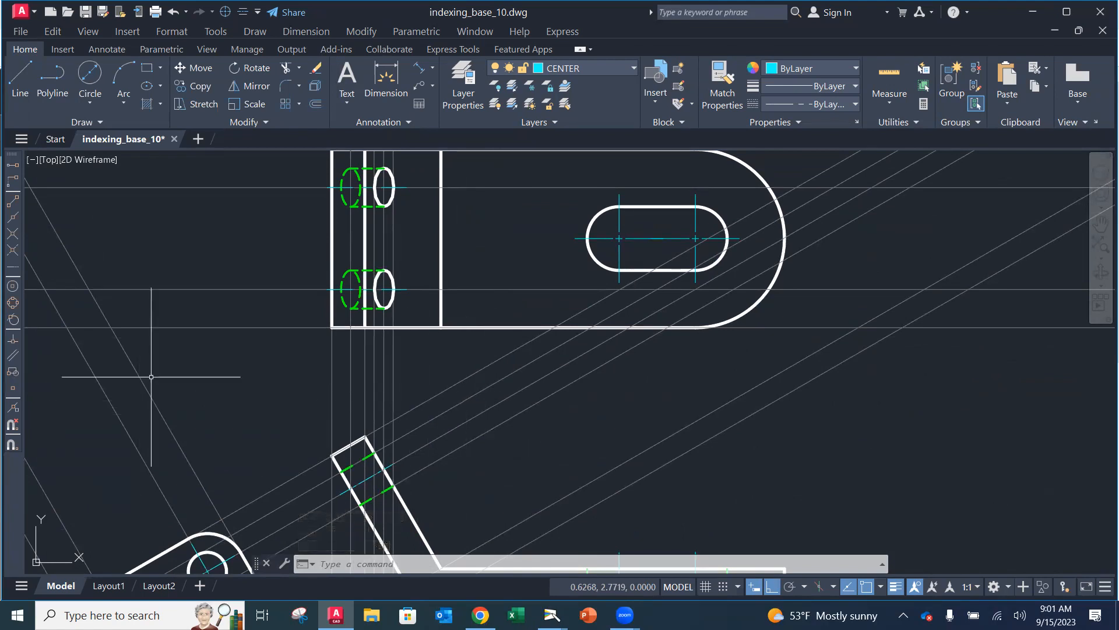
pyautogui.scroll(-2, 366, 384)
pyautogui.moveTo(404, 410)
pyautogui.mouseDown(button='middle')
pyautogui.moveTo(366, 380)
pyautogui.moveTo(320, 377)
pyautogui.mouseUp(button='middle')
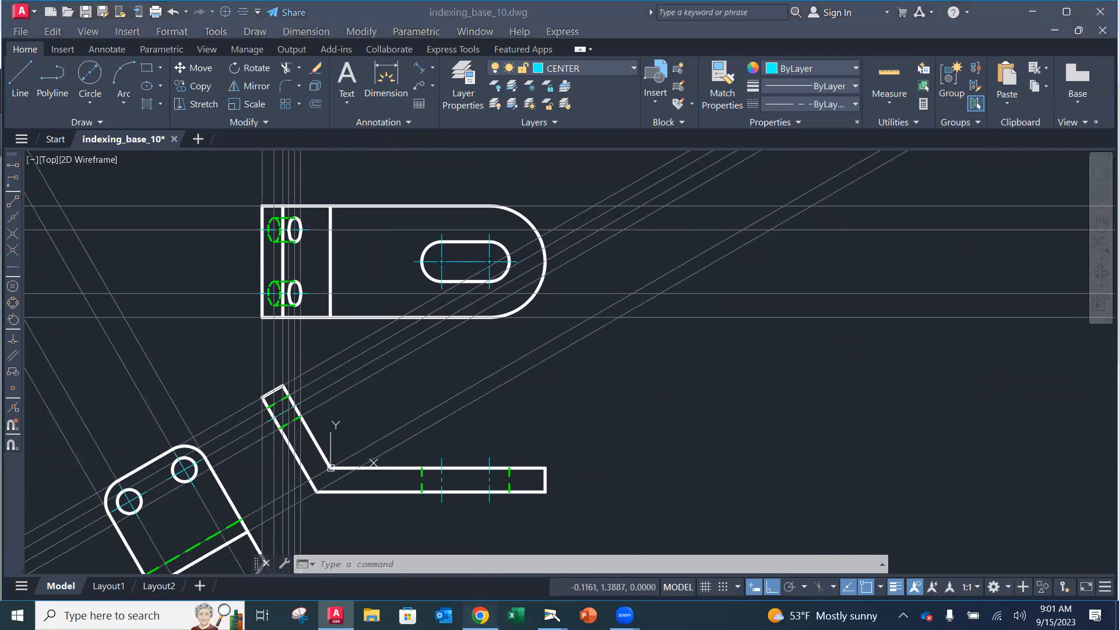
pyautogui.click(479, 615)
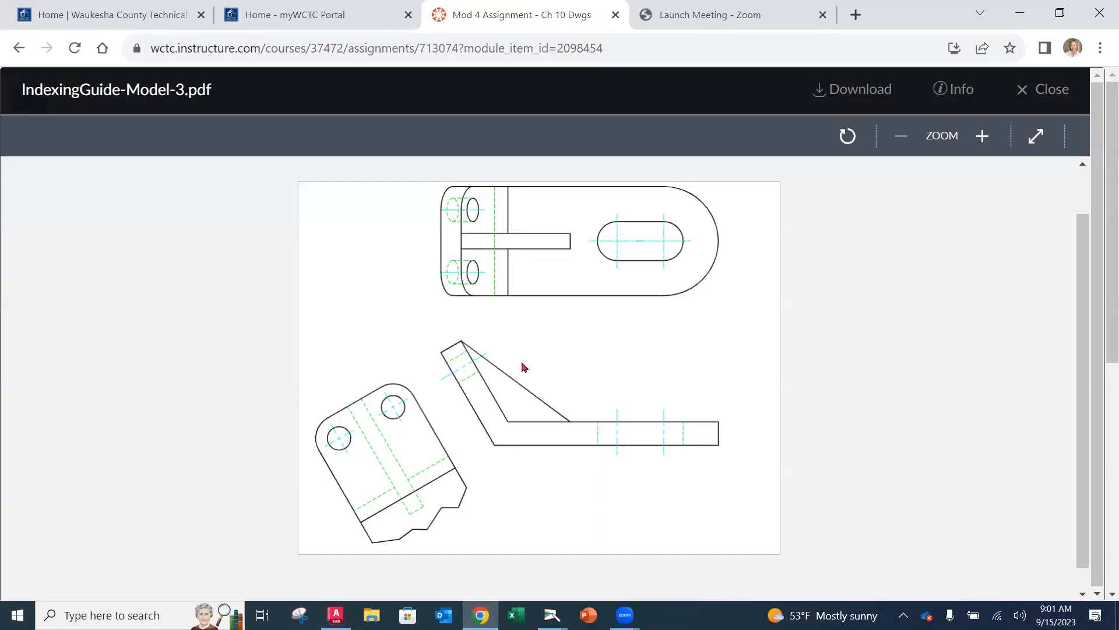
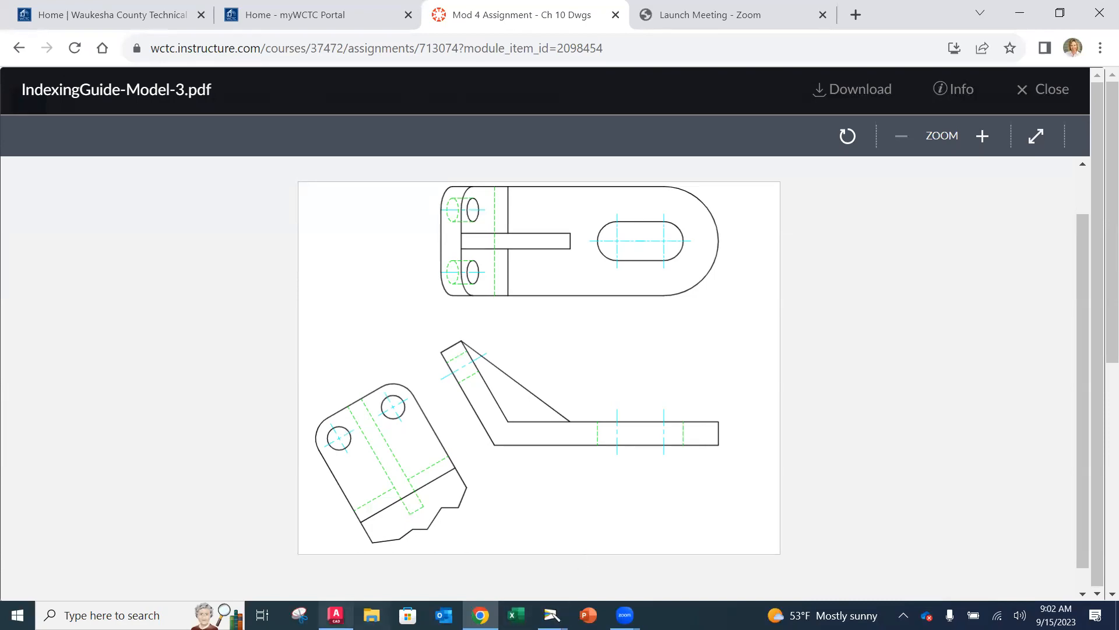
pyautogui.click(336, 614)
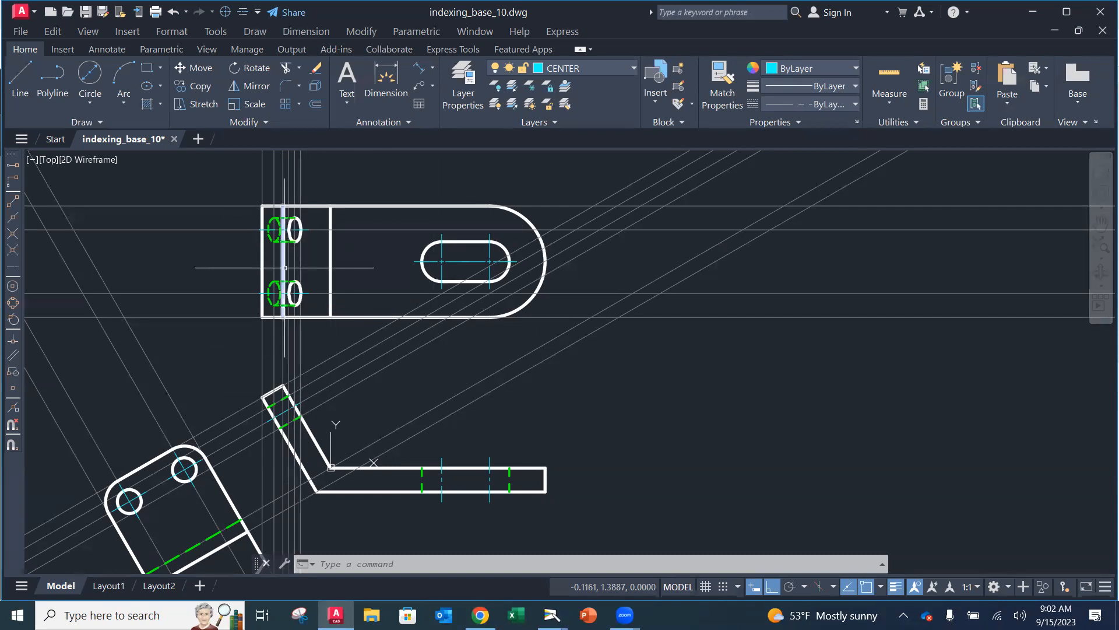
# Make OBJECT the current layer for the rounded corners of the angled leg in the top view
pyautogui.scroll(2, 308, 265)
pyautogui.moveTo(308, 264)
pyautogui.mouseDown(button='middle')
pyautogui.moveTo(305, 310)
pyautogui.moveTo(251, 320)
pyautogui.mouseUp(button='middle')
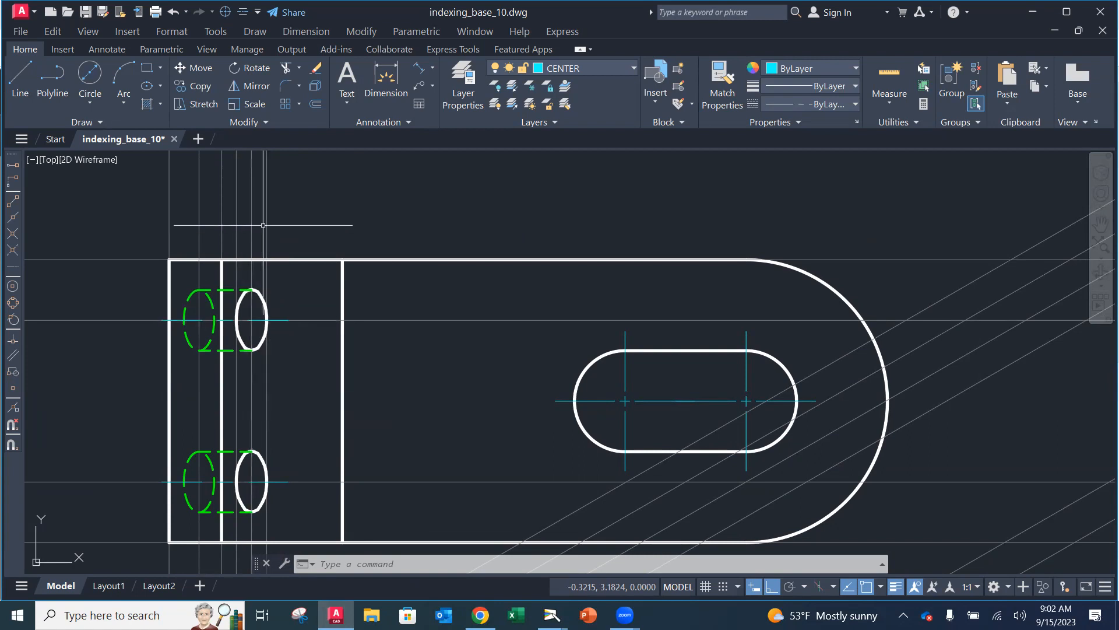
pyautogui.click(583, 68)
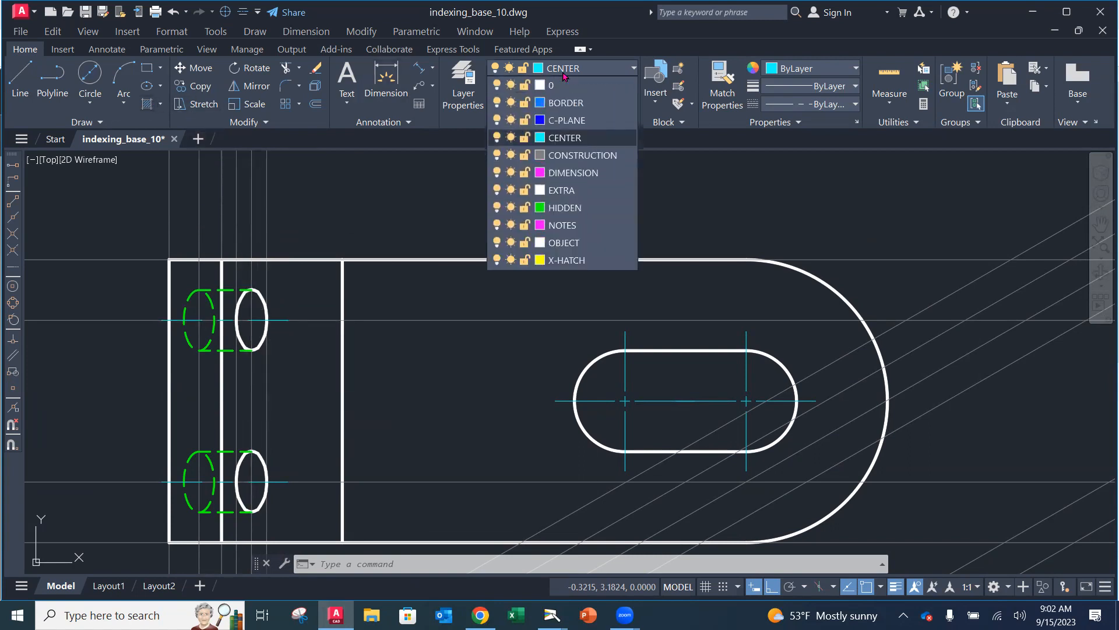
pyautogui.click(564, 242)
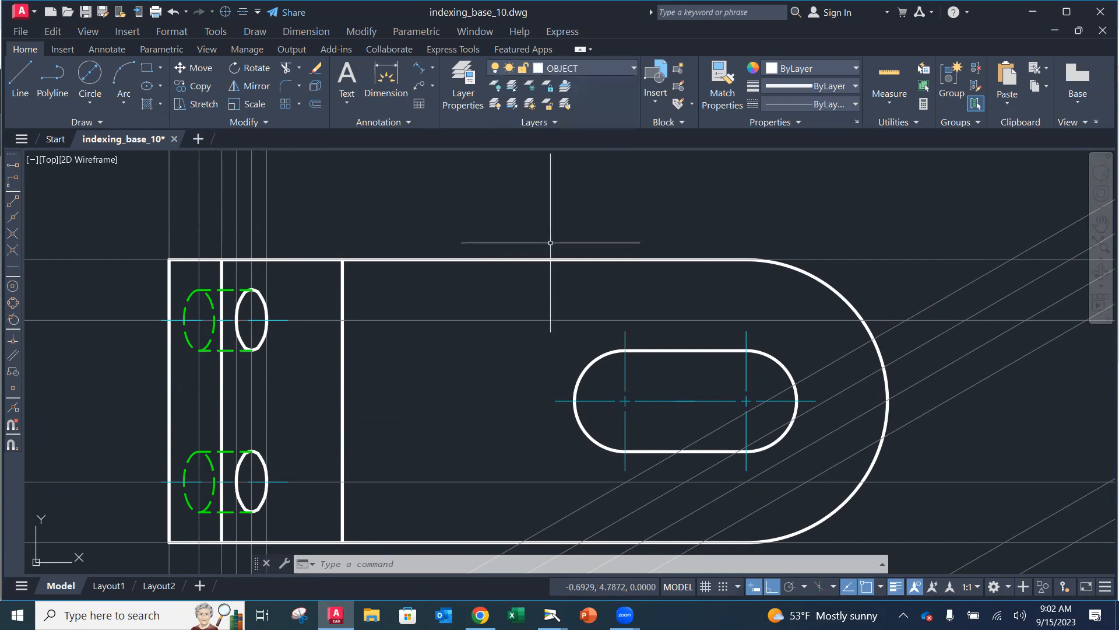
pyautogui.click(148, 87)
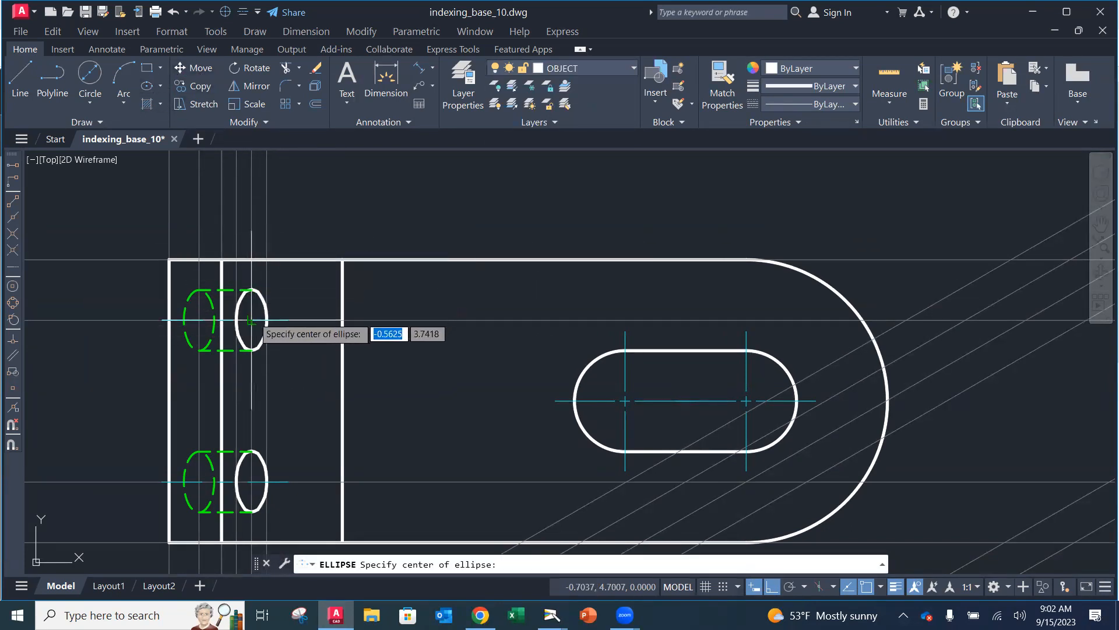
pyautogui.scroll(4, 250, 320)
pyautogui.keyDown('shift'); pyautogui.rightClick(242, 278); pyautogui.keyUp('shift')
pyautogui.click(245, 283)
pyautogui.keyDown('shift'); pyautogui.rightClick(278, 332); pyautogui.keyUp('shift')
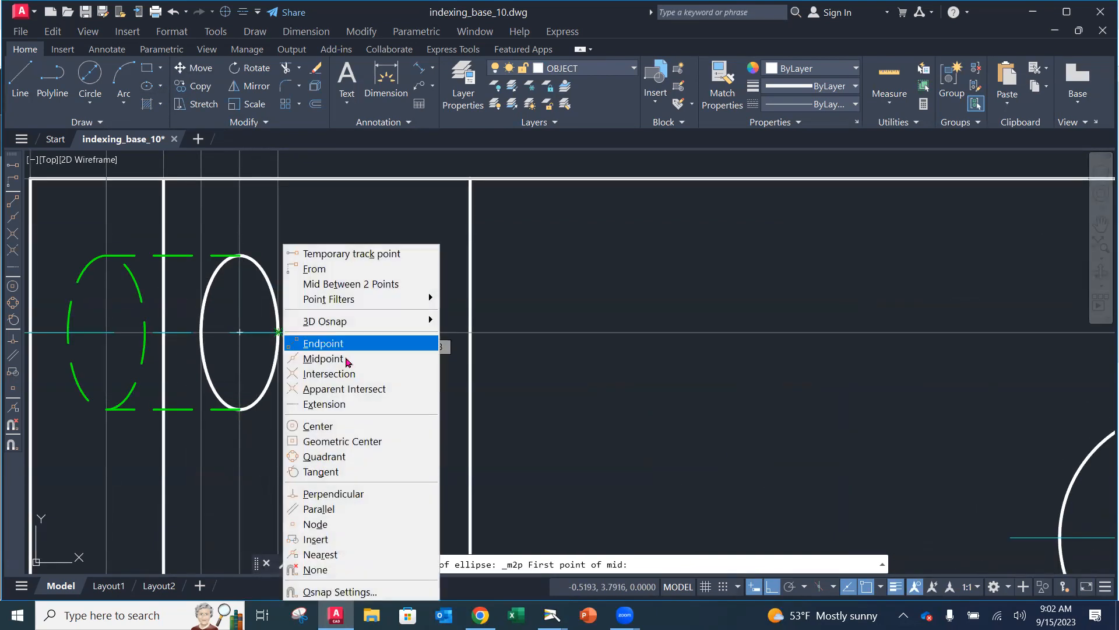
pyautogui.click(328, 374)
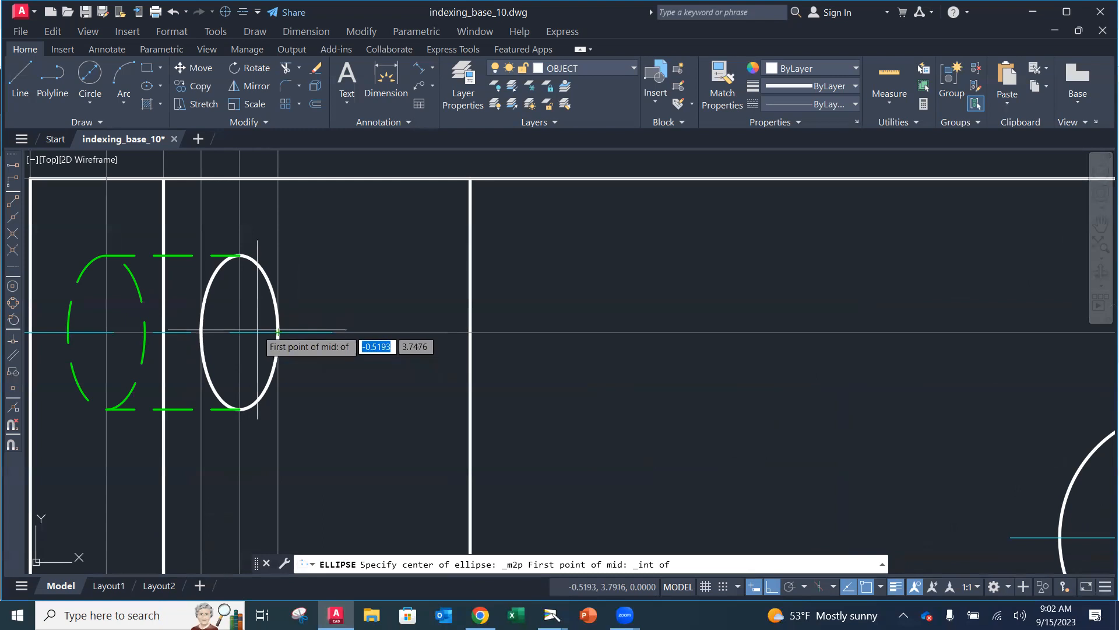
pyautogui.click(239, 332)
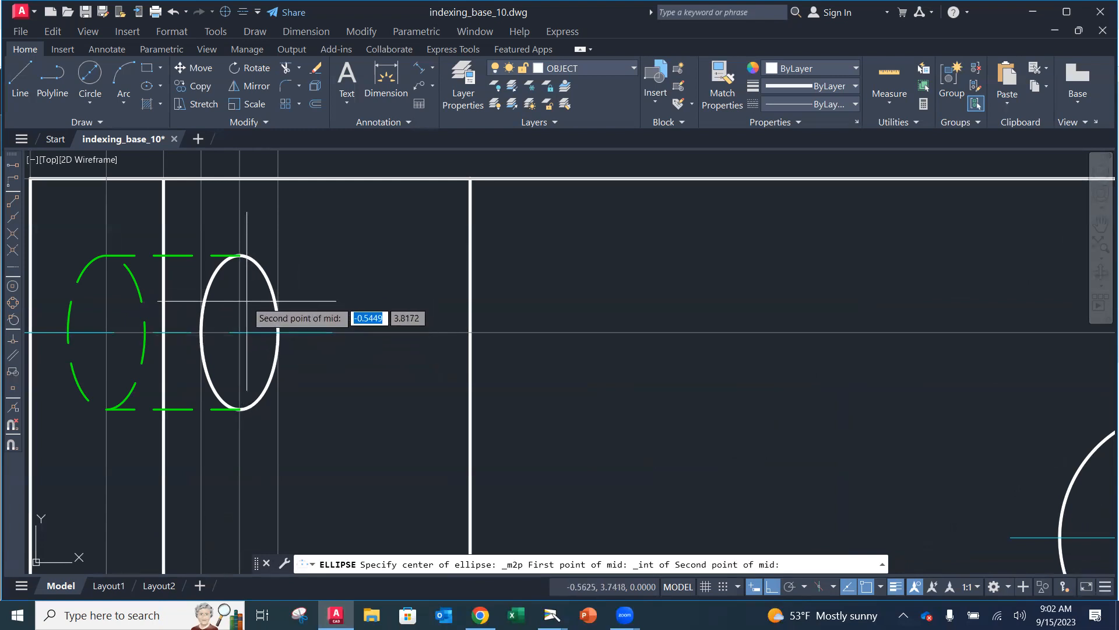
pyautogui.press('Escape')
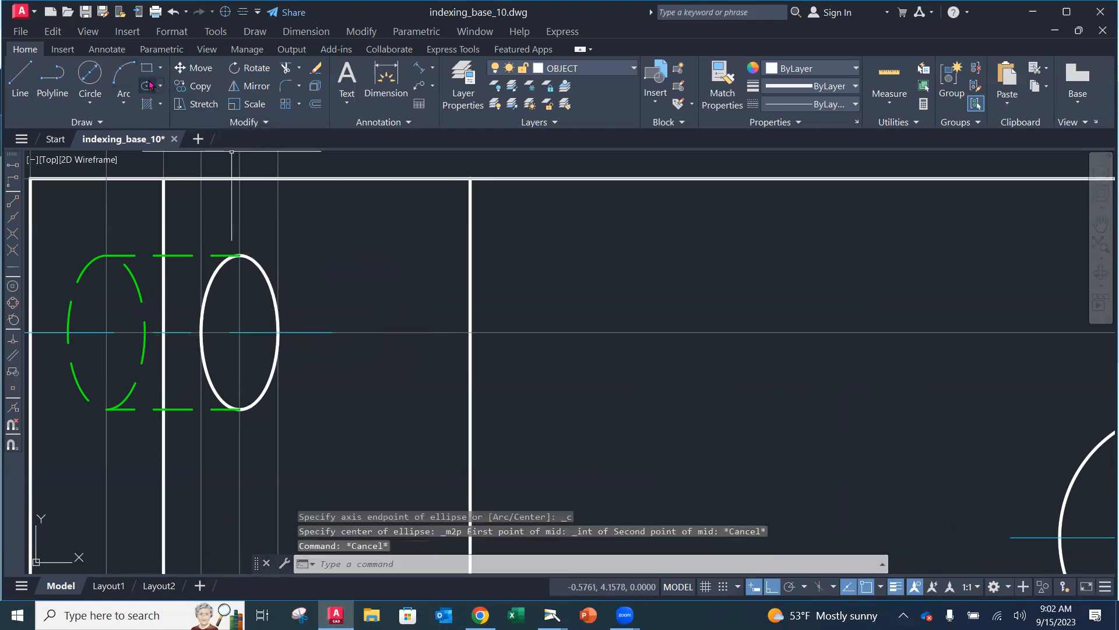
# Draw an ellipse centered on the upper visible hole, reaching the leg's inner vertical edge and the top outline, with a 0.375 vertical half-axis
pyautogui.click(150, 85)
pyautogui.keyDown('shift'); pyautogui.rightClick(413, 295); pyautogui.keyUp('shift')
pyautogui.moveTo(437, 300)
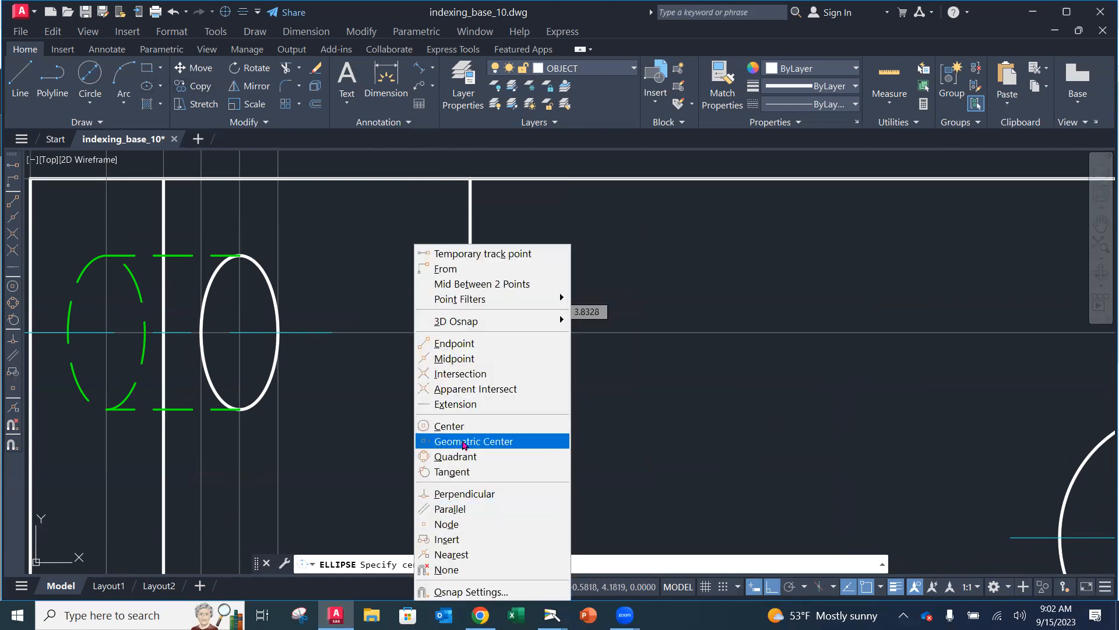
pyautogui.click(461, 373)
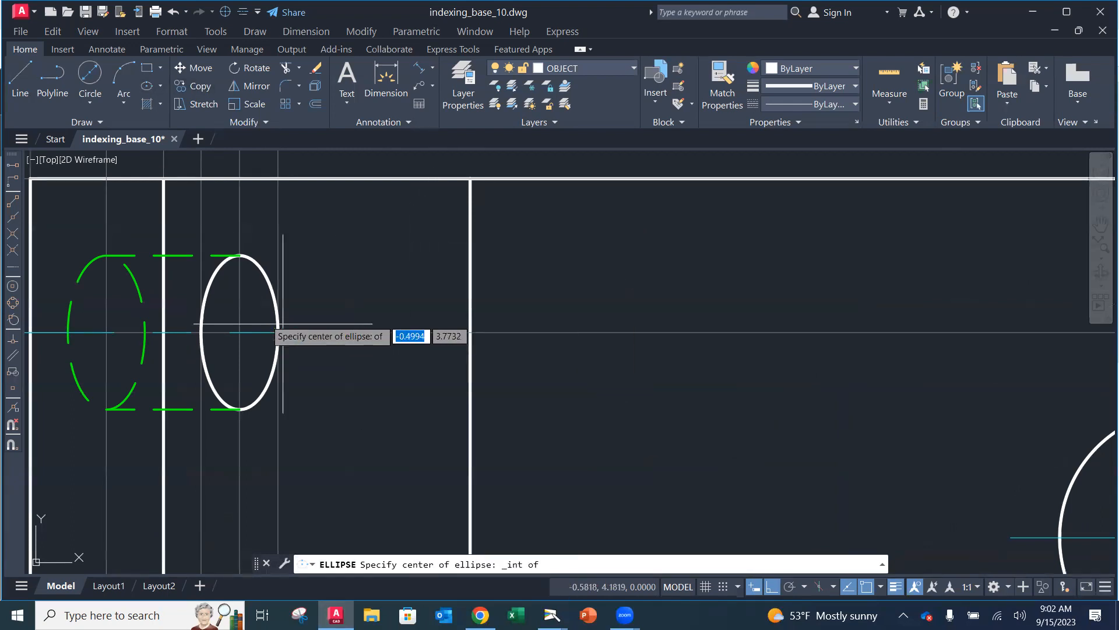
pyautogui.click(240, 333)
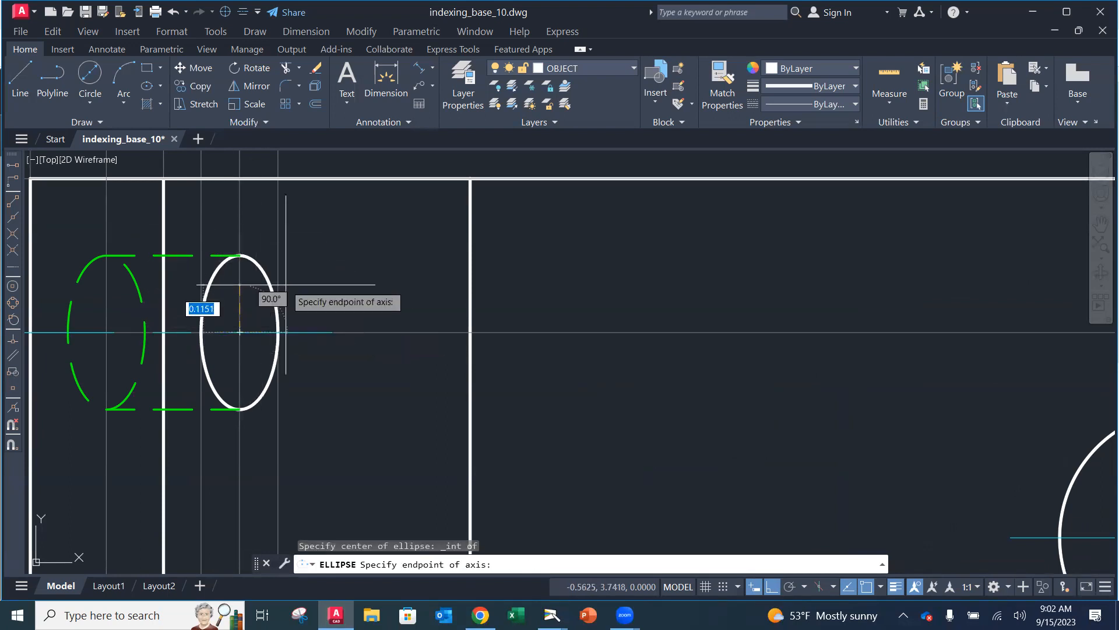
pyautogui.click(163, 333)
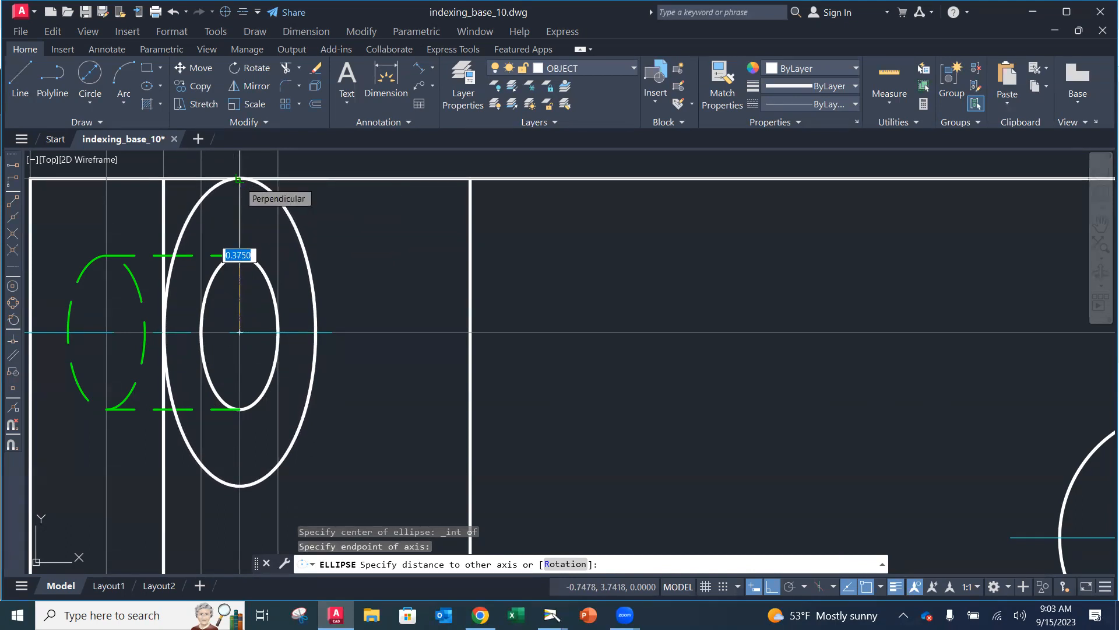
pyautogui.click(239, 180)
pyautogui.press('Escape')
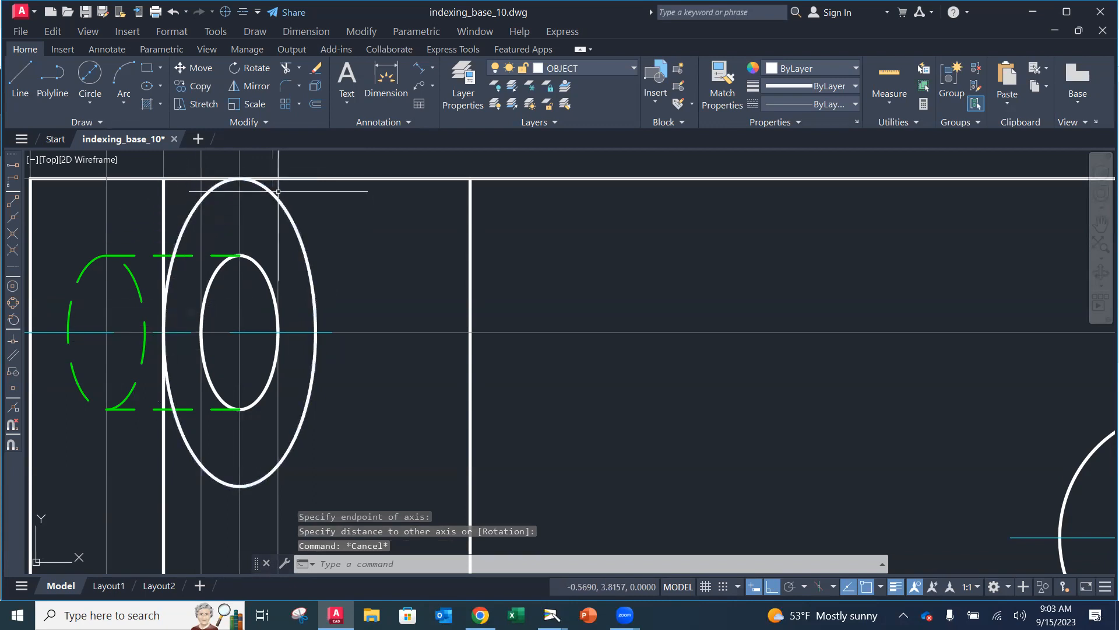
# Trim the large ellipse around the upper visible hole down to its upper-left quarter
pyautogui.click(286, 68)
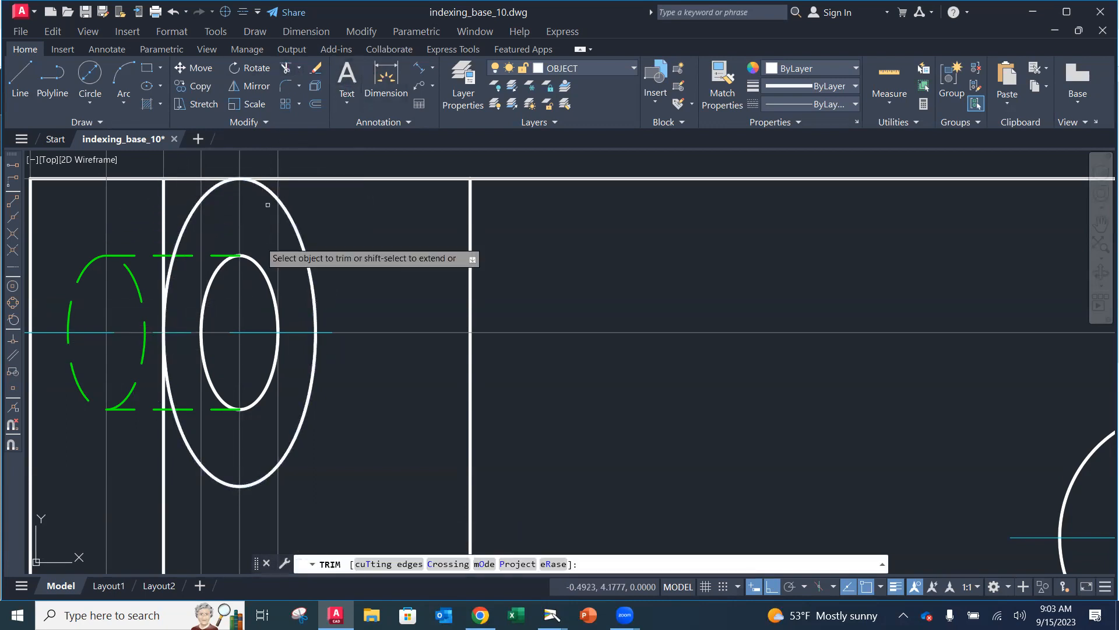
pyautogui.click(166, 375)
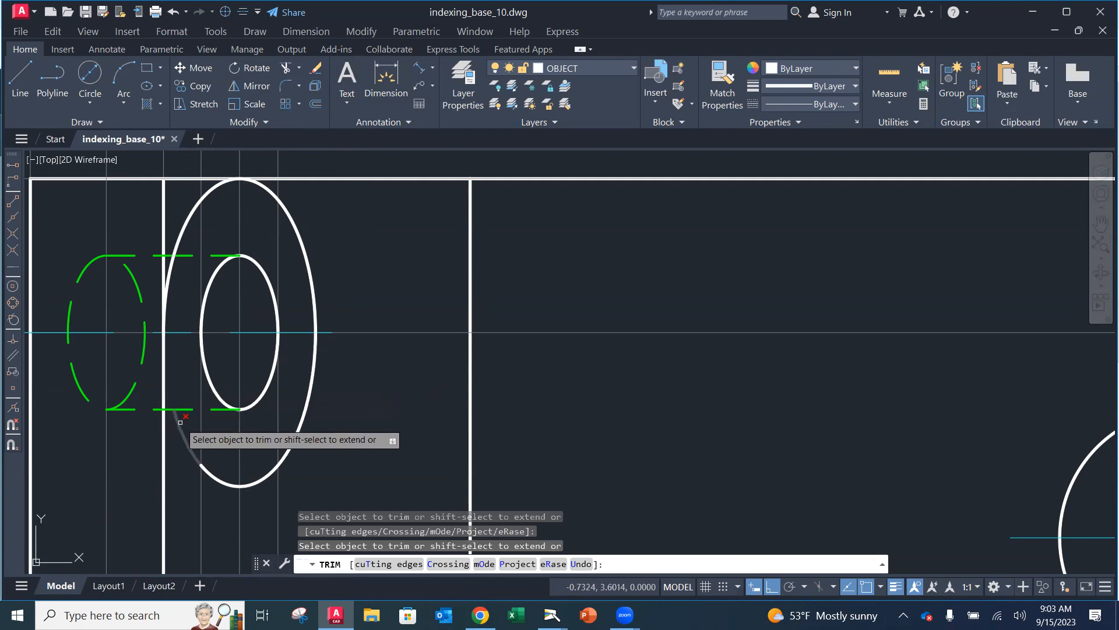
pyautogui.click(222, 476)
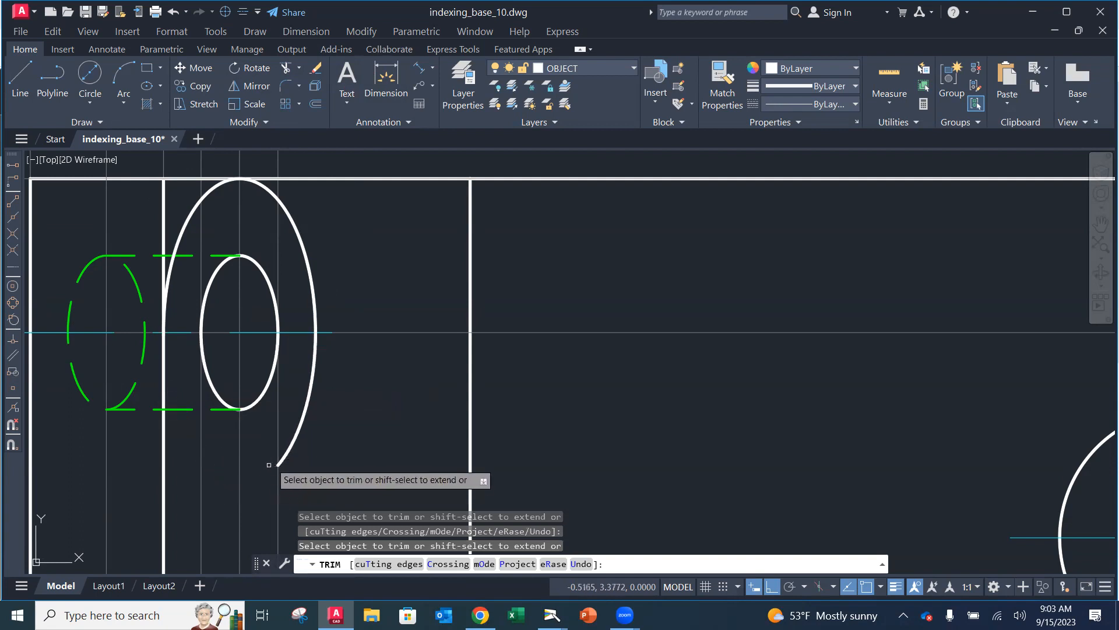
pyautogui.click(294, 451)
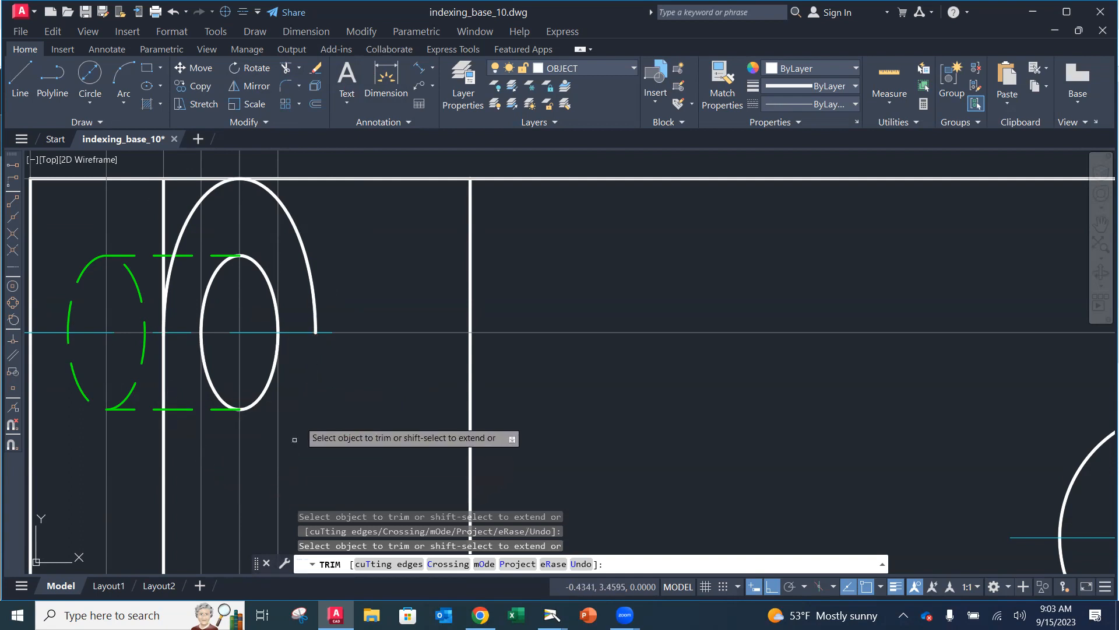
pyautogui.click(315, 314)
pyautogui.click(265, 188)
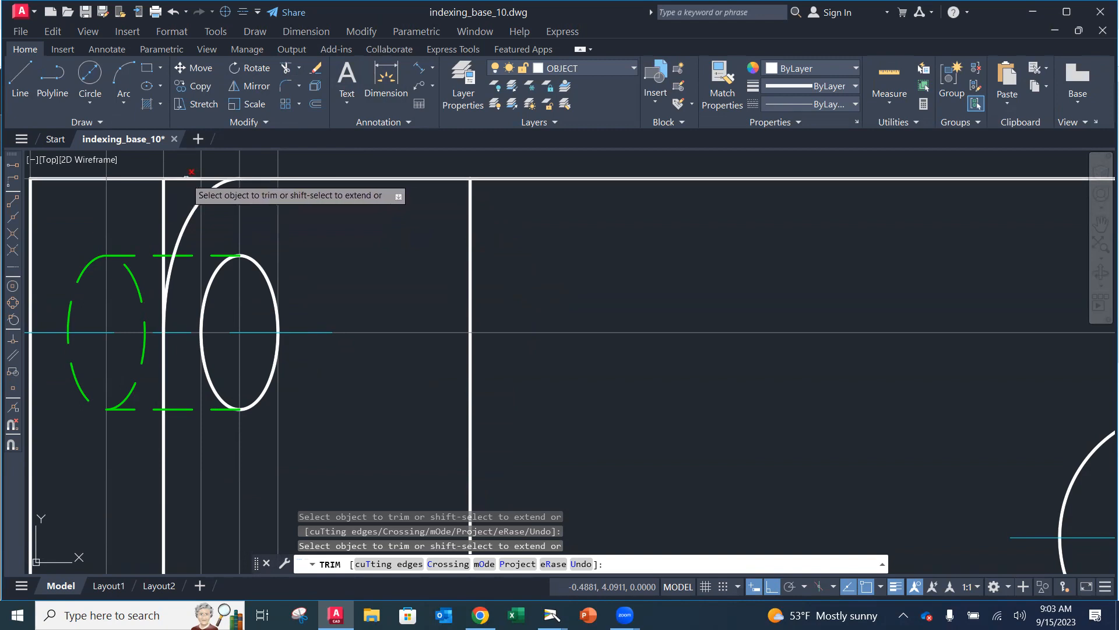
pyautogui.press('Escape')
pyautogui.press('Escape')
# Trim the top outline and the leg's inner vertical edge back to the quarter ellipse, removing the square corner
pyautogui.scroll(2, 202, 229)
pyautogui.moveTo(203, 230); pyautogui.dragTo(269, 356, button='middle')
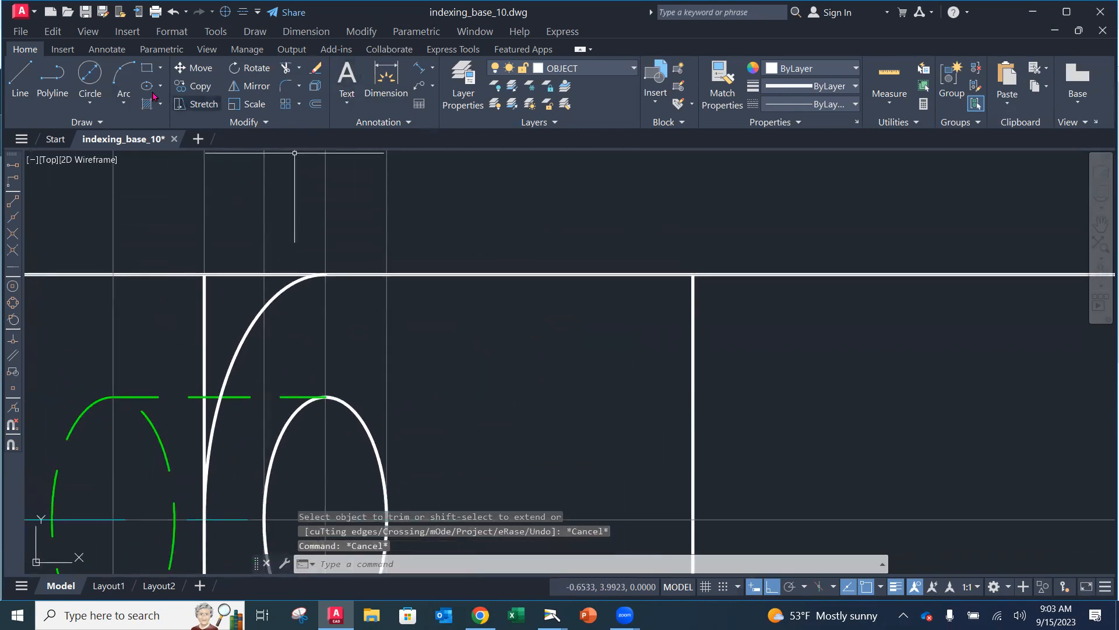
pyautogui.click(286, 69)
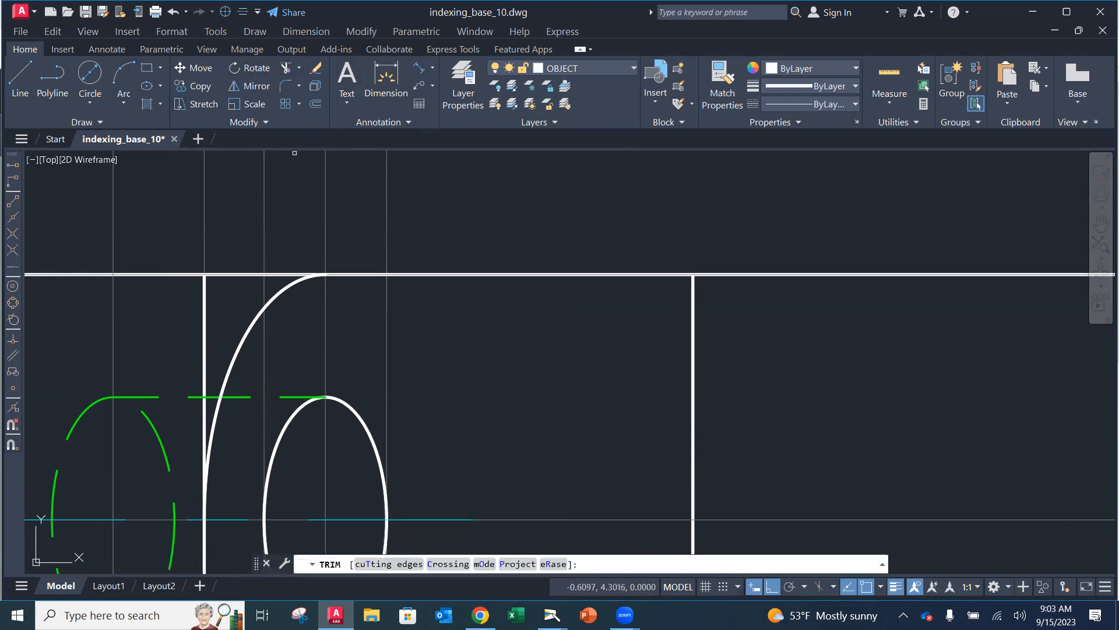
pyautogui.click(230, 273)
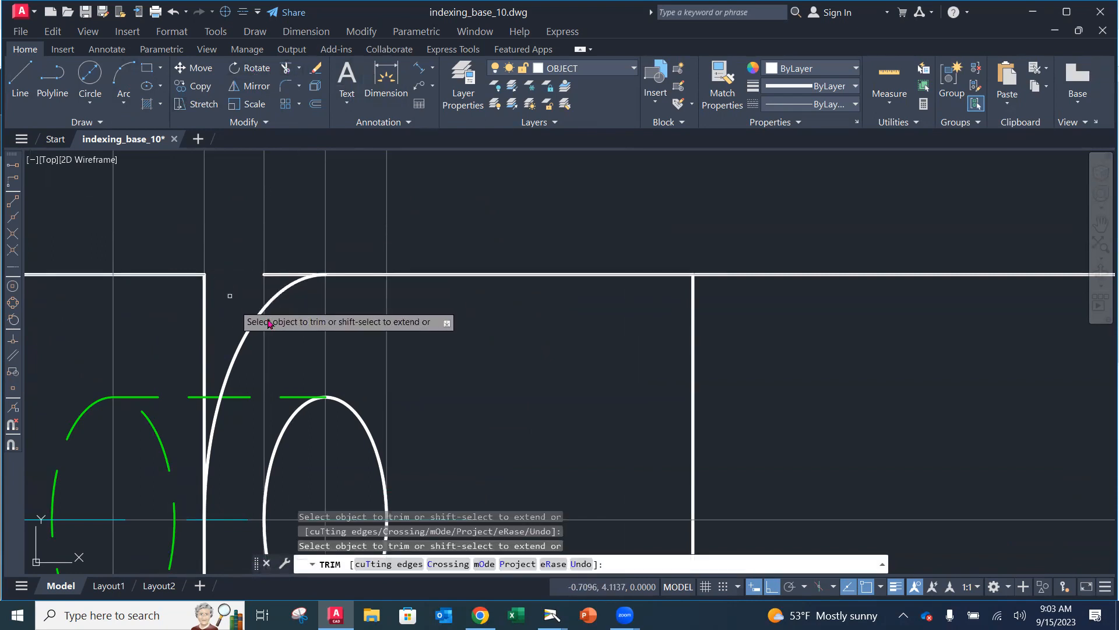
pyautogui.click(278, 275)
pyautogui.click(207, 352)
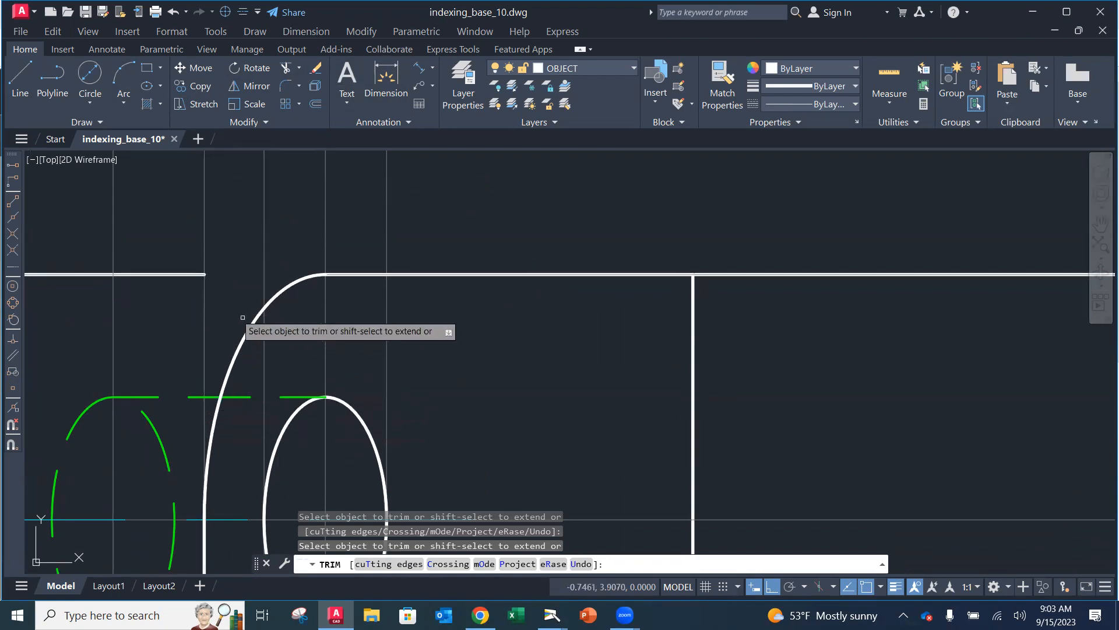
pyautogui.press('Escape')
pyautogui.scroll(-3, 219, 326)
pyautogui.moveTo(220, 332); pyautogui.dragTo(271, 278, button='middle')
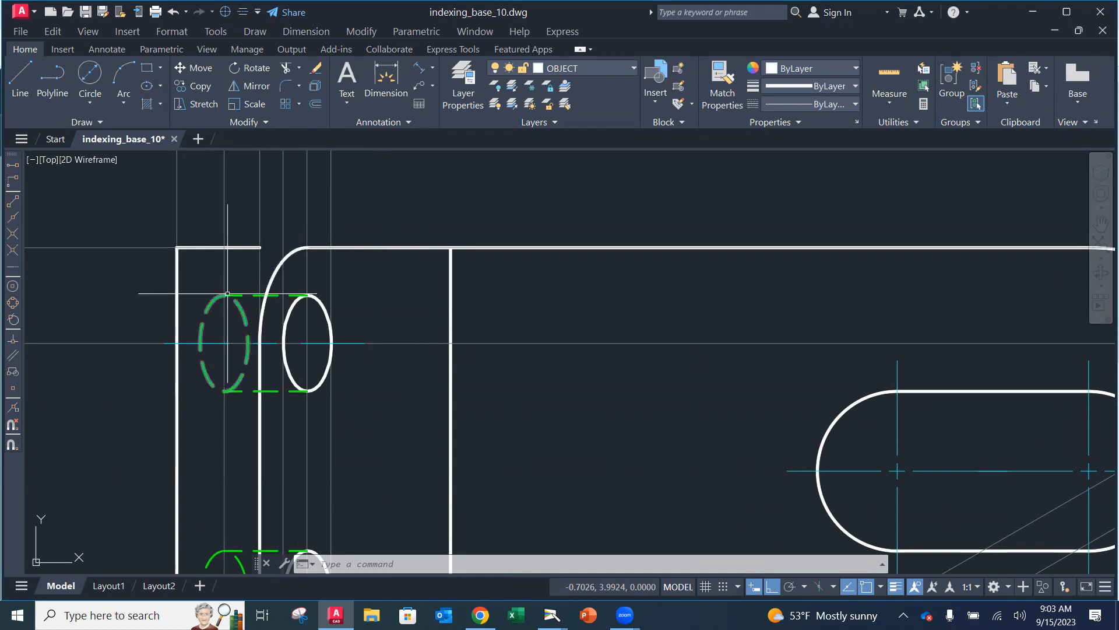
# Draw an ellipse centered on the upper hidden hole, reaching the leg's outer vertical edge and the top outline, with a 0.375 vertical half-axis
pyautogui.click(150, 89)
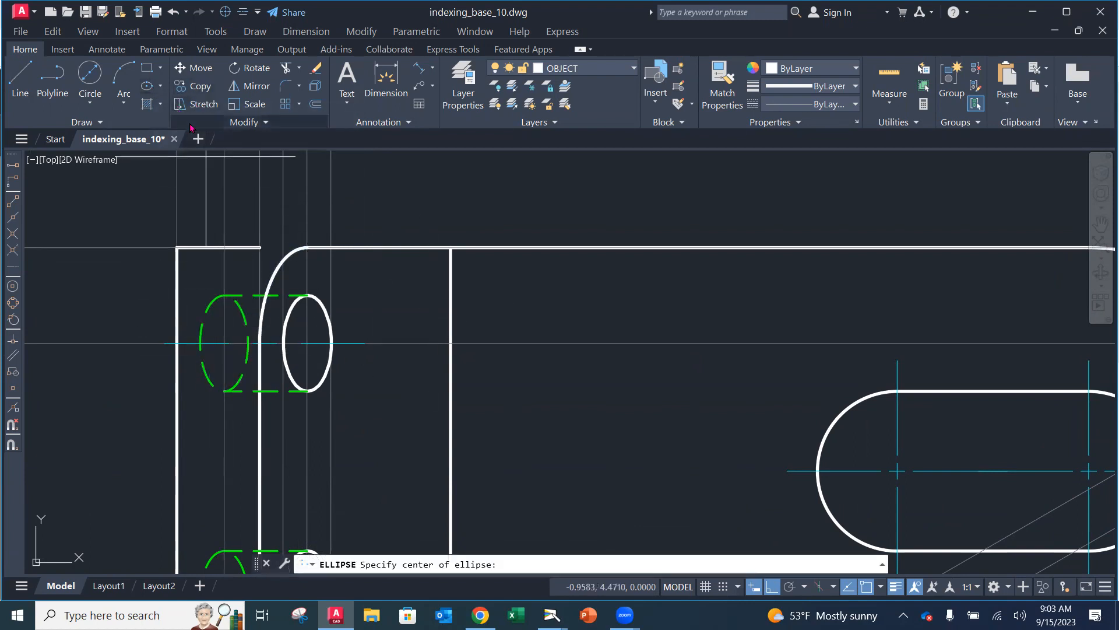
pyautogui.keyDown('shift'); pyautogui.rightClick(230, 336); pyautogui.keyUp('shift')
pyautogui.click(232, 340)
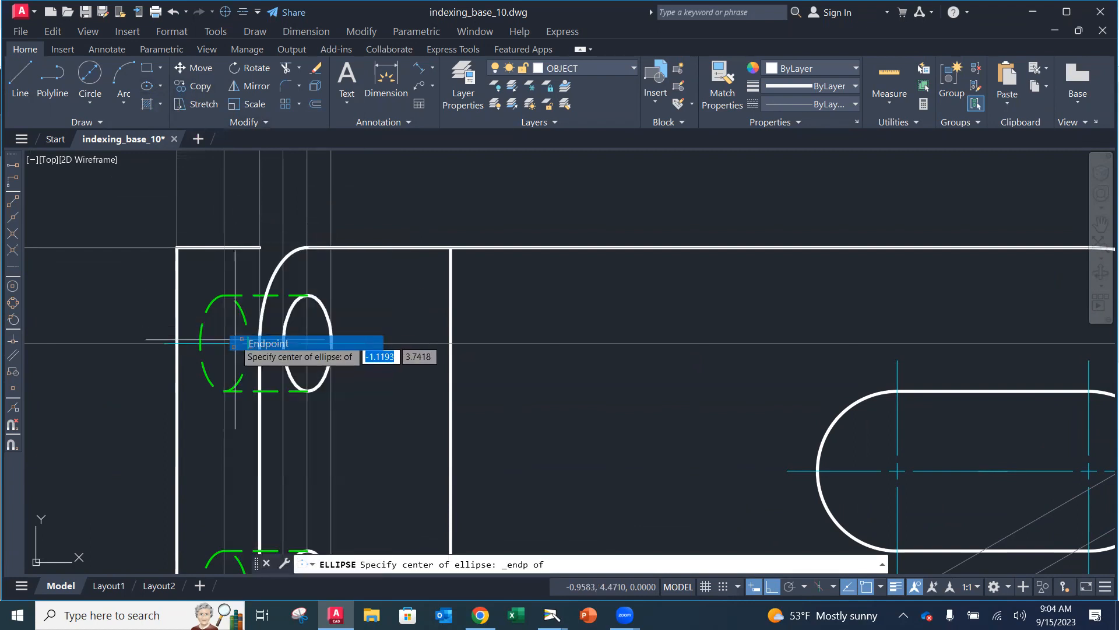
pyautogui.keyDown('shift'); pyautogui.rightClick(225, 386); pyautogui.keyUp('shift')
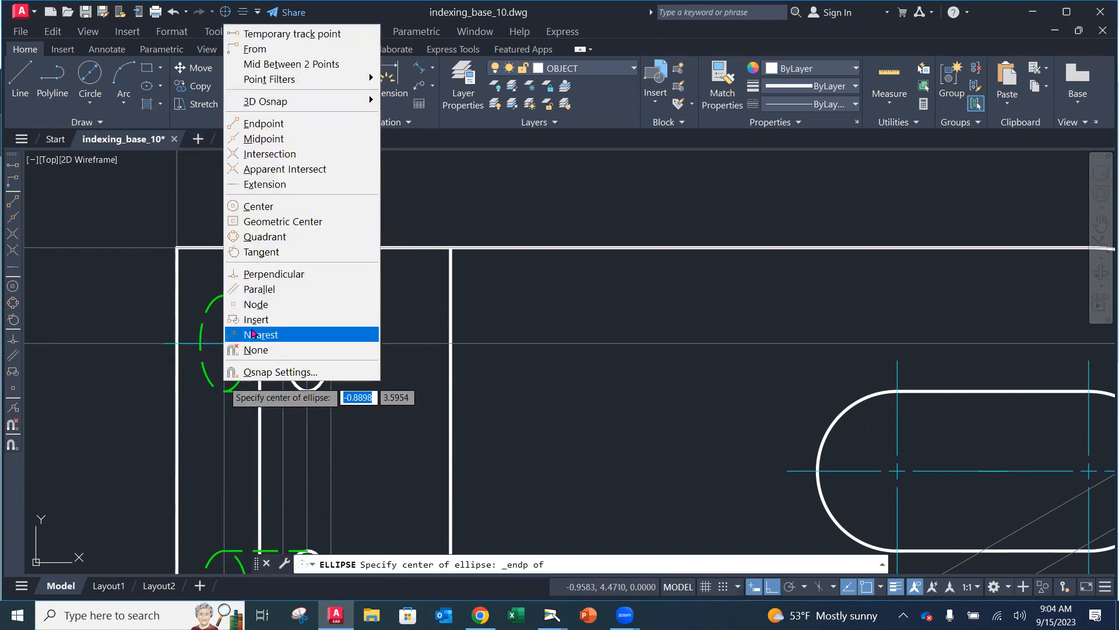
pyautogui.click(265, 156)
pyautogui.click(224, 343)
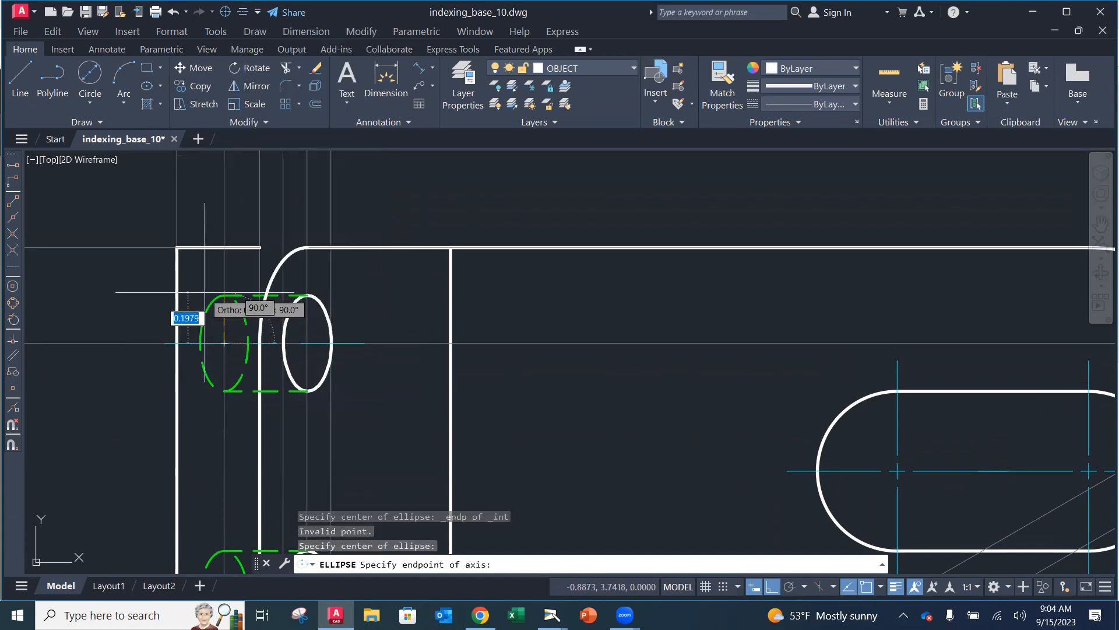
pyautogui.click(176, 343)
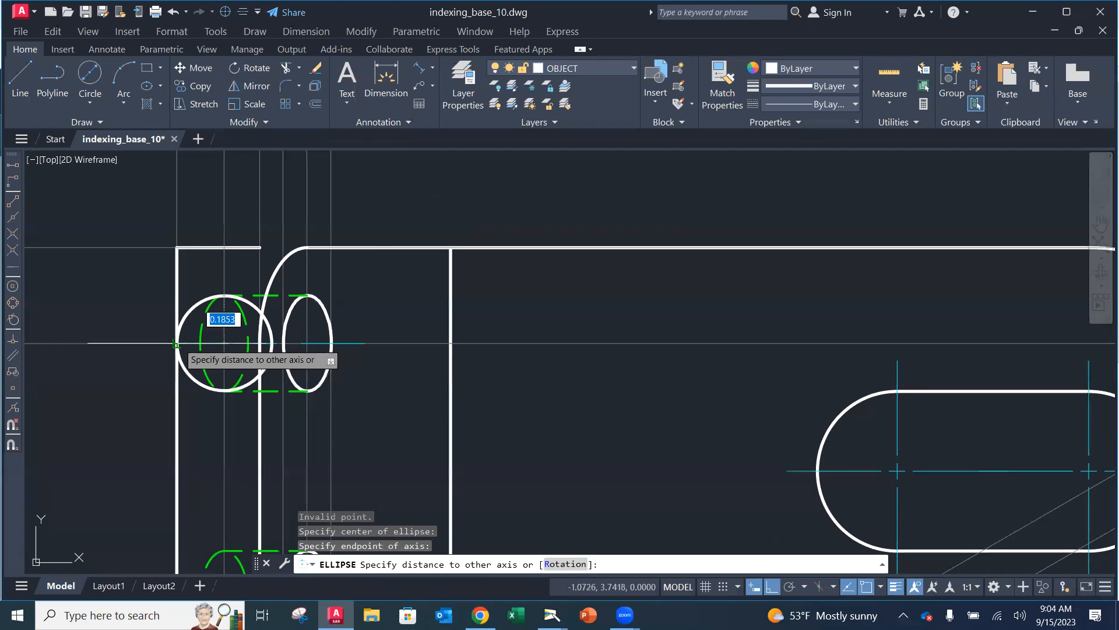
pyautogui.click(227, 249)
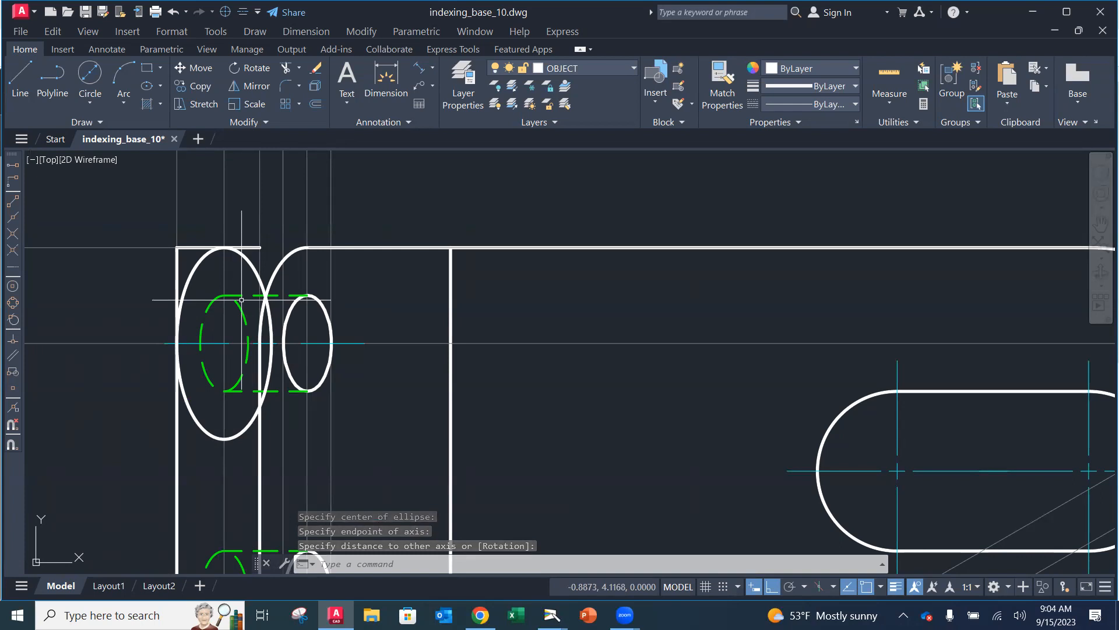
pyautogui.press('Escape')
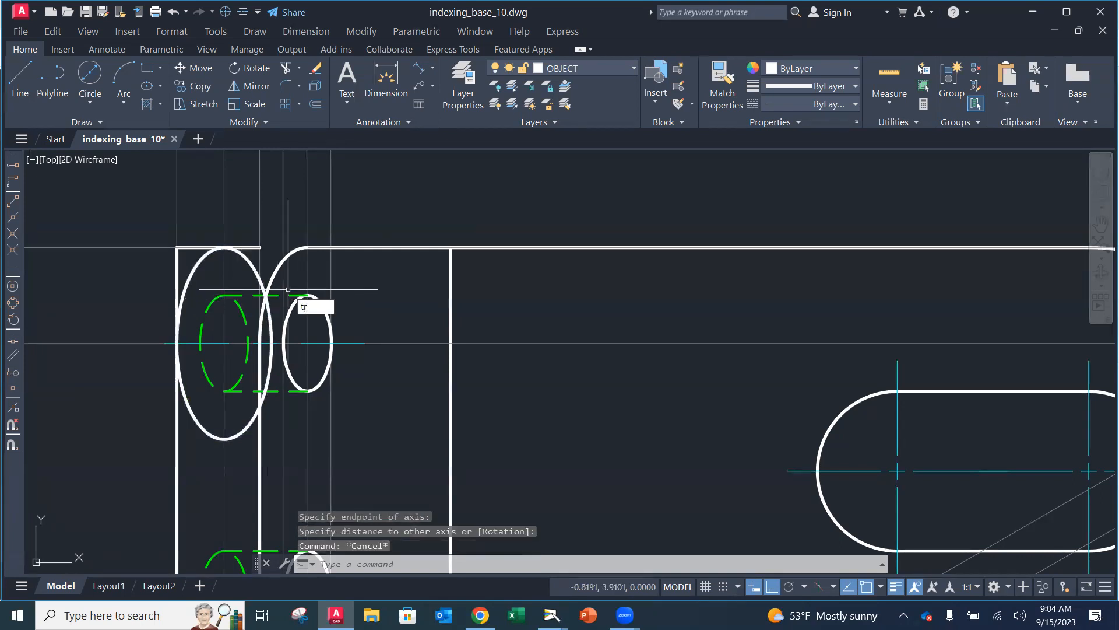
# Trim the top outline and the leg's outer vertical edge back to the new ellipse, removing the square corner
pyautogui.press('Return')
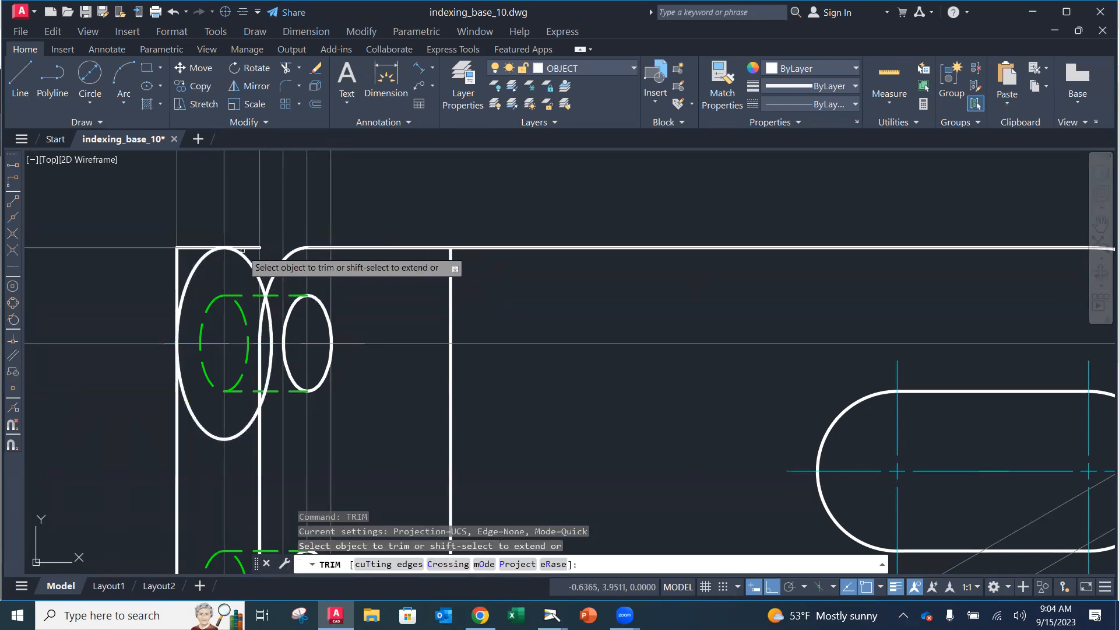
pyautogui.click(190, 247)
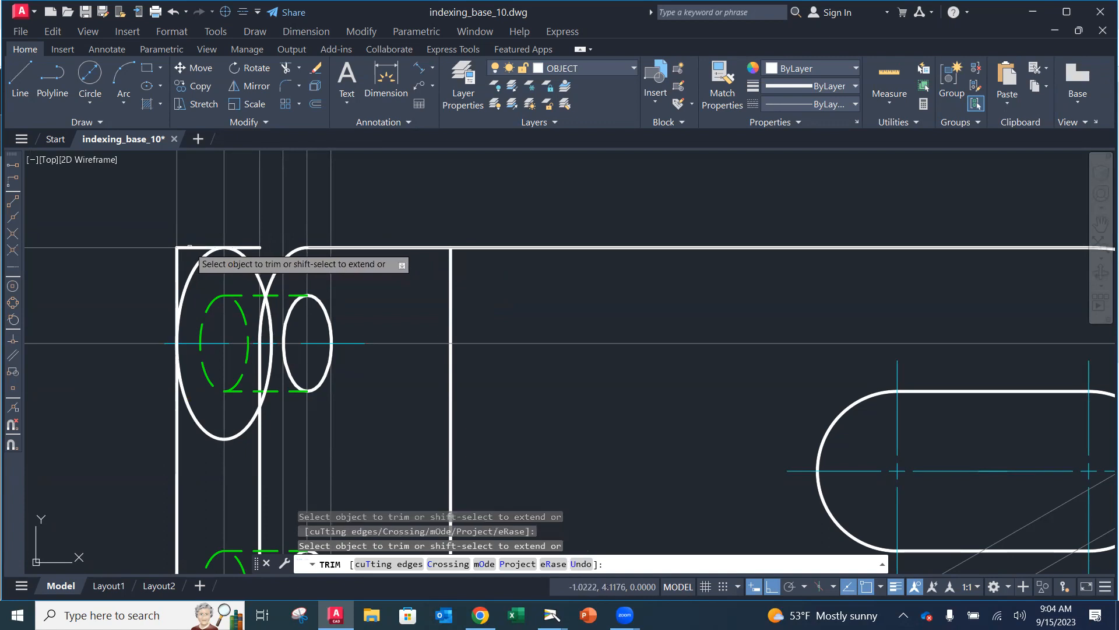
pyautogui.click(190, 247)
pyautogui.click(176, 256)
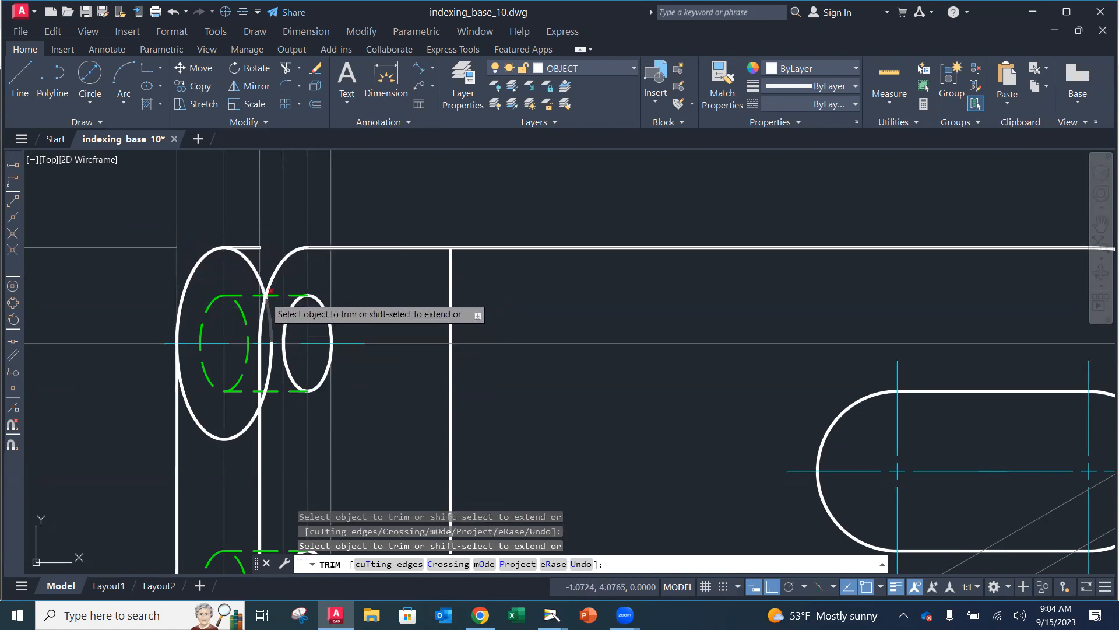
# Trim the large ellipse around the upper hidden hole down to its upper-left quarter
pyautogui.scroll(2, 266, 299)
pyautogui.click(227, 225)
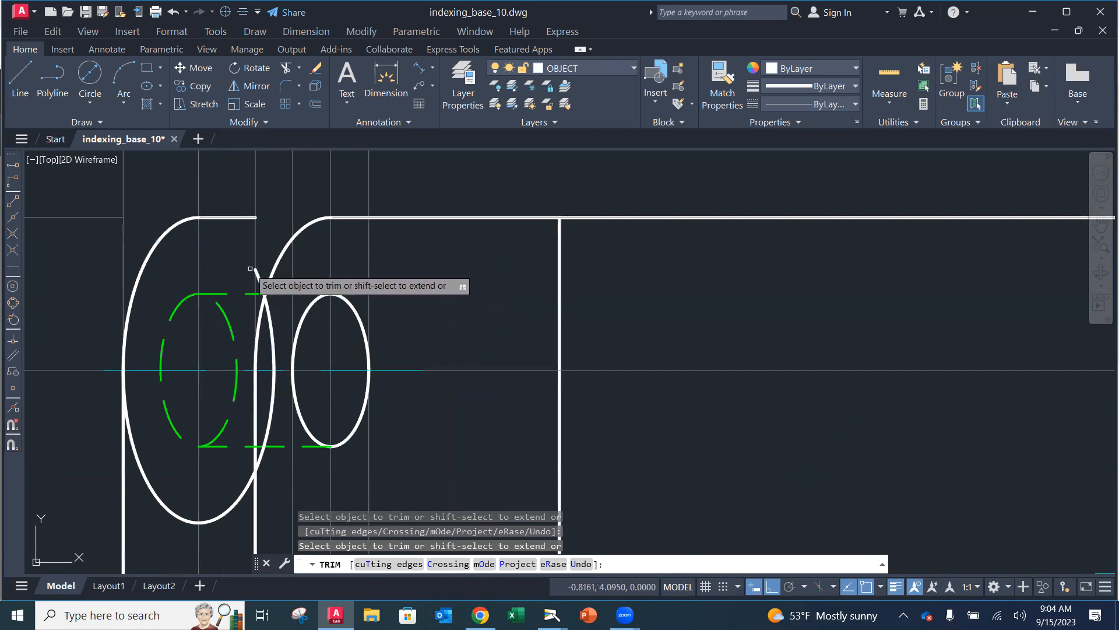
pyautogui.click(266, 321)
pyautogui.click(274, 392)
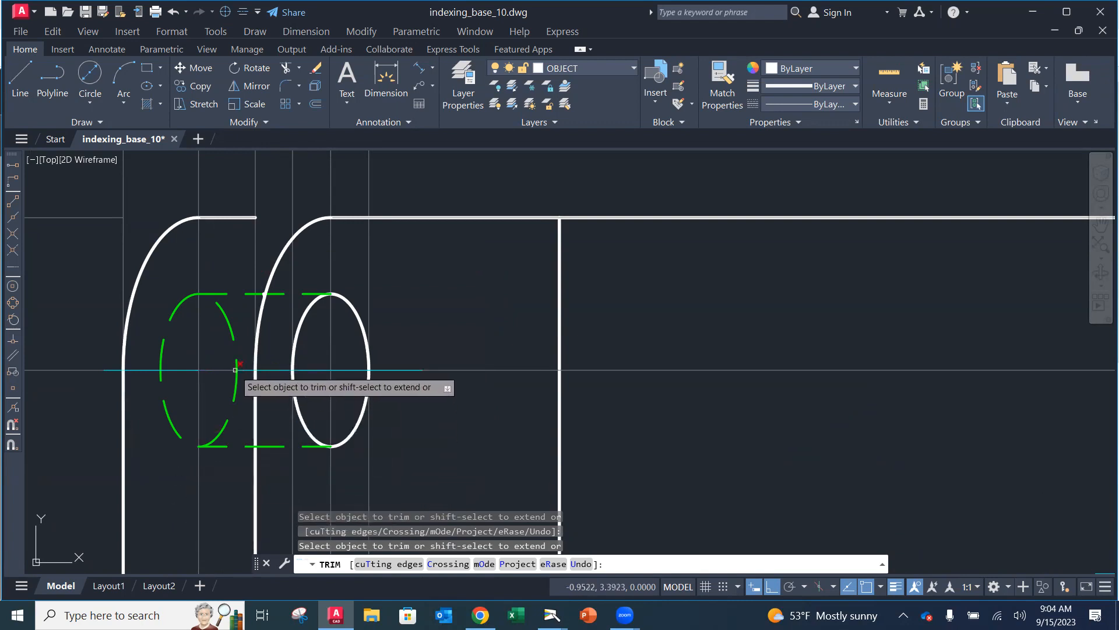
pyautogui.press('Escape')
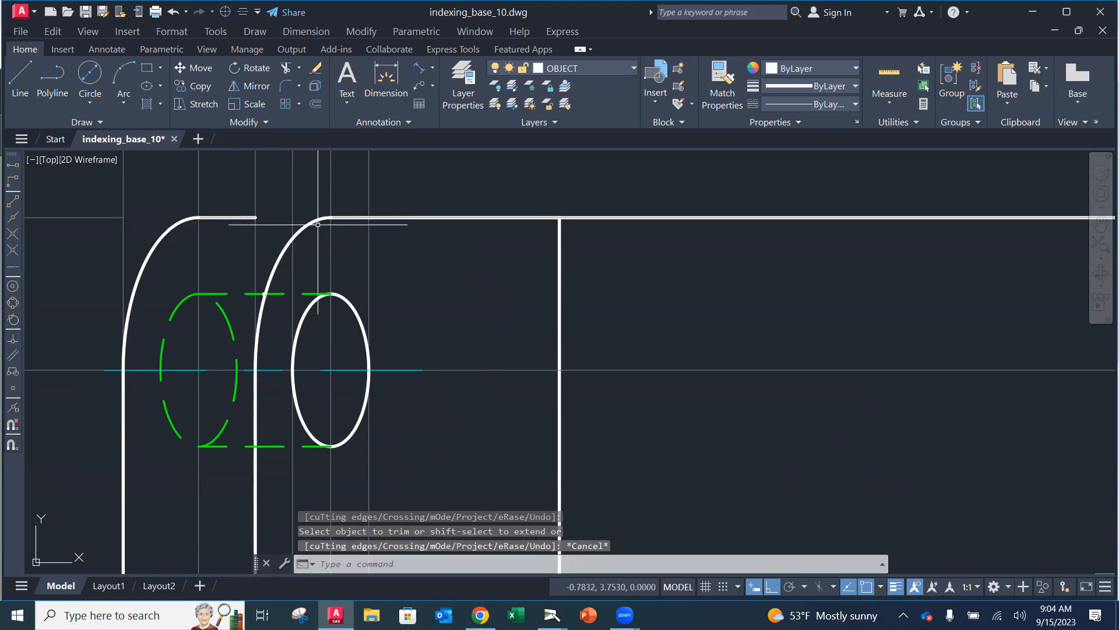
# Try to extend the short top outline segment across the gap toward the inner rounded corner
pyautogui.press('Return')
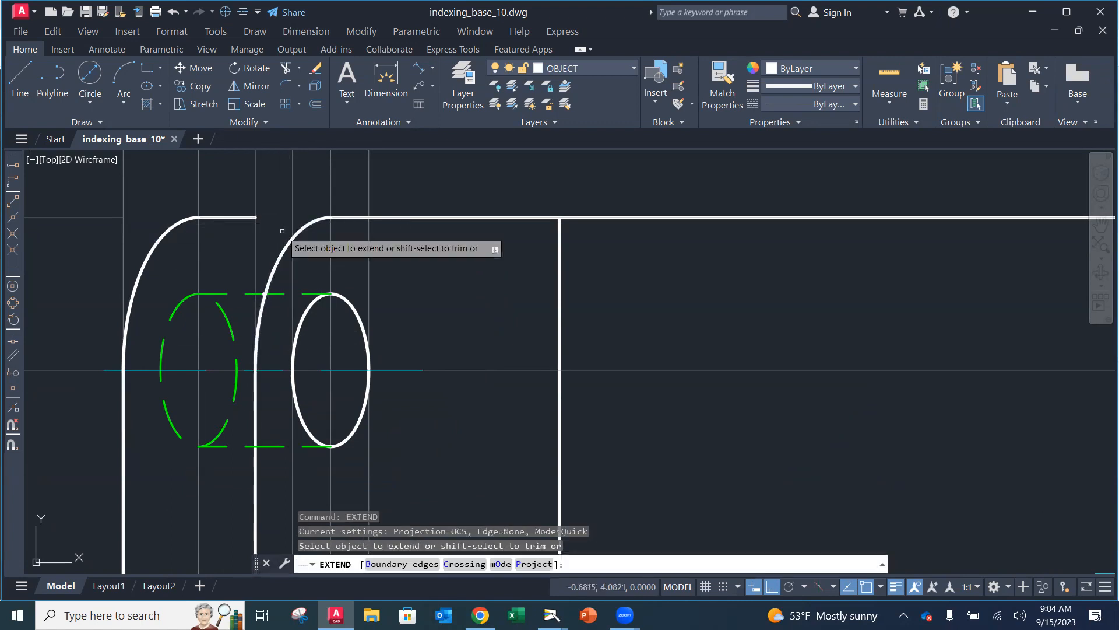
pyautogui.click(301, 68)
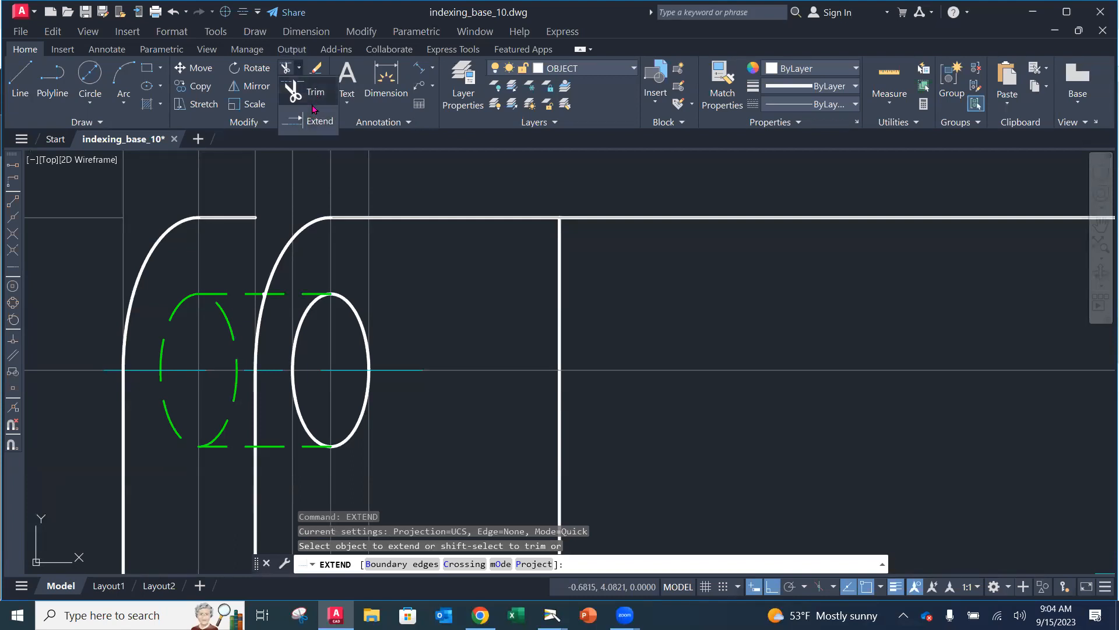
pyautogui.click(250, 218)
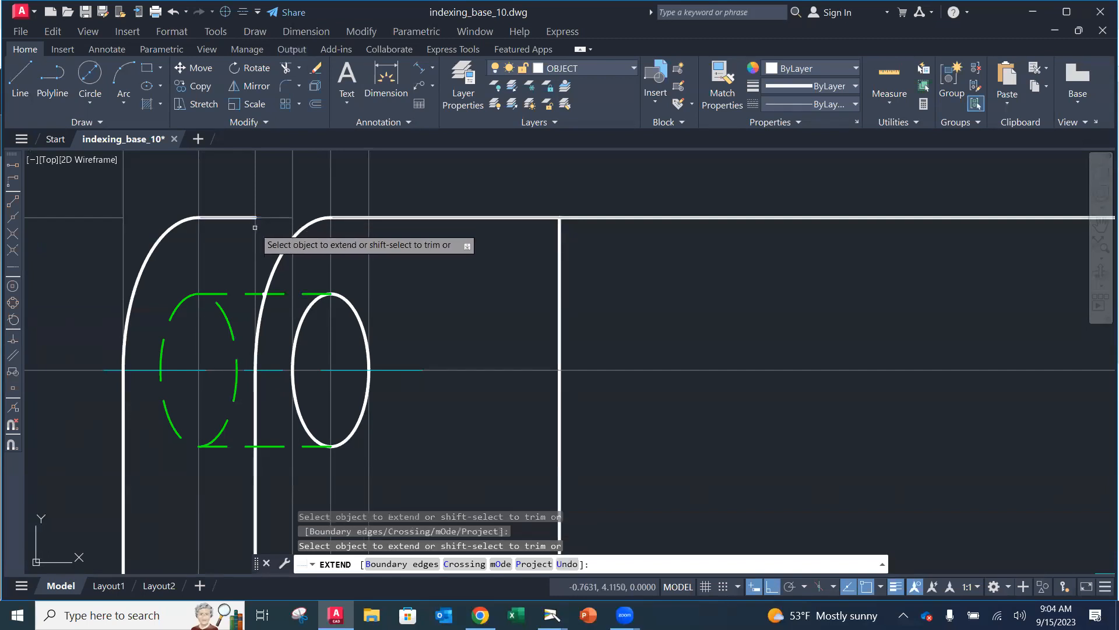
pyautogui.click(250, 217)
pyautogui.click(249, 220)
pyautogui.scroll(4, 250, 217)
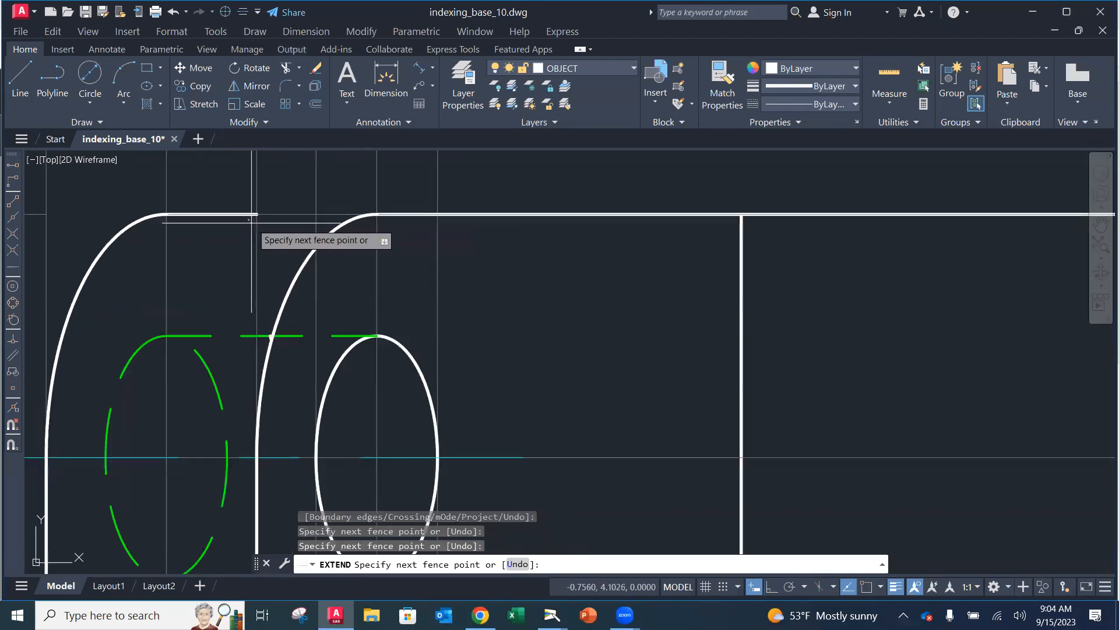
pyautogui.write('e')
pyautogui.press('Return')
pyautogui.press('Return')
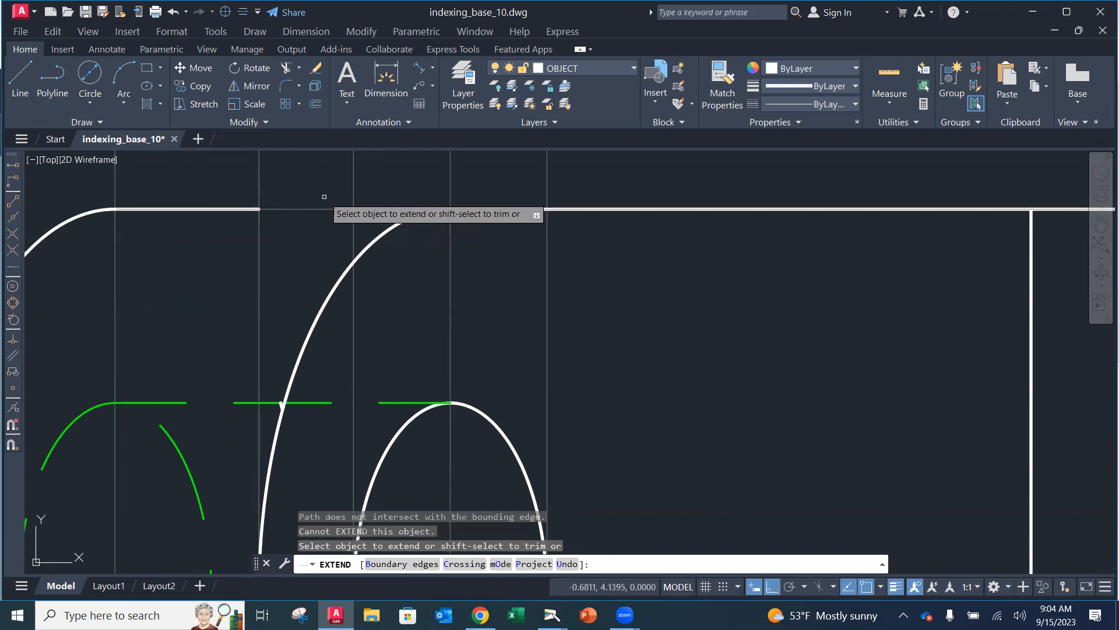
pyautogui.press('Escape')
pyautogui.press('Return')
pyautogui.click(280, 228)
pyautogui.click(250, 196)
pyautogui.press('Escape')
pyautogui.press('Escape')
pyautogui.press('Escape')
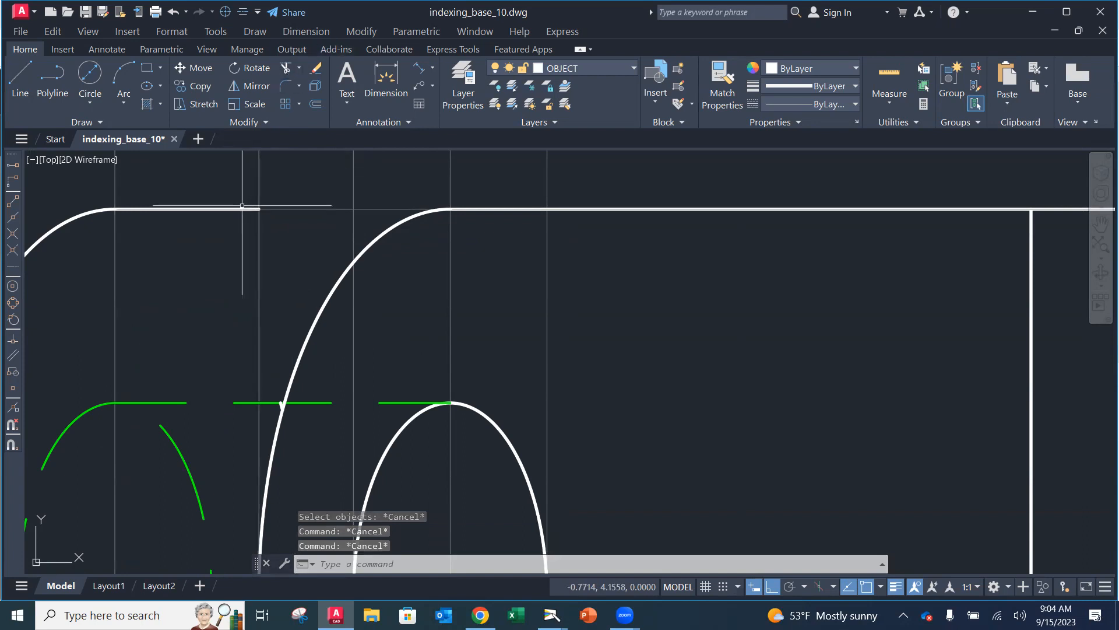
# Extend the short top outline segment across the gap until it meets the rest of the top edge at the inner rounded corner
pyautogui.click(299, 68)
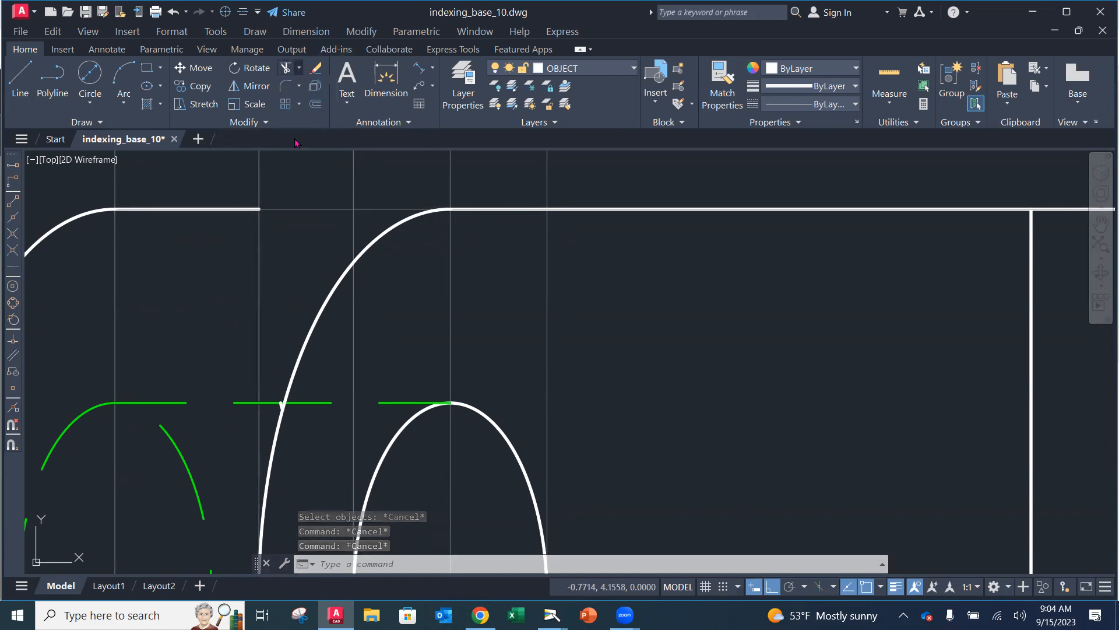
pyautogui.click(305, 120)
pyautogui.scroll(6, 255, 200)
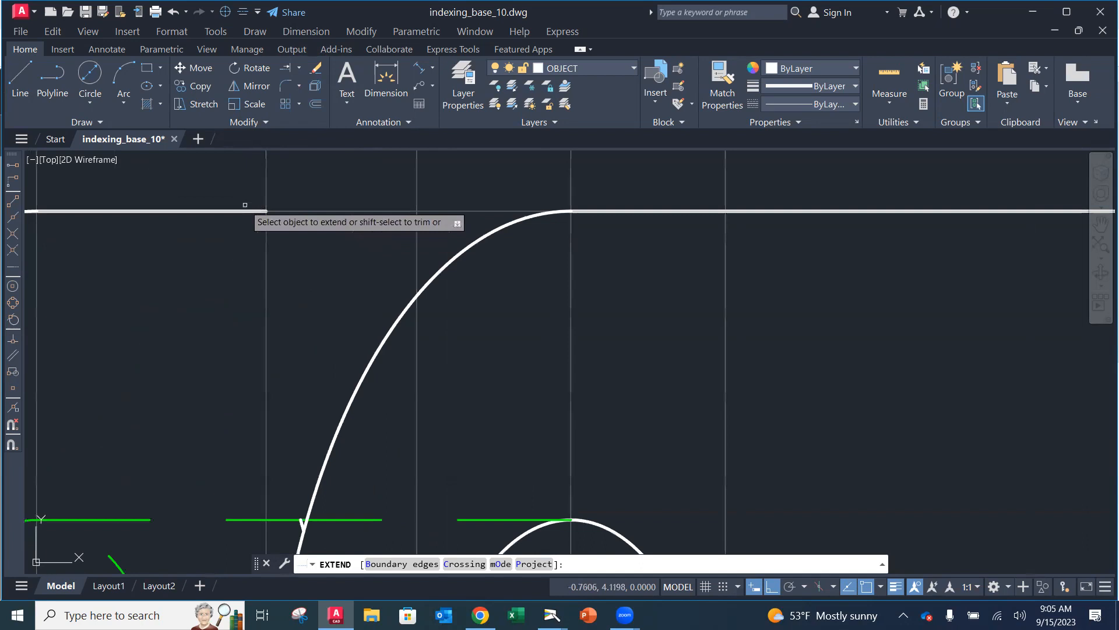
pyautogui.click(267, 220)
pyautogui.press('Return')
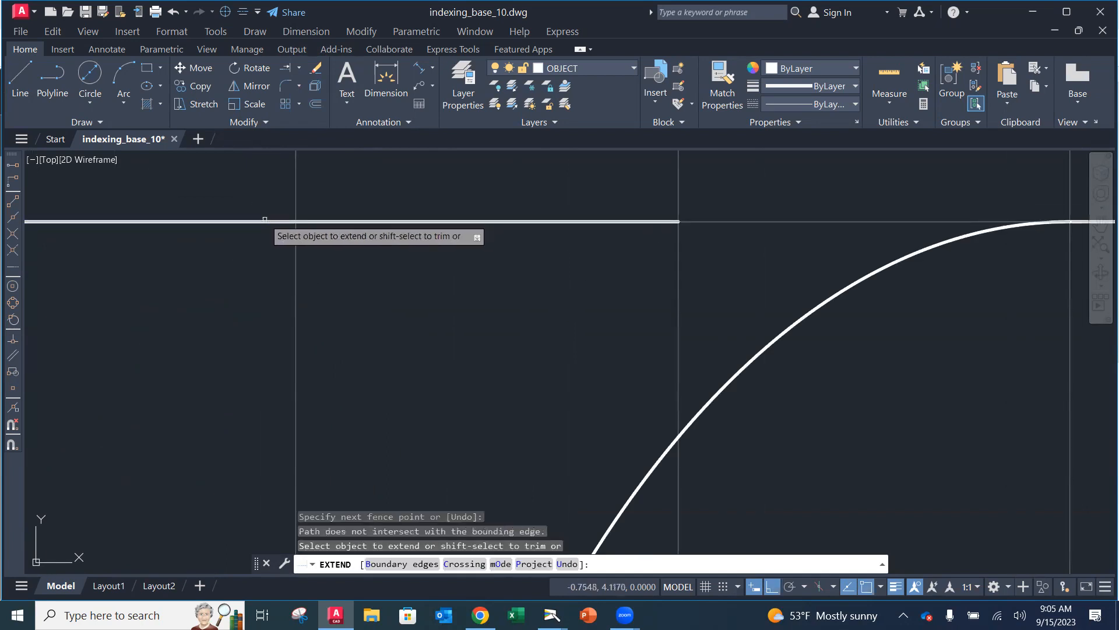
pyautogui.click(433, 221)
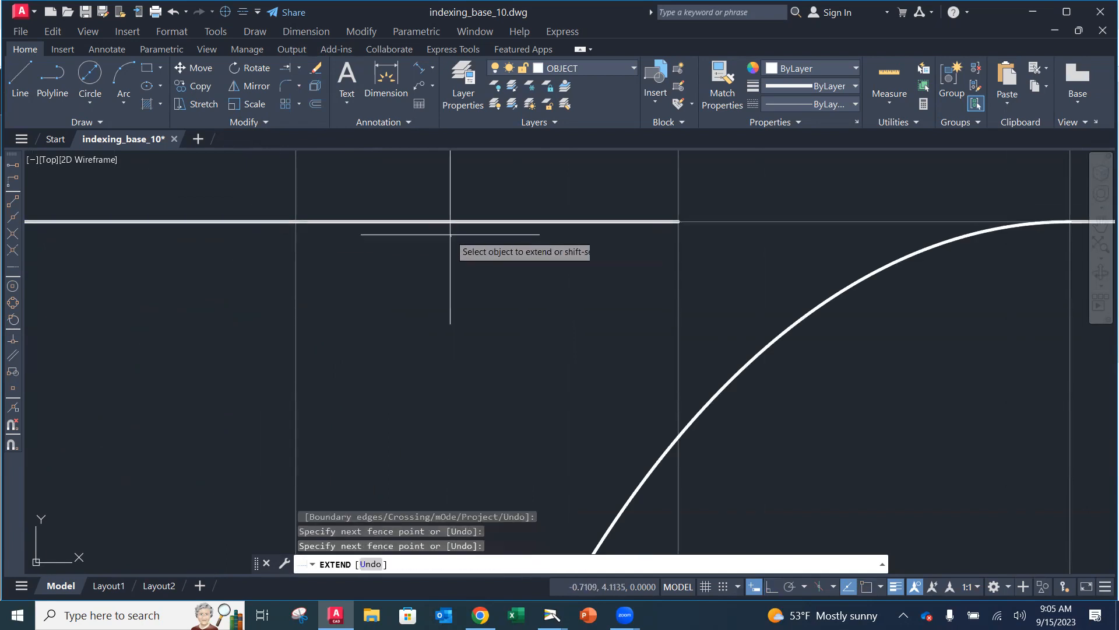
pyautogui.press('Escape')
# Save the drawing with the two upper corners of the angled leg rounded
pyautogui.scroll(-10, 519, 216)
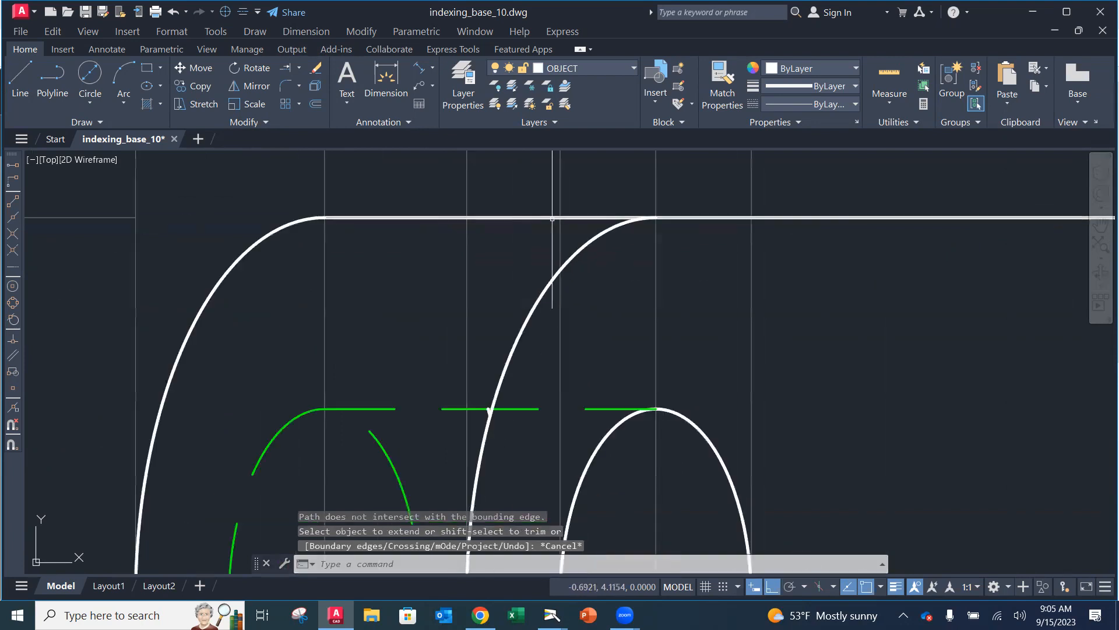
pyautogui.moveTo(566, 241); pyautogui.dragTo(555, 221, button='middle')
pyautogui.scroll(-3, 555, 222)
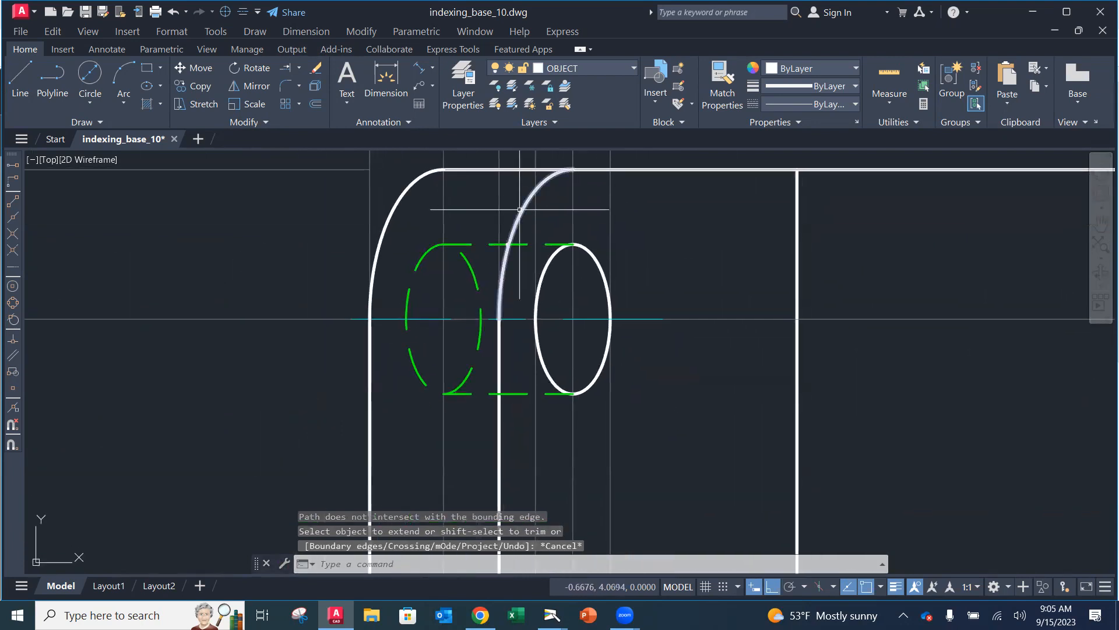
pyautogui.scroll(-5, 608, 219)
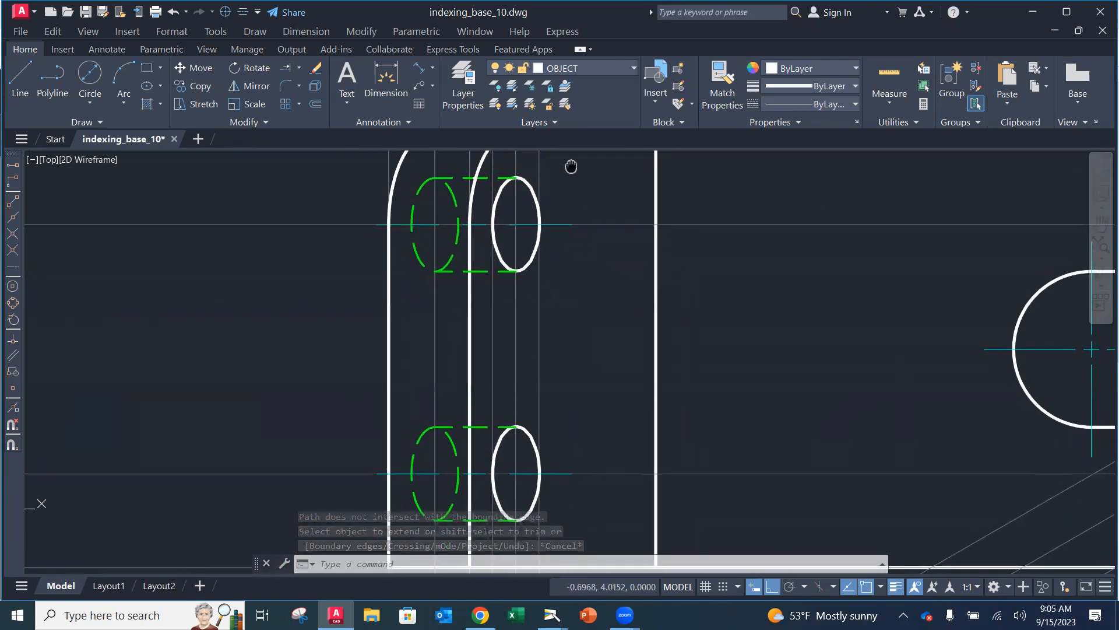
pyautogui.moveTo(583, 225)
pyautogui.mouseDown(button='middle')
pyautogui.moveTo(507, 219)
pyautogui.moveTo(508, 230)
pyautogui.mouseUp(button='middle')
pyautogui.scroll(2, 485, 221)
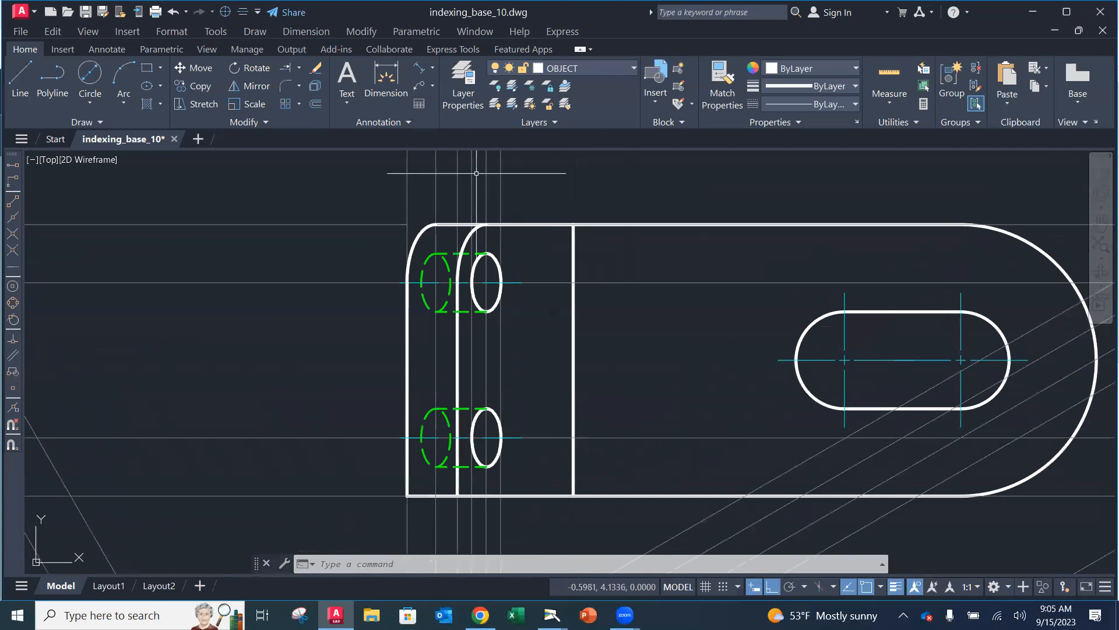
pyautogui.click(28, 31)
pyautogui.click(76, 173)
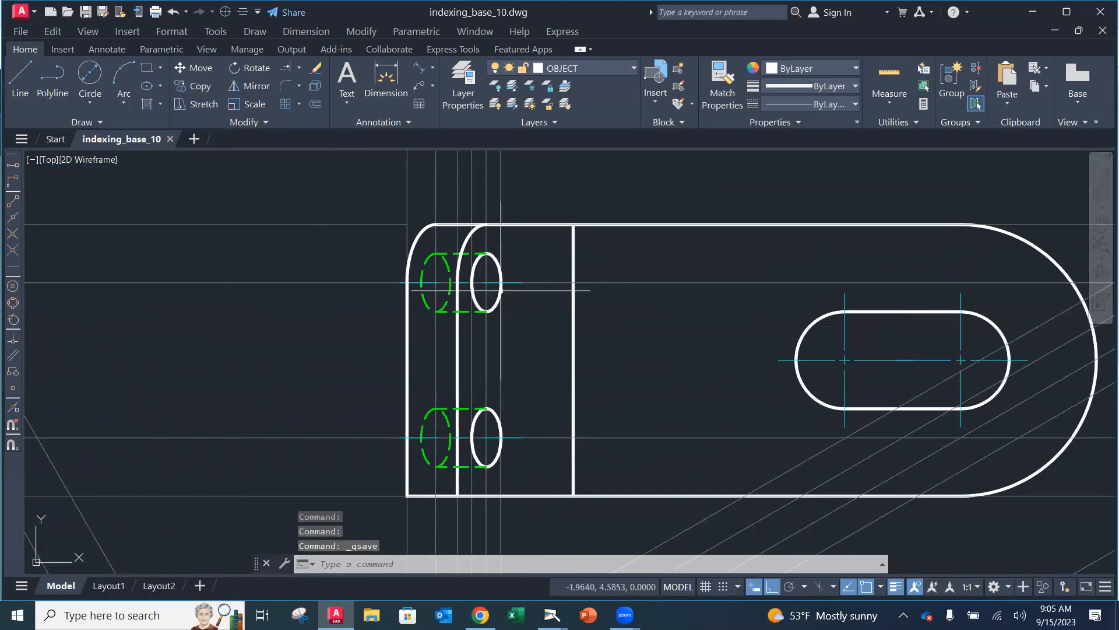
# Mirror the two upper corner arcs about the horizontal centerline through the slot, keeping the source arcs
pyautogui.scroll(2, 489, 264)
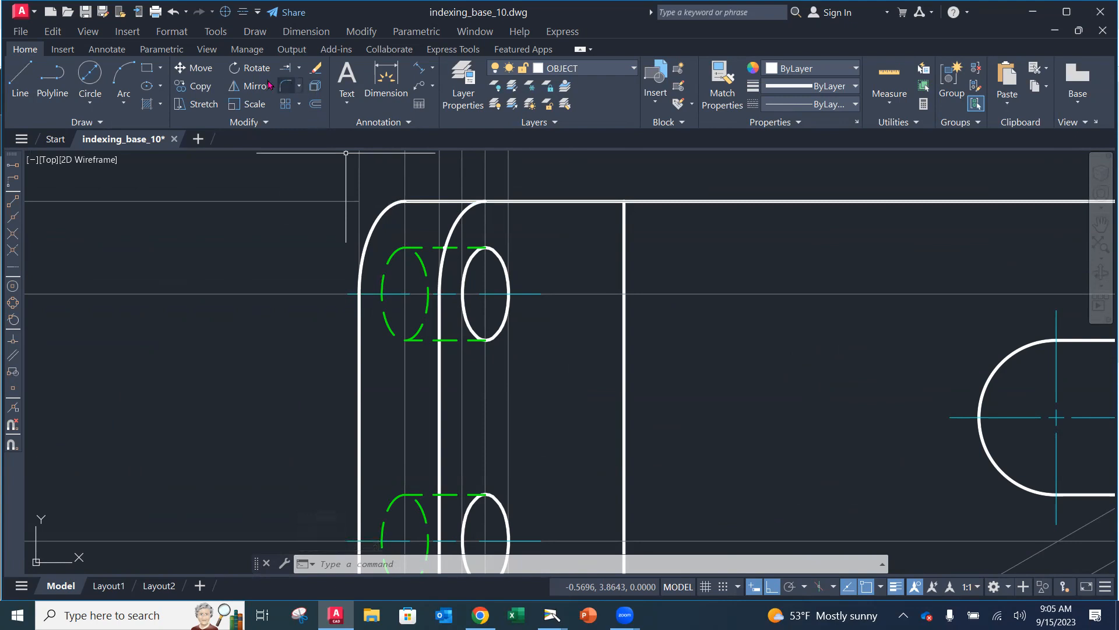
pyautogui.click(257, 86)
pyautogui.click(381, 212)
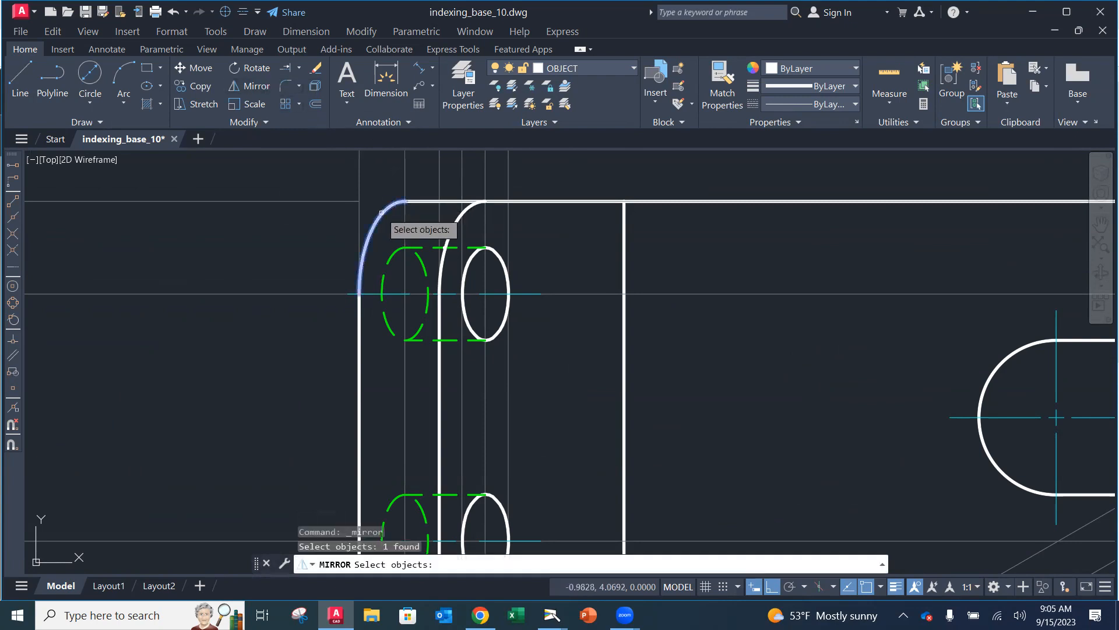
pyautogui.click(453, 228)
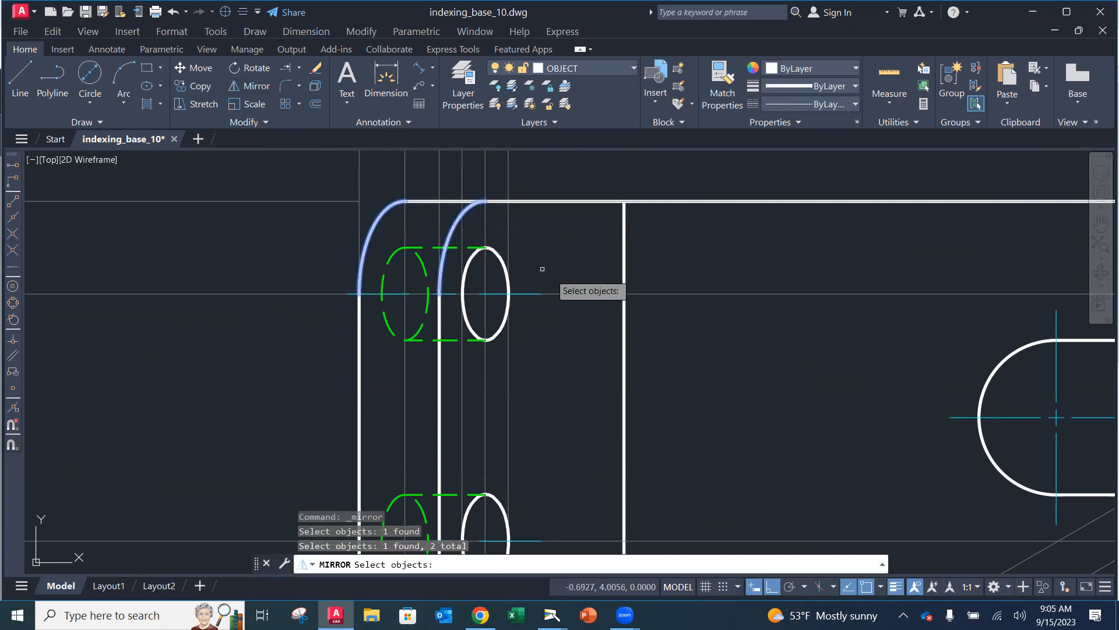
pyautogui.scroll(-4, 583, 294)
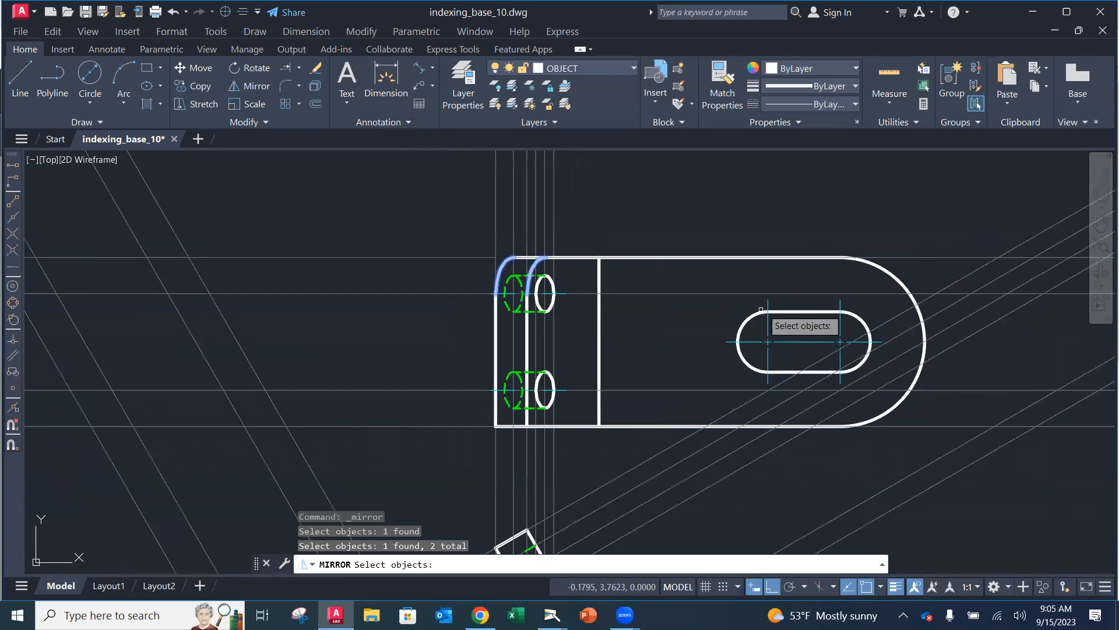
pyautogui.press('Return')
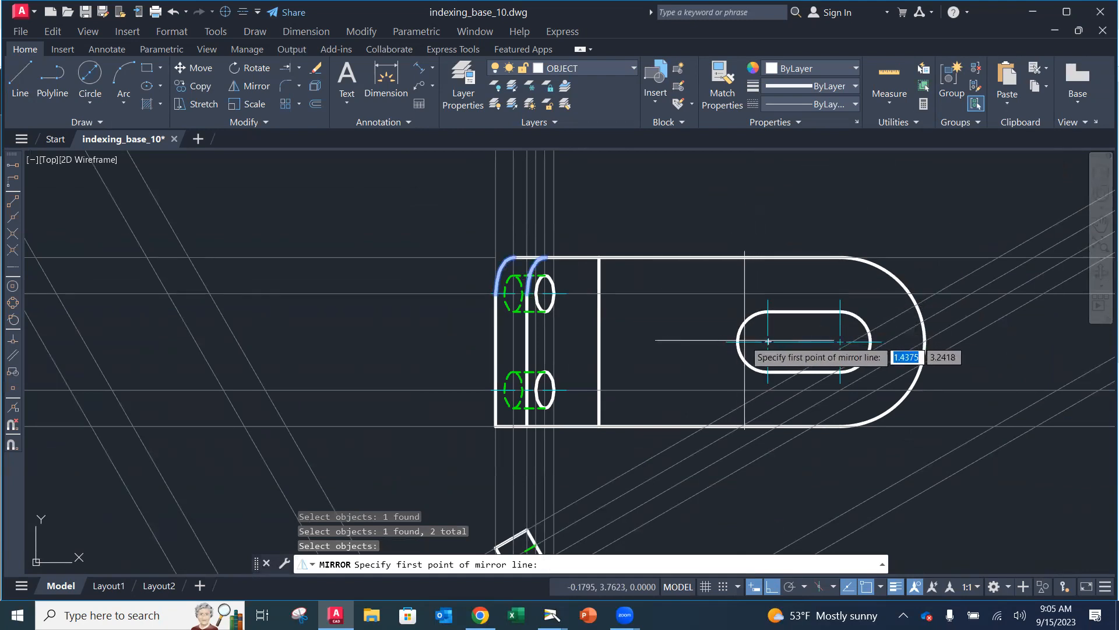
pyautogui.click(769, 342)
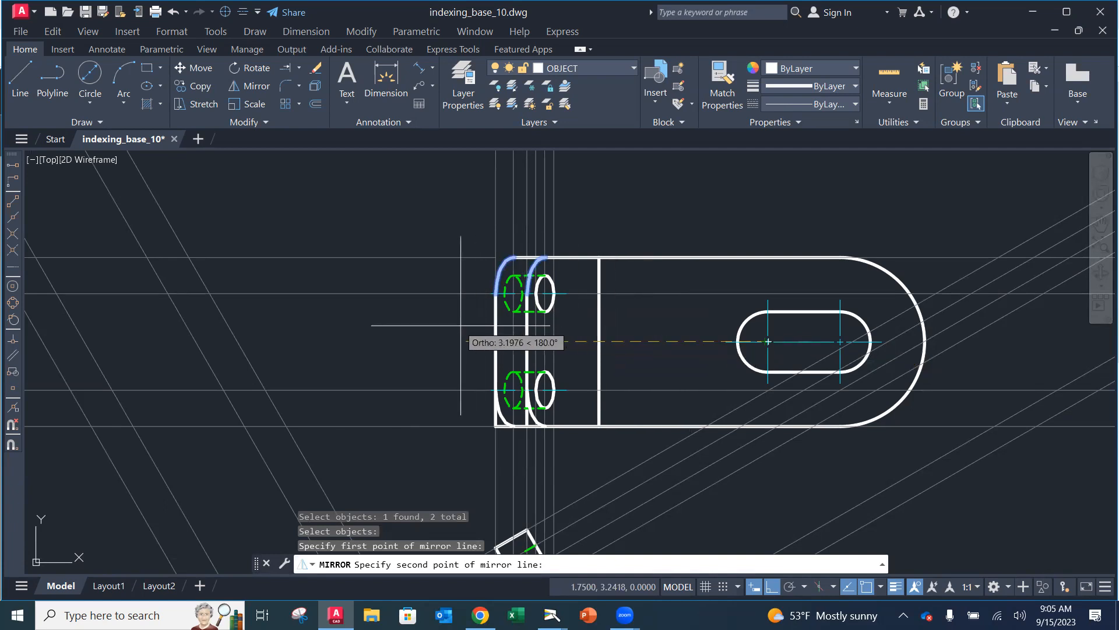
pyautogui.click(423, 341)
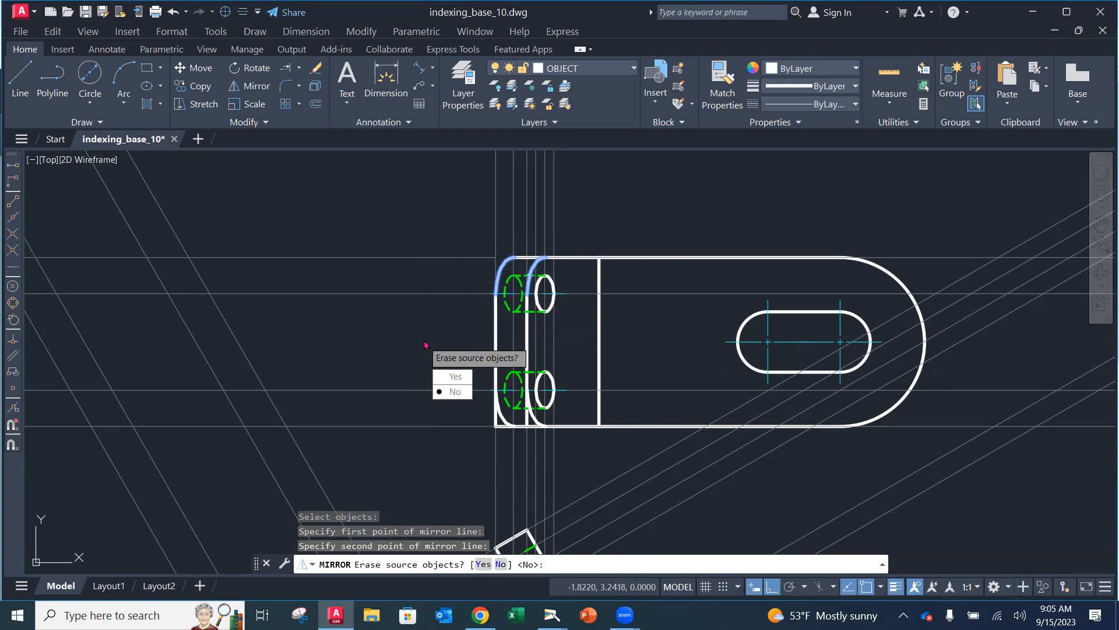
pyautogui.press('Return')
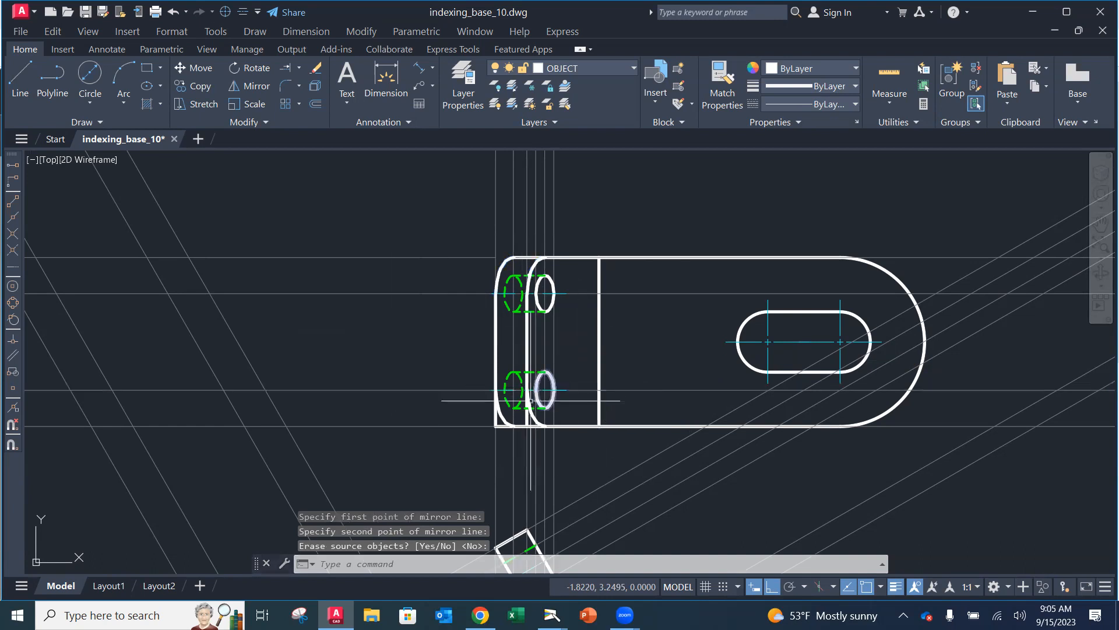
# Trim the leg's outer vertical edge and the bottom edge back to the outer lower corner arc
pyautogui.scroll(4, 518, 318)
pyautogui.moveTo(518, 307); pyautogui.dragTo(520, 282, button='middle')
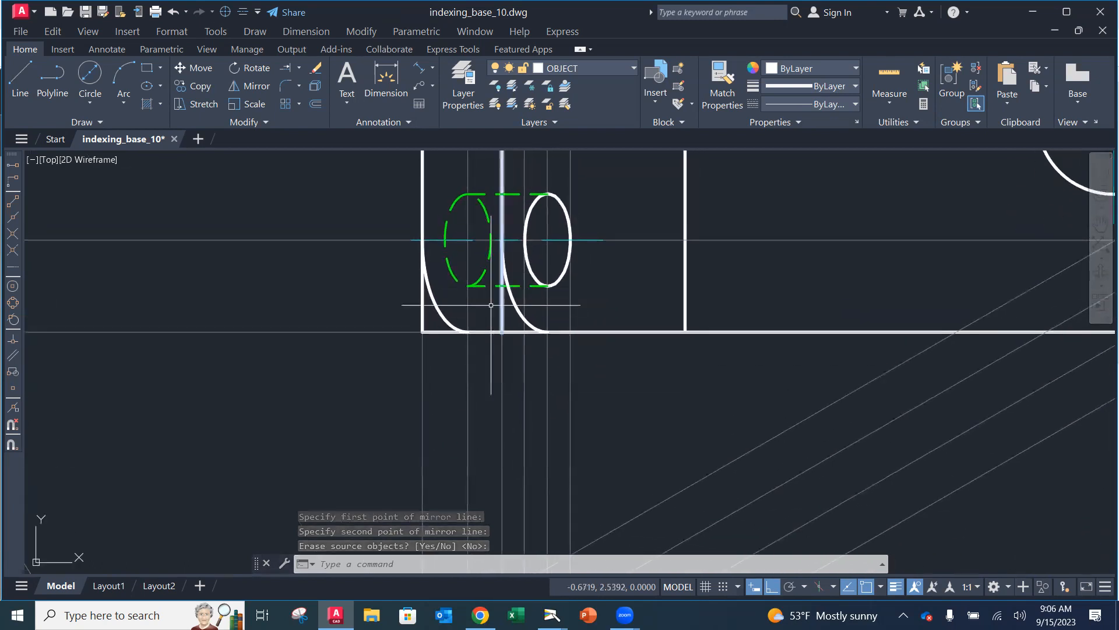
pyautogui.click(299, 69)
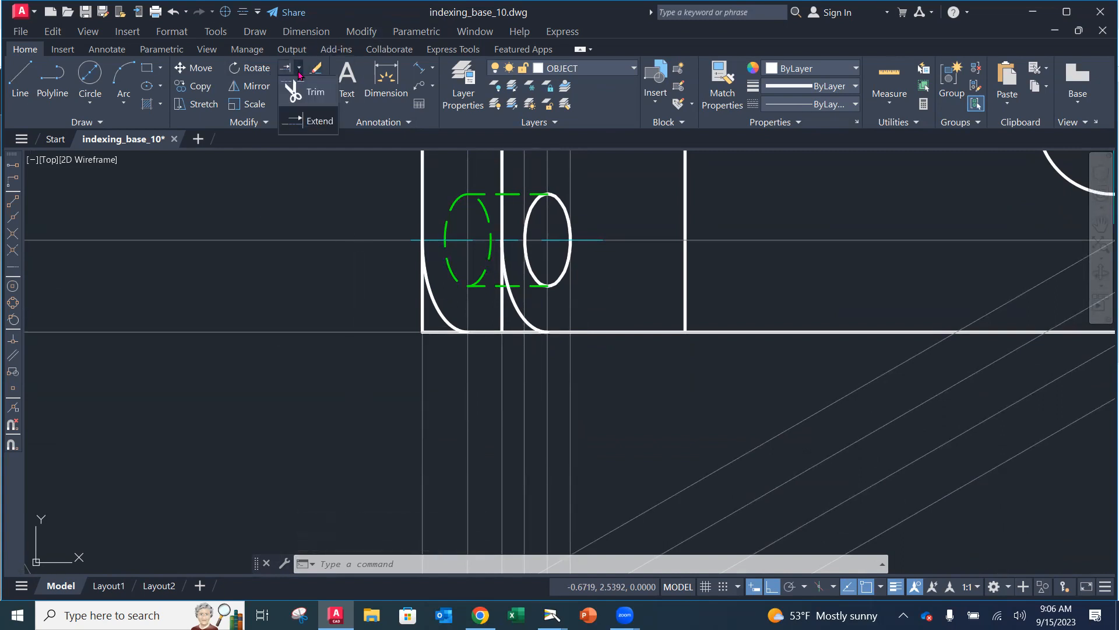
pyautogui.click(300, 97)
pyautogui.click(424, 300)
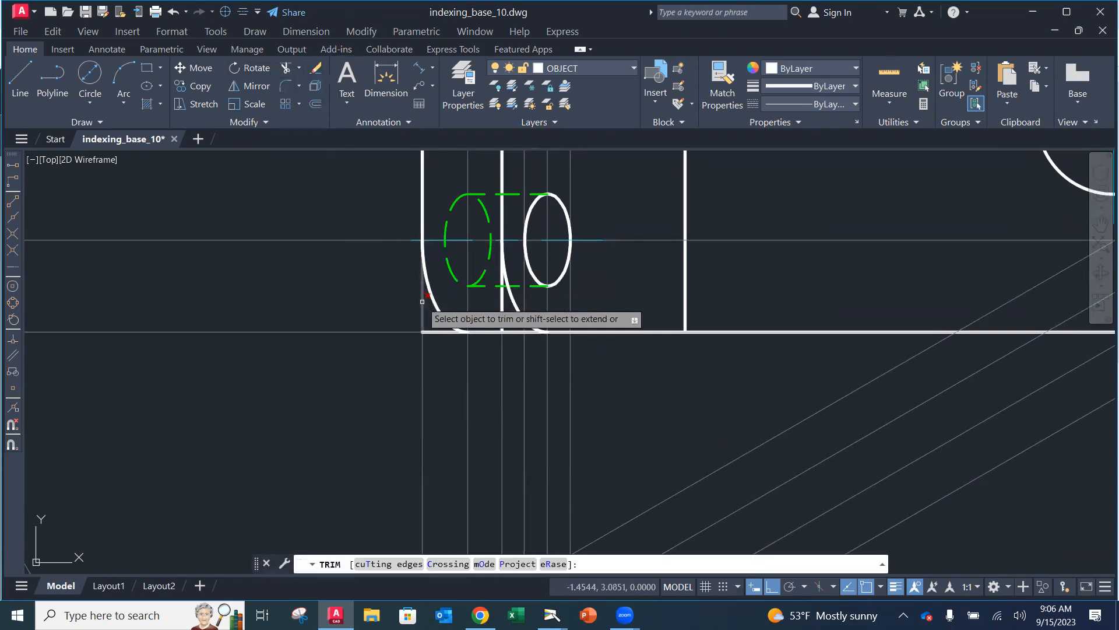
pyautogui.click(434, 333)
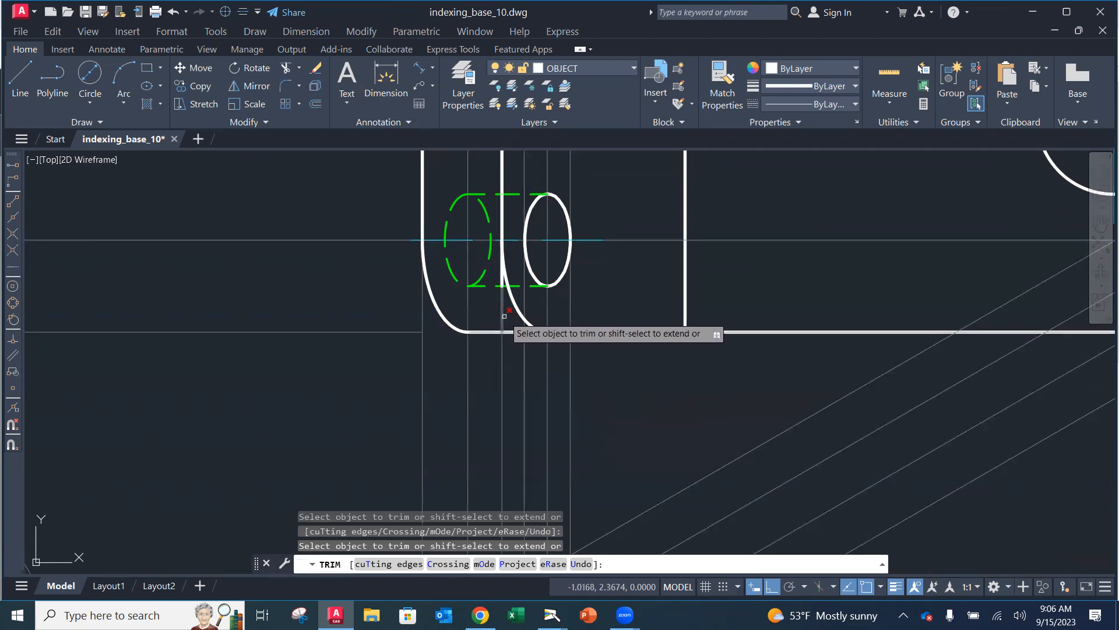
# Trim away the leg's inner vertical edge where it runs past the inner lower corner arc
pyautogui.scroll(4, 502, 304)
pyautogui.scroll(2, 502, 297)
pyautogui.click(497, 231)
pyautogui.scroll(-2, 533, 271)
pyautogui.scroll(-3, 533, 270)
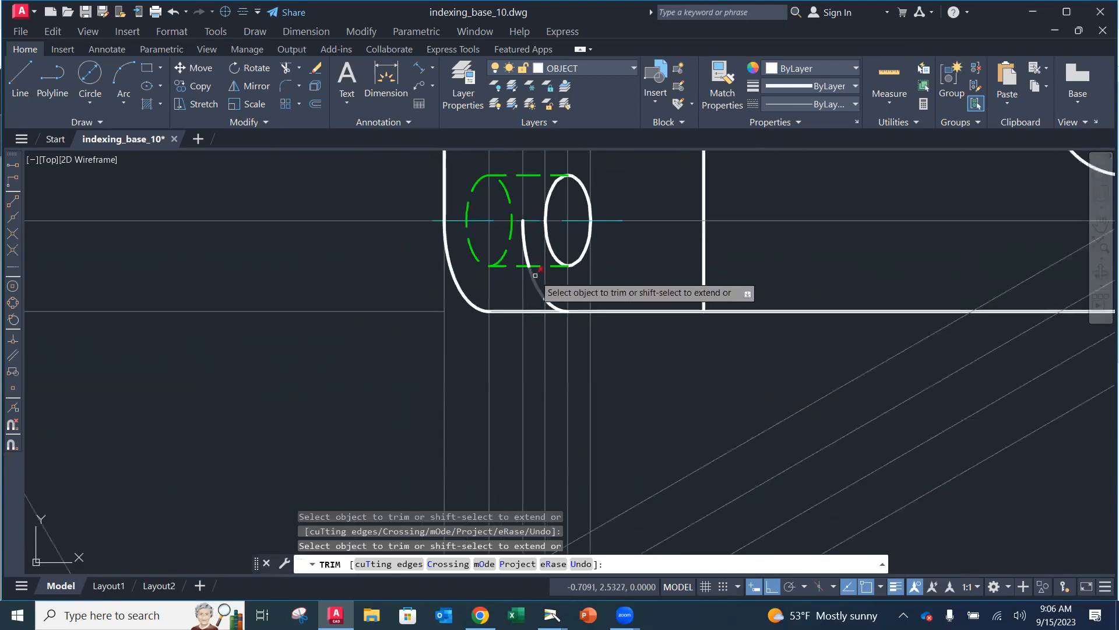
pyautogui.scroll(-1, 552, 422)
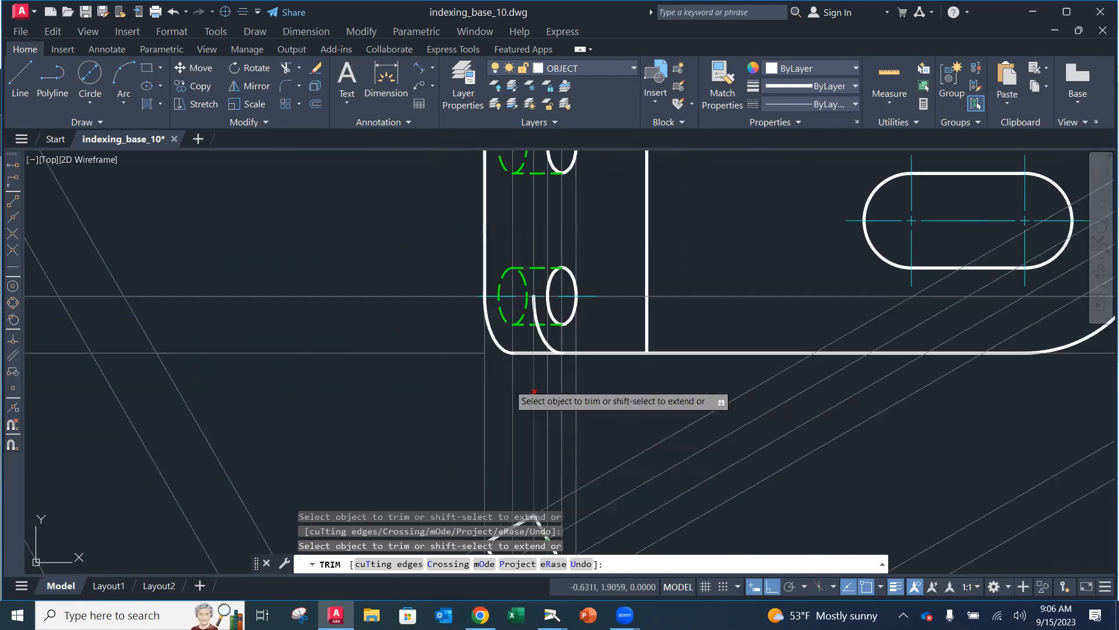
pyautogui.scroll(2, 510, 367)
pyautogui.press('Escape')
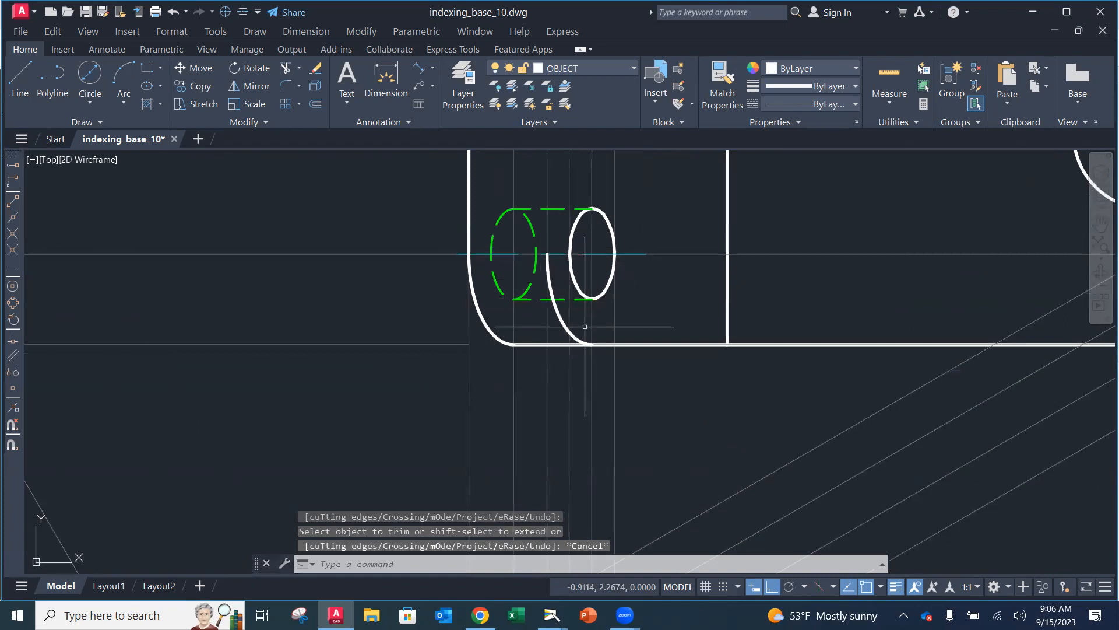
# Draw a vertical line joining the ends of the upper and lower inner corner arcs
pyautogui.scroll(-2, 574, 332)
pyautogui.scroll(-2, 574, 327)
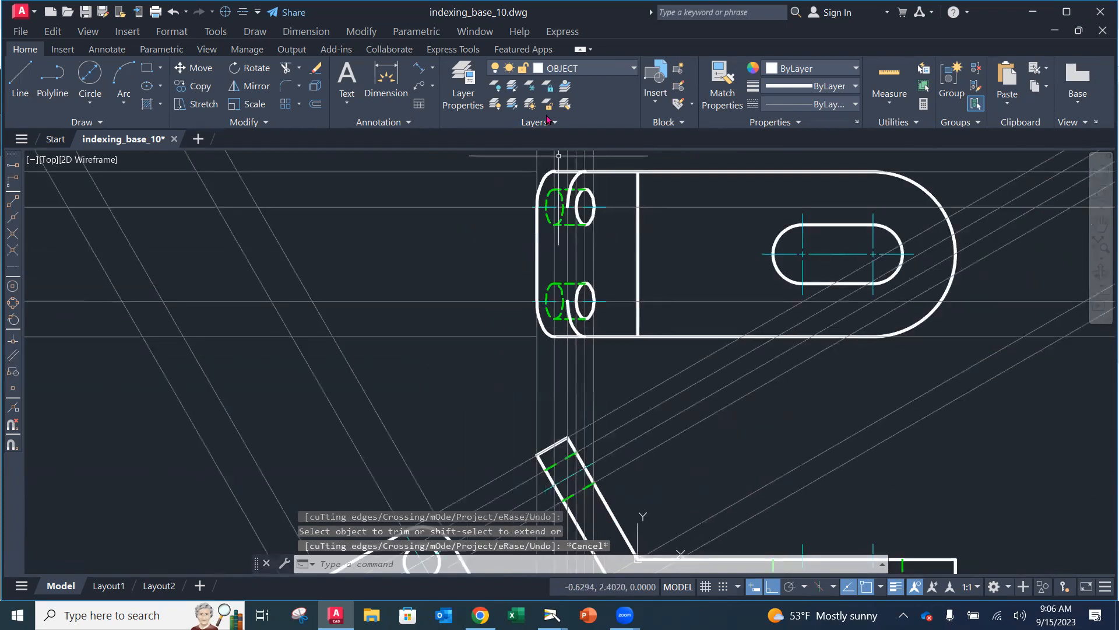
pyautogui.click(20, 76)
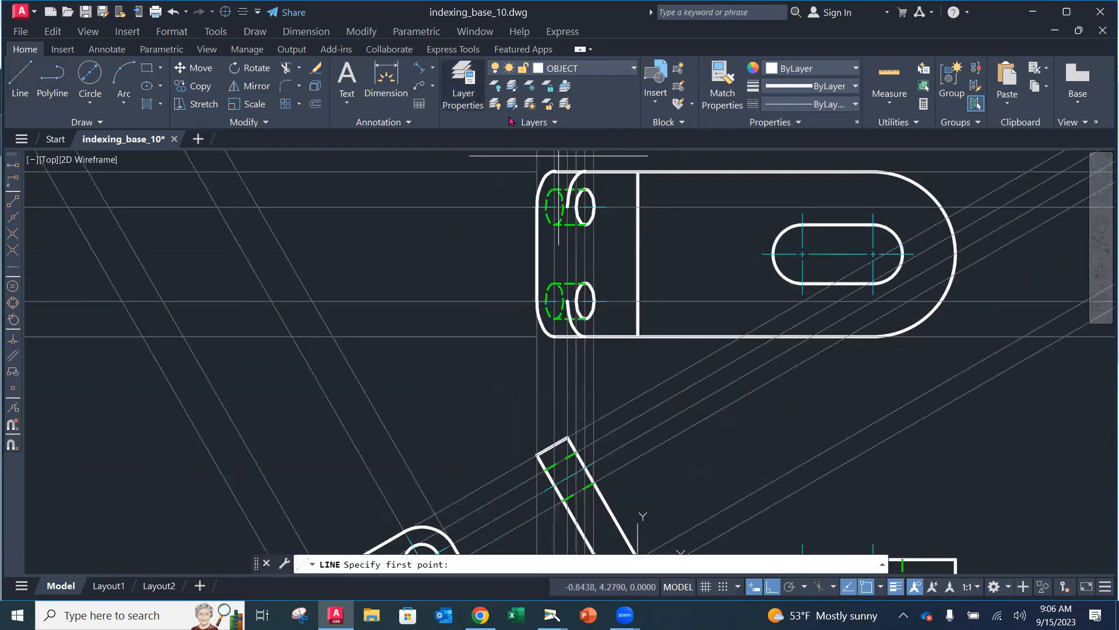
pyautogui.click(568, 206)
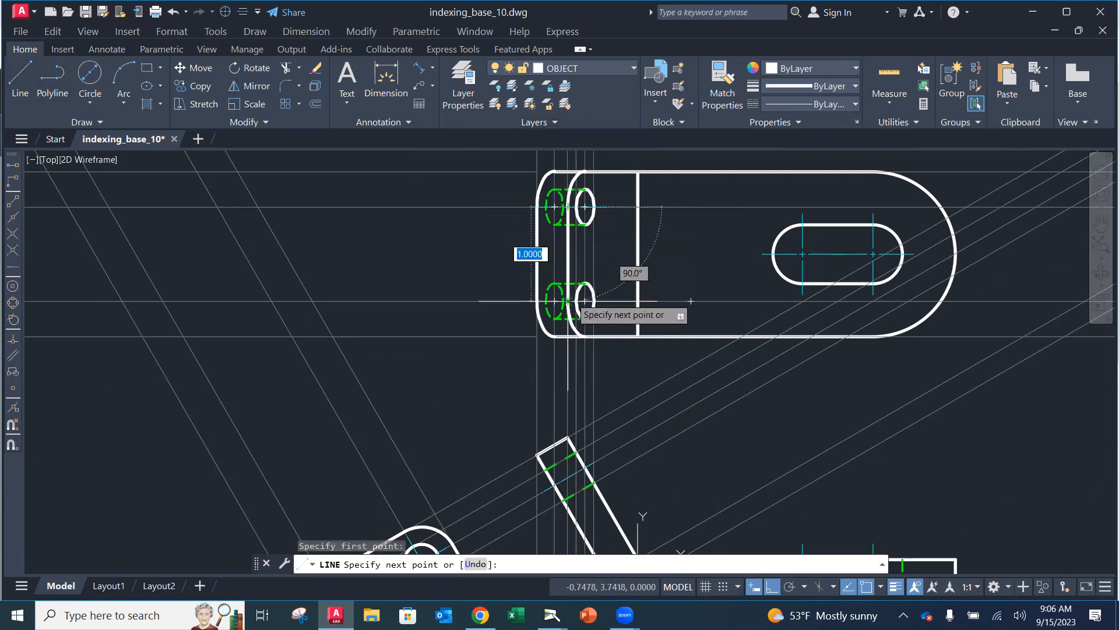
pyautogui.press('Escape')
pyautogui.press('Escape')
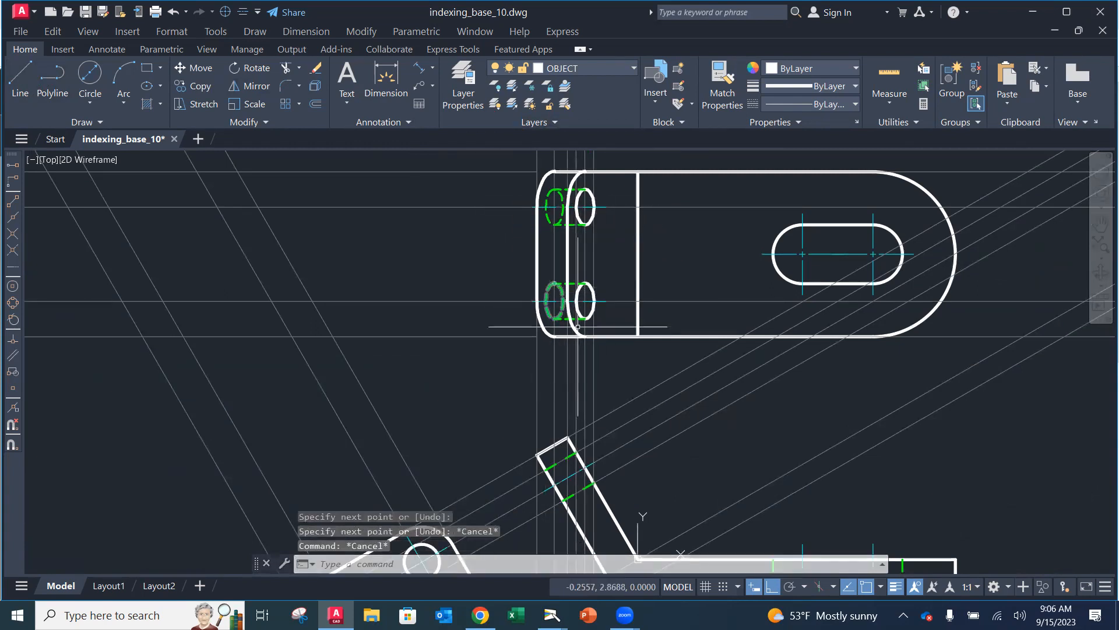
# Switch to the Camera app to check the rib in the Indexing Guide figure, and return to the AutoCAD drawing
pyautogui.scroll(2, 577, 327)
pyautogui.scroll(-5, 510, 247)
pyautogui.moveTo(511, 247); pyautogui.dragTo(494, 324, button='middle')
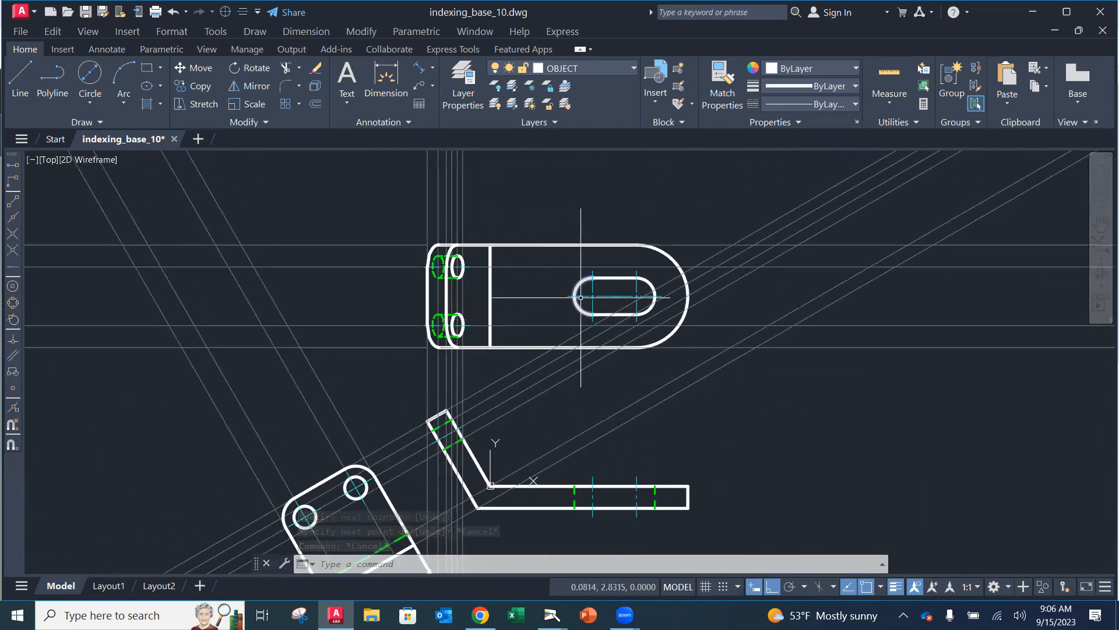
pyautogui.moveTo(549, 296); pyautogui.dragTo(560, 205, button='middle')
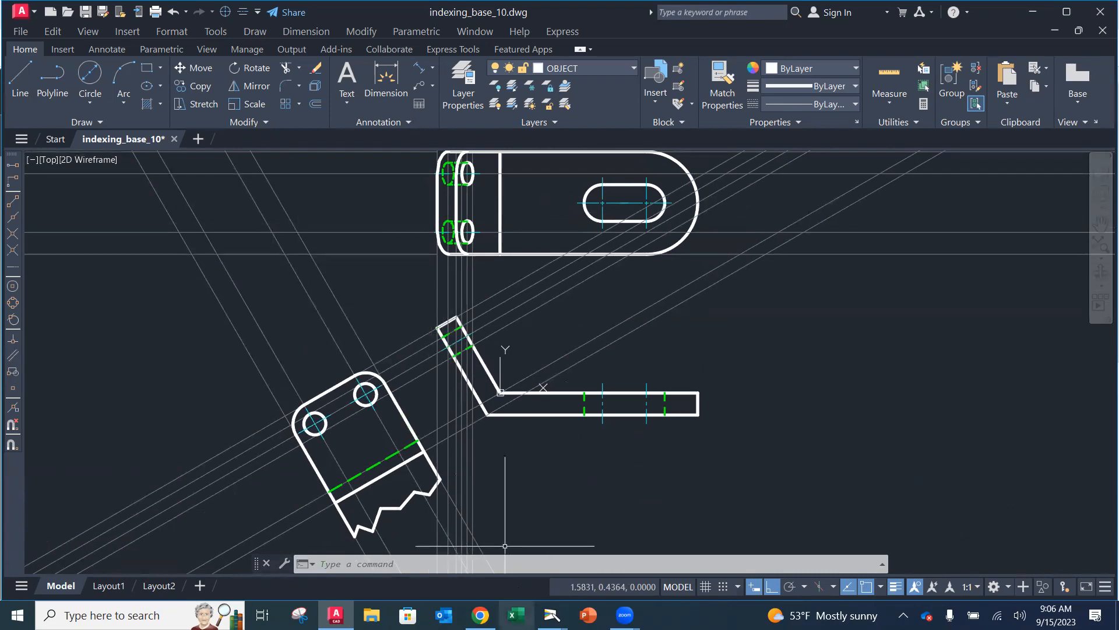
pyautogui.click(551, 615)
pyautogui.click(652, 566)
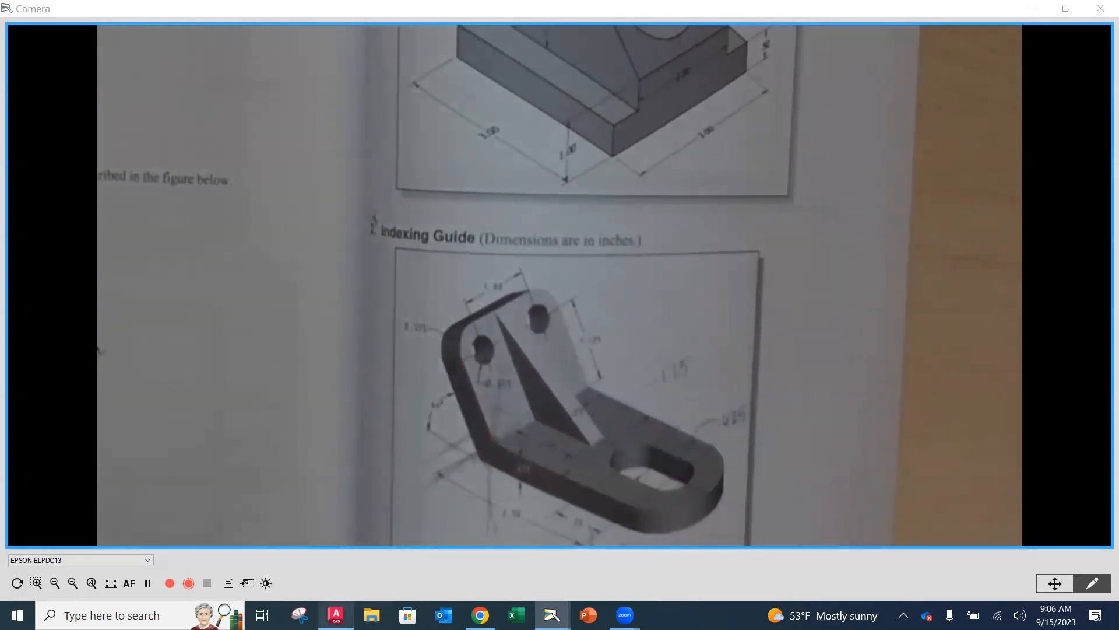
pyautogui.click(336, 614)
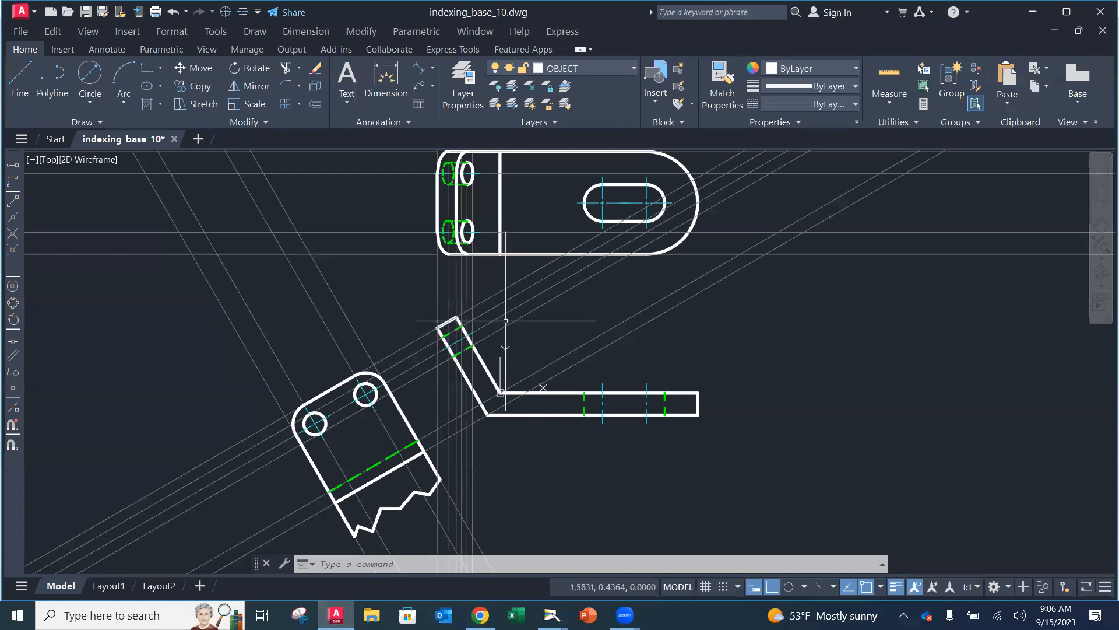
# With Ortho off, draw the rib's sloped edge in the front view from point 1,0 to the top corner of the angled leg
pyautogui.scroll(-3, 505, 320)
pyautogui.scroll(3, 496, 320)
pyautogui.scroll(2, 500, 322)
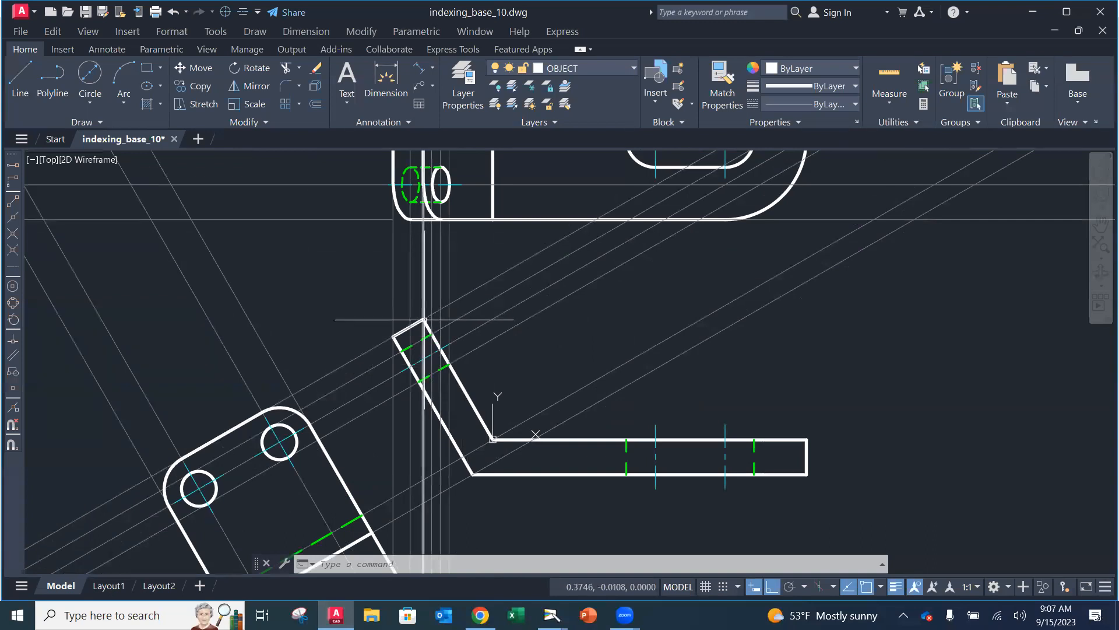
pyautogui.click(17, 80)
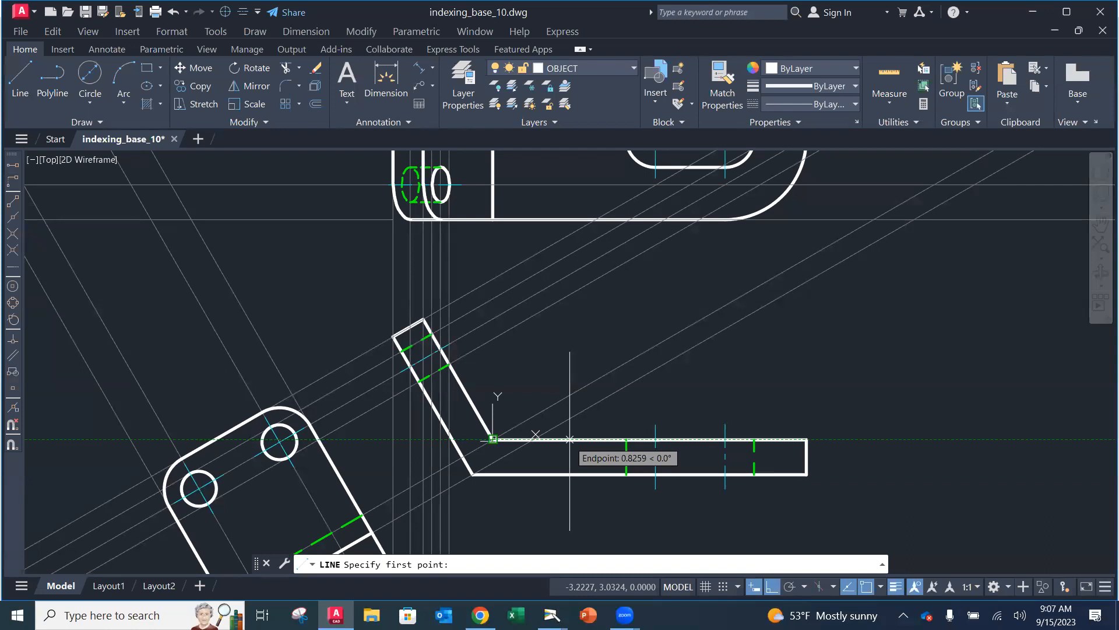
pyautogui.write('1')
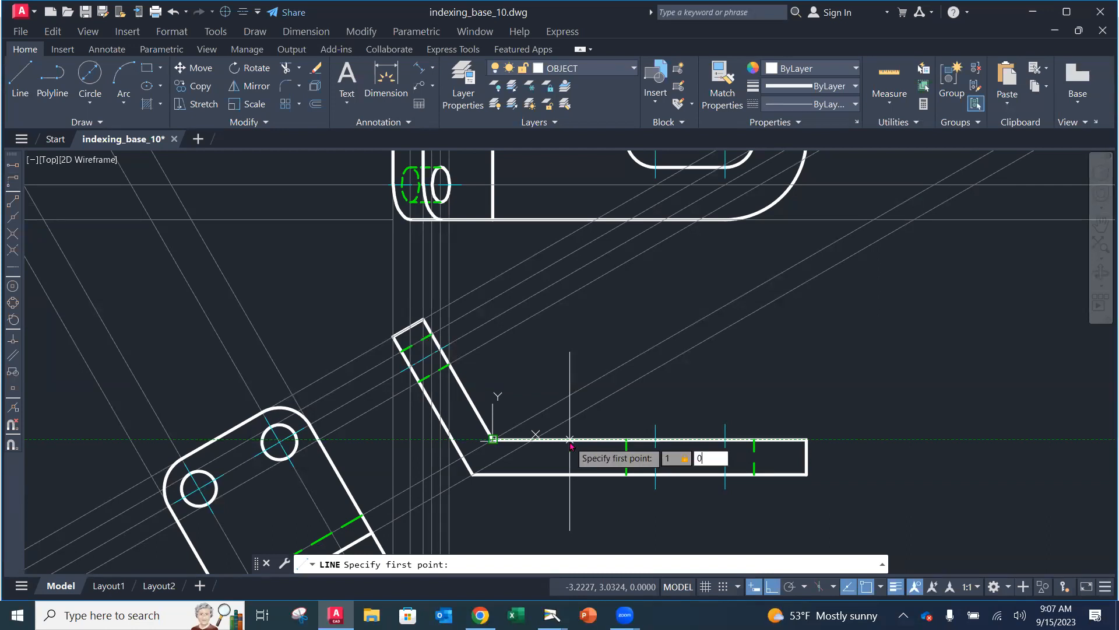
pyautogui.write(',0')
pyautogui.press('Return')
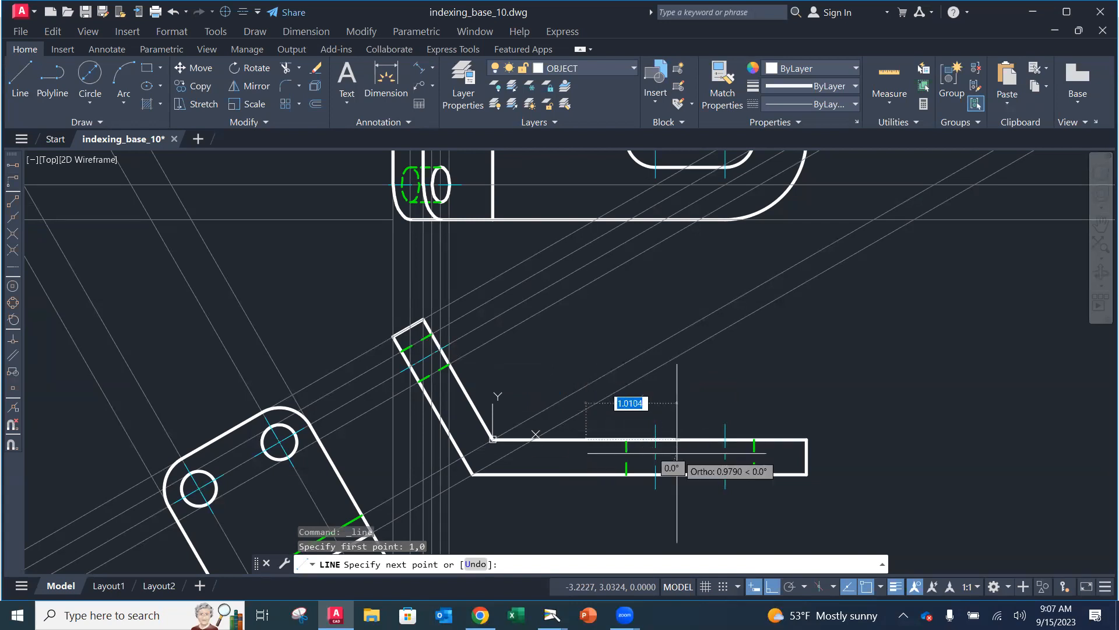
pyautogui.click(771, 587)
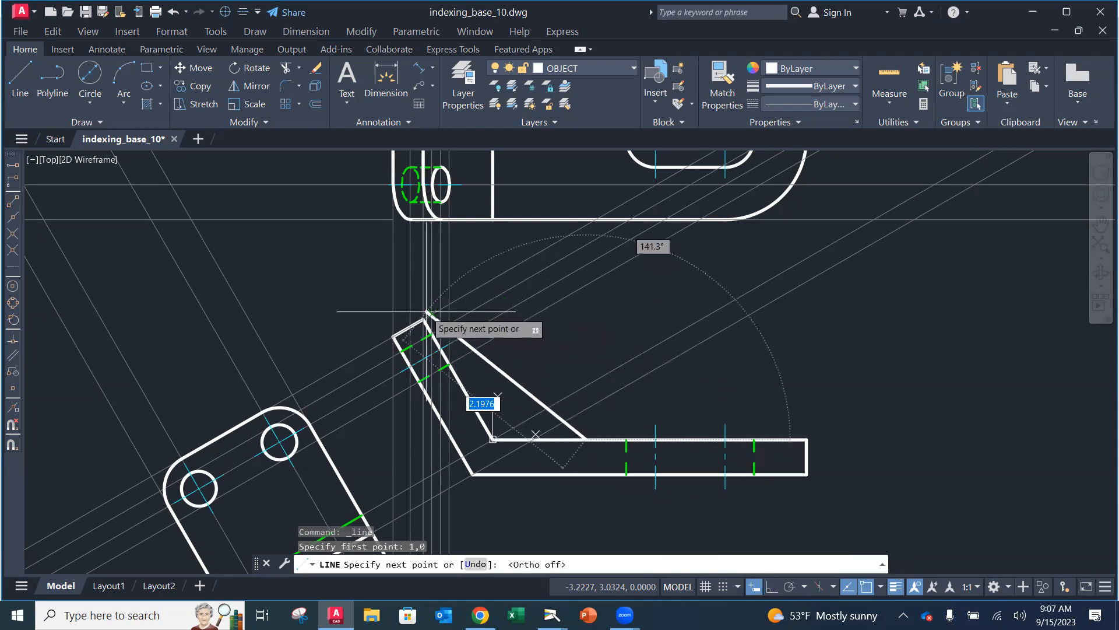
pyautogui.scroll(5, 419, 320)
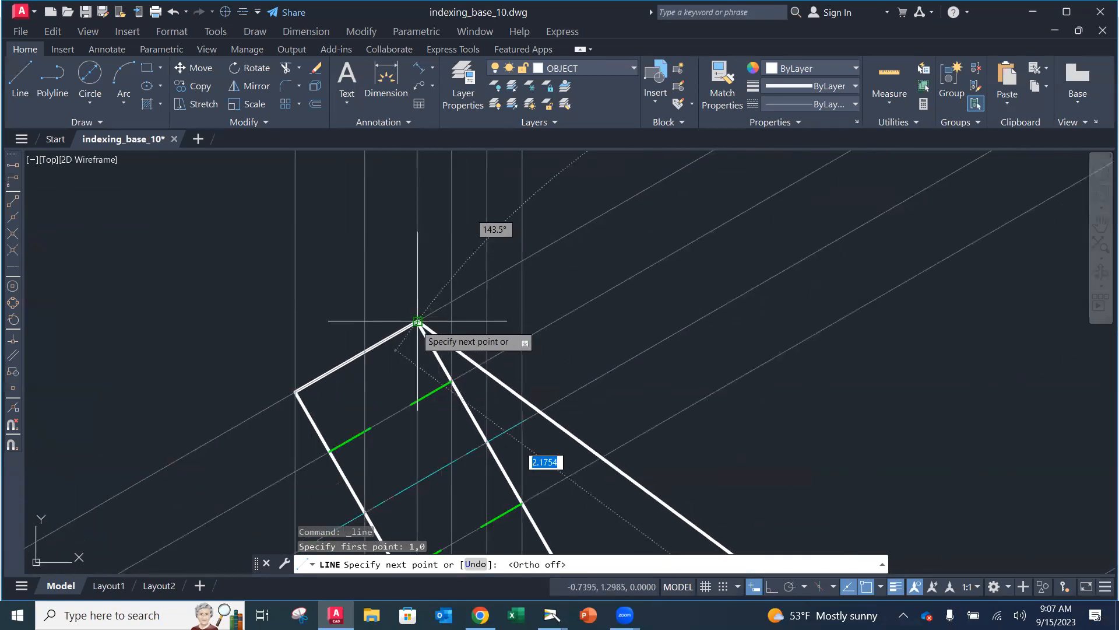
pyautogui.click(418, 321)
pyautogui.press('Escape')
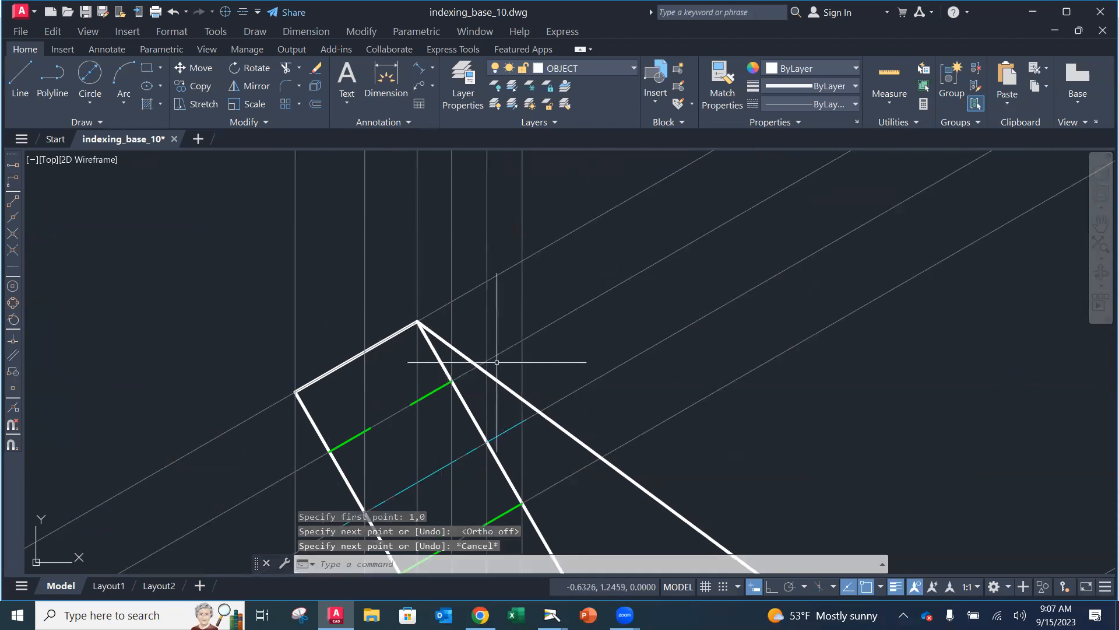
# On the CONSTRUCTION layer with Ortho on, place a vertical construction line through the rib's lower end in the front view
pyautogui.scroll(-5, 583, 382)
pyautogui.scroll(-4, 671, 431)
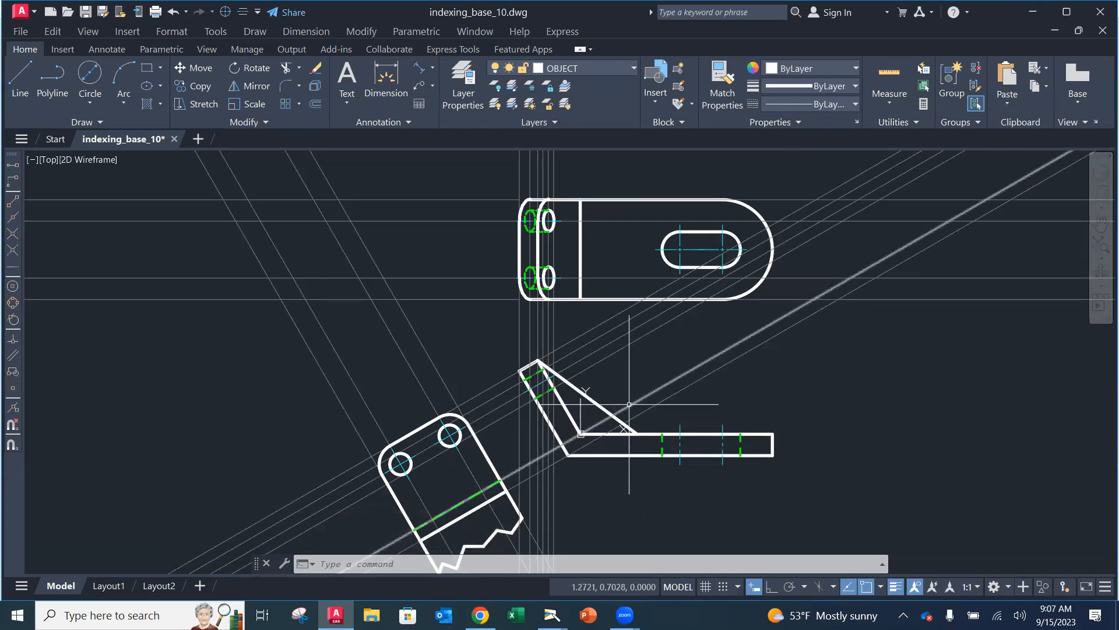
pyautogui.click(560, 76)
pyautogui.click(574, 155)
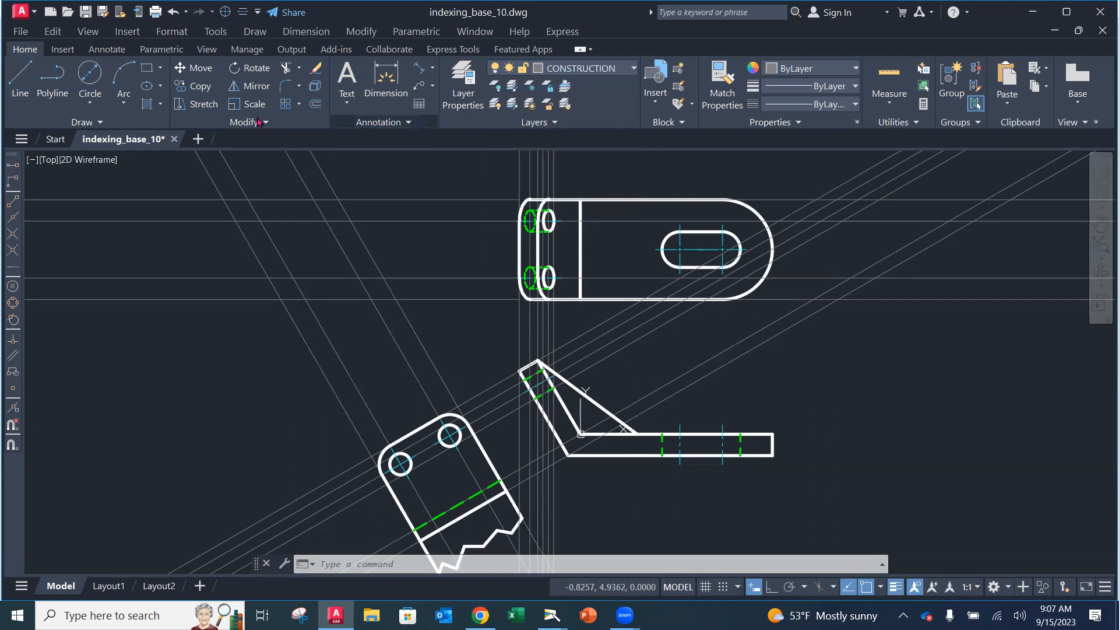
pyautogui.click(90, 124)
pyautogui.click(52, 138)
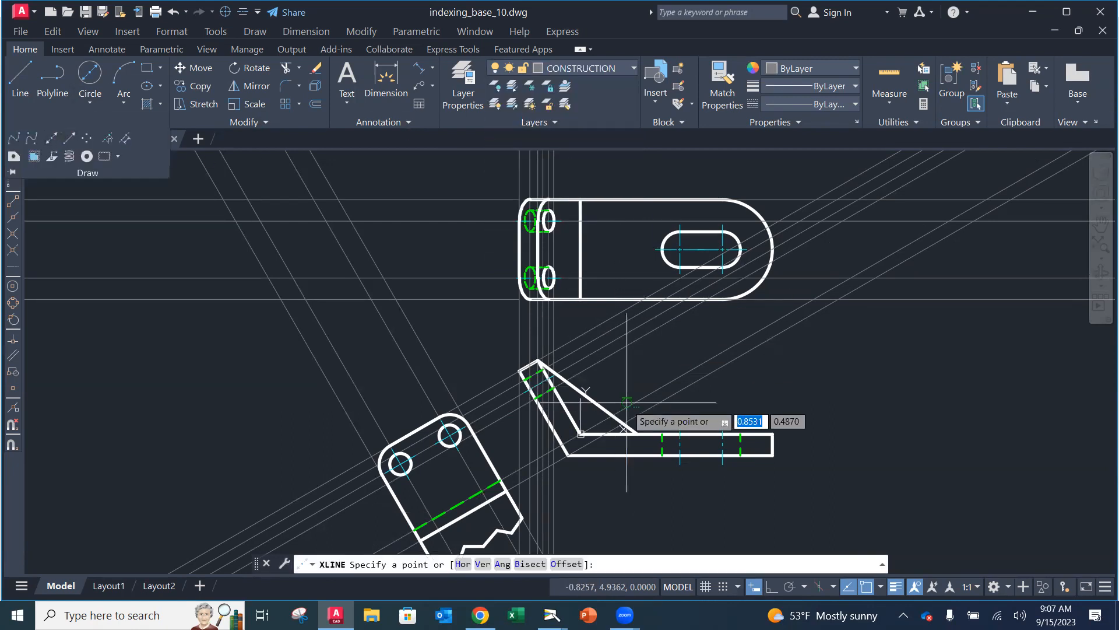
pyautogui.click(636, 432)
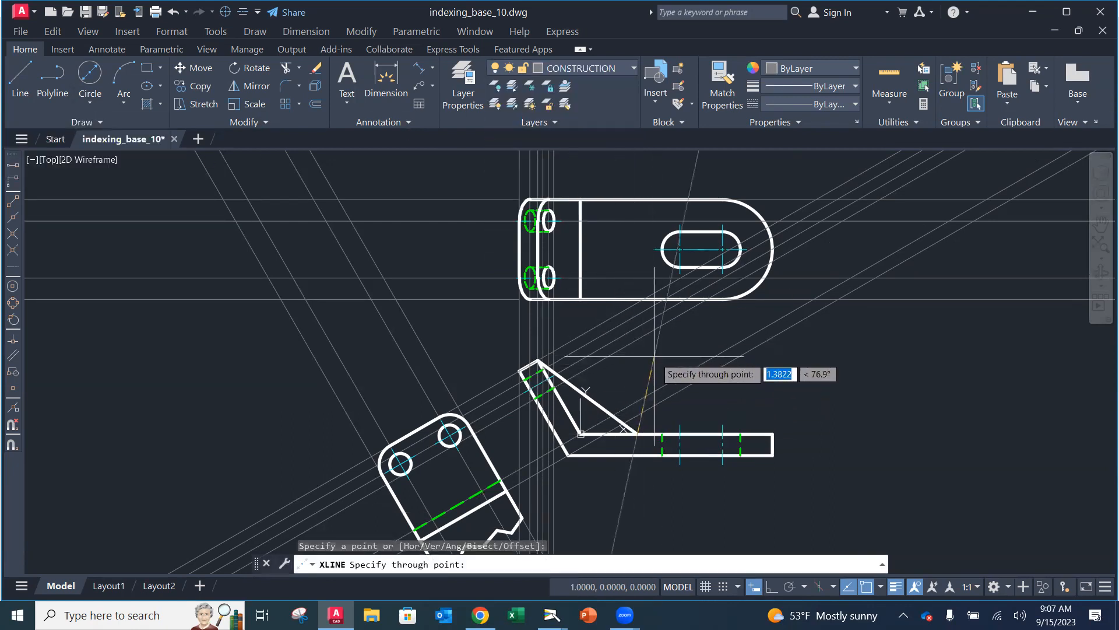
pyautogui.press('F8')
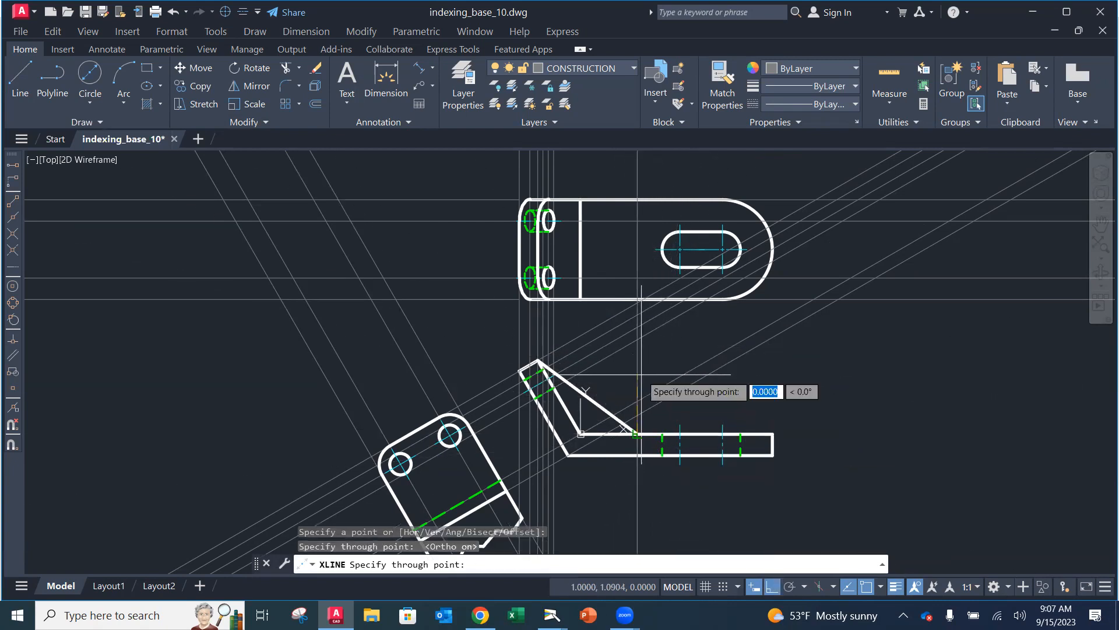
pyautogui.press('Escape')
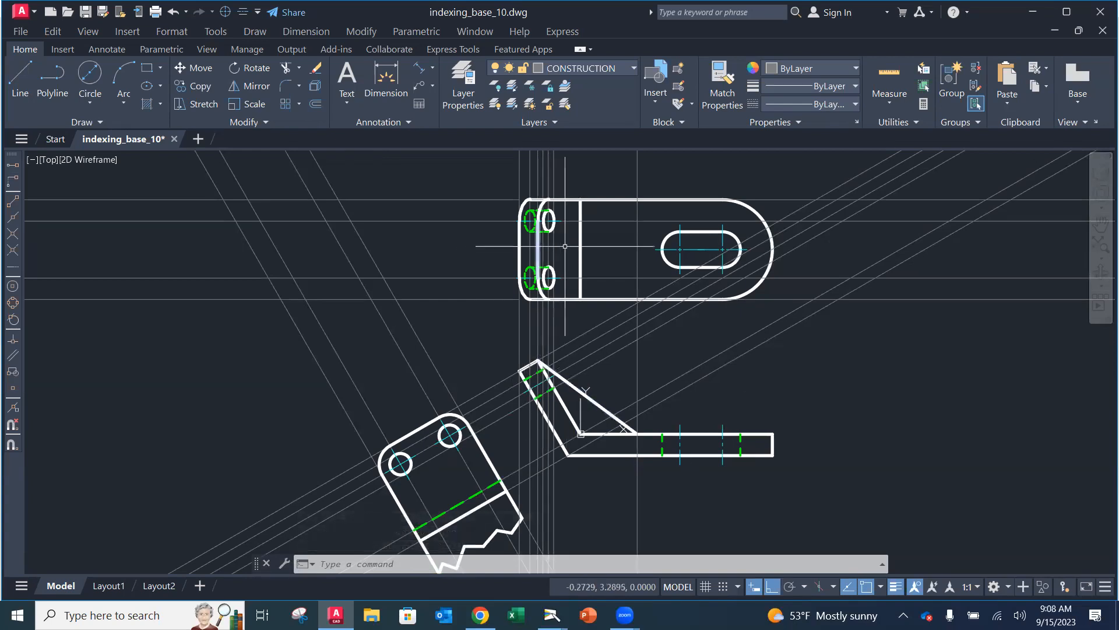
# Place a horizontal construction line along the slot's centreline in the top view
pyautogui.scroll(2, 565, 246)
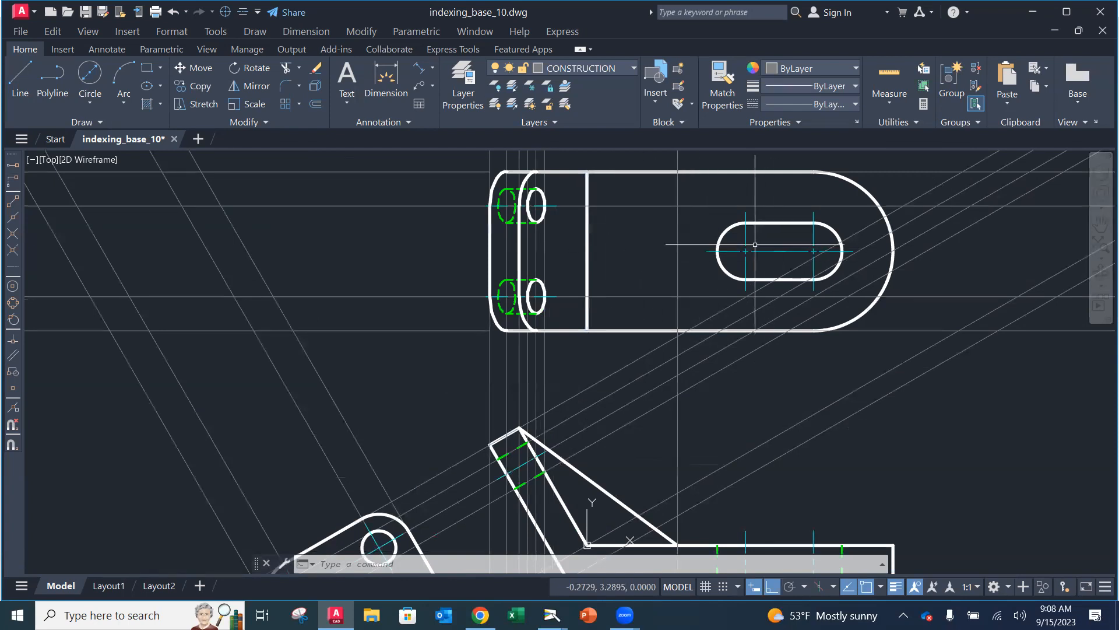
pyautogui.click(82, 123)
pyautogui.click(51, 140)
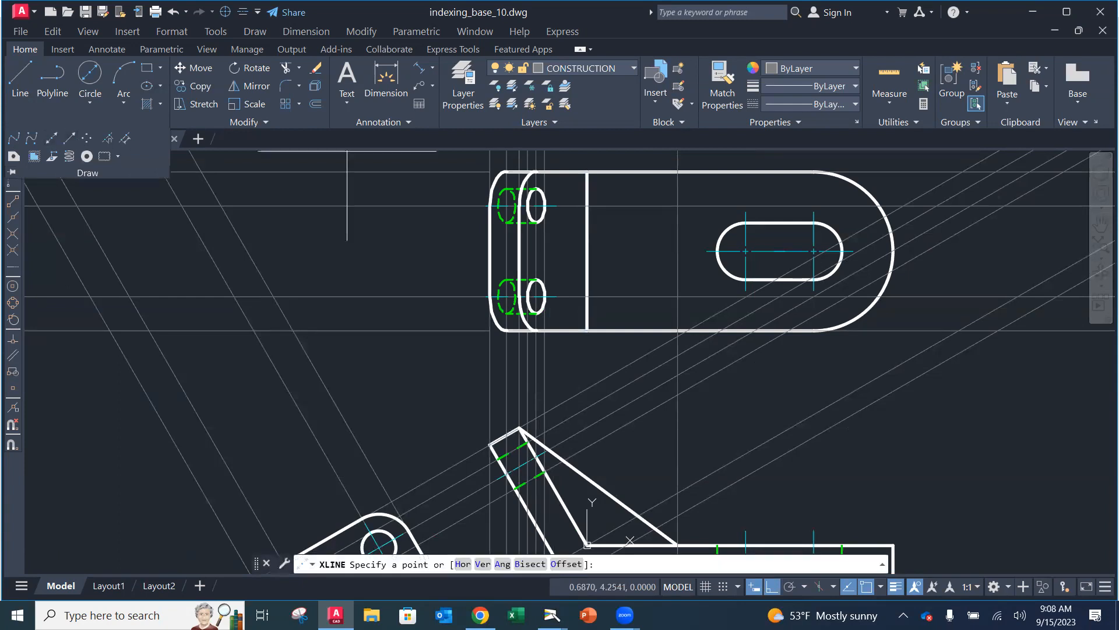
pyautogui.click(746, 251)
pyautogui.click(718, 251)
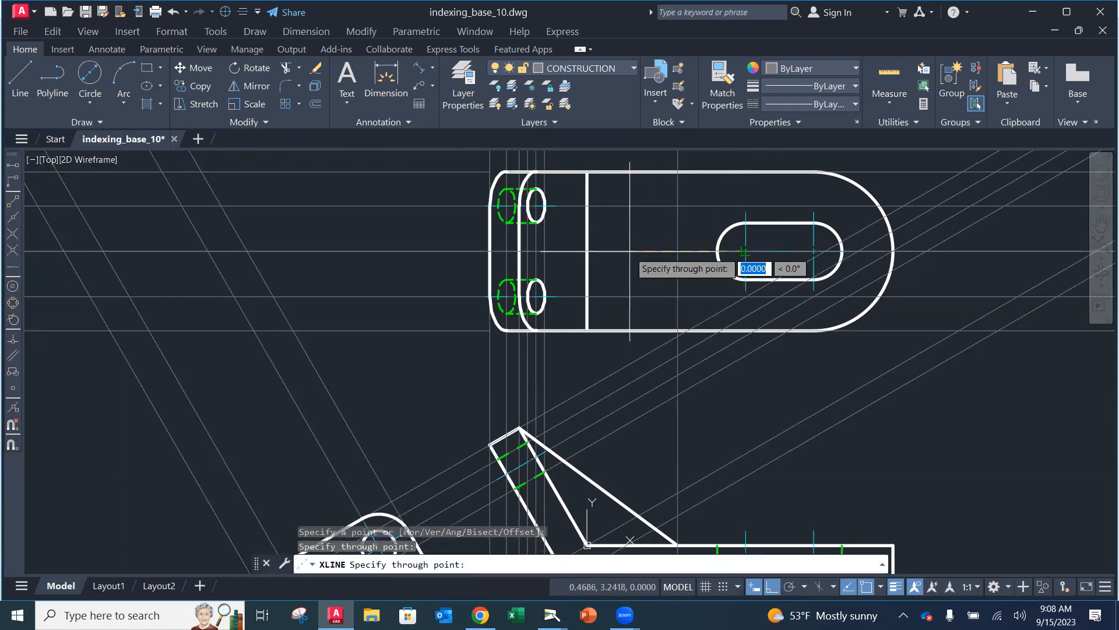
pyautogui.press('Escape')
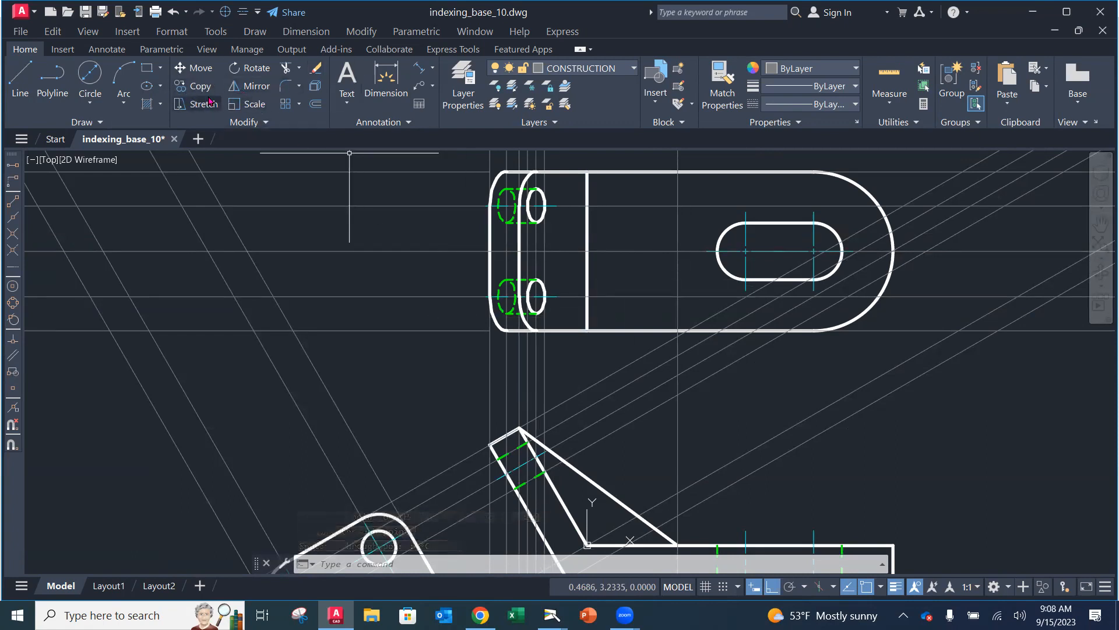
# Offset the horizontal centre construction line by .125 to both sides to mark the rib's thickness
pyautogui.click(315, 103)
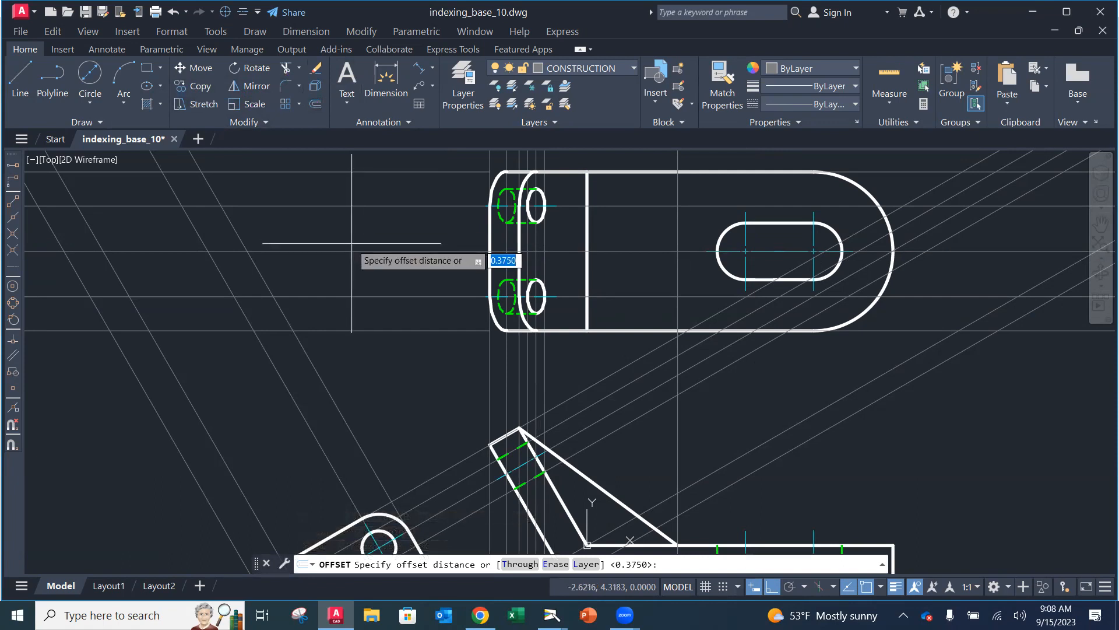
pyautogui.write('.125')
pyautogui.press('Return')
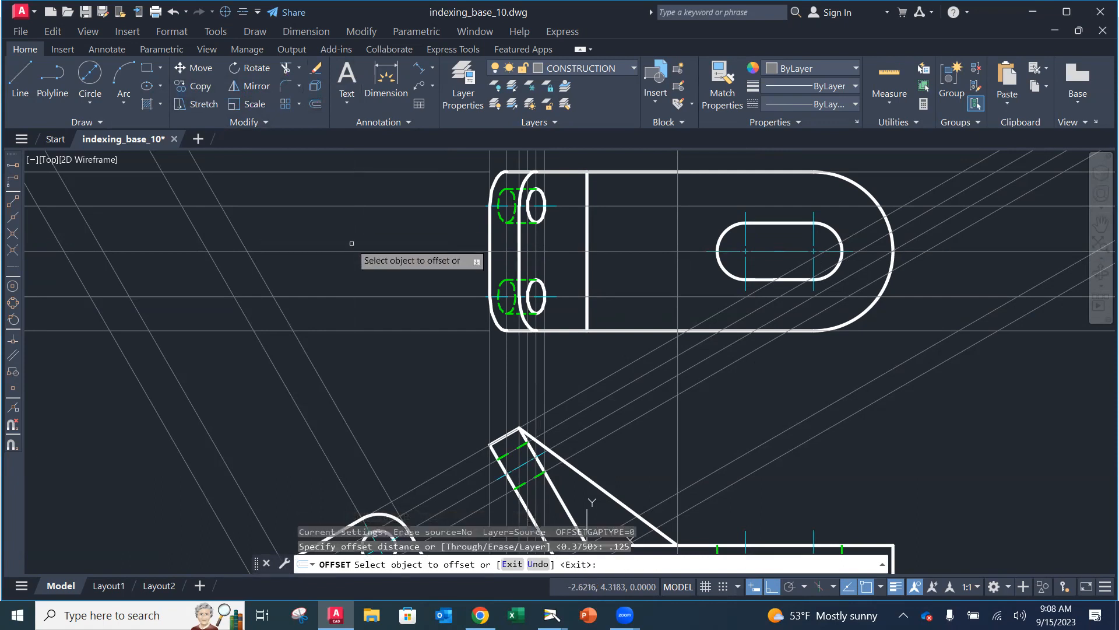
pyautogui.click(618, 252)
pyautogui.click(622, 222)
pyautogui.click(619, 252)
pyautogui.click(613, 271)
pyautogui.press('Escape')
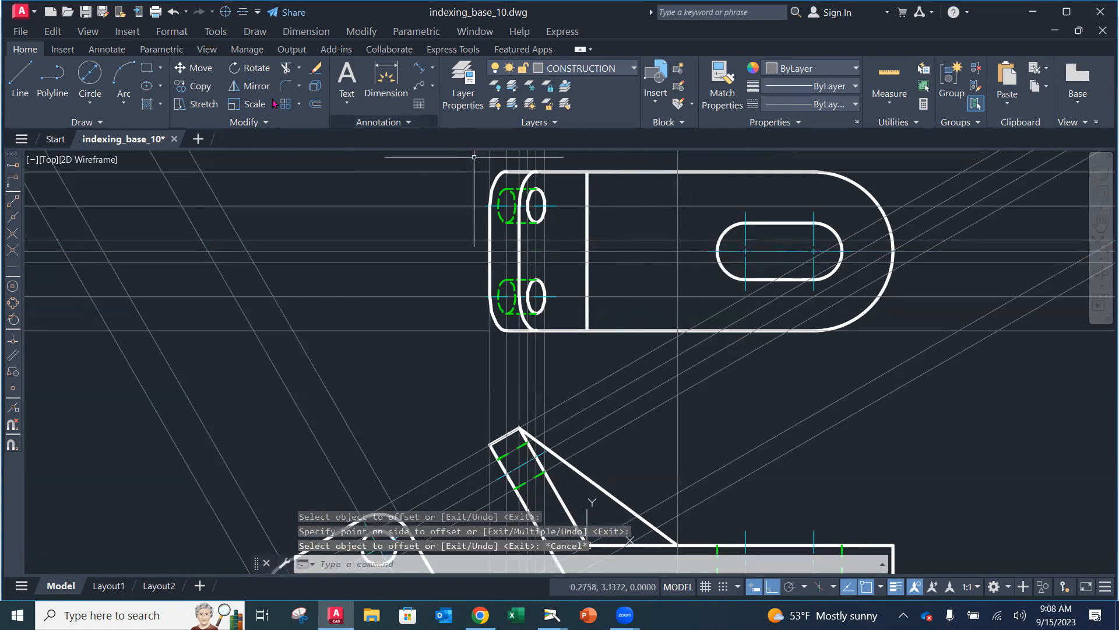
# On the OBJECT layer, draw the rib's upper edge in the top view from the leg's inner edge to the vertical construction line
pyautogui.click(20, 80)
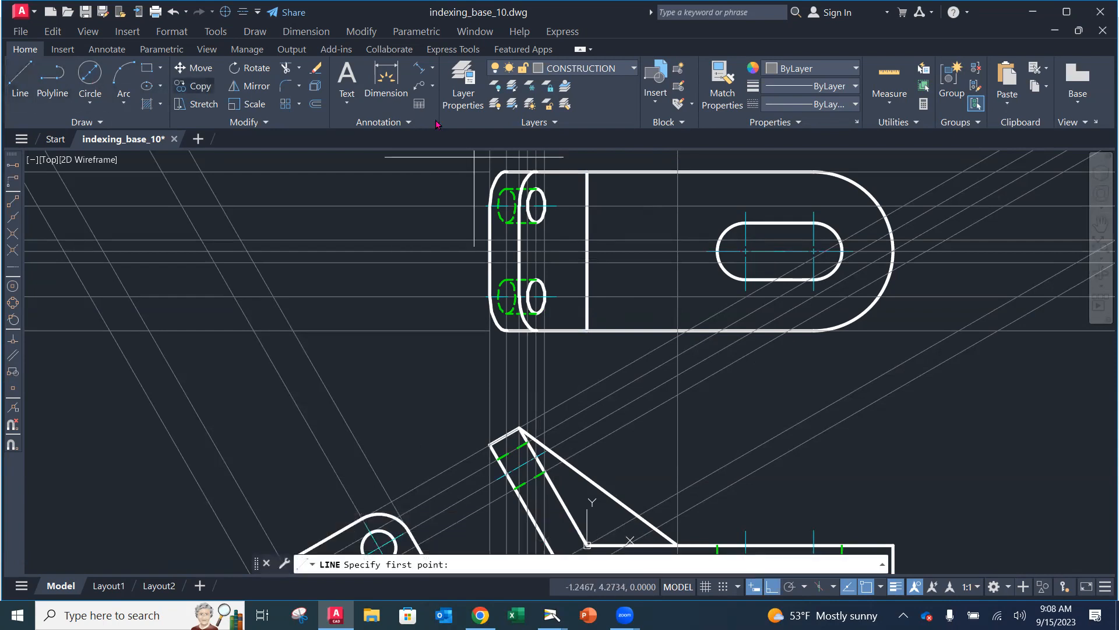
pyautogui.press('Escape')
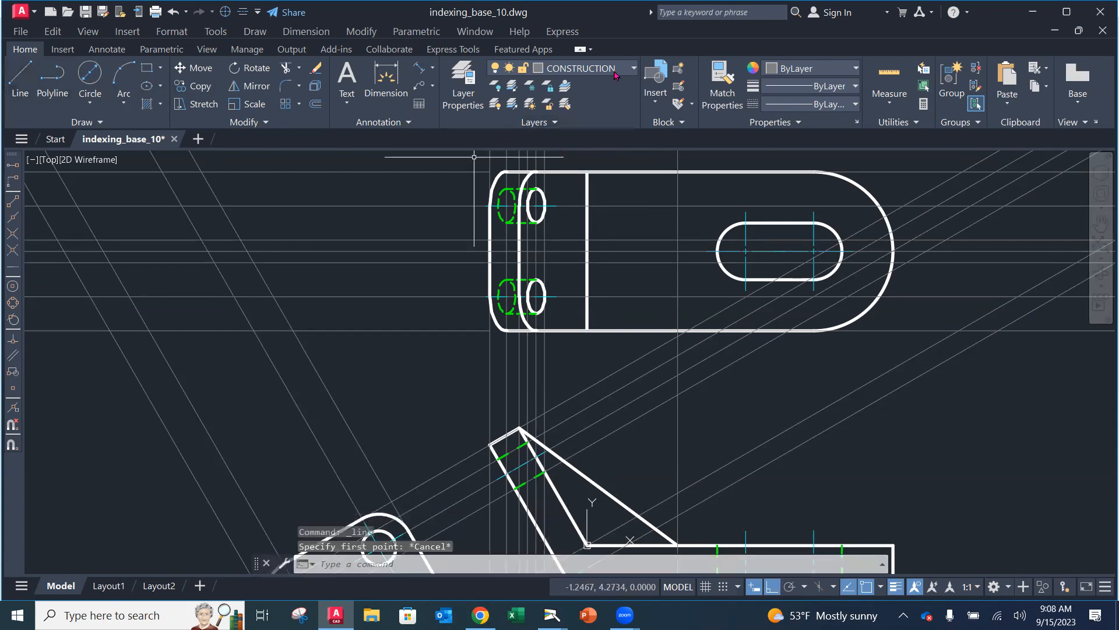
pyautogui.click(615, 68)
pyautogui.click(583, 233)
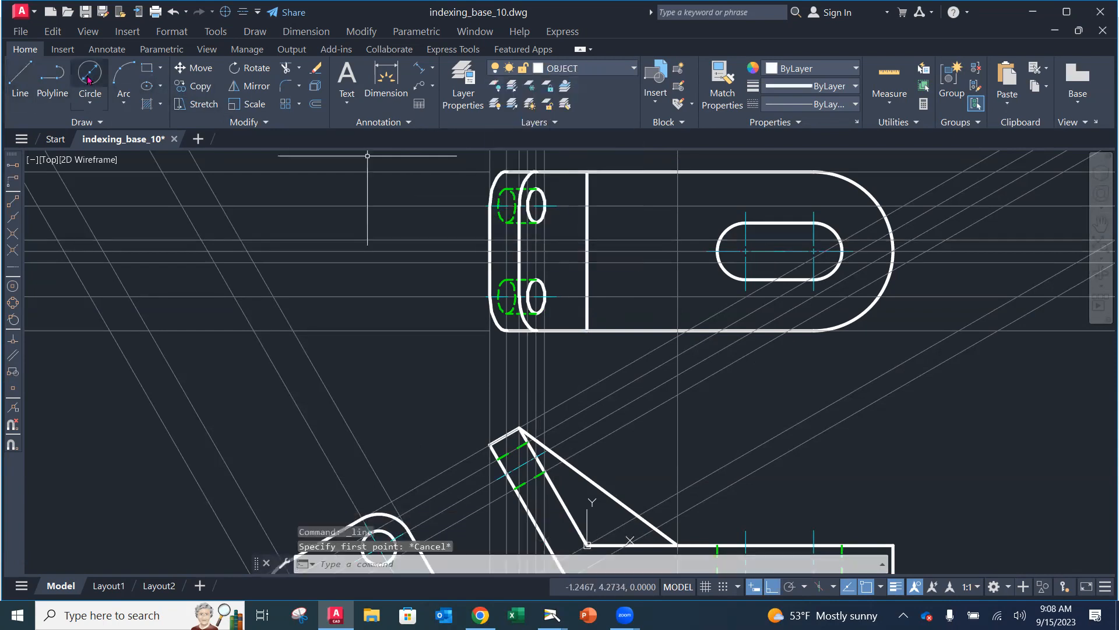
pyautogui.click(26, 83)
pyautogui.click(520, 240)
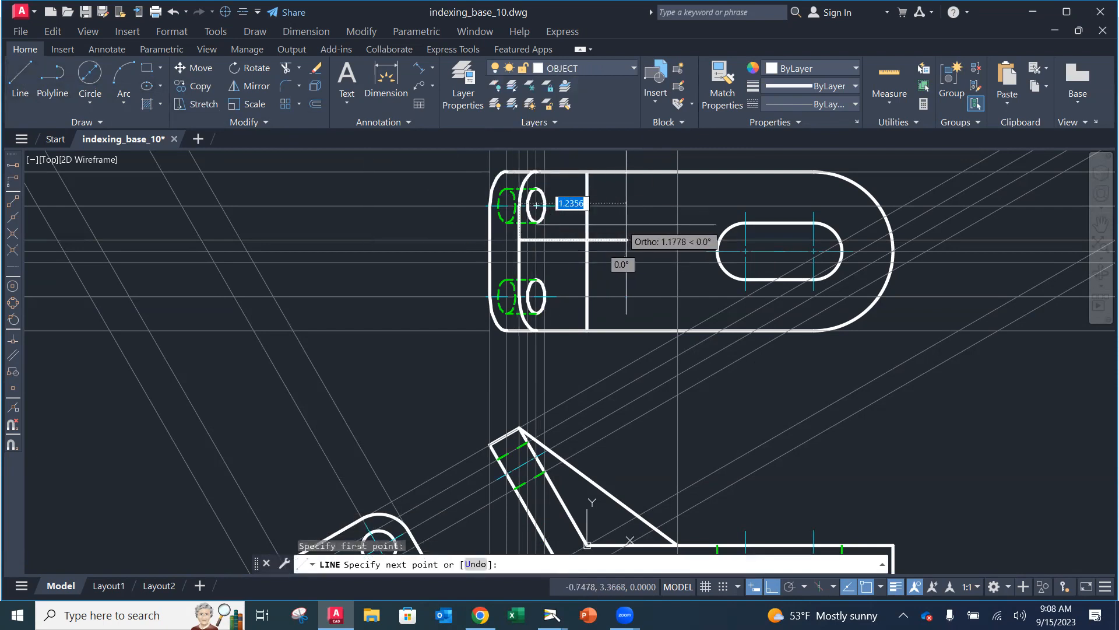
pyautogui.click(677, 239)
pyautogui.press('Escape')
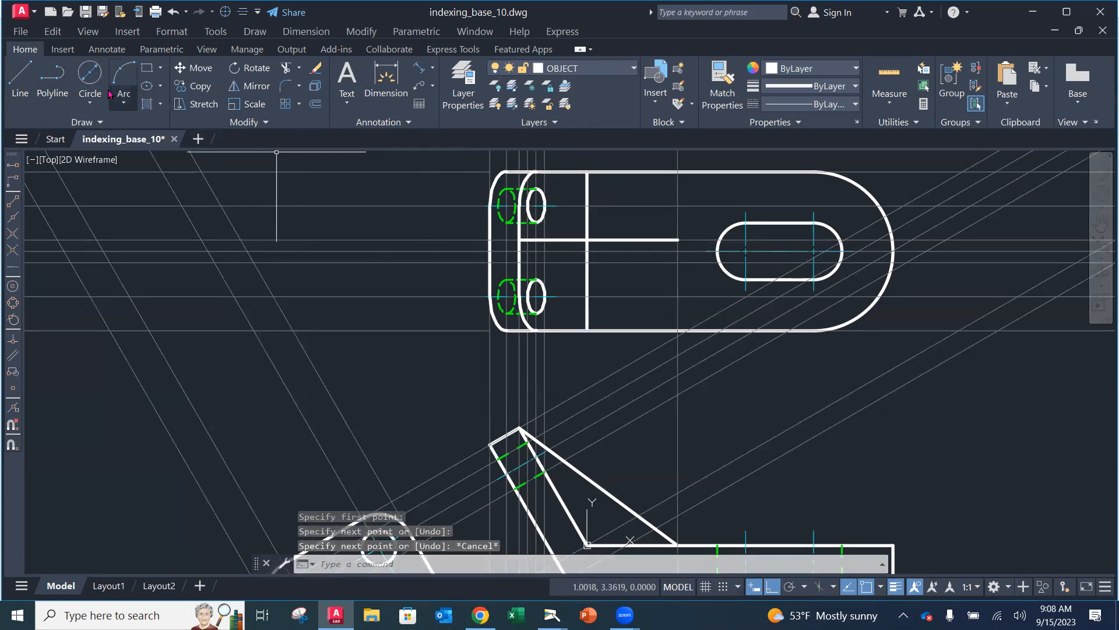
# Draw the rib's lower edge in the top view from the leg's inner edge to the vertical construction line
pyautogui.click(21, 82)
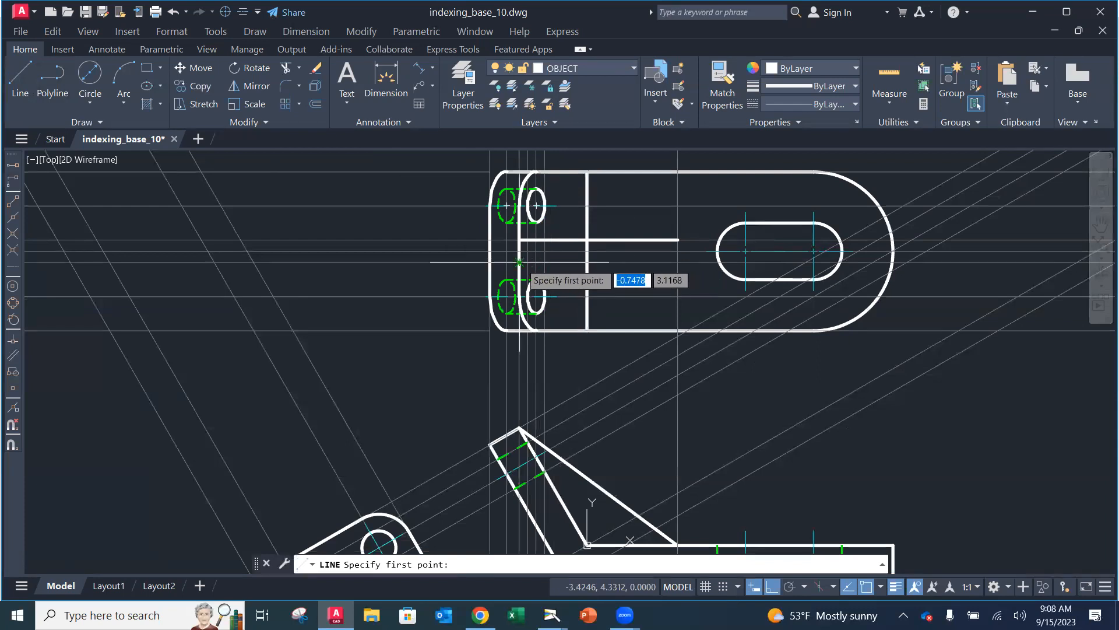
pyautogui.click(519, 262)
pyautogui.click(677, 263)
pyautogui.press('Escape')
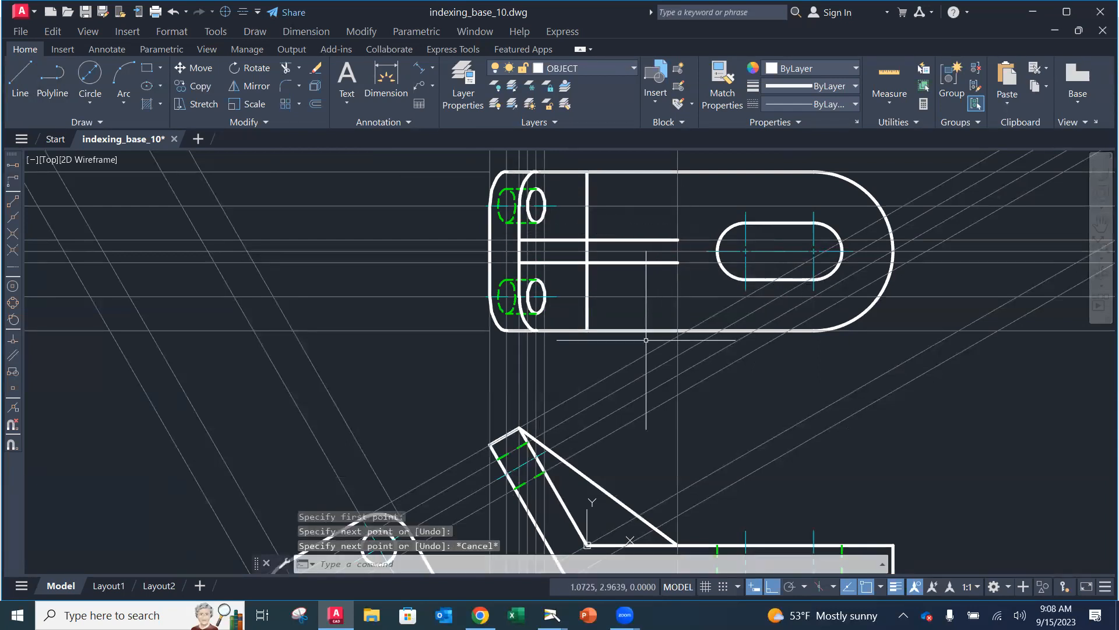
# Trim the top view's vertical bend line between the two rib edges
pyautogui.moveTo(667, 368)
pyautogui.mouseDown(button='middle')
pyautogui.moveTo(672, 335)
pyautogui.moveTo(668, 345)
pyautogui.mouseUp(button='middle')
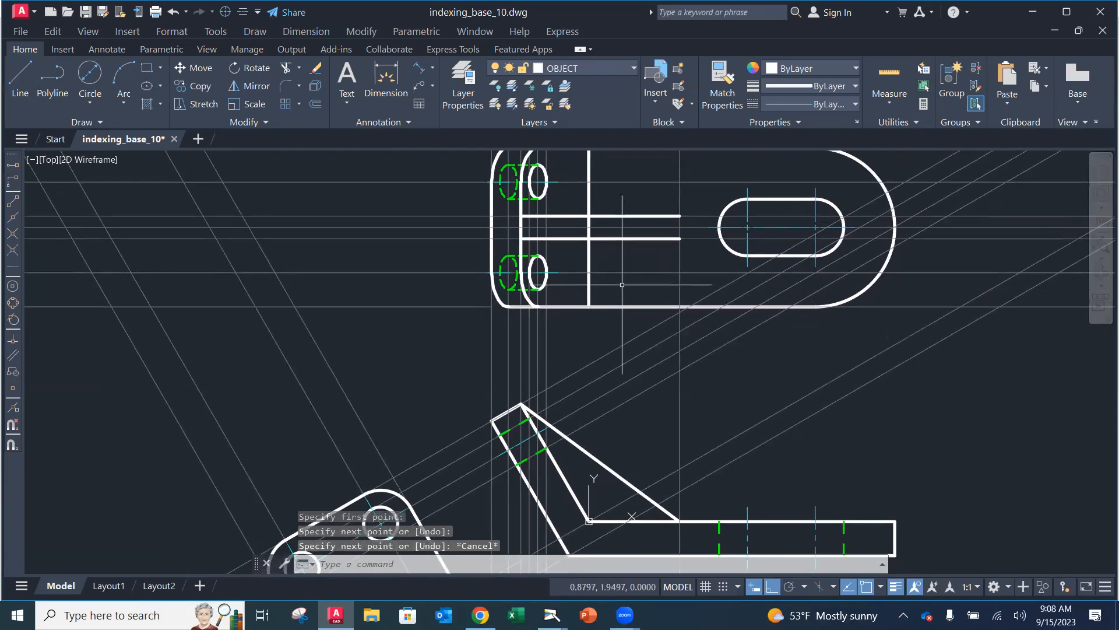
pyautogui.scroll(2, 615, 235)
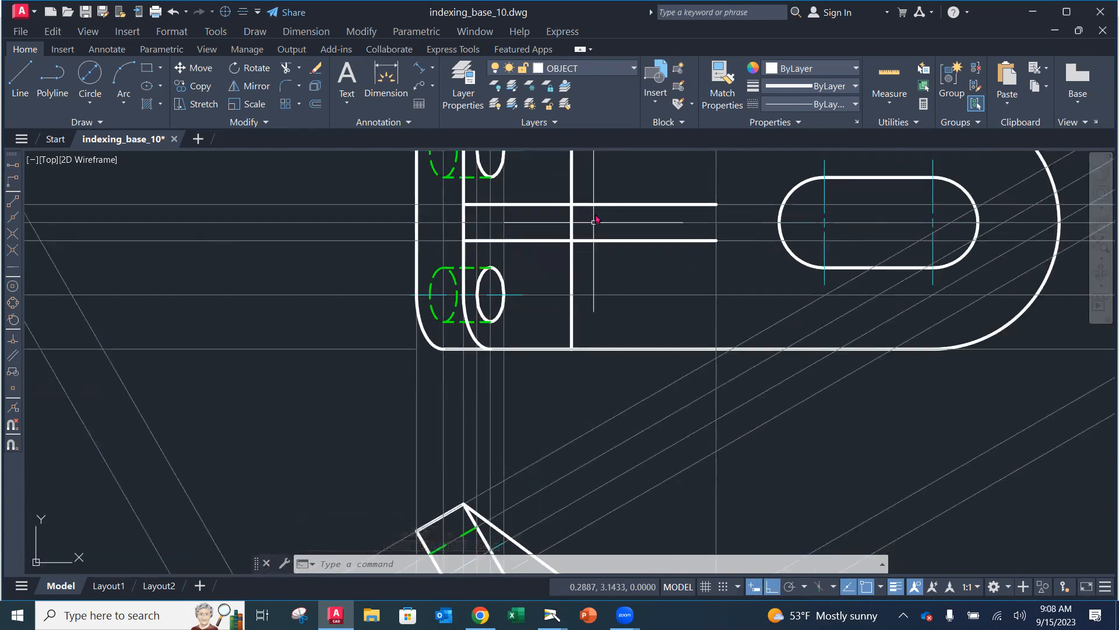
pyautogui.press('Return')
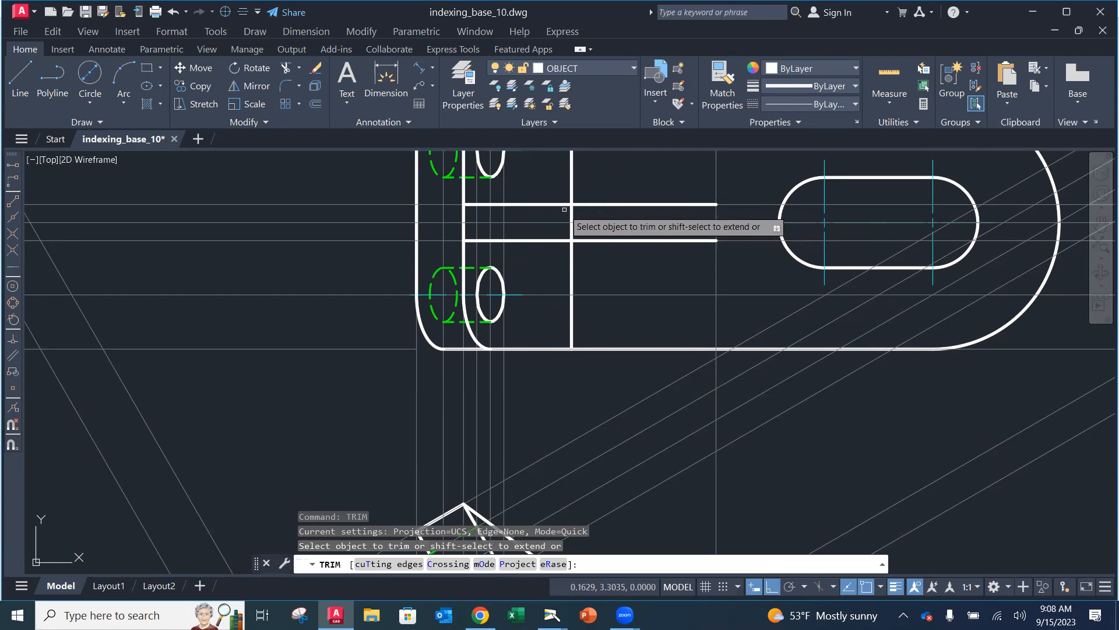
pyautogui.click(574, 212)
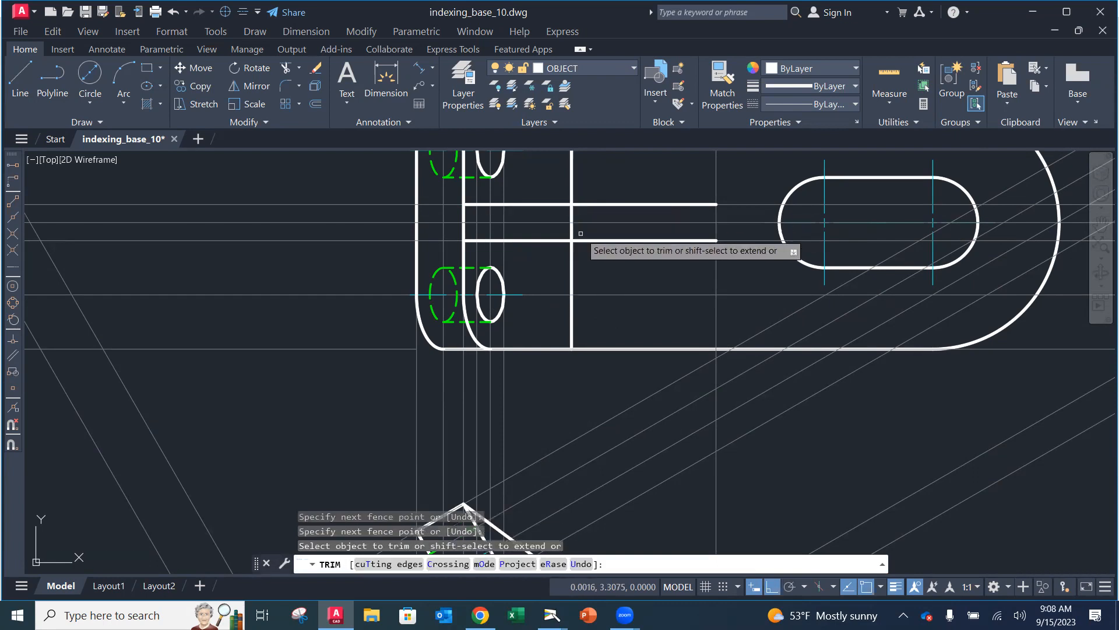
pyautogui.press('Escape')
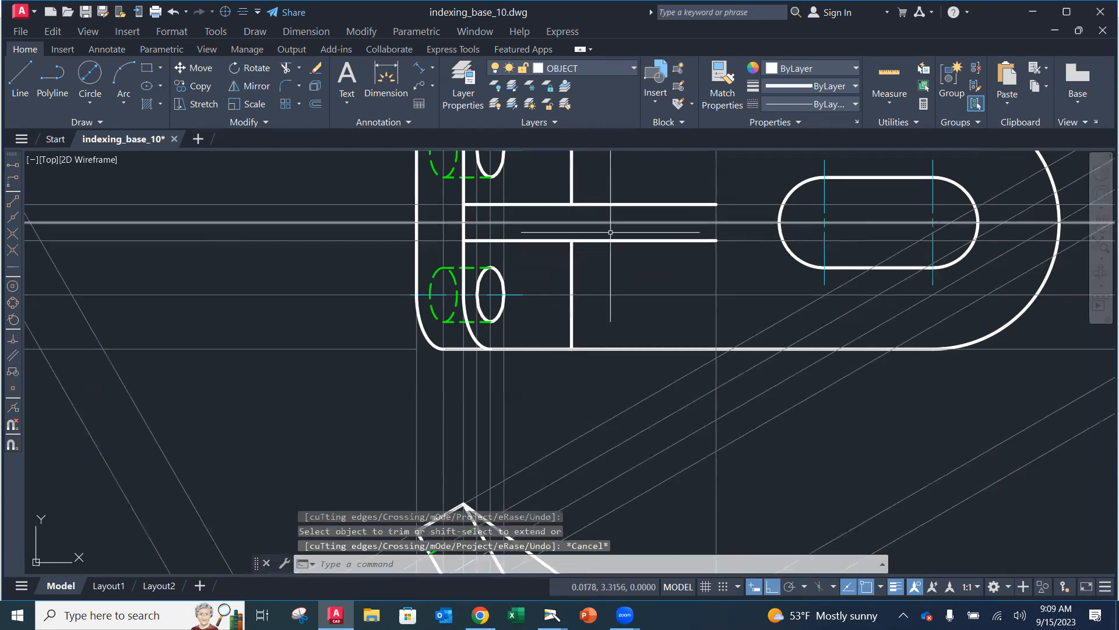
# On the HIDDEN layer, draw a vertical line across the full width of the top view, aligned with the front view's lower bend corner
pyautogui.scroll(-2, 595, 243)
pyautogui.moveTo(599, 242)
pyautogui.mouseDown(button='middle')
pyautogui.moveTo(604, 176)
pyautogui.moveTo(600, 254)
pyautogui.mouseUp(button='middle')
pyautogui.moveTo(601, 386); pyautogui.dragTo(653, 268, button='middle')
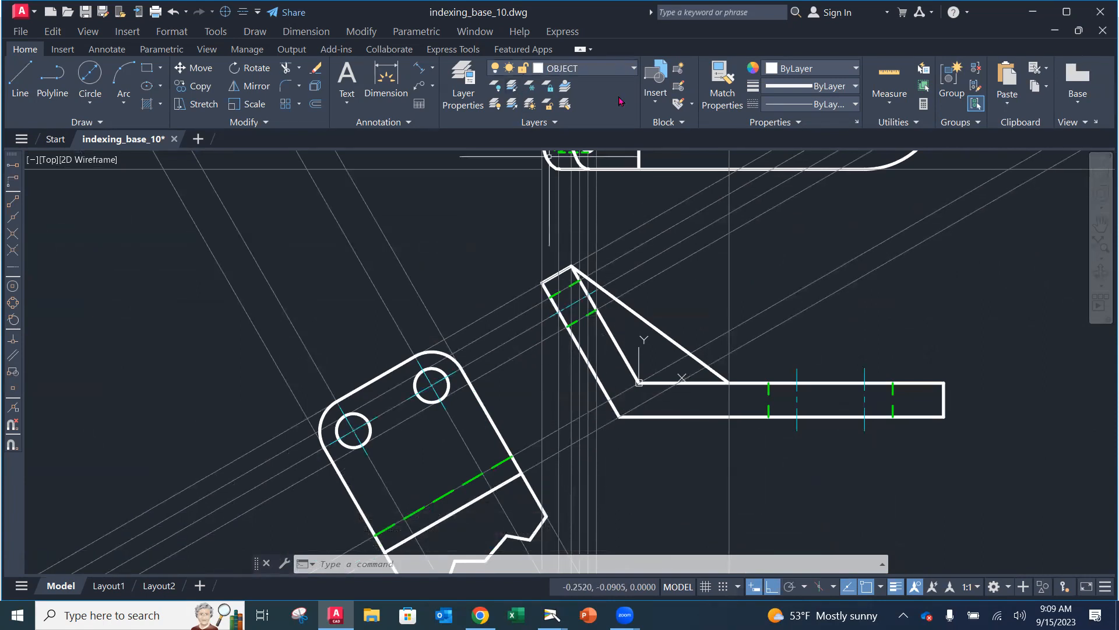
pyautogui.click(593, 71)
pyautogui.click(584, 70)
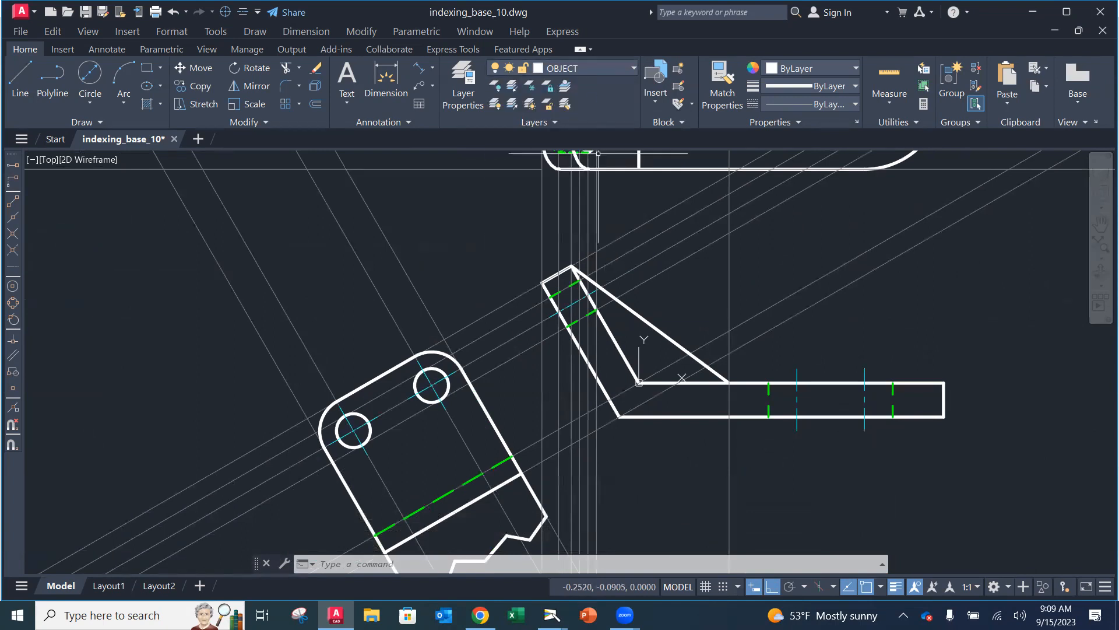
pyautogui.click(584, 70)
pyautogui.click(581, 208)
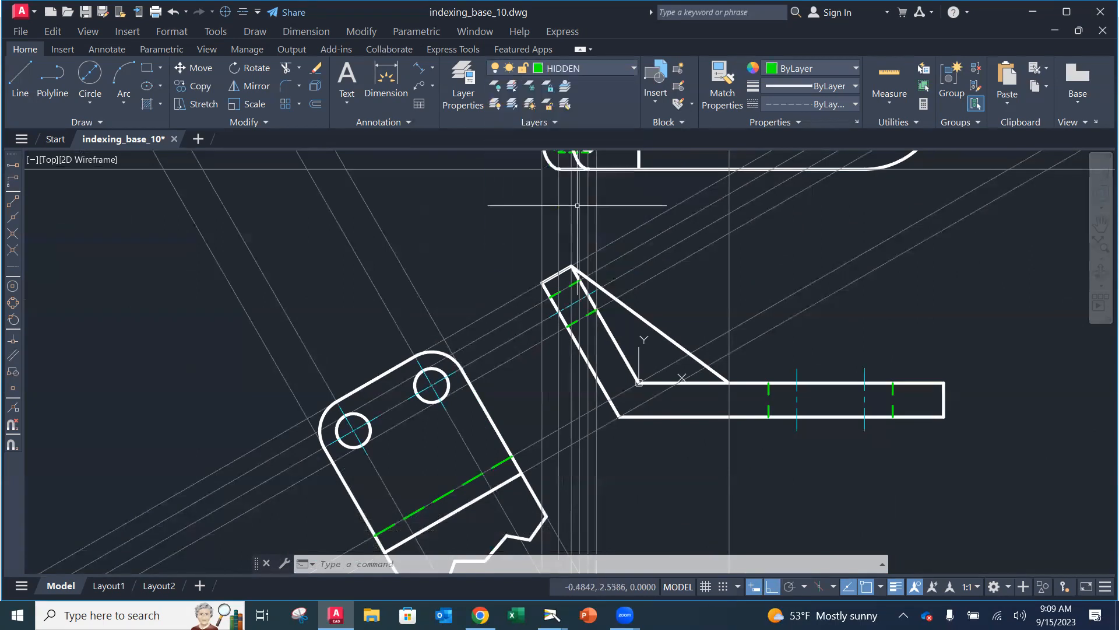
pyautogui.click(20, 76)
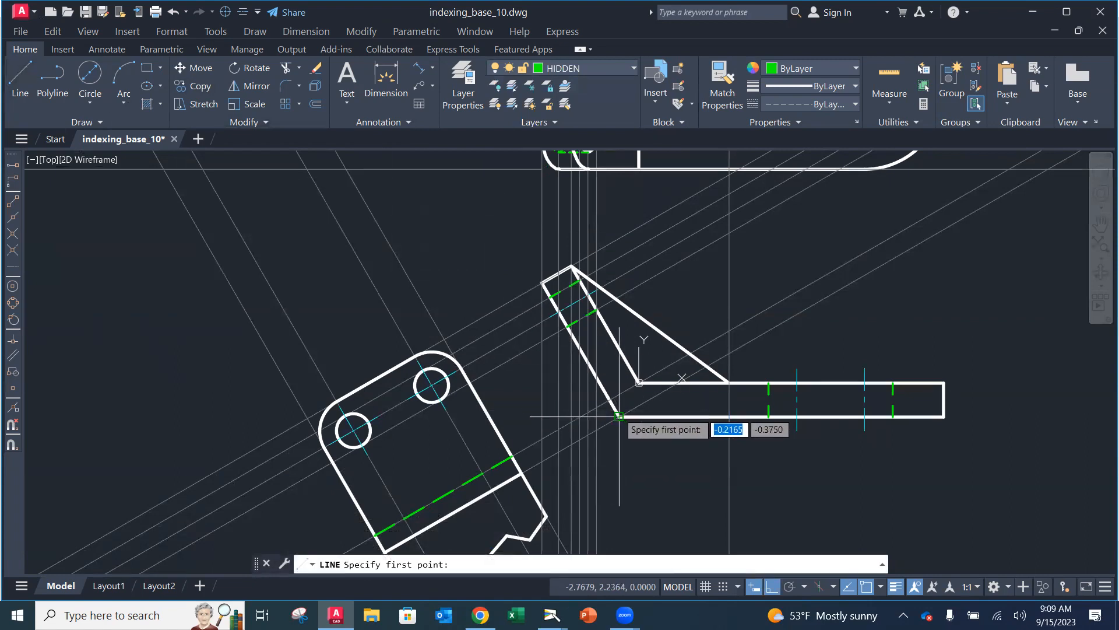
pyautogui.moveTo(640, 263)
pyautogui.mouseDown(button='middle')
pyautogui.moveTo(611, 440)
pyautogui.moveTo(607, 408)
pyautogui.mouseUp(button='middle')
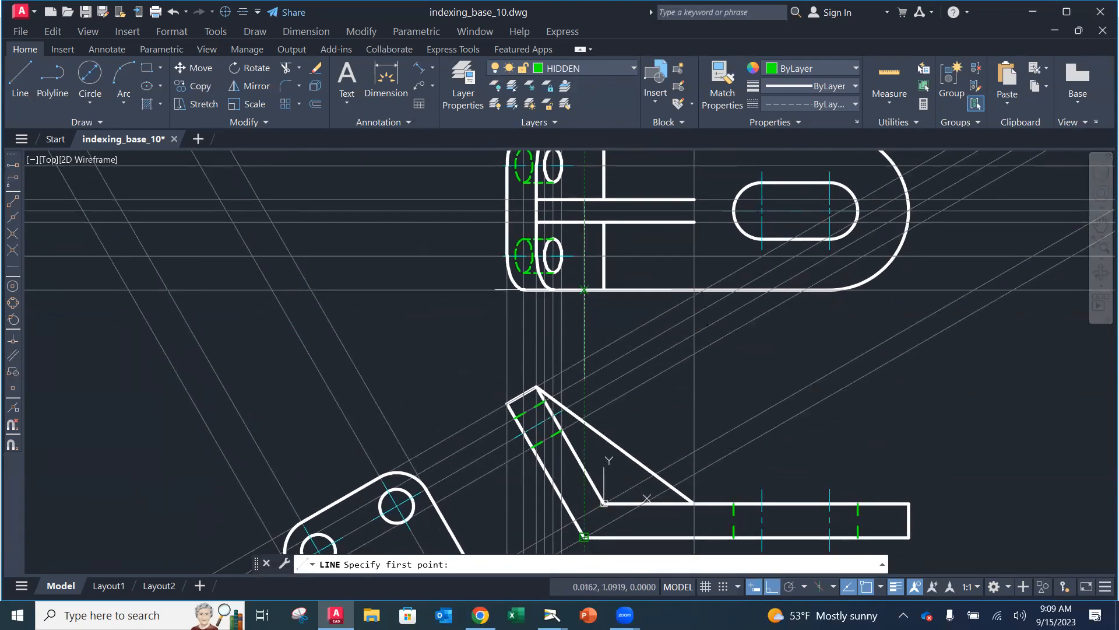
pyautogui.click(603, 289)
pyautogui.moveTo(600, 280); pyautogui.dragTo(575, 436, button='middle')
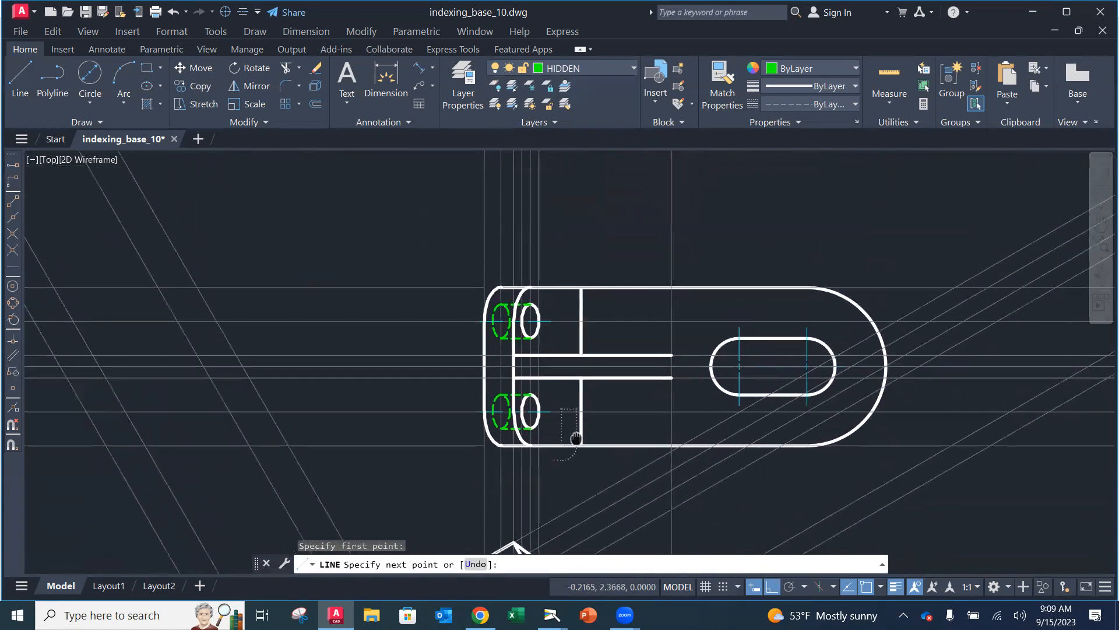
pyautogui.click(560, 287)
pyautogui.press('Escape')
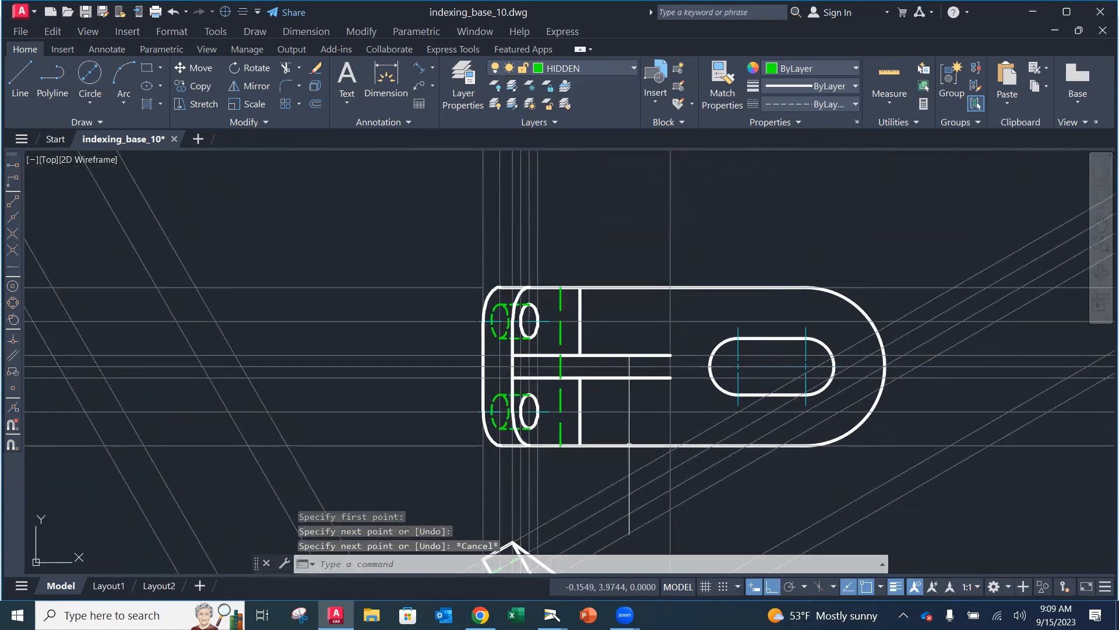
# Make OBJECT the current layer
pyautogui.scroll(-2, 631, 402)
pyautogui.moveTo(626, 408); pyautogui.dragTo(644, 277, button='middle')
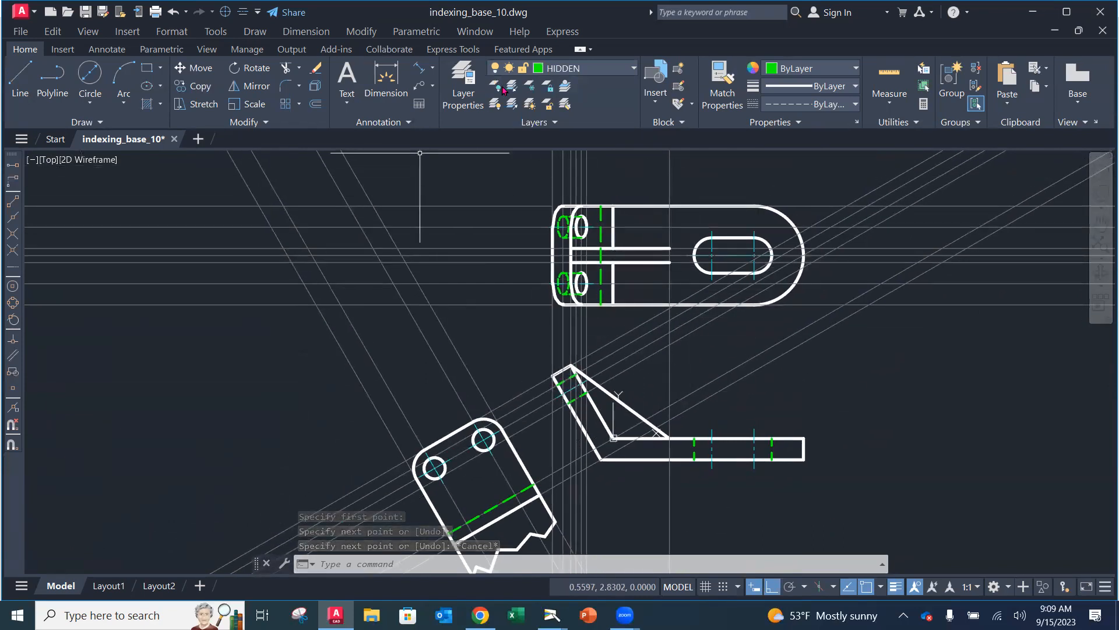
pyautogui.click(563, 69)
pyautogui.click(563, 242)
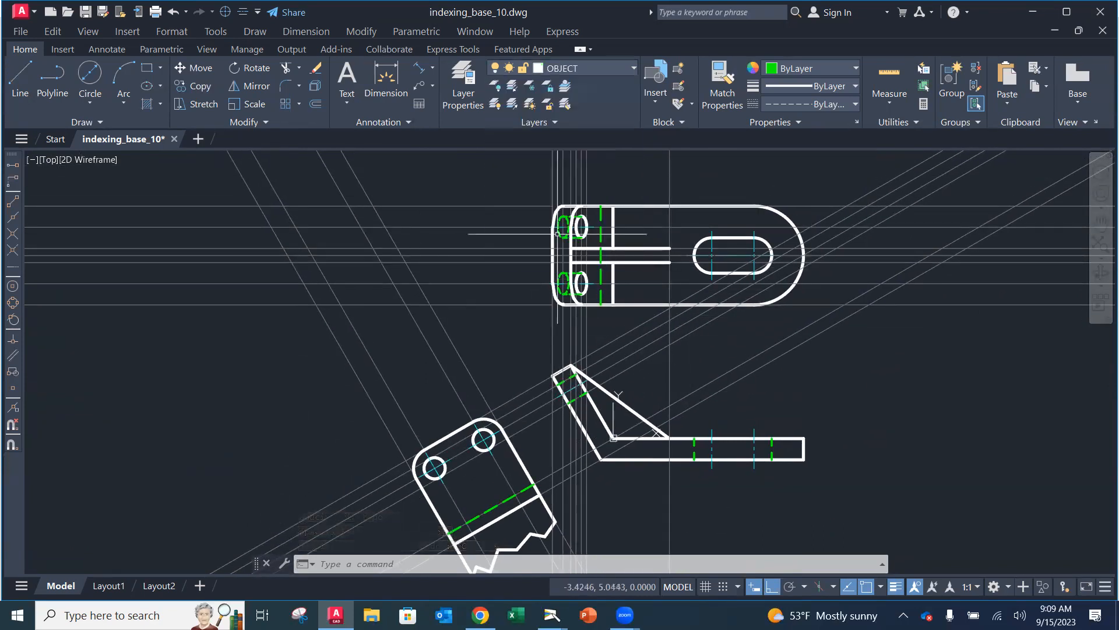
pyautogui.click(20, 79)
pyautogui.click(670, 248)
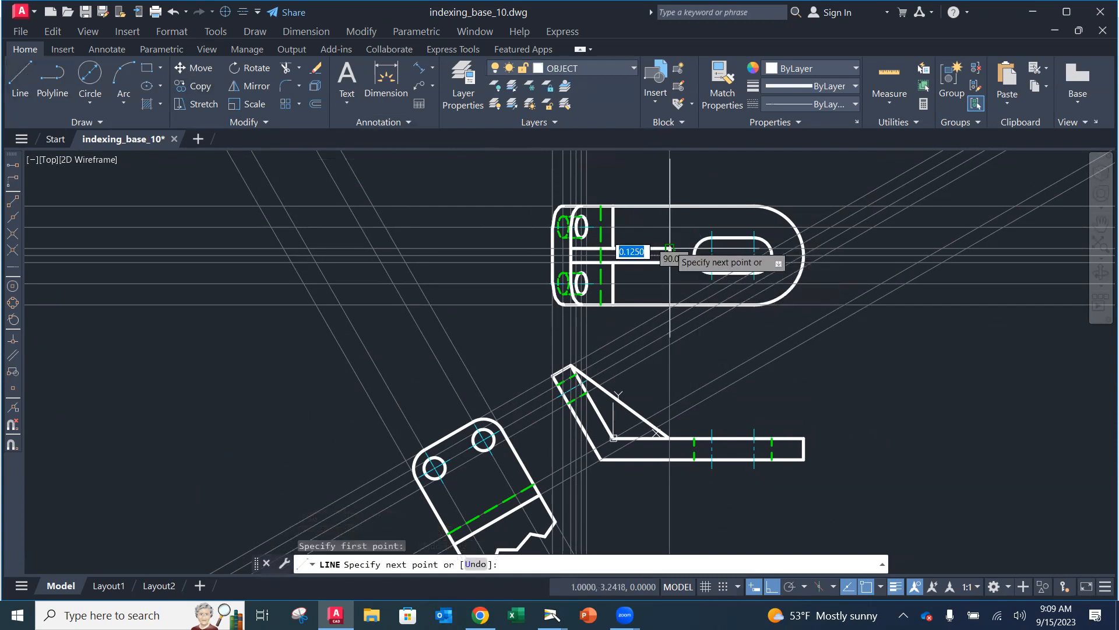
pyautogui.press('Escape')
# Draw a vertical line closing the rib's open end in the top view, and save the drawing
pyautogui.scroll(2, 711, 263)
pyautogui.scroll(2, 711, 263)
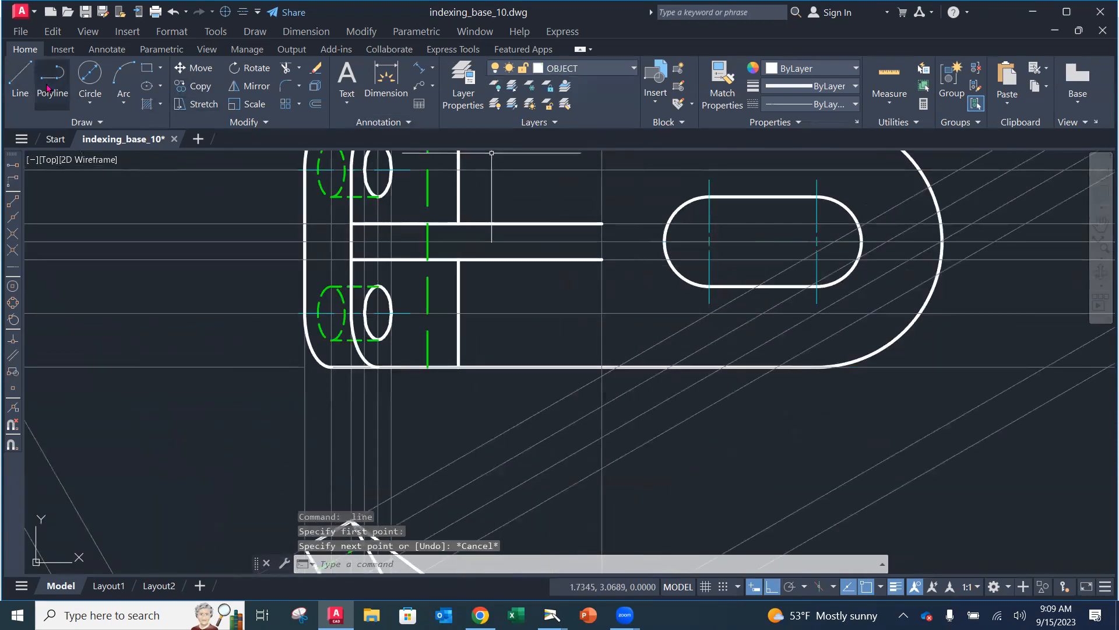
pyautogui.click(20, 78)
pyautogui.click(602, 259)
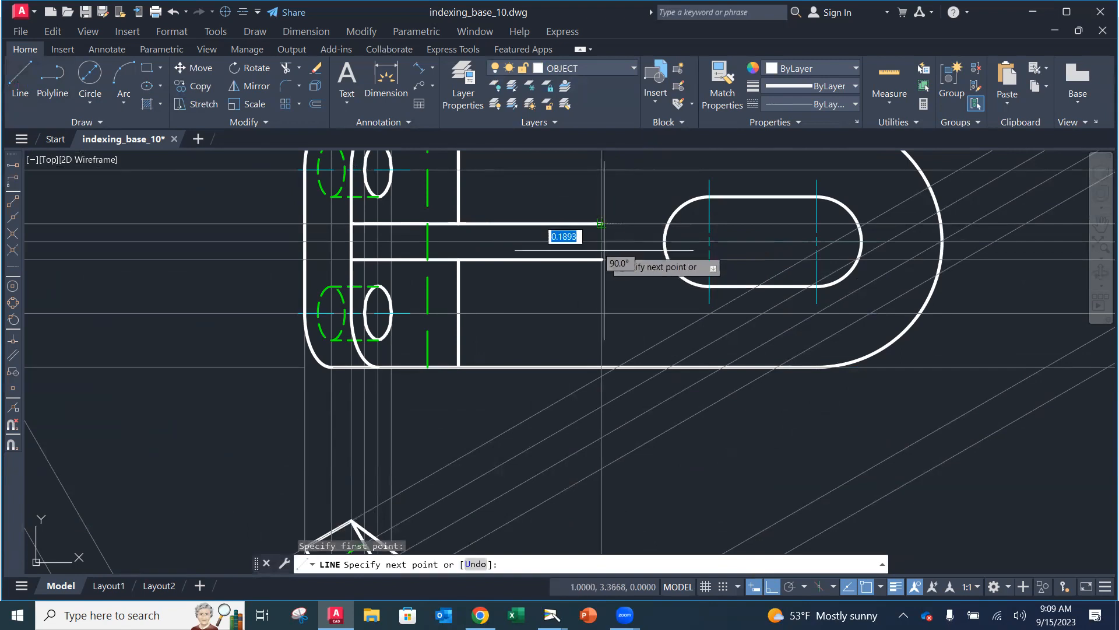
pyautogui.click(602, 223)
pyautogui.press('Escape')
pyautogui.scroll(1, 554, 282)
pyautogui.scroll(-4, 554, 282)
pyautogui.moveTo(553, 282)
pyautogui.mouseDown(button='middle')
pyautogui.moveTo(615, 280)
pyautogui.moveTo(636, 264)
pyautogui.mouseUp(button='middle')
pyautogui.click(20, 31)
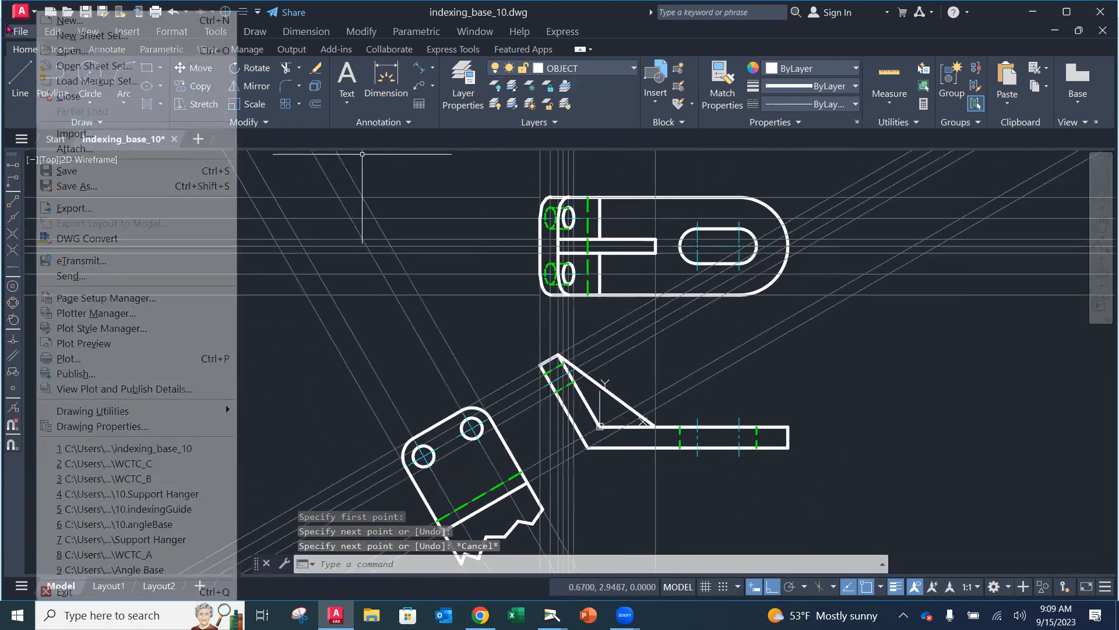
pyautogui.click(65, 171)
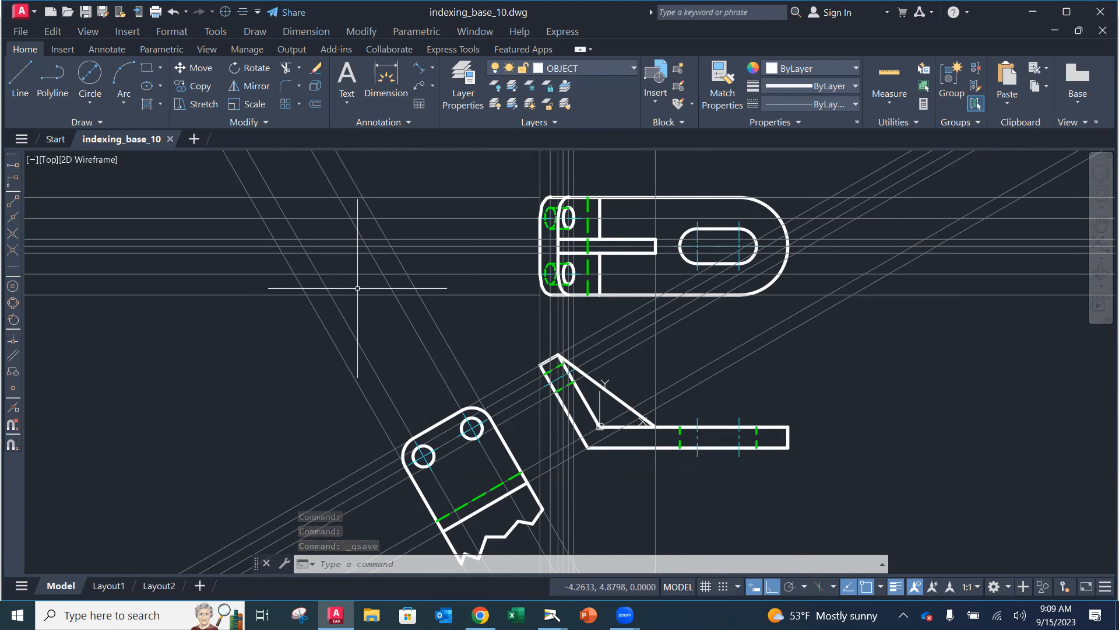
# On the CONSTRUCTION layer, draw a construction line at 30° through the rib's lower end corner in the front view, using polar tracking instead of ortho
pyautogui.moveTo(649, 382); pyautogui.dragTo(670, 295, button='middle')
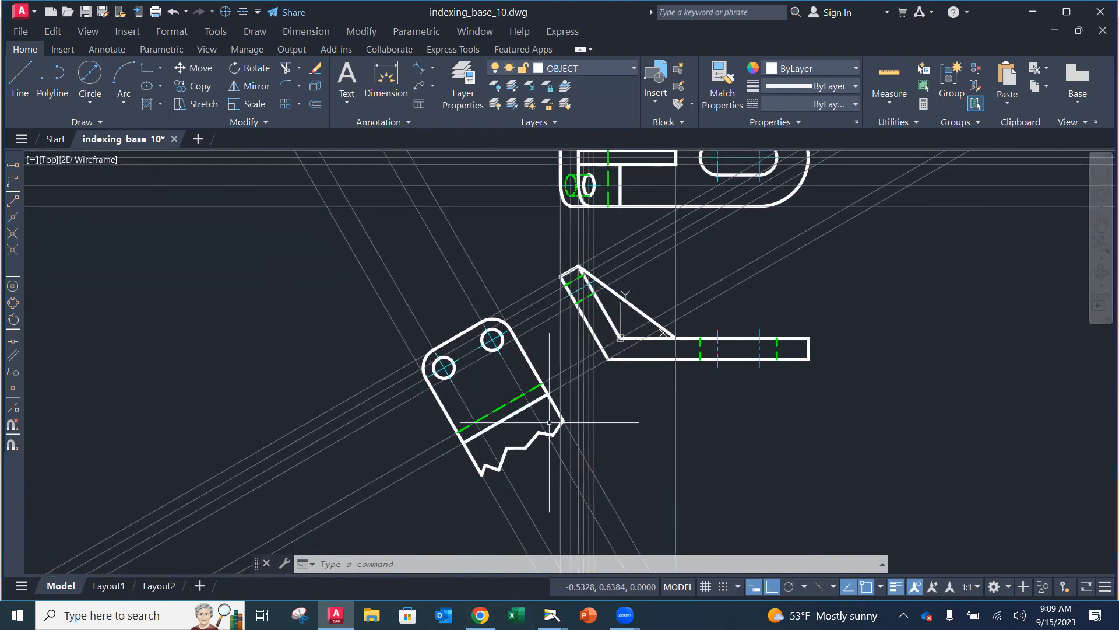
pyautogui.scroll(-3, 548, 375)
pyautogui.scroll(5, 548, 376)
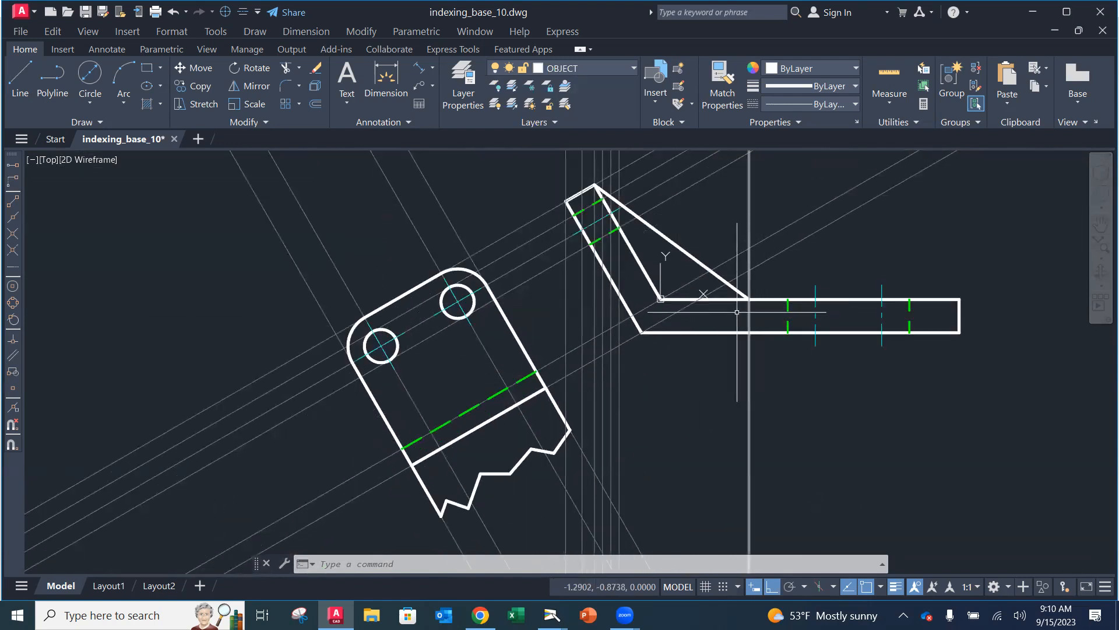
pyautogui.click(534, 73)
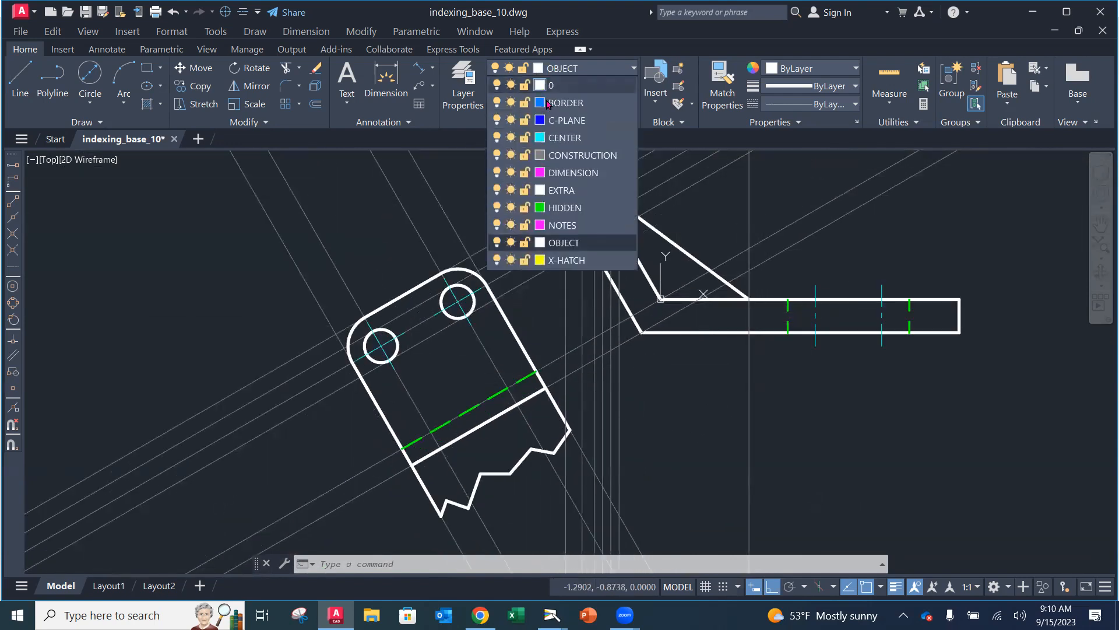
pyautogui.click(574, 165)
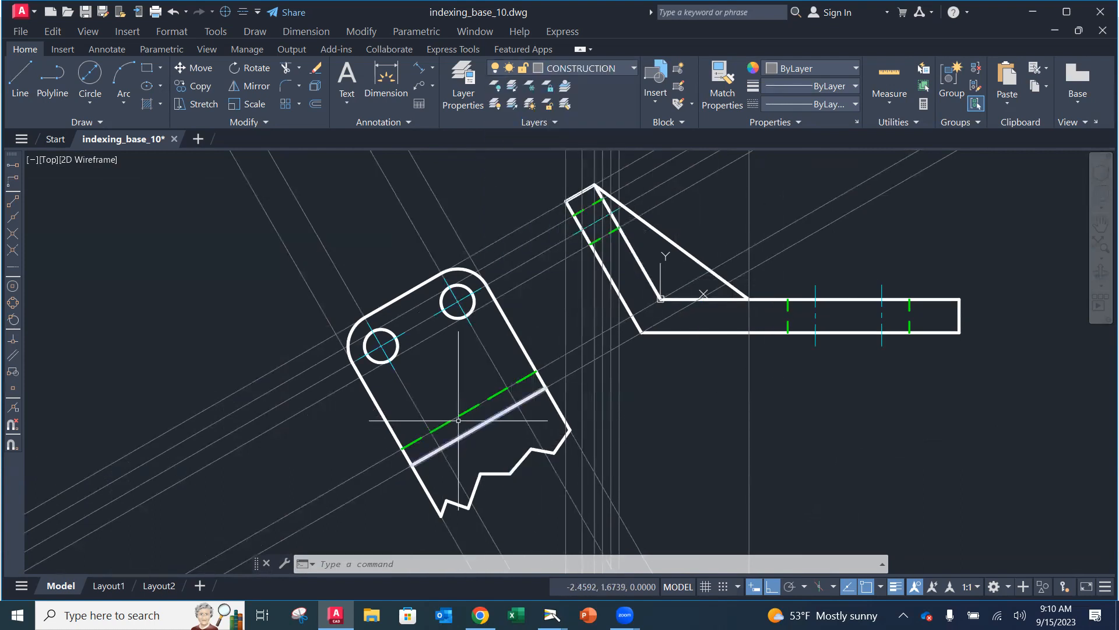
pyautogui.click(62, 122)
pyautogui.click(56, 137)
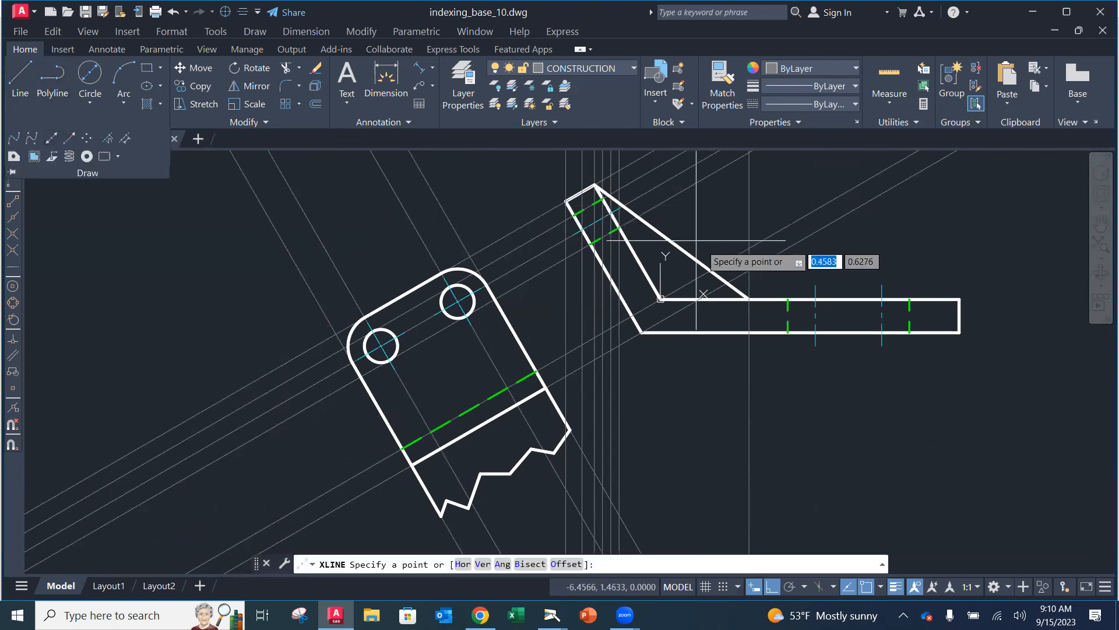
pyautogui.click(749, 299)
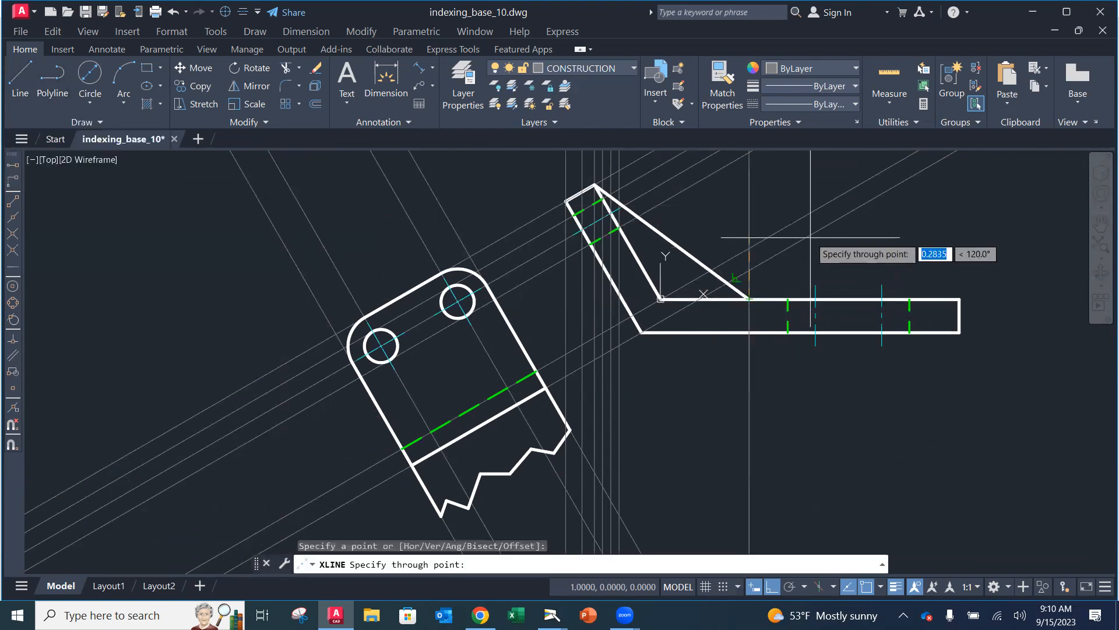
pyautogui.click(773, 587)
pyautogui.click(790, 587)
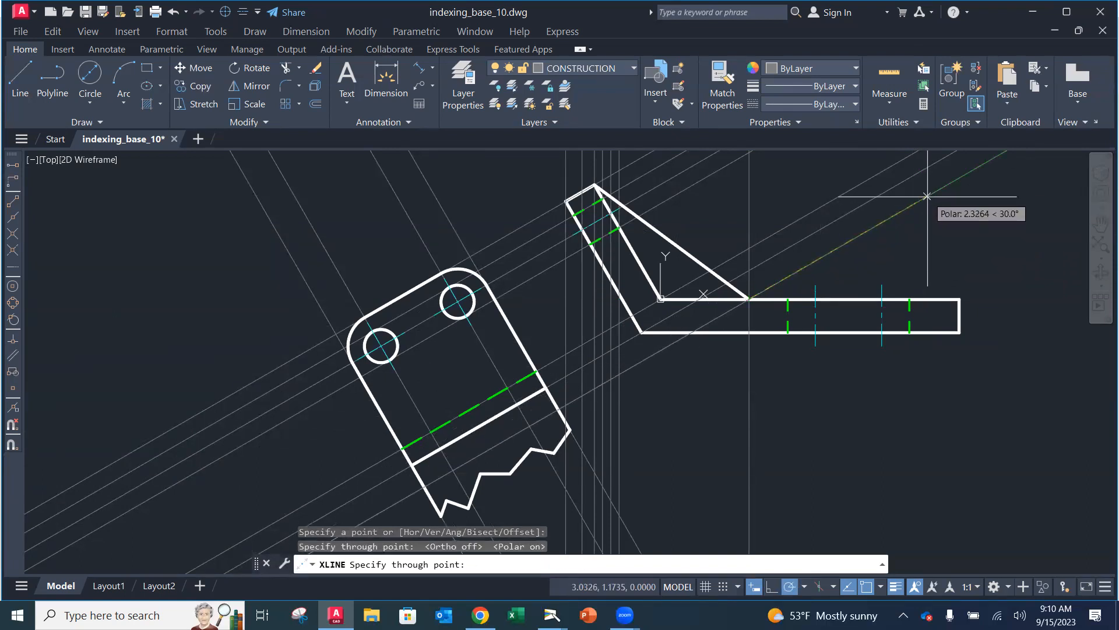
pyautogui.press('Escape')
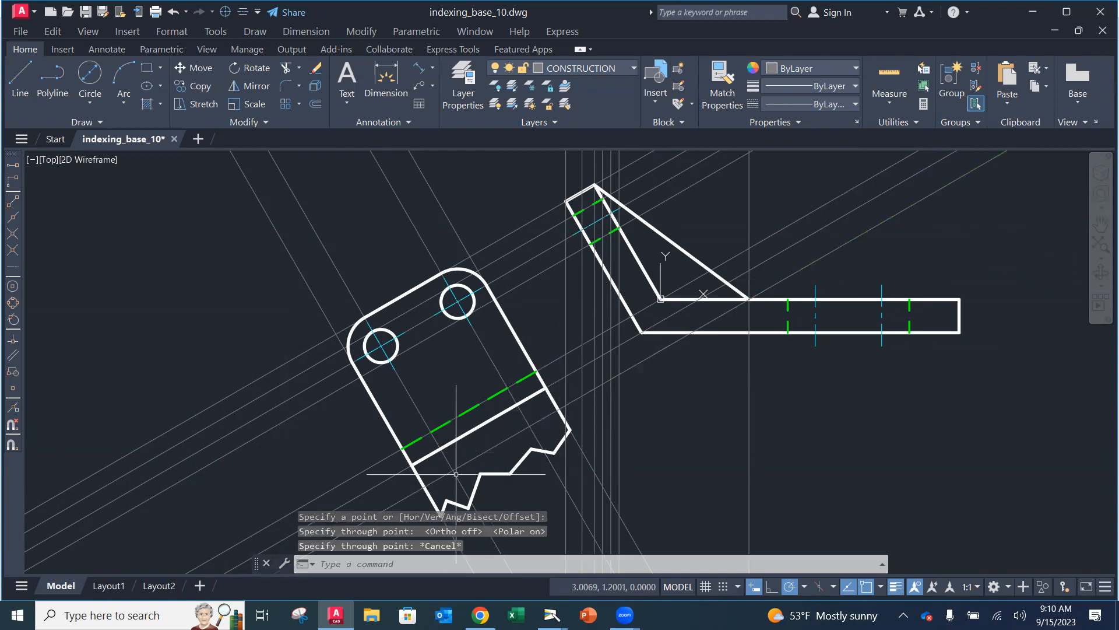
# Offset the construction line through the auxiliary view's upper hole by 0.5 toward the other hole to mark the view's centerline
pyautogui.click(574, 70)
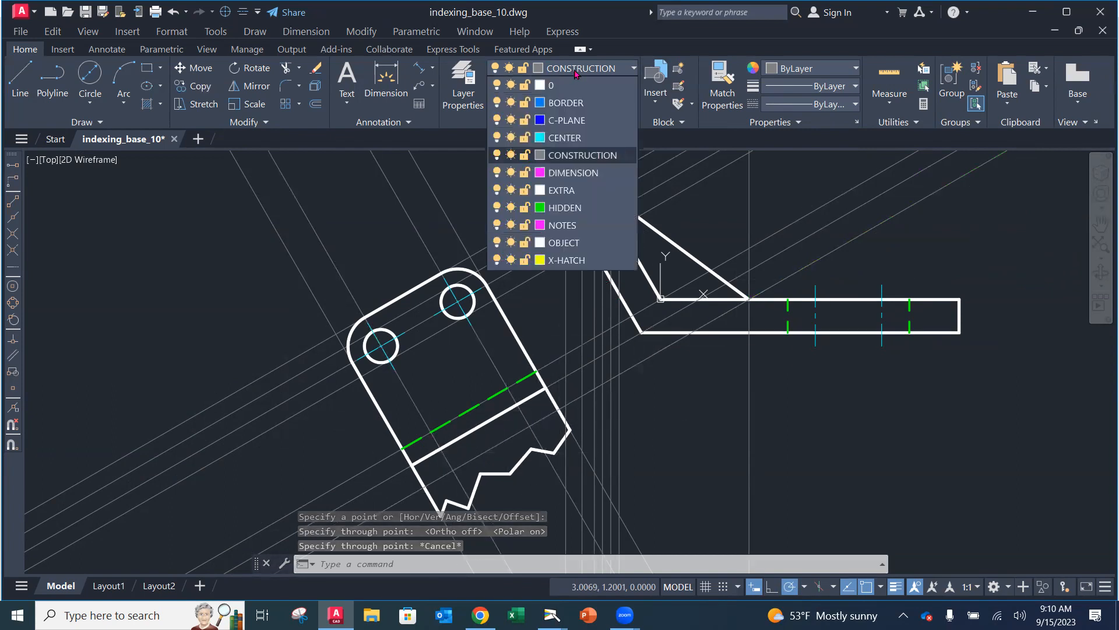
pyautogui.click(575, 70)
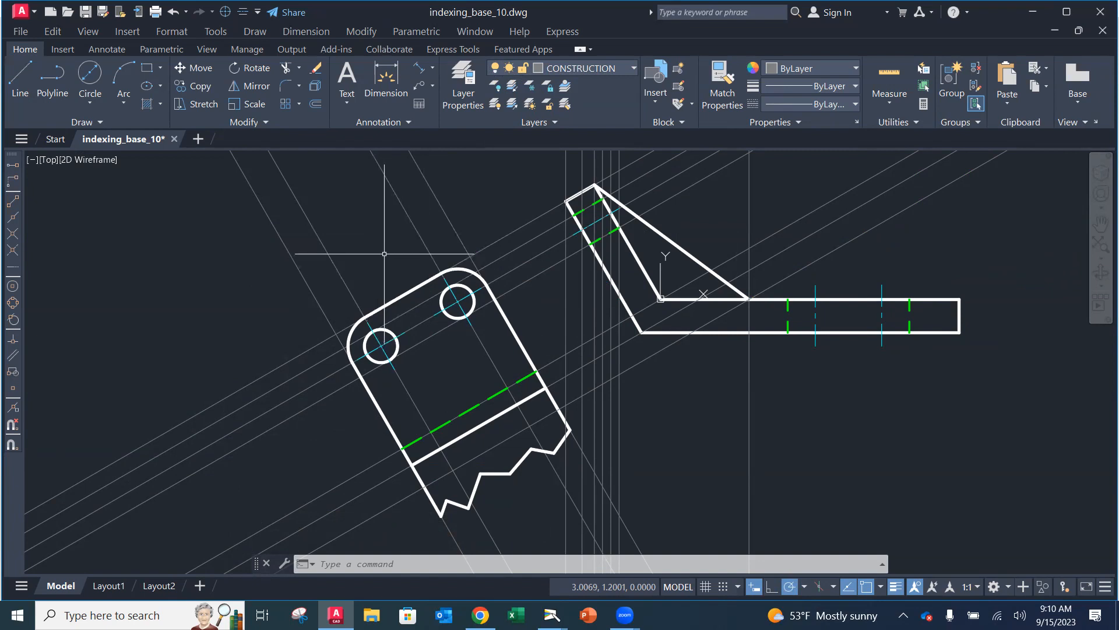
pyautogui.click(316, 104)
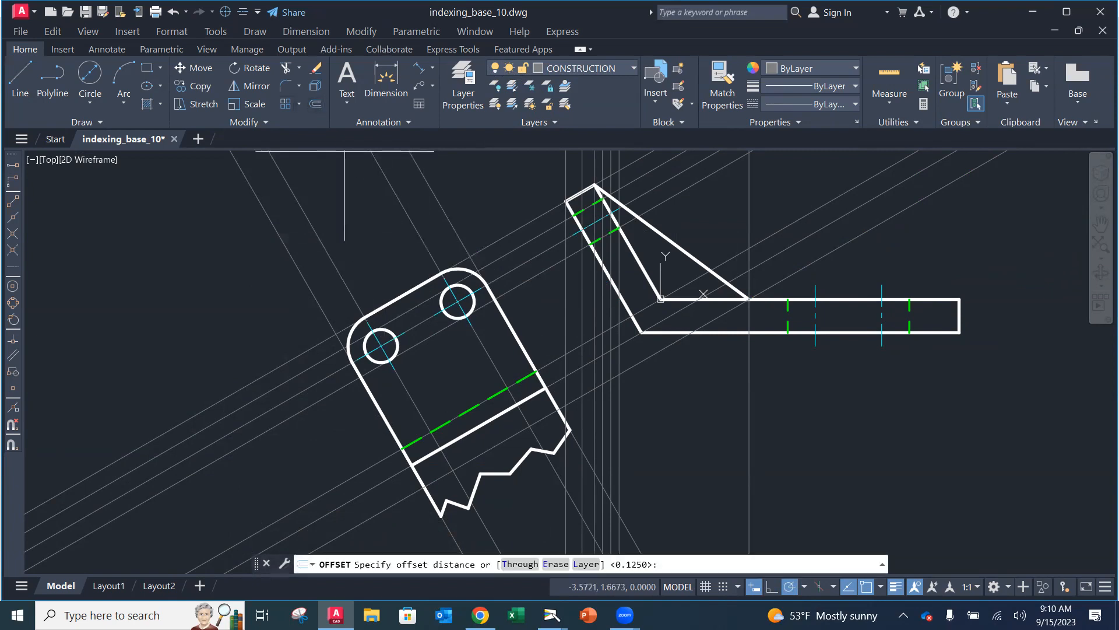
pyautogui.press('Return')
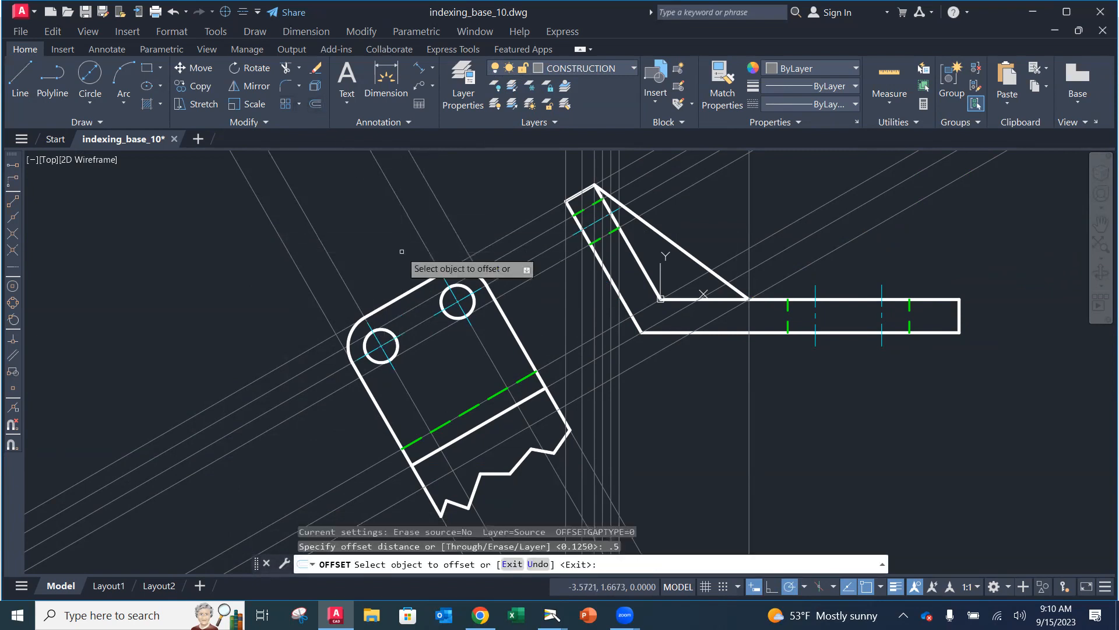
pyautogui.click(418, 234)
pyautogui.click(392, 241)
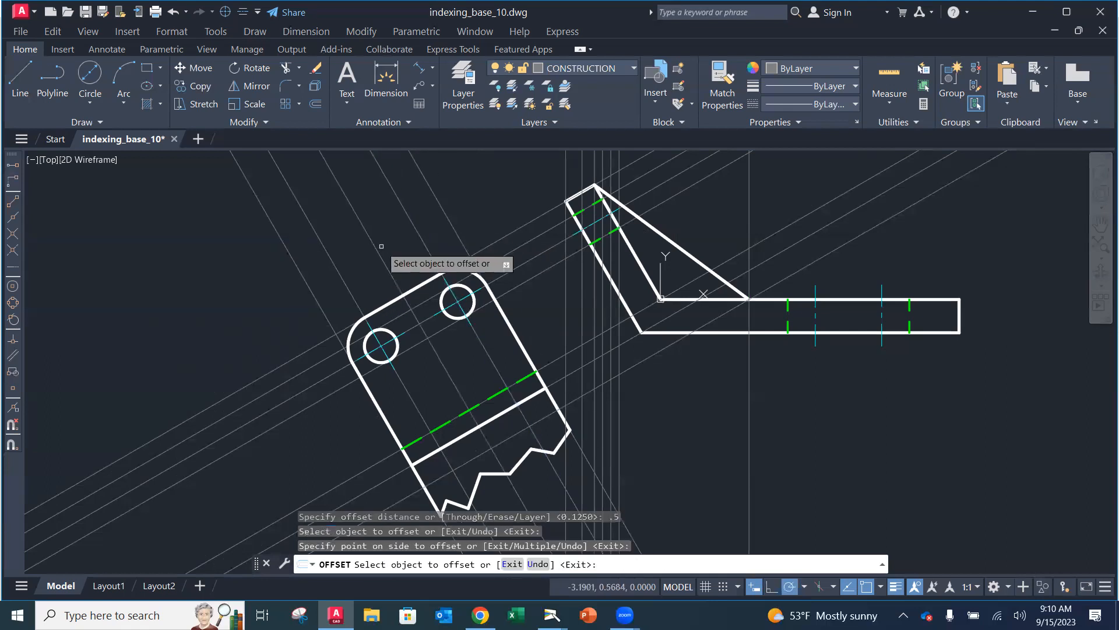
pyautogui.press('Escape')
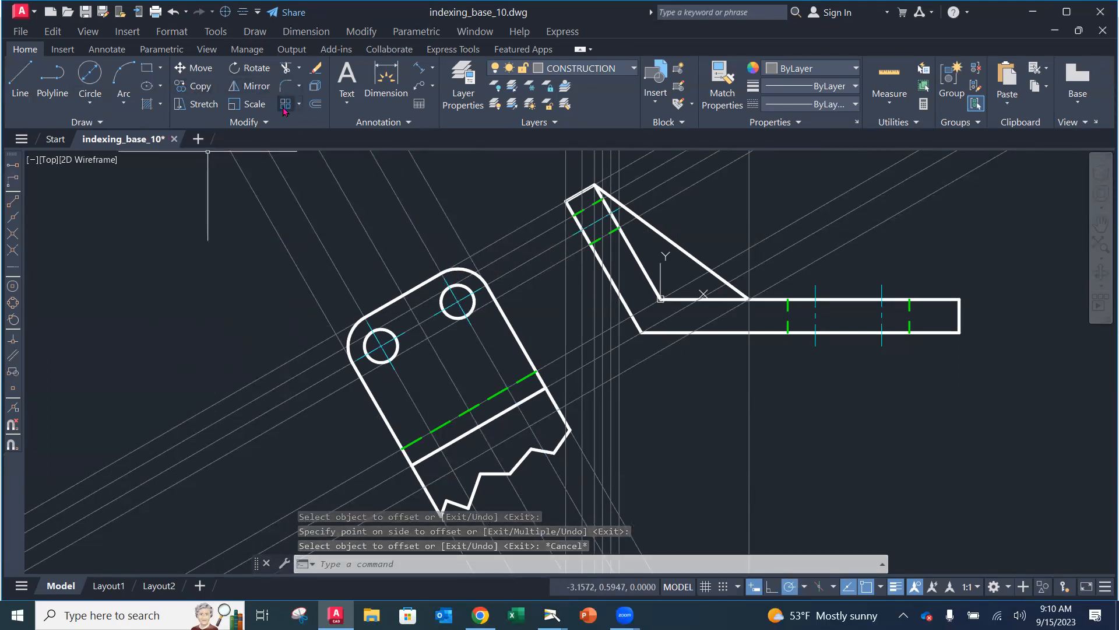
# Offset the auxiliary view's middle construction line by 0.125 to both sides for the rib's thickness
pyautogui.click(316, 104)
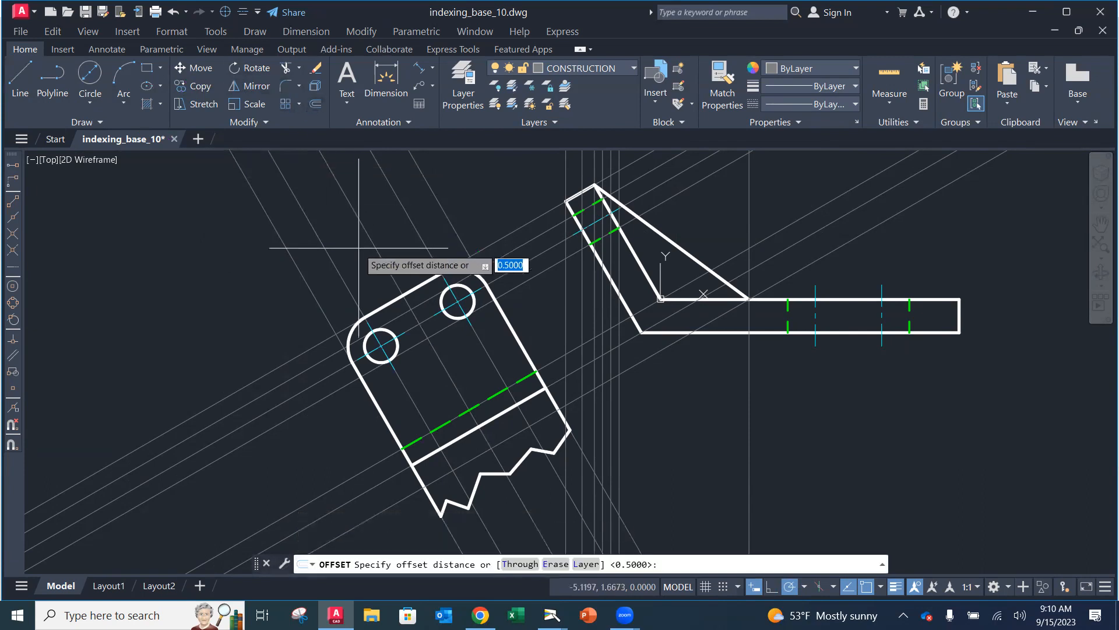
pyautogui.write('.125')
pyautogui.press('Return')
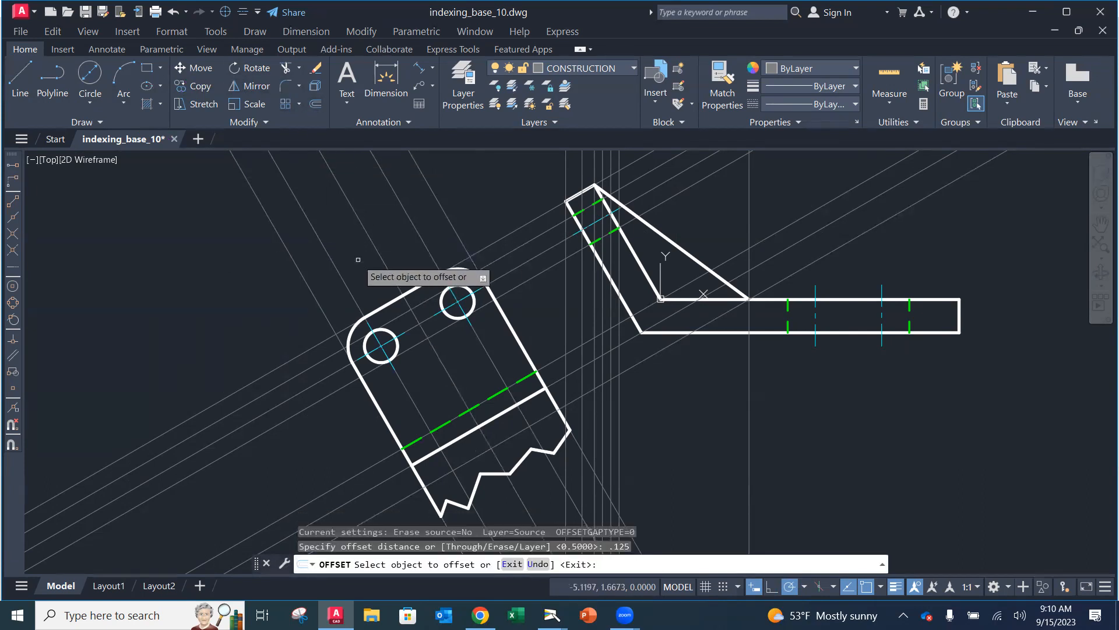
pyautogui.click(388, 274)
pyautogui.click(375, 274)
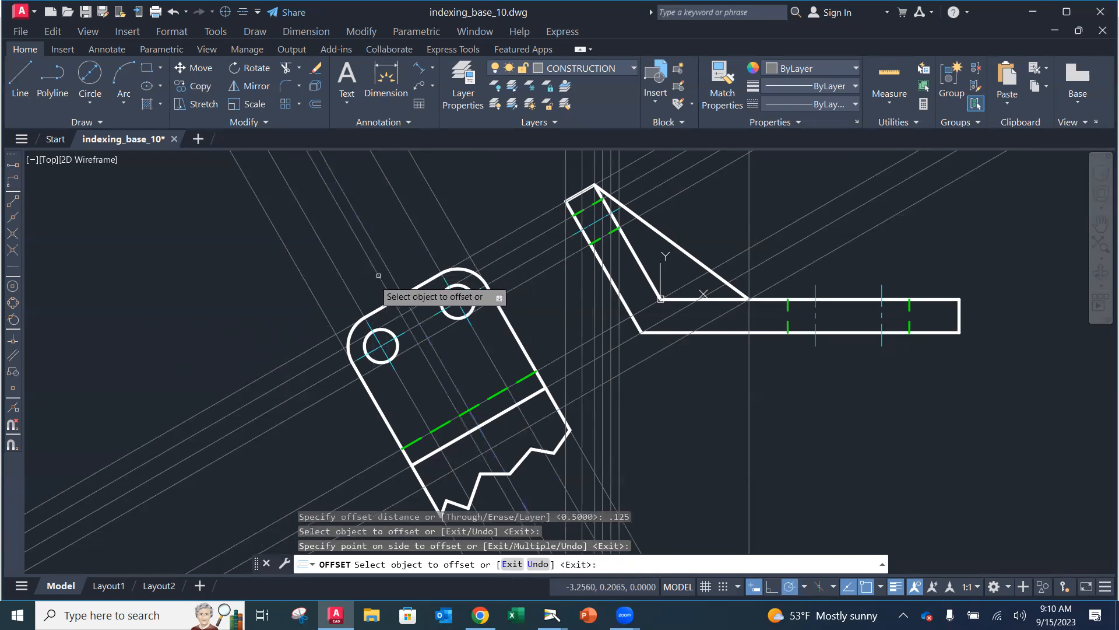
pyautogui.click(387, 267)
pyautogui.click(411, 261)
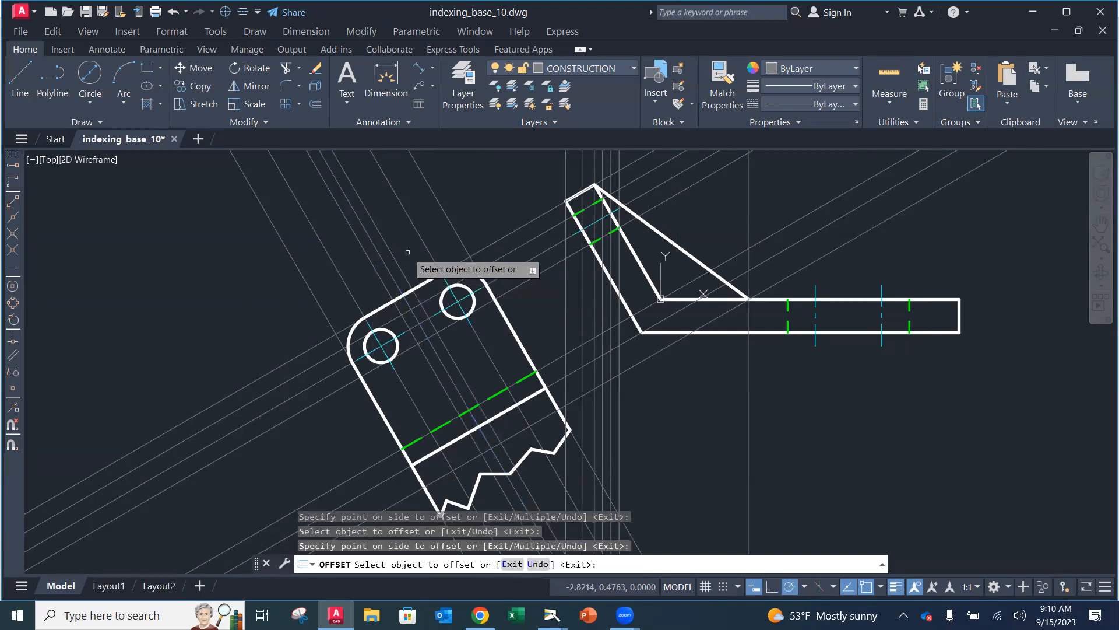
pyautogui.press('Escape')
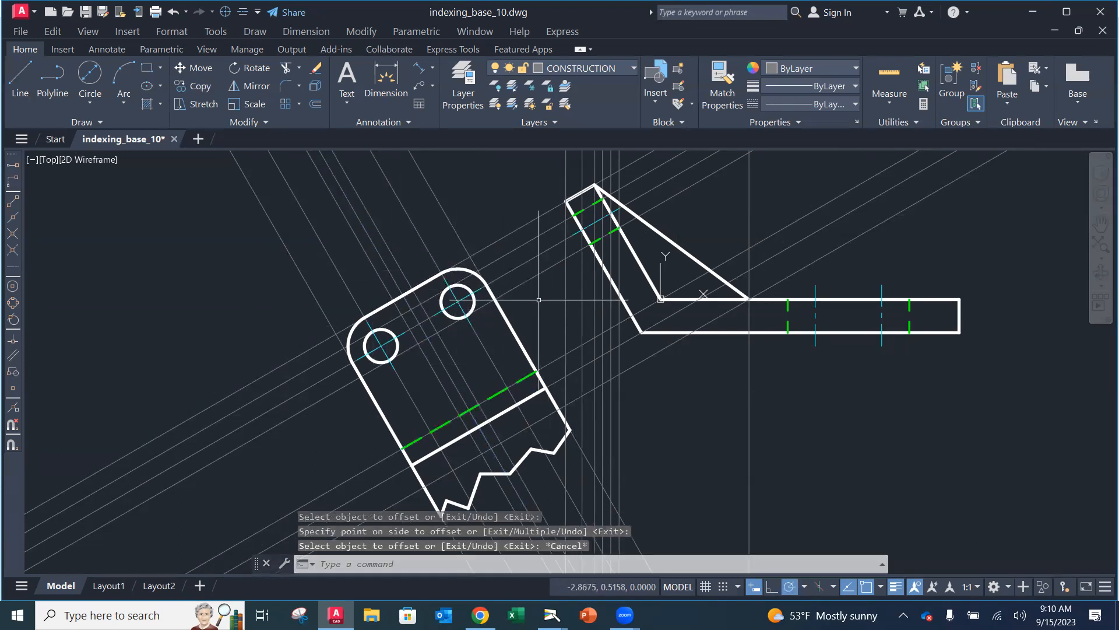
# On the HIDDEN layer, draw the rib's two edges and closing end in the auxiliary view, from the upper outline to the projected construction line
pyautogui.click(586, 75)
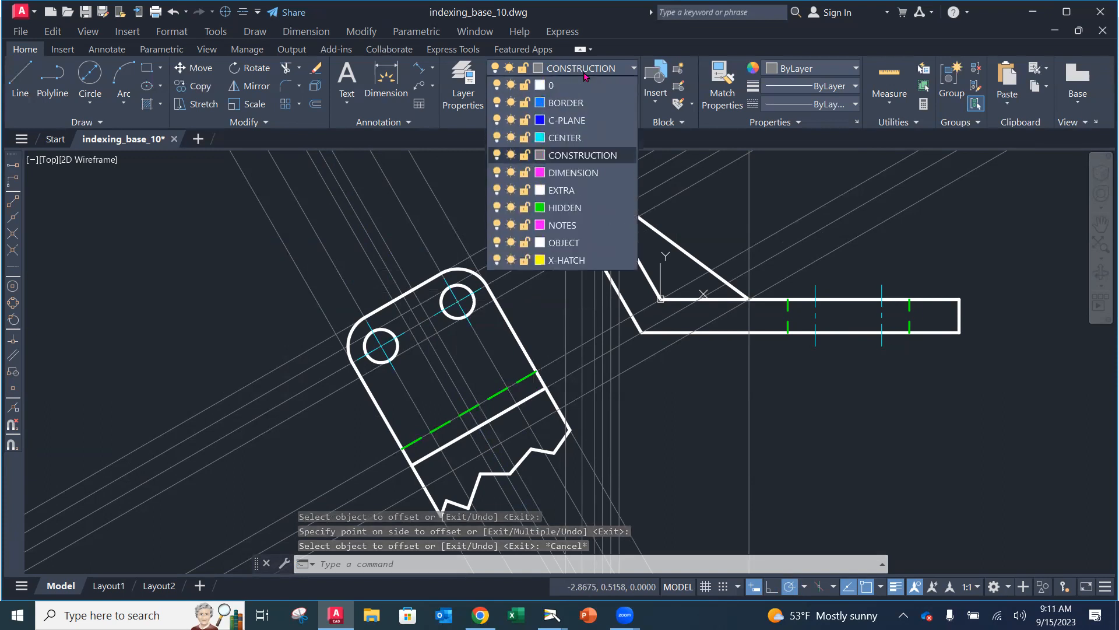
pyautogui.click(562, 193)
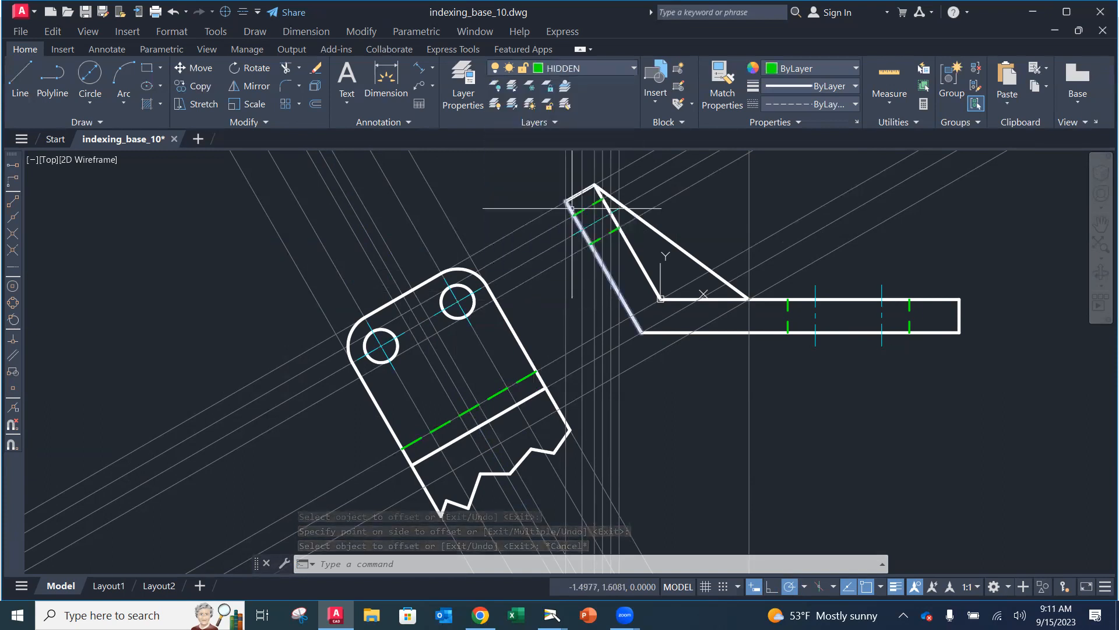
pyautogui.click(20, 81)
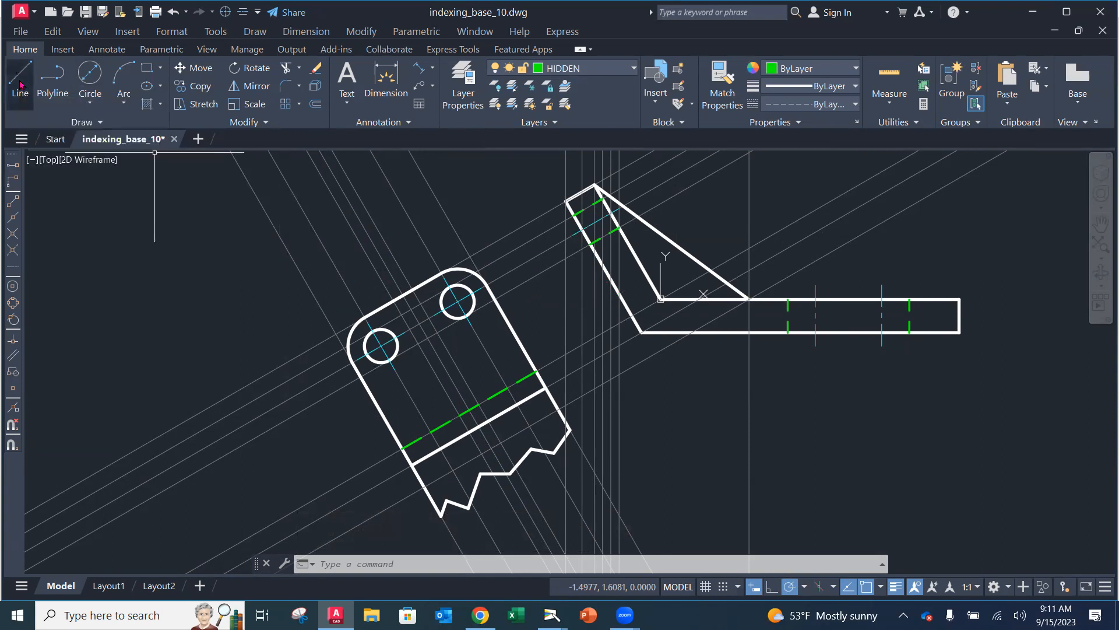
pyautogui.click(394, 301)
pyautogui.click(483, 445)
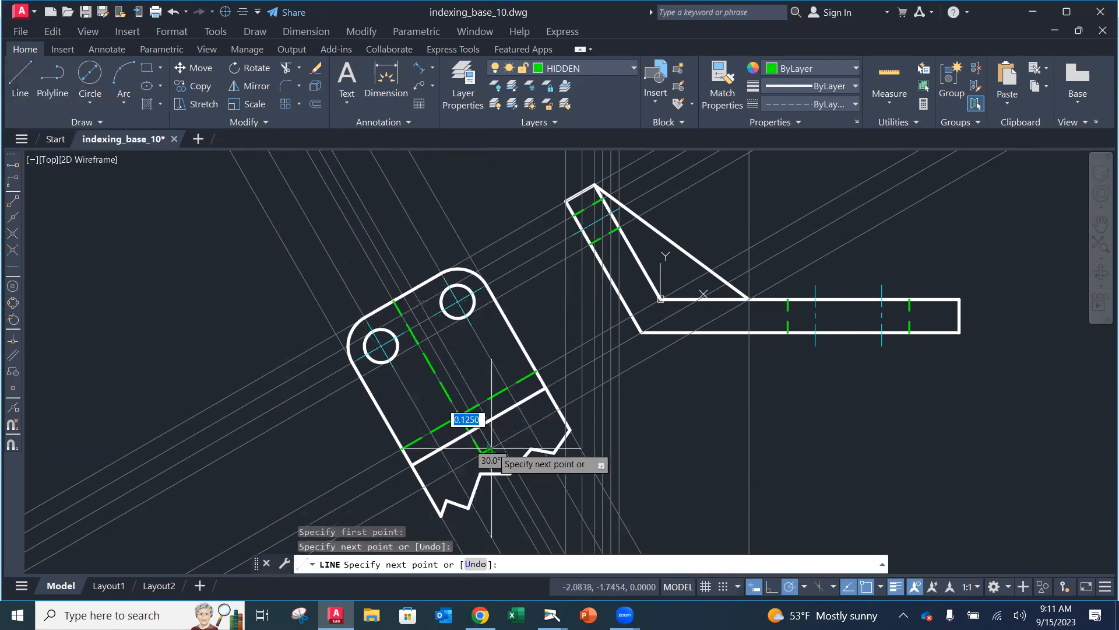
pyautogui.click(501, 442)
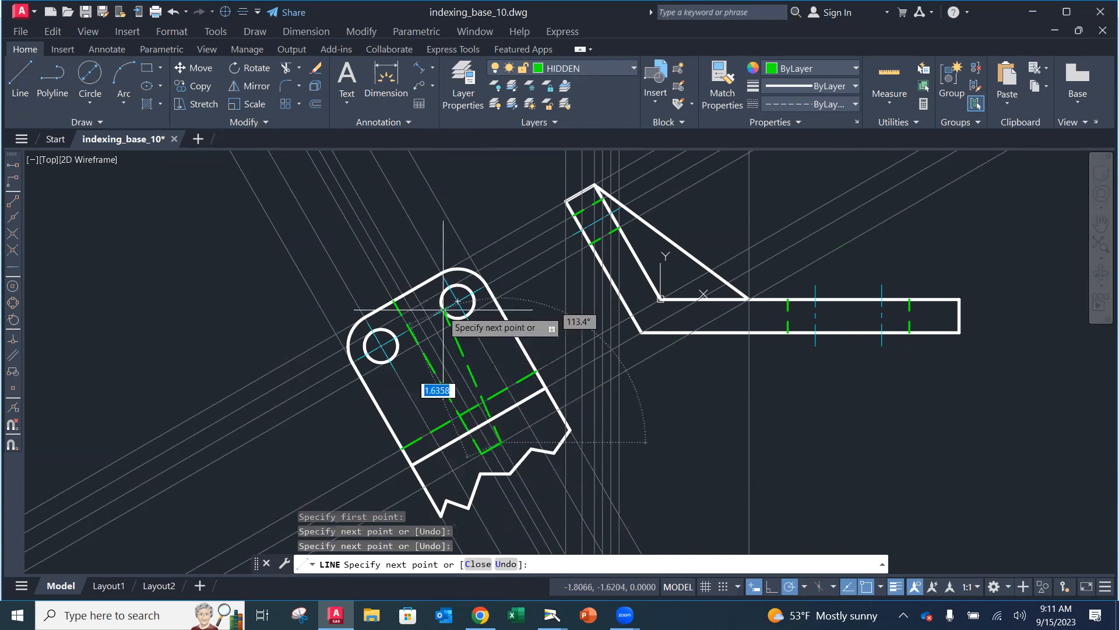
pyautogui.click(413, 289)
pyautogui.press('Escape')
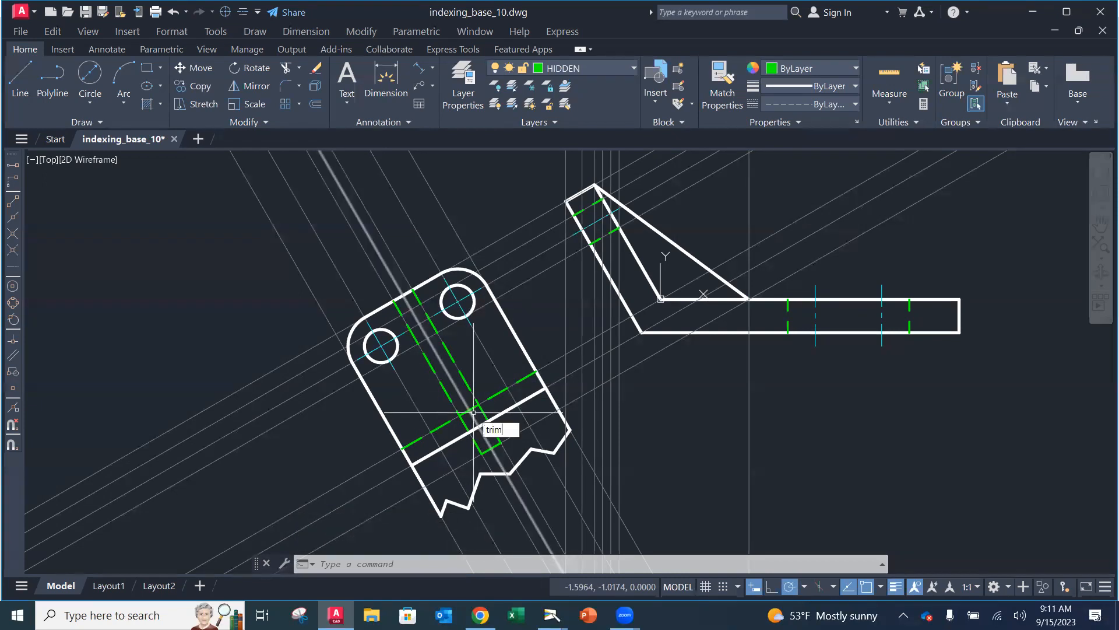
# Trim the auxiliary view's hidden bend line between the rib's two hidden edges
pyautogui.press('Return')
pyautogui.scroll(5, 473, 412)
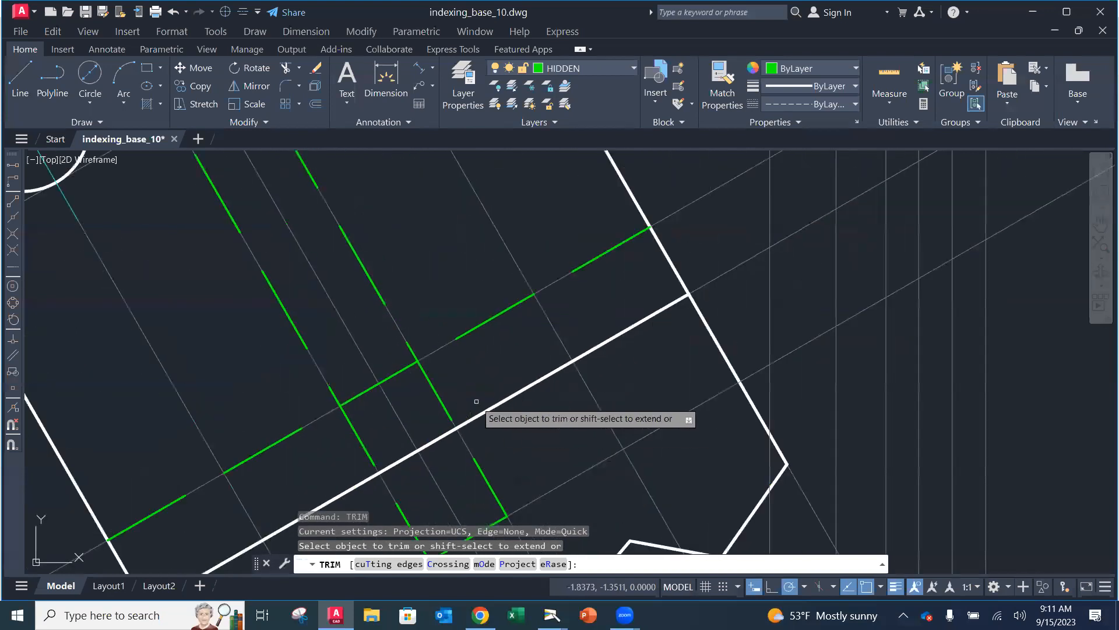
pyautogui.click(401, 373)
pyautogui.click(400, 374)
pyautogui.click(396, 373)
pyautogui.click(366, 390)
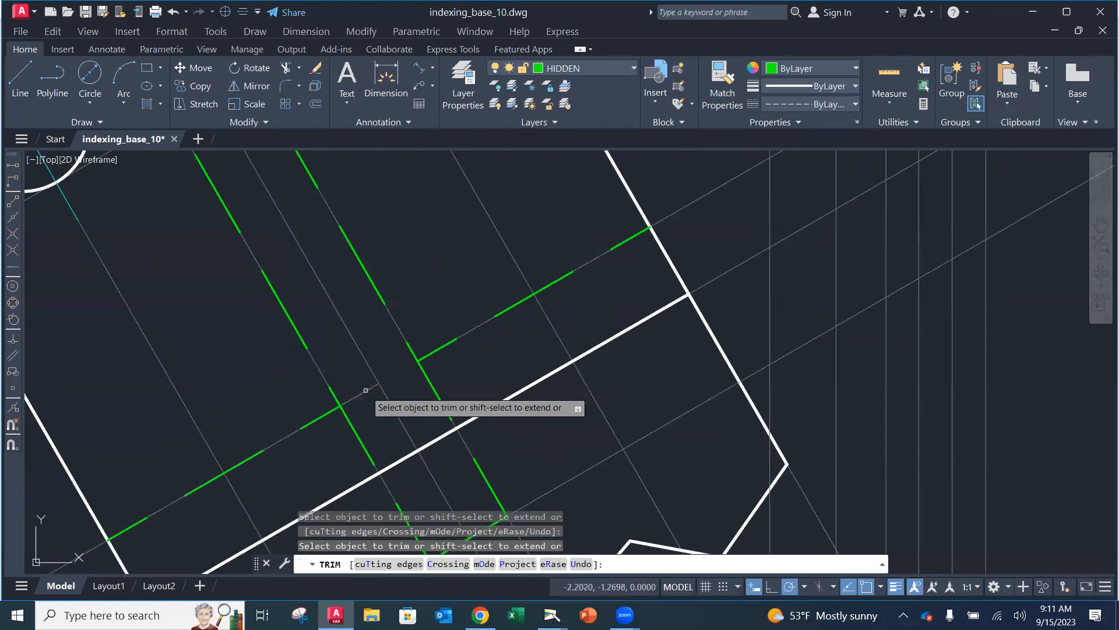
pyautogui.press('Escape')
pyautogui.scroll(-6, 449, 418)
pyautogui.moveTo(449, 419)
pyautogui.mouseDown(button='middle')
pyautogui.moveTo(500, 371)
pyautogui.moveTo(544, 394)
pyautogui.moveTo(528, 368)
pyautogui.moveTo(517, 374)
pyautogui.mouseUp(button='middle')
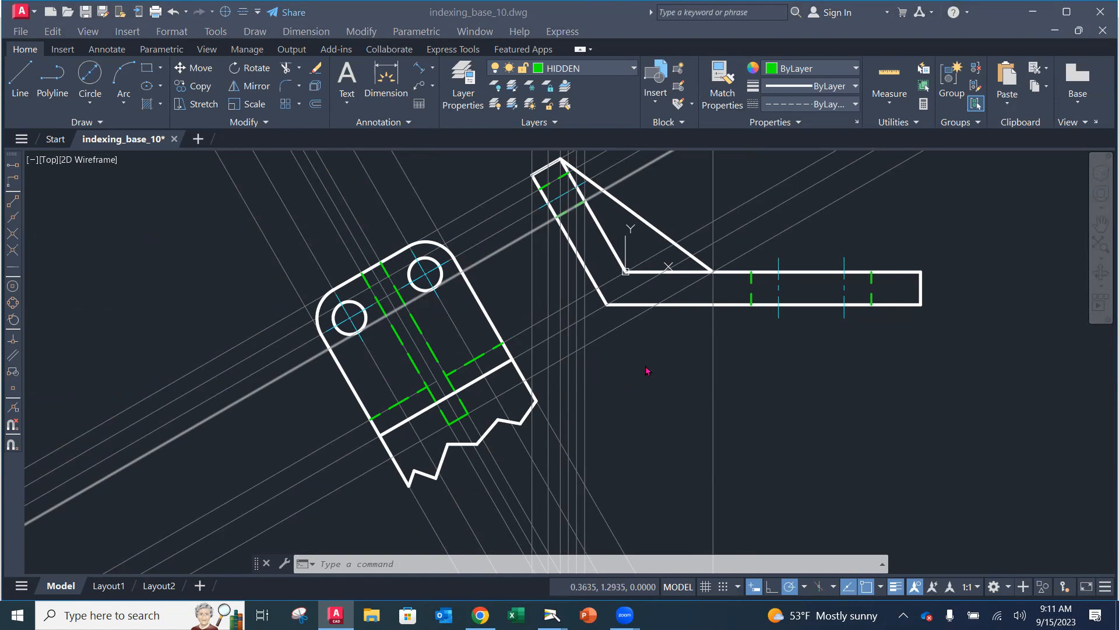
# Save the current drawing
pyautogui.scroll(-2, 647, 371)
pyautogui.moveTo(610, 345)
pyautogui.mouseDown(button='middle')
pyautogui.moveTo(617, 381)
pyautogui.moveTo(464, 436)
pyautogui.mouseUp(button='middle')
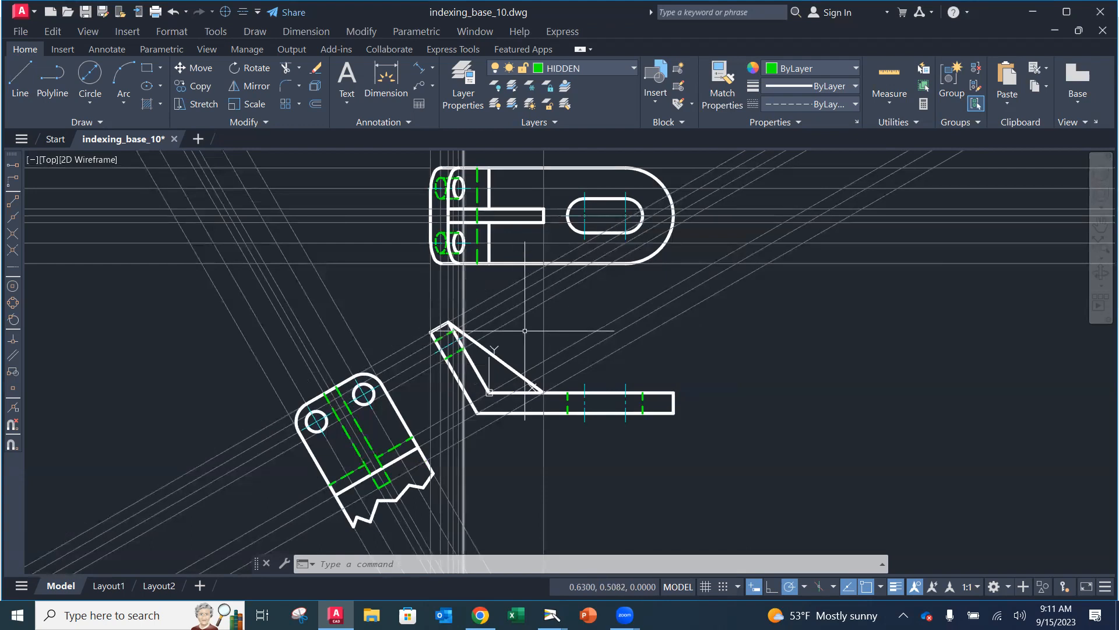
pyautogui.moveTo(570, 284)
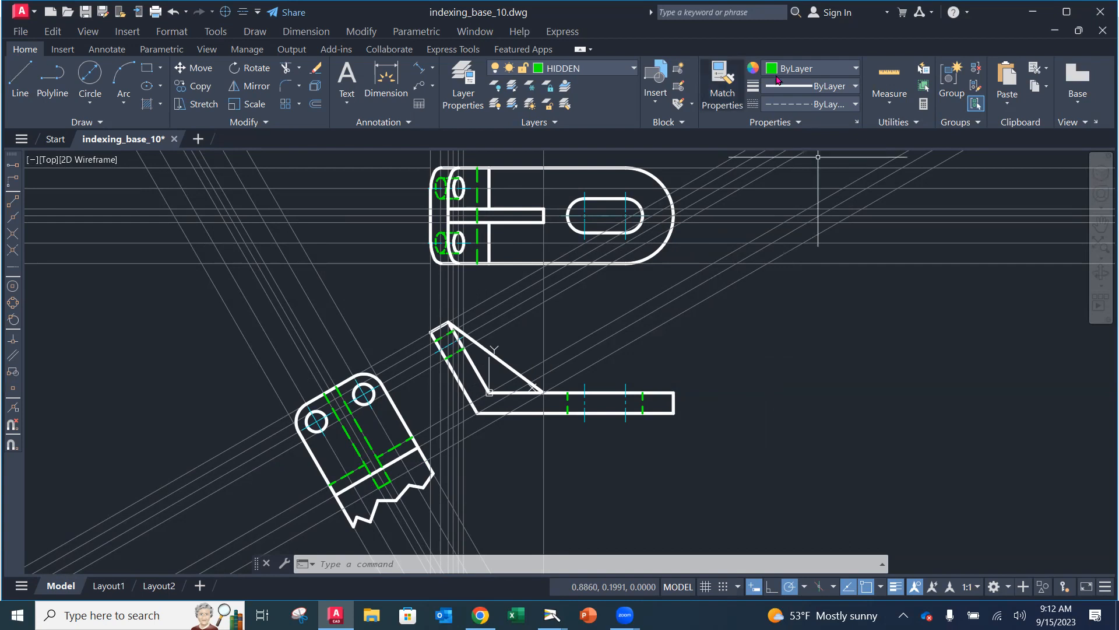
pyautogui.click(589, 263)
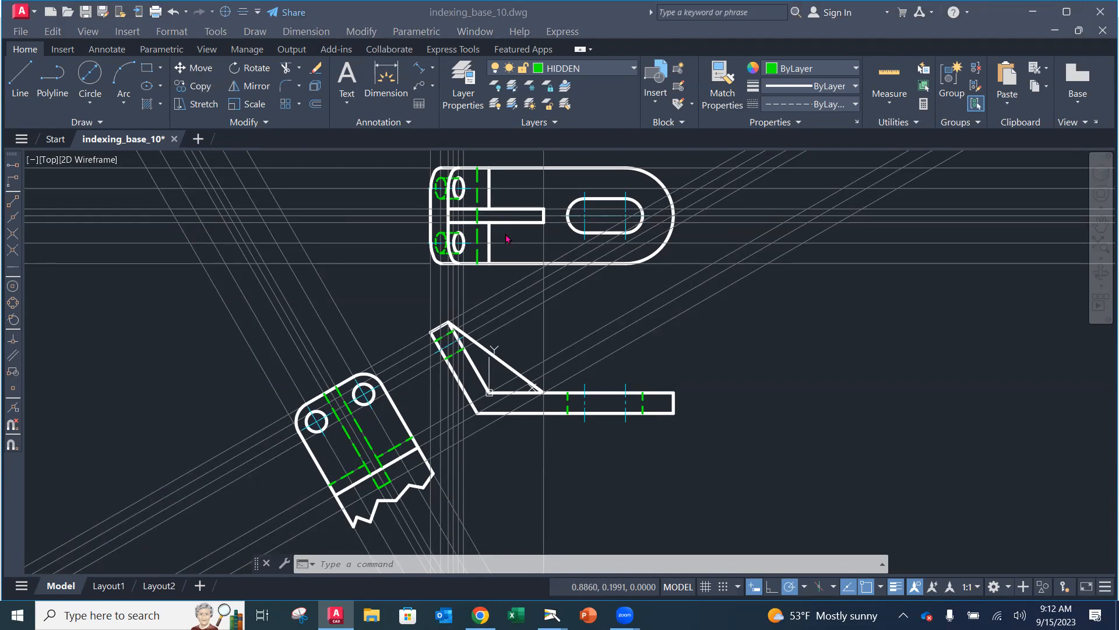
pyautogui.moveTo(478, 247); pyautogui.dragTo(466, 389, button='middle')
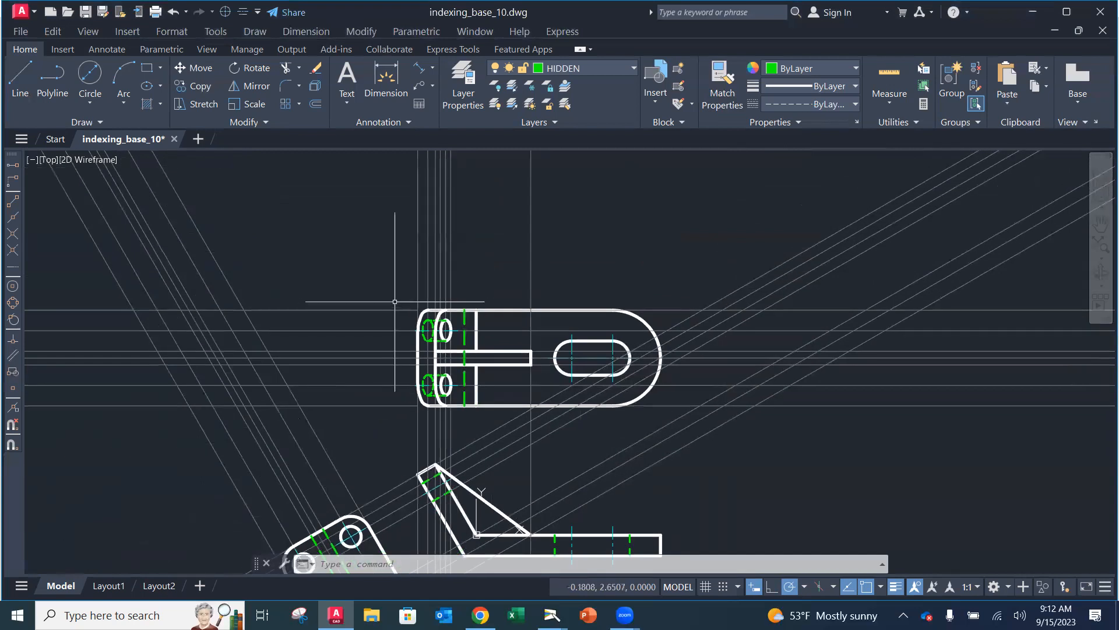
pyautogui.scroll(6, 421, 302)
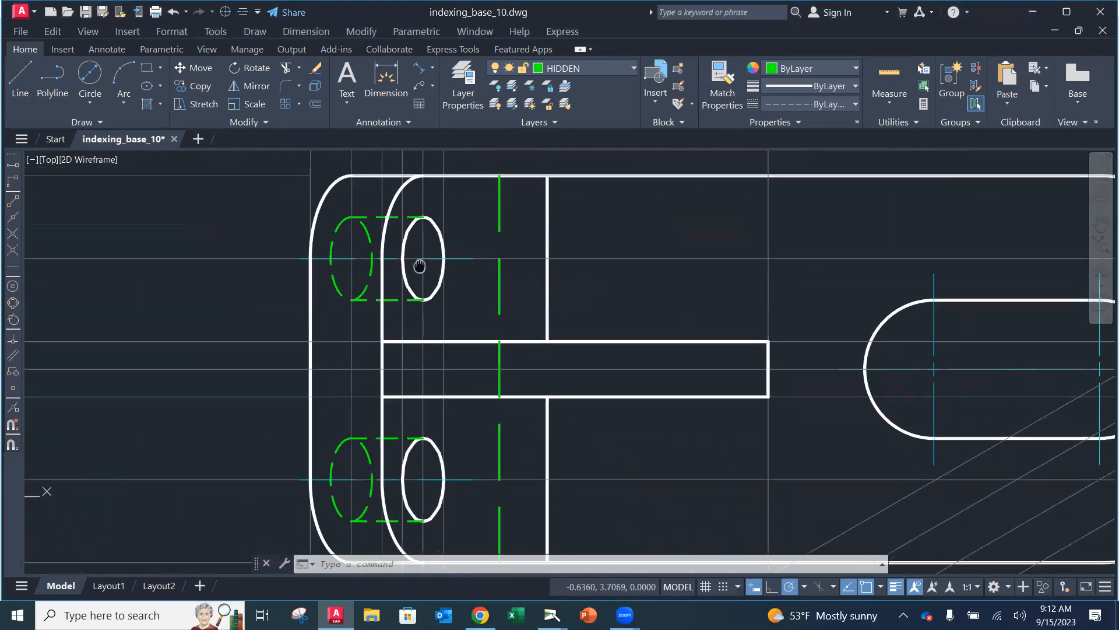
pyautogui.scroll(-2, 420, 234)
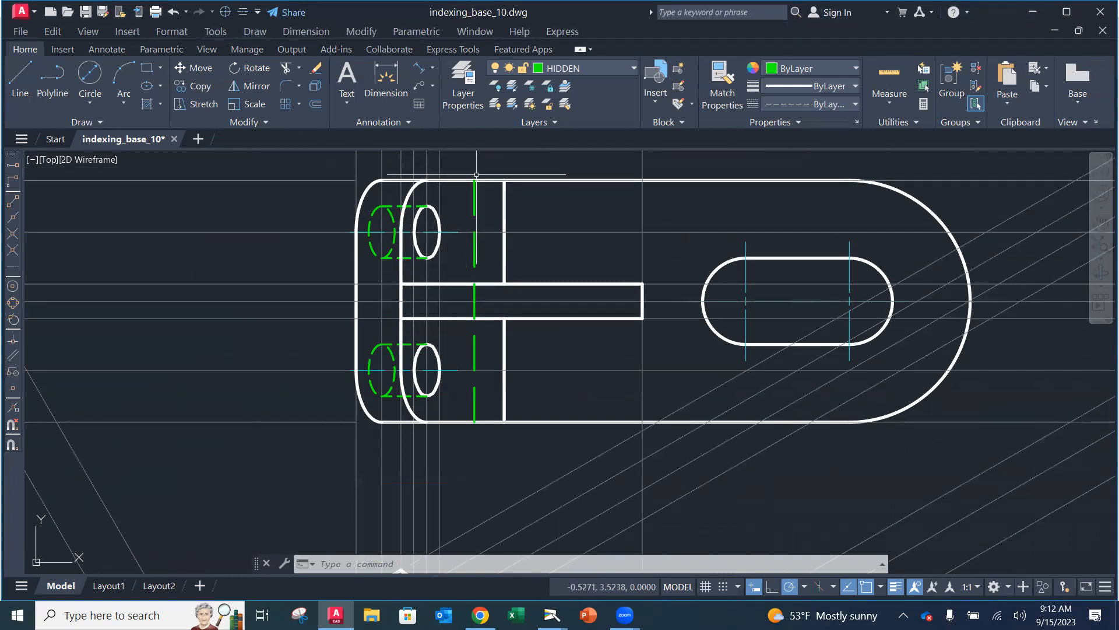
pyautogui.click(20, 32)
pyautogui.click(66, 171)
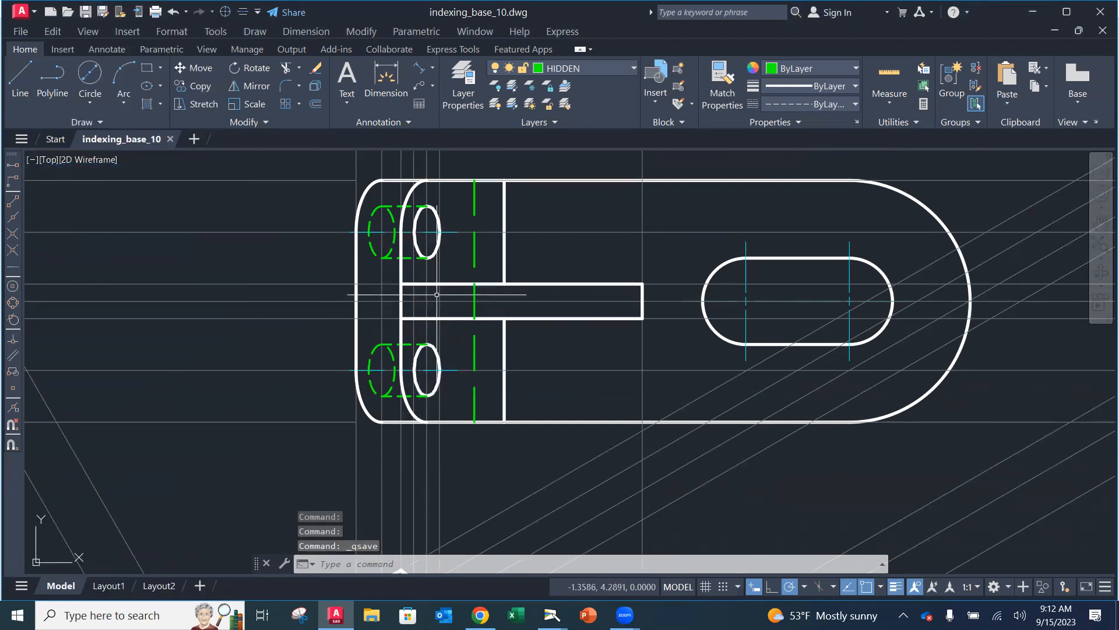
# Erase the upper elliptical corner arc of the bent plate's inner edge in the top view
pyautogui.write('e')
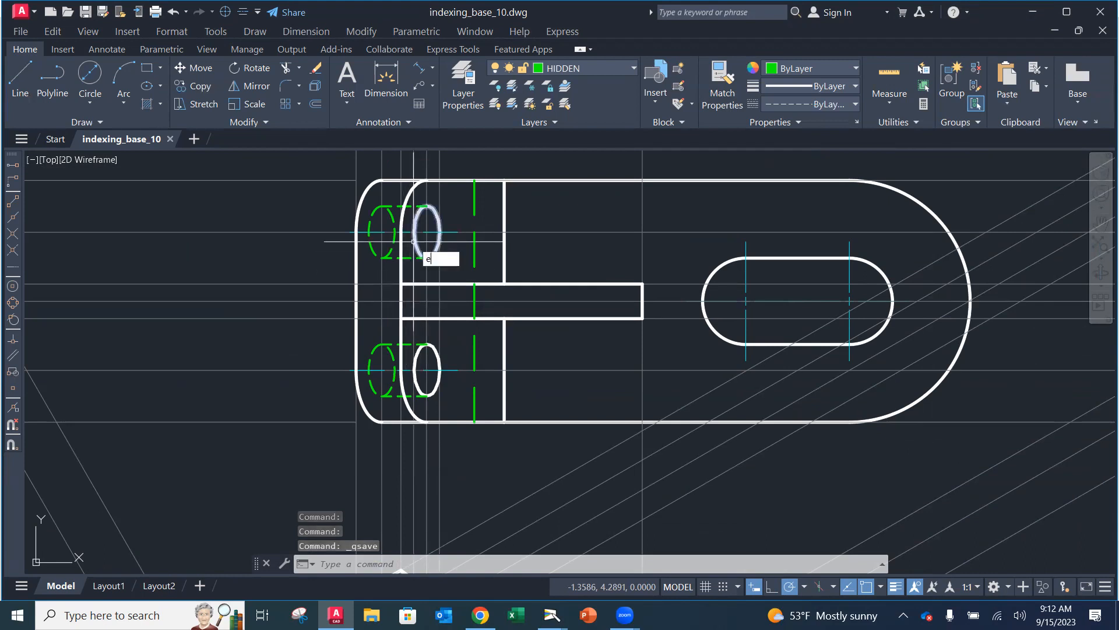
pyautogui.press('Return')
pyautogui.click(408, 207)
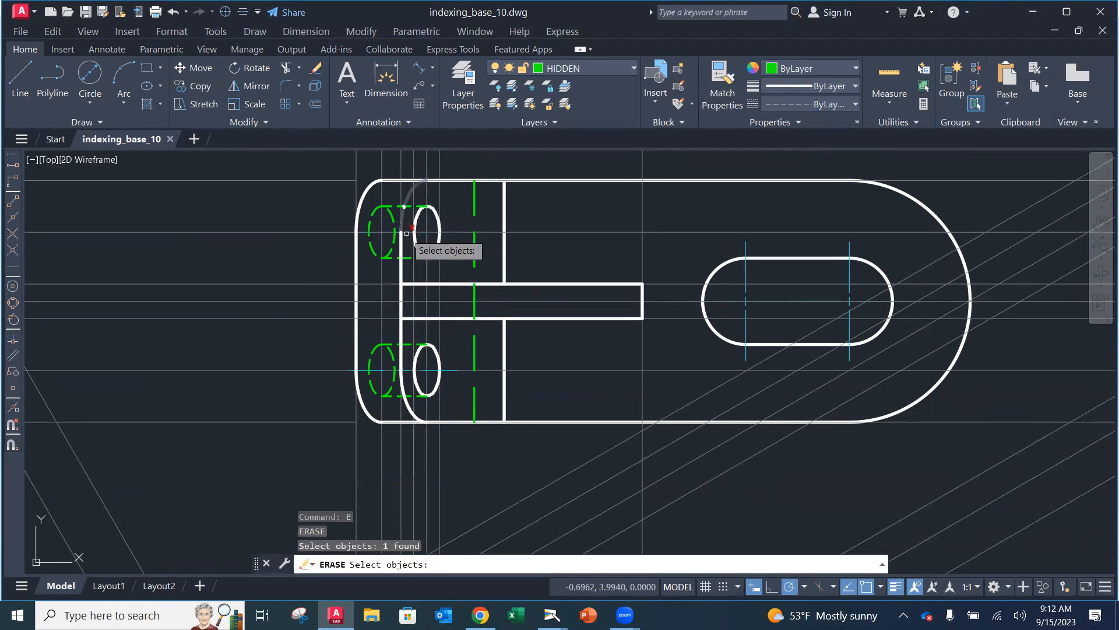
pyautogui.press('Return')
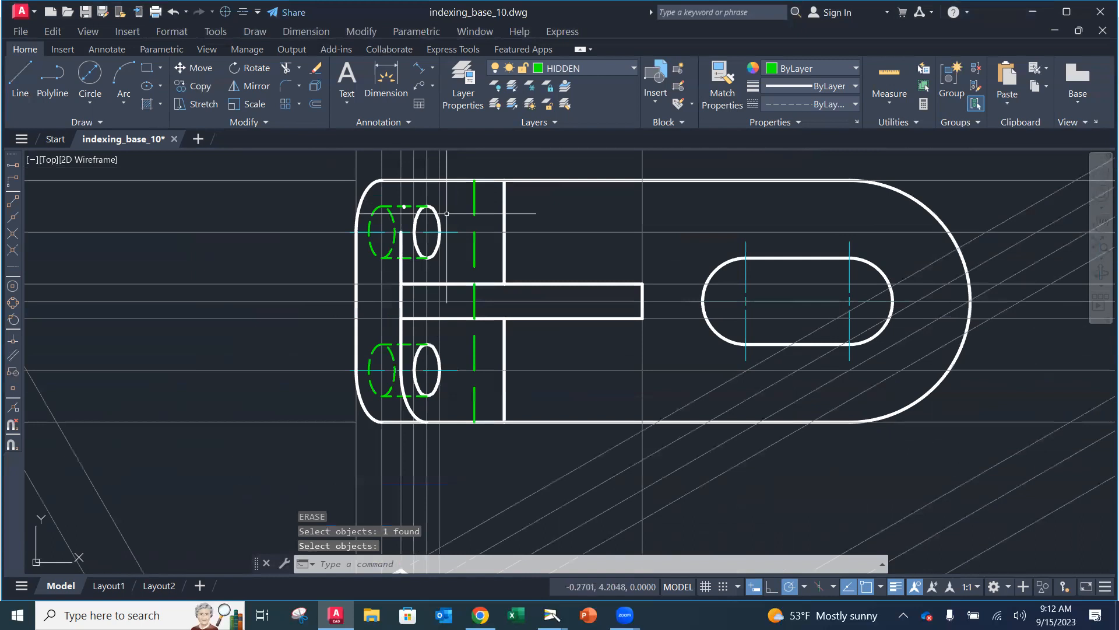
# Erase the stray point on the hidden line between the upper hole's two ellipses in the top view
pyautogui.scroll(2, 396, 225)
pyautogui.write('e')
pyautogui.press('Return')
pyautogui.click(324, 176)
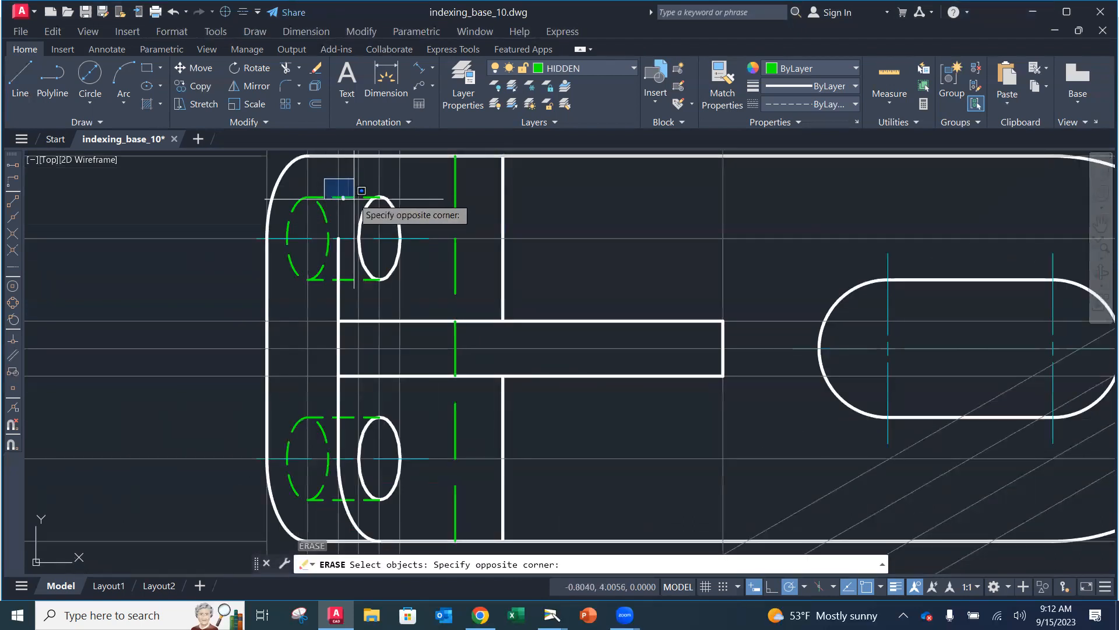
pyautogui.click(354, 204)
pyautogui.press('Return')
# Extend the bent plate's inner vertical edge up to the upper outline of the top view
pyautogui.write('e')
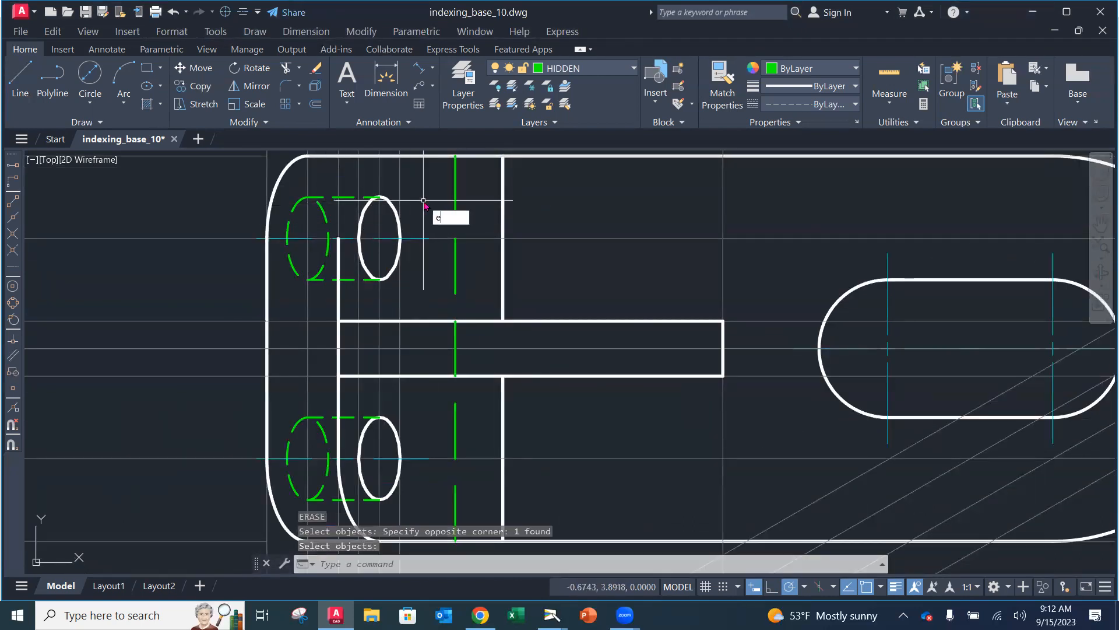
pyautogui.write('xtend')
pyautogui.press('Return')
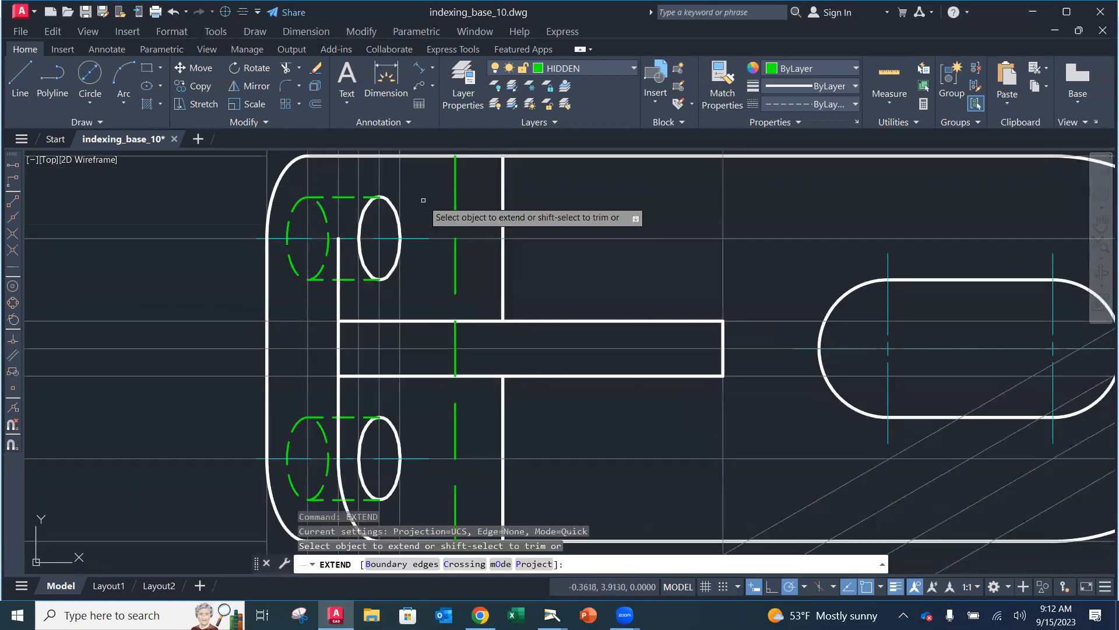
pyautogui.click(350, 157)
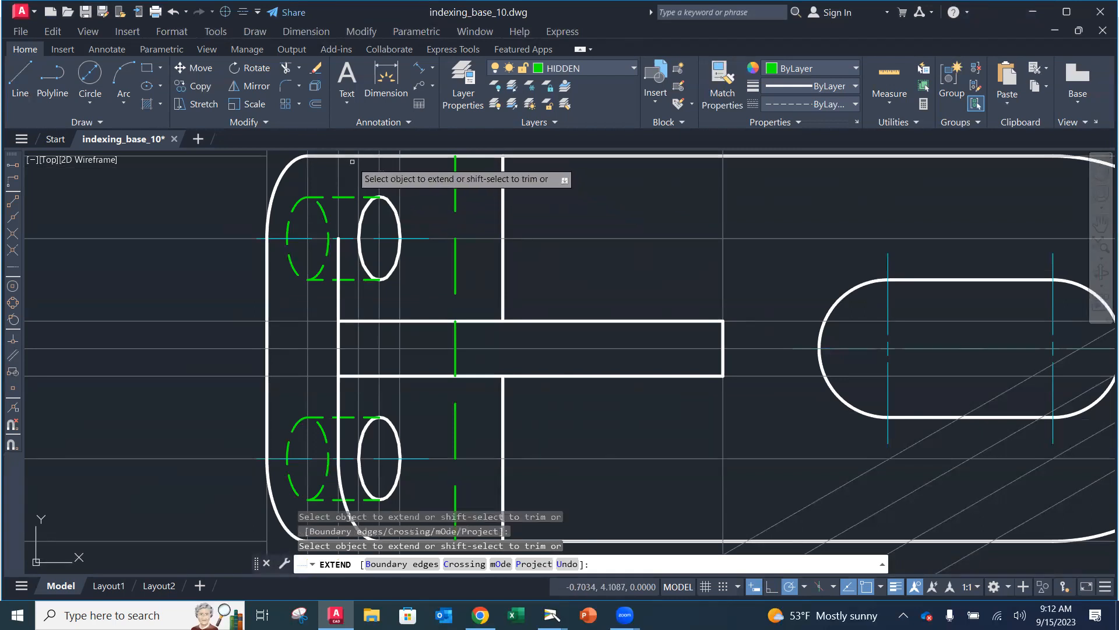
pyautogui.click(337, 251)
pyautogui.click(345, 251)
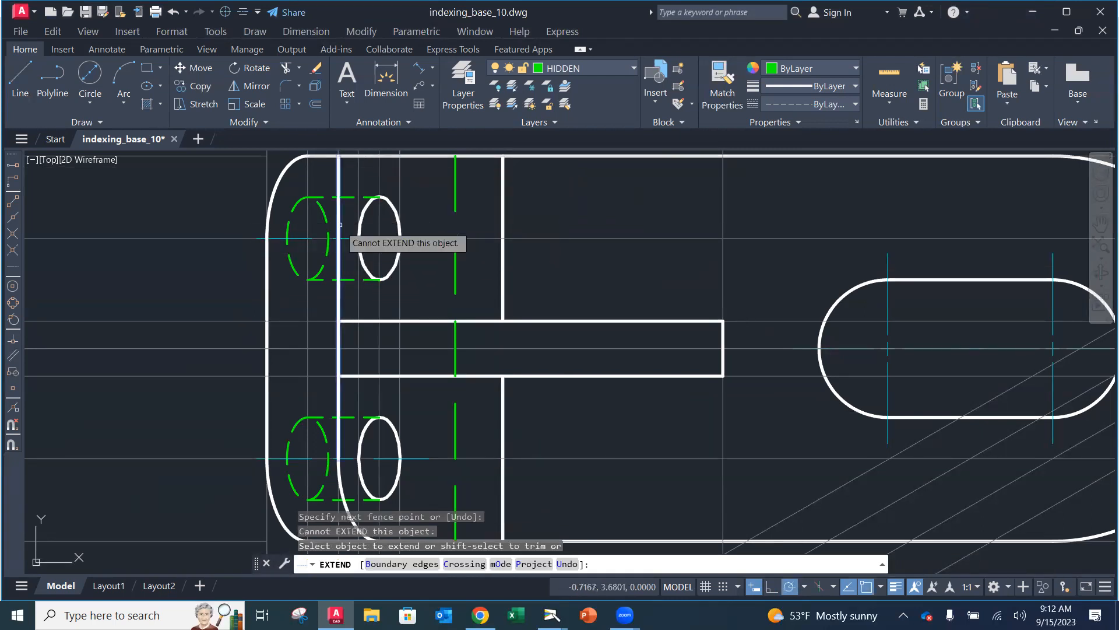
pyautogui.click(341, 223)
pyautogui.press('Escape')
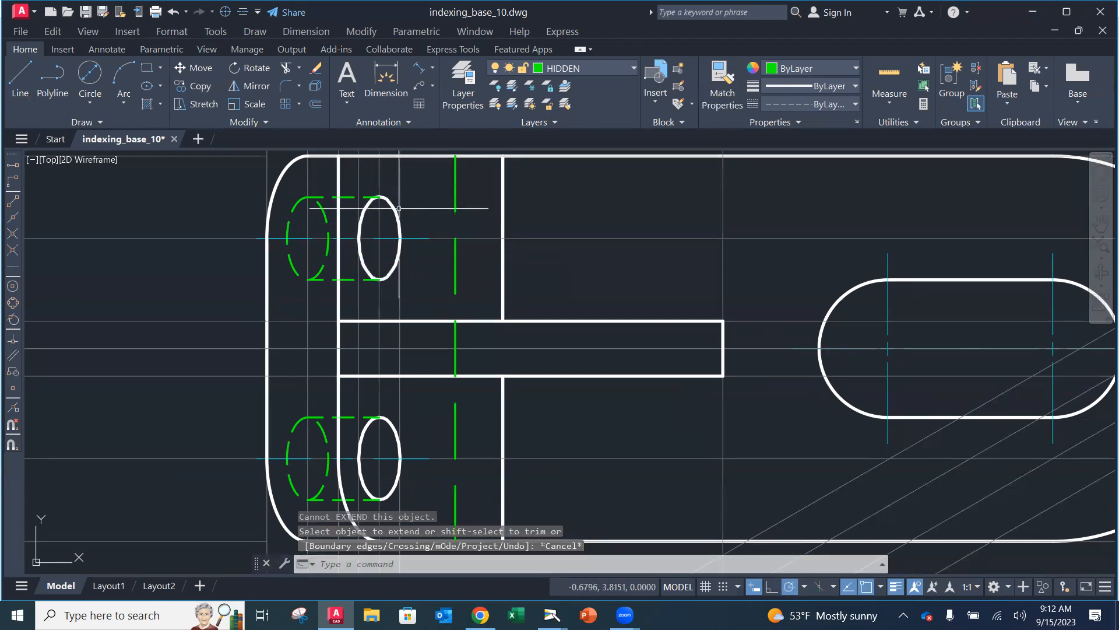
# On the OBJECT layer, draw an ellipse centered on the upper visible hole, reaching the inner vertical edge and the top view's upper outline
pyautogui.scroll(-2, 394, 219)
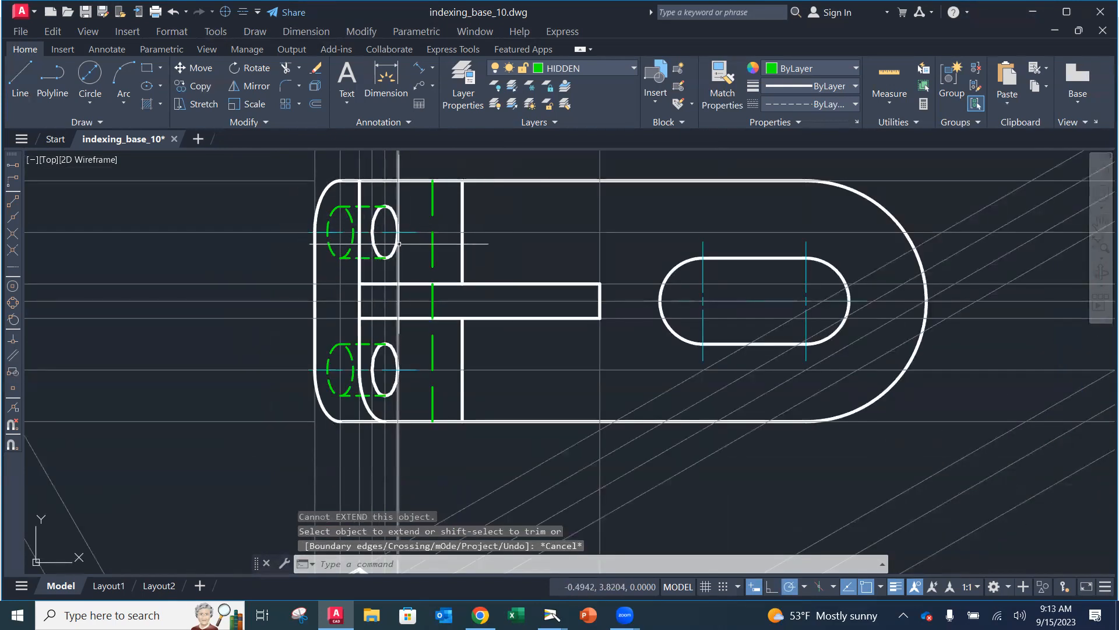
pyautogui.scroll(3, 389, 237)
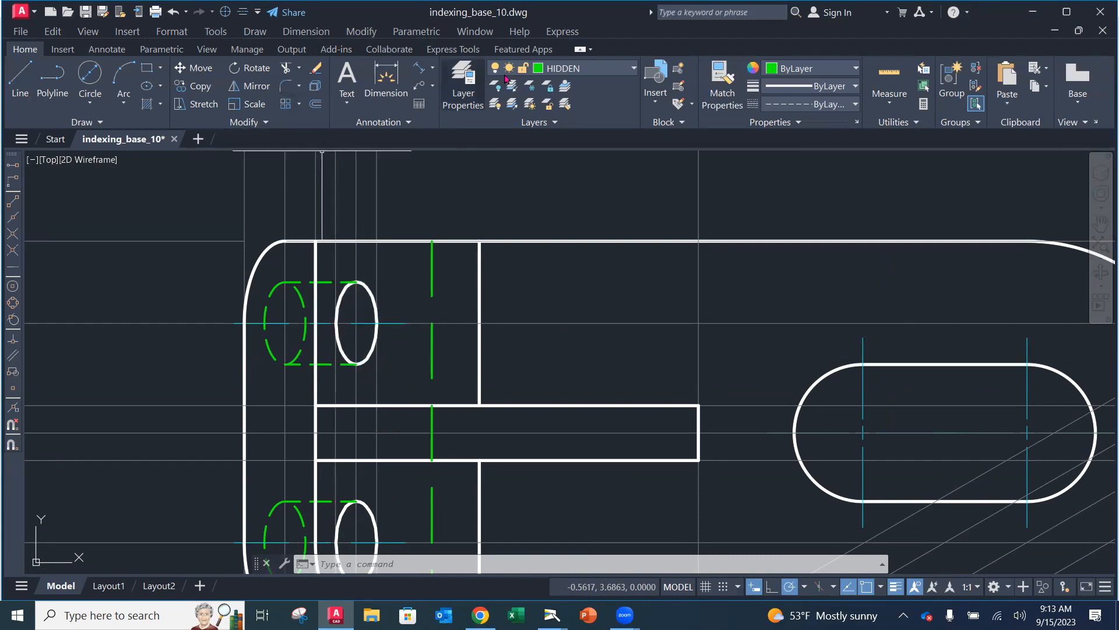
pyautogui.click(523, 79)
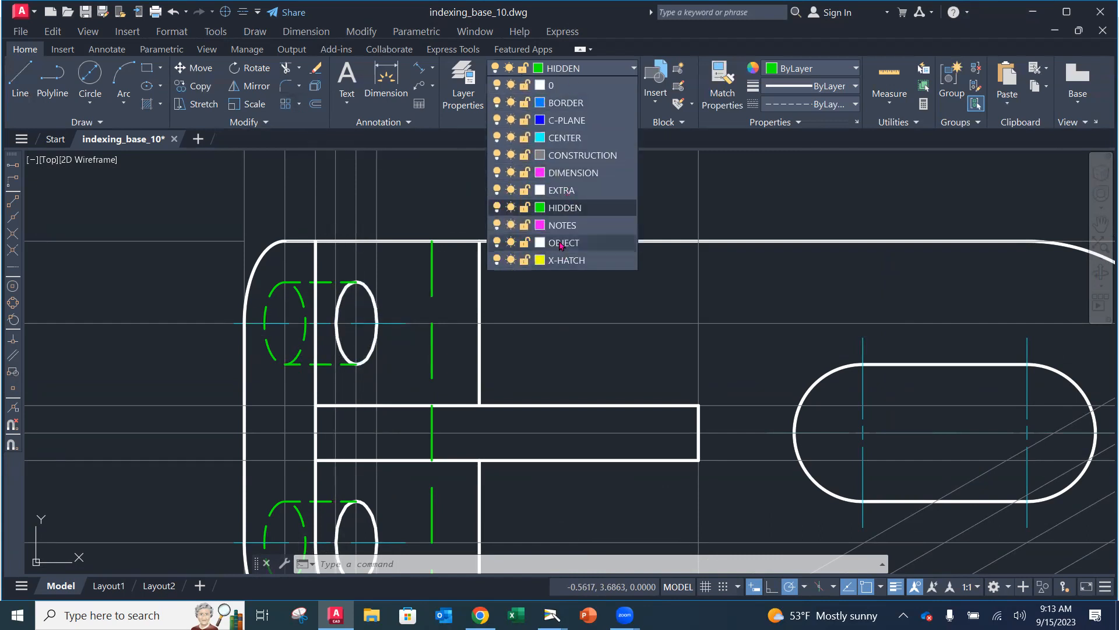
pyautogui.click(551, 222)
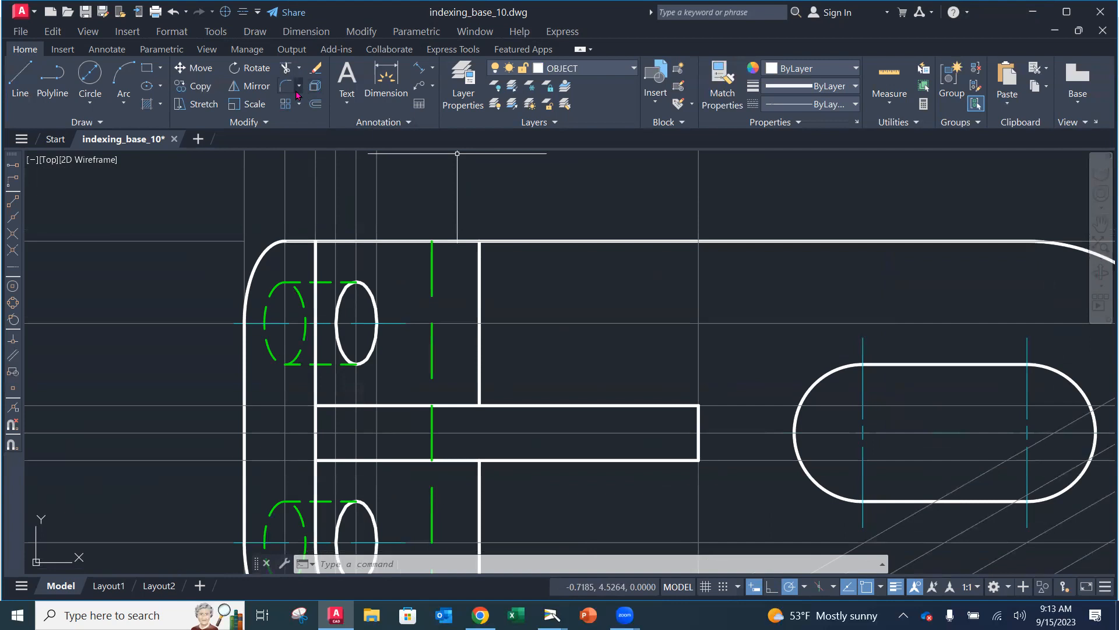
pyautogui.click(147, 86)
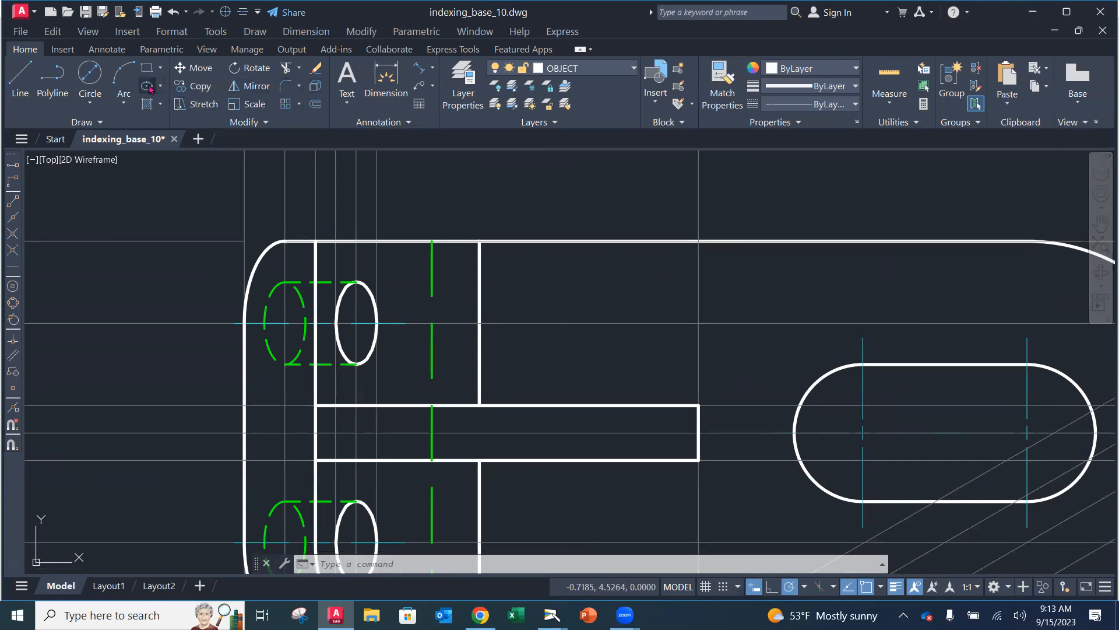
pyautogui.click(356, 322)
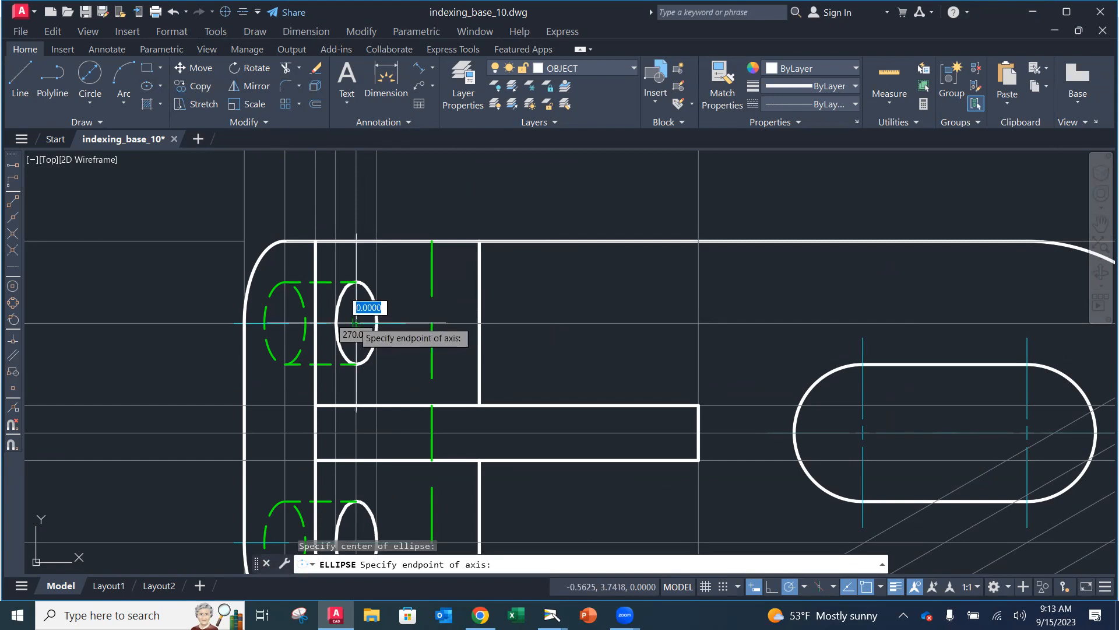
pyautogui.click(315, 322)
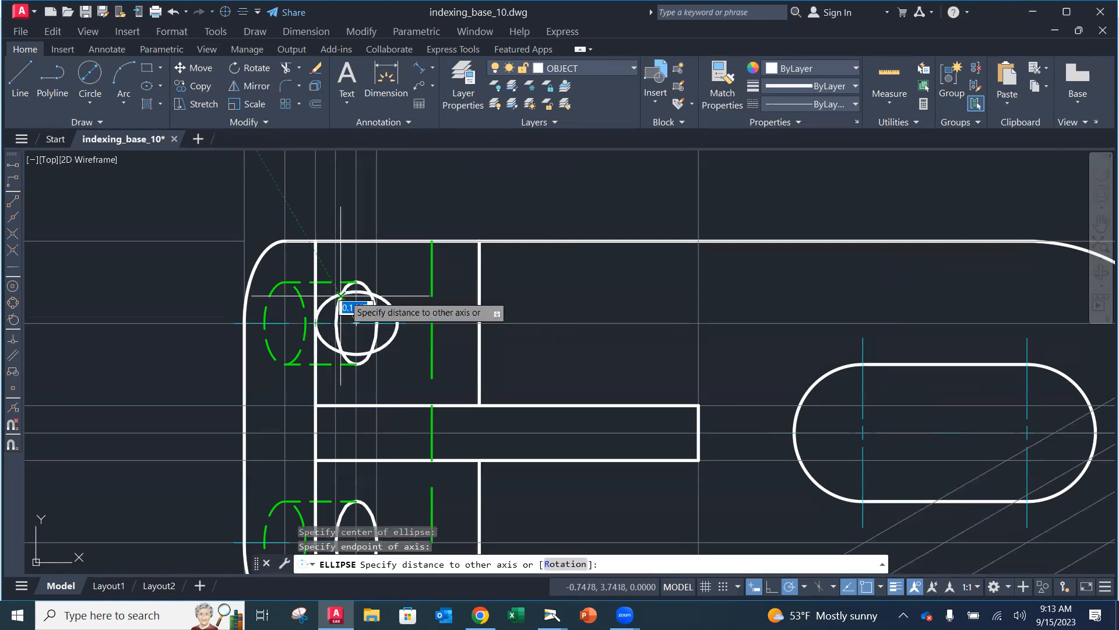
pyautogui.click(359, 240)
pyautogui.press('Escape')
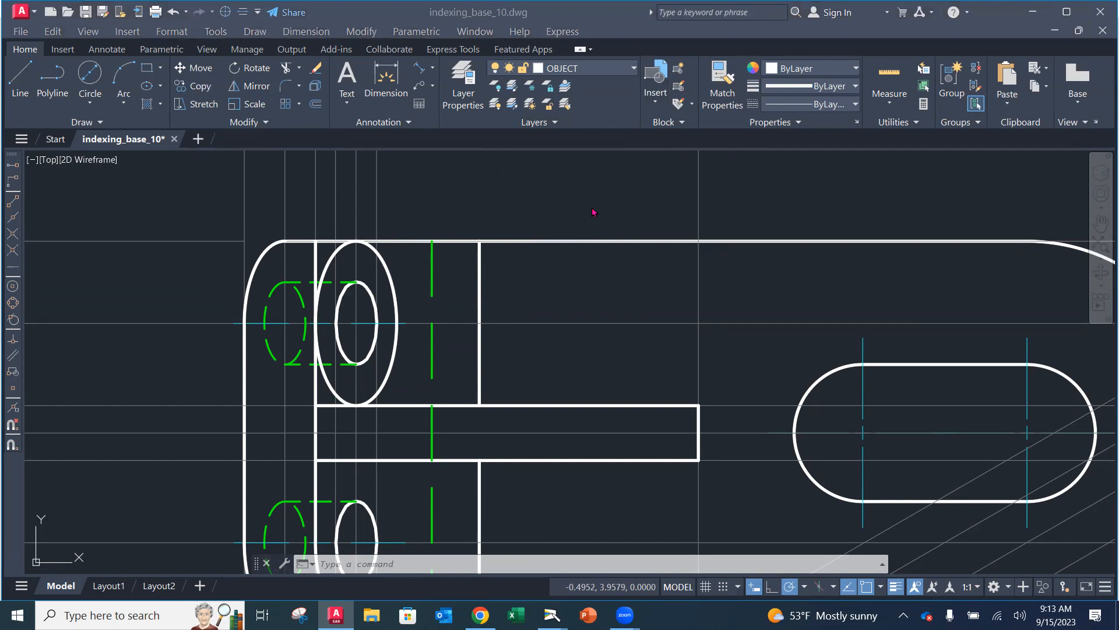
# Turn off the CONSTRUCTION layer and switch to the IndexingGuide-Model-3.pdf reference in Chrome
pyautogui.scroll(-5, 588, 234)
pyautogui.moveTo(648, 325); pyautogui.dragTo(598, 249, button='middle')
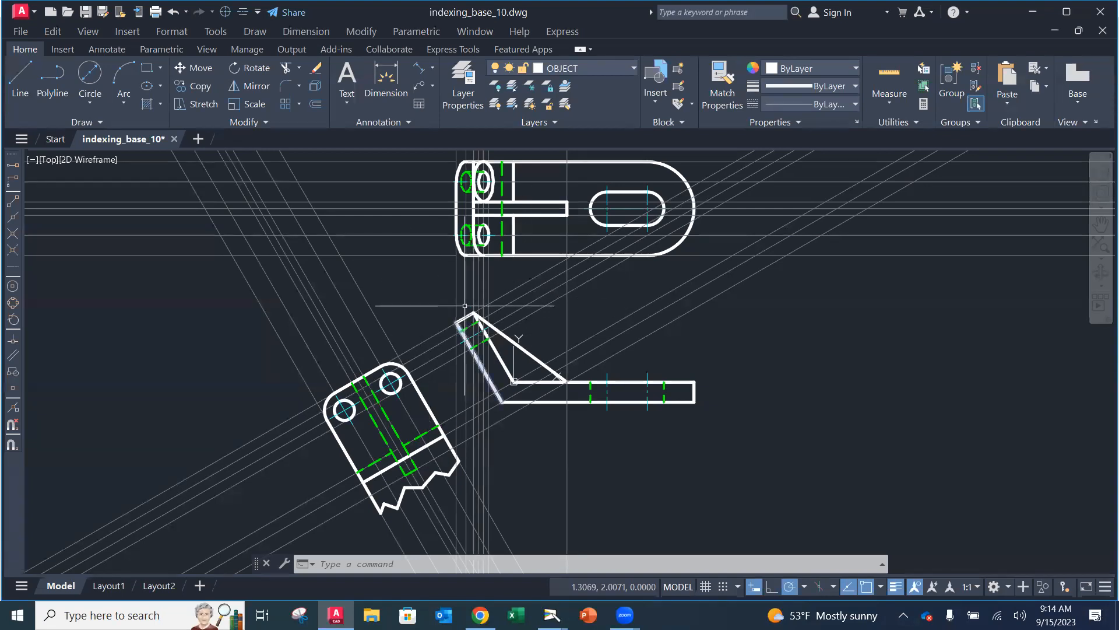
pyautogui.click(604, 80)
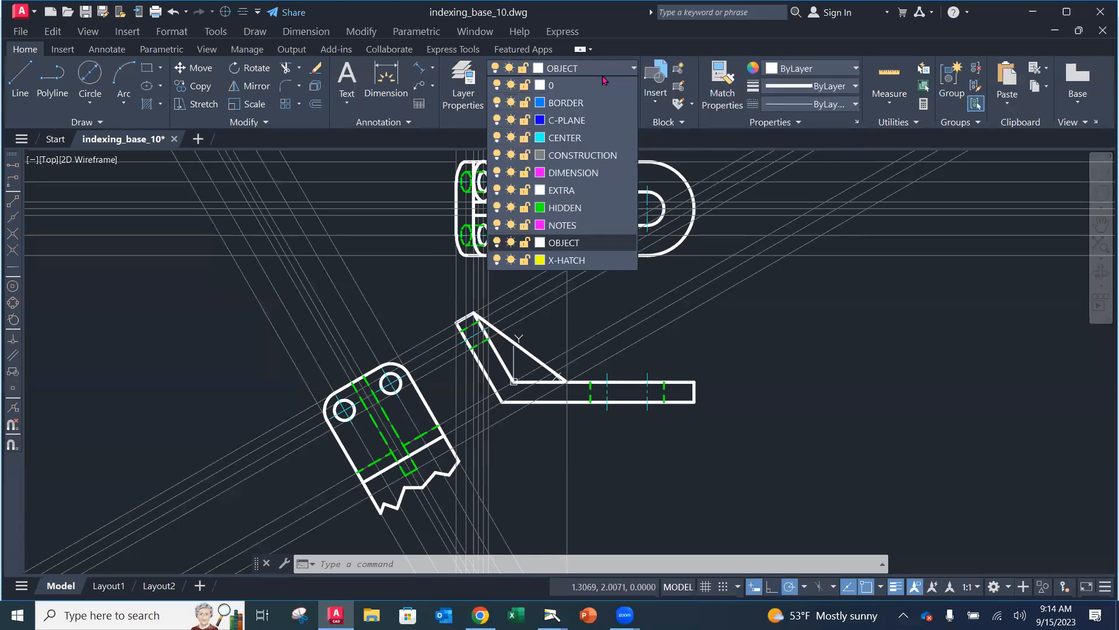
pyautogui.click(497, 155)
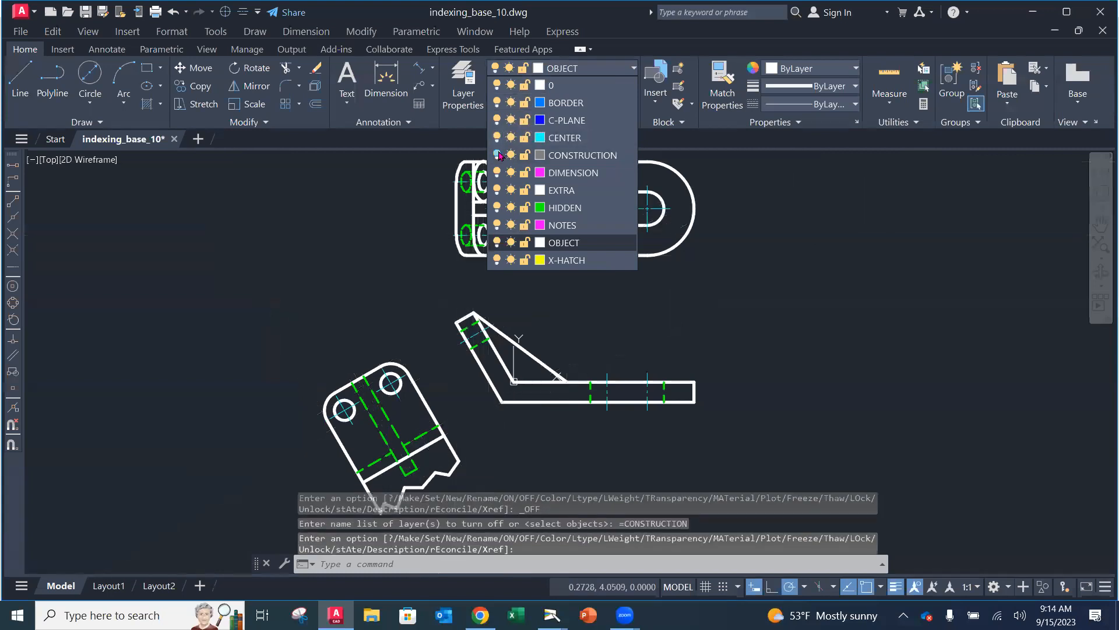
pyautogui.click(593, 290)
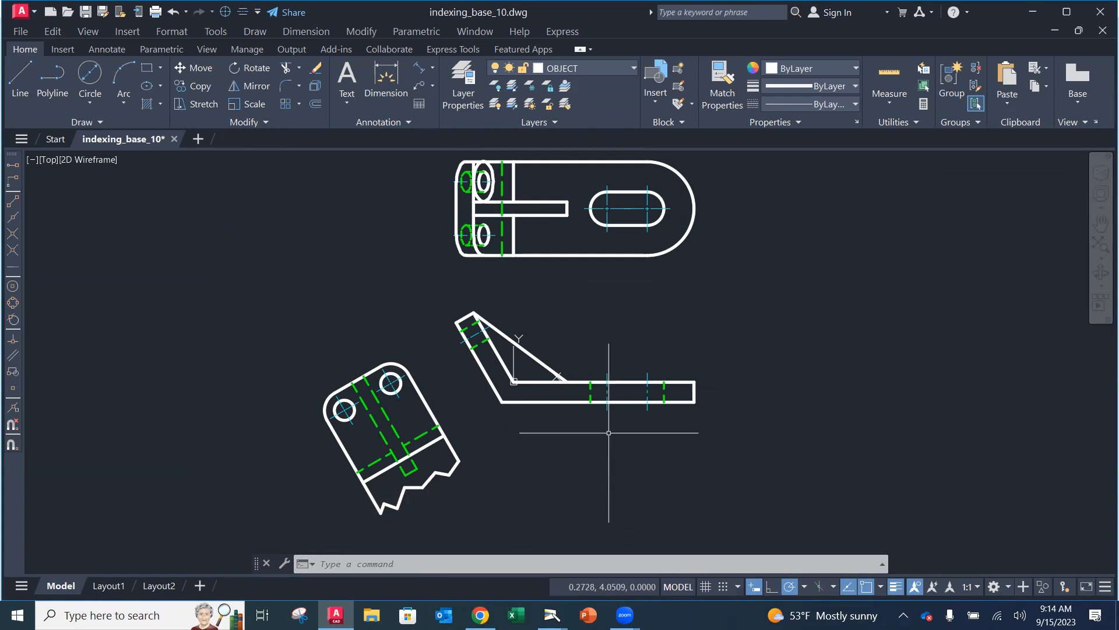
pyautogui.click(480, 615)
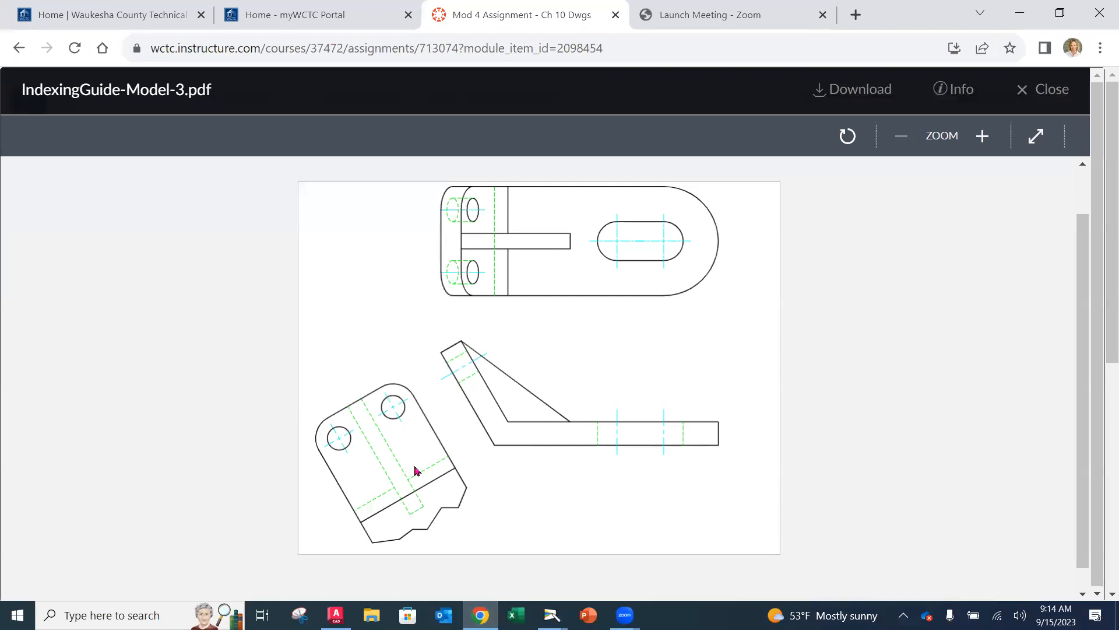